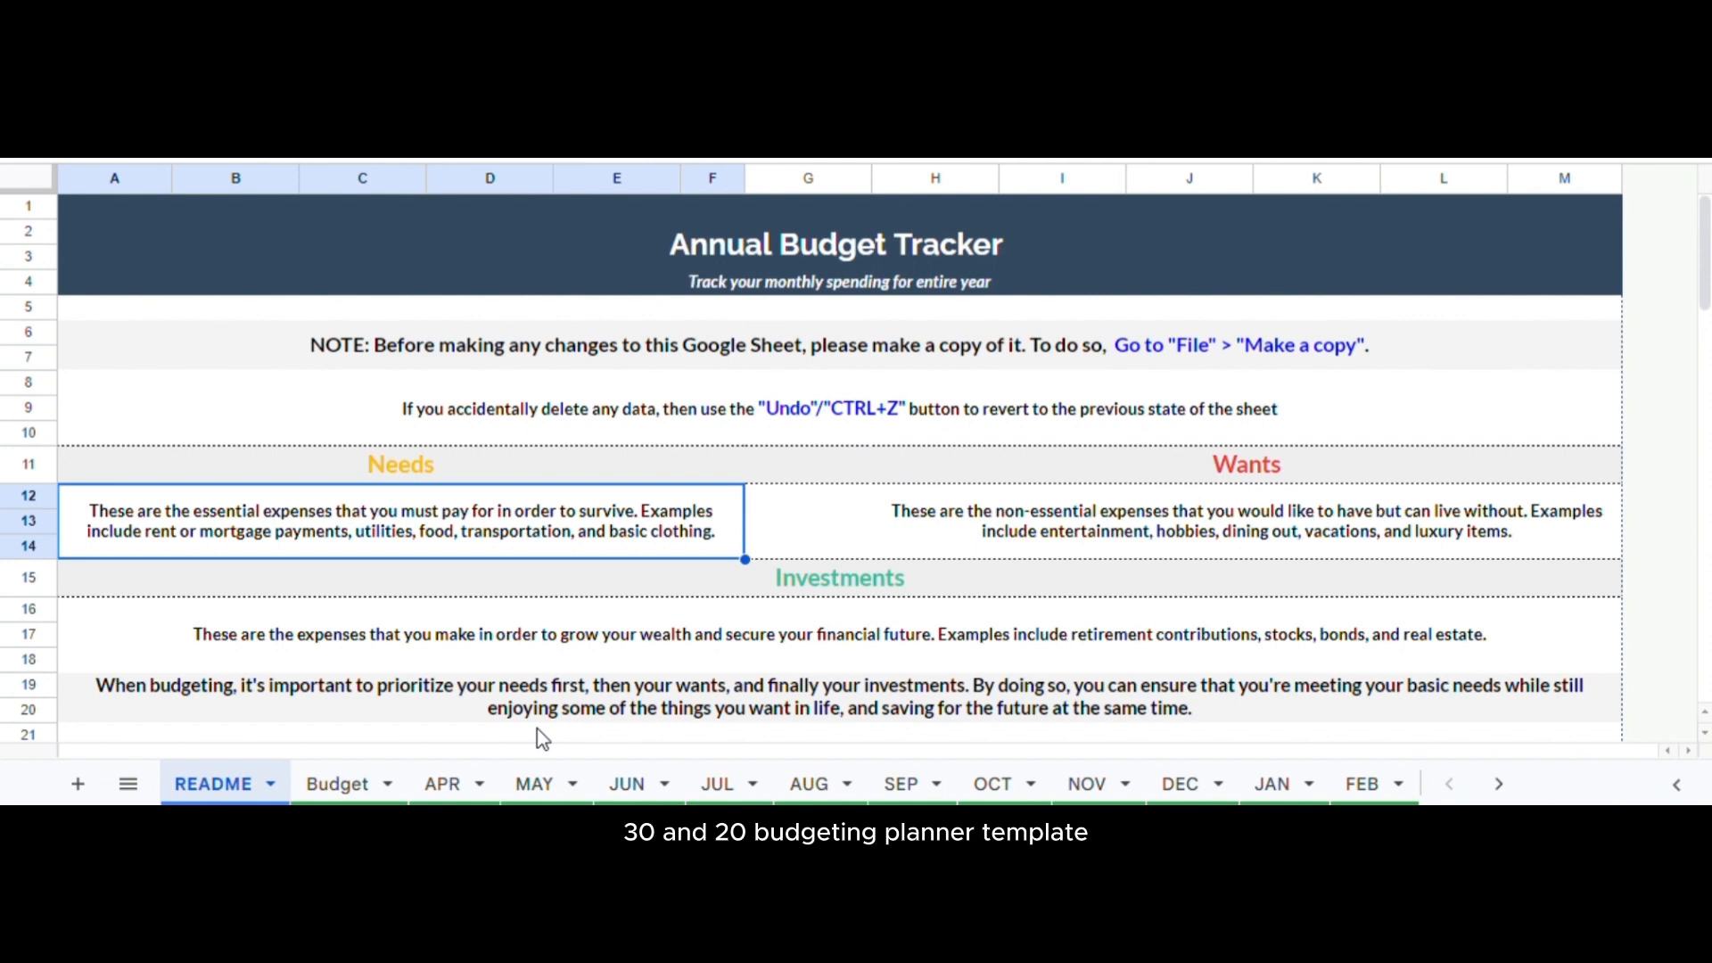
# - Examine the Budget sheet's yearly totals and the April percentages allocated to Needs, Wants and Investments
pyautogui.click(351, 784)
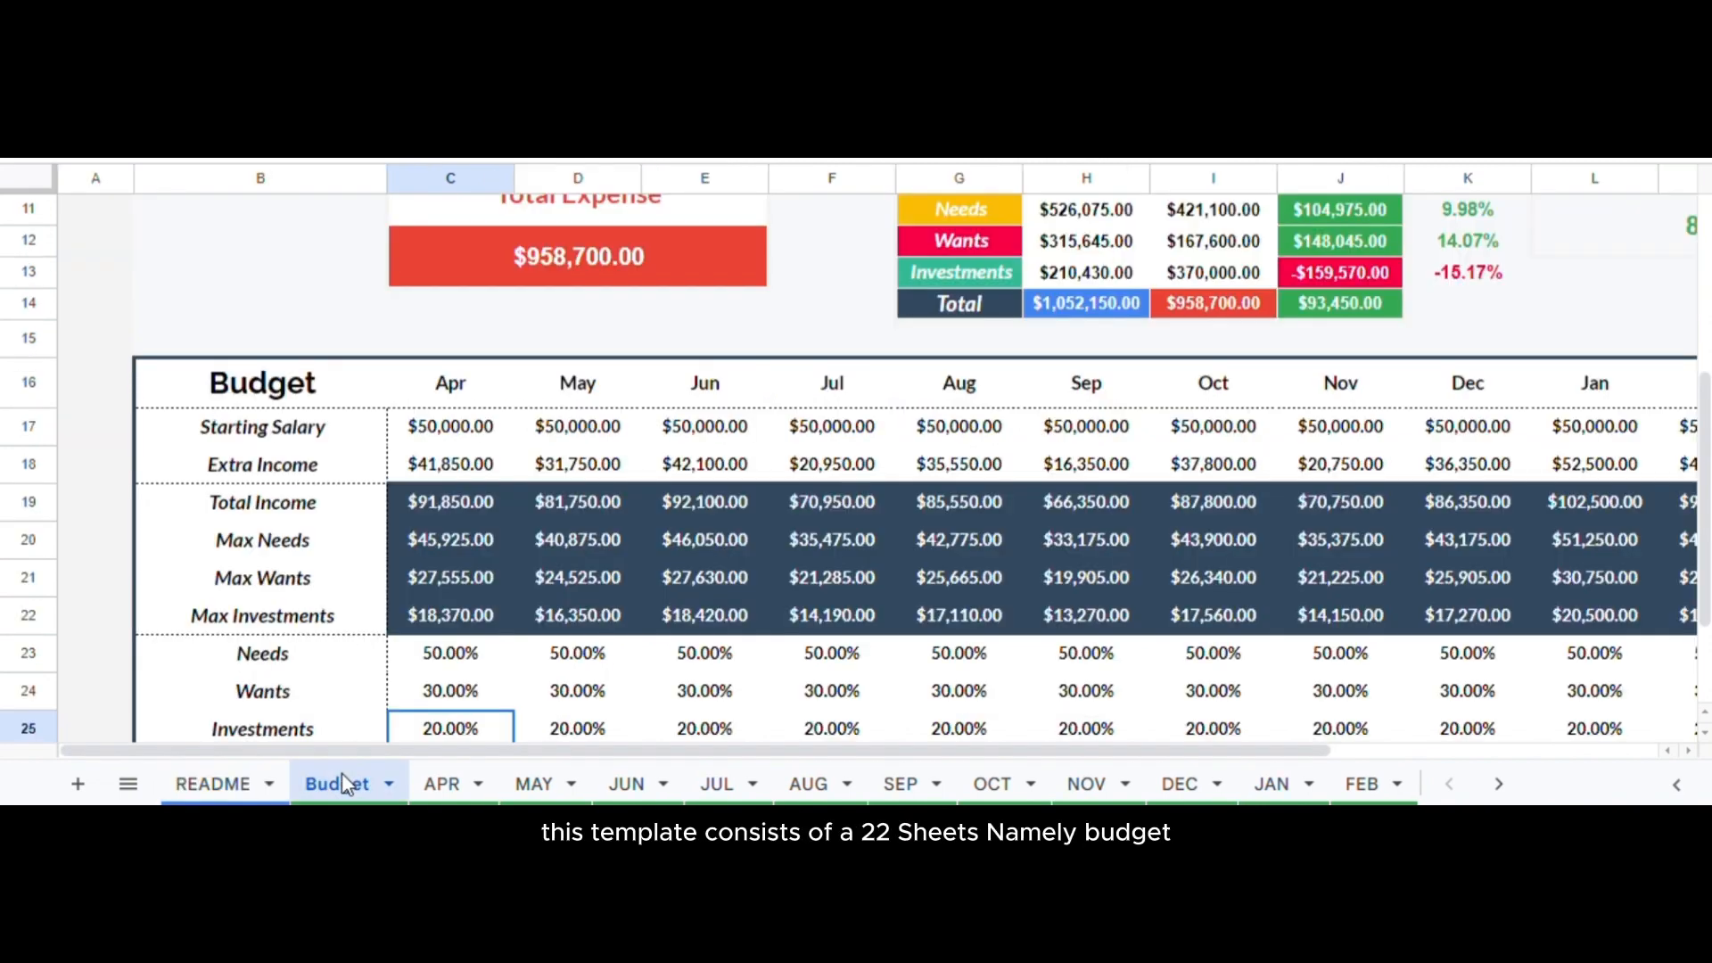
pyautogui.scroll(3, 384, 553)
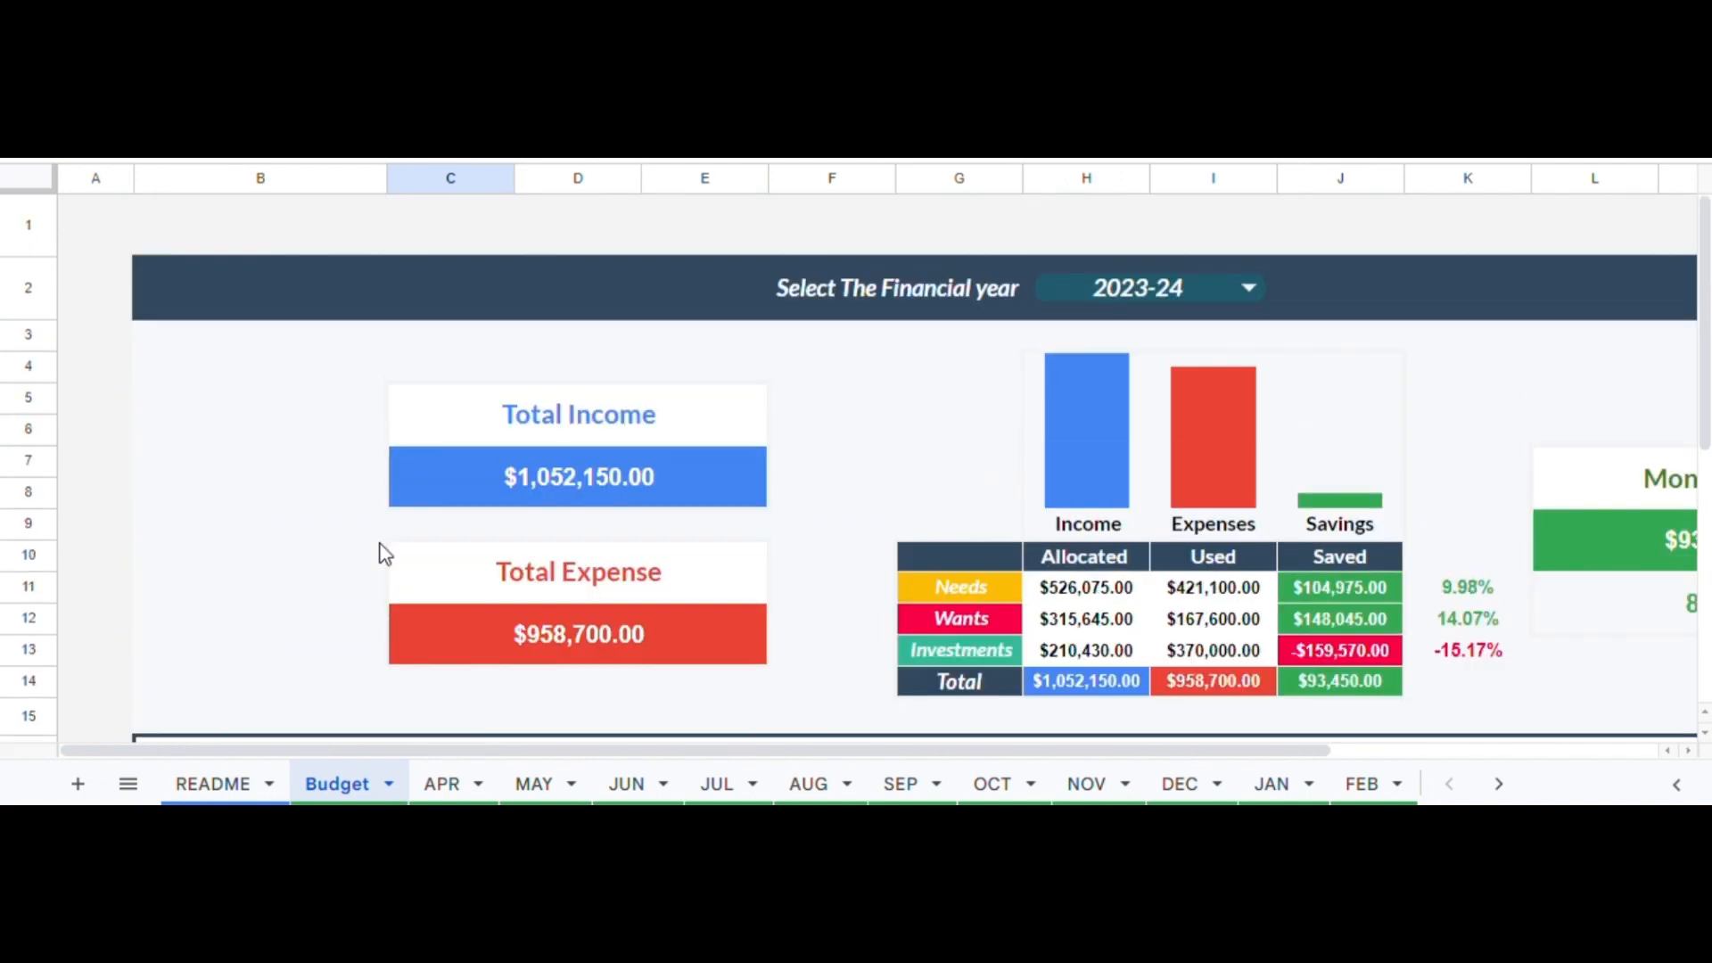
pyautogui.scroll(-3, 384, 553)
pyautogui.scroll(-2, 383, 553)
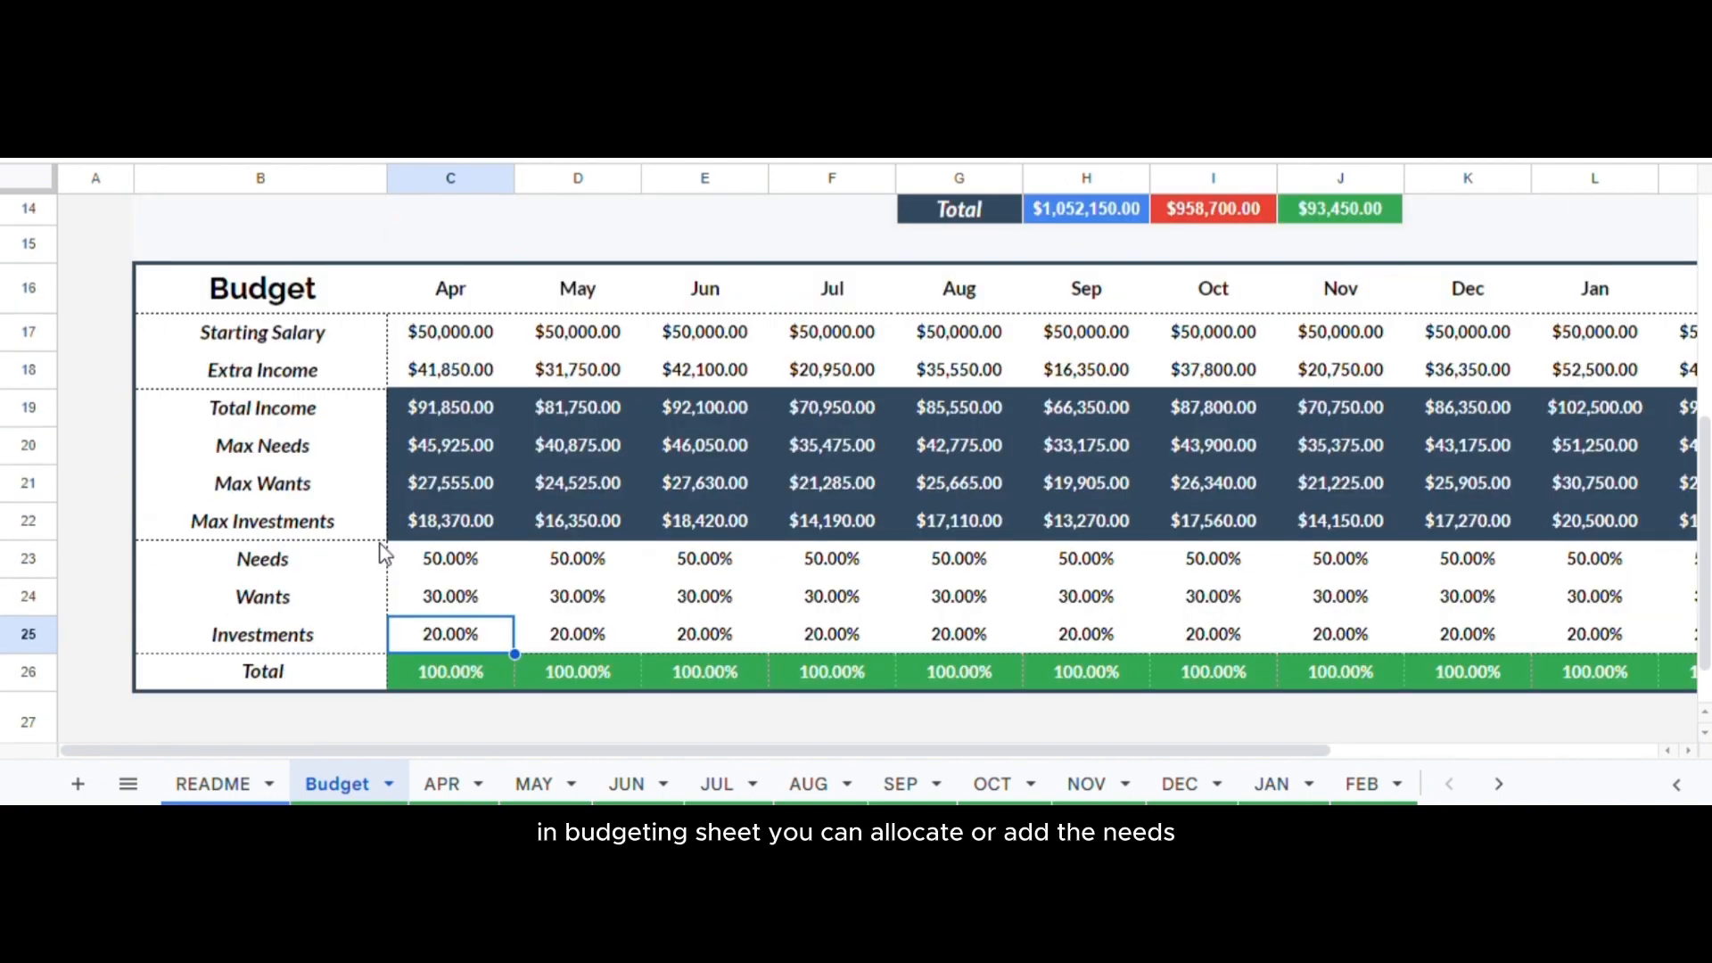
pyautogui.click(281, 573)
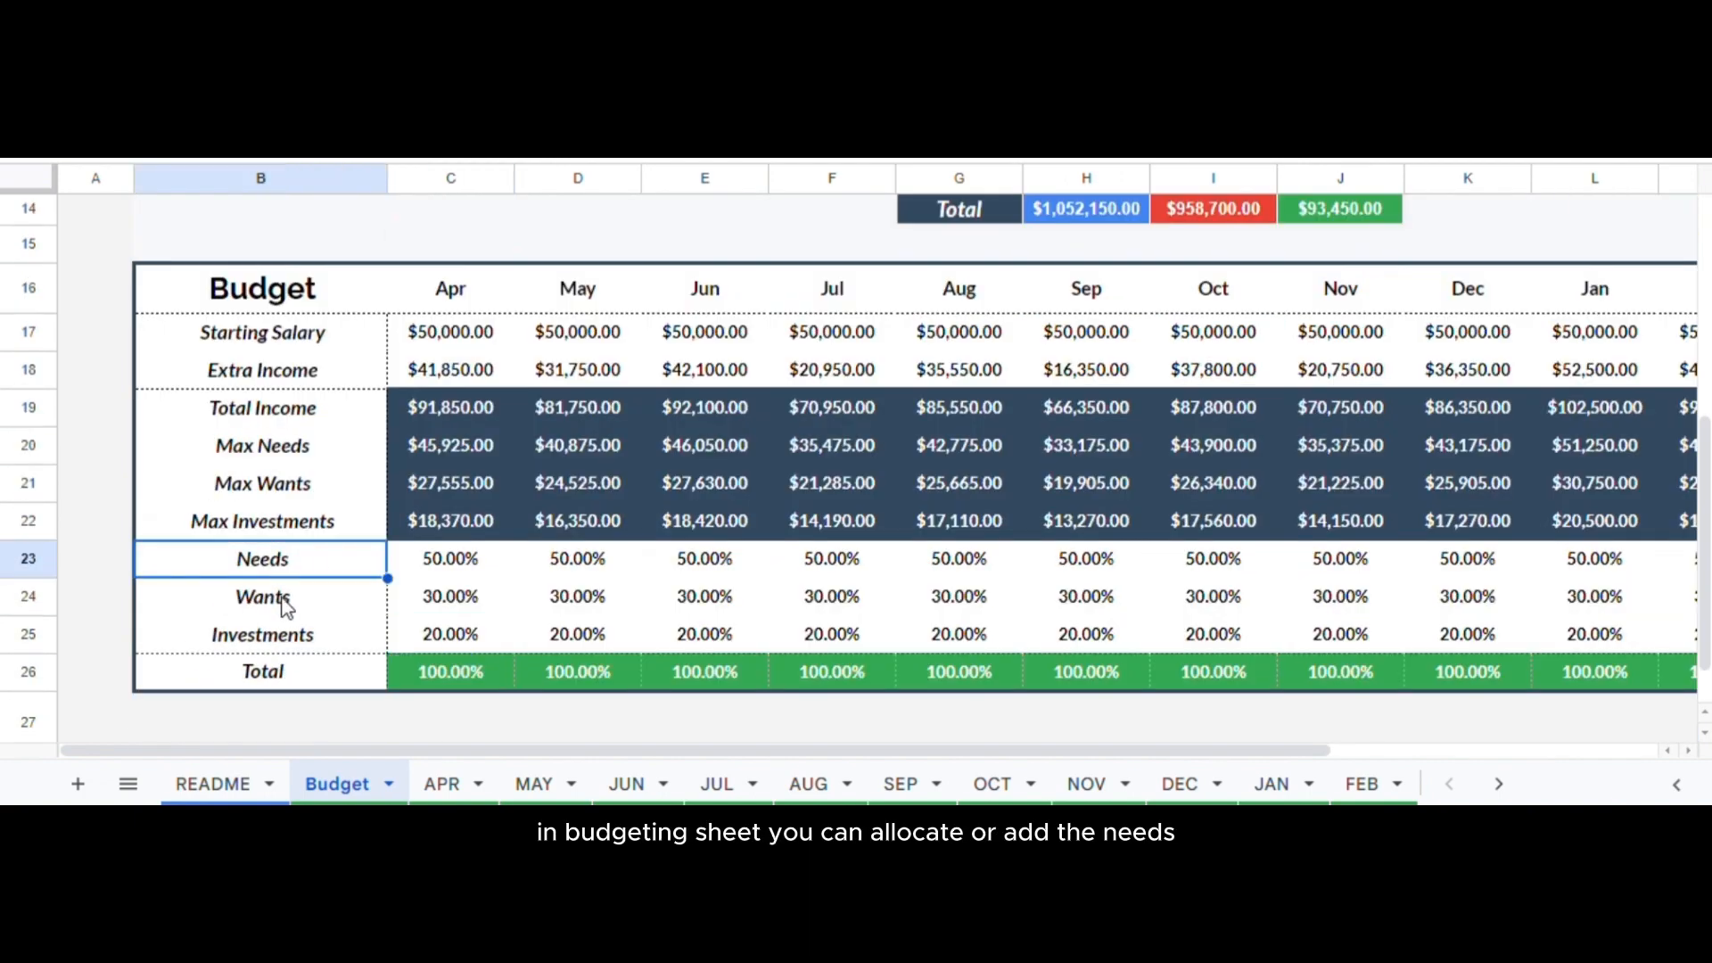
pyautogui.click(287, 607)
pyautogui.click(310, 642)
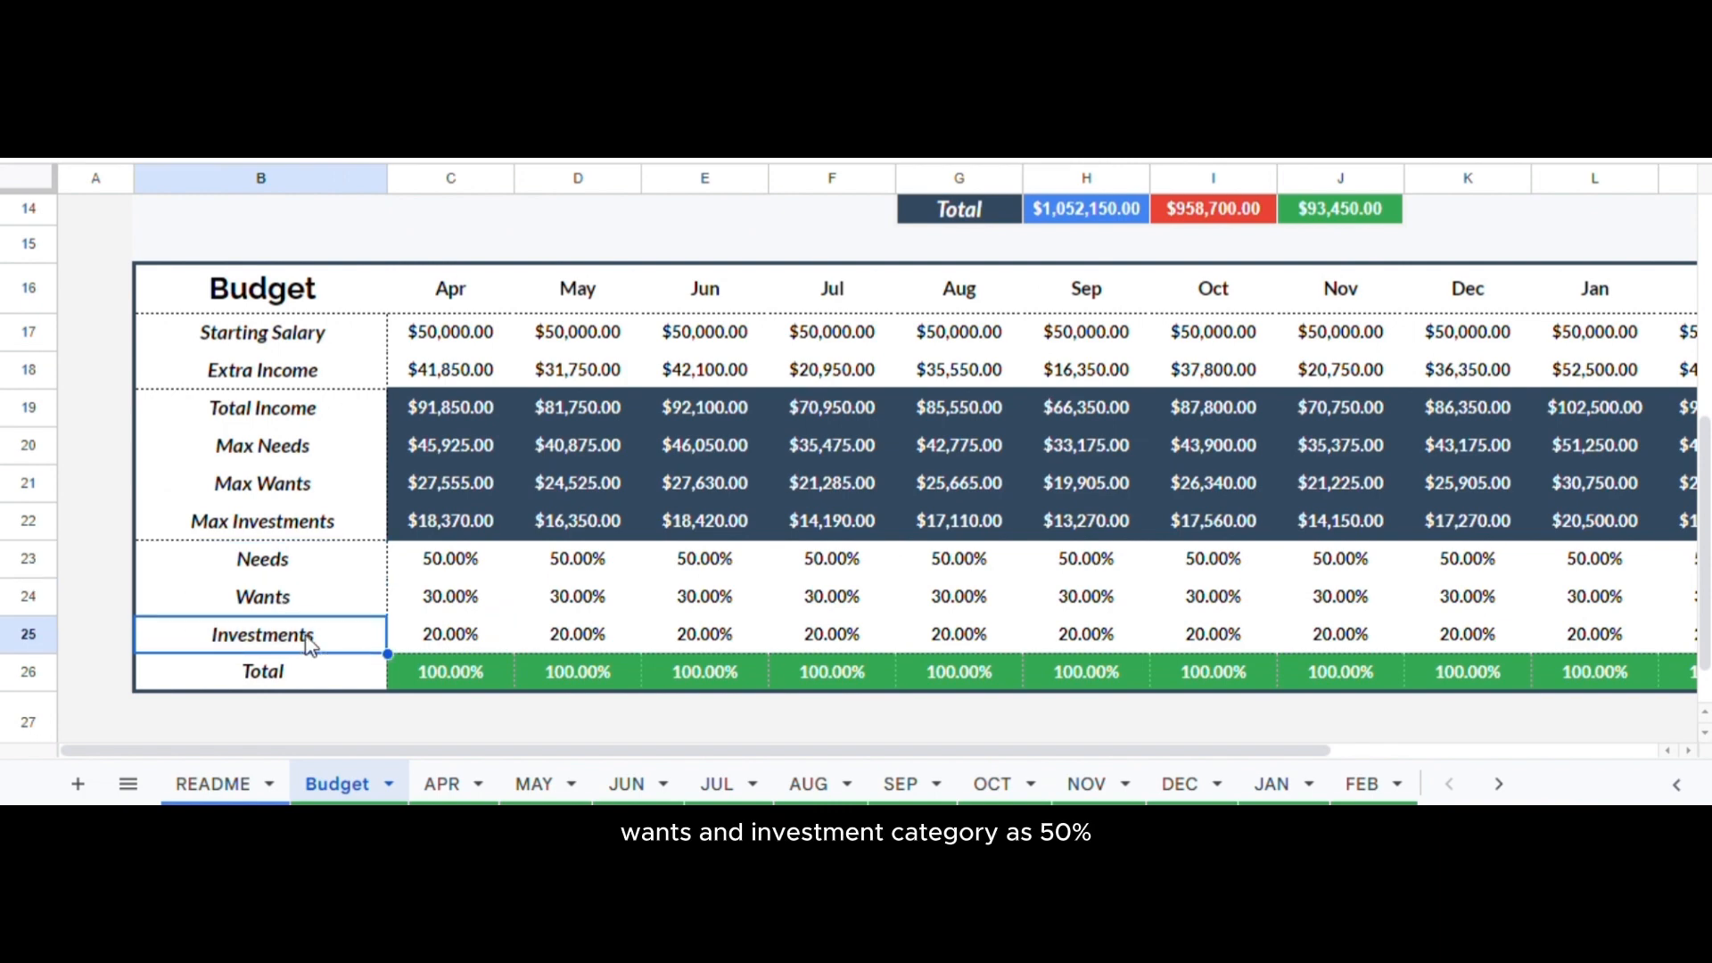
pyautogui.click(431, 575)
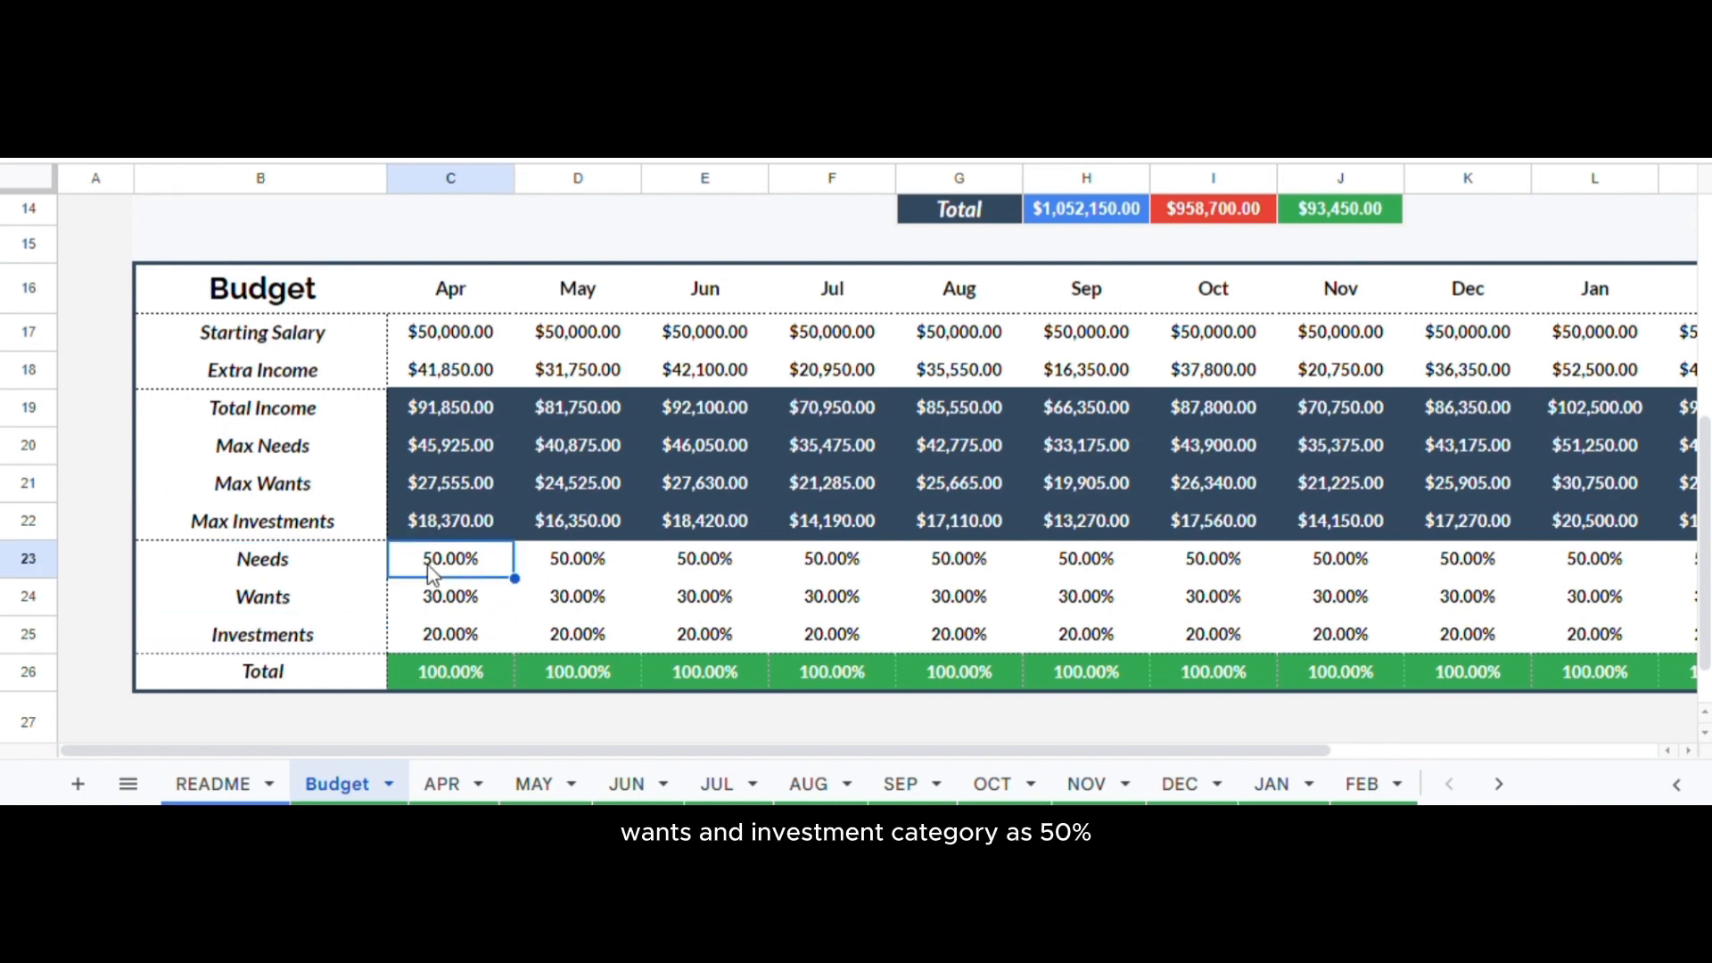
pyautogui.click(442, 598)
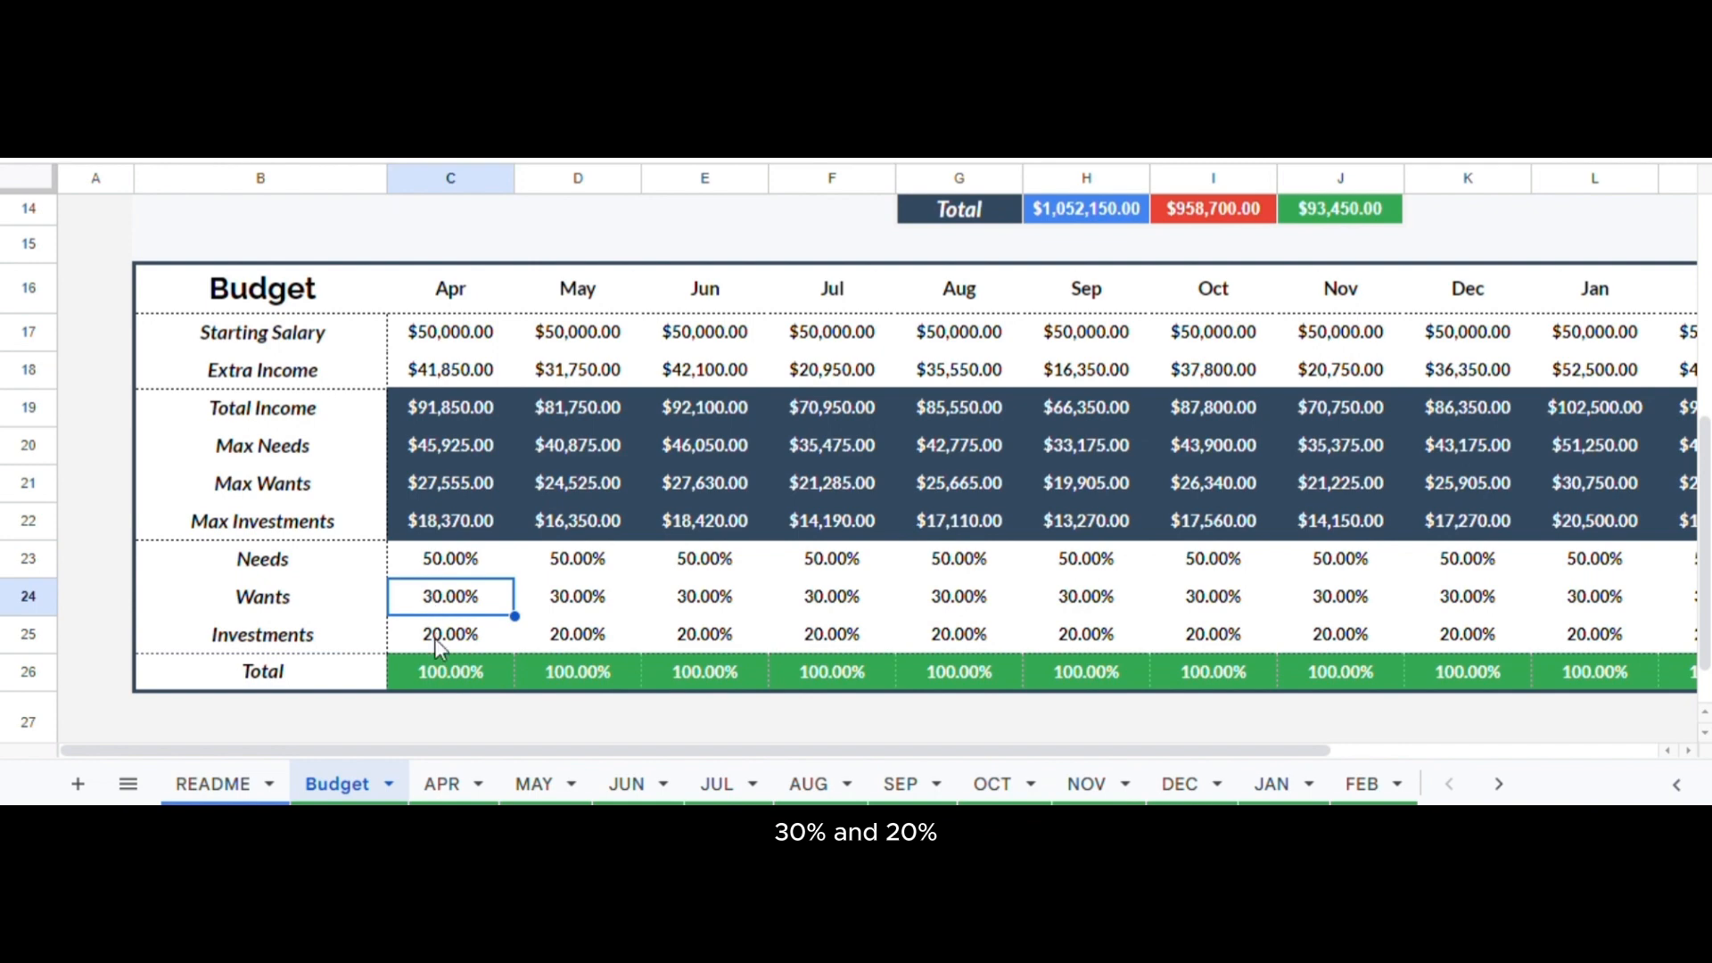
pyautogui.click(435, 639)
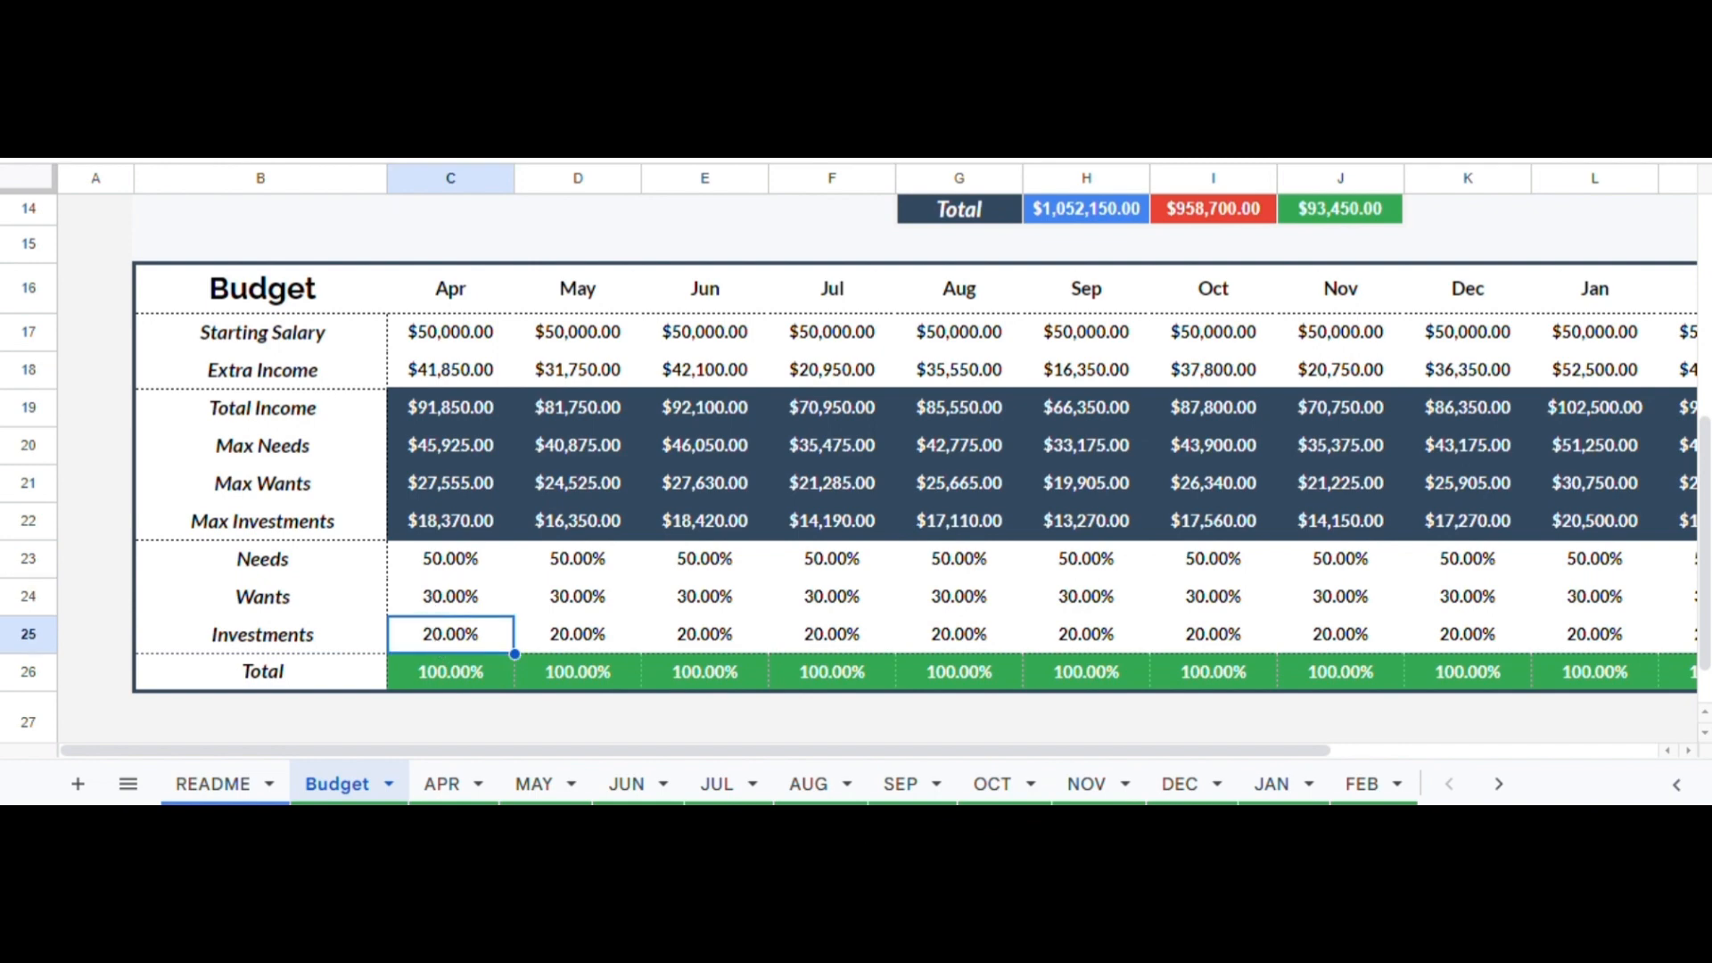
# - Look through the APR entries, the Income sheet's charts and monthly table, and the Expenses sheet
pyautogui.click(459, 782)
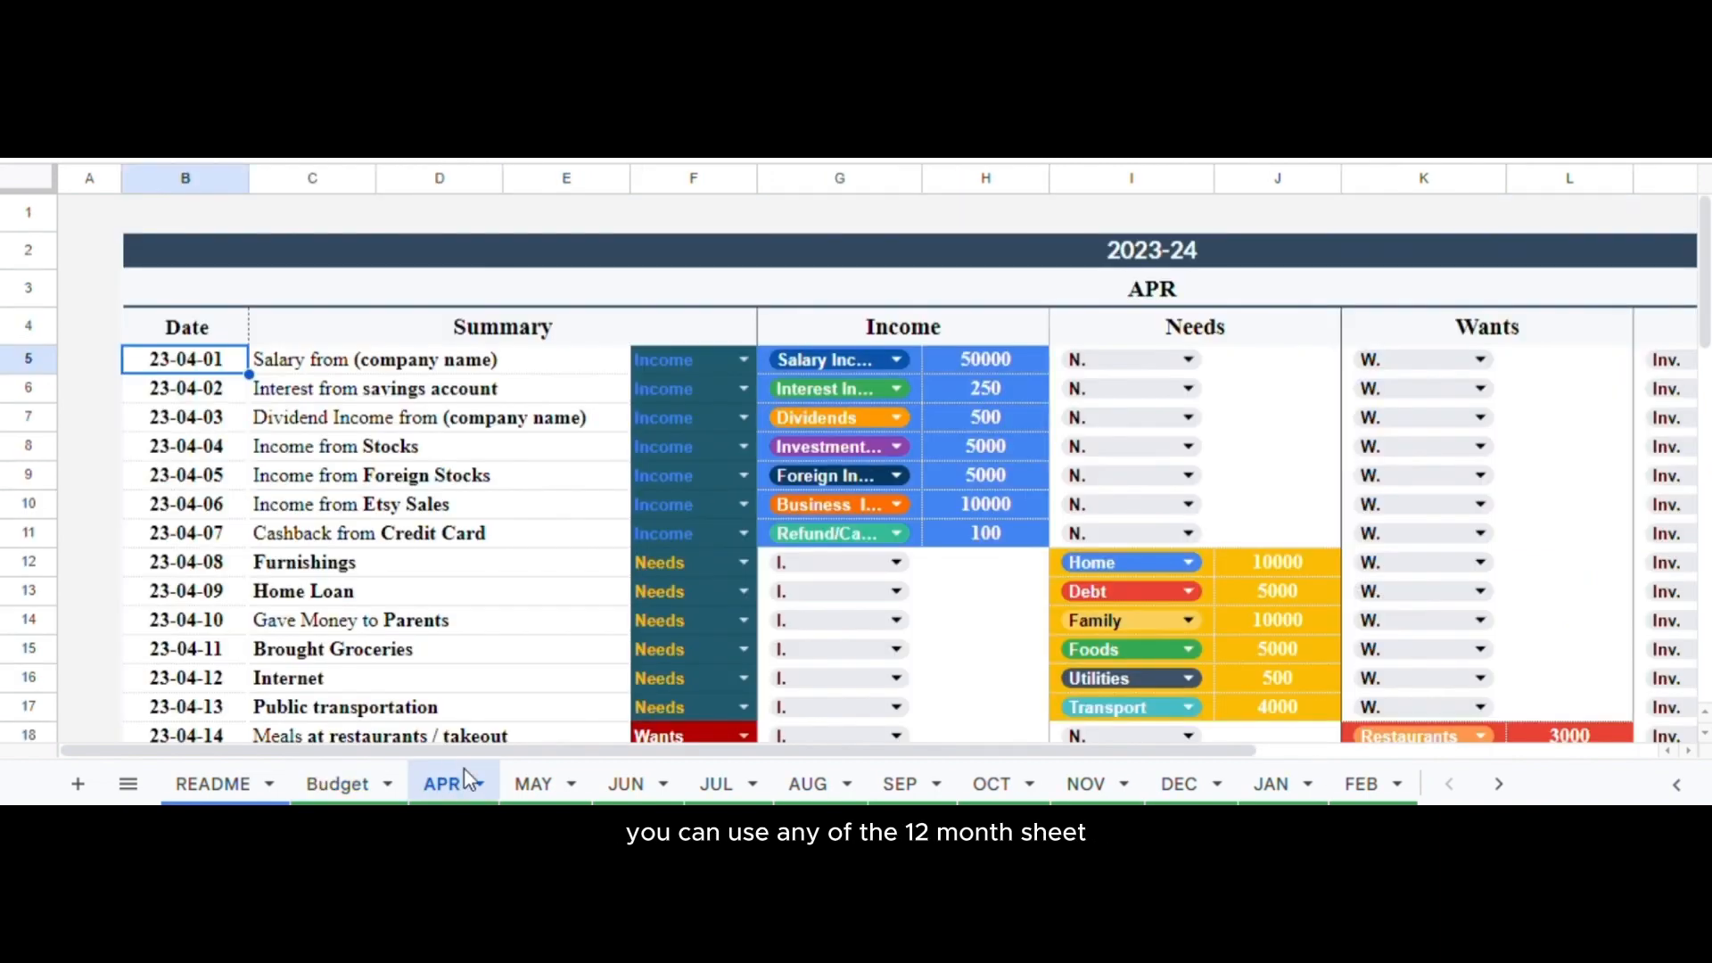
pyautogui.click(1498, 783)
pyautogui.click(1498, 783)
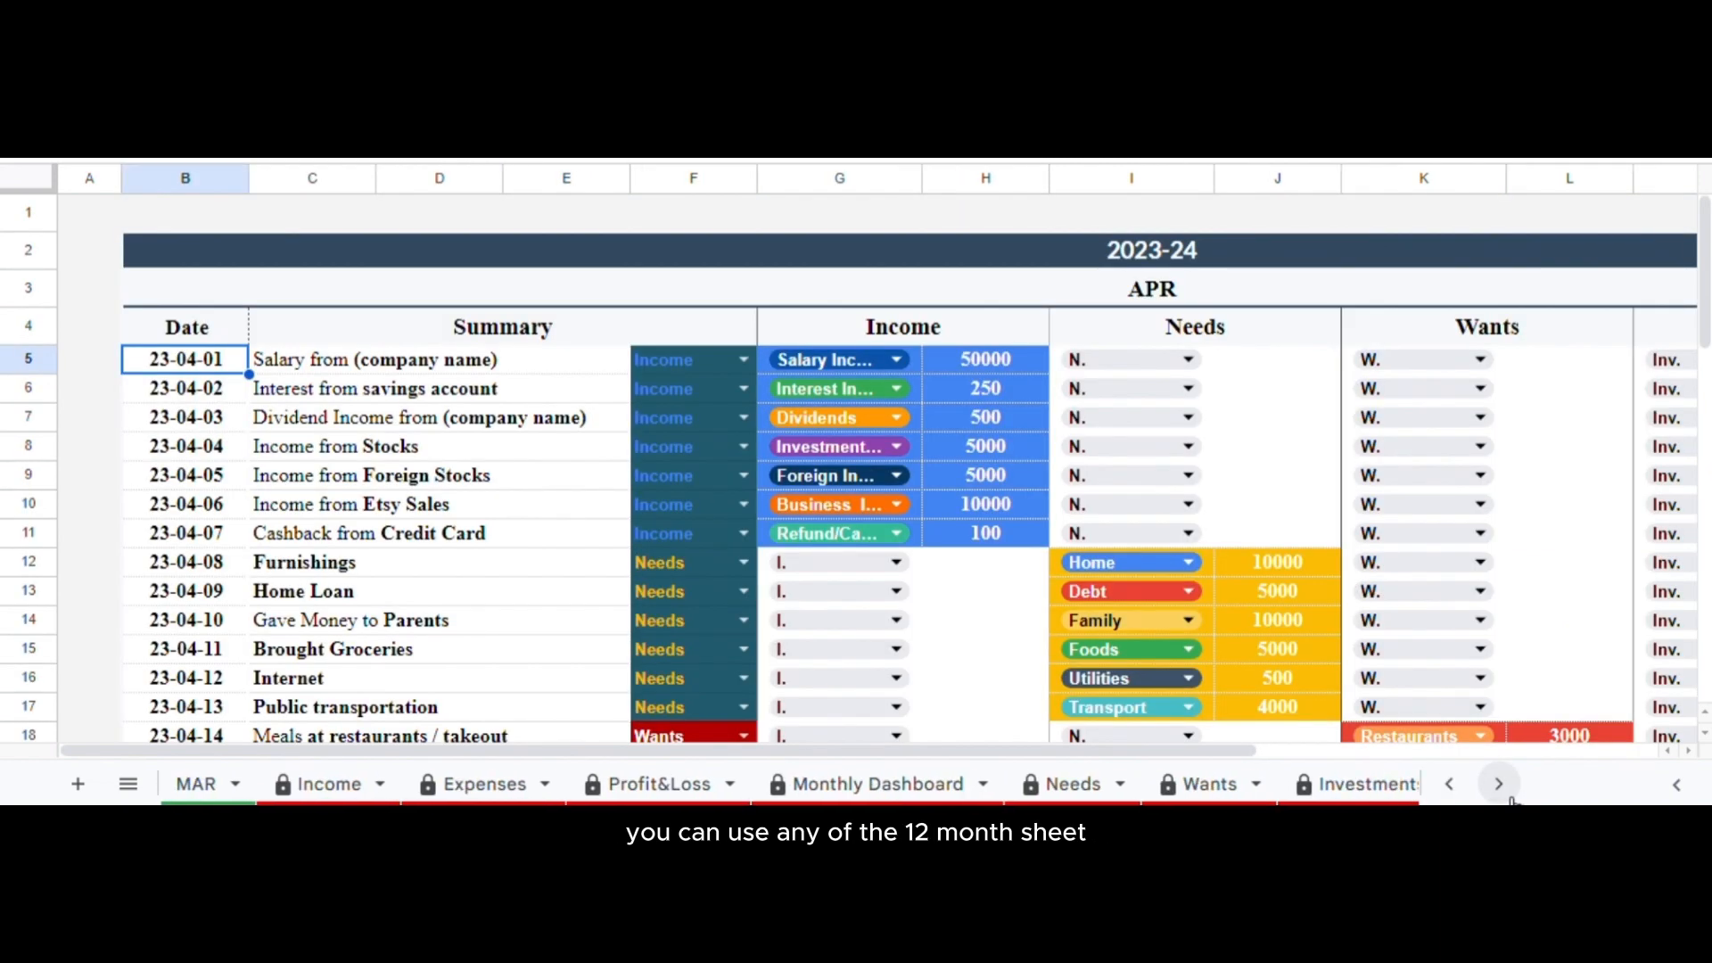
pyautogui.click(321, 782)
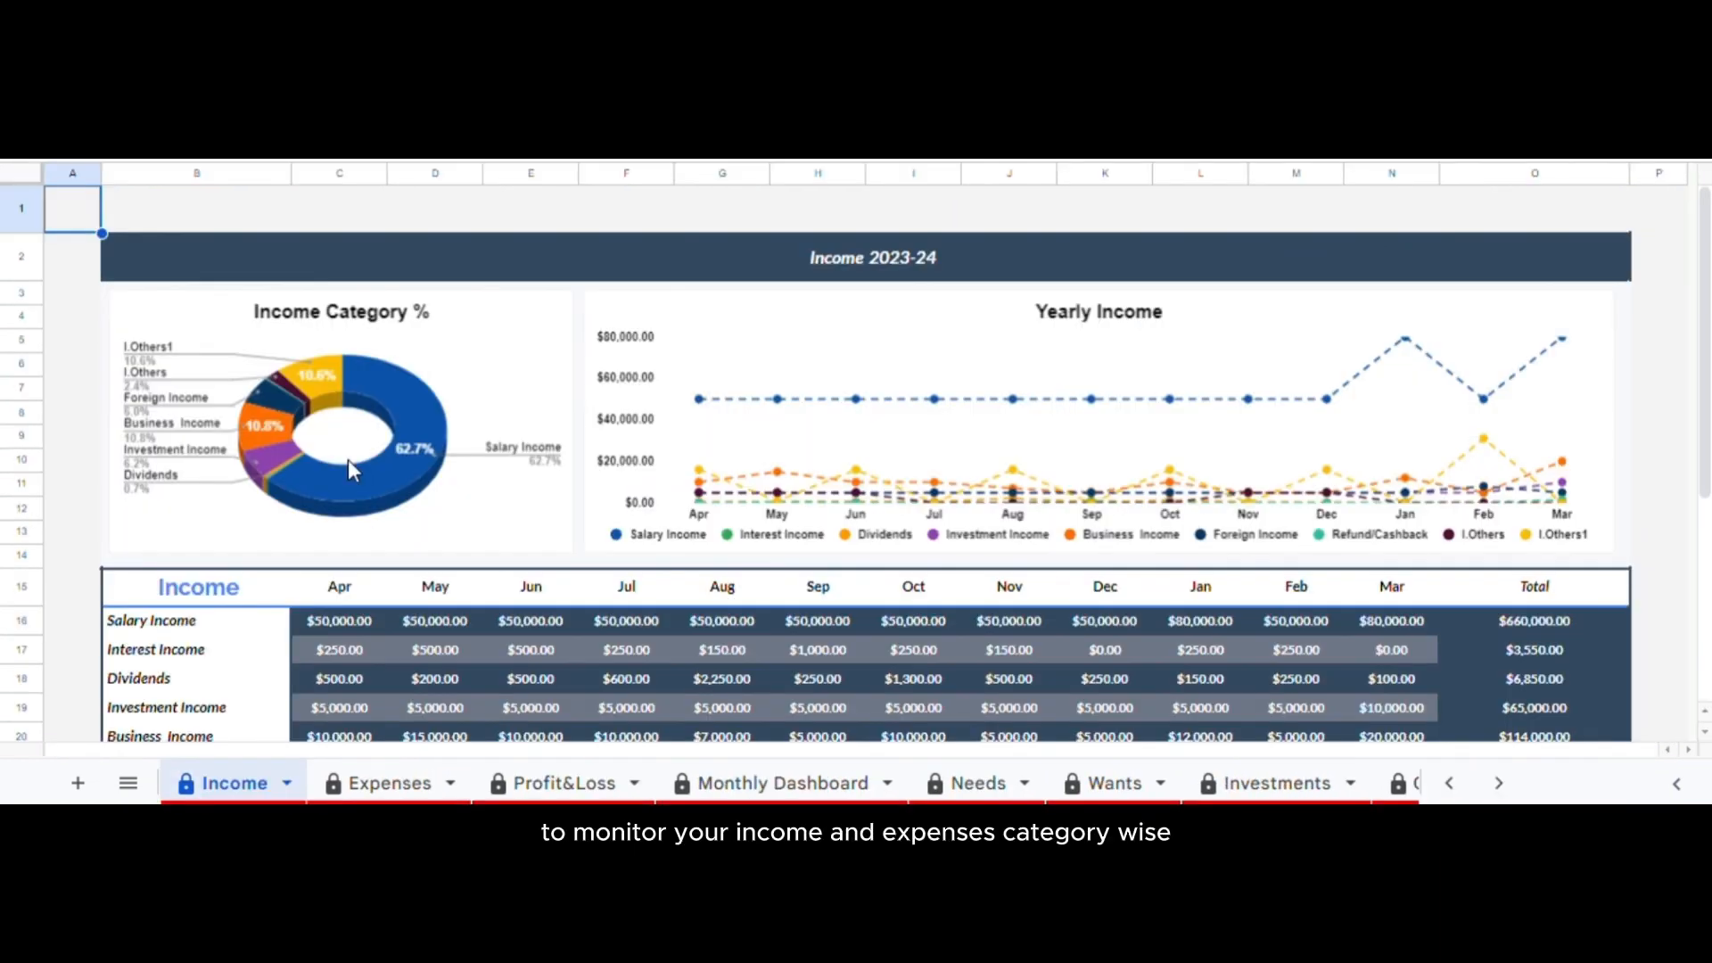
pyautogui.scroll(-3, 348, 458)
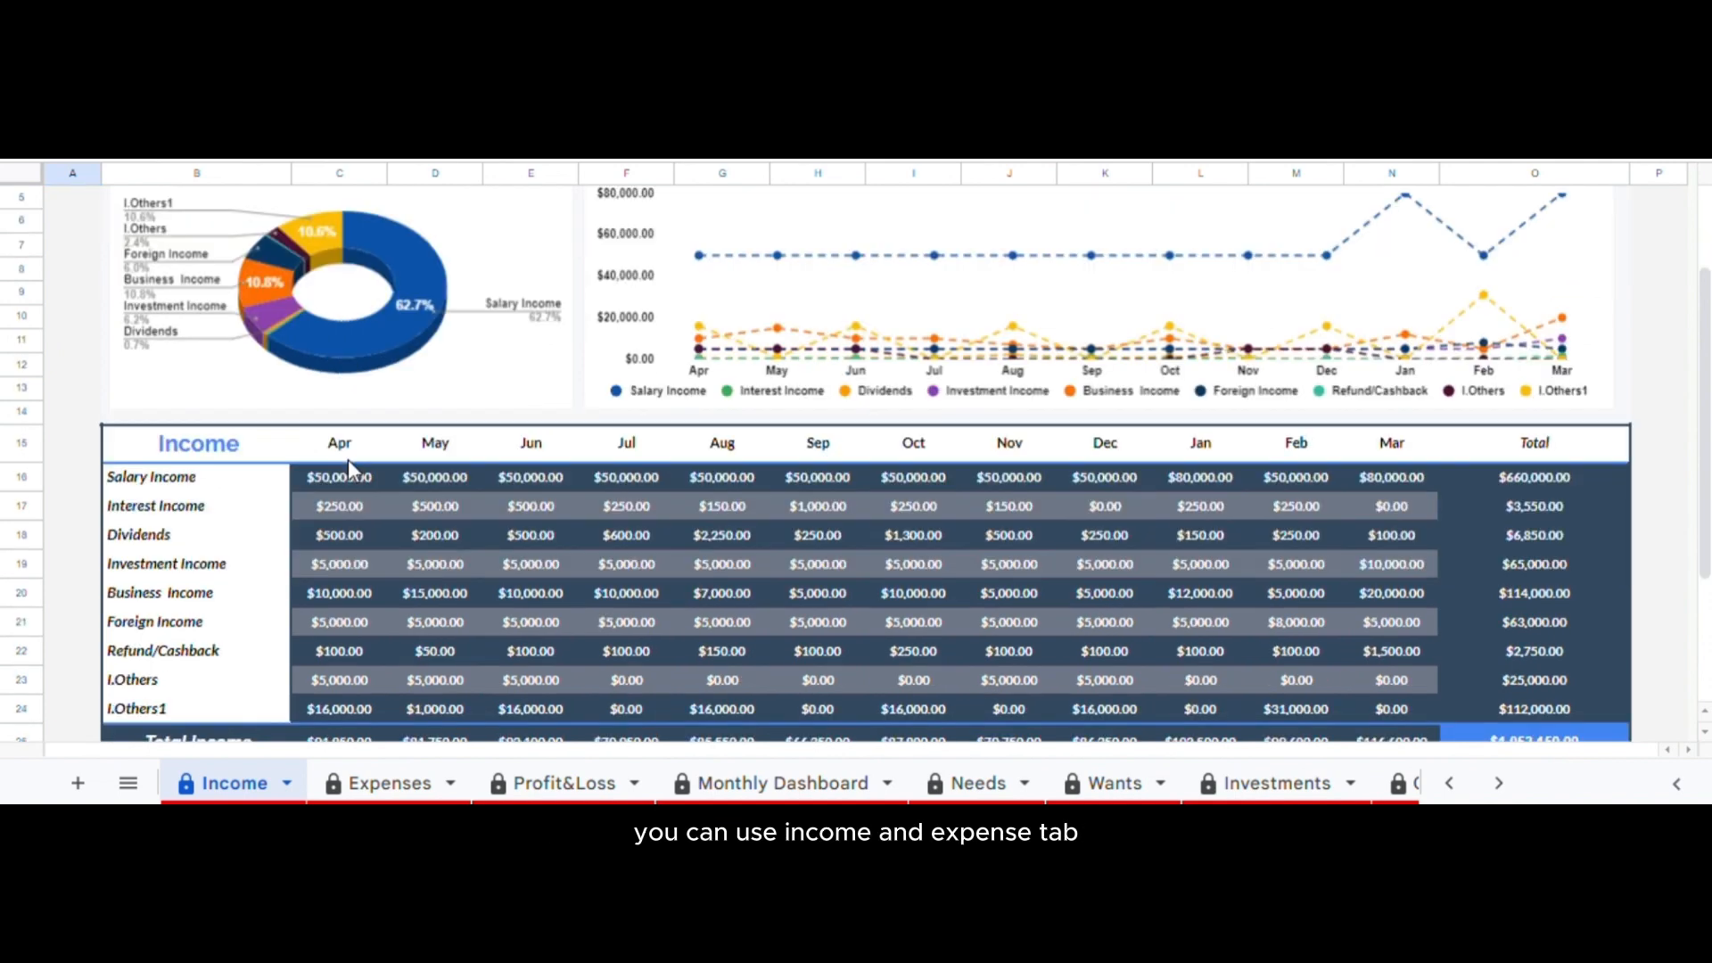
pyautogui.click(384, 784)
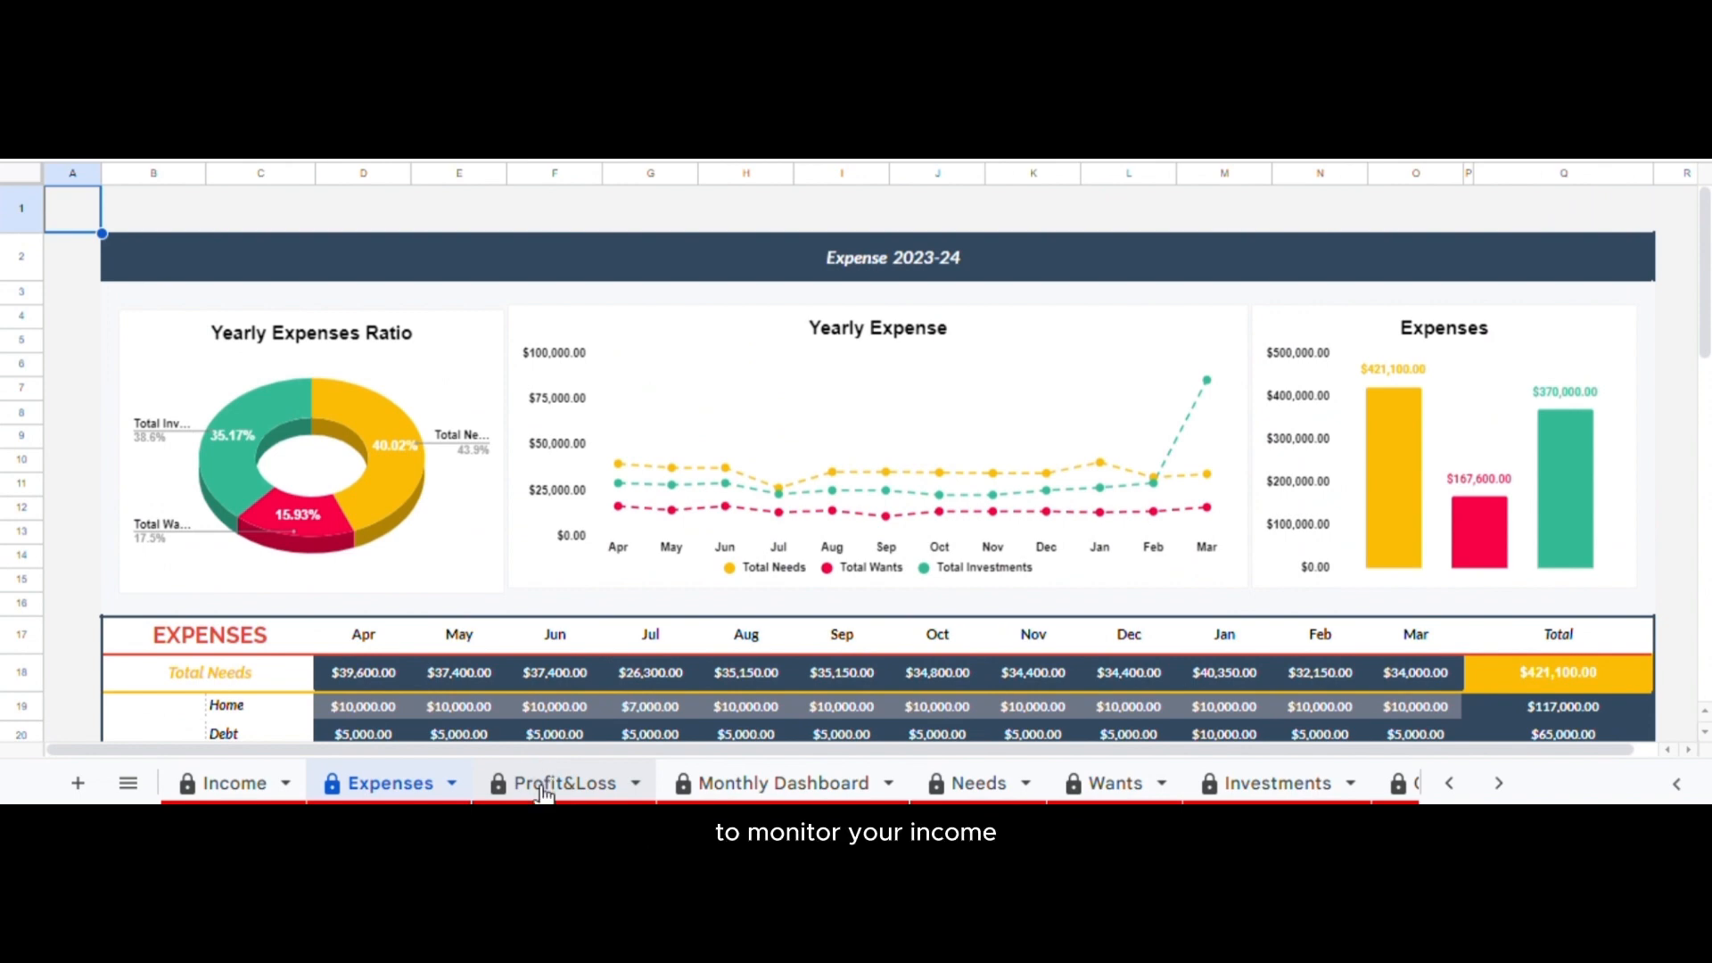
# - Review the Profit&Loss sheet's income, expense and savings charts, down to the Income Vs Expenses Vs Savings graph
pyautogui.click(543, 785)
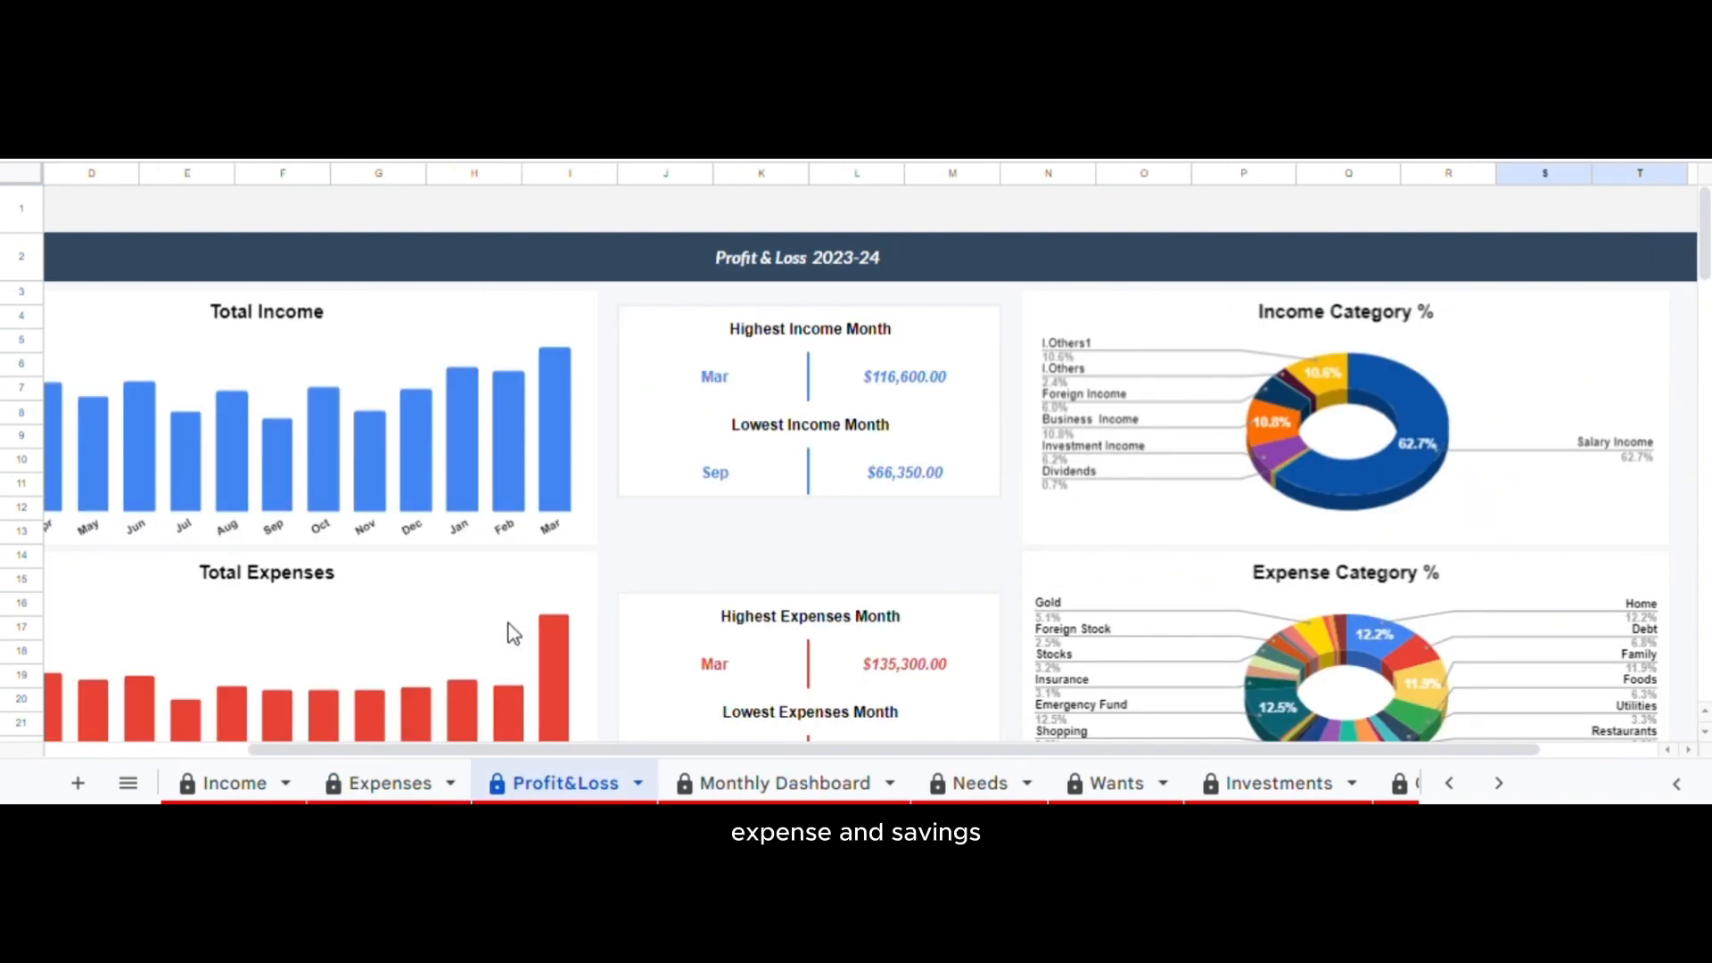
pyautogui.scroll(-2, 511, 633)
pyautogui.hscroll(2, 511, 633)
pyautogui.scroll(-2, 511, 631)
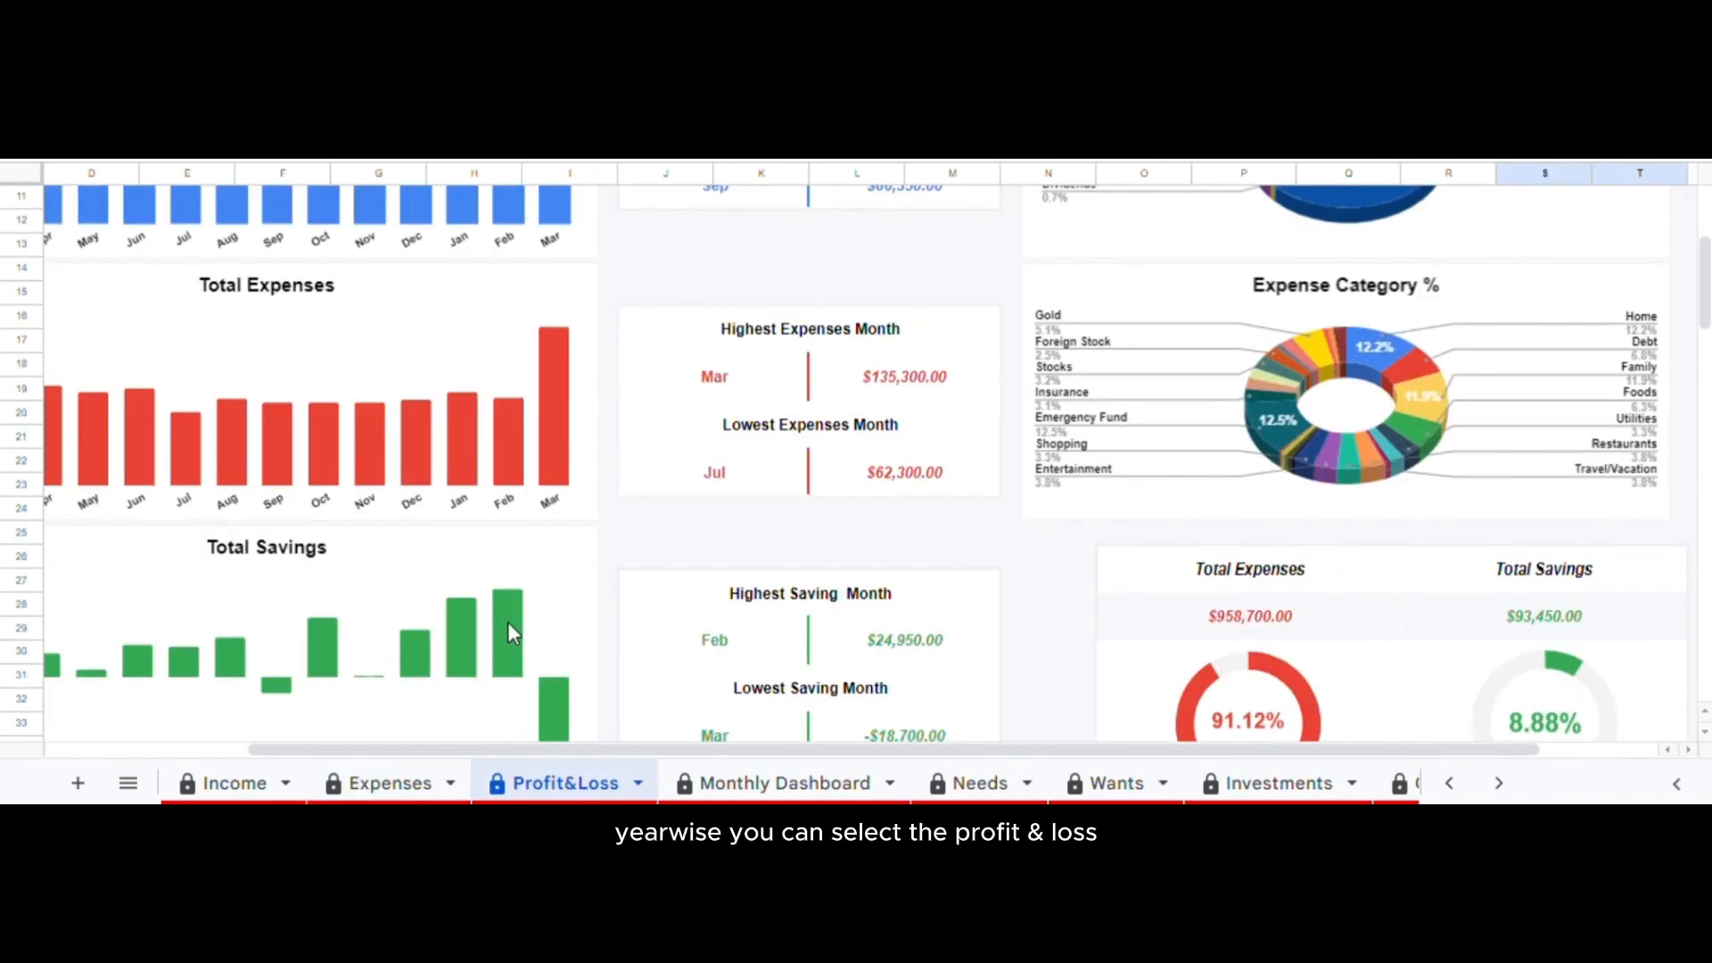
pyautogui.scroll(-4, 508, 631)
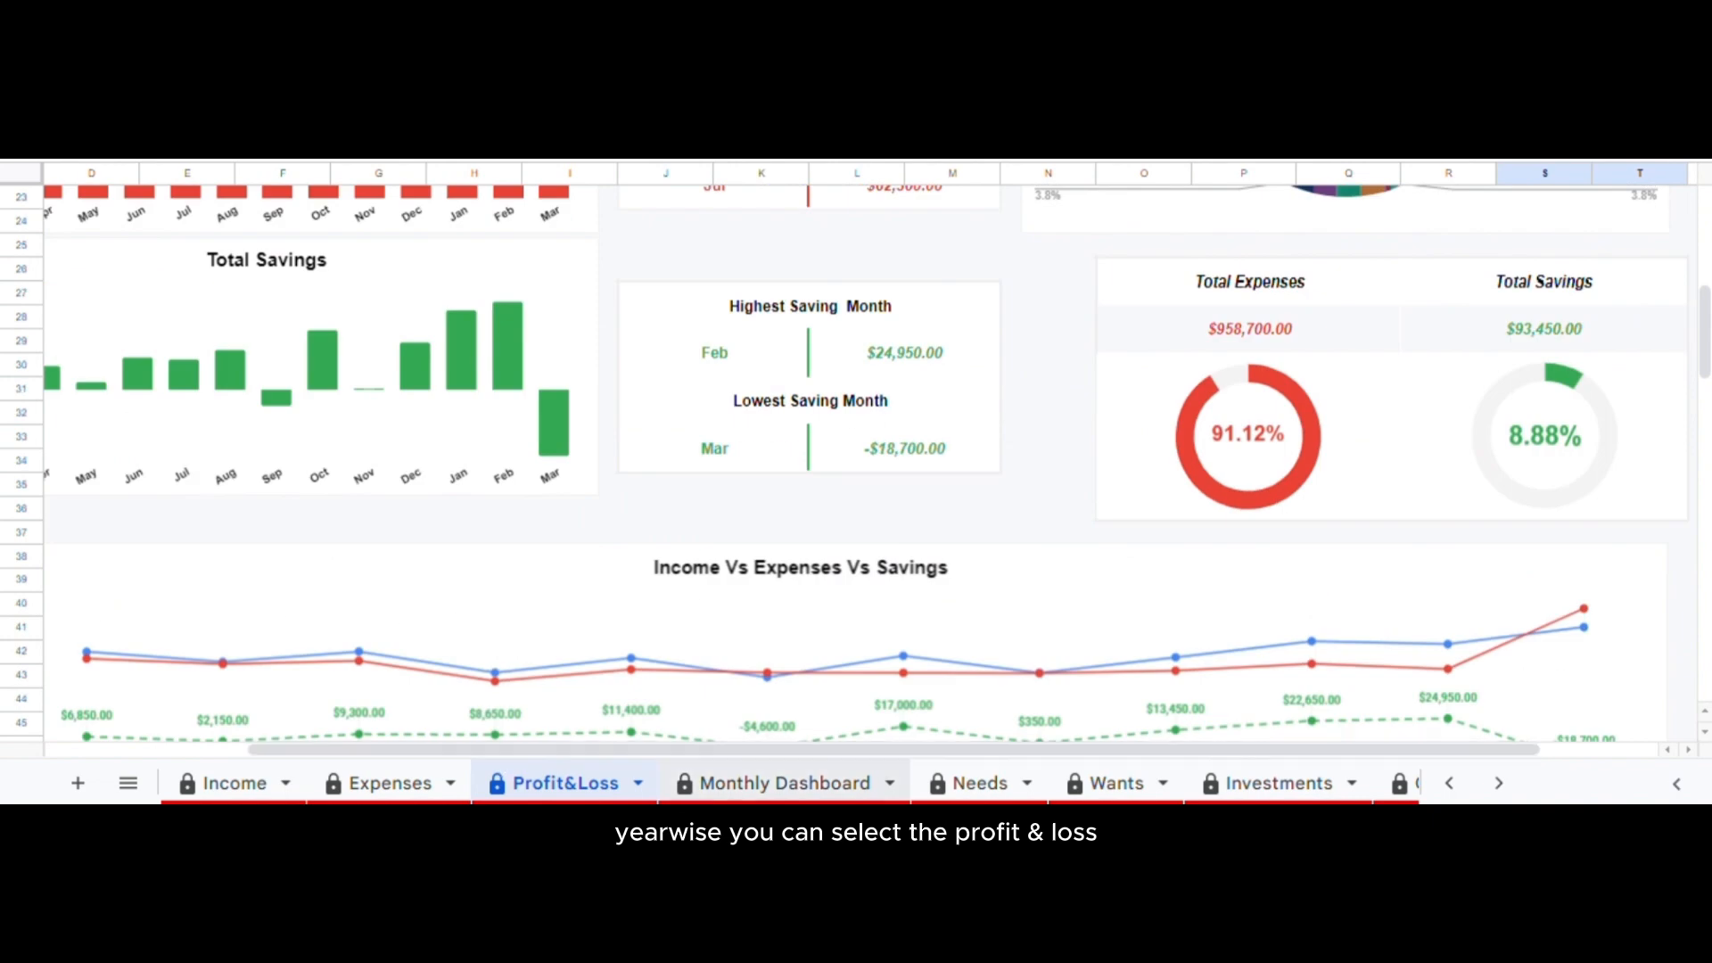
# - View the Monthly Dashboard, Needs, Investments and Compare Expenses sheets, including the positive/negative budget rows for investments
pyautogui.click(747, 787)
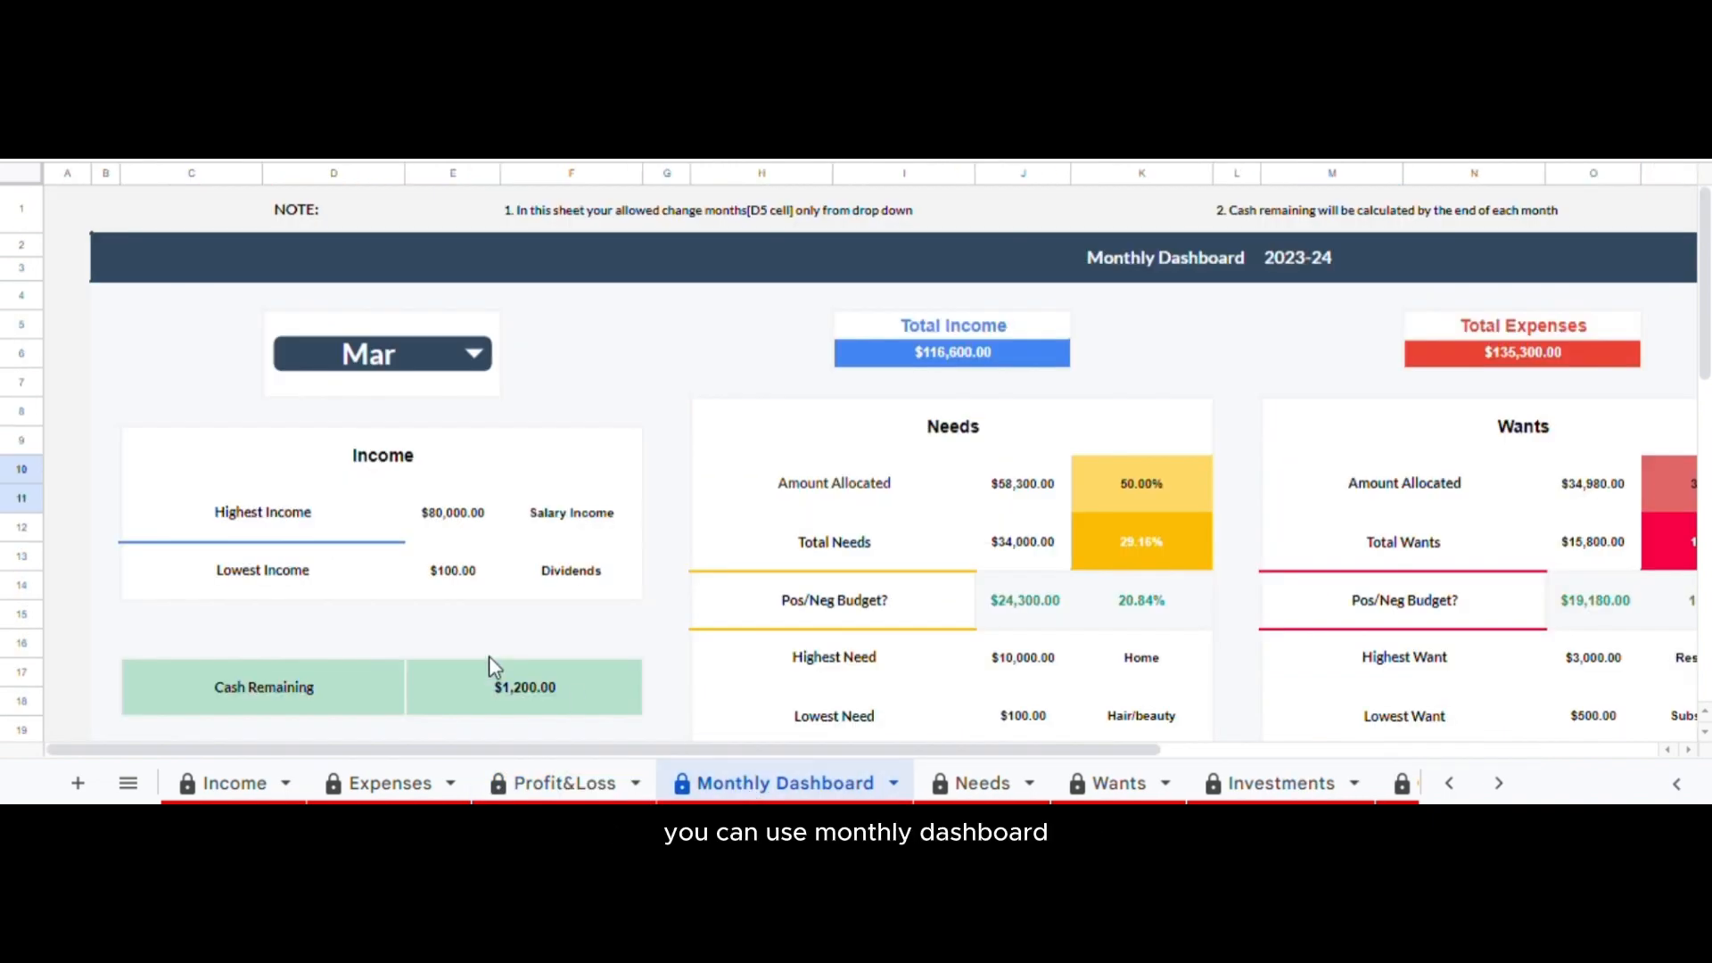
pyautogui.click(984, 787)
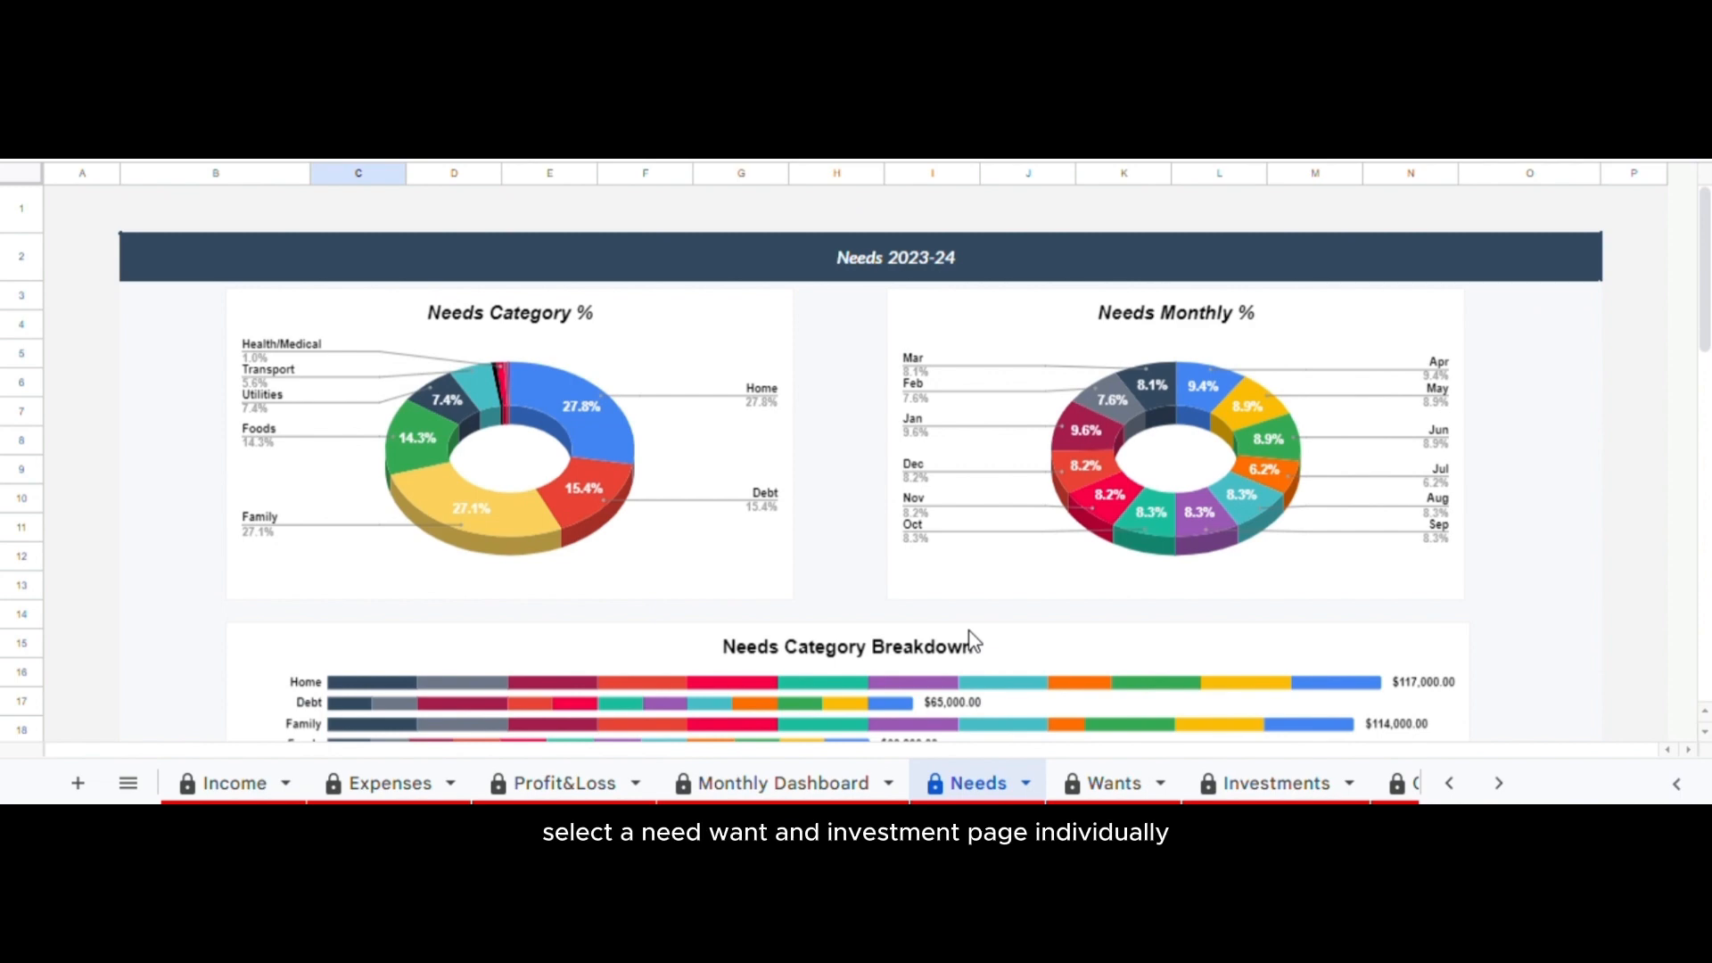
pyautogui.click(1228, 789)
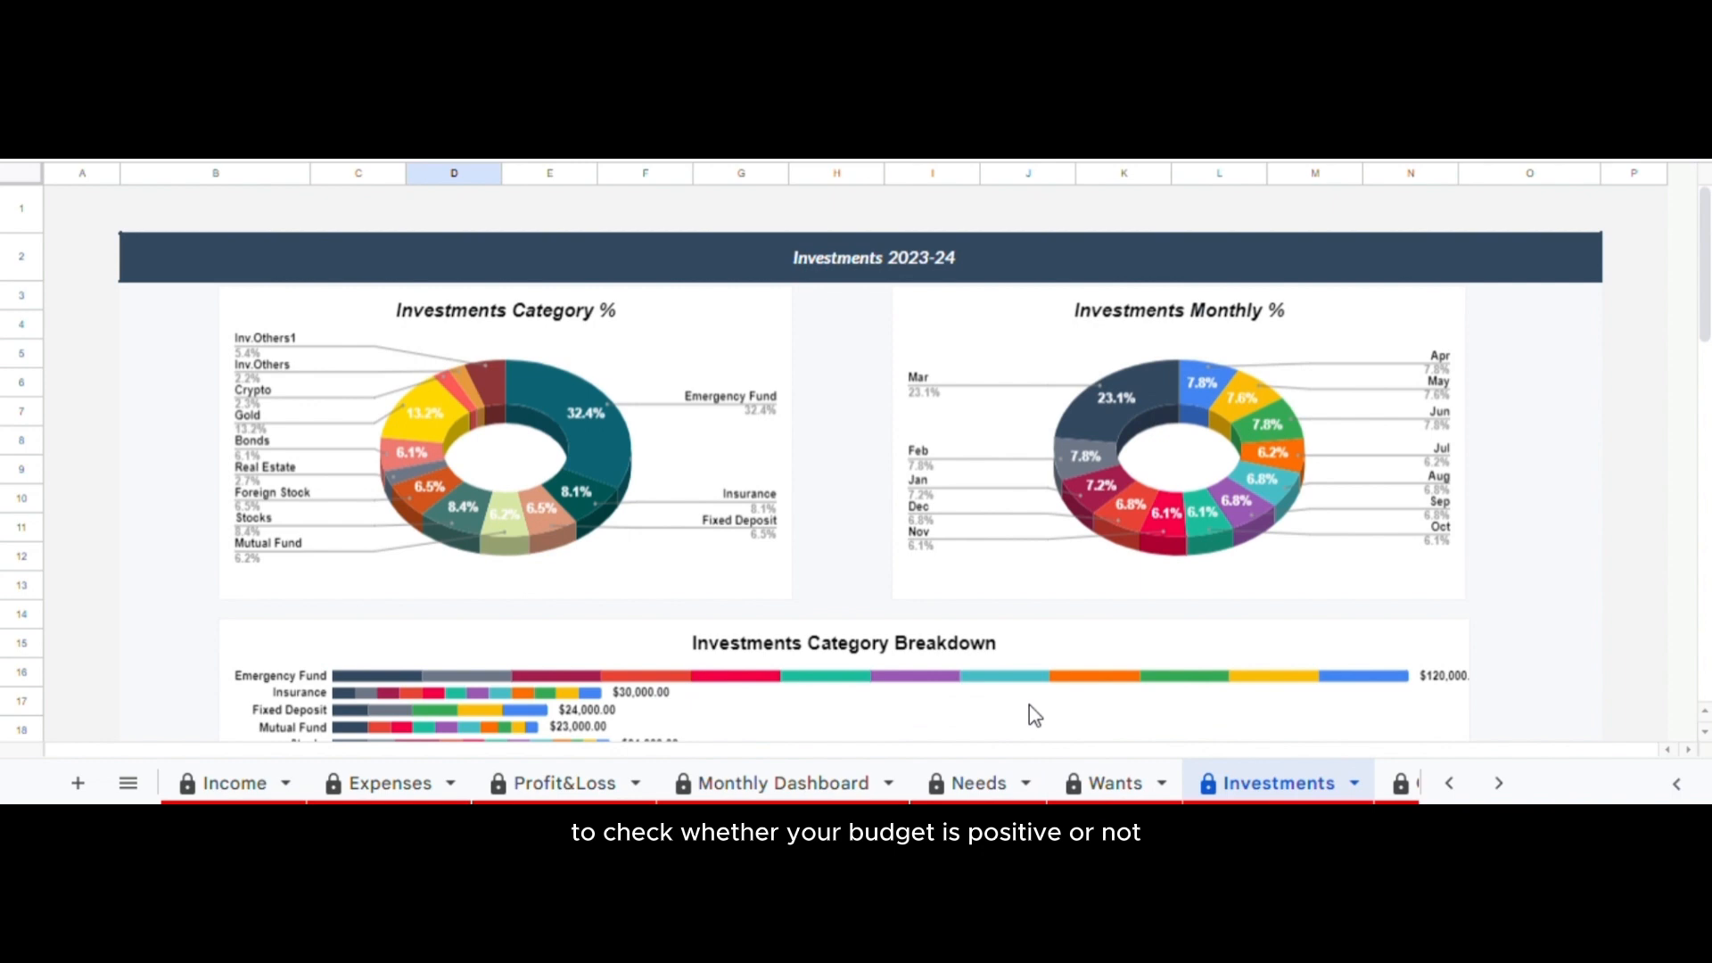
pyautogui.scroll(-10, 1029, 704)
pyautogui.scroll(-5, 1028, 704)
pyautogui.click(1498, 782)
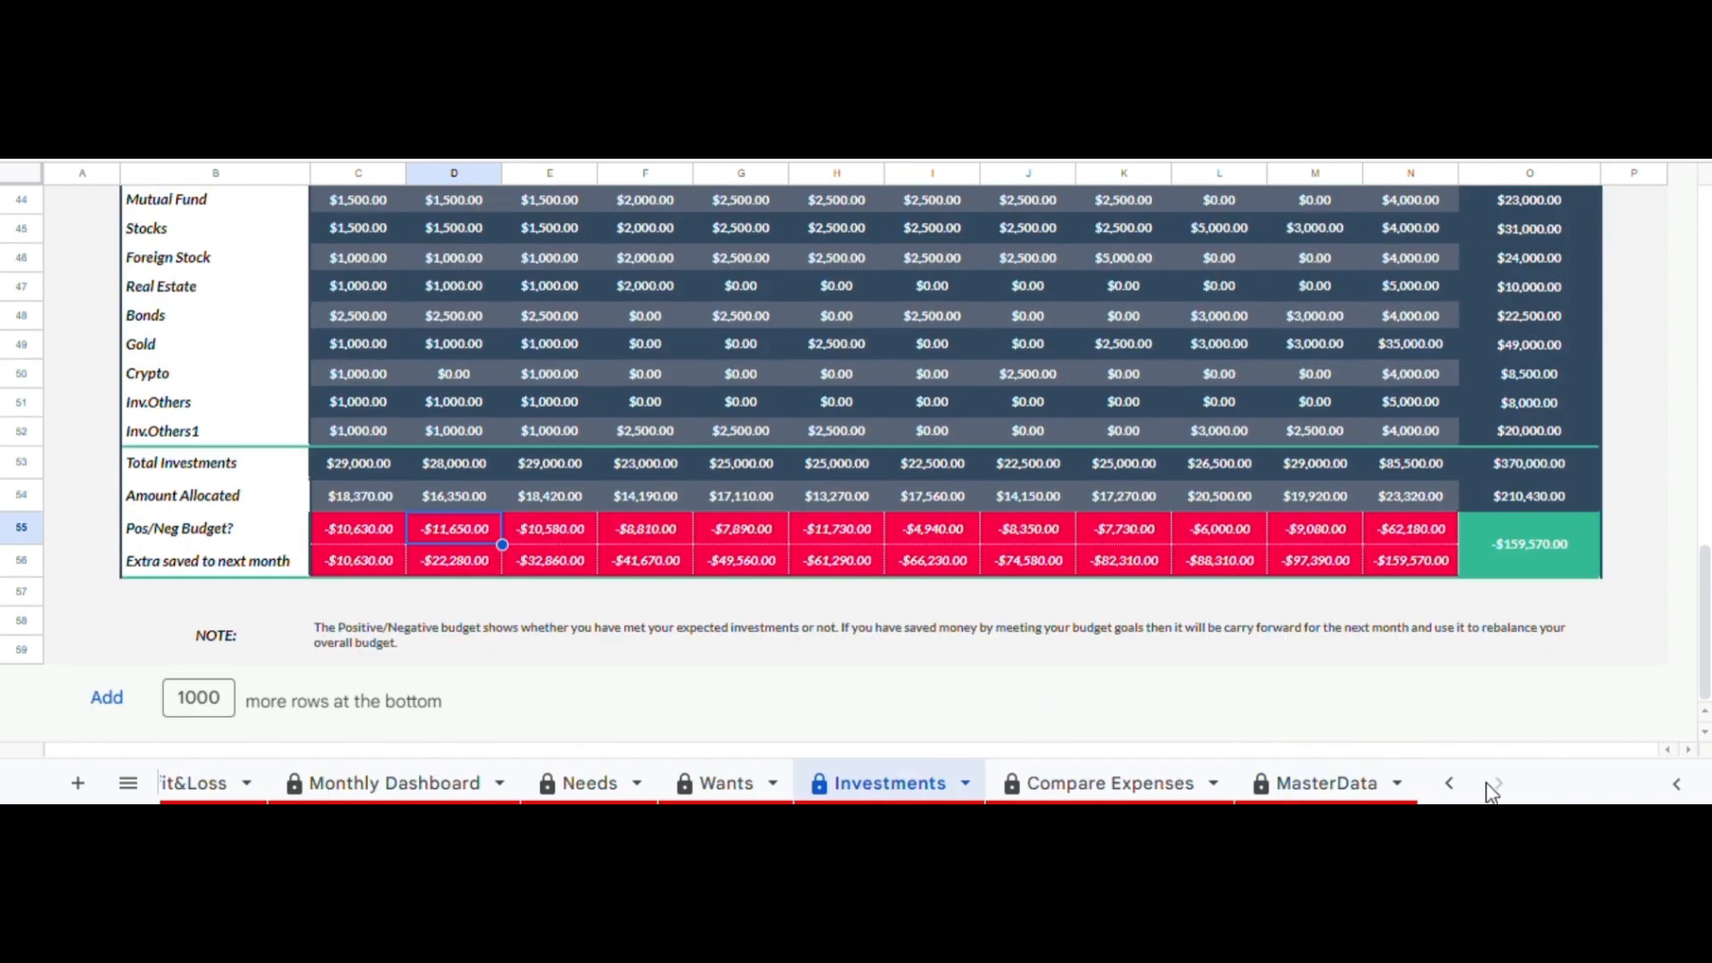
pyautogui.click(1094, 785)
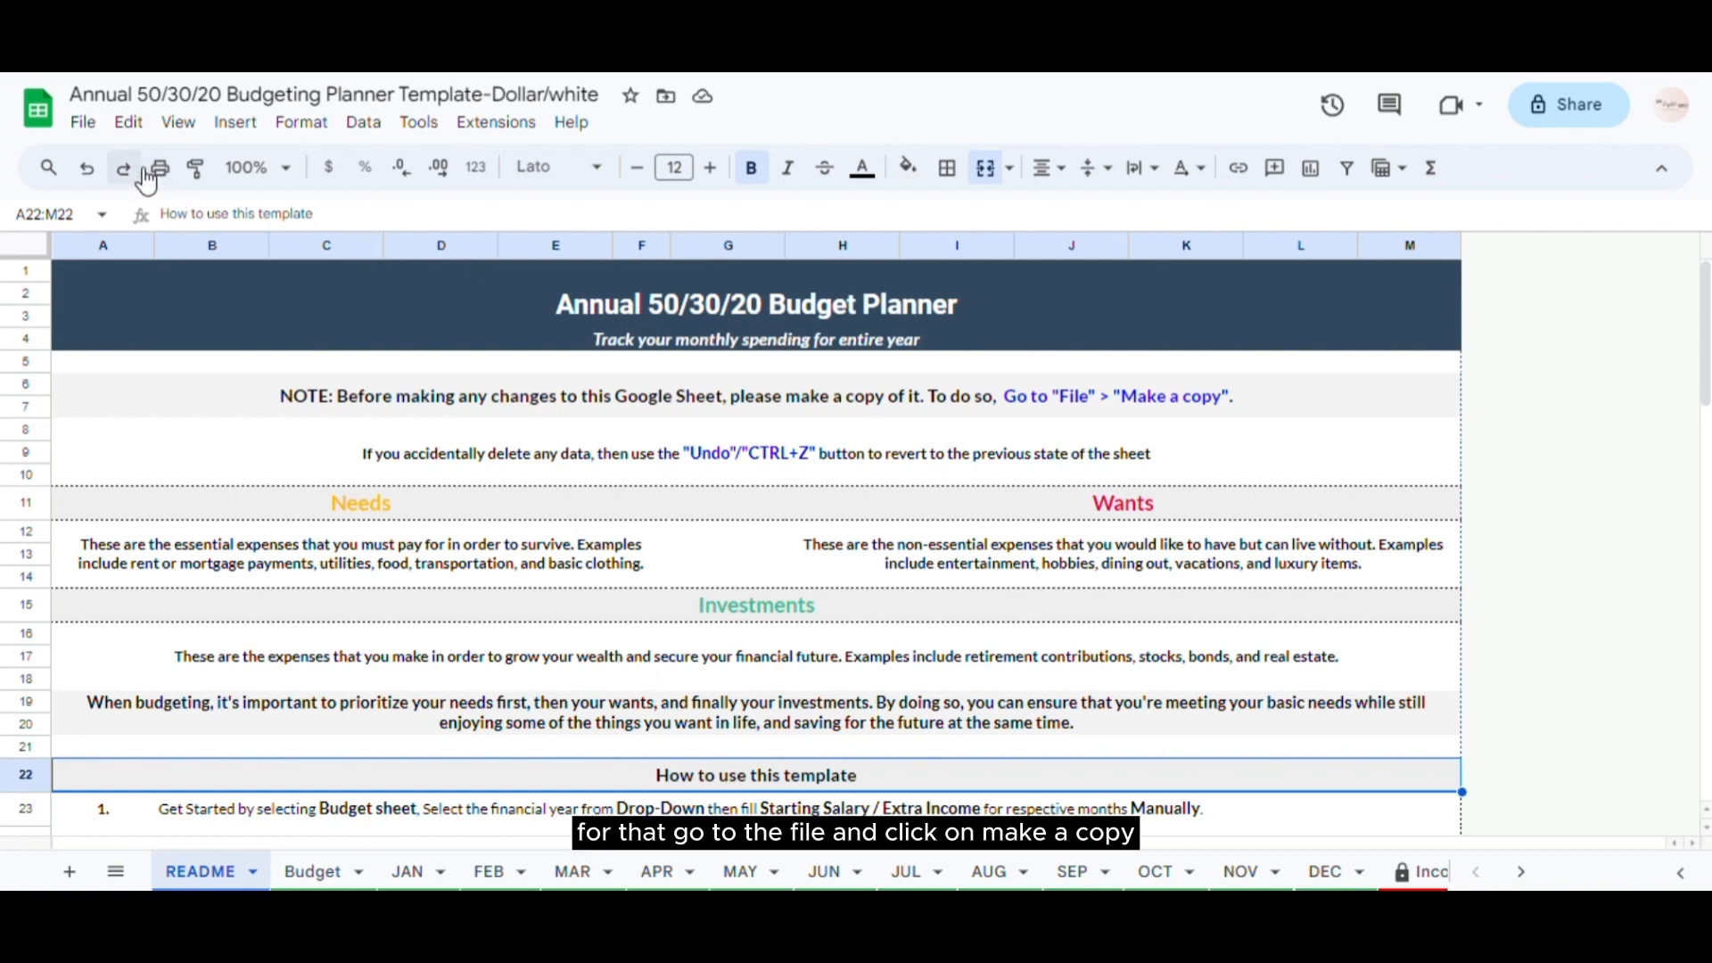
# - Make a copy of the planner spreadsheet in the YOUTUBE folder, removing "Copy of" from its name
pyautogui.click(83, 122)
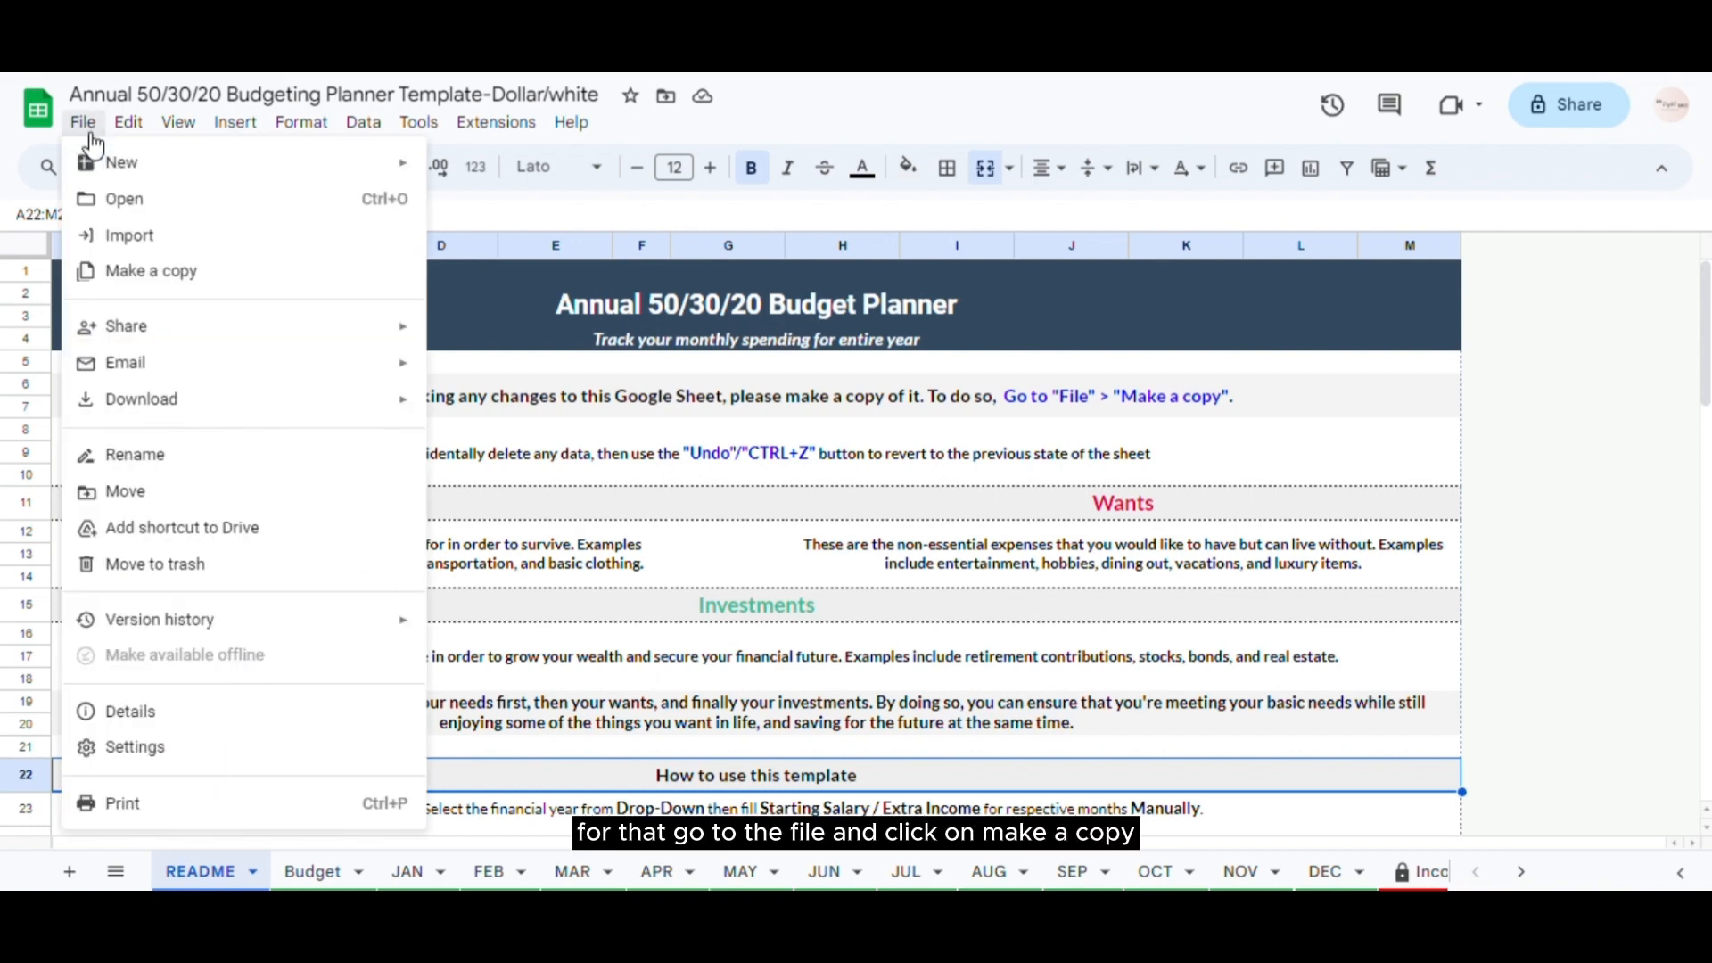
pyautogui.click(143, 272)
pyautogui.click(747, 403)
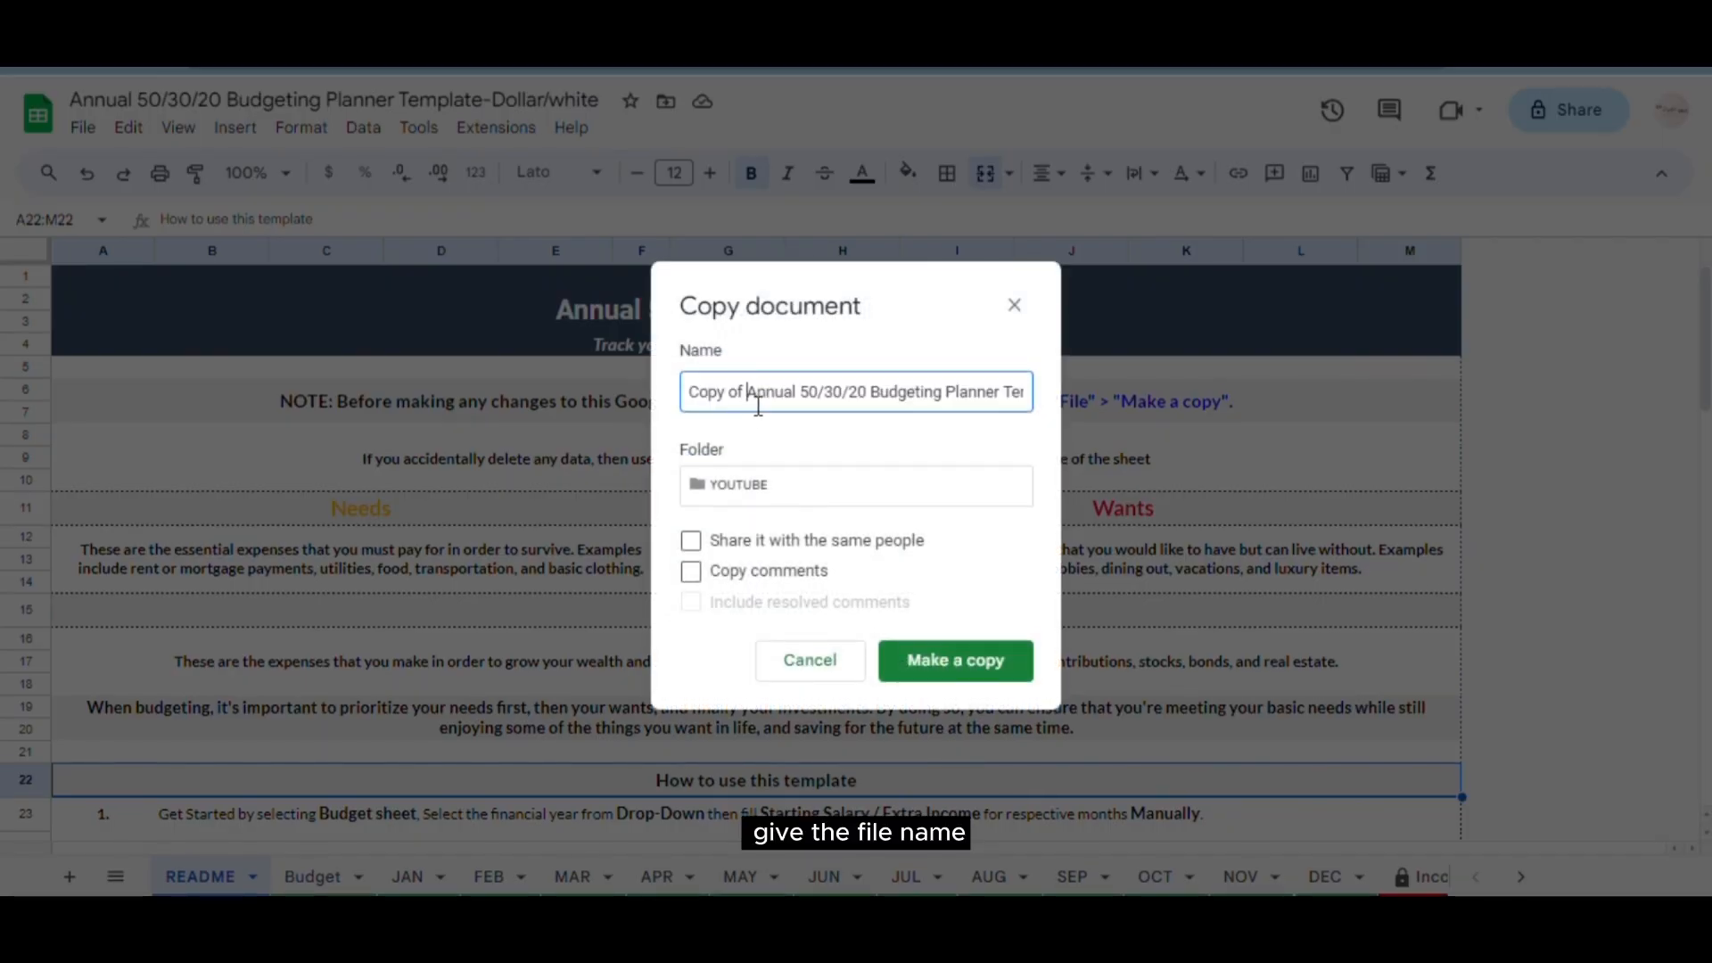
pyautogui.moveTo(758, 405); pyautogui.dragTo(664, 406)
pyautogui.press('BackSpace')
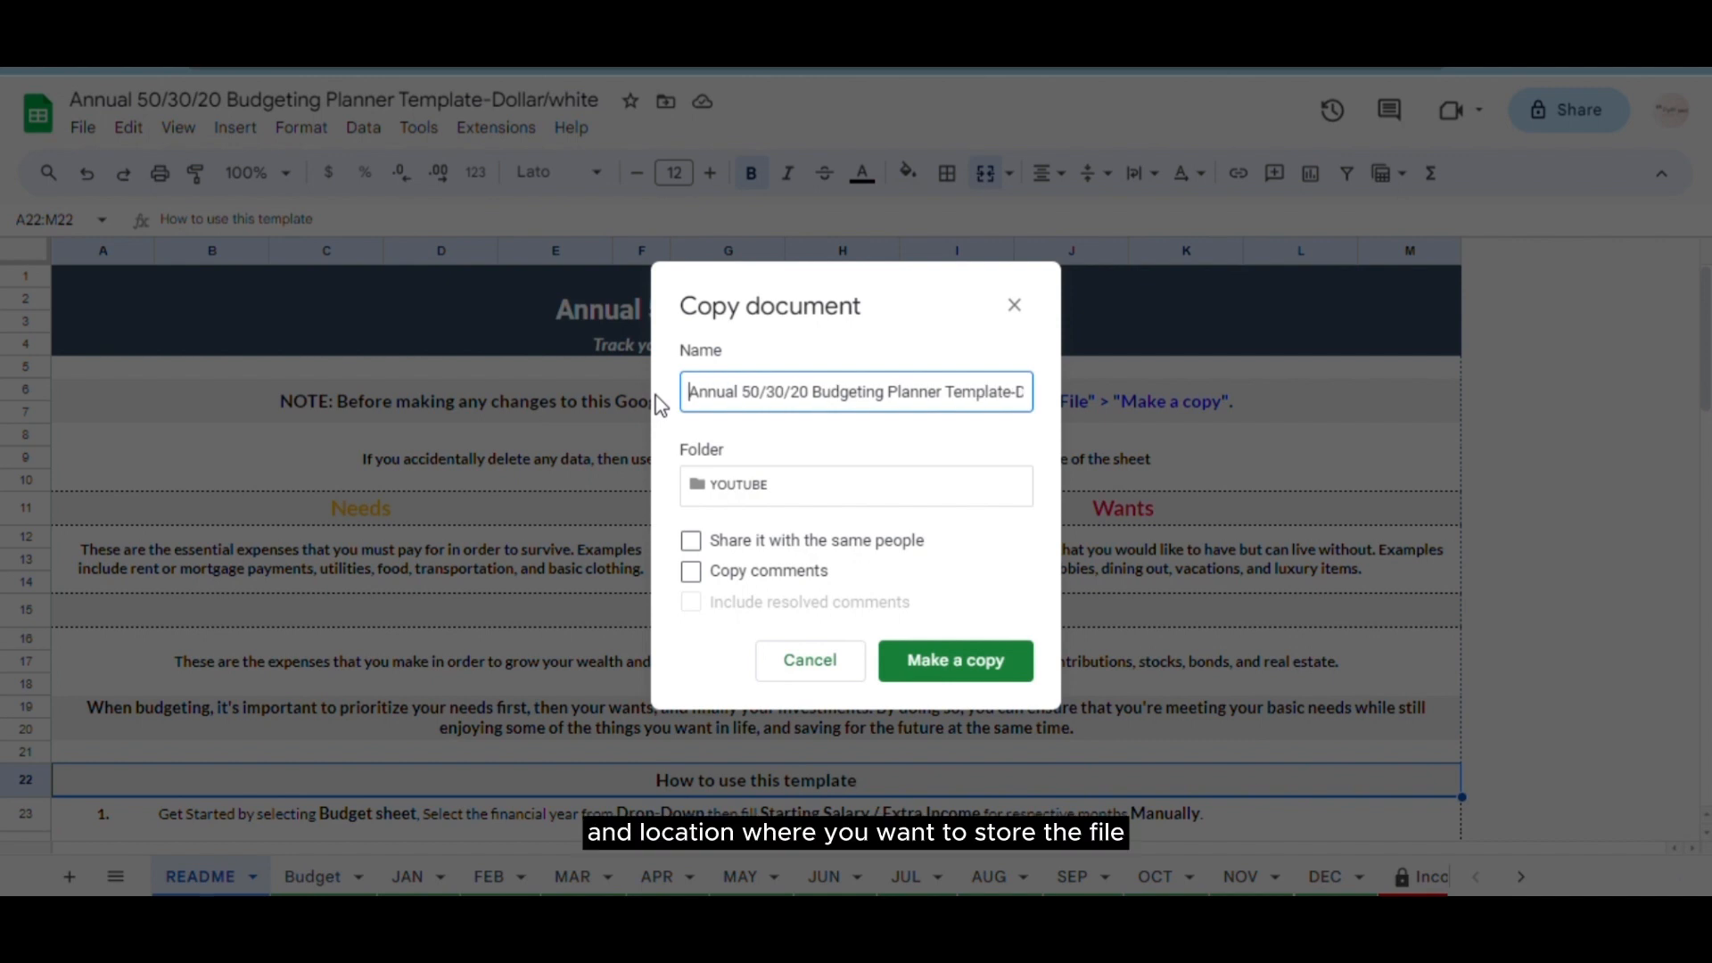
pyautogui.click(927, 664)
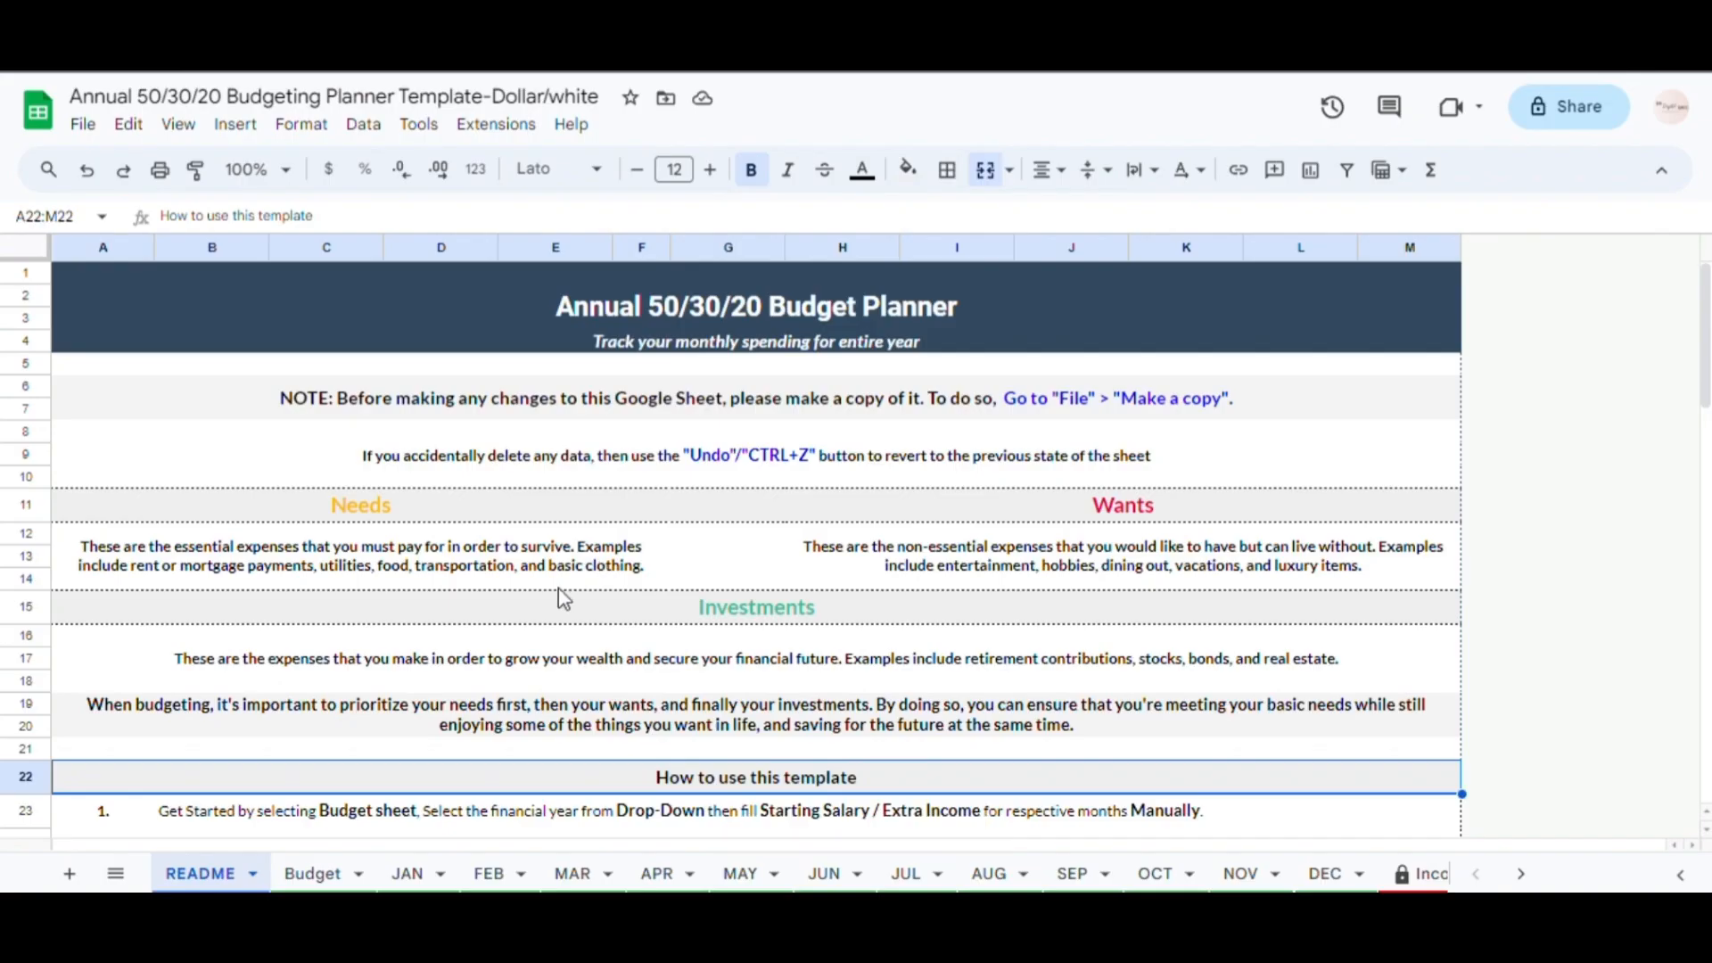
# - Select 2023 as the financial year on the Budget sheet
pyautogui.click(340, 877)
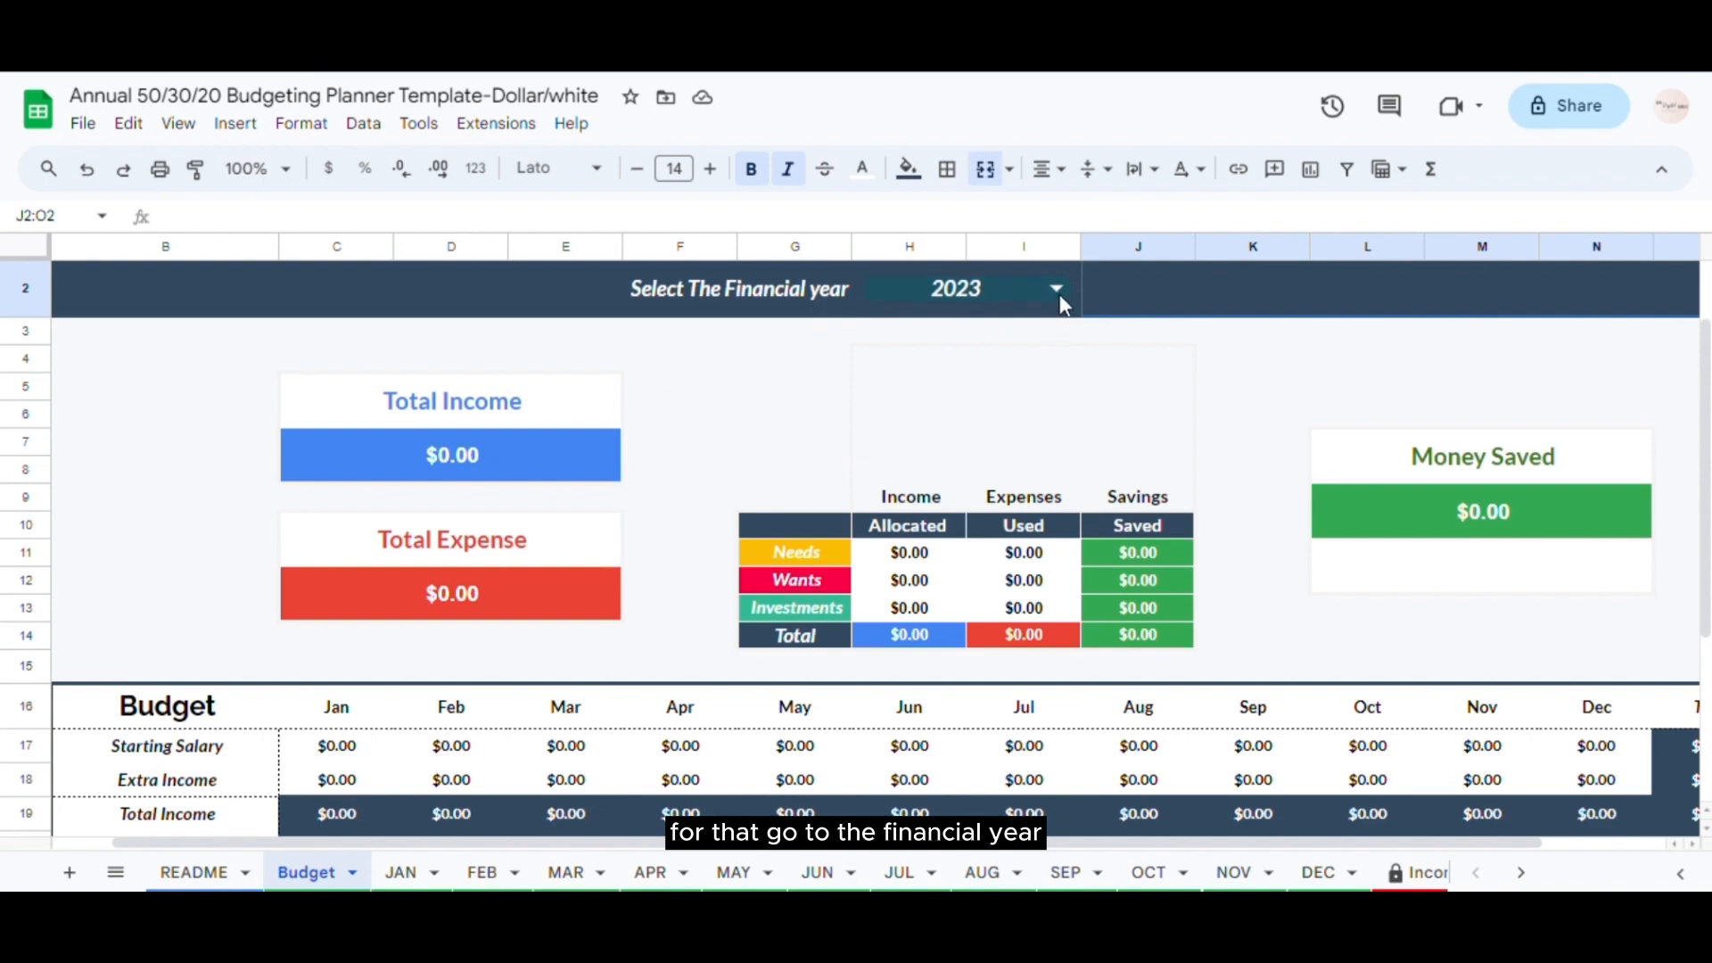
pyautogui.click(789, 356)
pyautogui.click(764, 306)
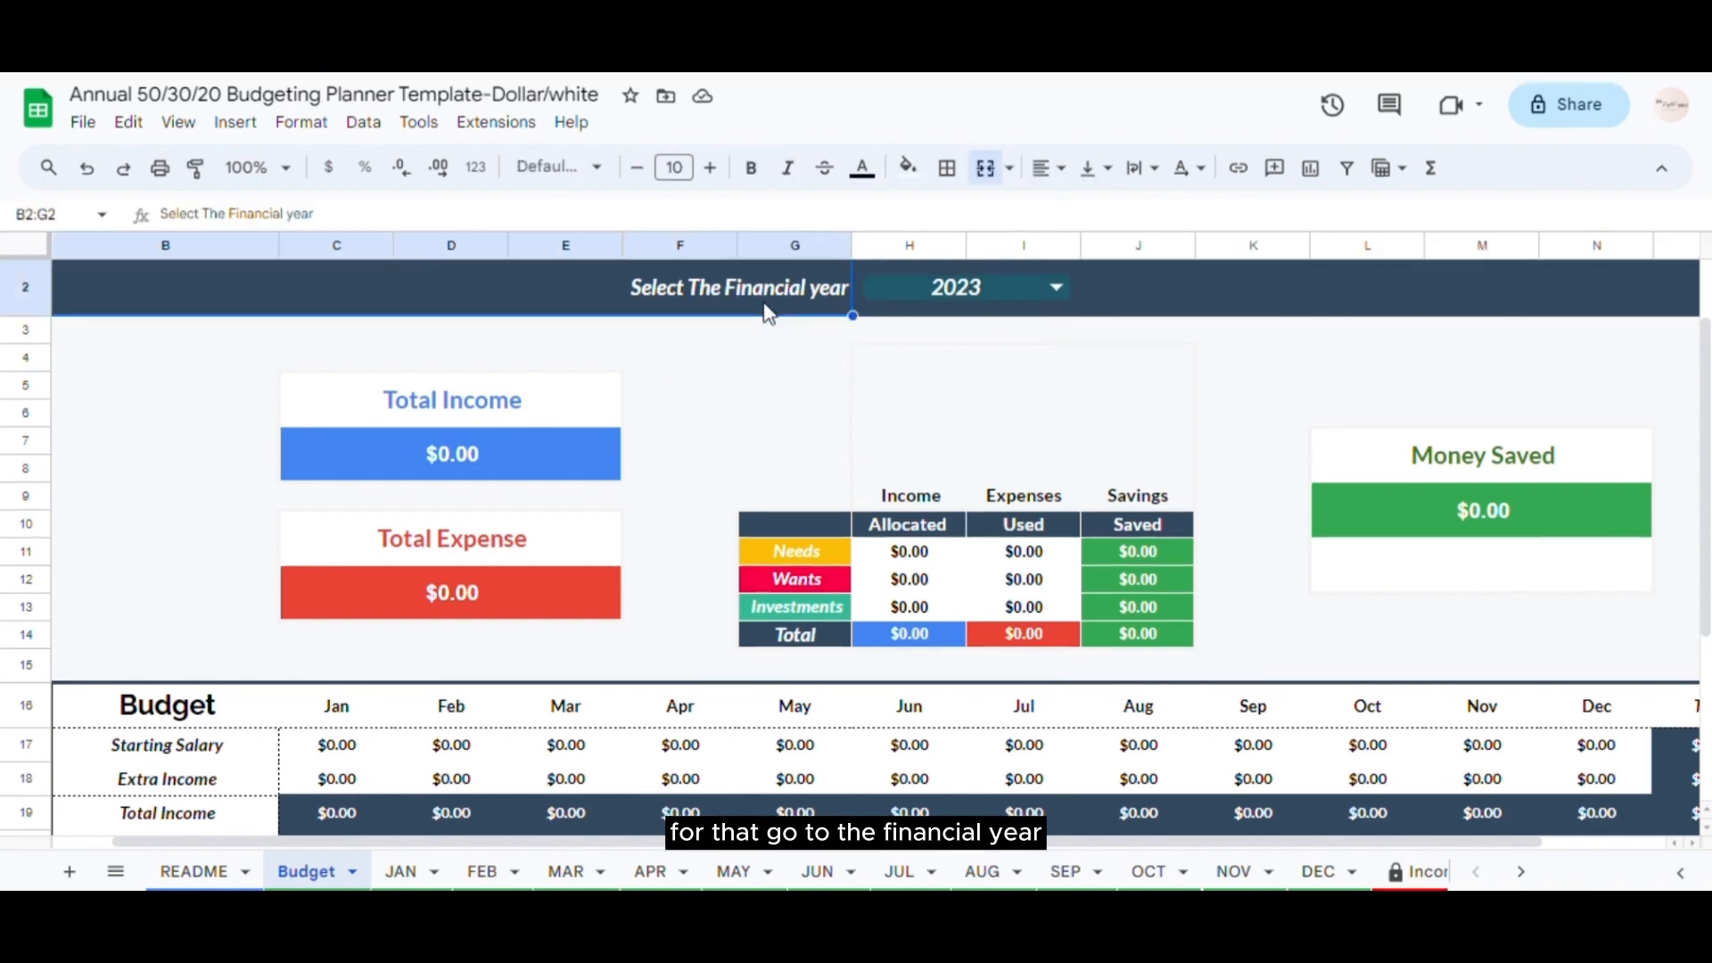
pyautogui.click(1059, 287)
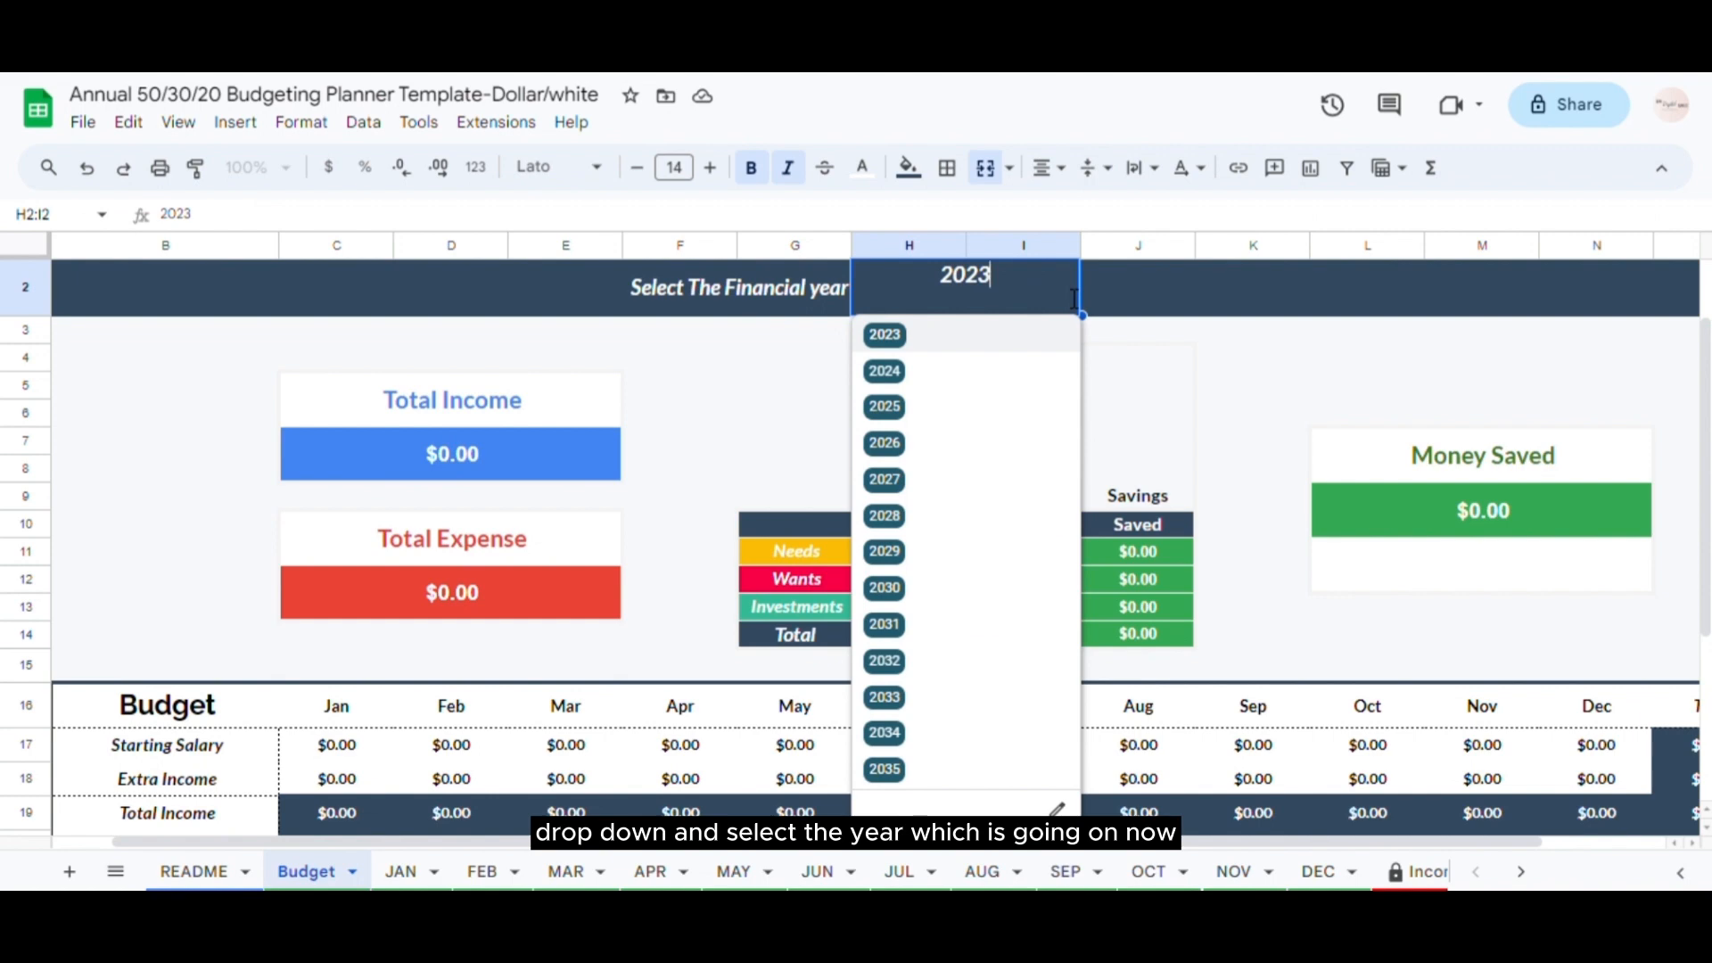
pyautogui.click(972, 338)
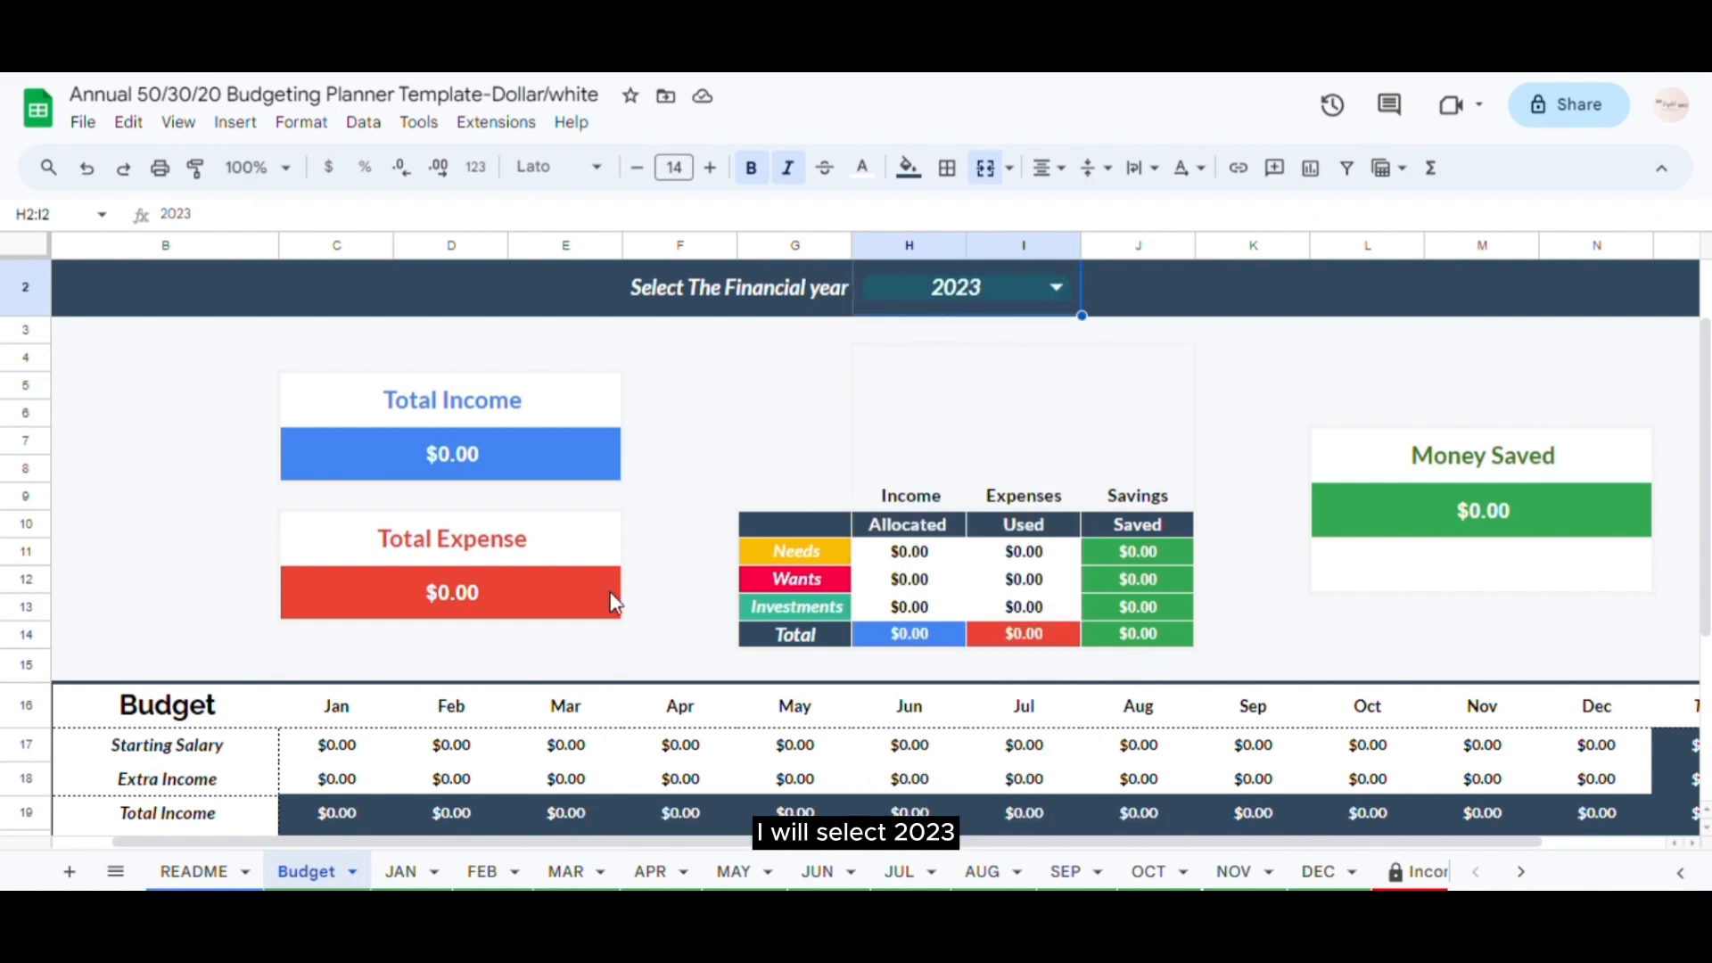
# - Enter 50000 as January's Starting Salary in the Budget table
pyautogui.scroll(-3, 642, 601)
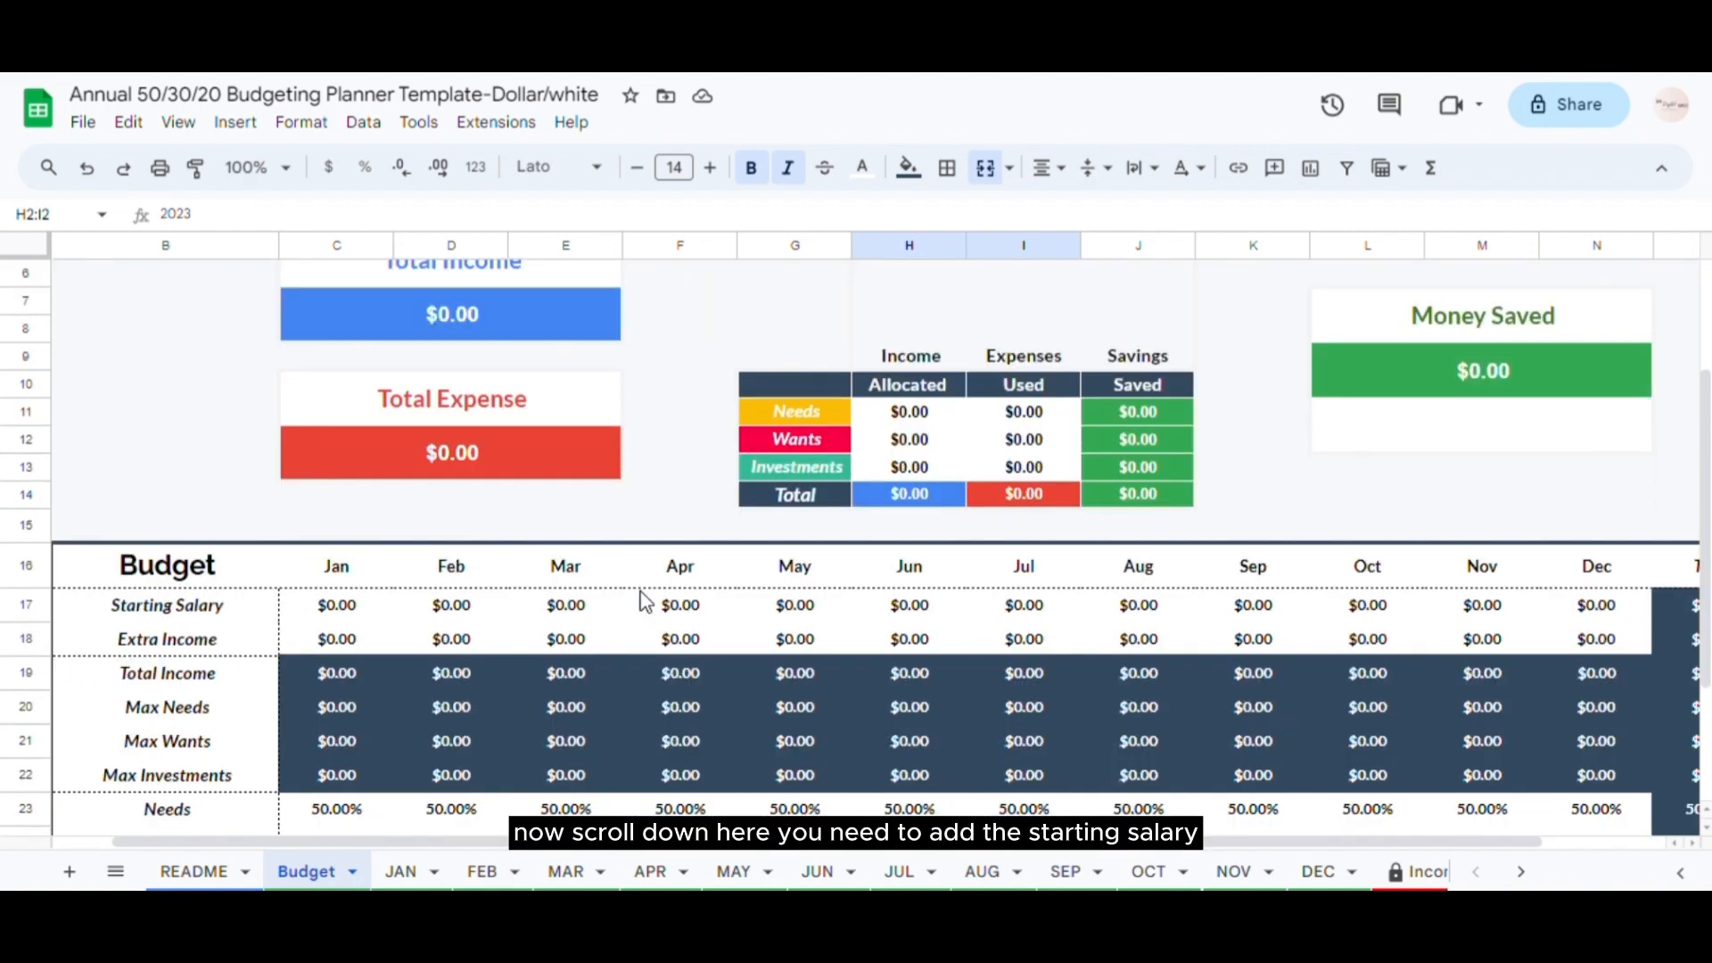
pyautogui.click(350, 612)
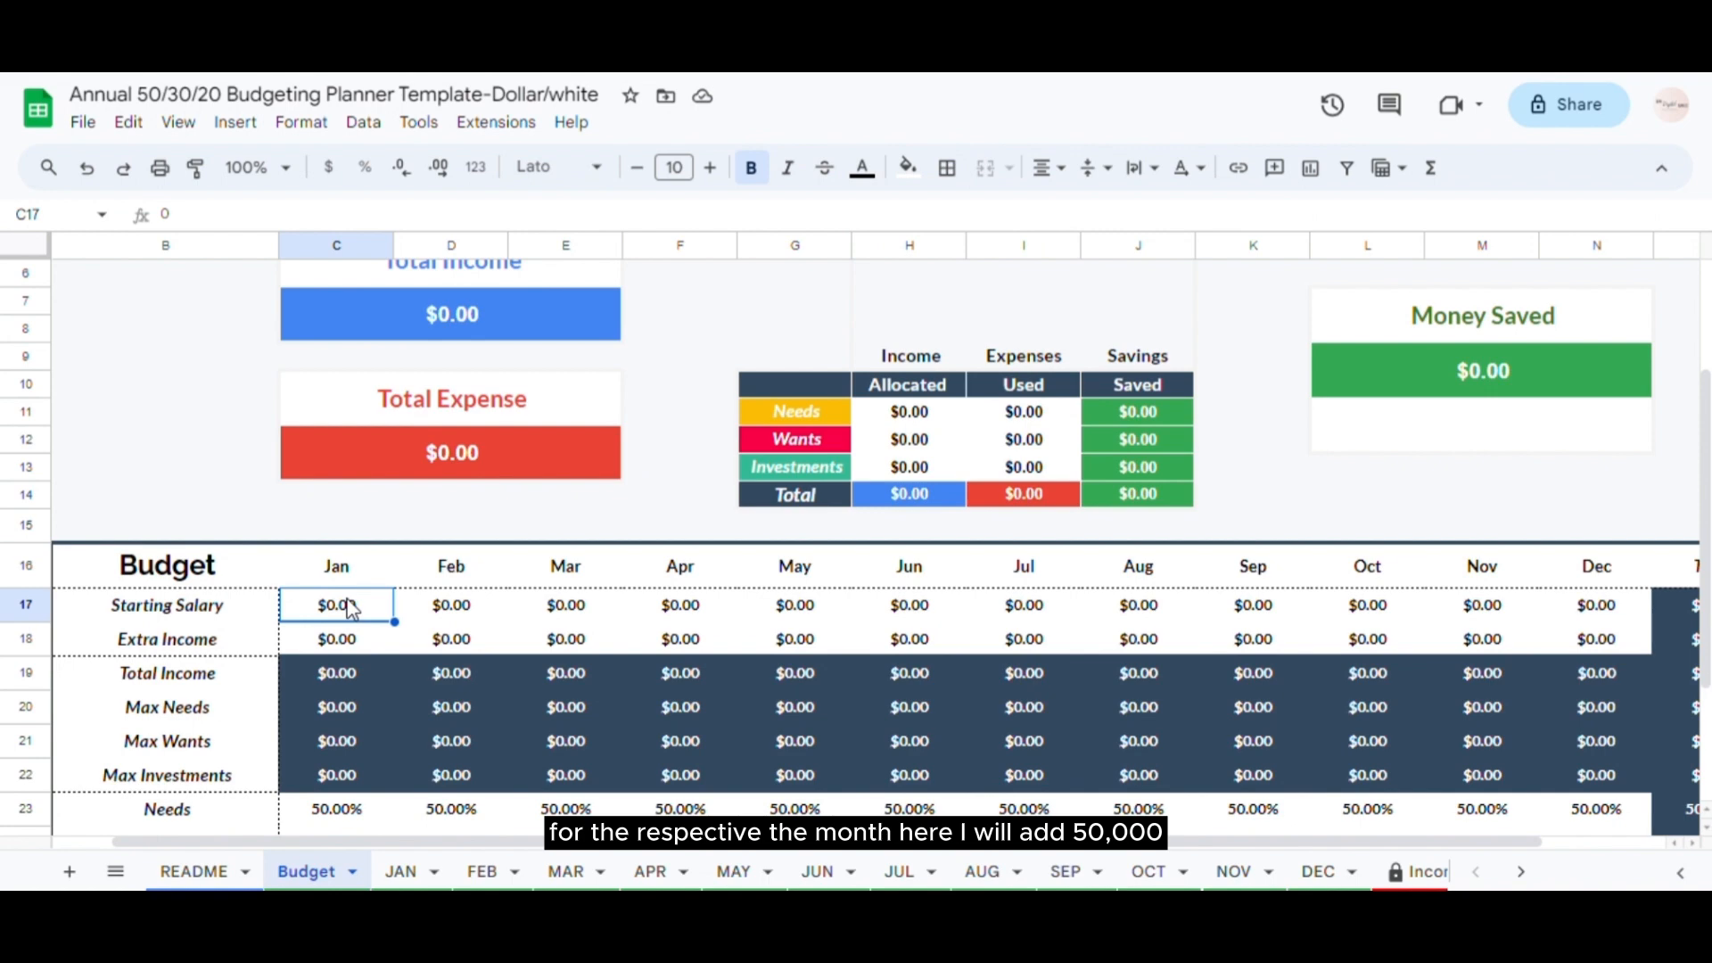
pyautogui.write('50000')
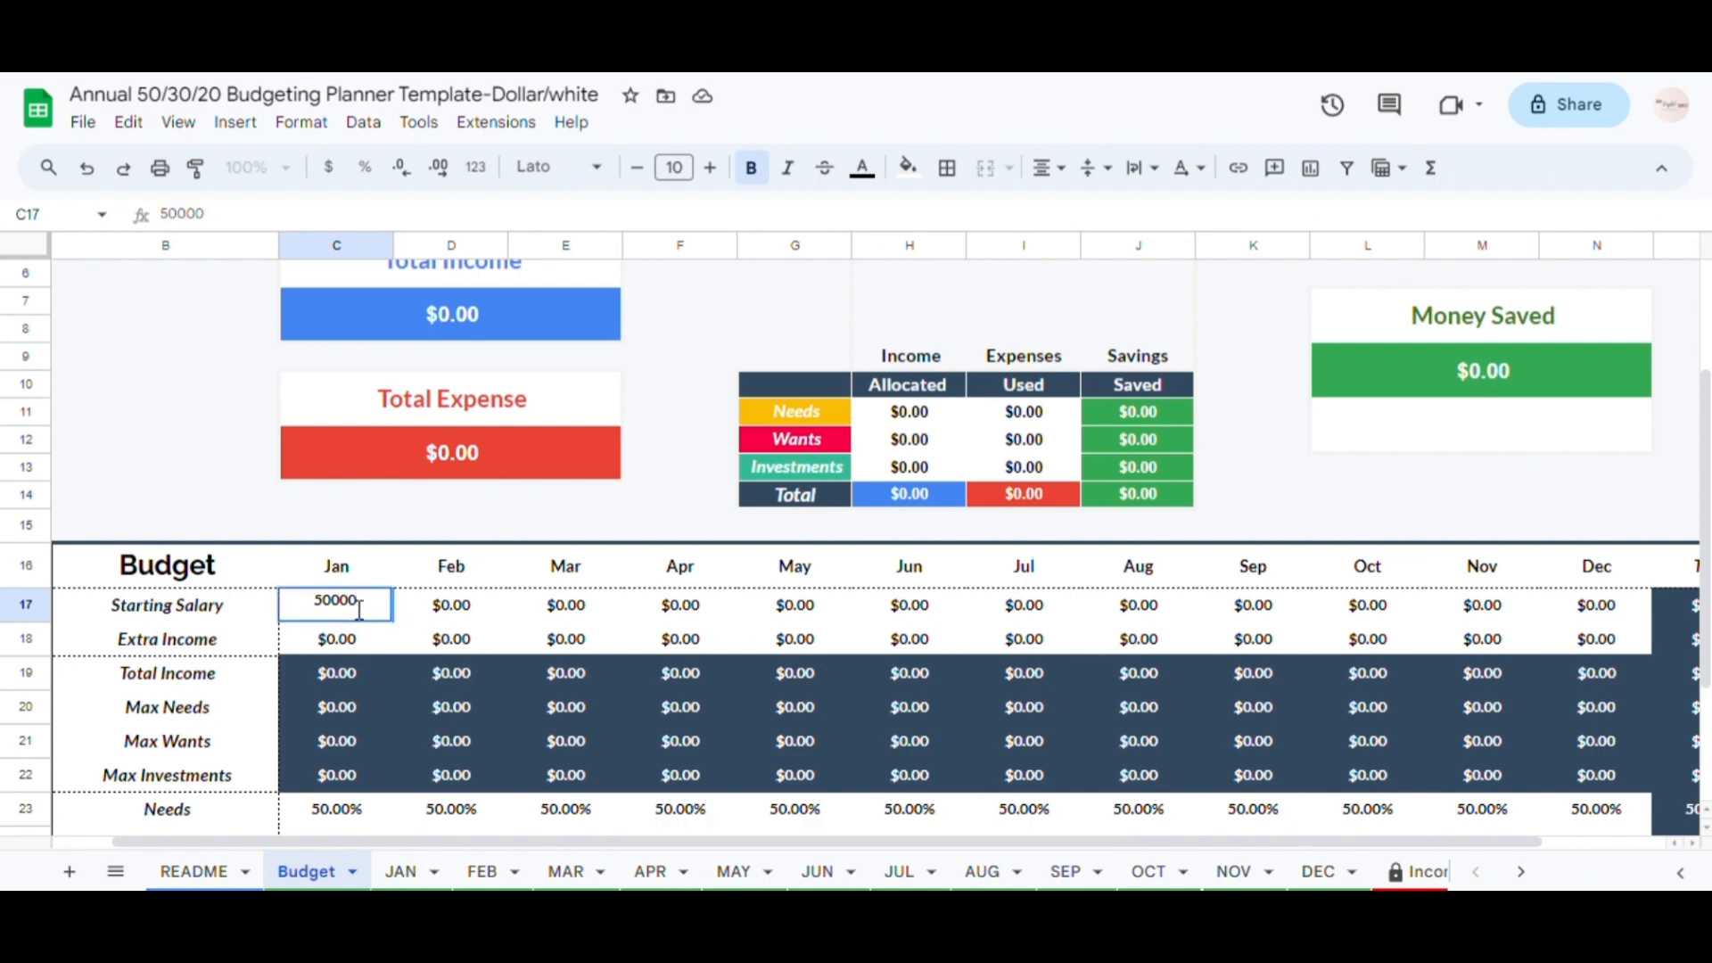
pyautogui.press('Return')
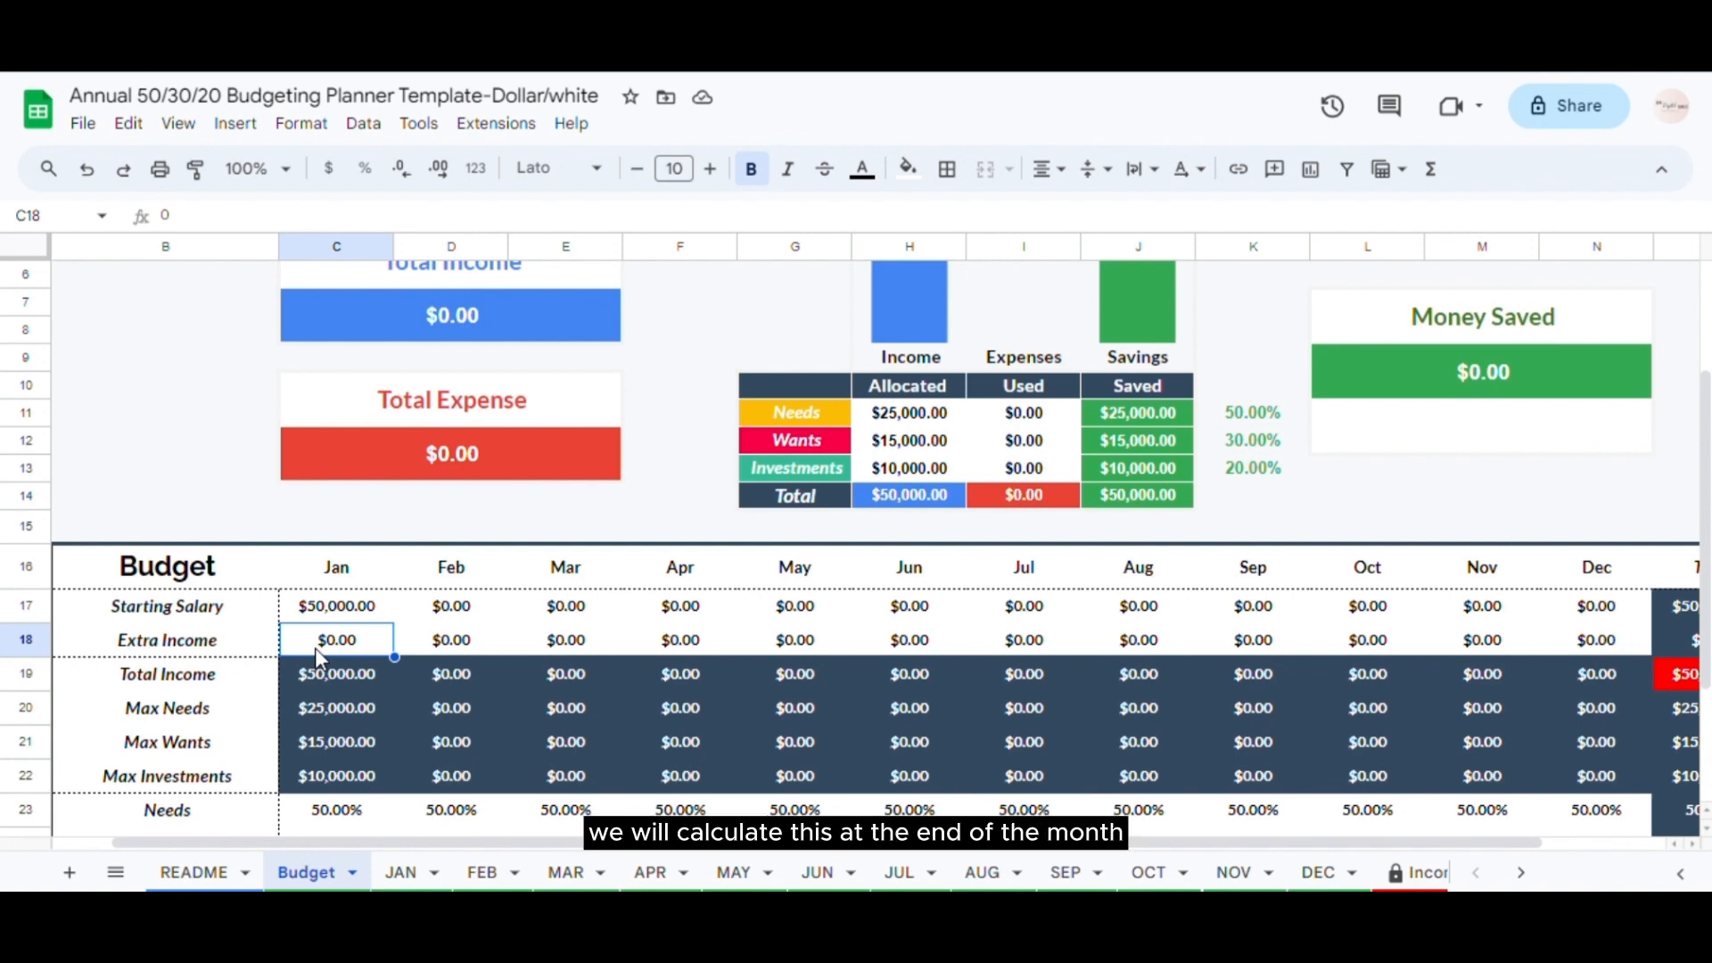
# - Examine January's Needs, Wants and Investments percentages and the matching maximum allocations in the Budget table
pyautogui.scroll(-2, 314, 648)
pyautogui.click(328, 648)
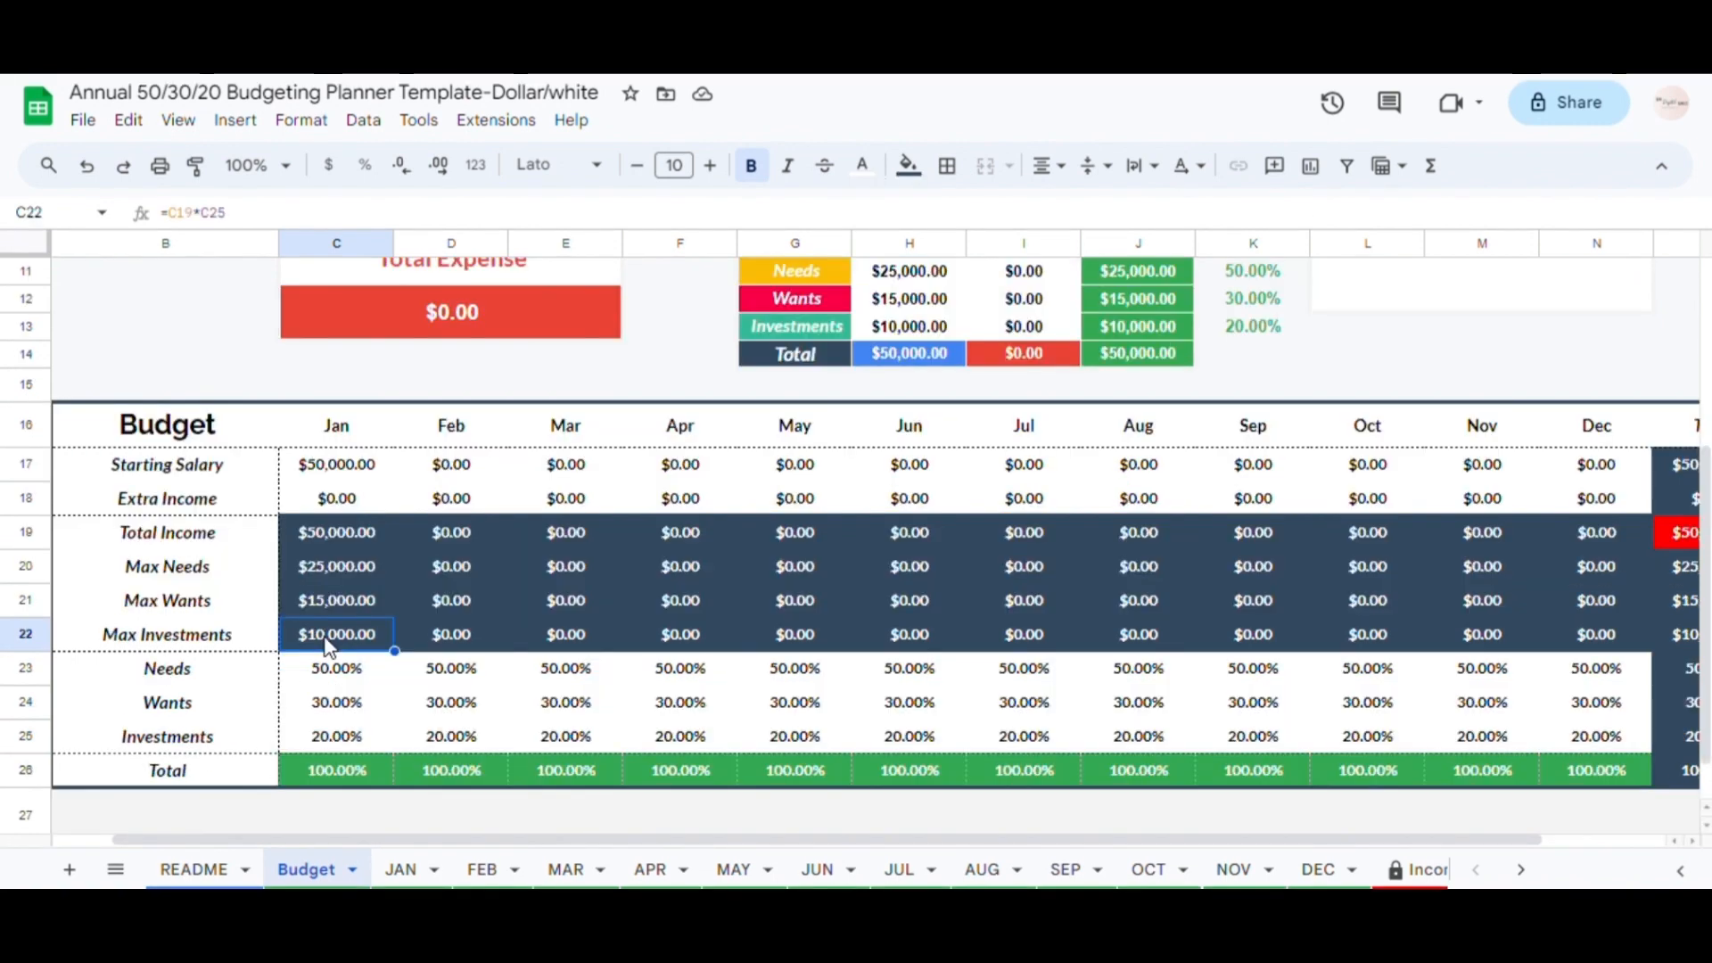
pyautogui.click(360, 681)
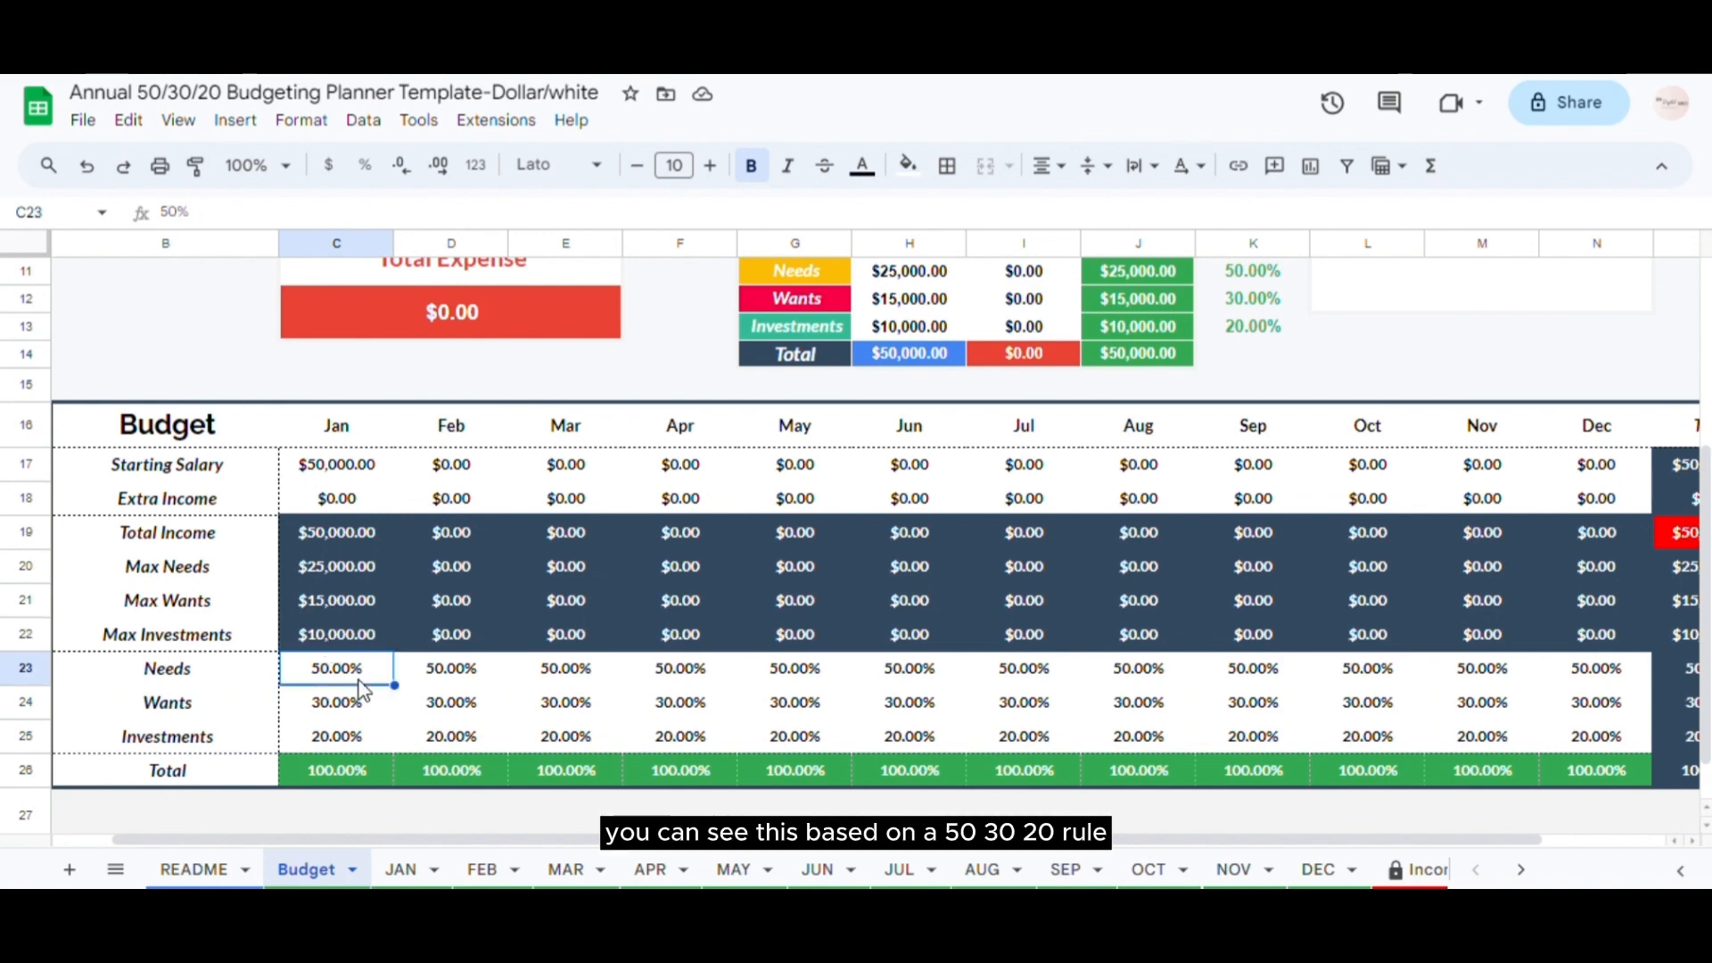
pyautogui.click(353, 704)
pyautogui.click(348, 738)
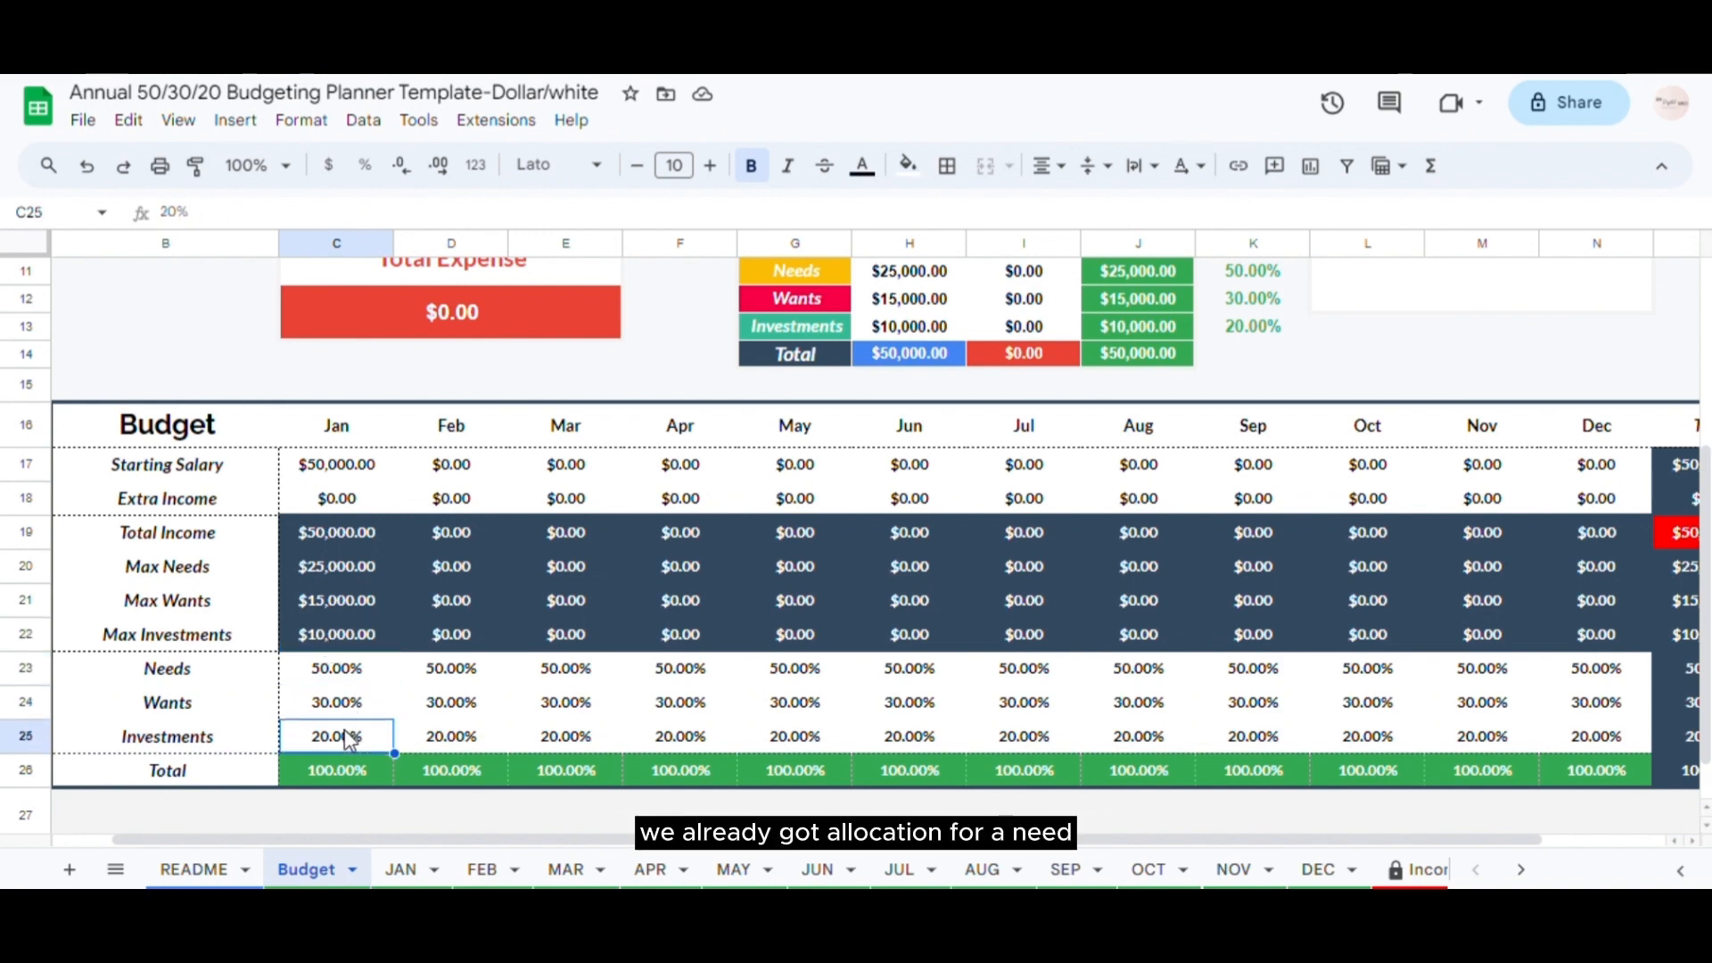
pyautogui.click(350, 569)
pyautogui.click(345, 603)
pyautogui.click(348, 635)
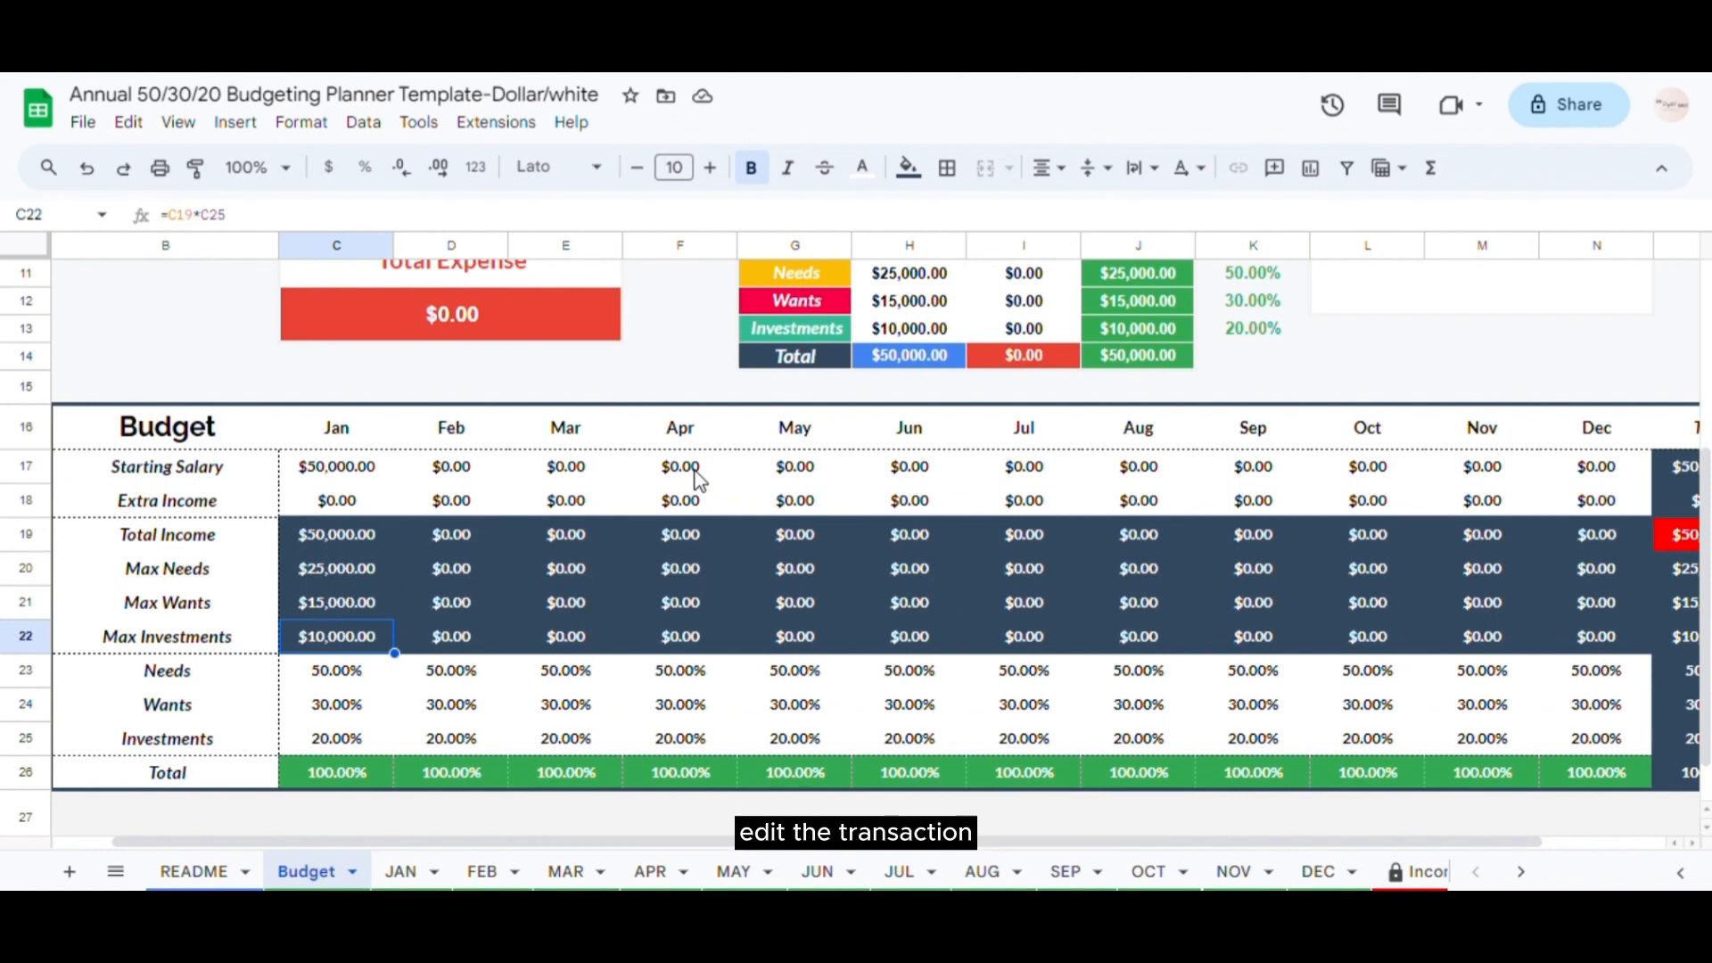
# - Enter 3000 as the first Cash in hand amount on the JAN sheet
pyautogui.click(422, 881)
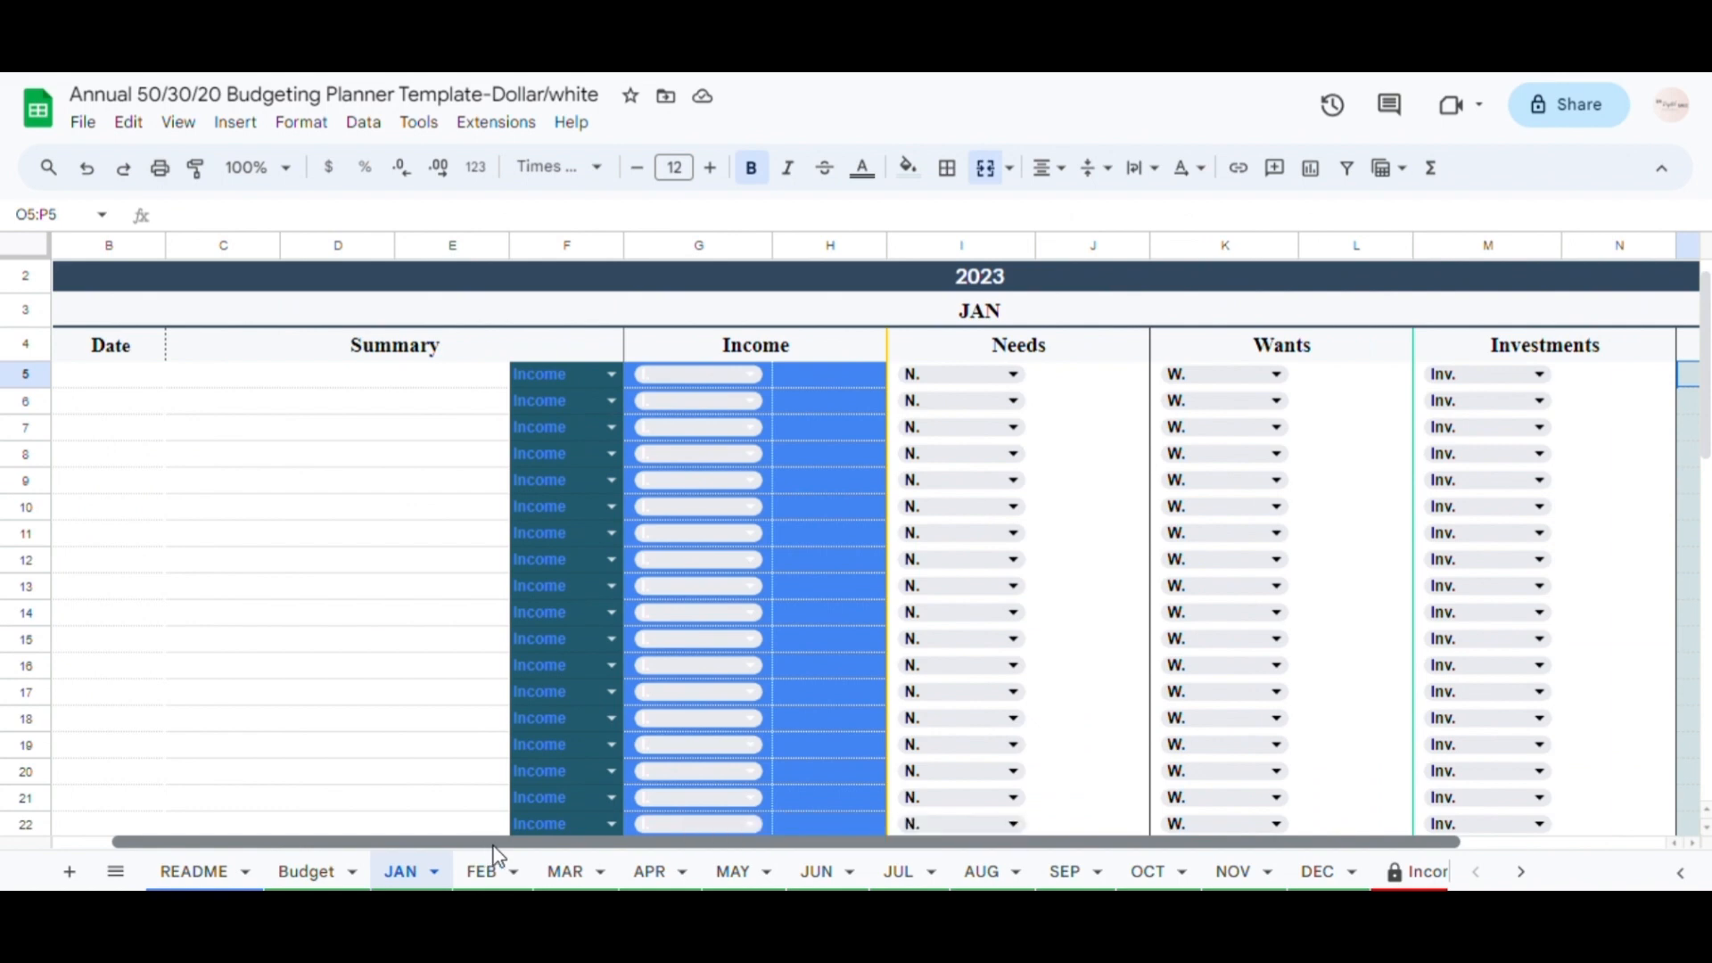
pyautogui.moveTo(497, 844); pyautogui.dragTo(713, 847)
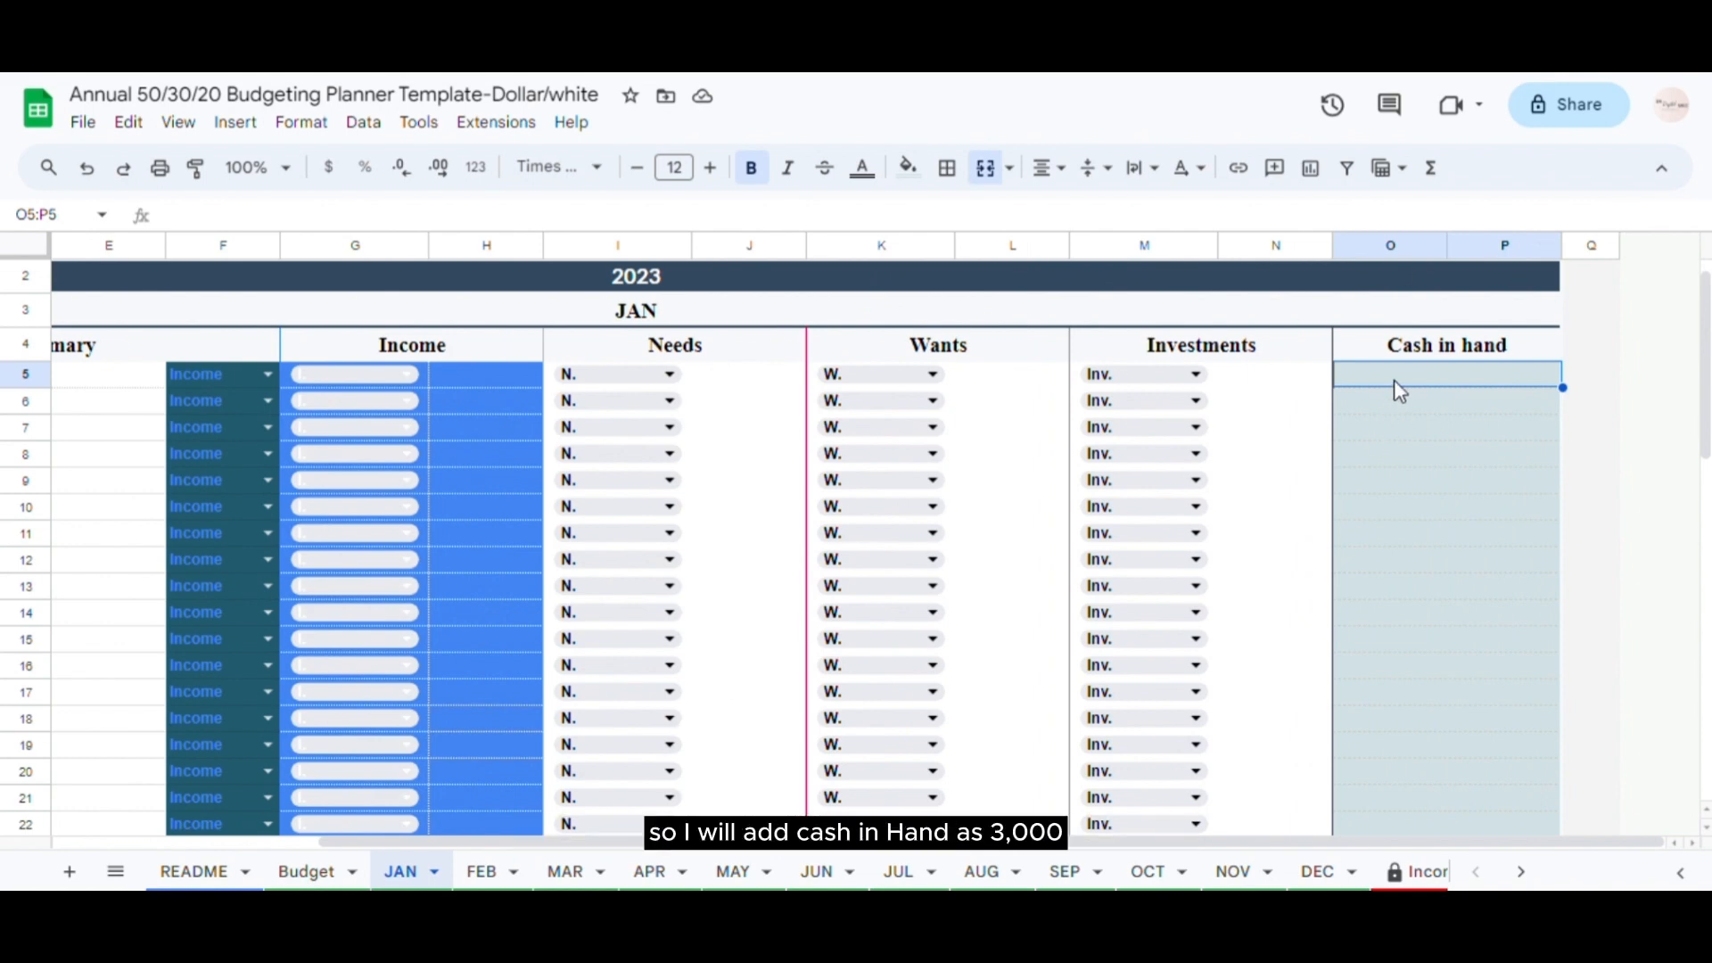
pyautogui.write('3000')
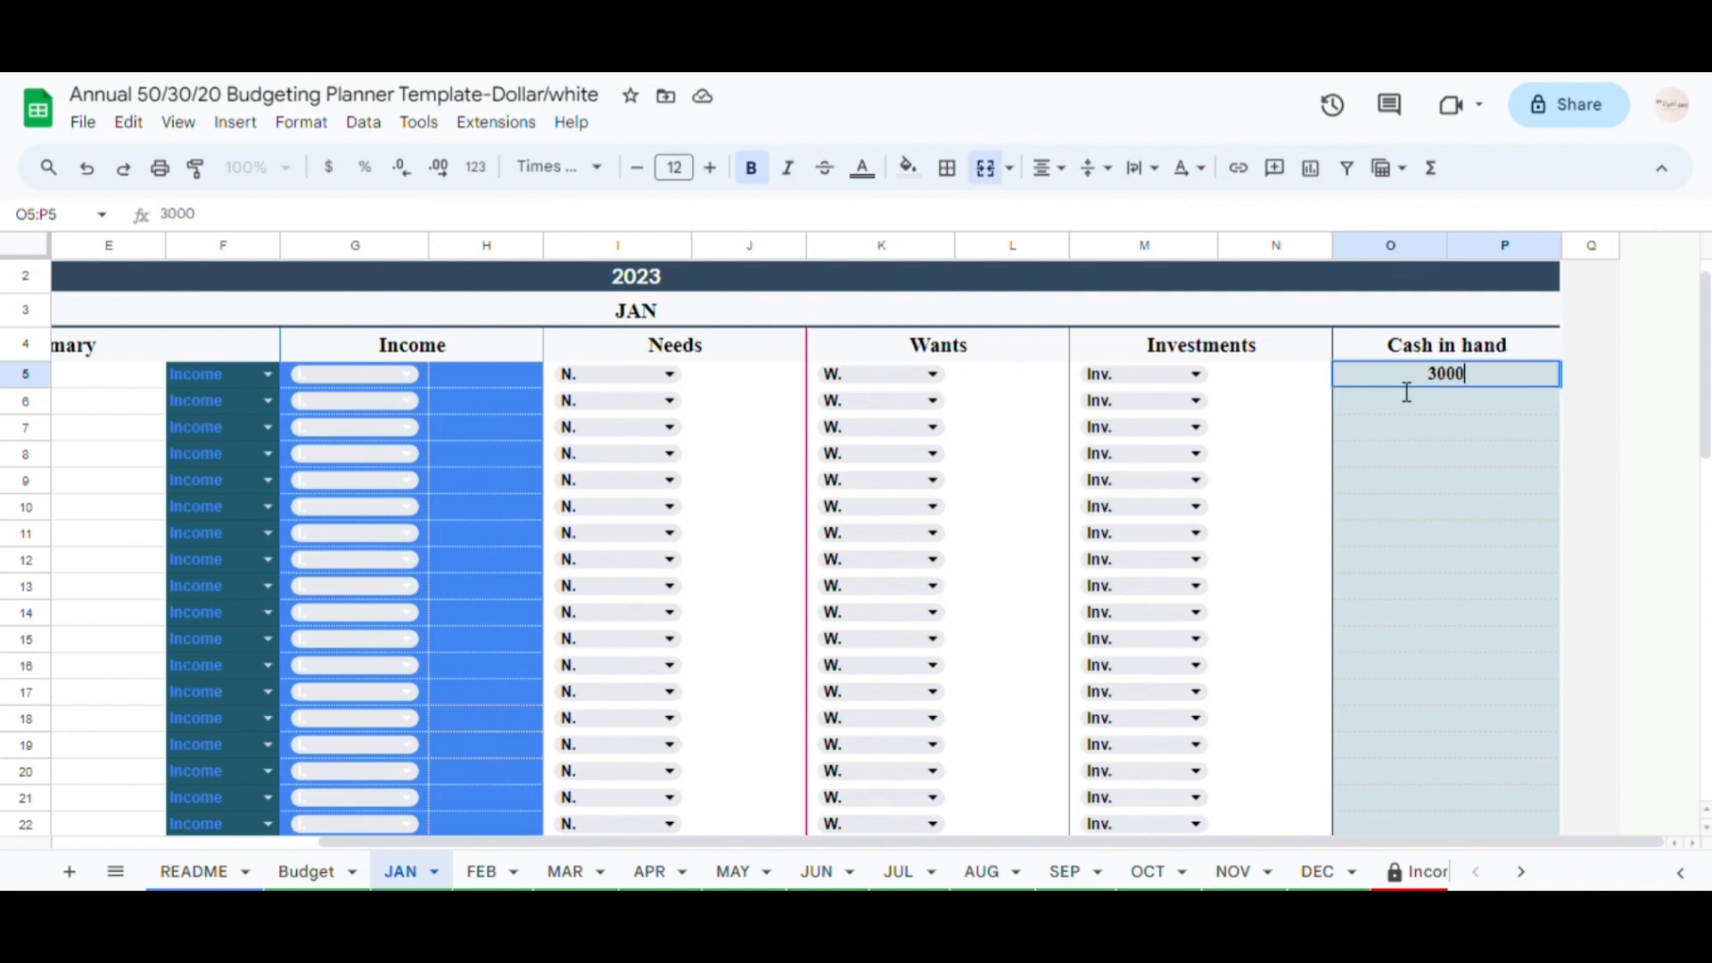
pyautogui.press('Return')
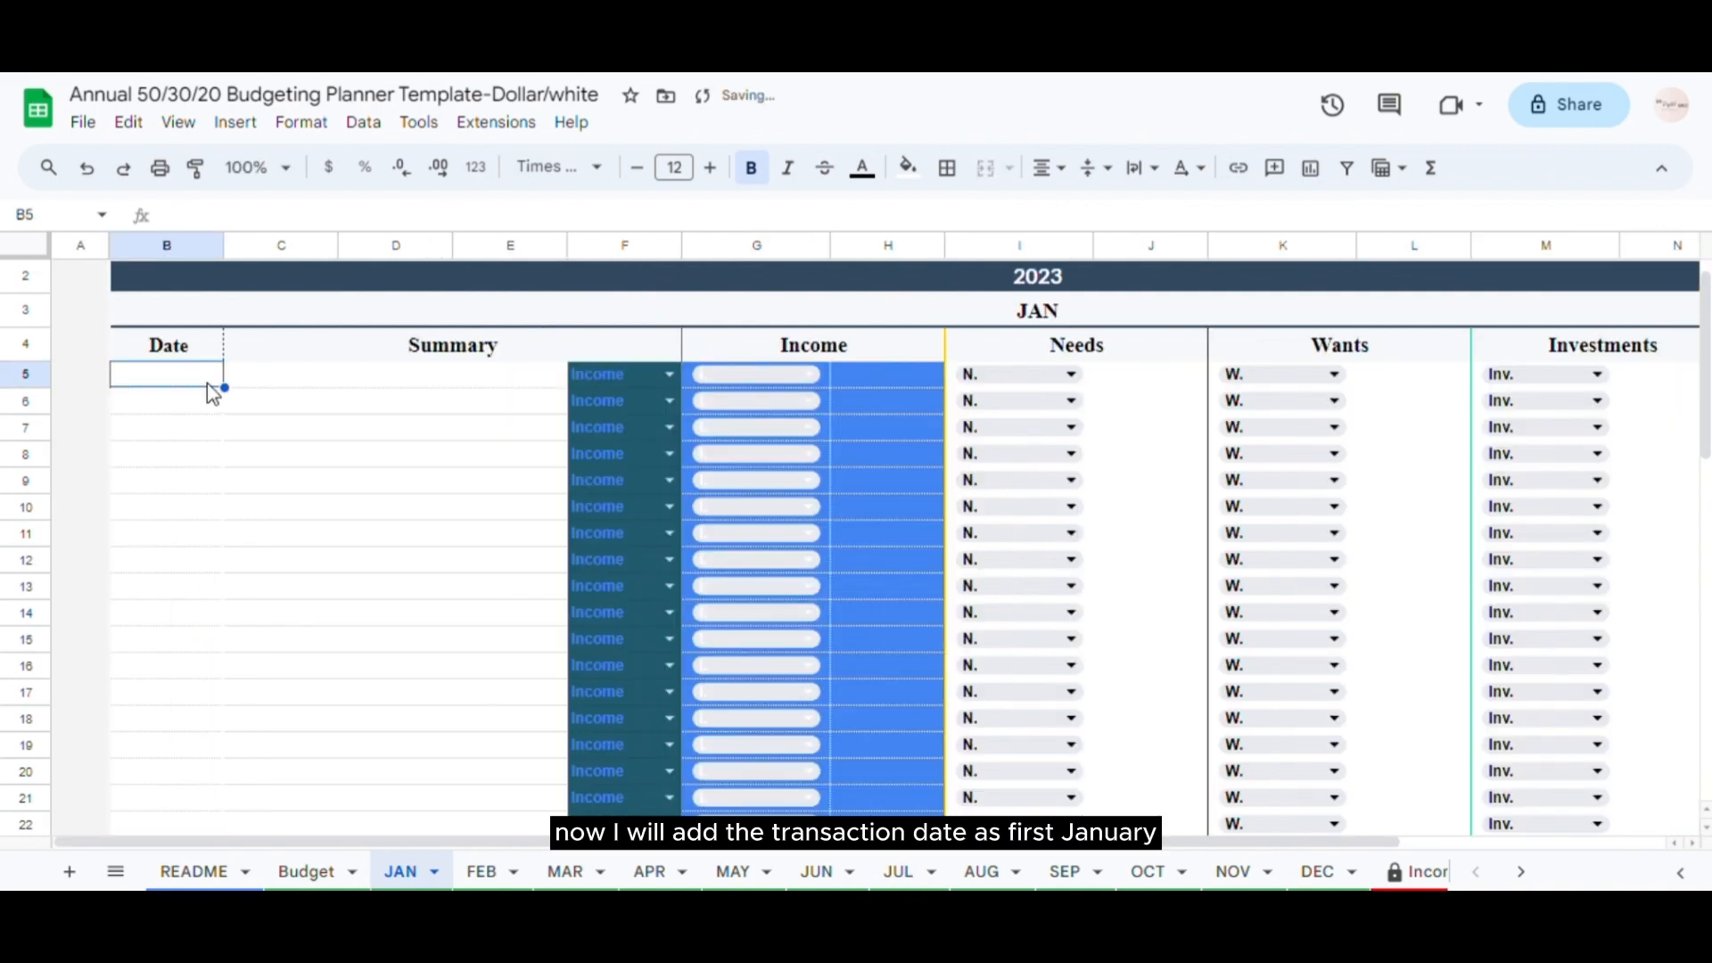
# - Date the first January transaction 23-01-01 and summarize it as "Salary from XYZ ompany"
pyautogui.doubleClick(210, 385)
pyautogui.click(80, 466)
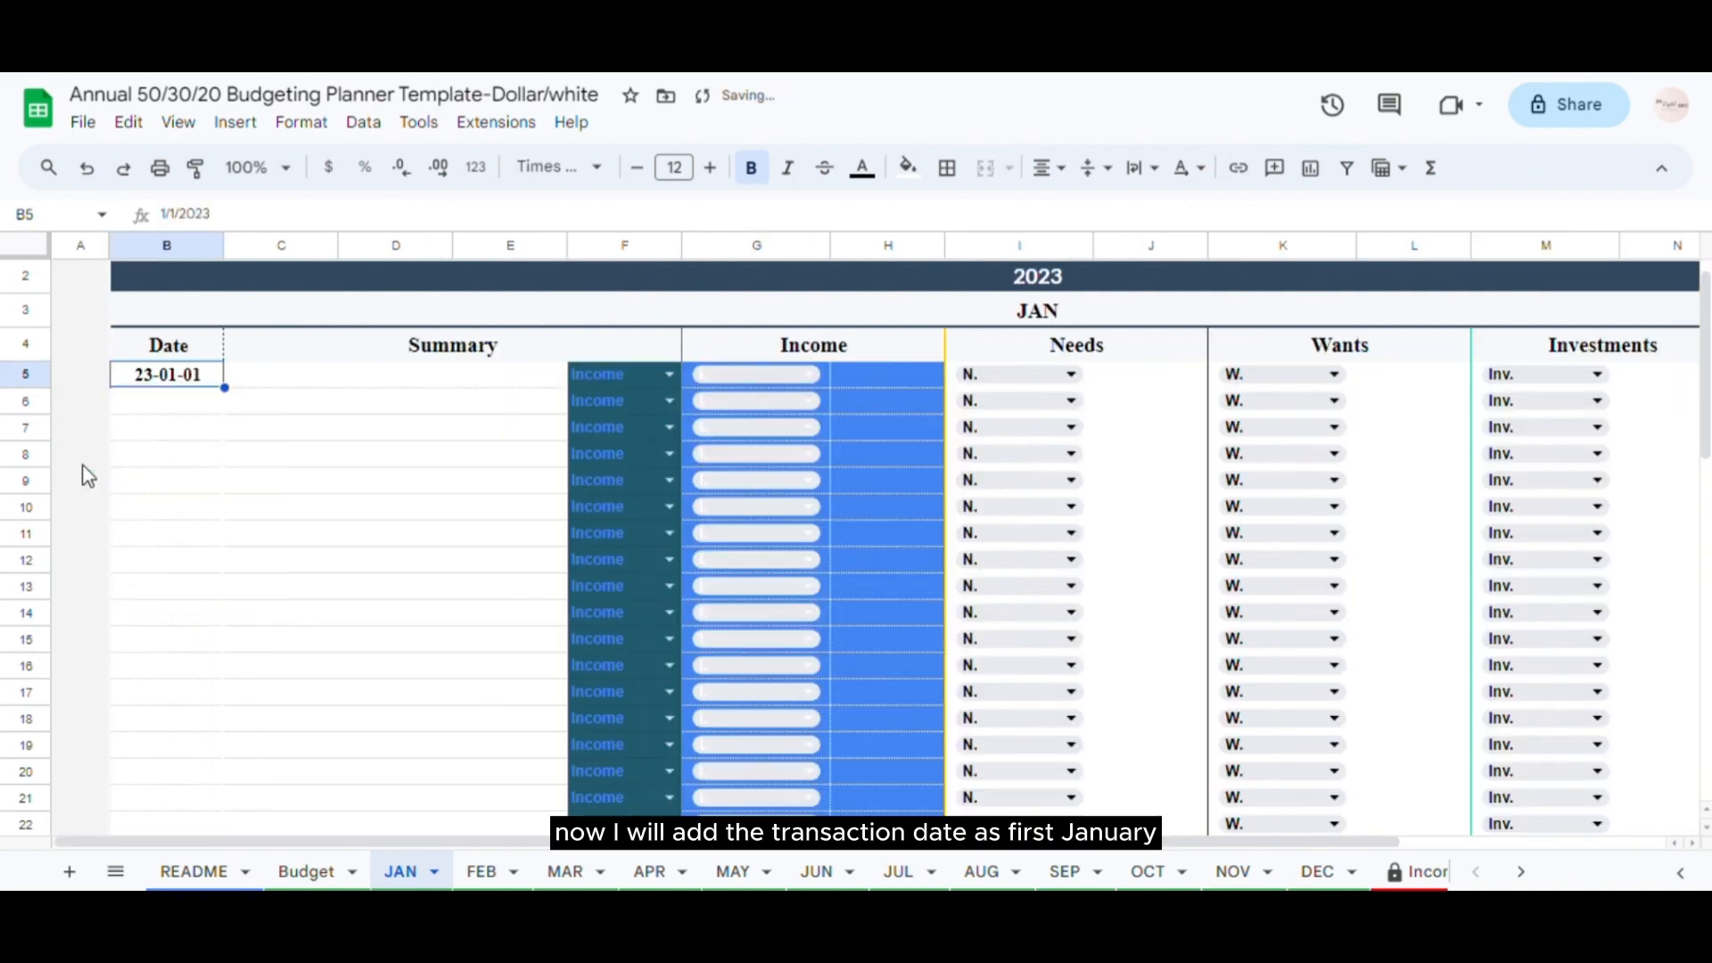
pyautogui.click(269, 390)
pyautogui.write('S')
pyautogui.press('BackSpace')
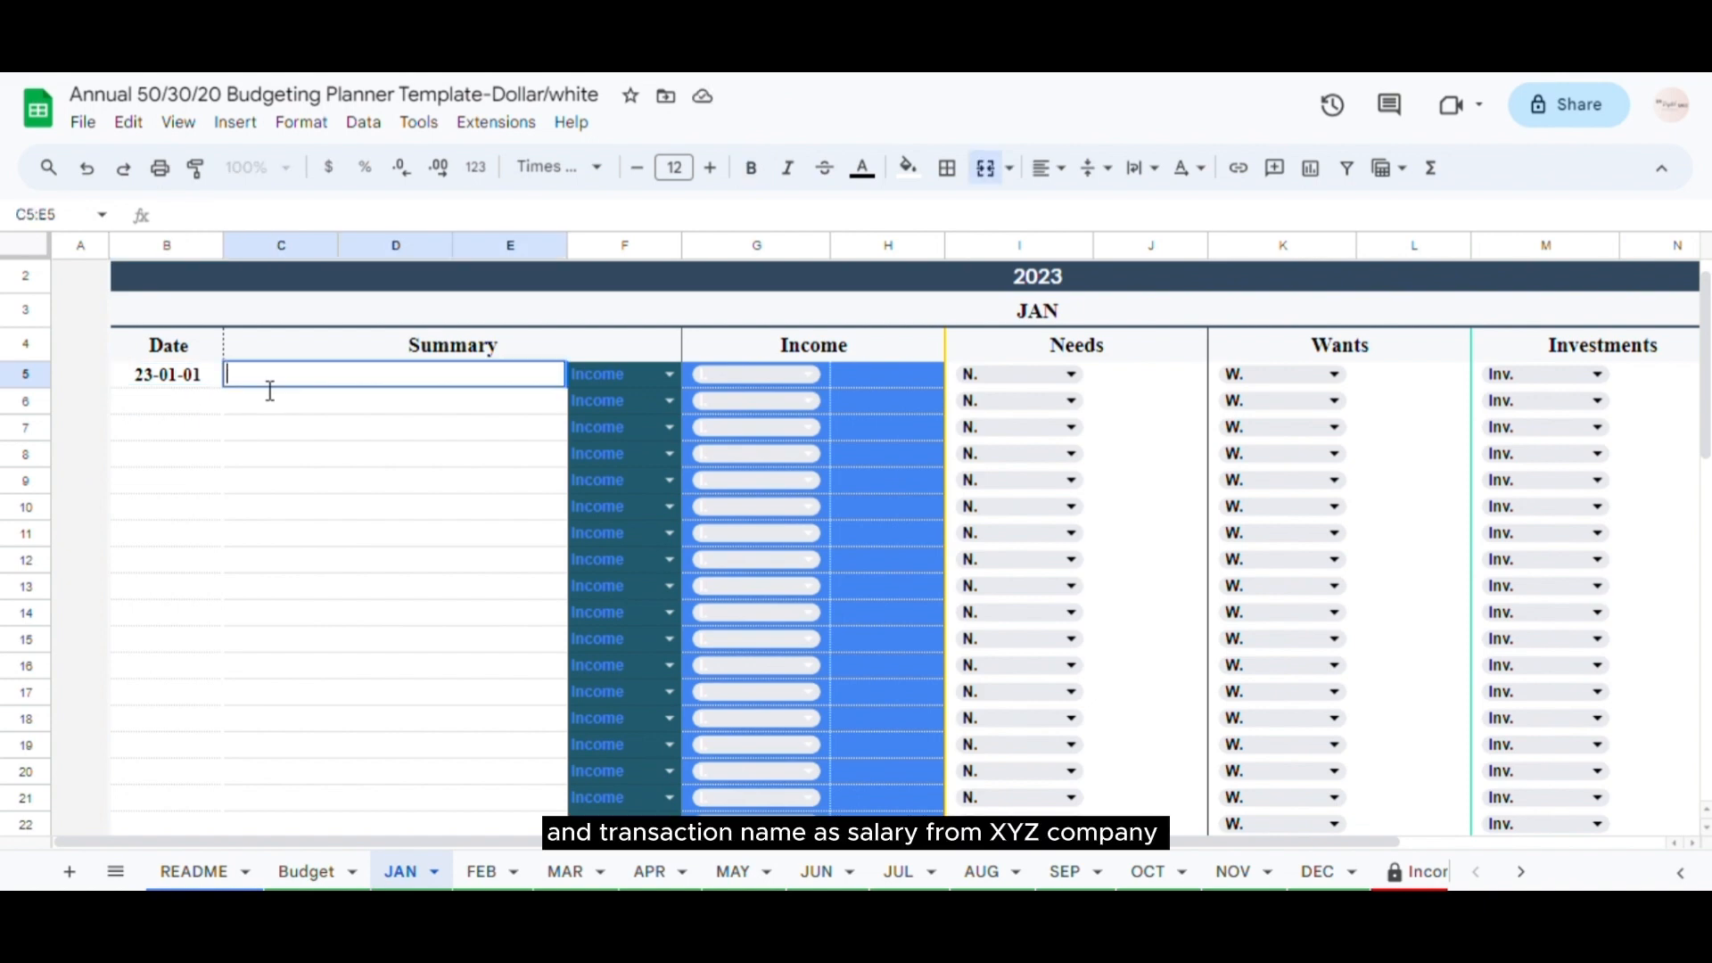
pyautogui.write('Salary from XYZ ompany')
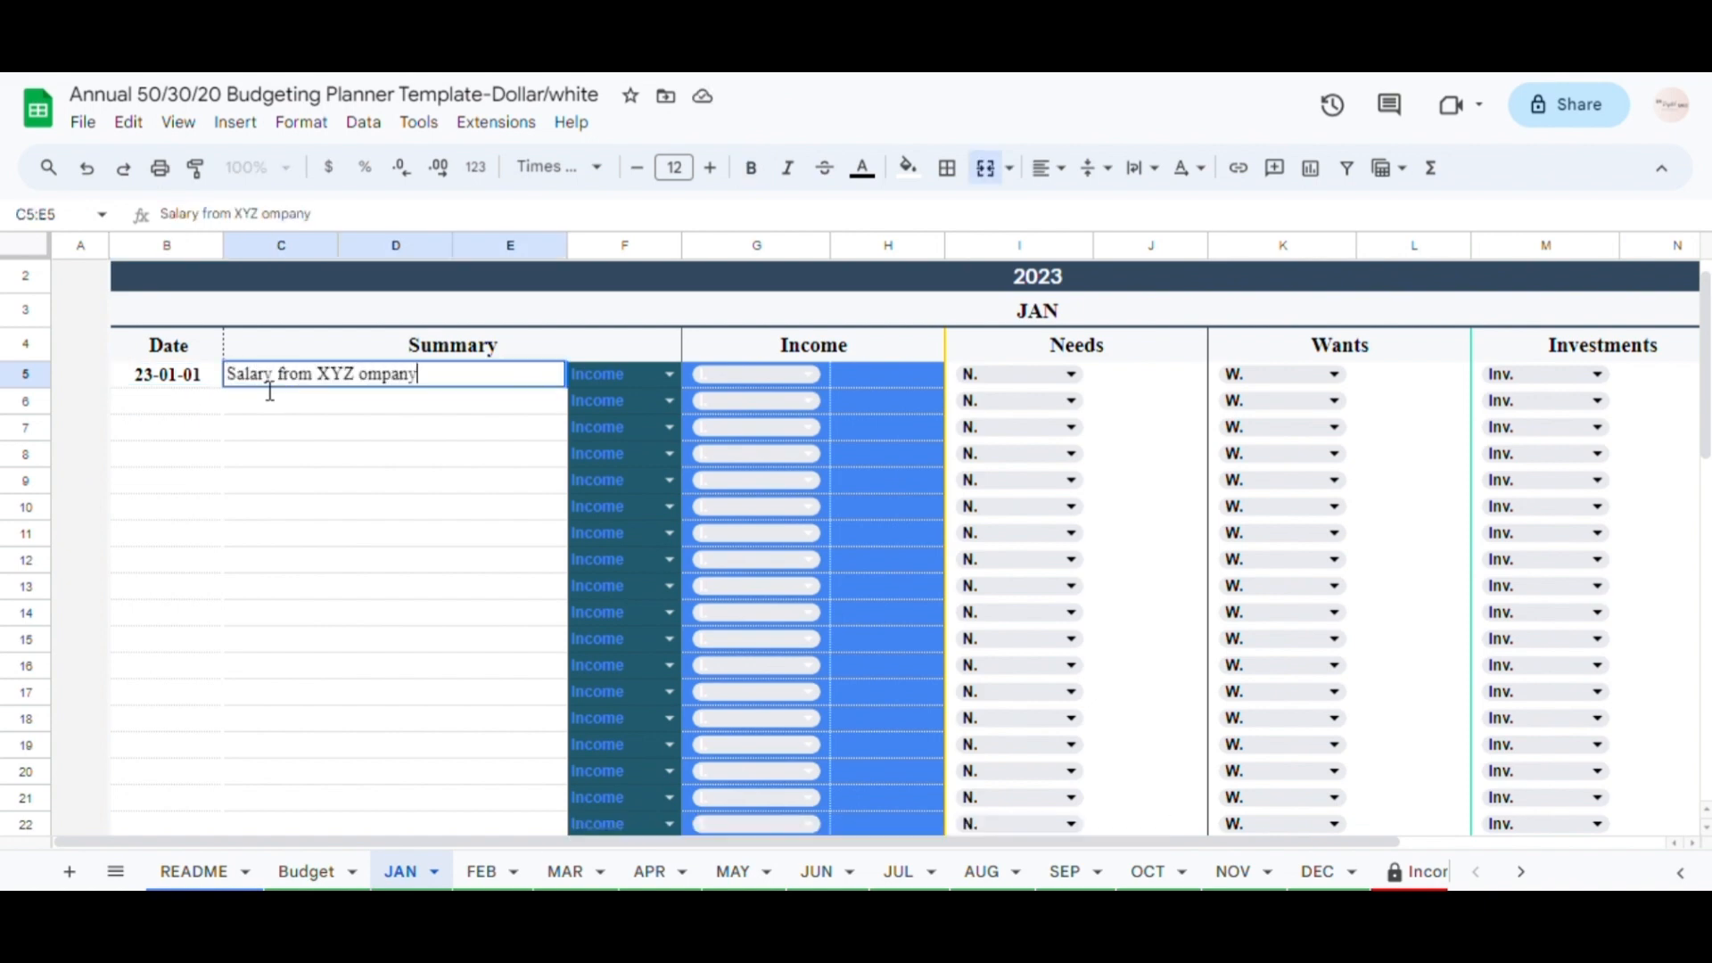
# - Classify the salary transaction as Income with the Salary Income category and an amount of 50000
pyautogui.click(668, 378)
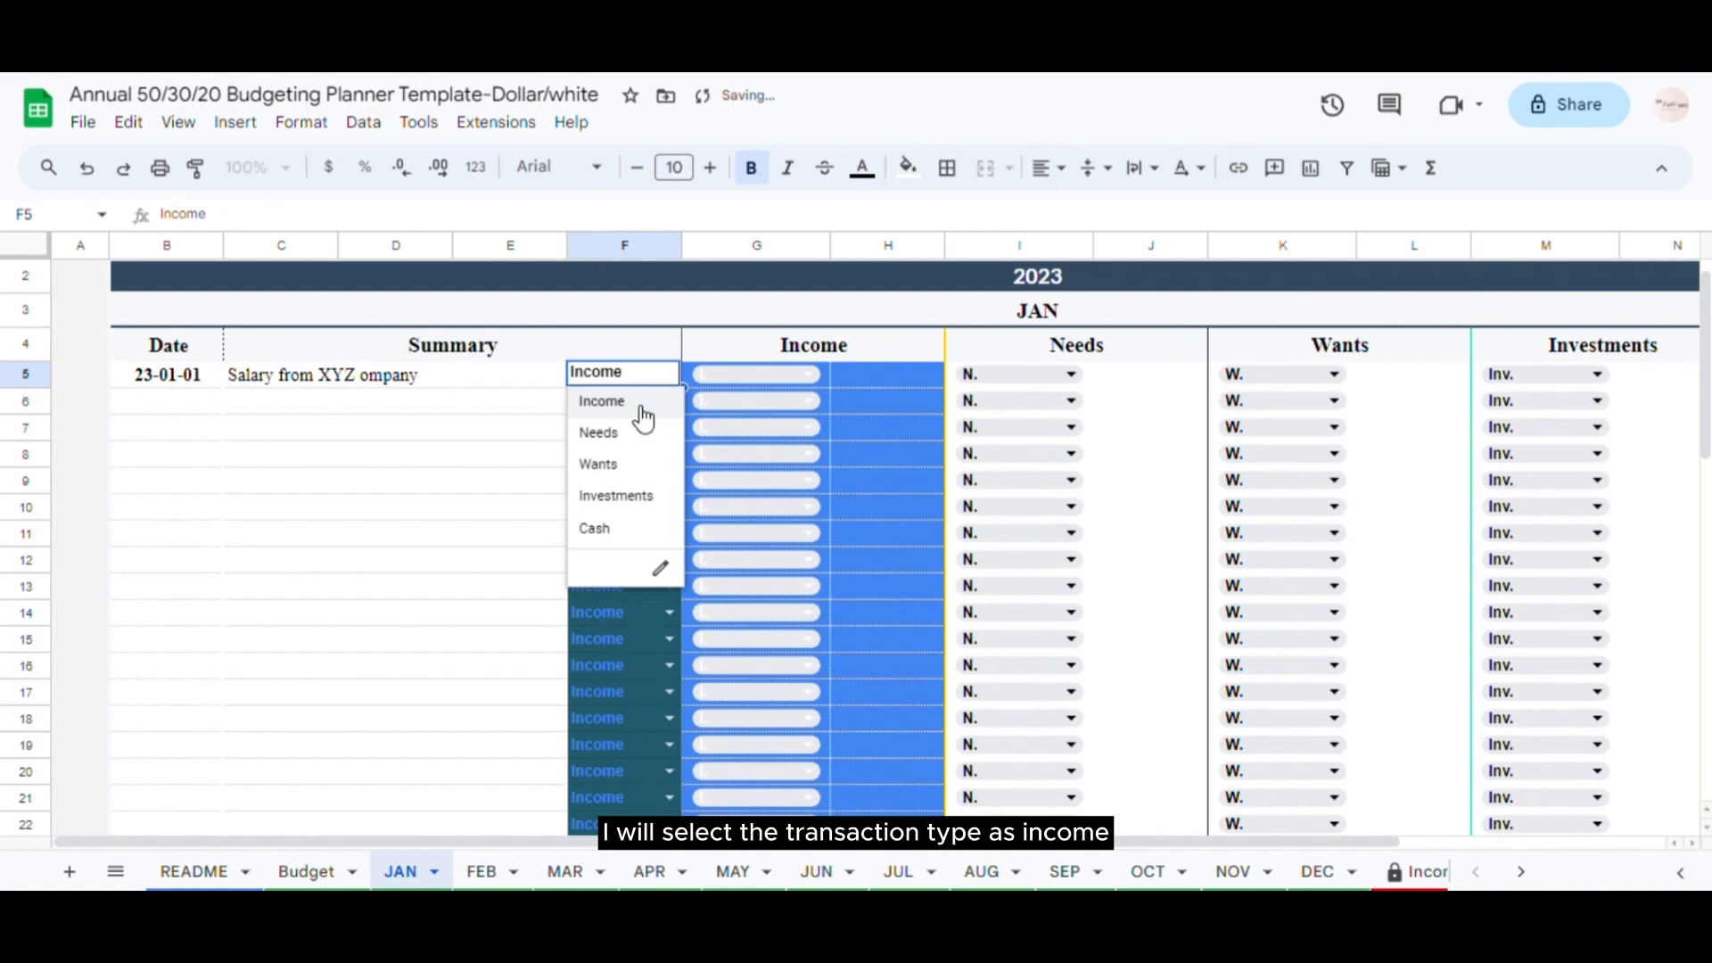
pyautogui.click(642, 403)
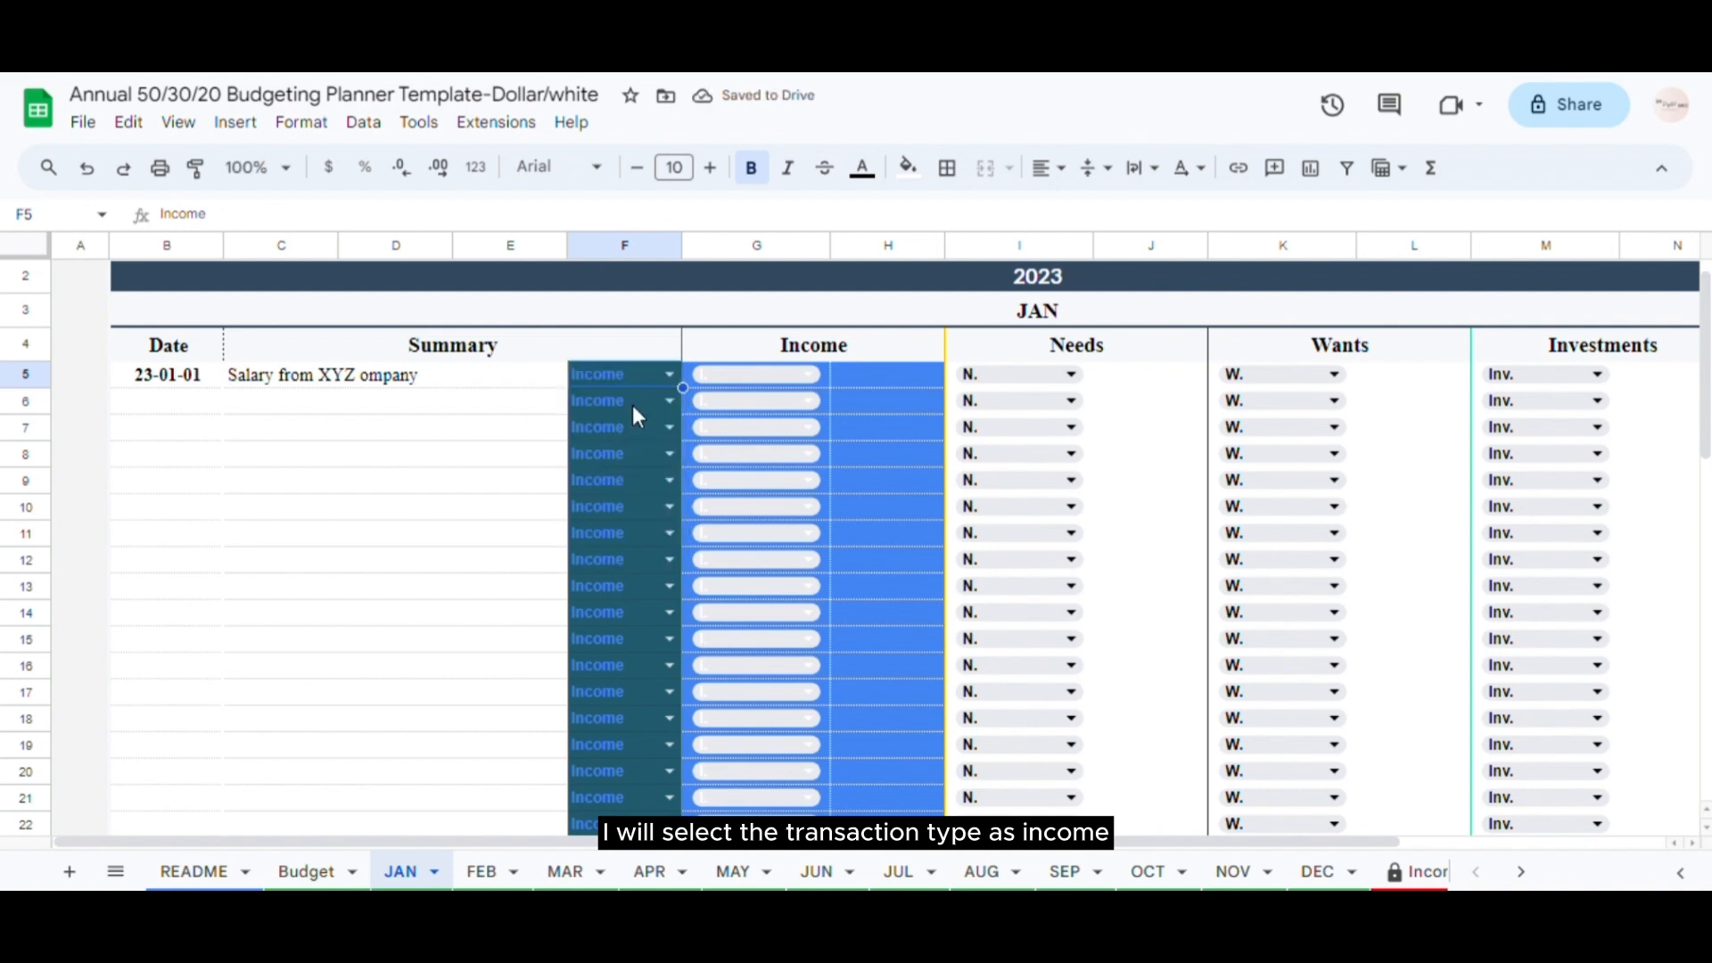
pyautogui.click(809, 377)
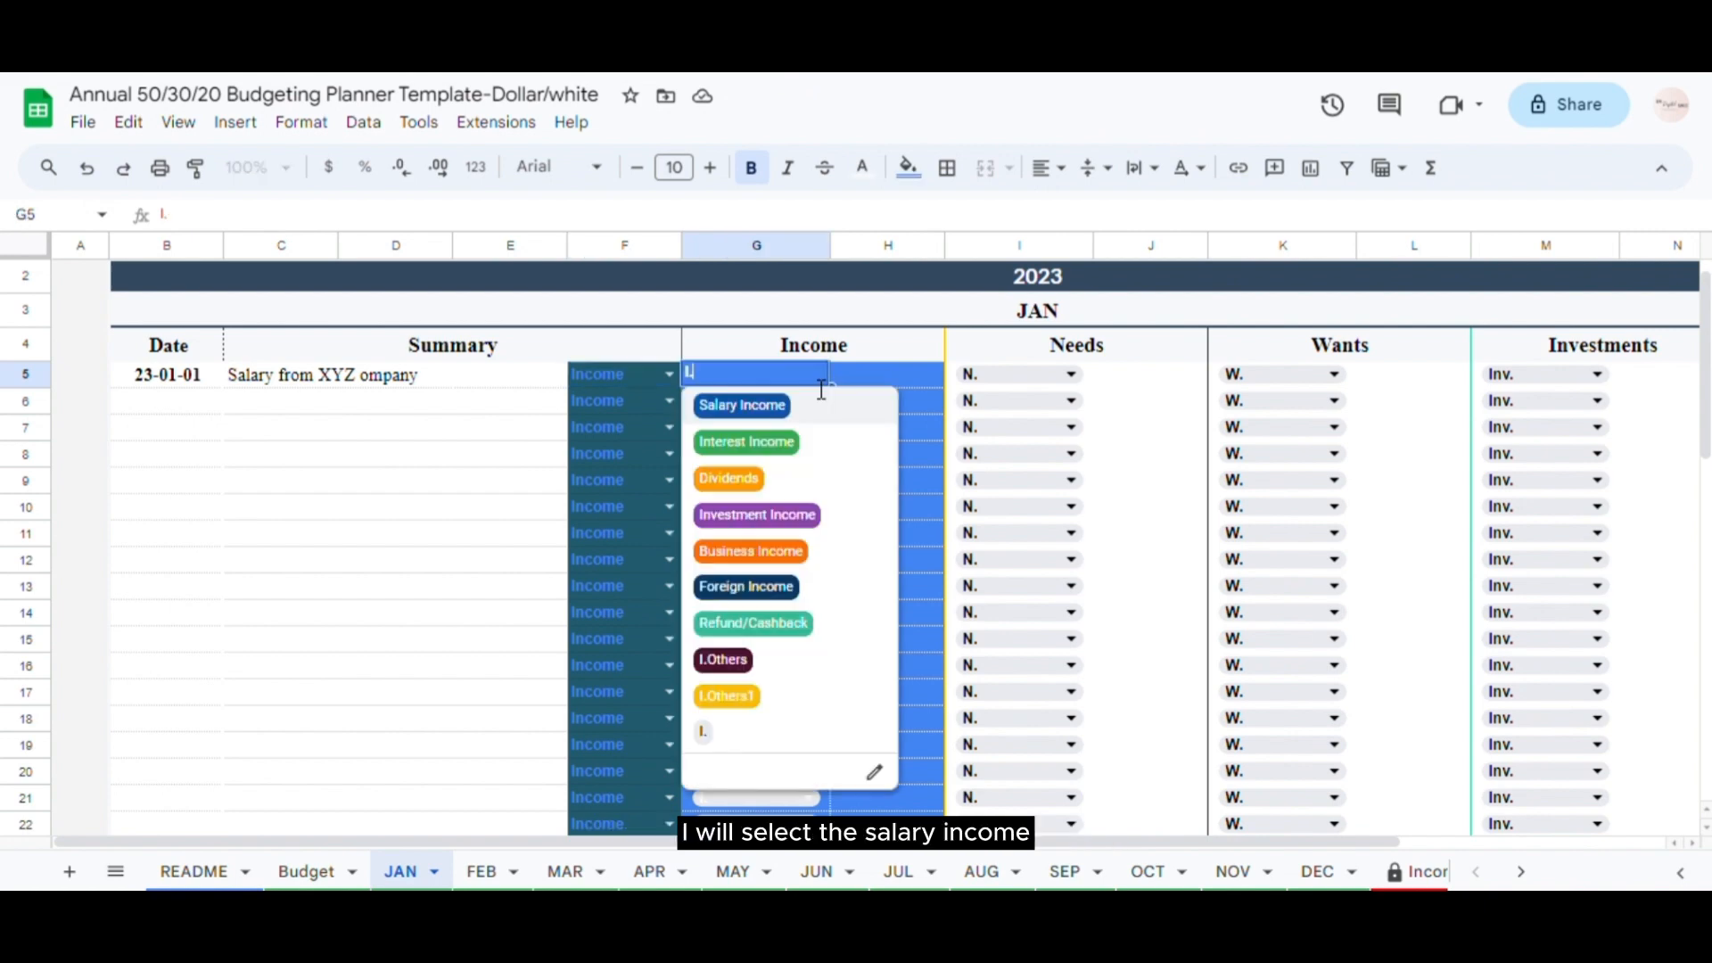
pyautogui.click(737, 401)
pyautogui.doubleClick(863, 388)
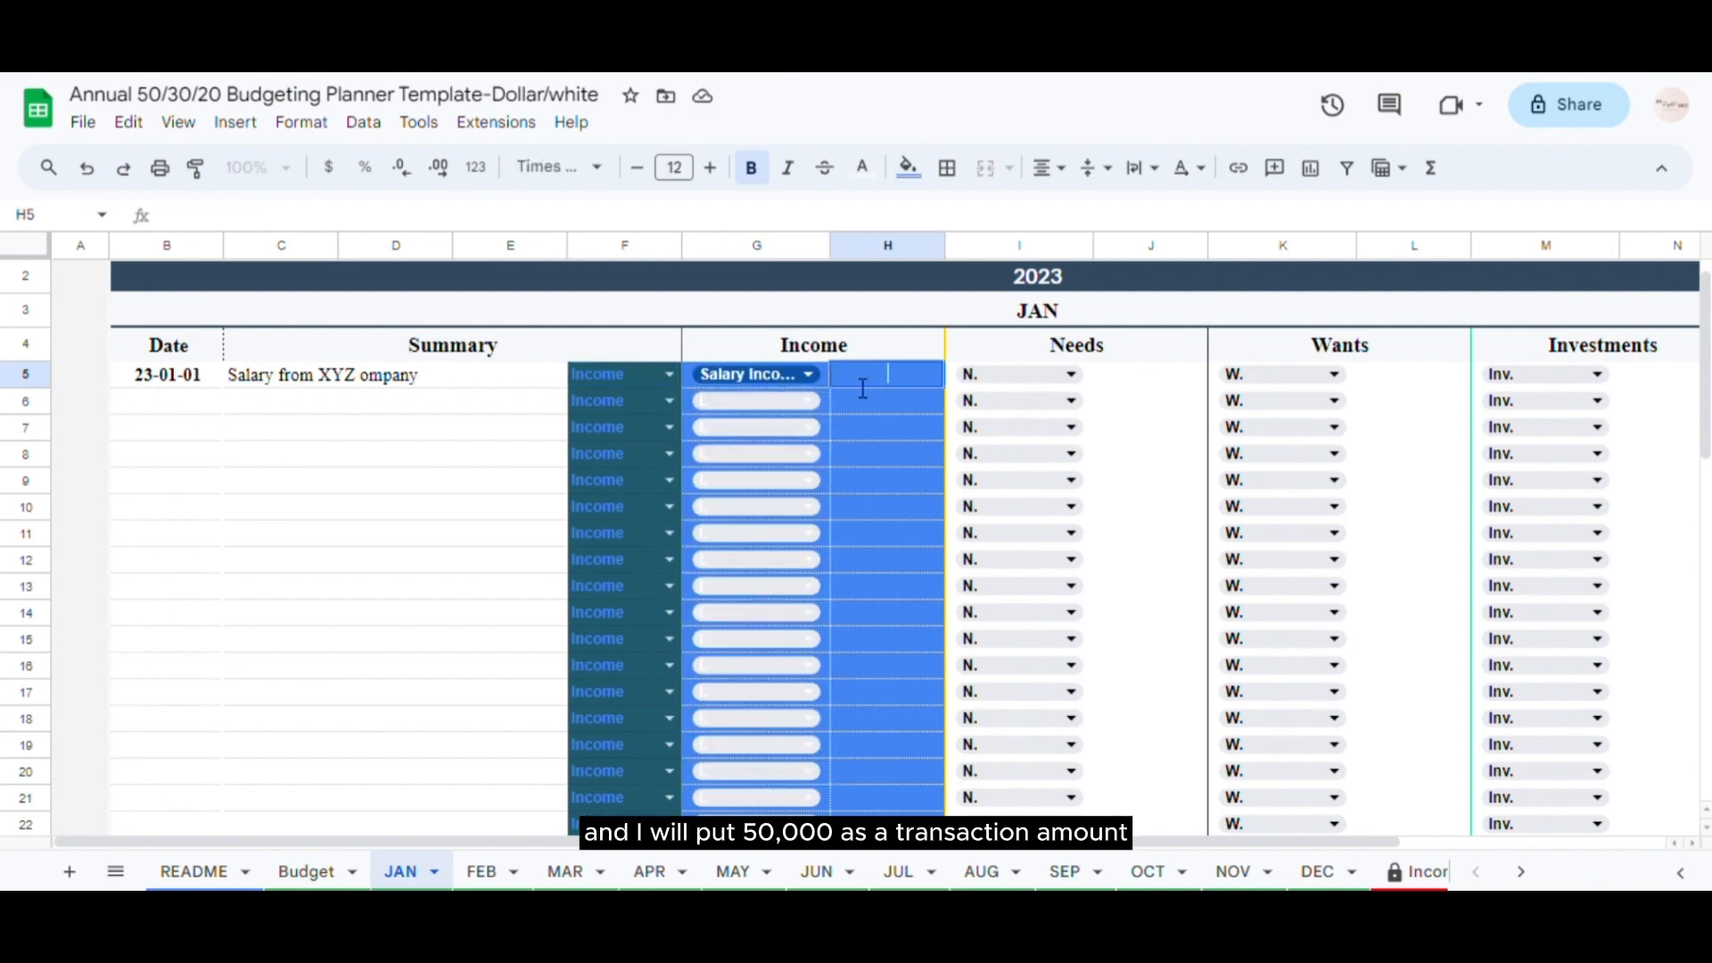
pyautogui.write('50000')
pyautogui.press('Return')
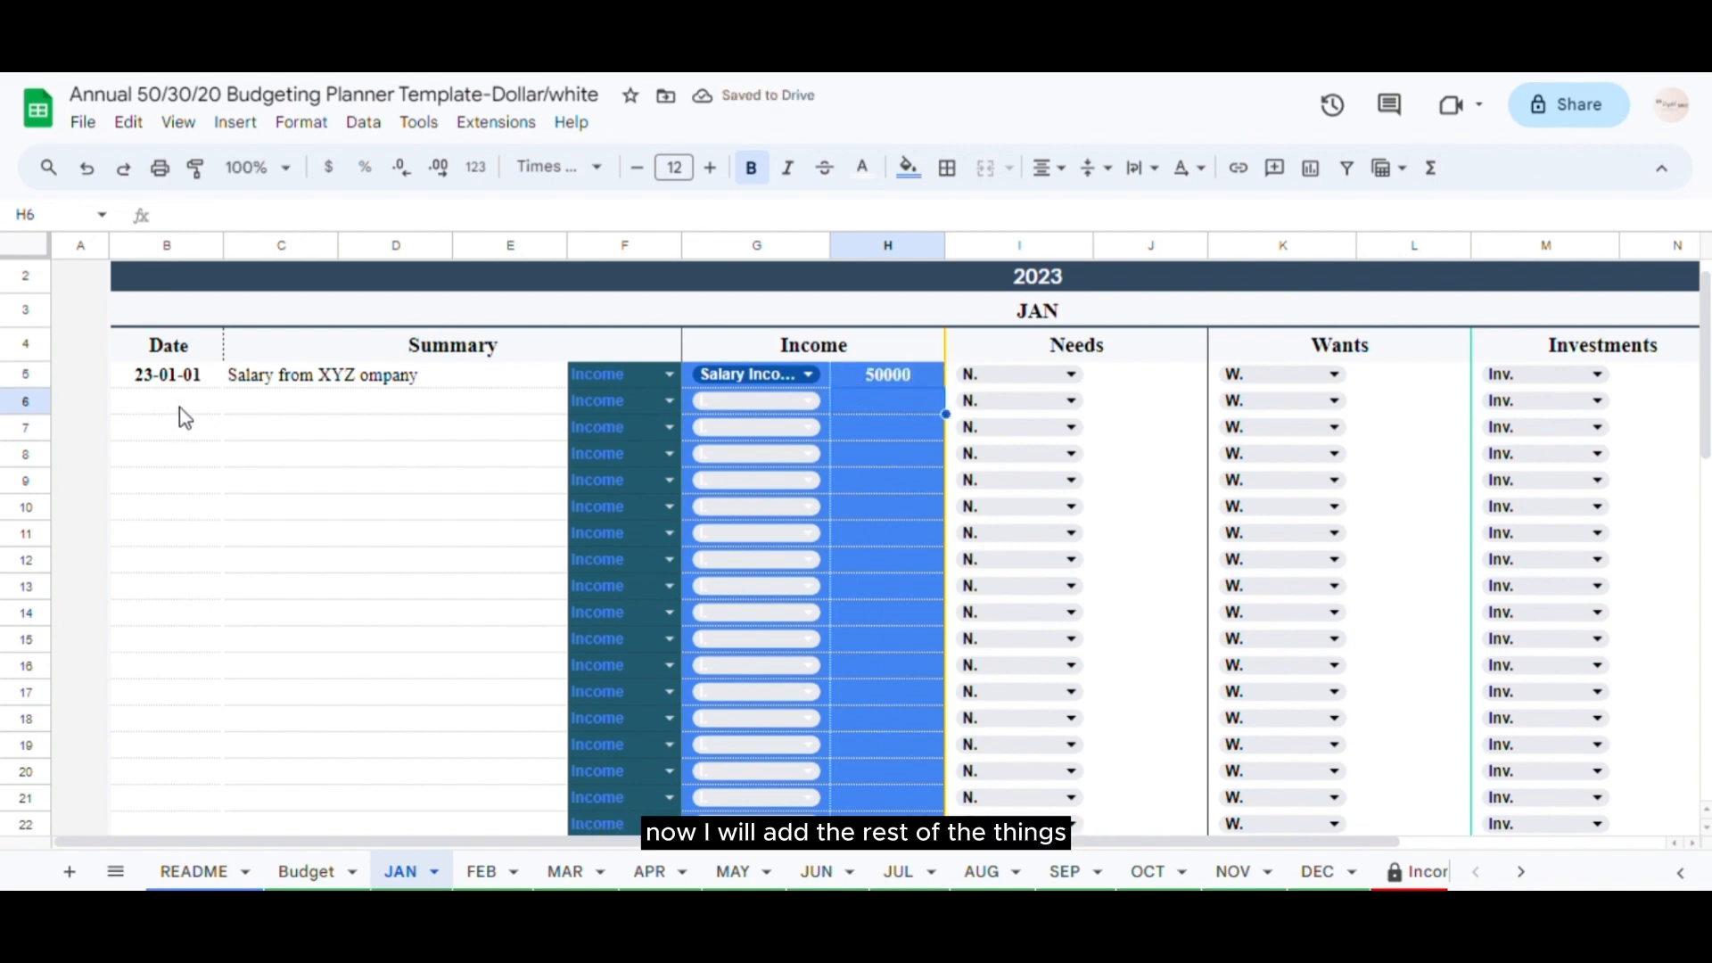
# - Record a 23-01-02 transaction "Interest from saving account" as Interest Income of 250 in row 6
pyautogui.doubleClick(179, 407)
pyautogui.click(107, 493)
pyautogui.click(275, 409)
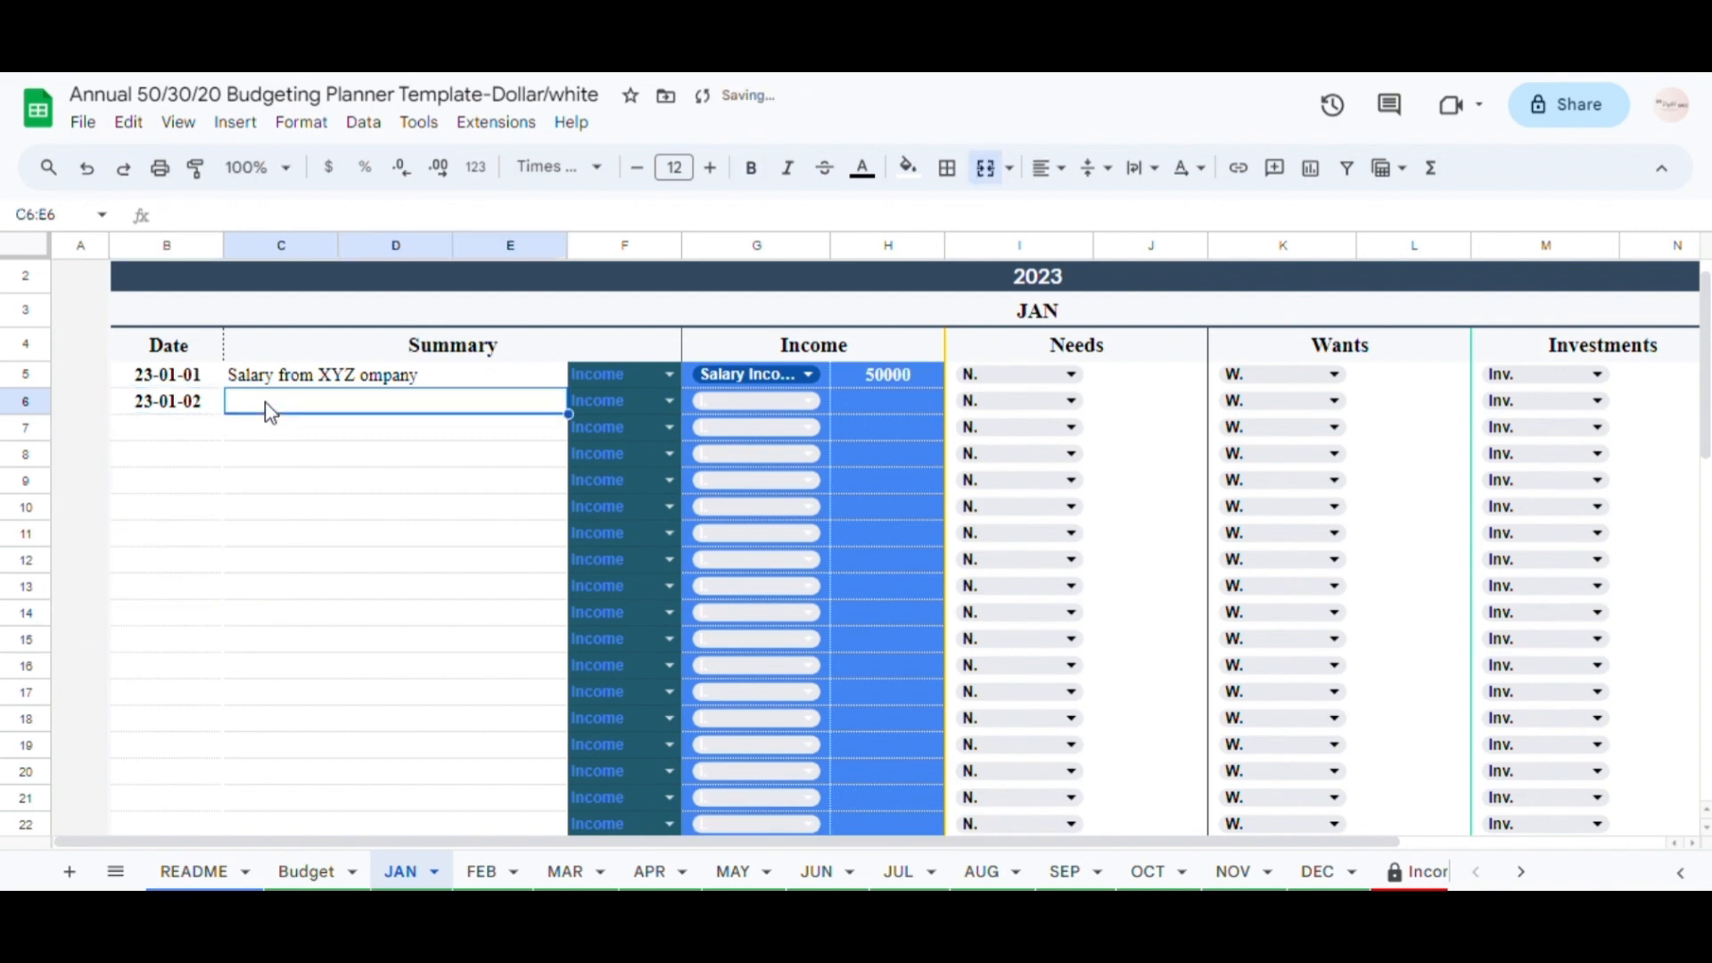
pyautogui.write('Interest from saving account')
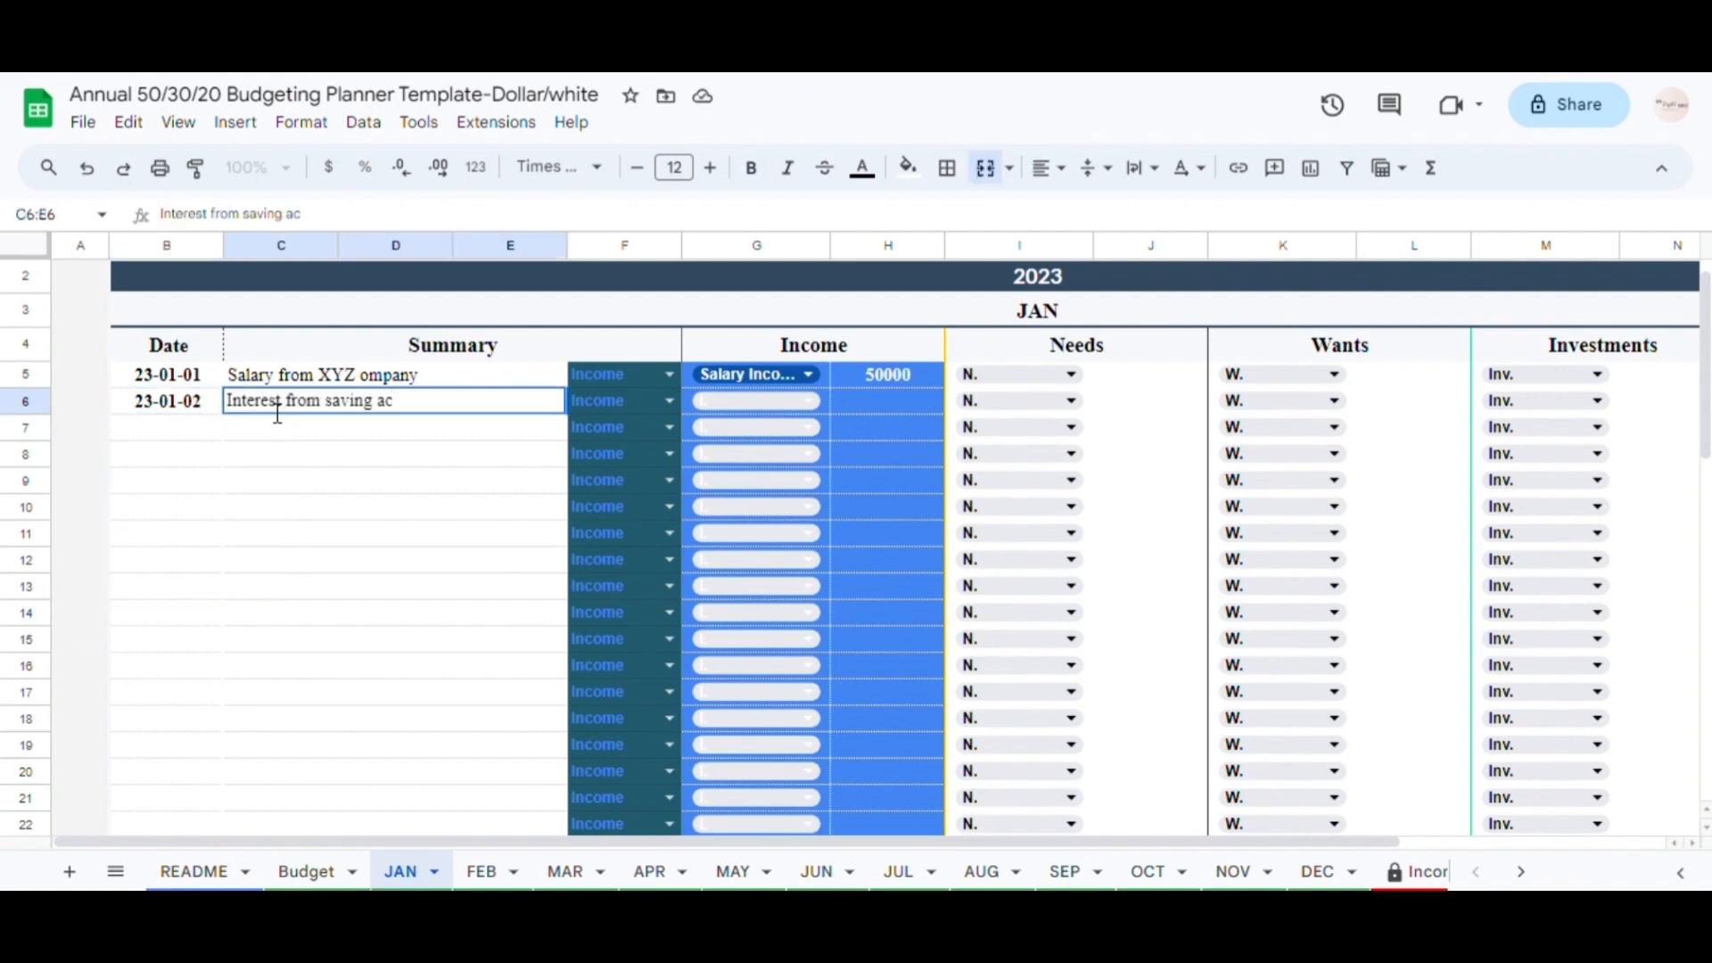
pyautogui.press('Tab')
pyautogui.click(807, 401)
pyautogui.click(757, 470)
pyautogui.click(878, 410)
pyautogui.write('250')
# - Record a 23-01-03 transaction "Dividend income from XYZ" under Dividends with an amount of 500 in row 7
pyautogui.doubleClick(170, 427)
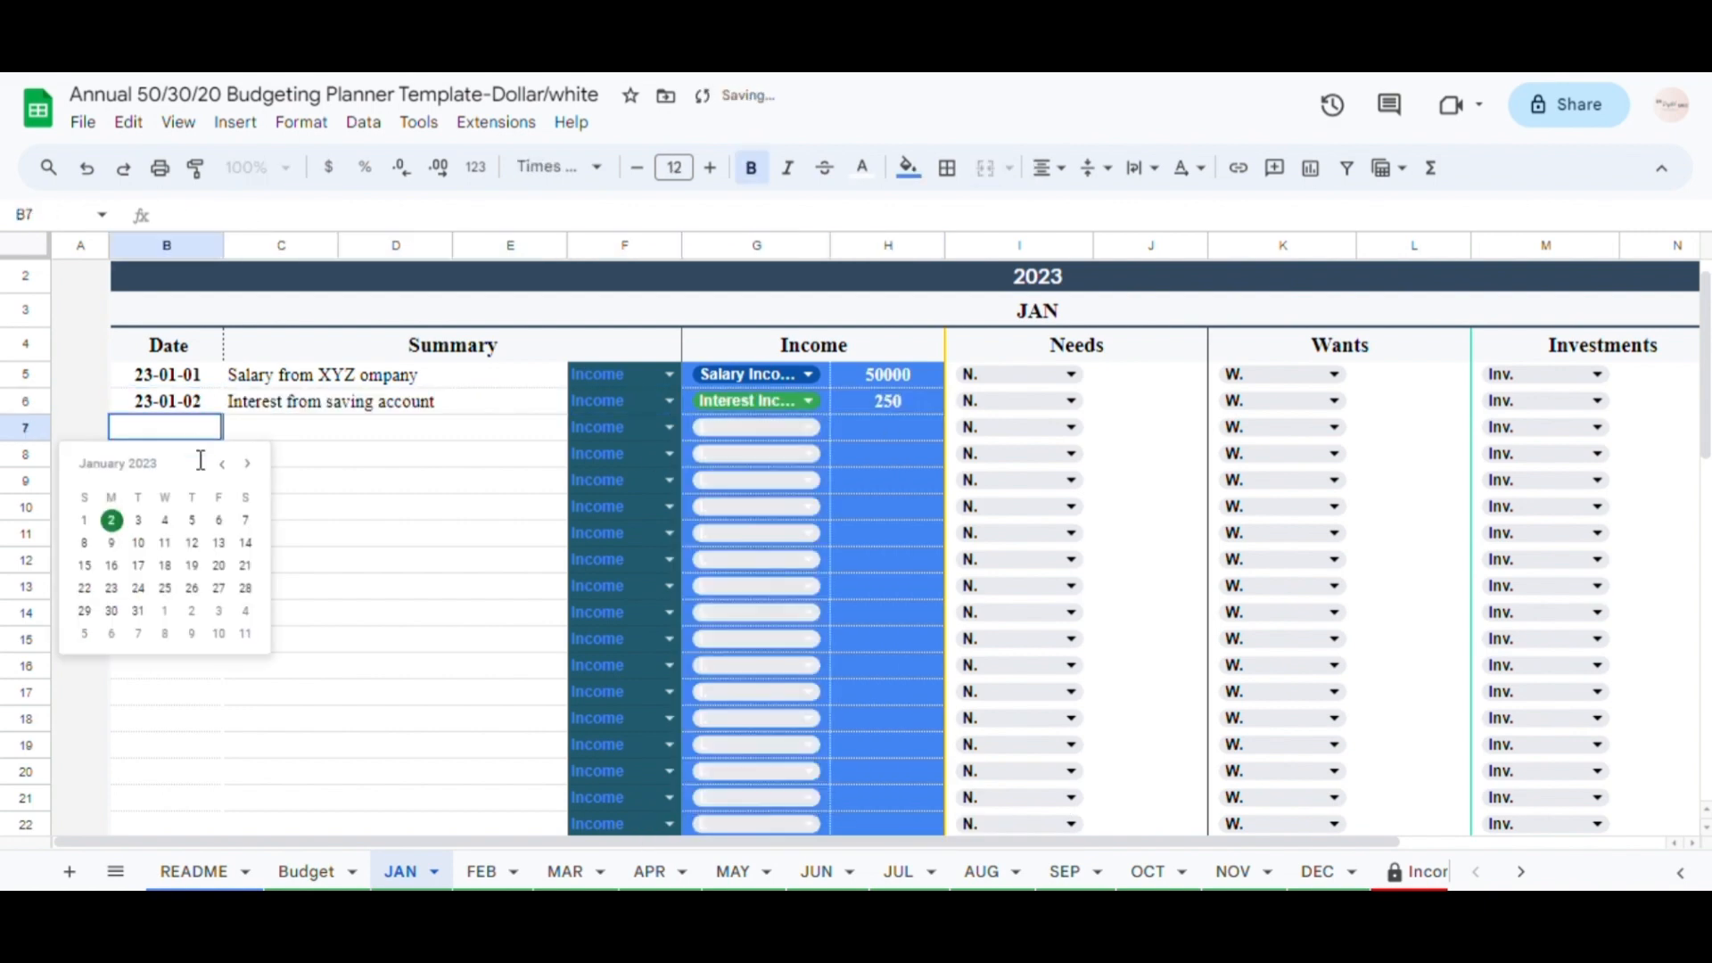
pyautogui.click(136, 520)
pyautogui.click(336, 428)
pyautogui.write('Dividend income from XYZ')
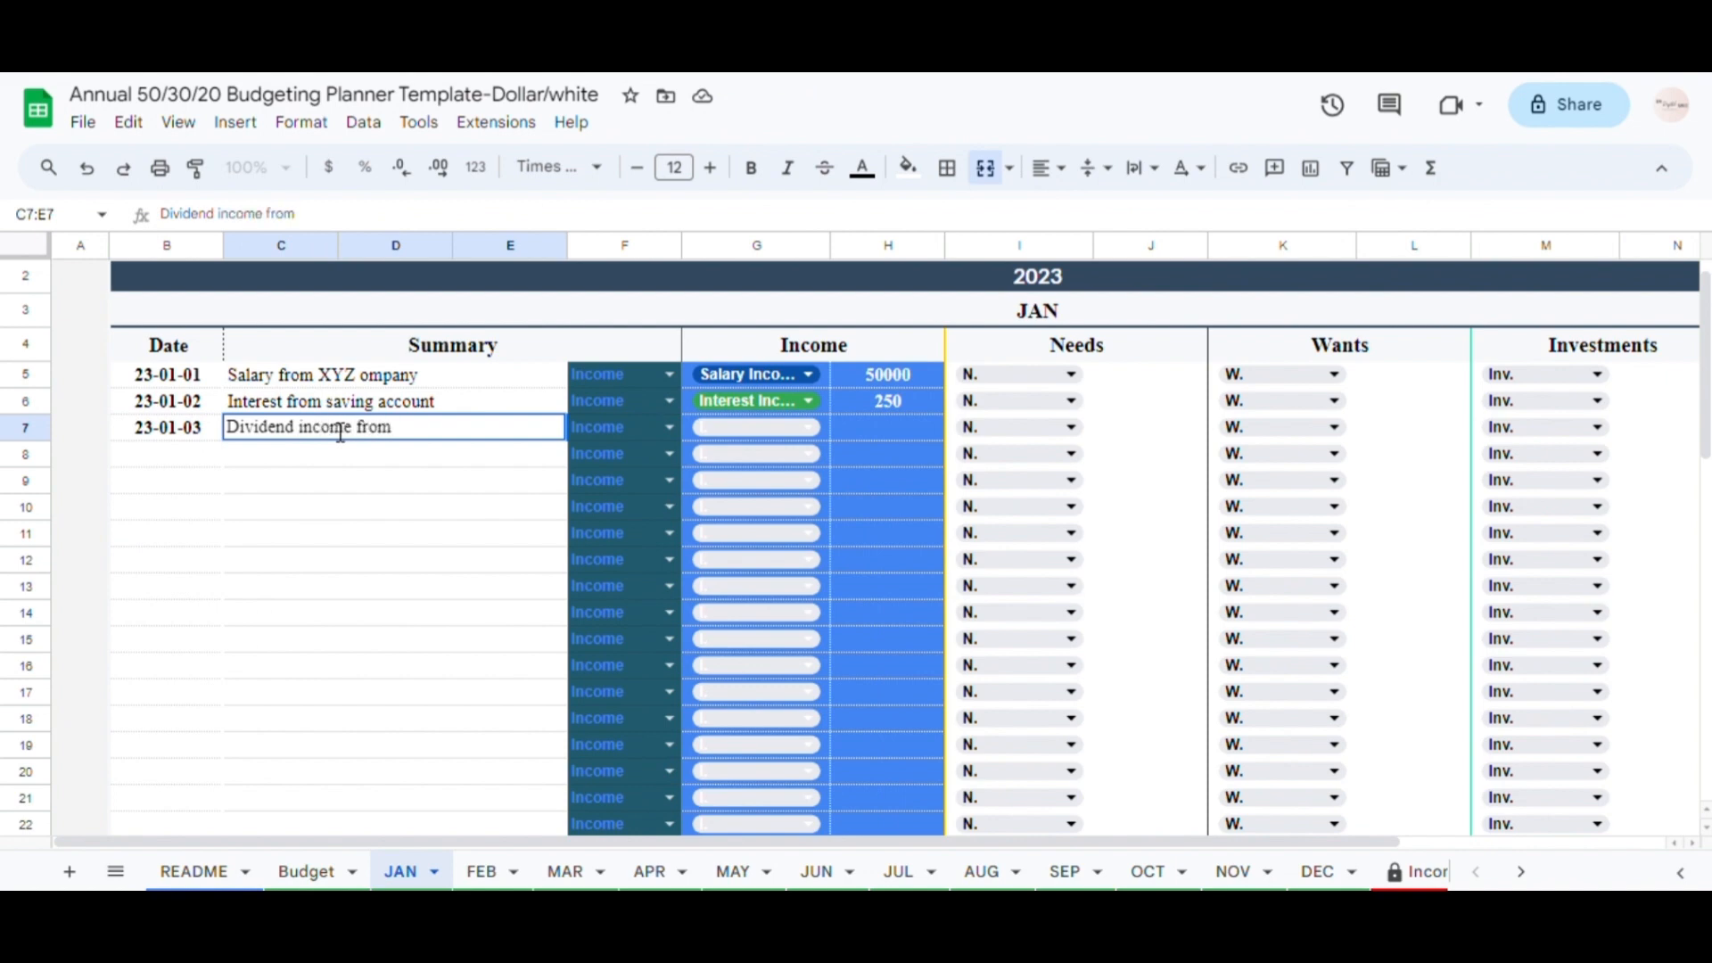
pyautogui.press('Tab')
pyautogui.click(807, 427)
pyautogui.click(735, 531)
pyautogui.click(888, 427)
pyautogui.write('500')
# - Record a 23-01-04 transaction "Income from stock ABC" as Investment Income of 5000 in row 8
pyautogui.doubleClick(166, 454)
pyautogui.click(165, 547)
pyautogui.click(326, 456)
pyautogui.write('Income from stock ABC')
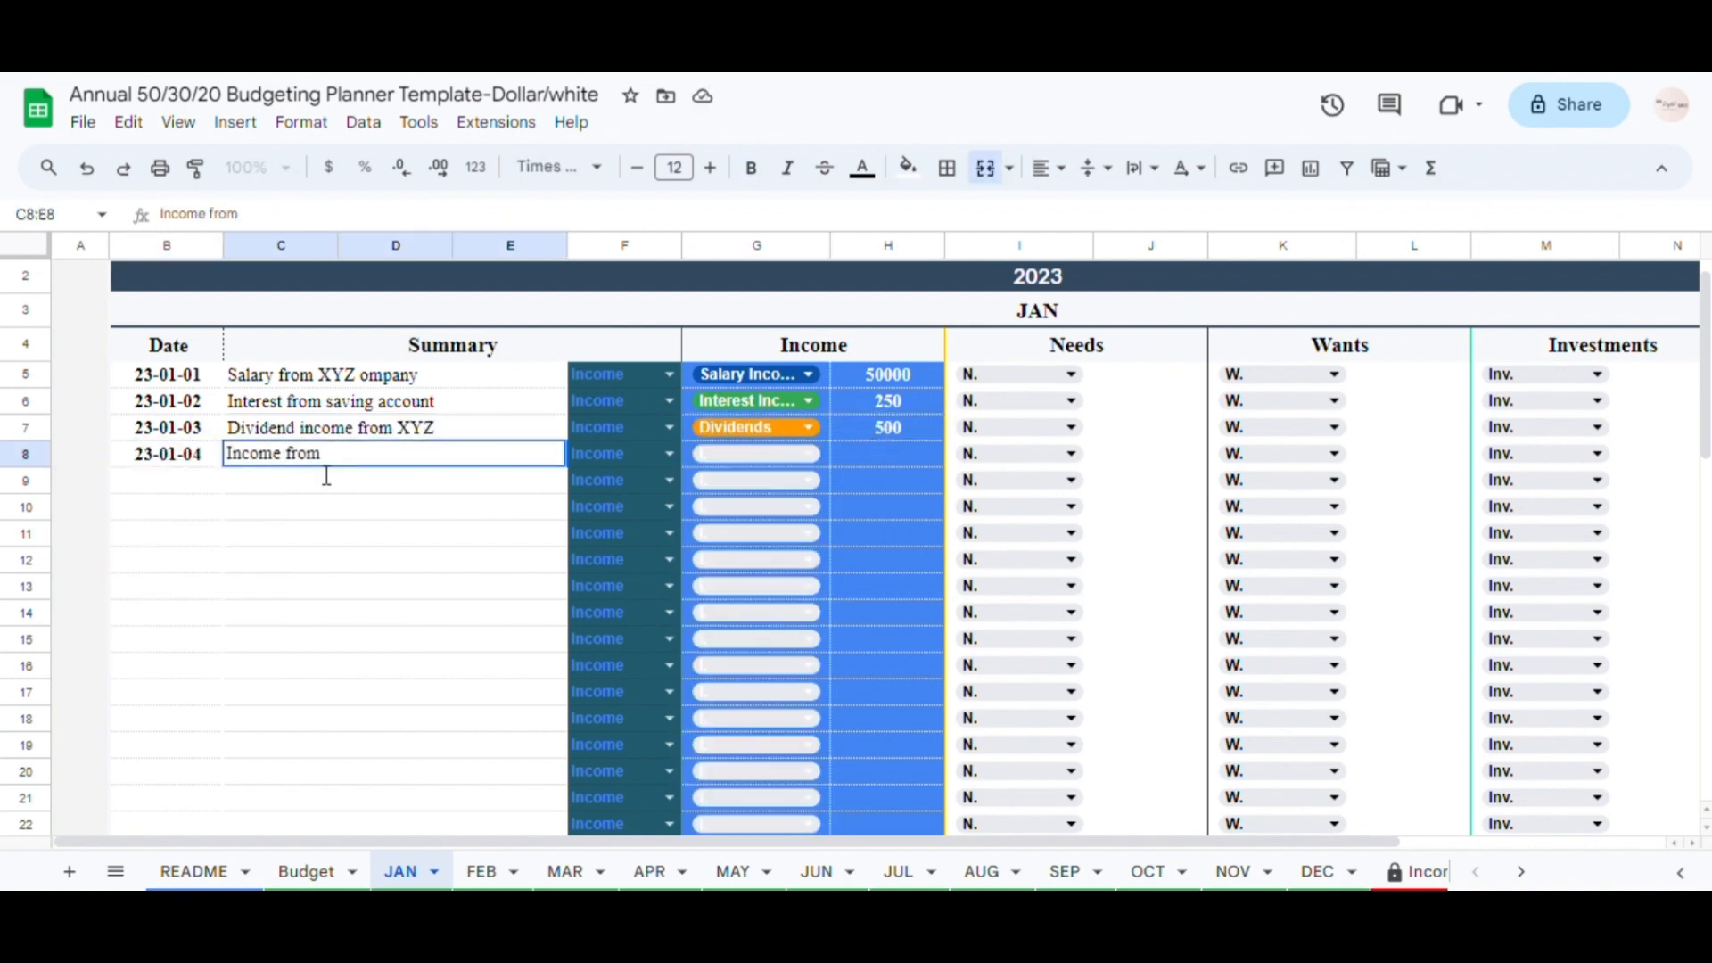
pyautogui.press('Tab')
pyautogui.click(807, 454)
pyautogui.click(744, 594)
pyautogui.click(891, 454)
pyautogui.write('5000')
# - Record a 23-01-05 transaction "Income from foreign stock ABC" as Foreign Income of 5000 in row 9
pyautogui.doubleClick(166, 480)
pyautogui.click(195, 575)
pyautogui.click(284, 486)
pyautogui.write('Income from fo')
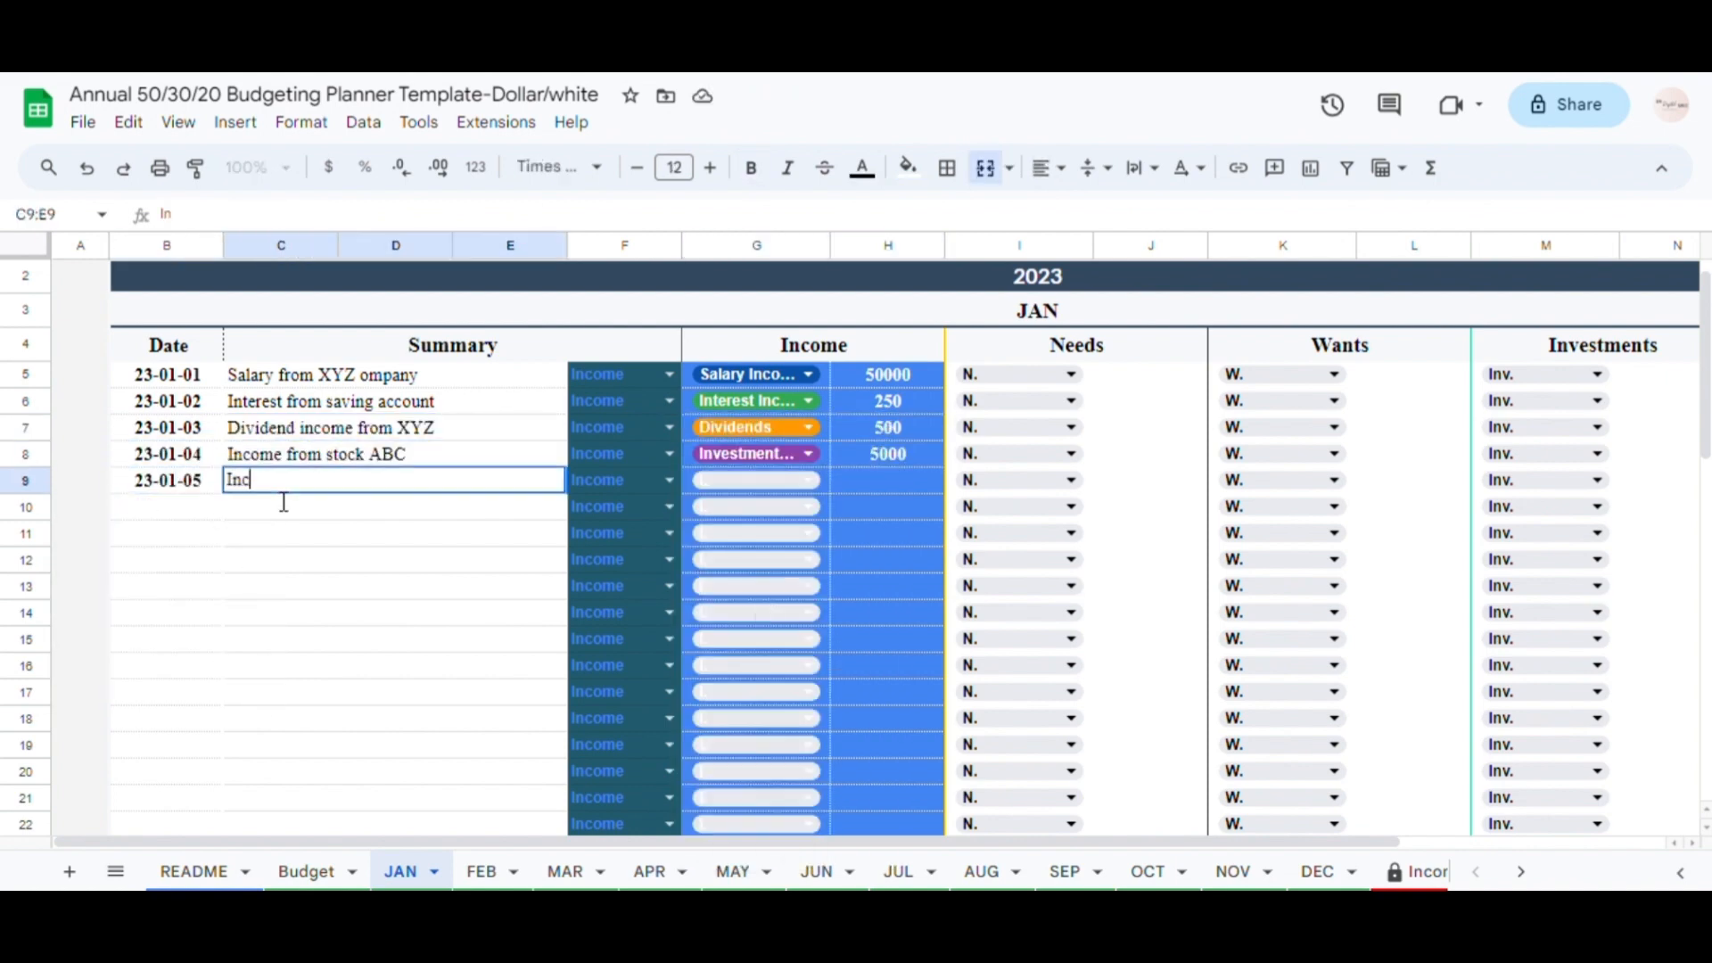
pyautogui.write('reign stock ABC')
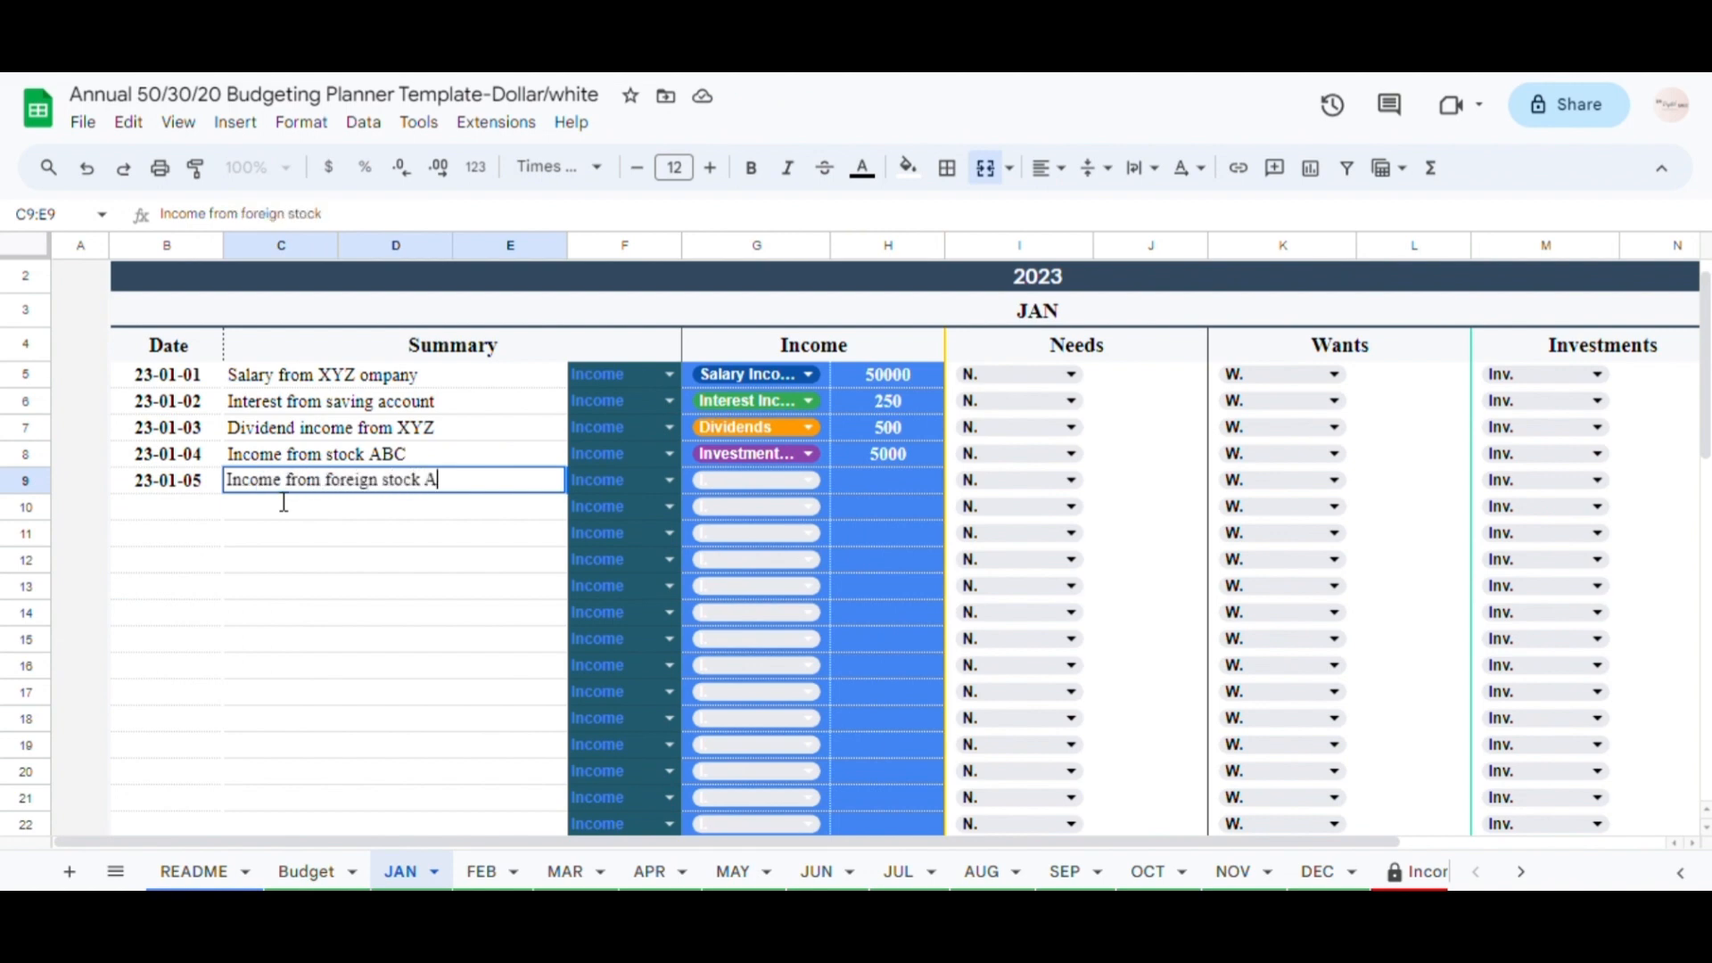
pyautogui.press('Tab')
pyautogui.click(808, 480)
pyautogui.click(745, 691)
pyautogui.click(888, 480)
pyautogui.write('5000')
# - Record a 23-01-06 transaction "Income from ETSY sales" as Business Income of 10000 in row 10
pyautogui.click(204, 519)
pyautogui.doubleClick(204, 519)
pyautogui.click(218, 602)
pyautogui.click(356, 515)
pyautogui.write('Inc')
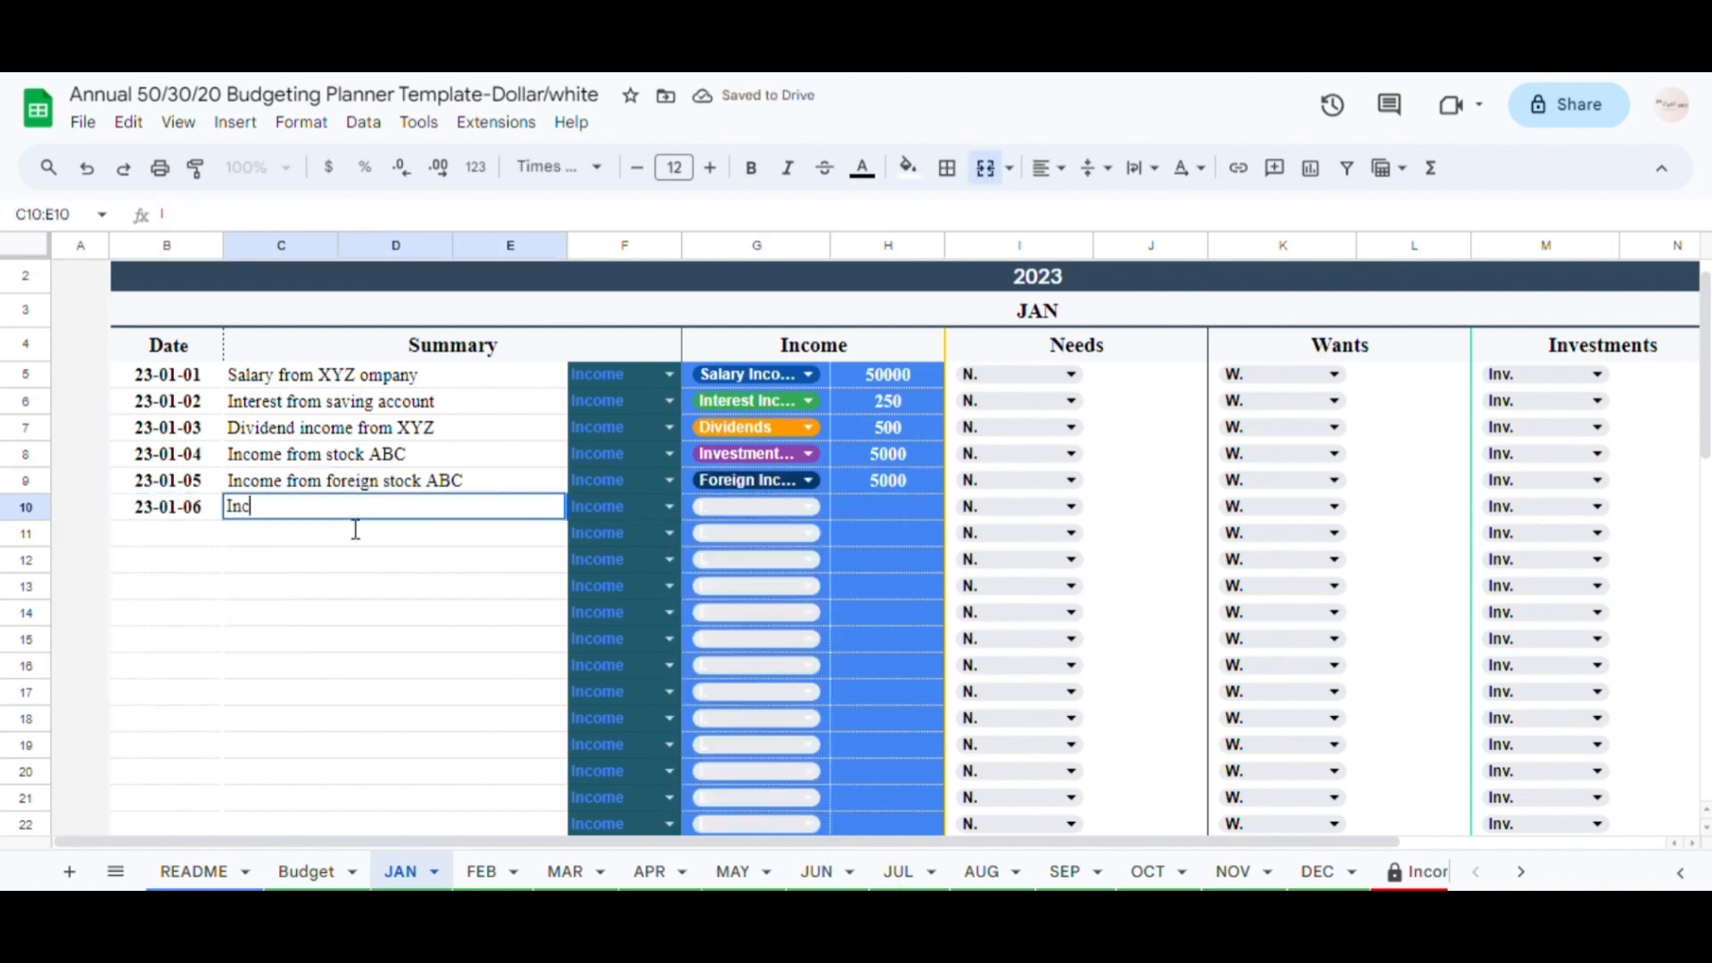
pyautogui.write('ome from ETSY sales')
pyautogui.press('Tab')
pyautogui.click(808, 506)
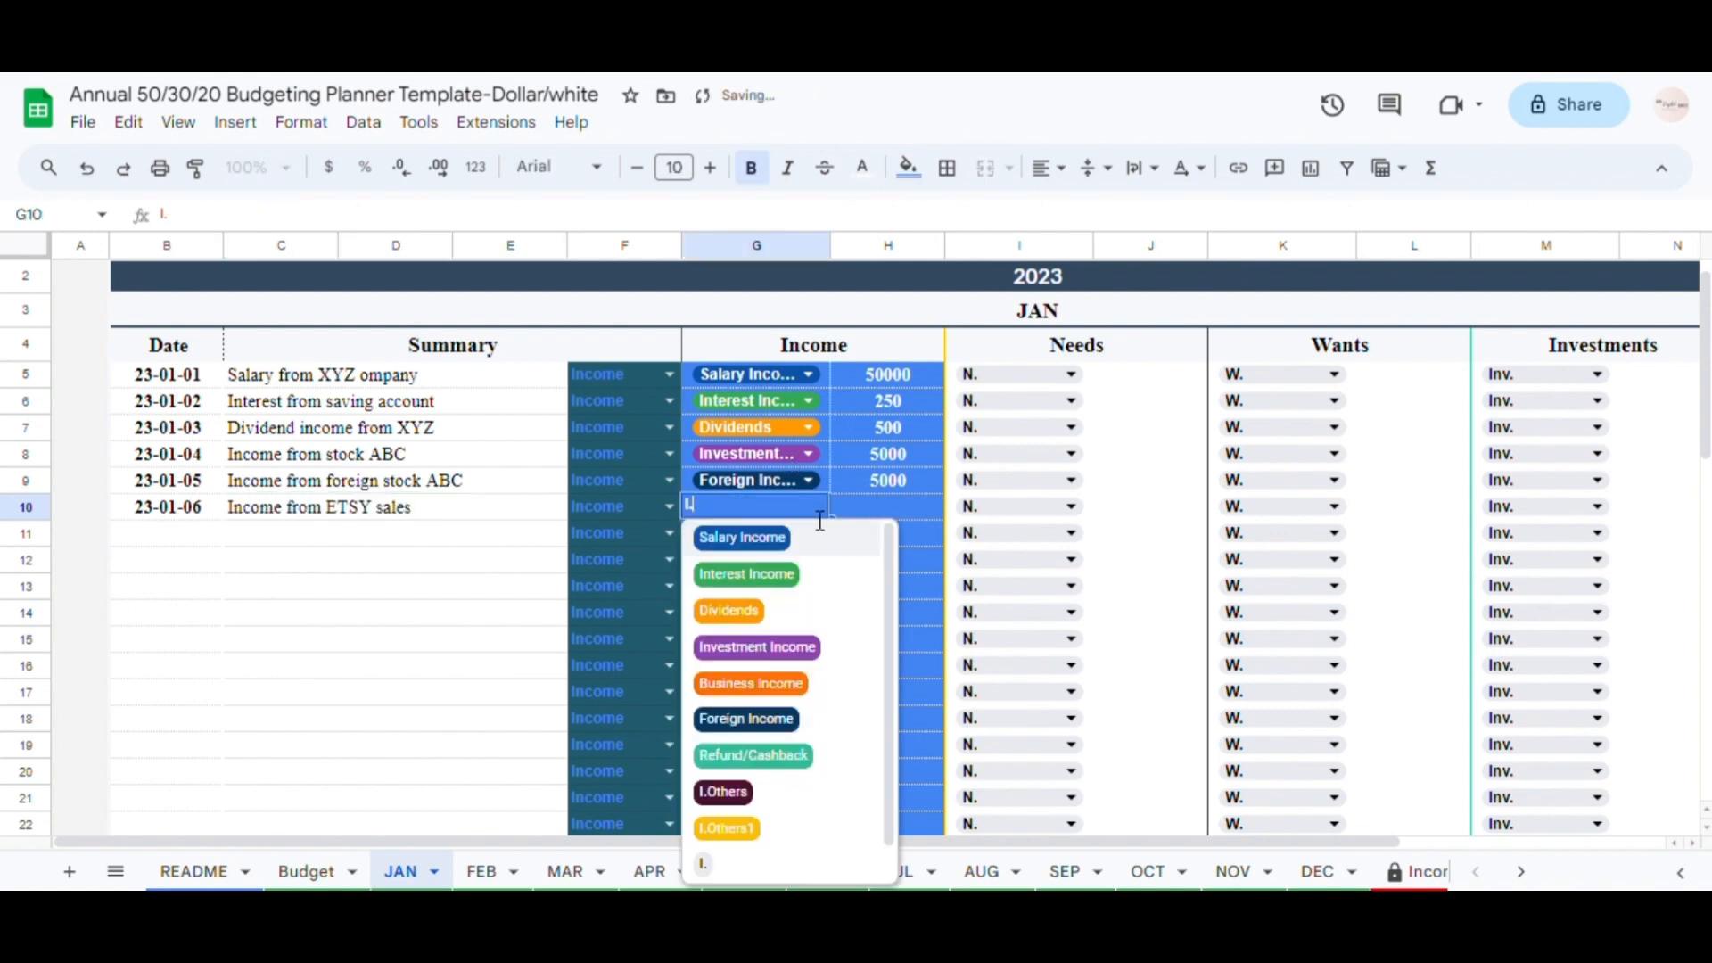
pyautogui.click(744, 680)
pyautogui.click(888, 507)
pyautogui.write('10000')
# - Record a 23-01-07 transaction "Cashback from Credit card" under Refund/Cashback with an amount of 100 in row 11
pyautogui.doubleClick(178, 532)
pyautogui.click(246, 628)
pyautogui.click(272, 535)
pyautogui.write('Cashbac')
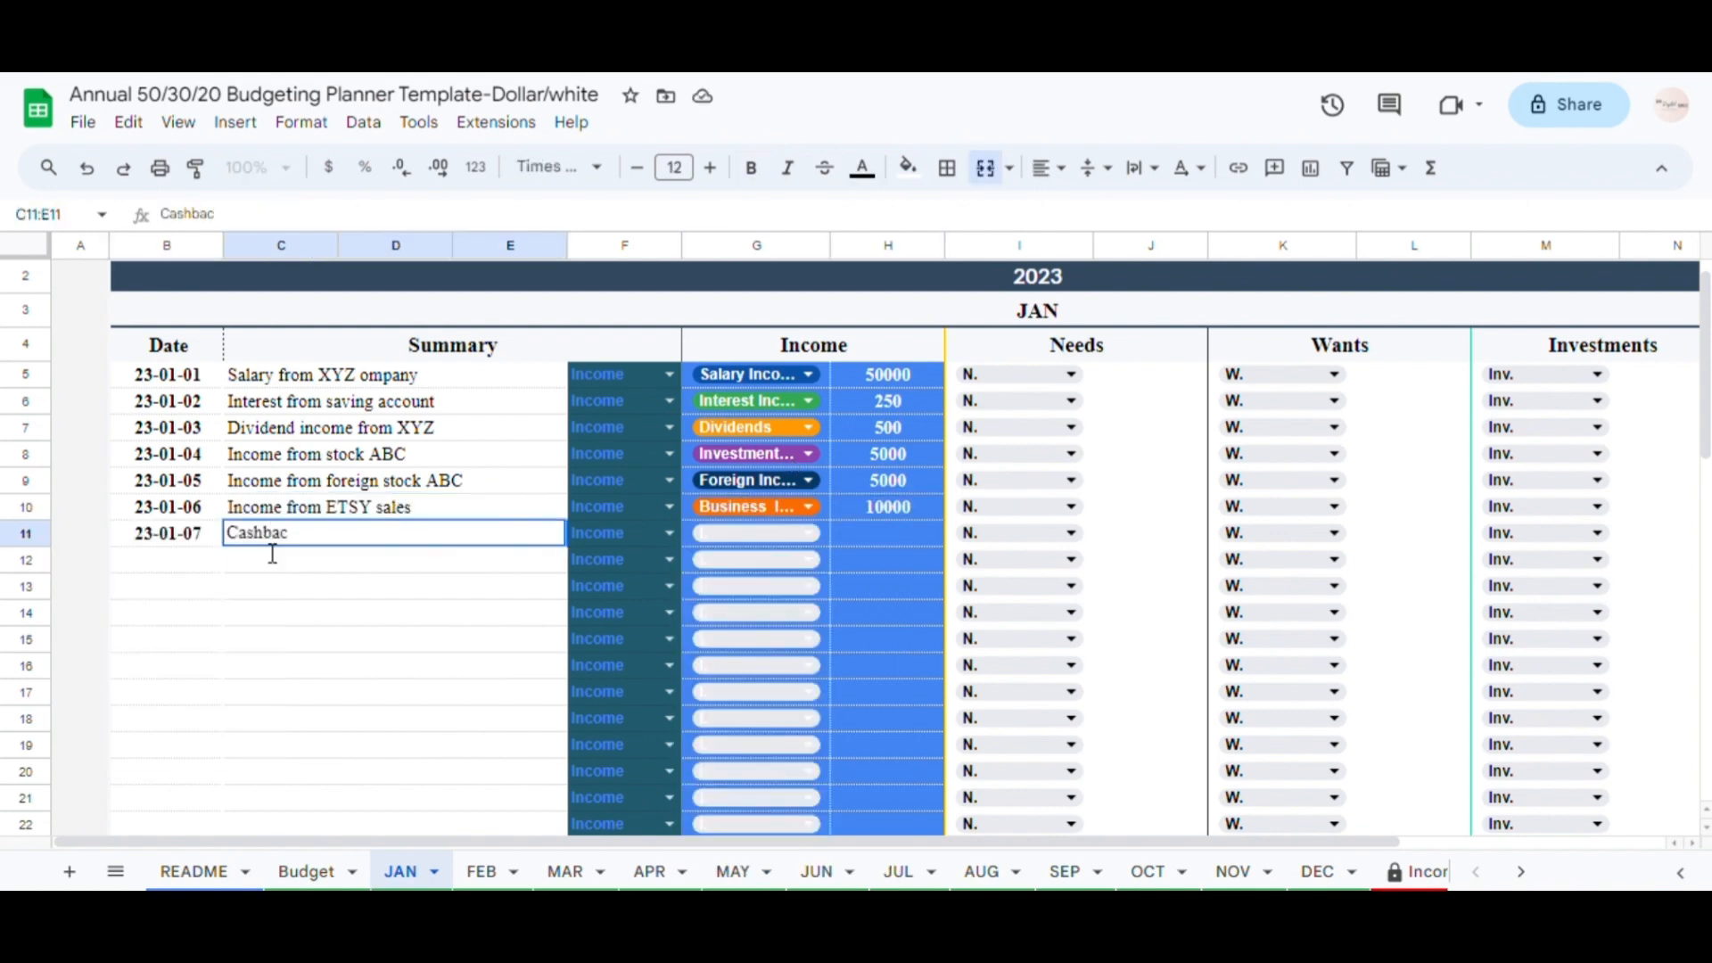
pyautogui.write('k from Credit card')
pyautogui.click(807, 532)
pyautogui.click(888, 532)
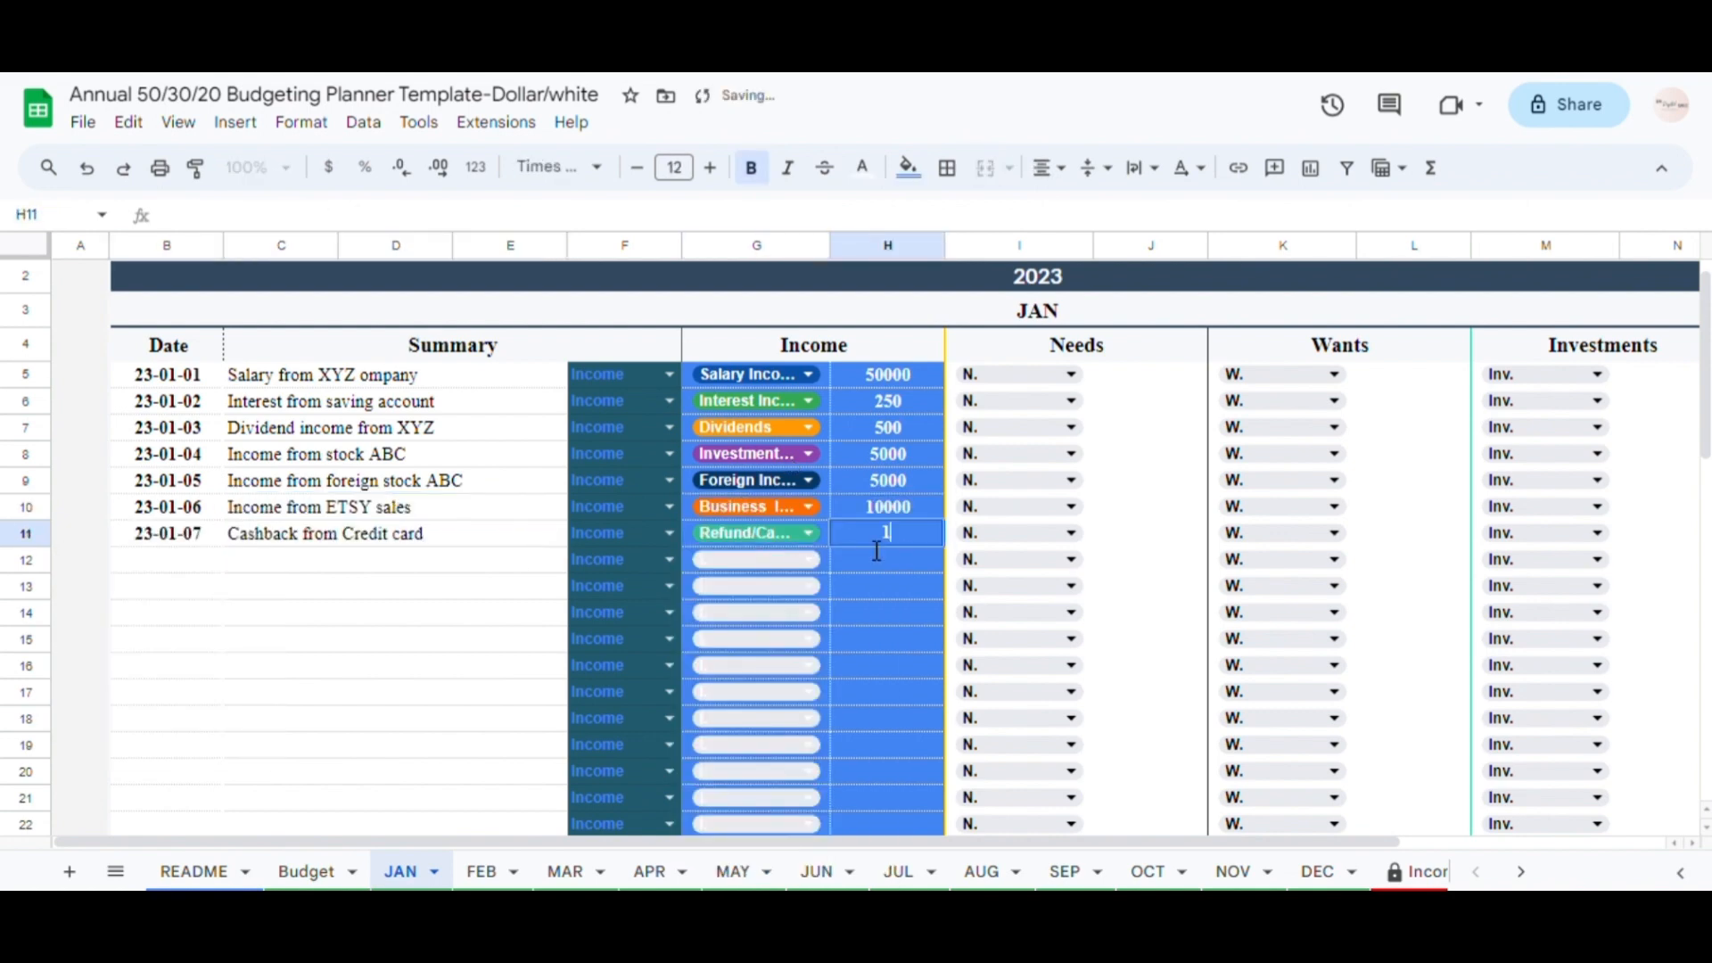
pyautogui.write('100')
# - Record a 23-01-08 transaction "Furnshing" of type Needs in the Home category with an amount of 10000
pyautogui.doubleClick(178, 559)
pyautogui.click(179, 618)
pyautogui.click(289, 562)
pyautogui.write('Furnishing')
pyautogui.press('Tab')
pyautogui.write('Needs')
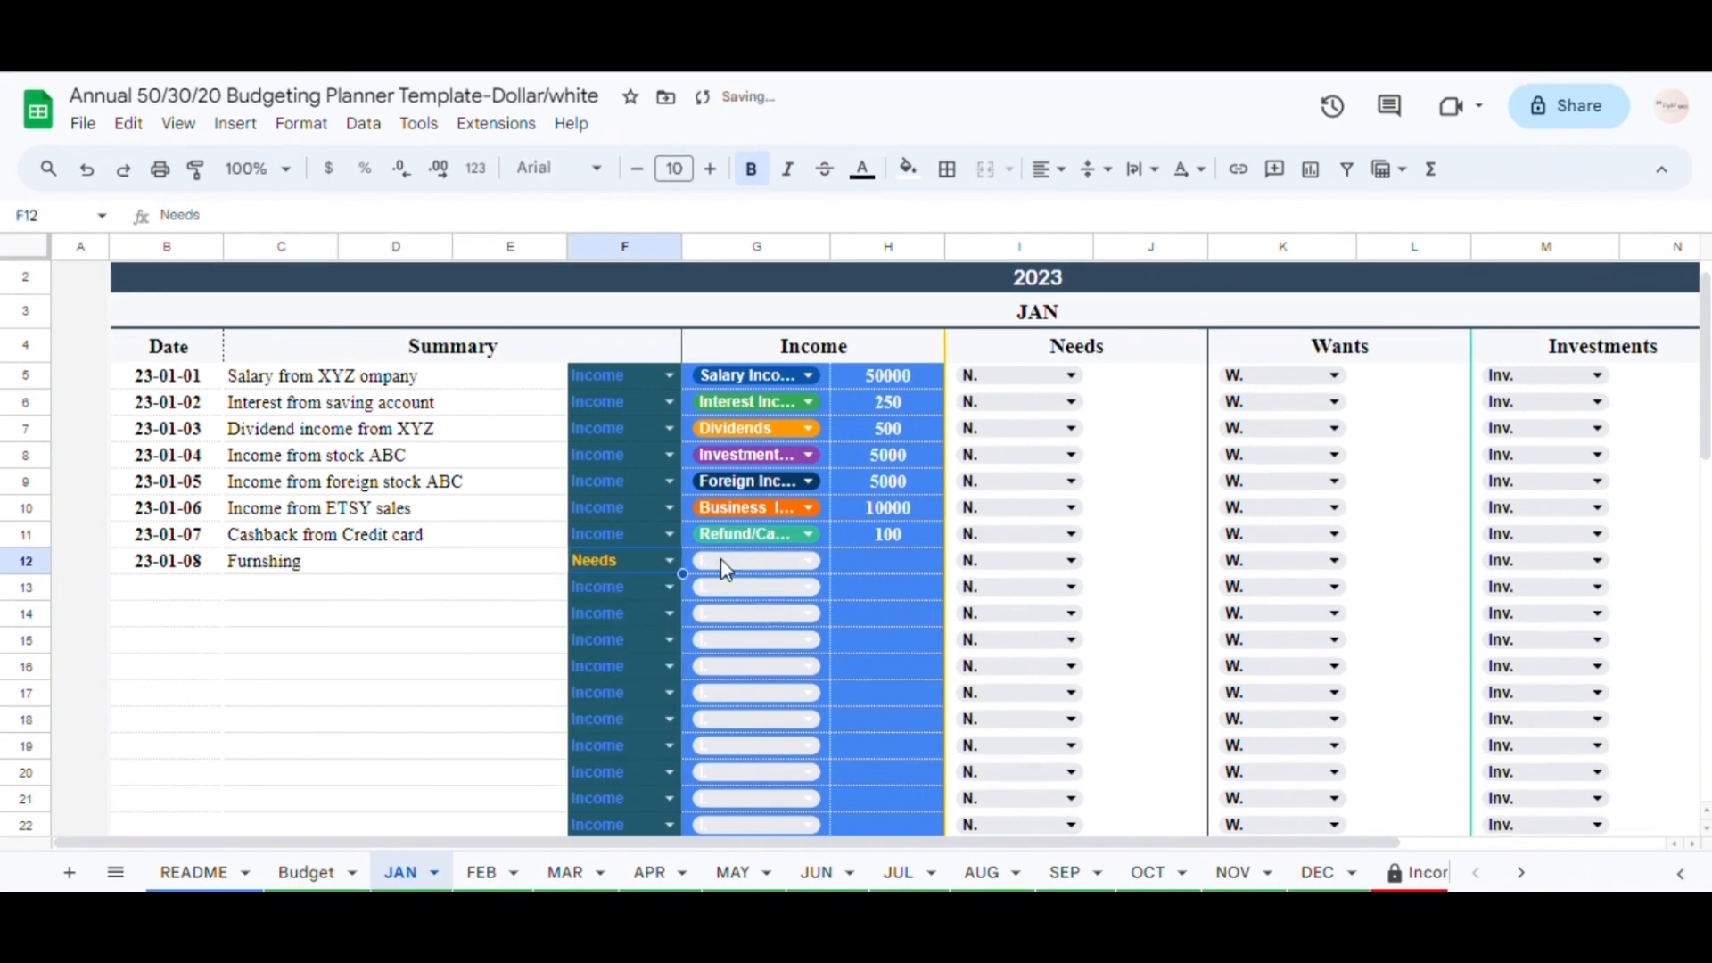
pyautogui.click(1072, 560)
pyautogui.click(1017, 616)
pyautogui.click(1150, 560)
pyautogui.write('10000')
pyautogui.press('Return')
# - Record a 23-01-09 transaction "Home Loan" of type Needs in the Debt category with an amount of 5000
pyautogui.click(112, 705)
pyautogui.click(249, 585)
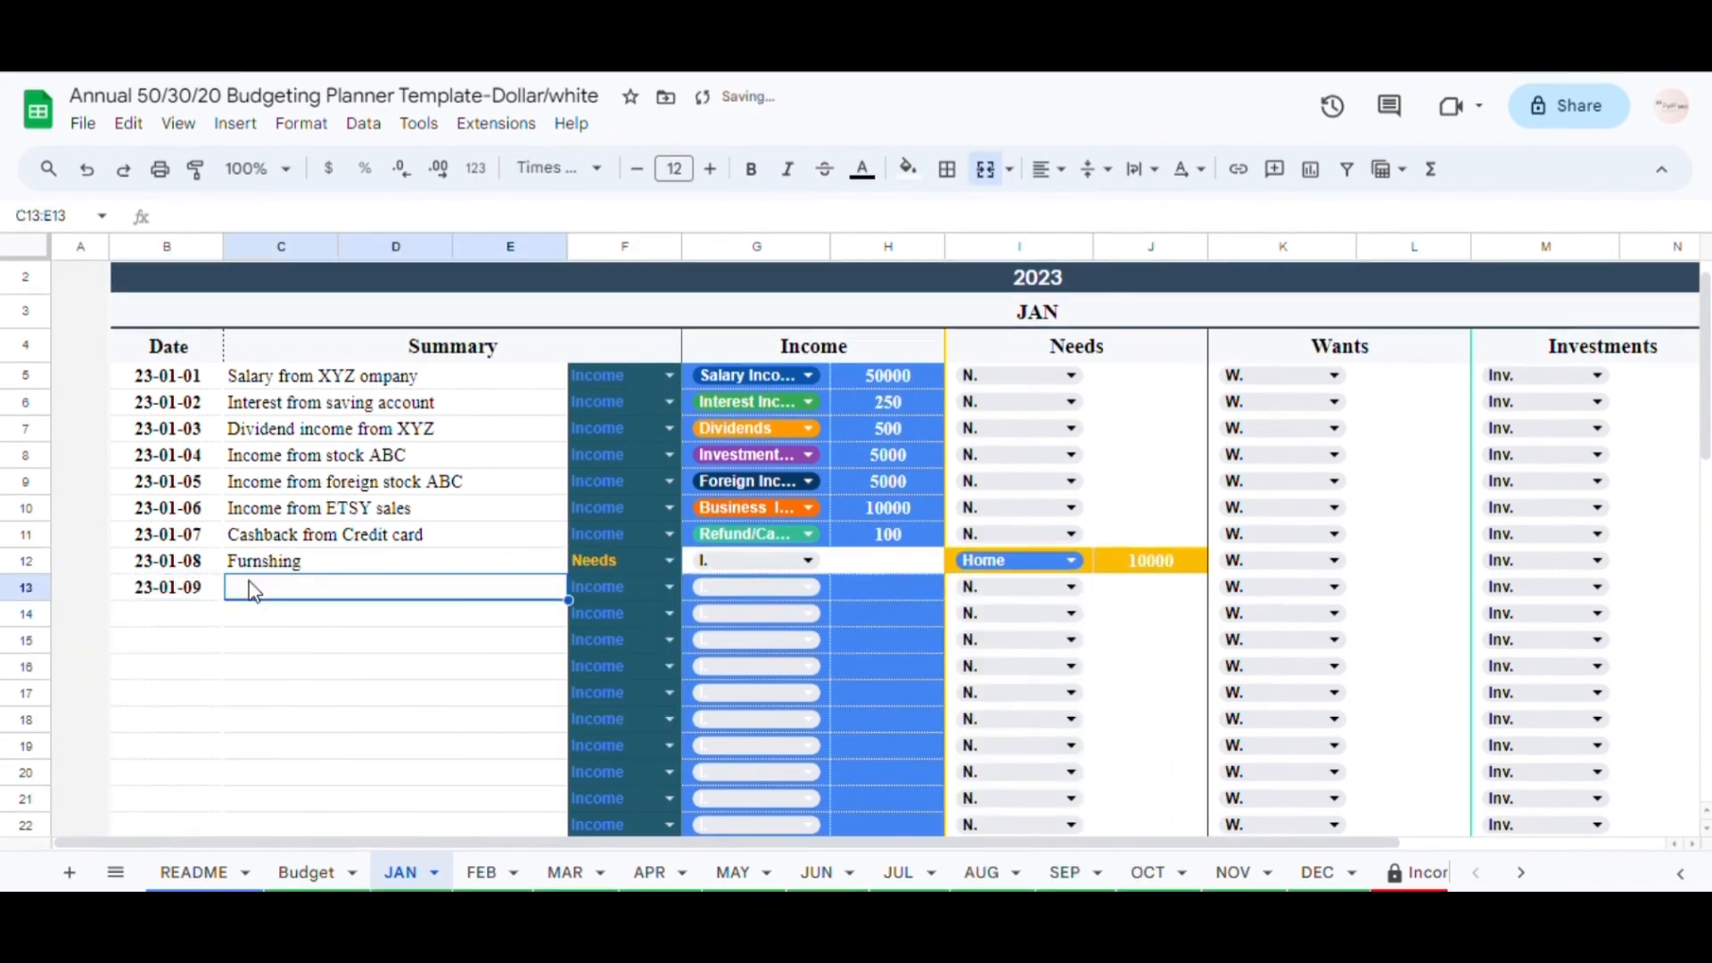
pyautogui.write('Home Loan')
pyautogui.press('Tab')
pyautogui.press('Return')
pyautogui.click(601, 647)
pyautogui.click(1071, 587)
pyautogui.click(995, 664)
pyautogui.click(1157, 591)
pyautogui.write('5000')
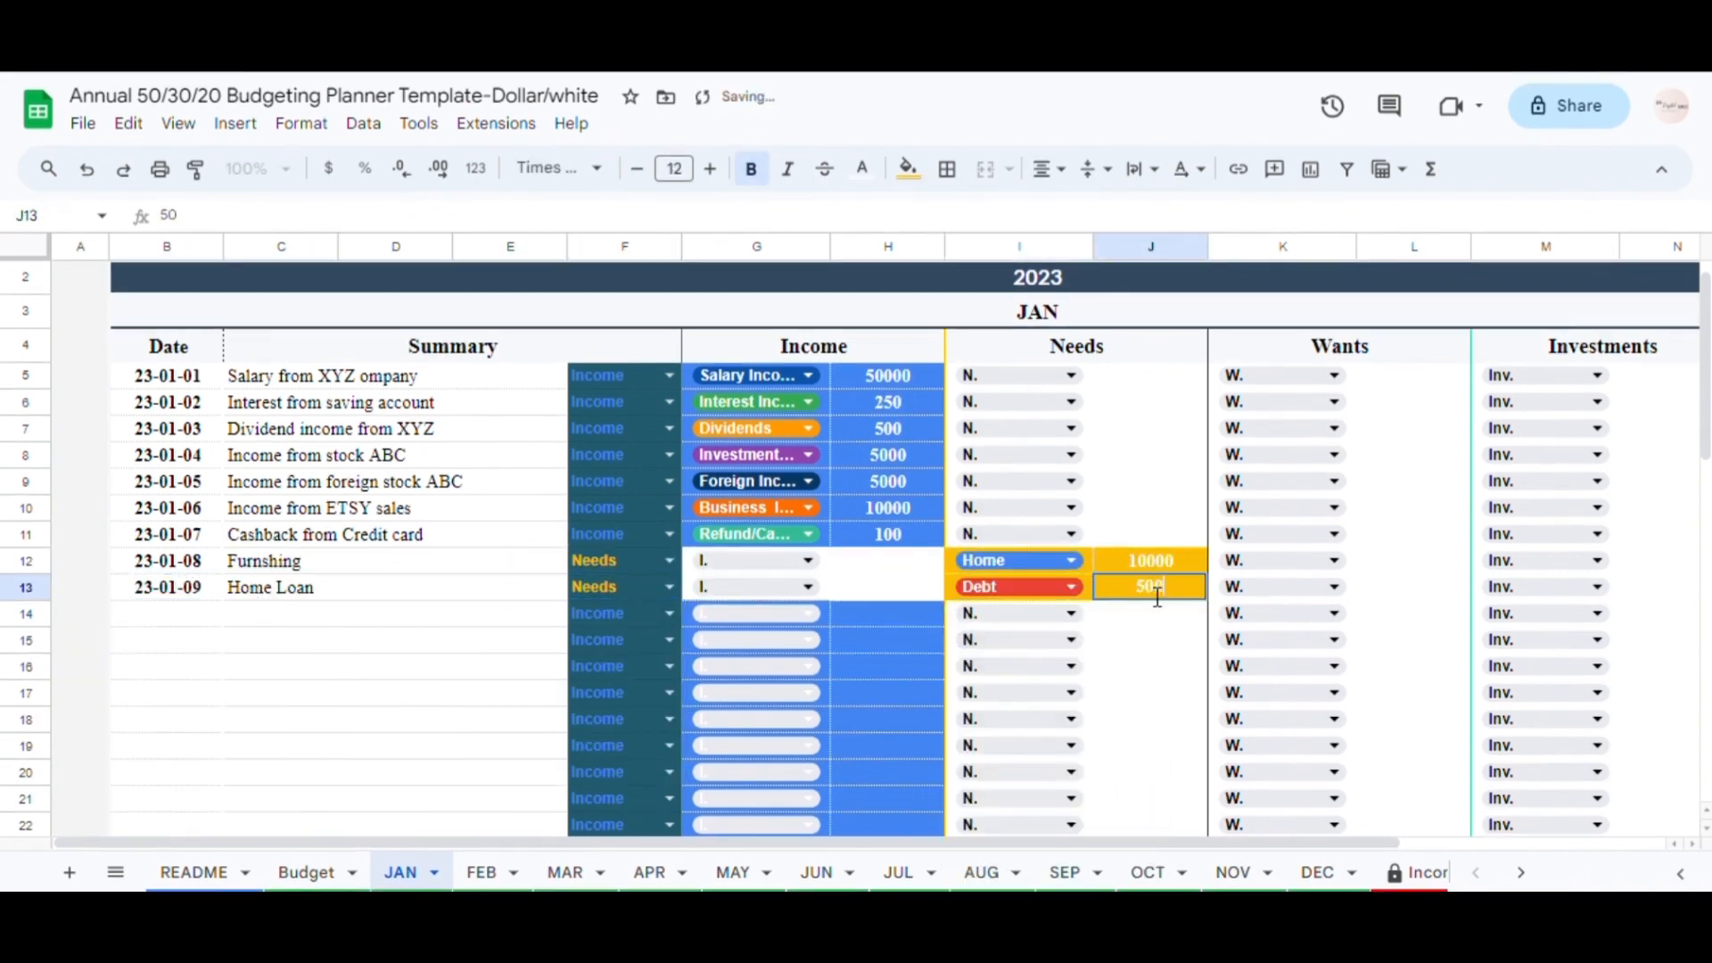
pyautogui.press('Return')
# - Record a 23-01-10 transaction "Gave money to Parent" of type Needs in the Family category with an amount of 10000
pyautogui.doubleClick(167, 615)
pyautogui.click(139, 728)
pyautogui.click(276, 617)
pyautogui.write('Gave money to Parent')
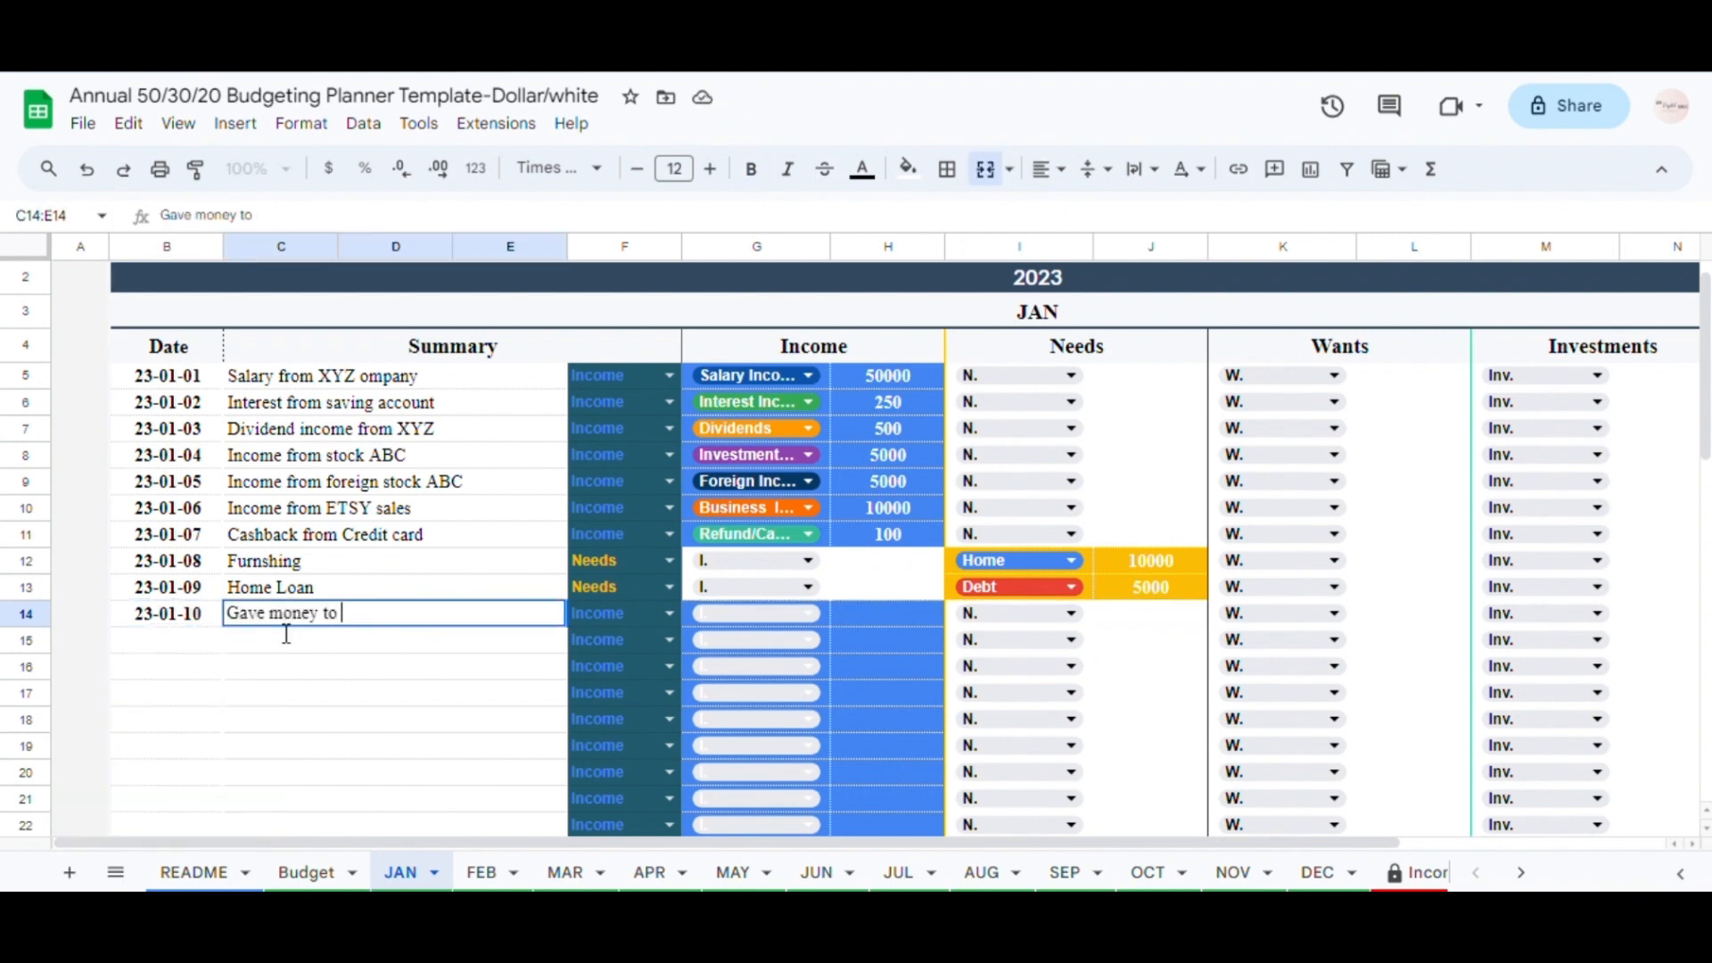
pyautogui.press('Tab')
pyautogui.press('Return')
pyautogui.click(597, 670)
pyautogui.click(1070, 613)
pyautogui.click(1008, 720)
pyautogui.click(1127, 612)
pyautogui.write('10000')
pyautogui.press('Return')
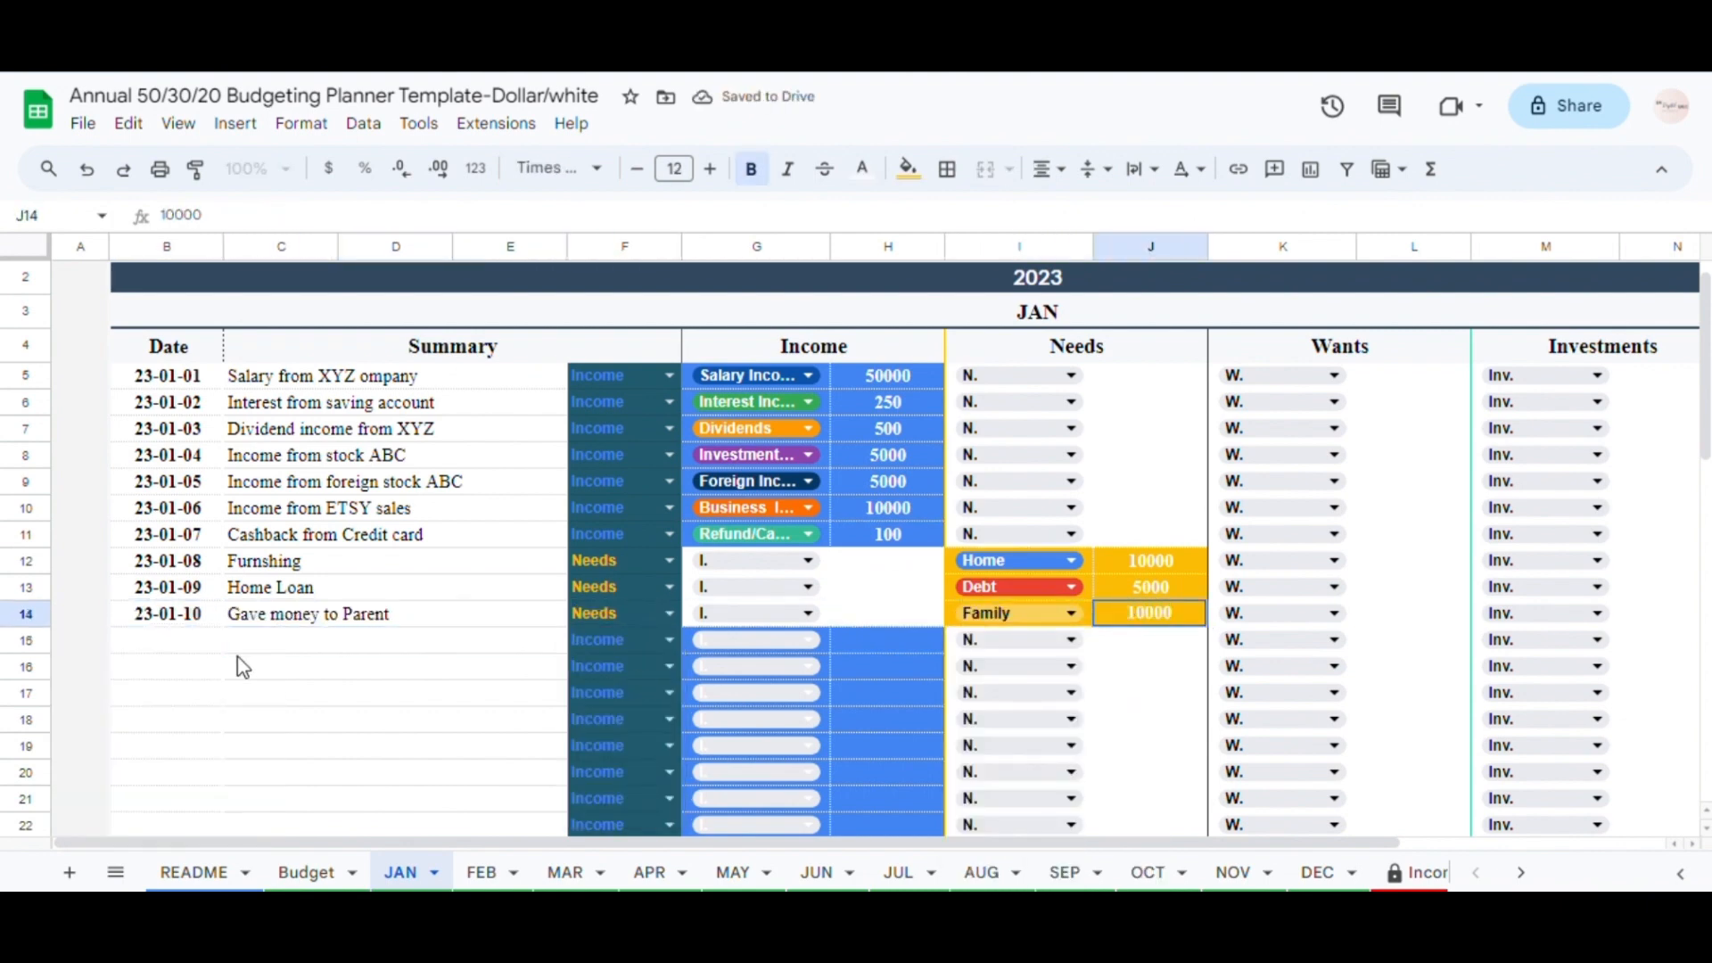
# - Record a 23-01-11 transaction "Brought Grocerires" of type Needs in the Foods category with an amount of 5000
pyautogui.doubleClick(167, 640)
pyautogui.click(159, 754)
pyautogui.click(272, 640)
pyautogui.write('Brought Grocerires')
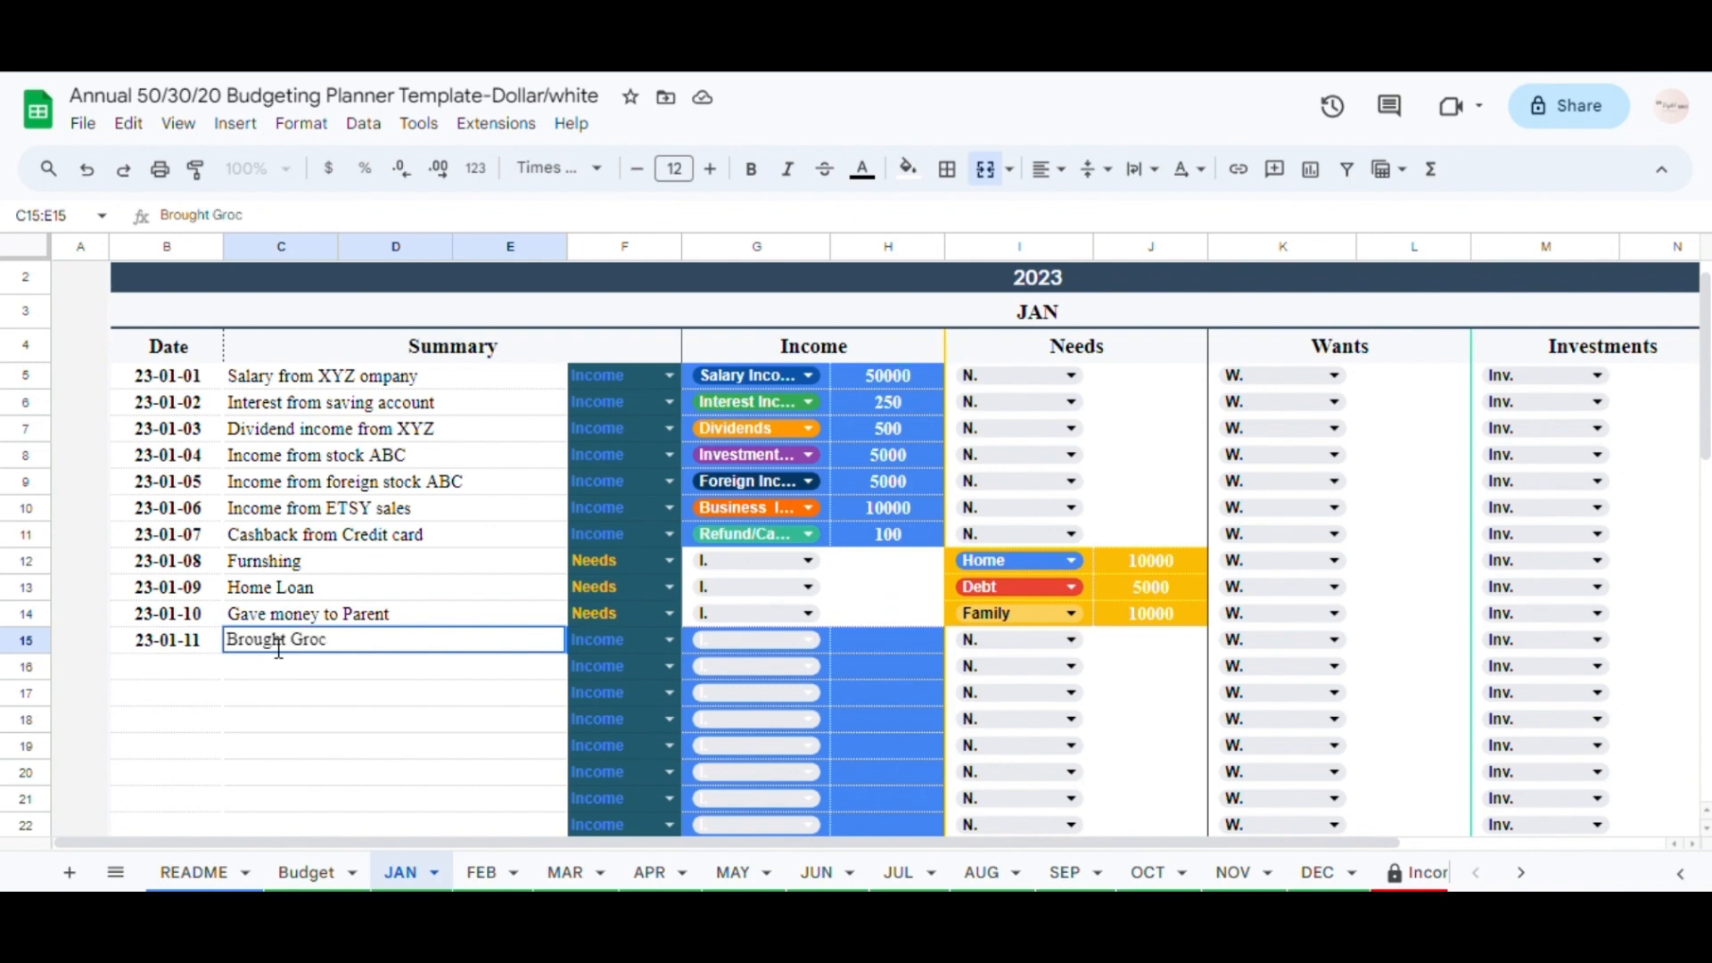
pyautogui.press('Tab')
pyautogui.press('Return')
pyautogui.click(598, 697)
pyautogui.click(1070, 640)
pyautogui.click(1008, 773)
pyautogui.click(1119, 643)
pyautogui.write('5000')
pyautogui.press('Return')
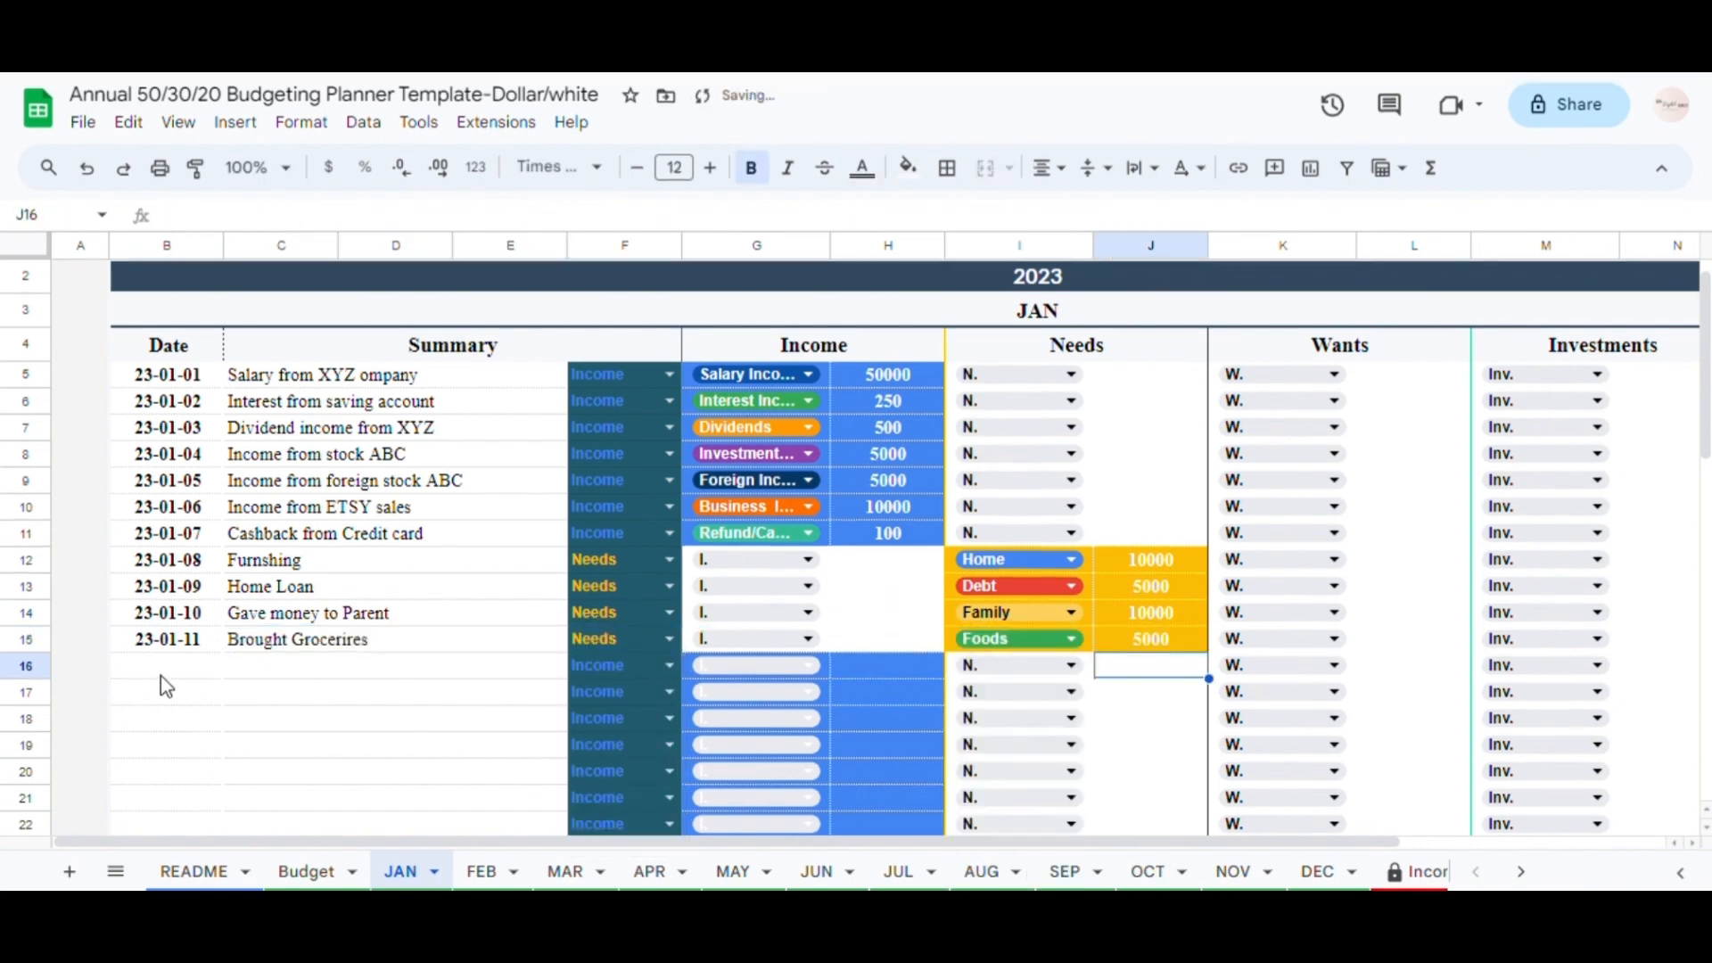
# - Record a 23-01-12 transaction "Internet bill" of type Needs in the Utilities category with an amount of 500
pyautogui.doubleClick(166, 667)
pyautogui.click(191, 512)
pyautogui.click(361, 678)
pyautogui.write('Internet bill')
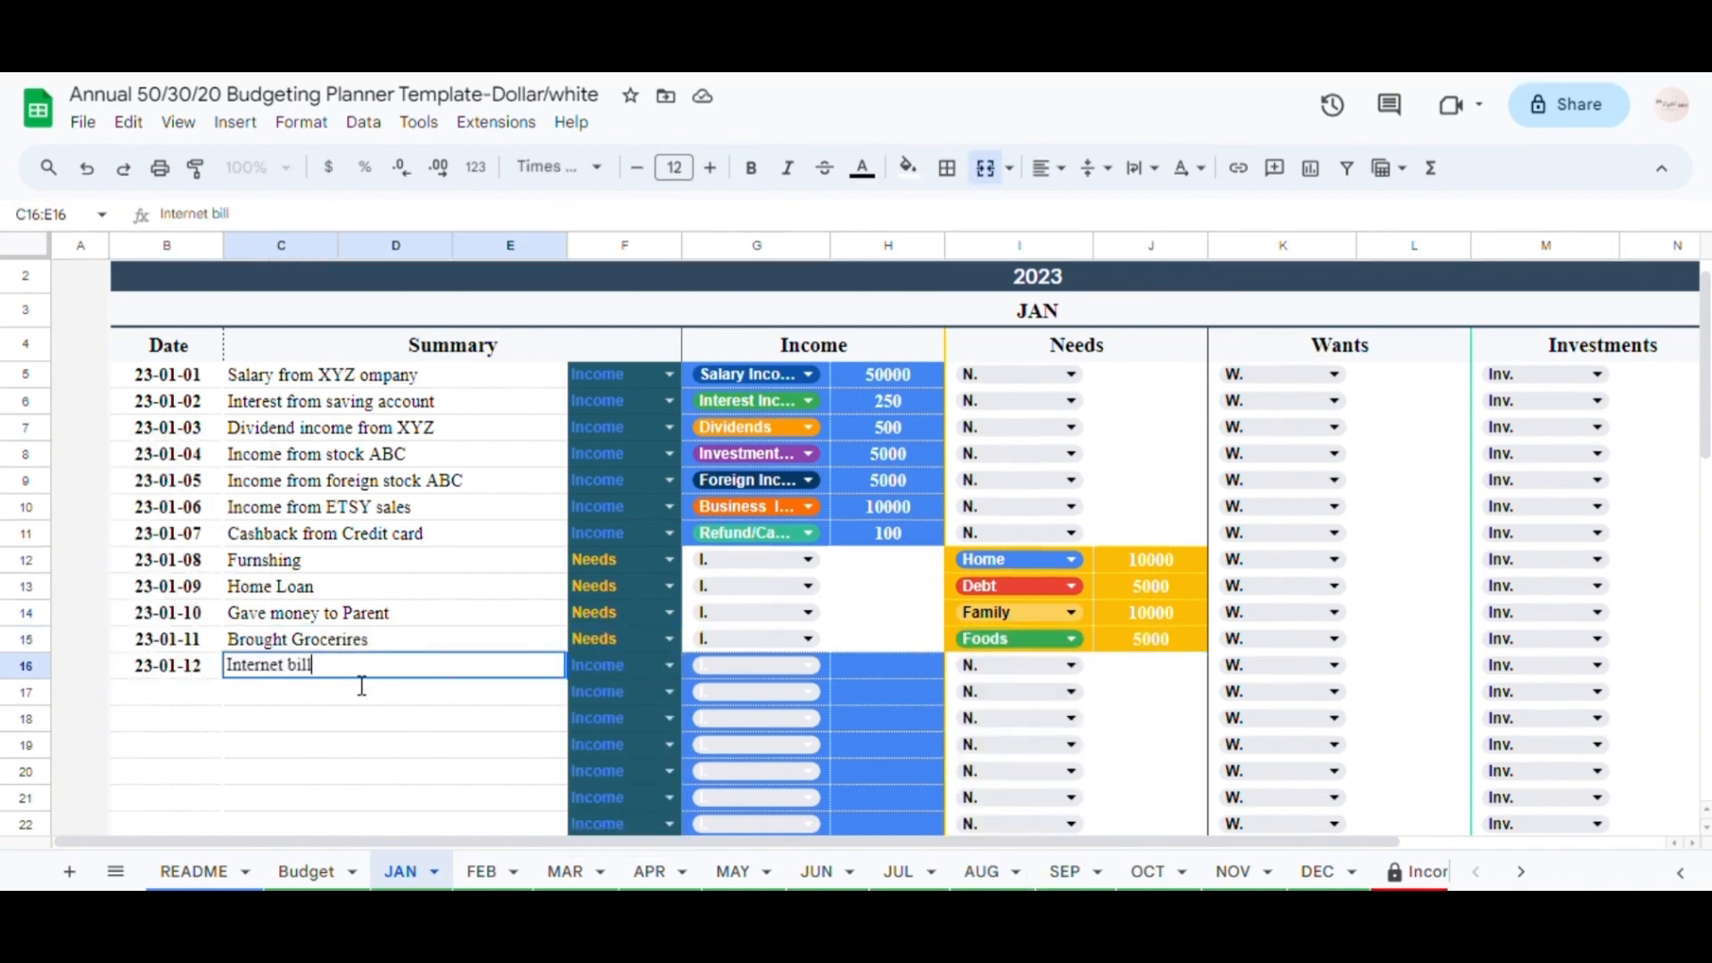
pyautogui.click(669, 666)
pyautogui.click(626, 728)
pyautogui.click(1071, 666)
pyautogui.click(1021, 839)
pyautogui.click(1177, 674)
pyautogui.write('500')
# - Record a 23-01-13 transaction "Public Transport" of type Needs in the Transport category with an amount of 4000
pyautogui.click(178, 700)
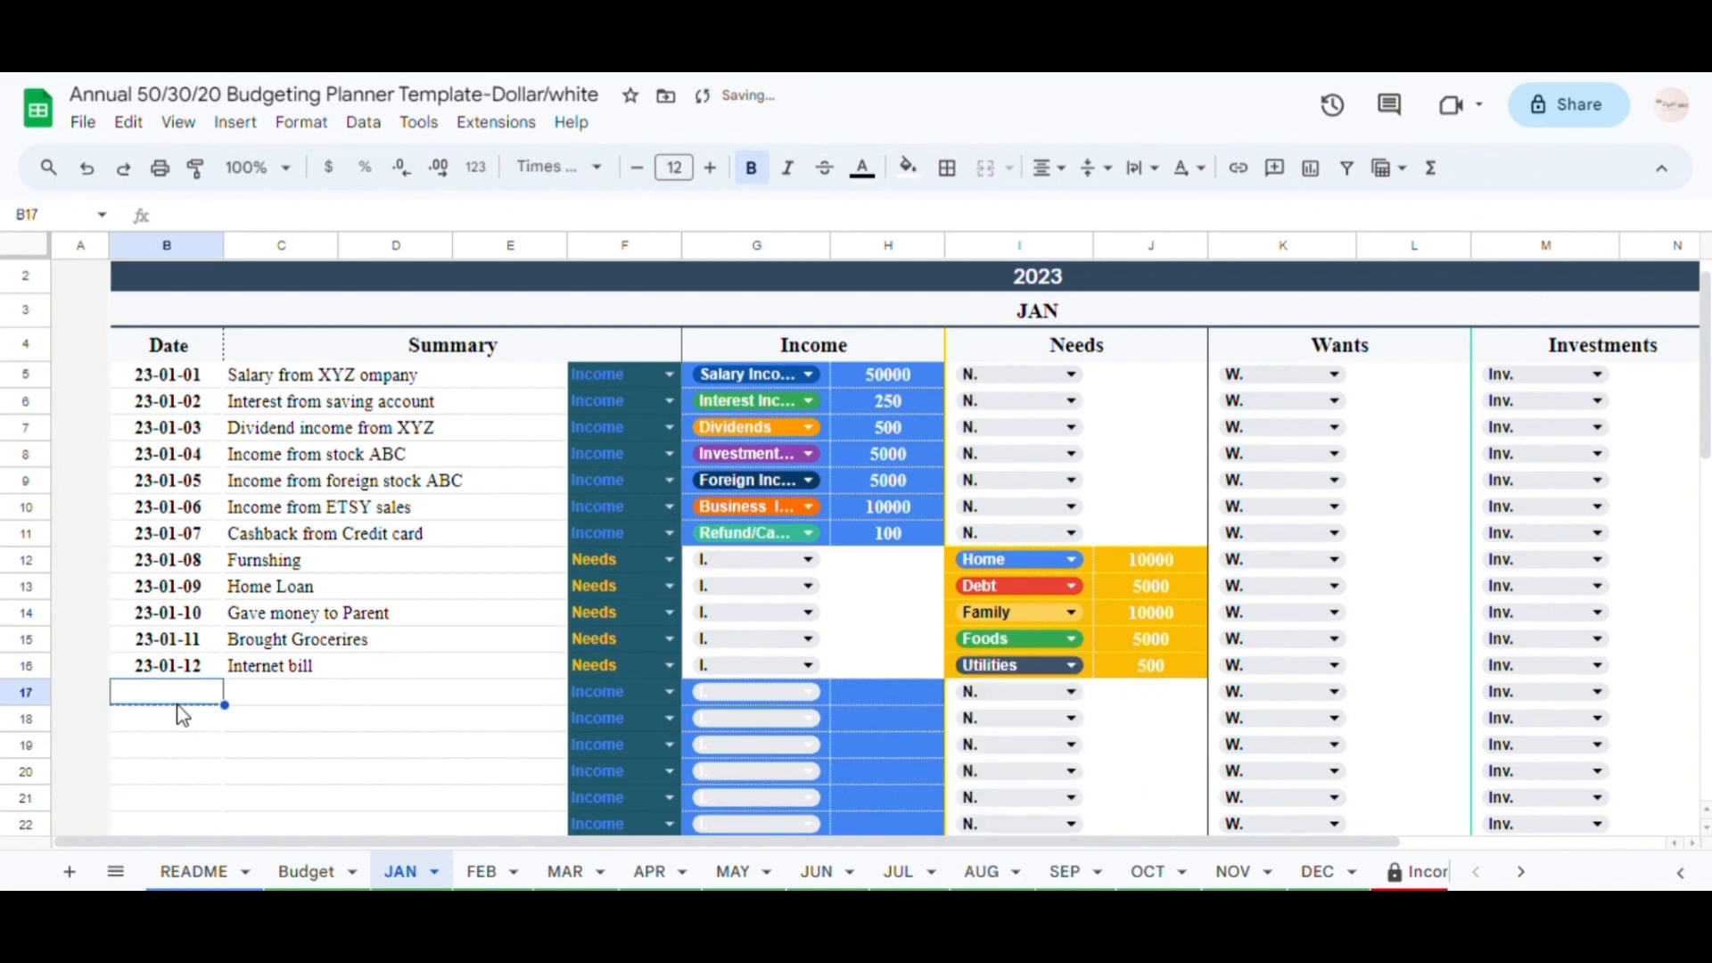
pyautogui.doubleClick(178, 702)
pyautogui.click(215, 540)
pyautogui.click(281, 702)
pyautogui.write('Petr')
pyautogui.press('BackSpace')
pyautogui.press('BackSpace')
pyautogui.press('BackSpace')
pyautogui.press('BackSpace')
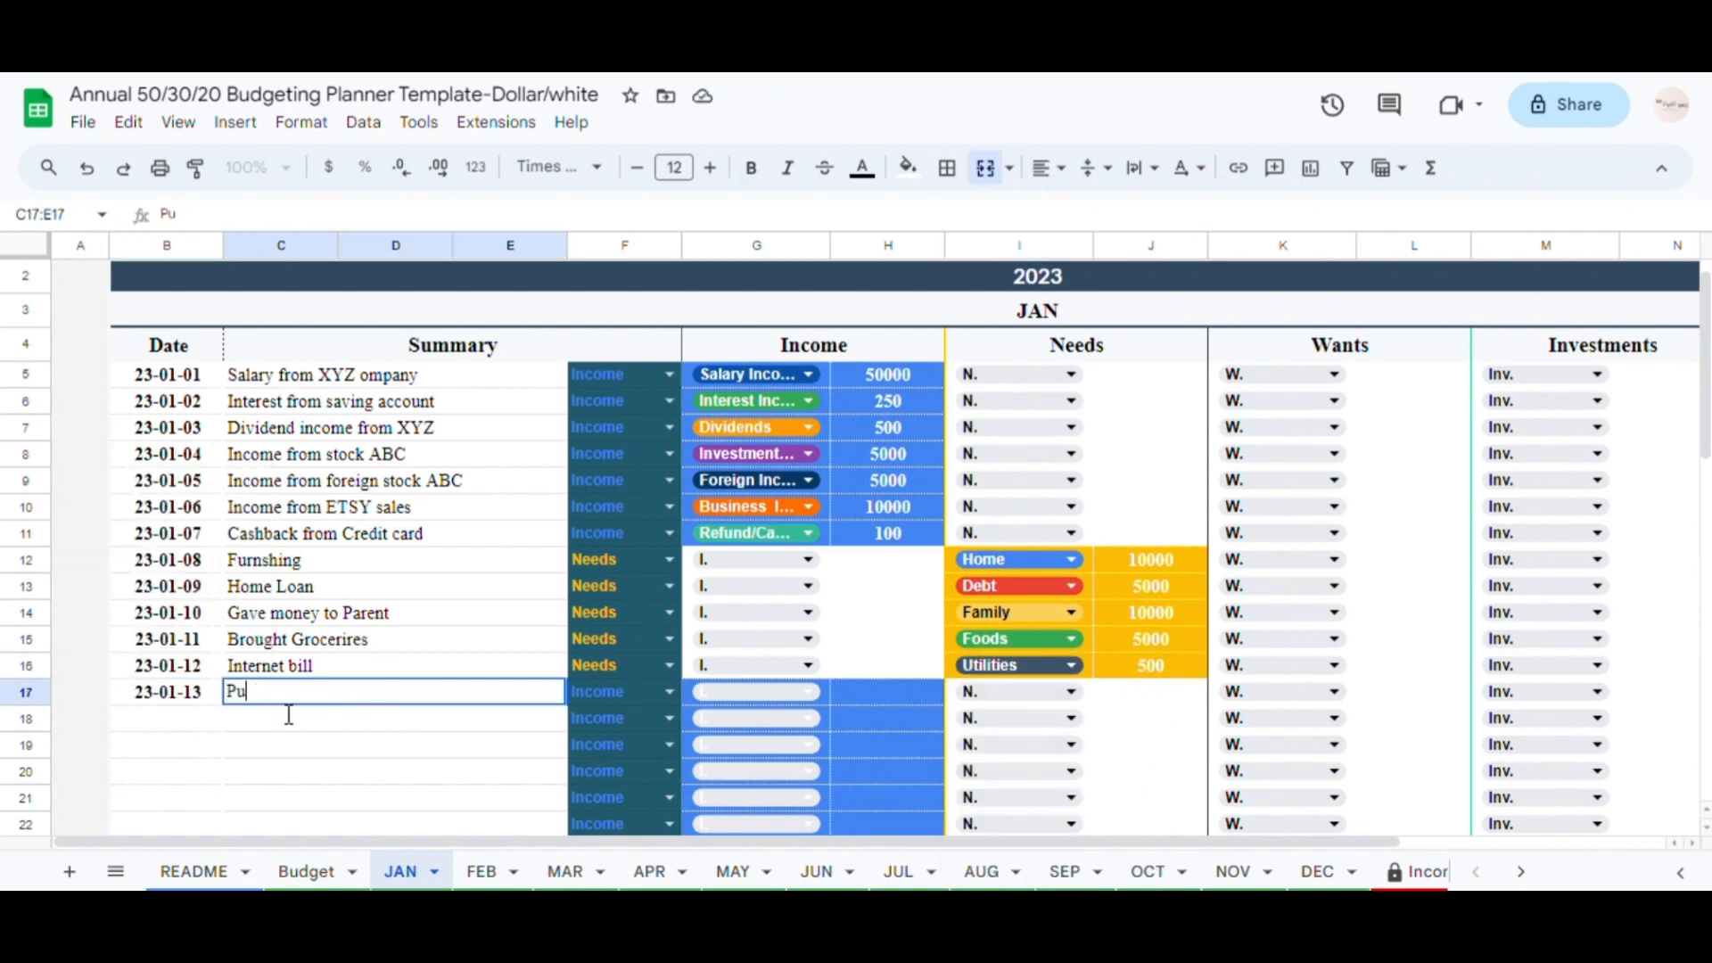
pyautogui.write('t')
pyautogui.click(668, 691)
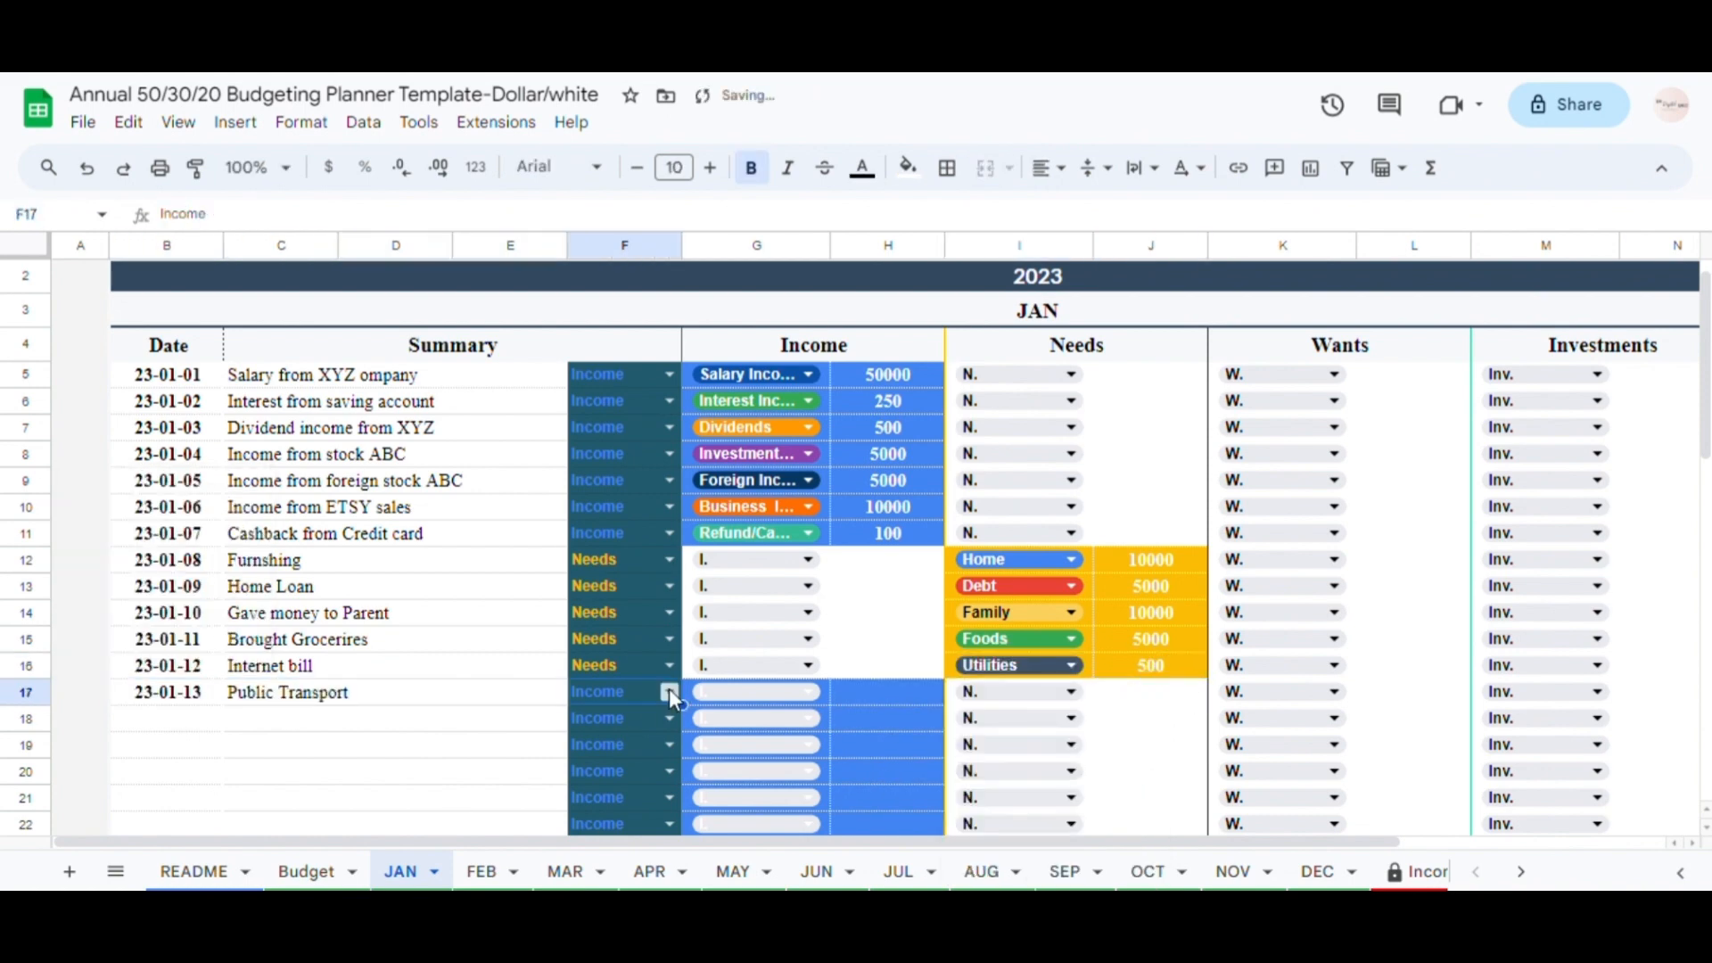
pyautogui.click(626, 623)
pyautogui.click(1071, 692)
pyautogui.click(992, 479)
pyautogui.click(1111, 700)
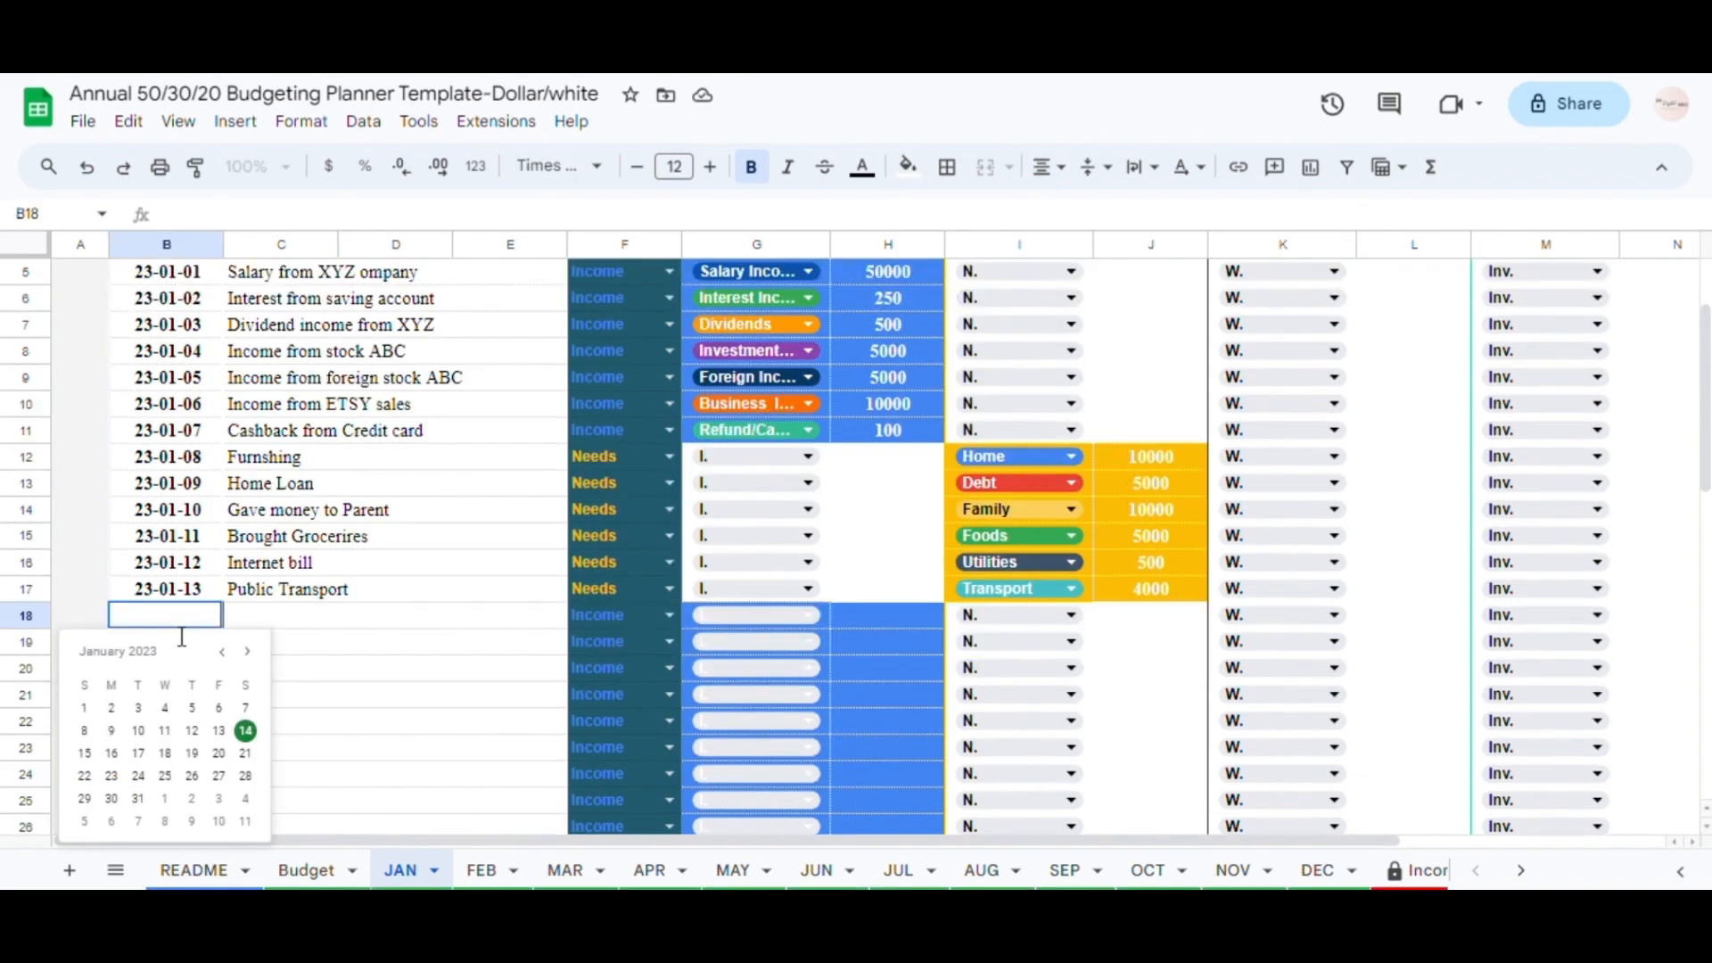
# - Record a 23-01-14 transaction "Meals at Restaurant" of type Wants in the Restaurants category with an amount of 3000
pyautogui.click(246, 731)
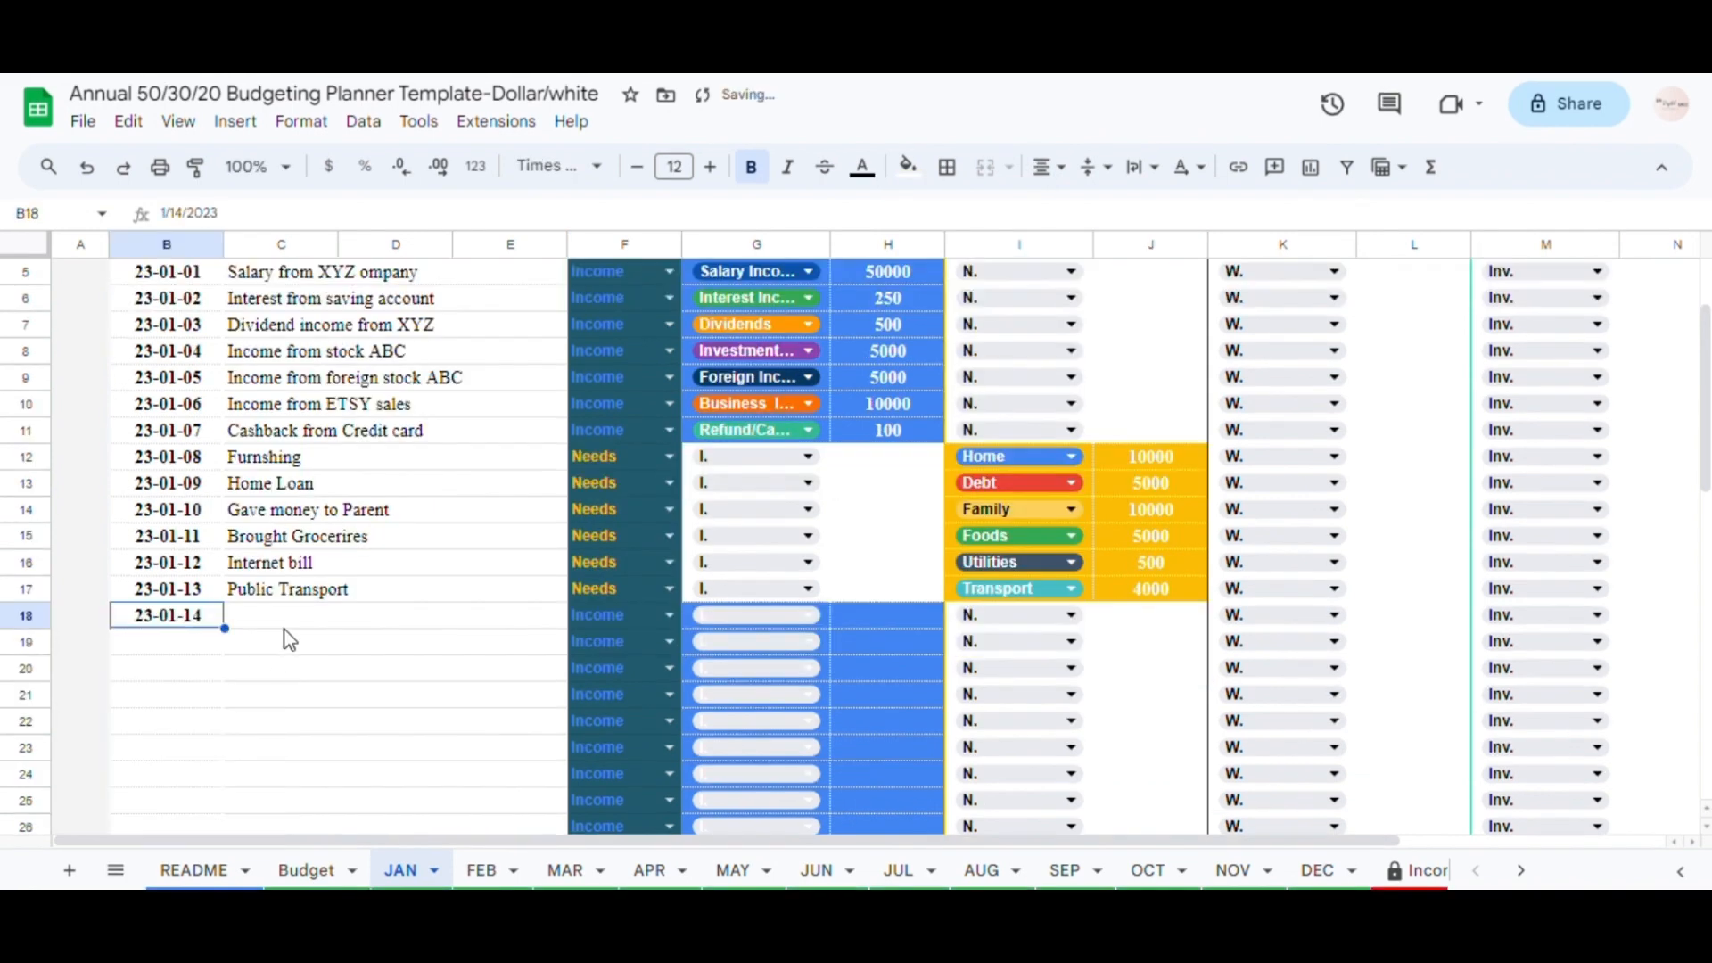
pyautogui.click(272, 618)
pyautogui.write('Meals at Restaurant')
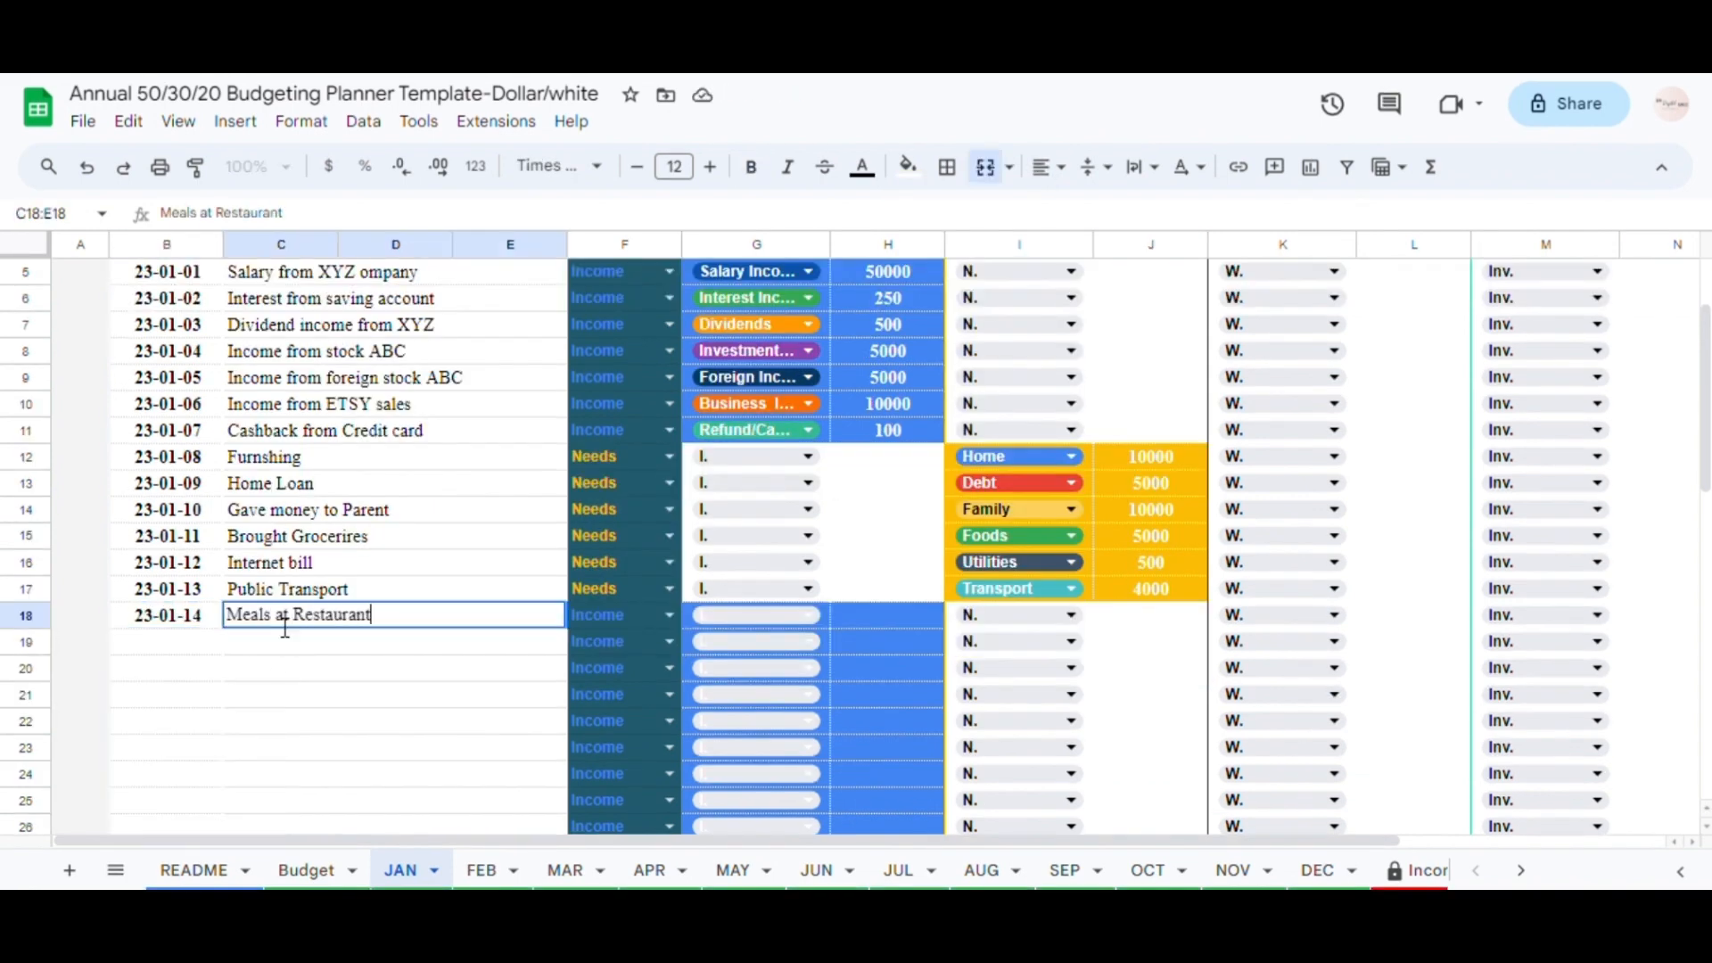
pyautogui.press('Tab')
pyautogui.press('Return')
pyautogui.press('Down')
pyautogui.press('Down')
pyautogui.press('Down')
pyautogui.press('Down')
pyautogui.press('Up')
pyautogui.press('Return')
pyautogui.click(1335, 615)
pyautogui.click(1286, 651)
pyautogui.click(1378, 614)
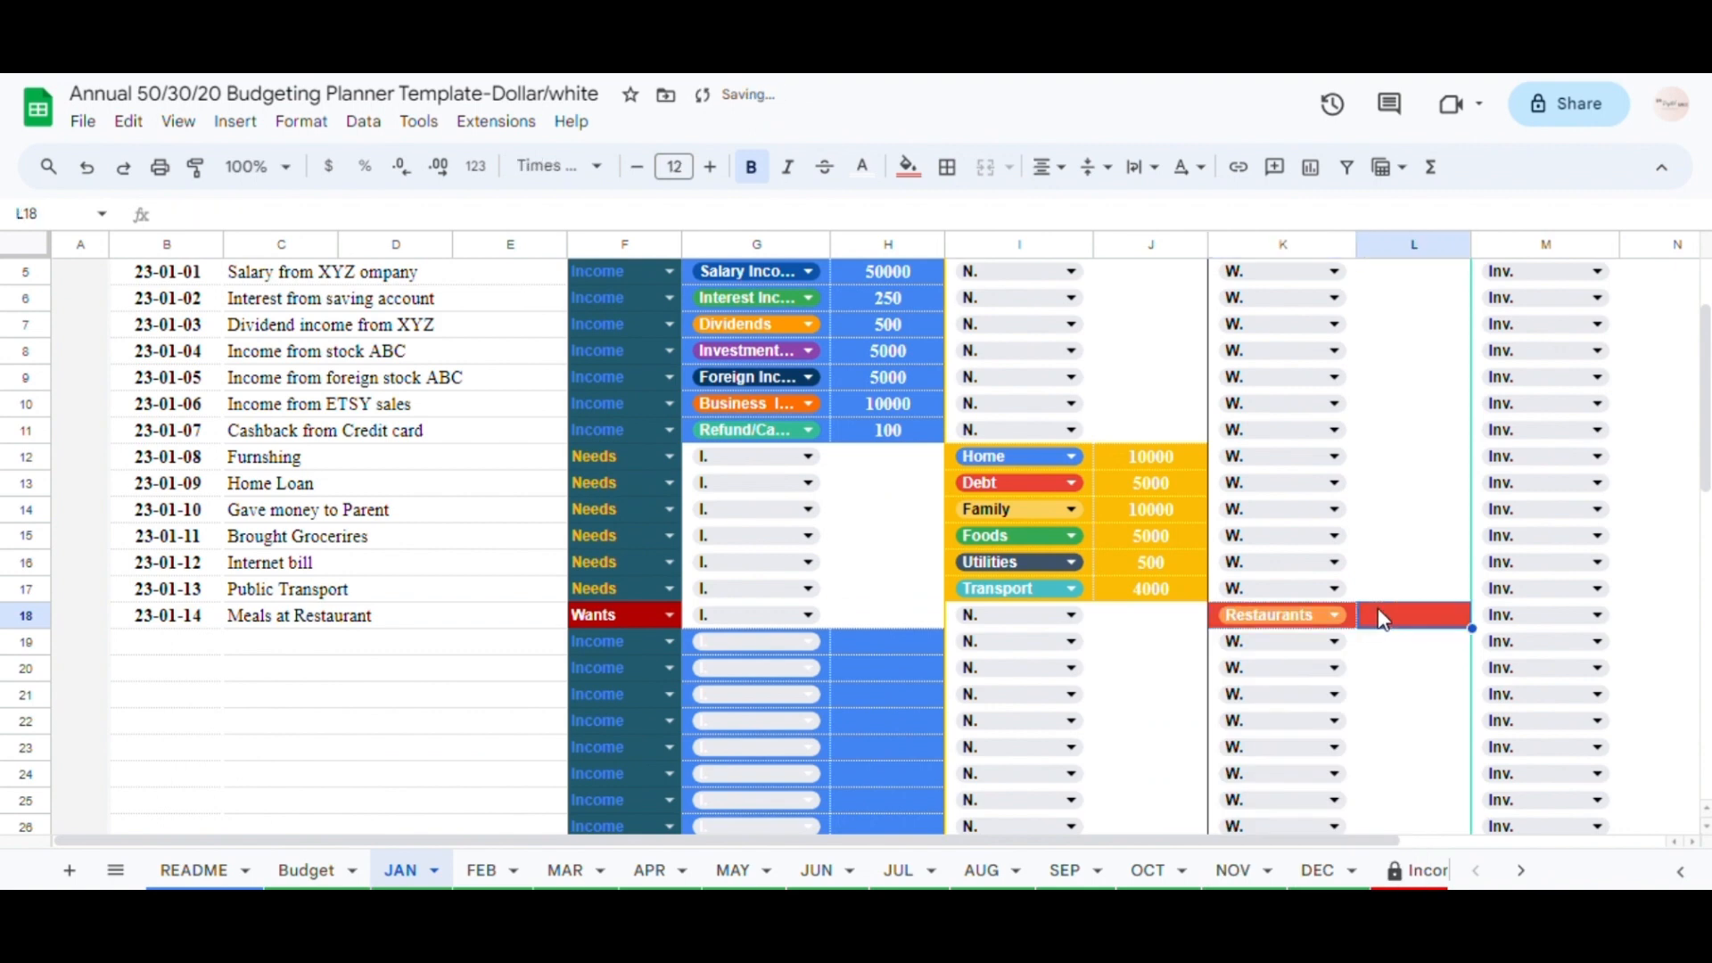
pyautogui.write('3000')
# - Record a 23-01-15 transaction "Vacation Expense" of type Wants in the Travel/Vacation category with an amount of 3000
pyautogui.doubleClick(168, 643)
pyautogui.click(92, 778)
pyautogui.doubleClick(292, 646)
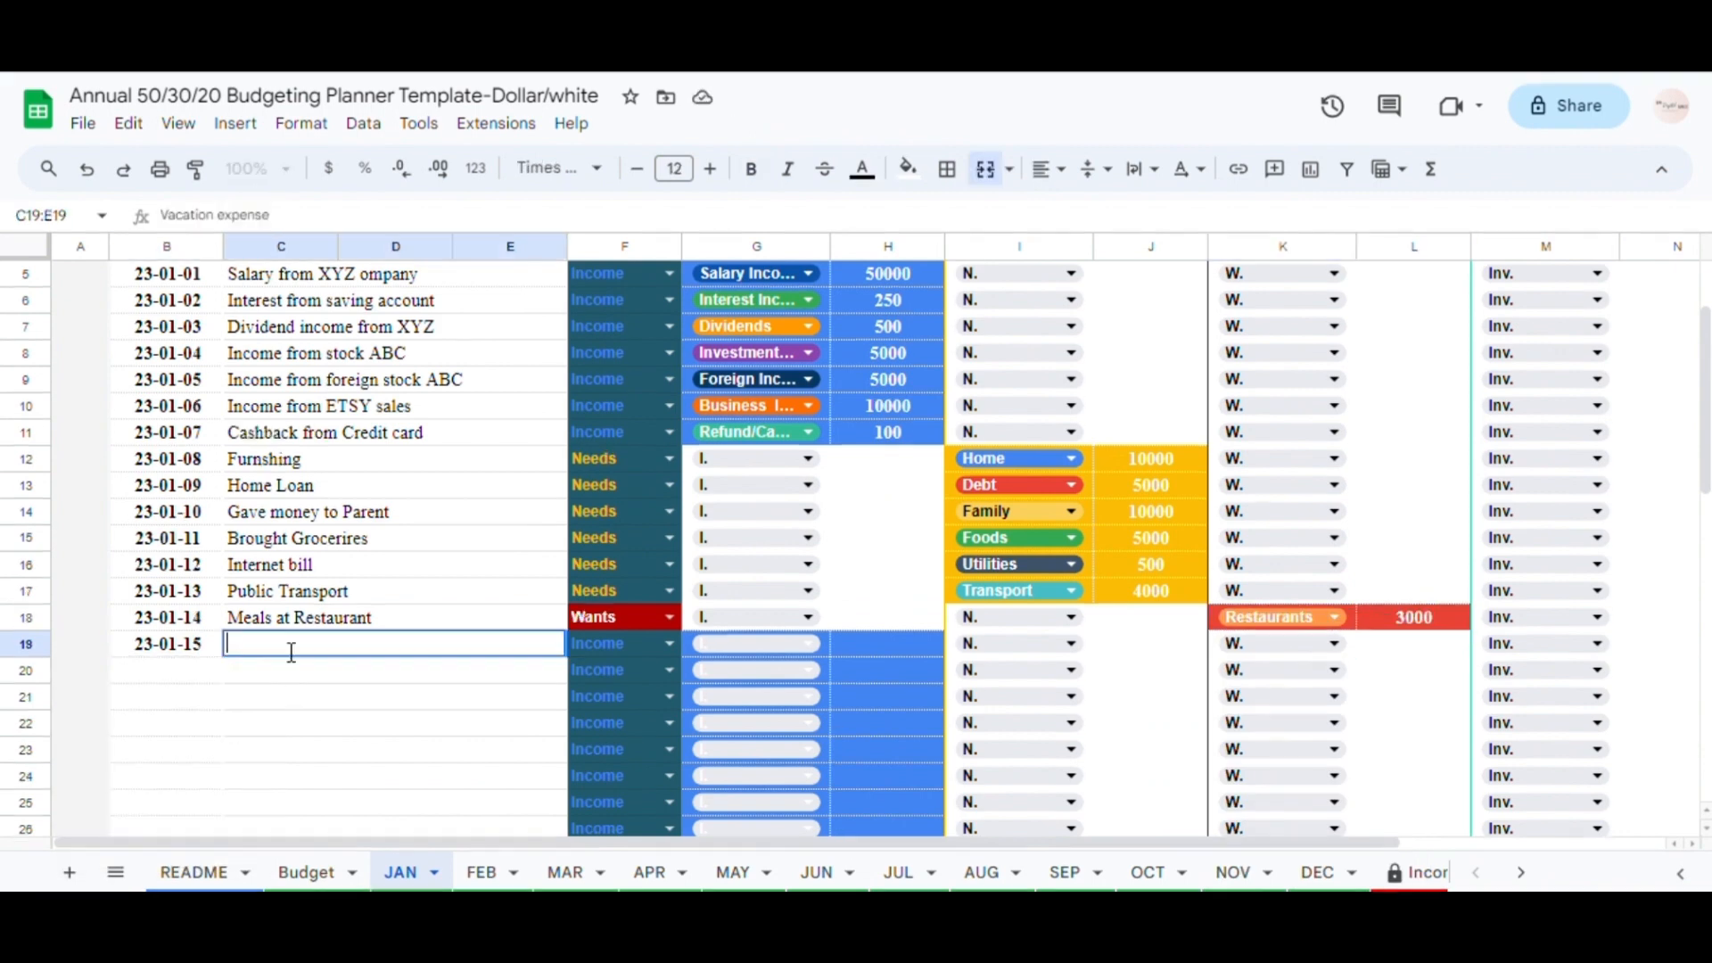
pyautogui.write('Vacation Expense')
pyautogui.press('Return')
pyautogui.click(1334, 642)
pyautogui.click(1383, 642)
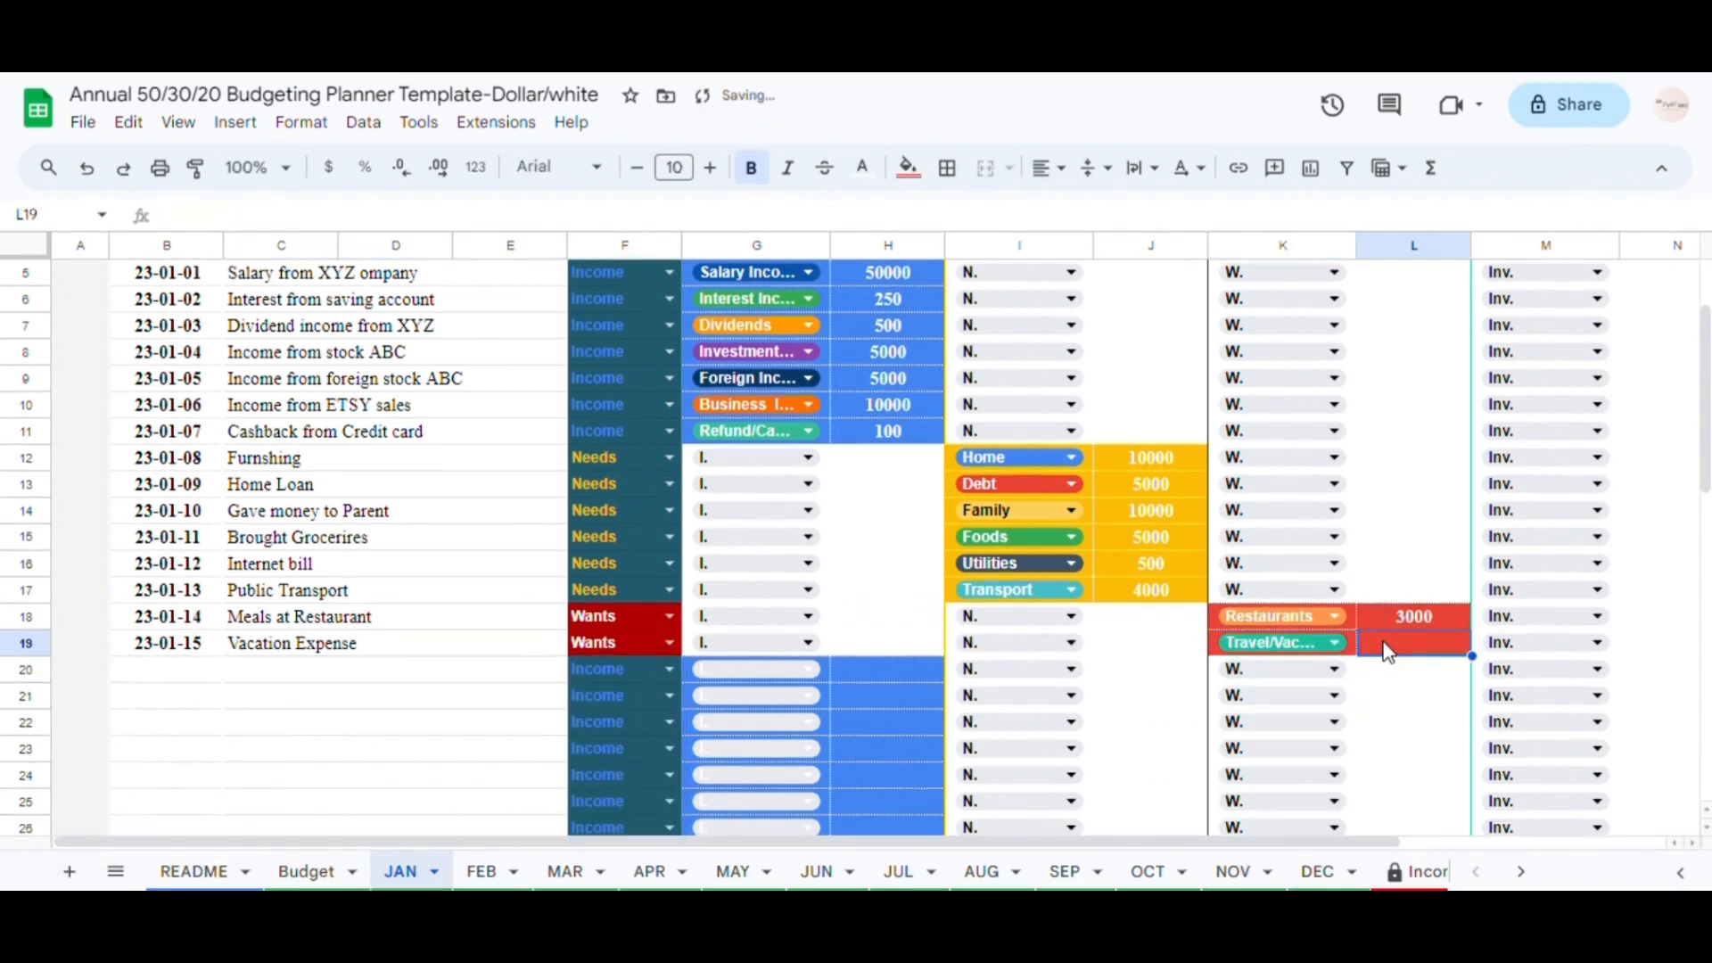
pyautogui.write('3000')
pyautogui.press('Return')
# - Record a 23-01-16 transaction "Watching Movie" of type Wants in the Entertainment category with an amount of 3000
pyautogui.doubleClick(165, 668)
pyautogui.click(110, 565)
pyautogui.doubleClick(286, 677)
pyautogui.write('Watching Movie')
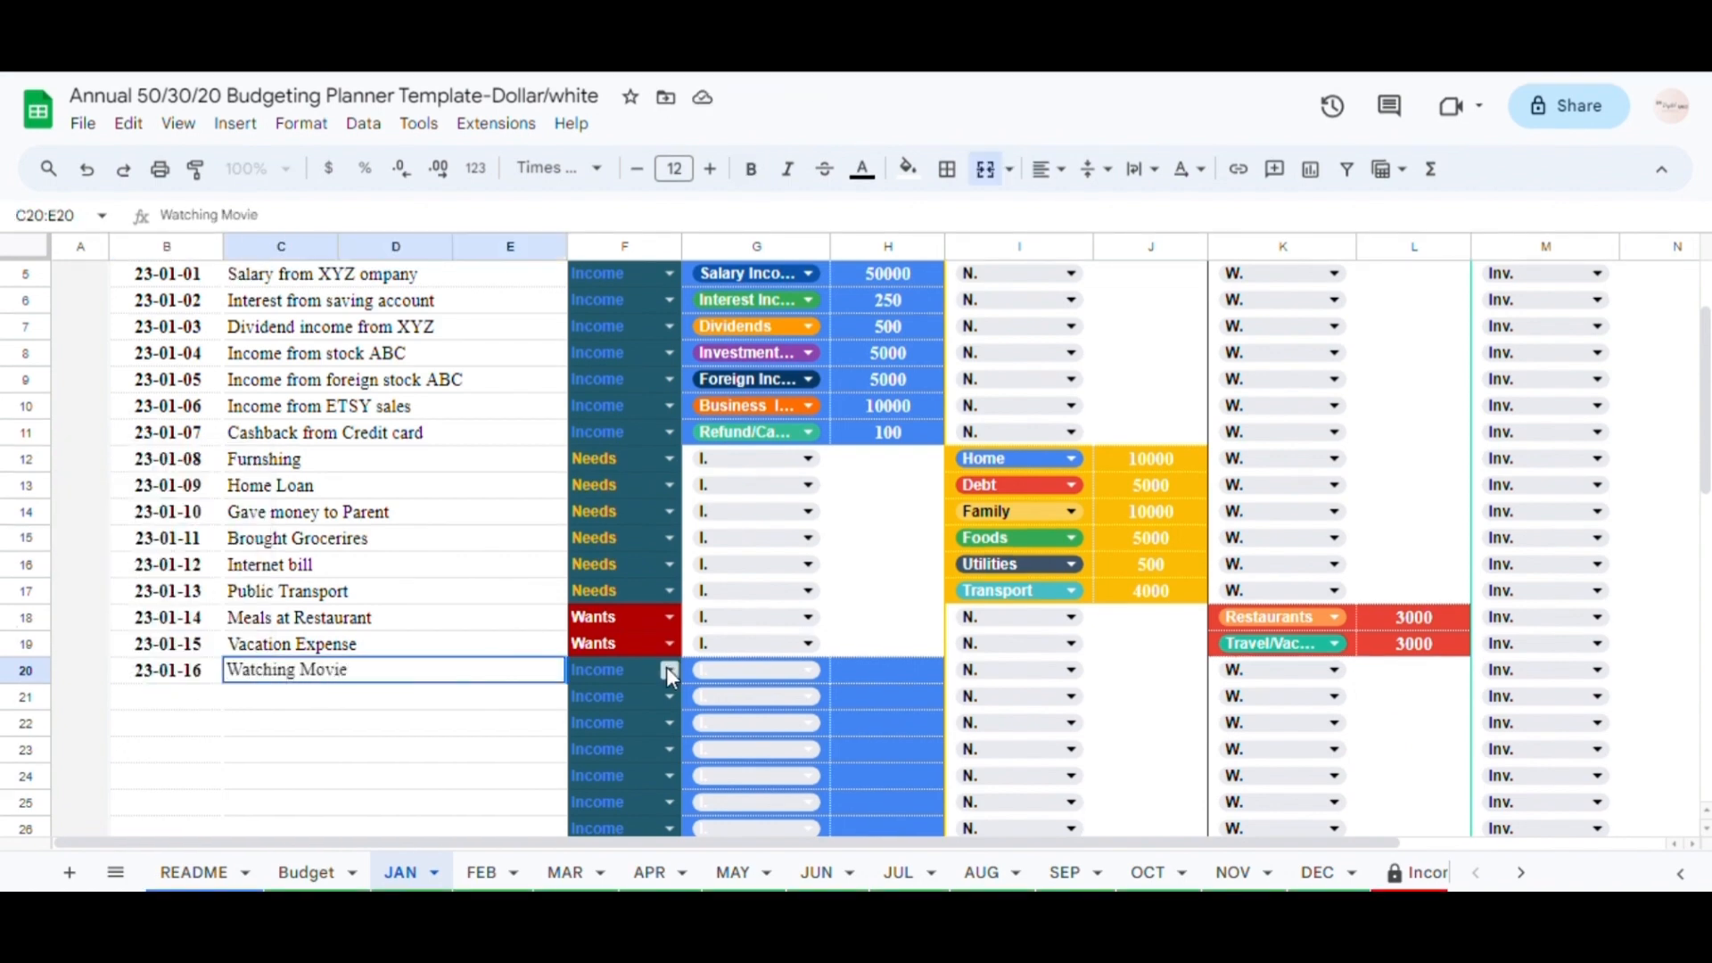
pyautogui.click(668, 670)
pyautogui.click(615, 758)
pyautogui.click(1335, 669)
pyautogui.click(1283, 785)
pyautogui.click(1413, 669)
pyautogui.write('3000')
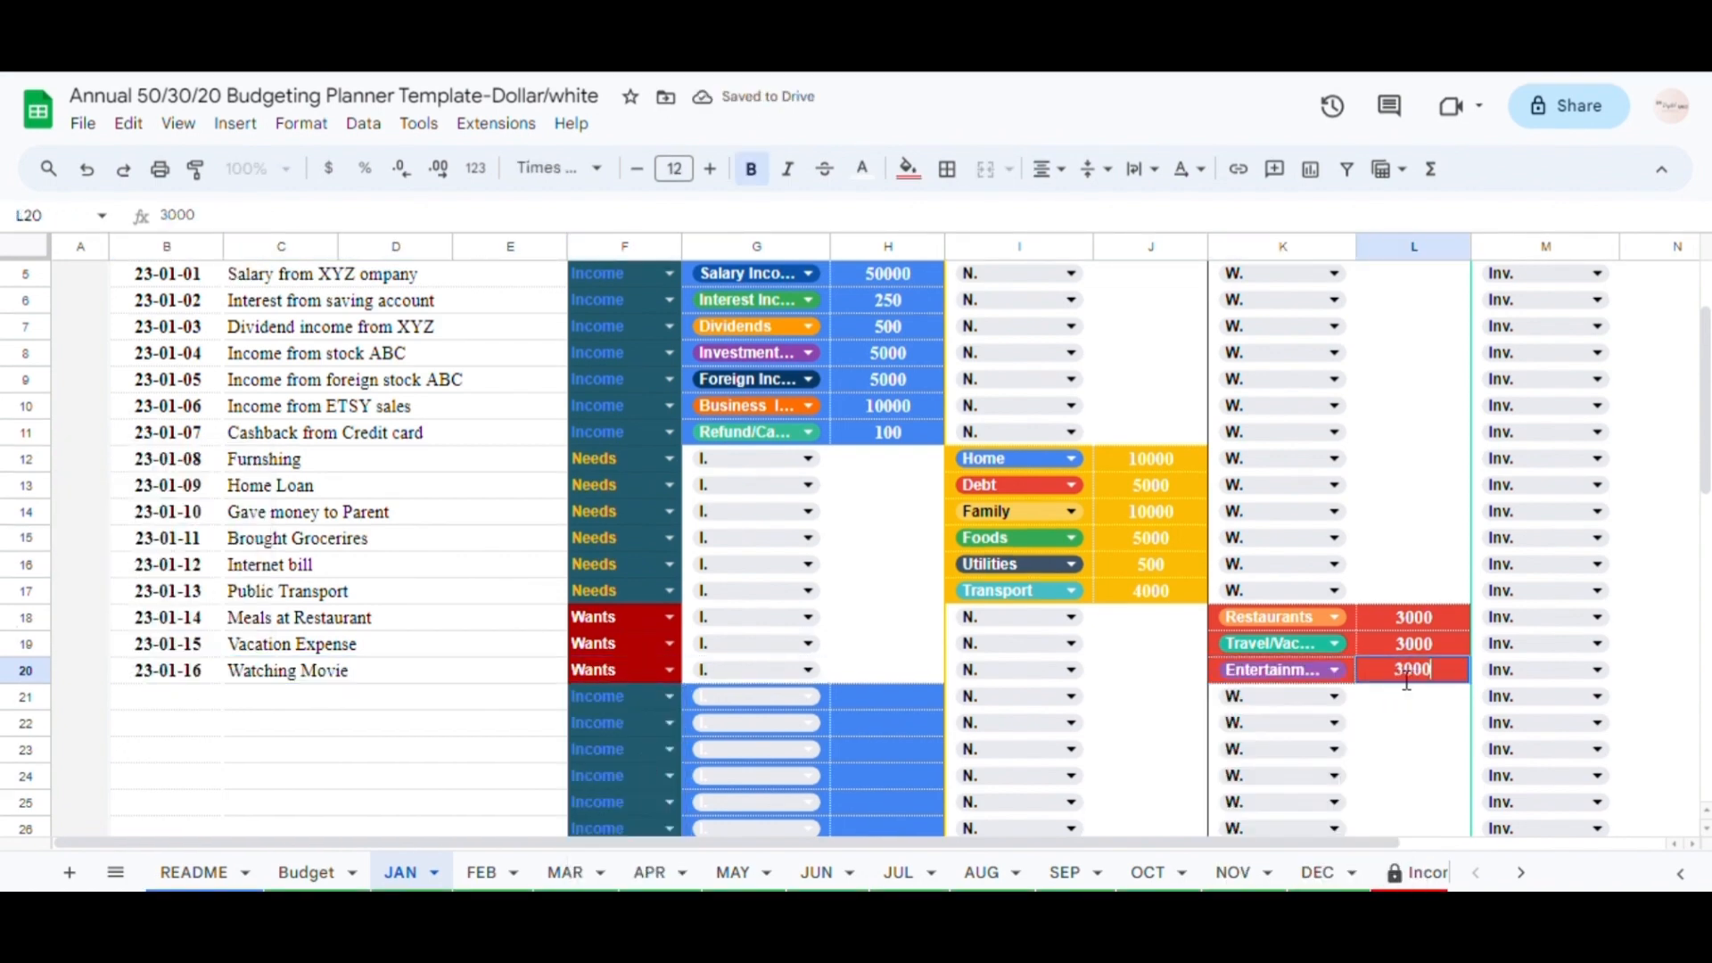
pyautogui.press('Return')
# - Record a 23-01-17 transaction "Shopping at Mall" of type Wants in the Shopping category with an amount of 3000
pyautogui.doubleClick(165, 697)
pyautogui.click(138, 596)
pyautogui.doubleClick(282, 700)
pyautogui.write('Shopping at Mall')
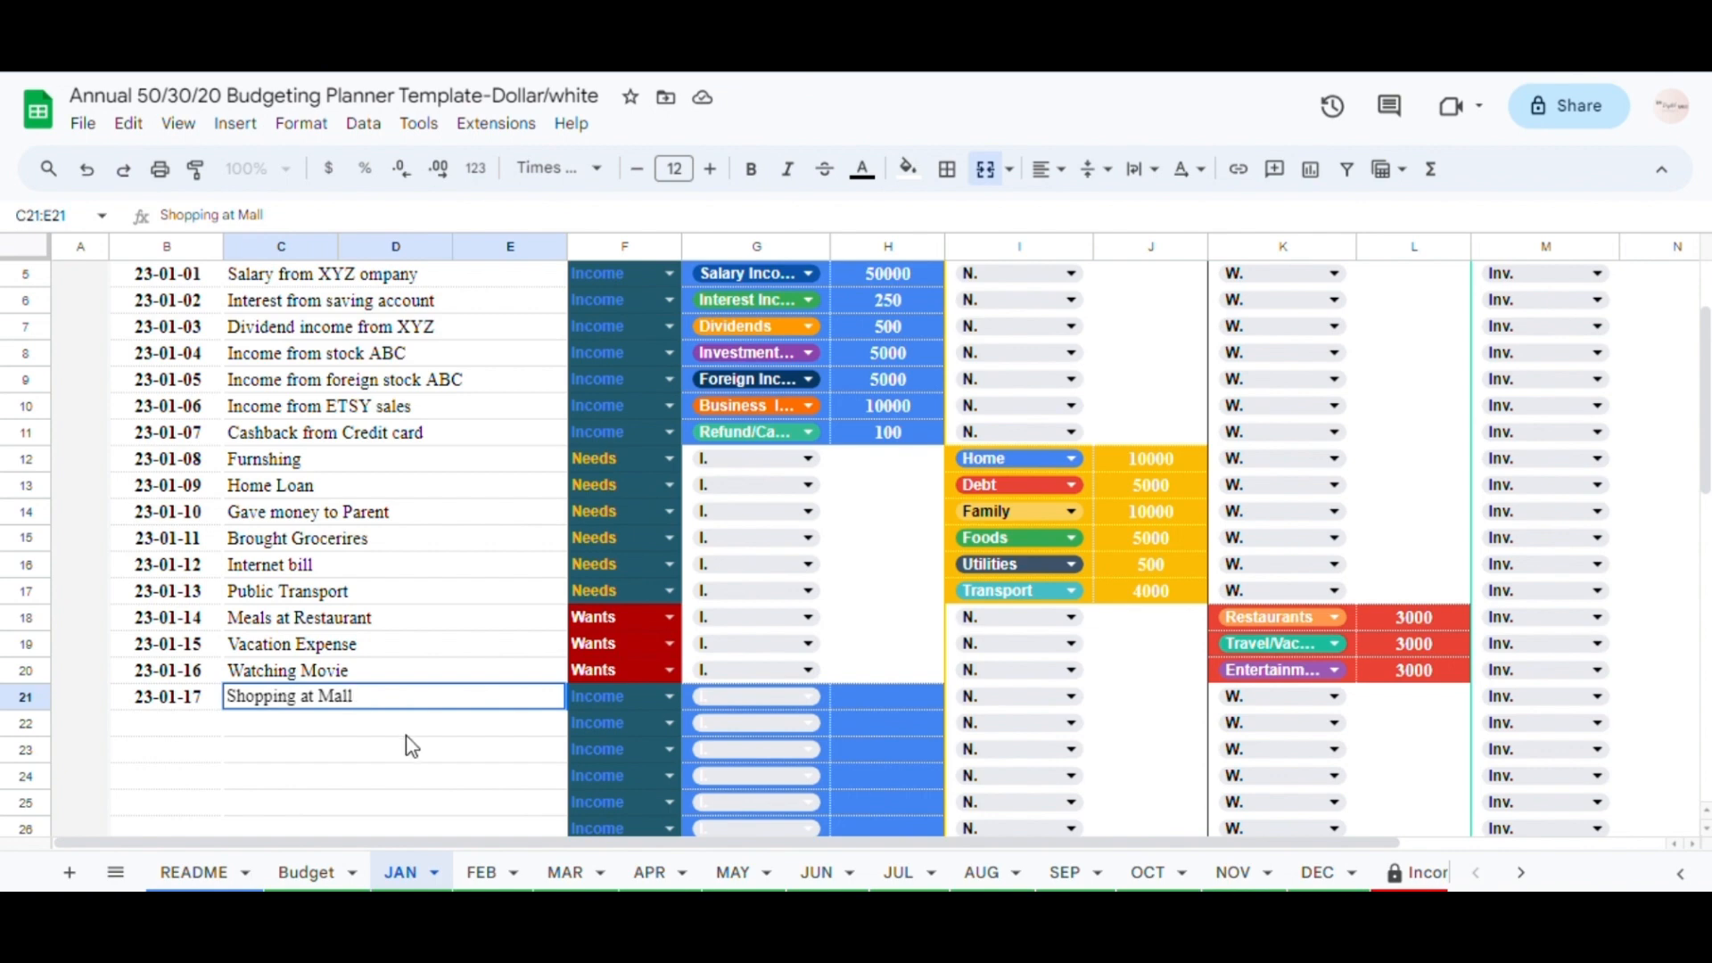
pyautogui.click(667, 696)
pyautogui.click(634, 605)
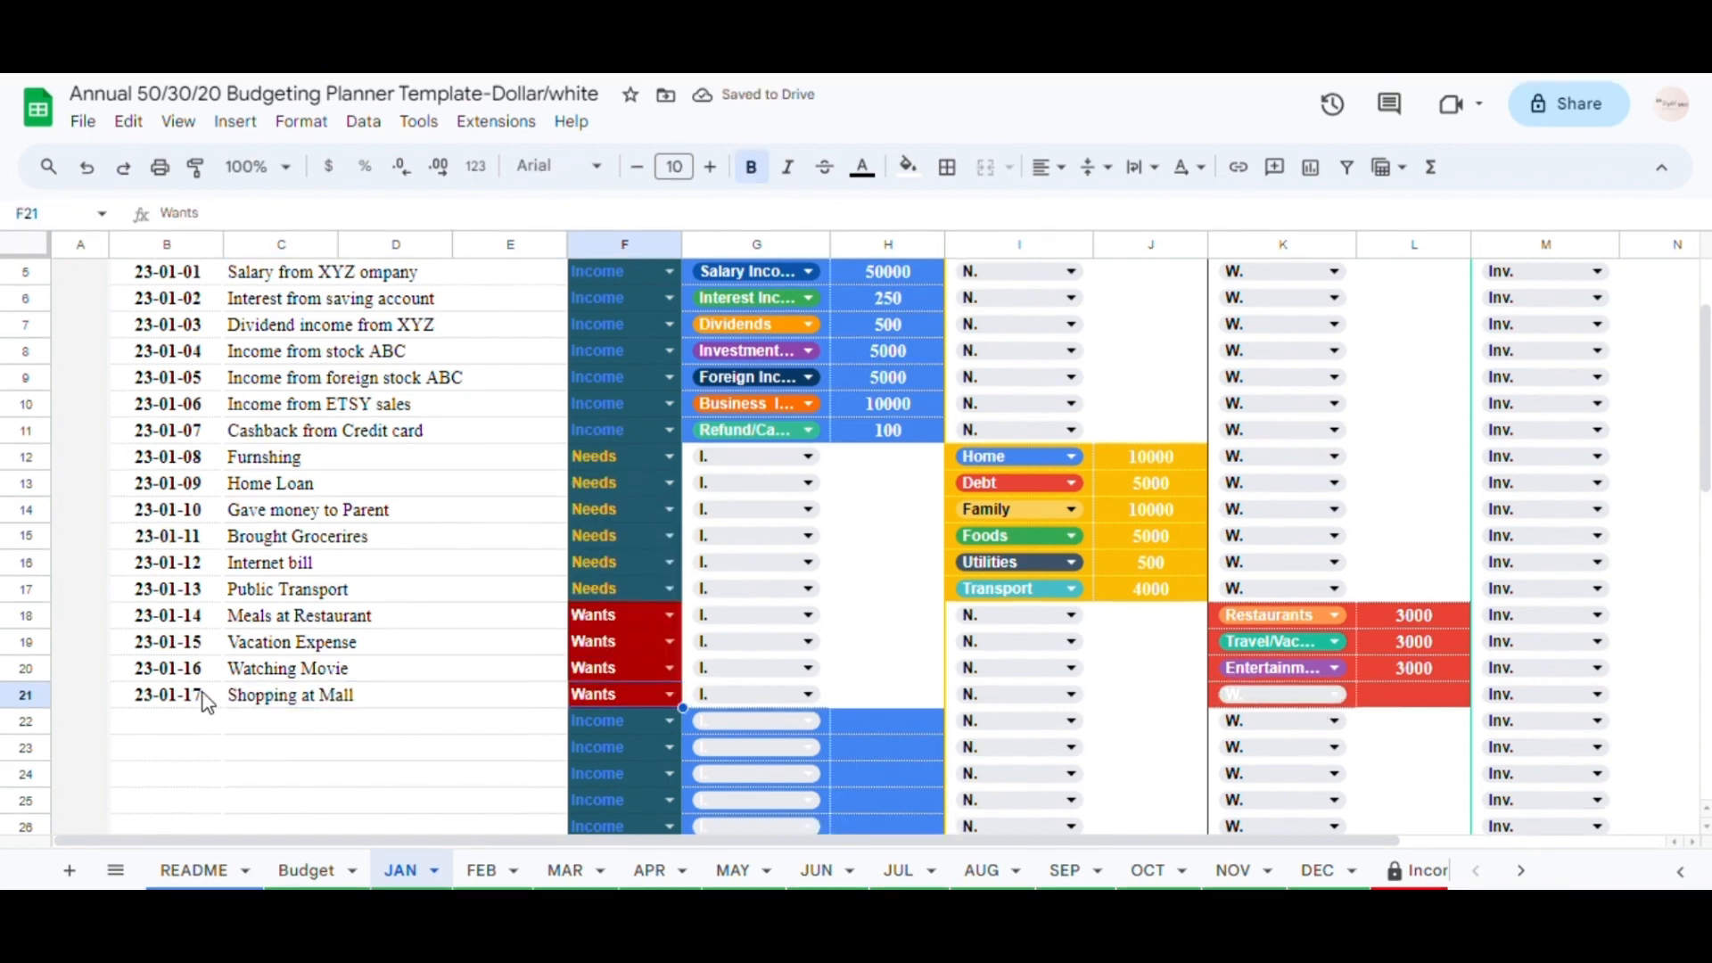
pyautogui.click(371, 703)
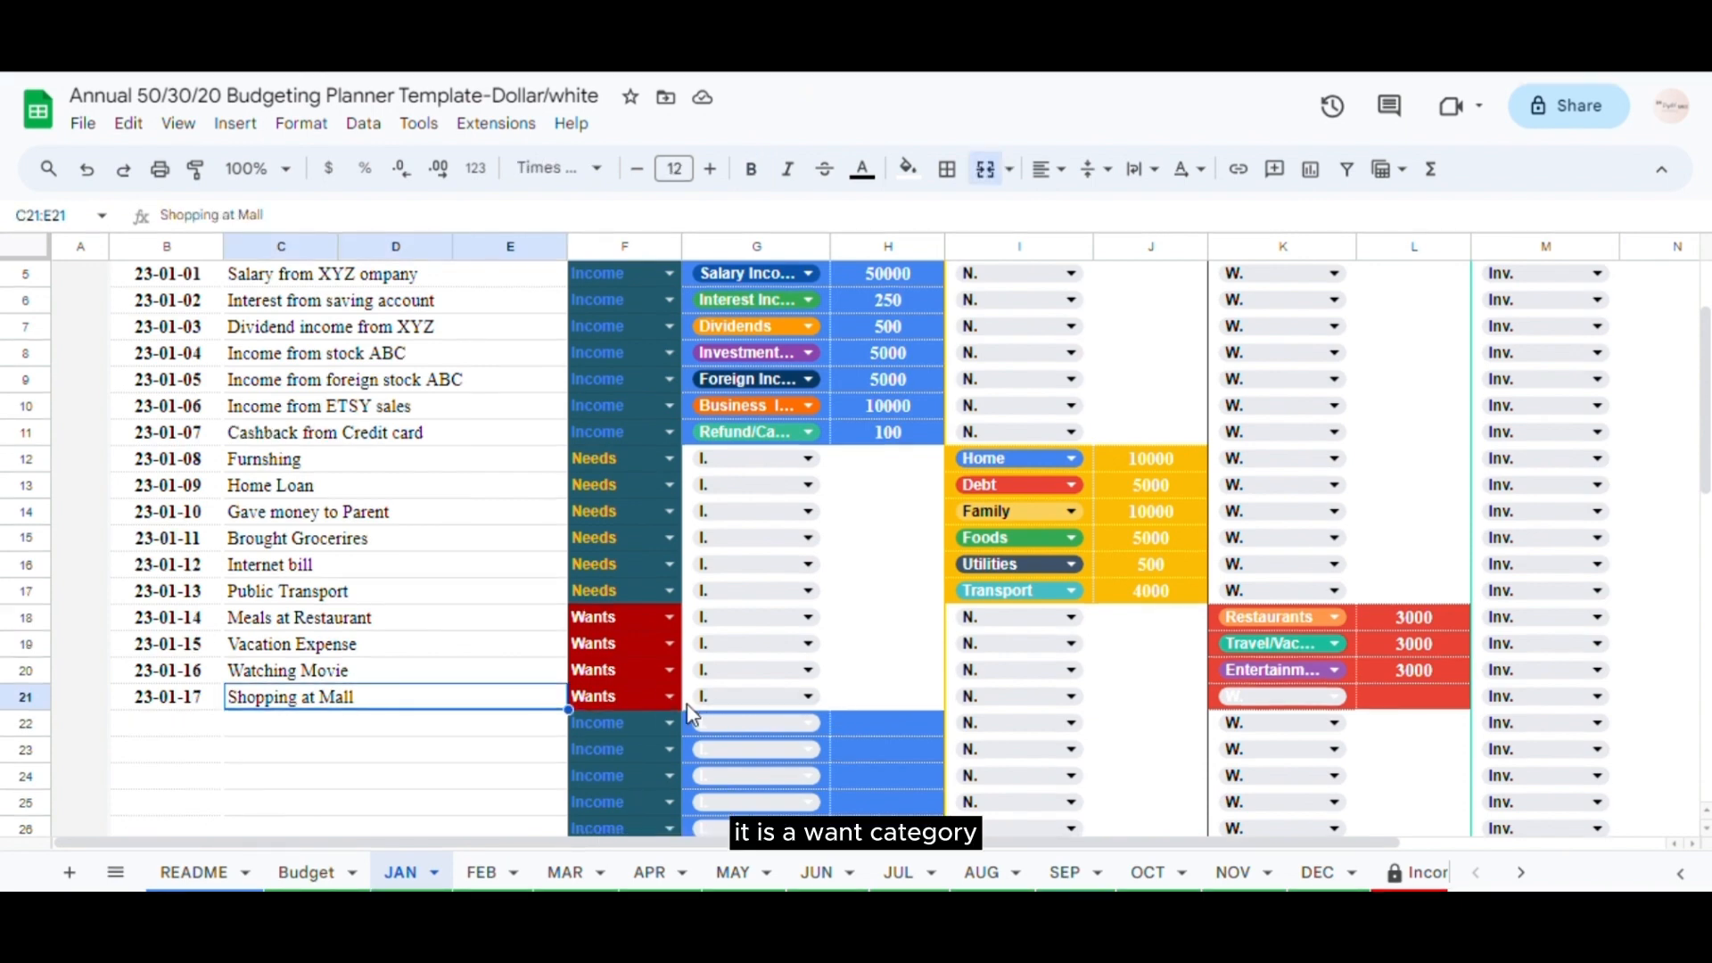
pyautogui.click(1323, 699)
pyautogui.click(1328, 700)
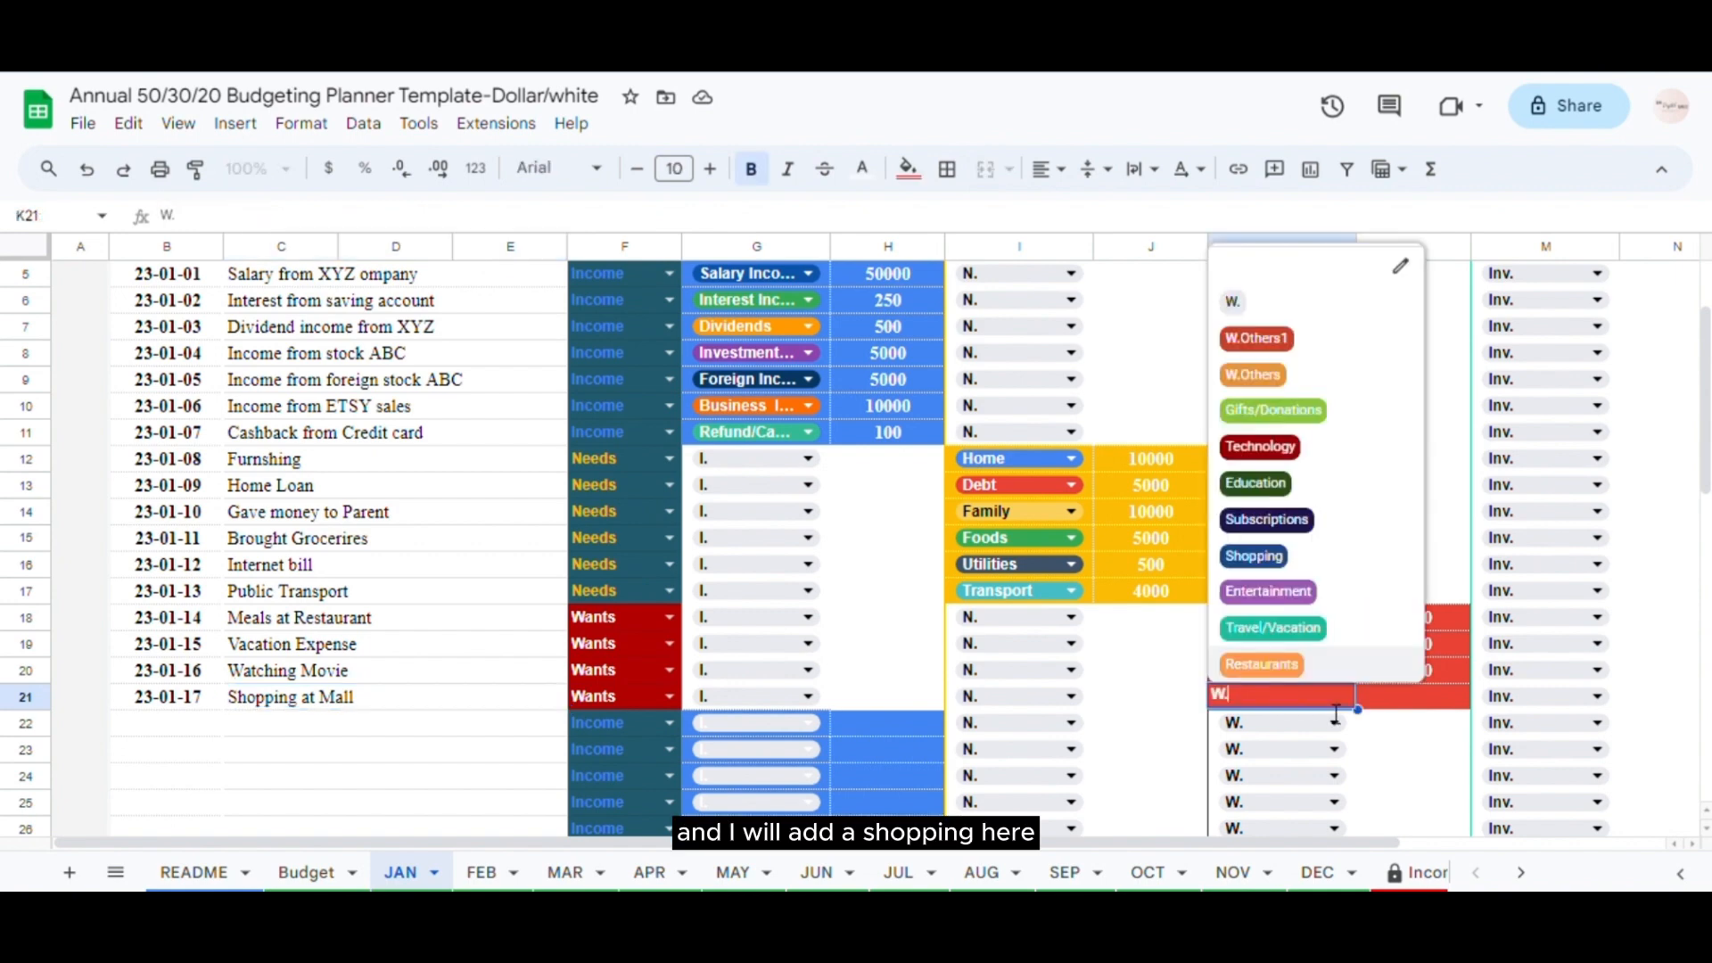
pyautogui.click(1254, 556)
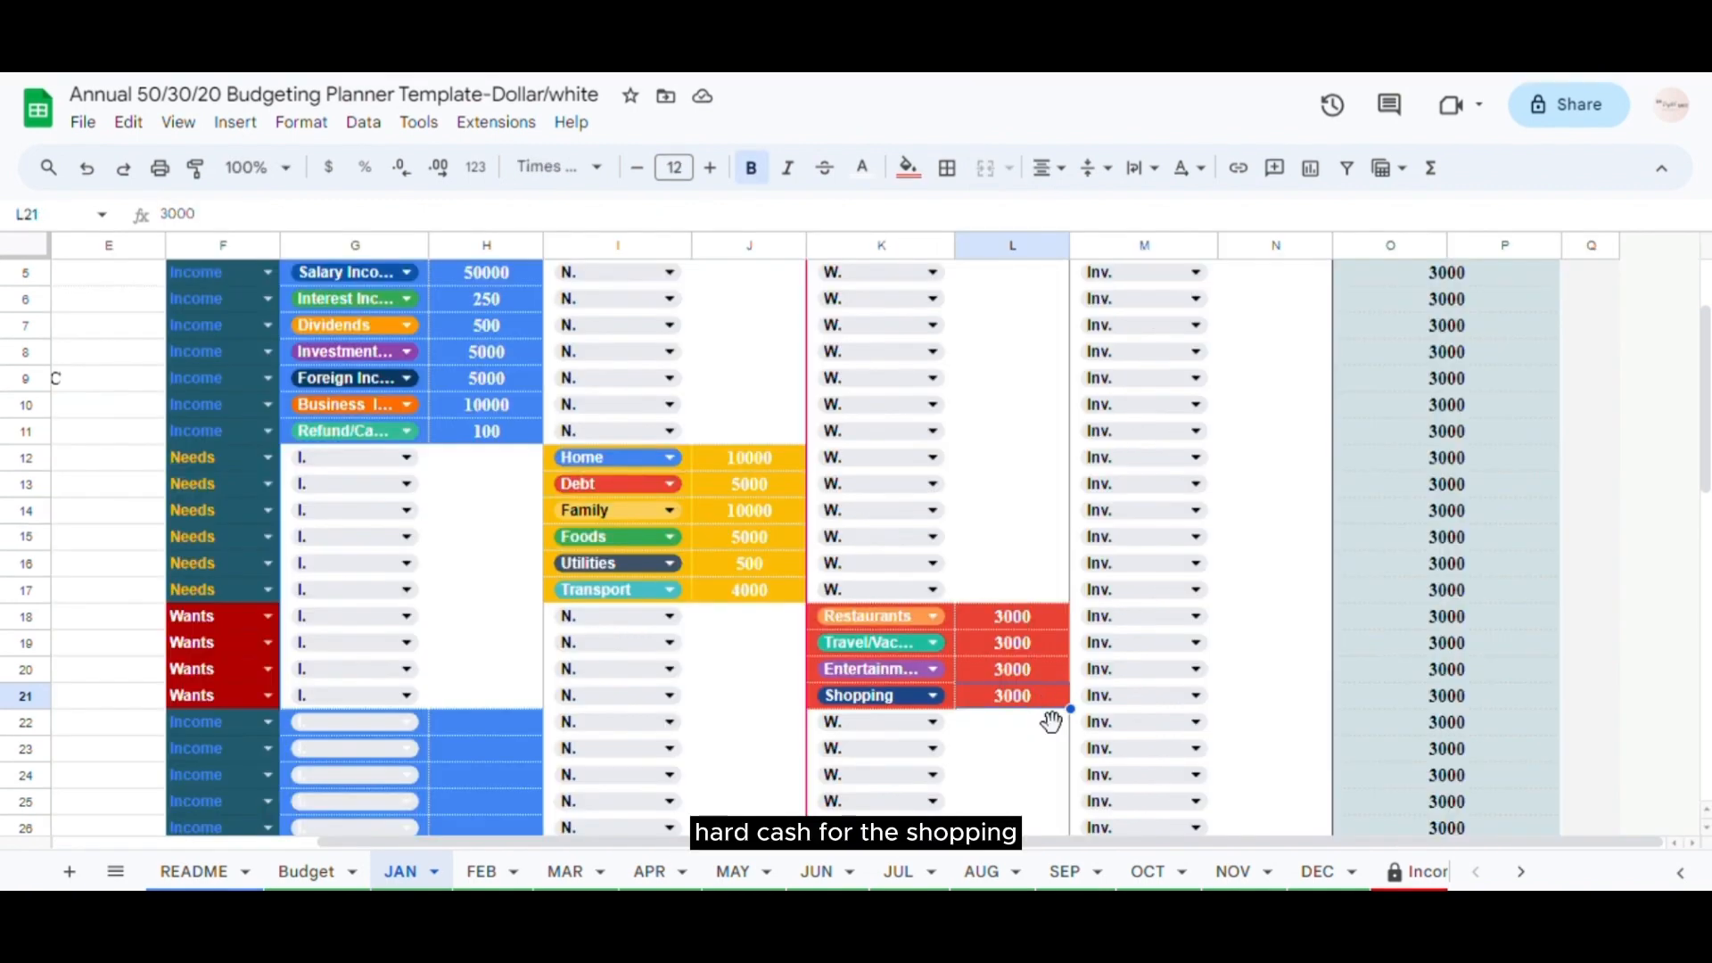
# - Deduct the shopping payment from the cash column in row 21 with the formula =3000-3000
pyautogui.click(1412, 702)
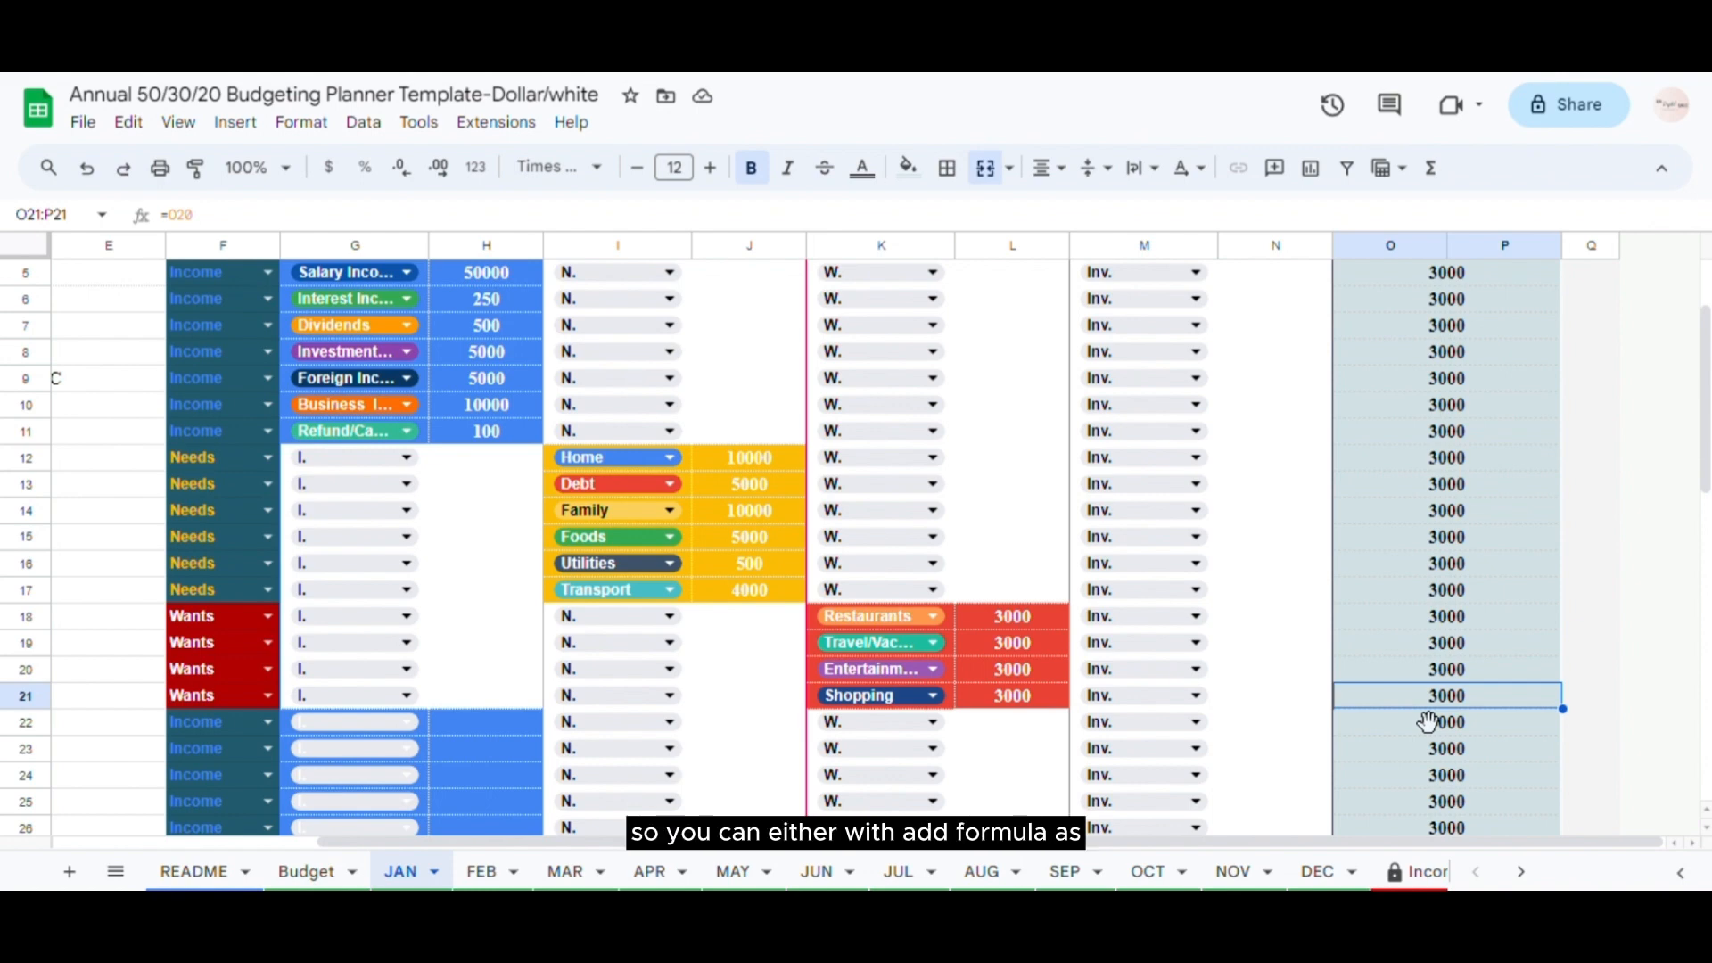
pyautogui.write('=')
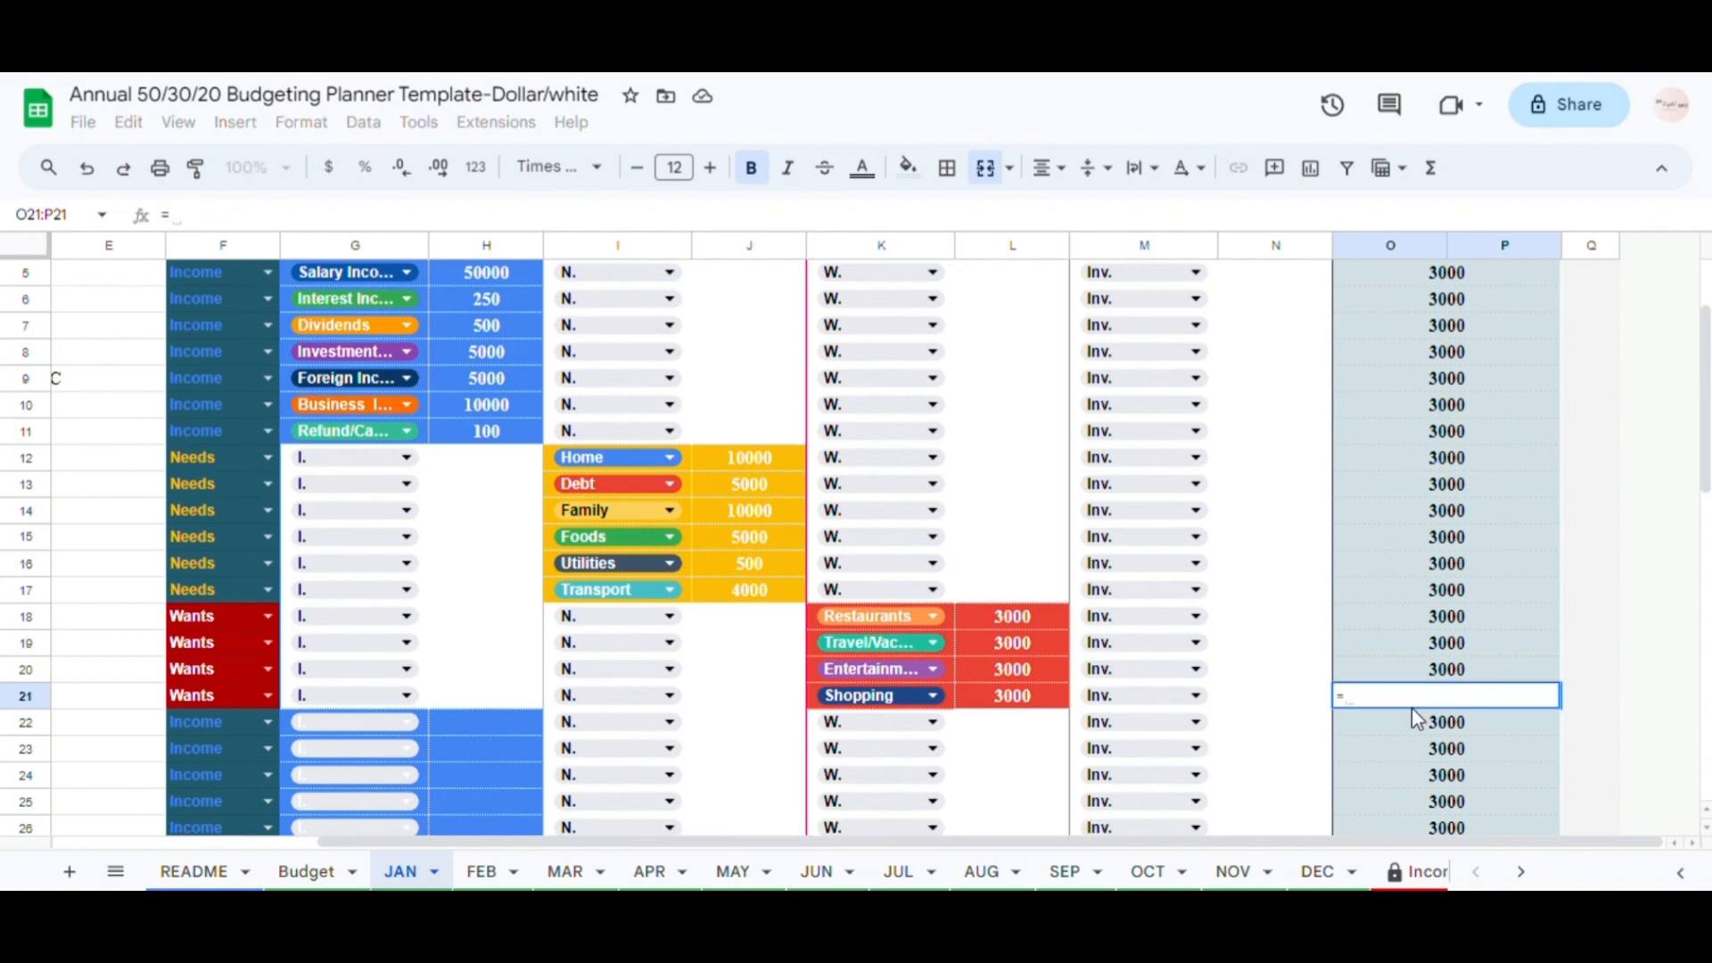
pyautogui.write('3000')
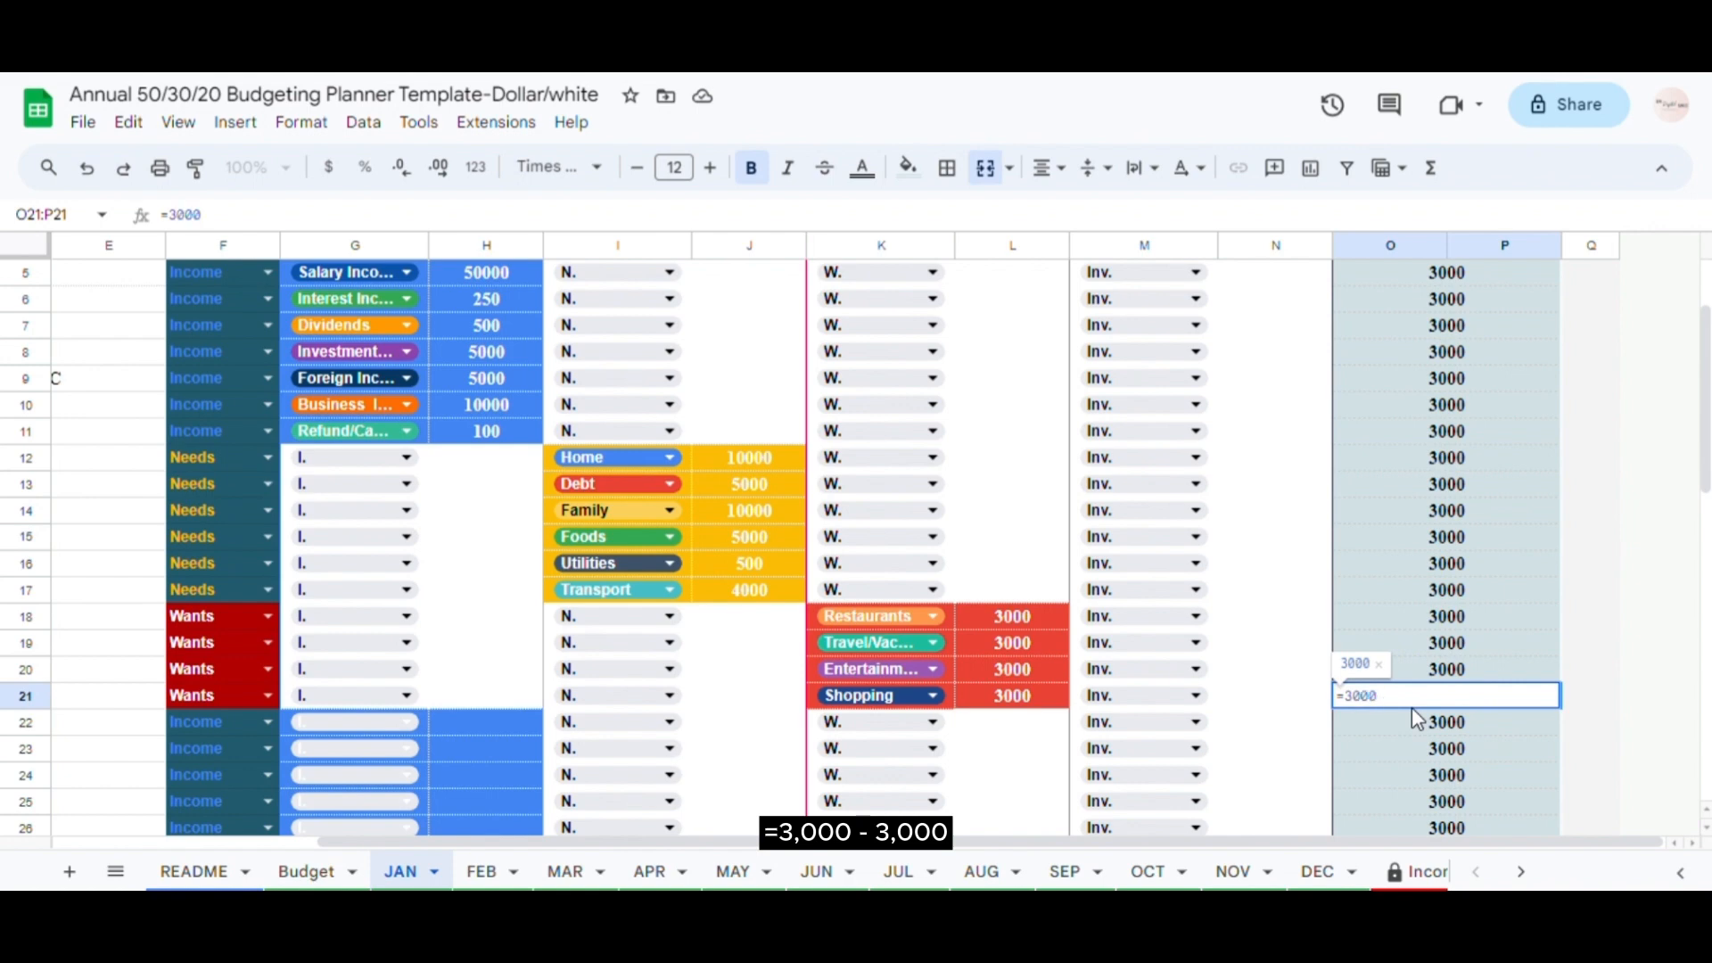
pyautogui.write('-3000')
pyautogui.press('Return')
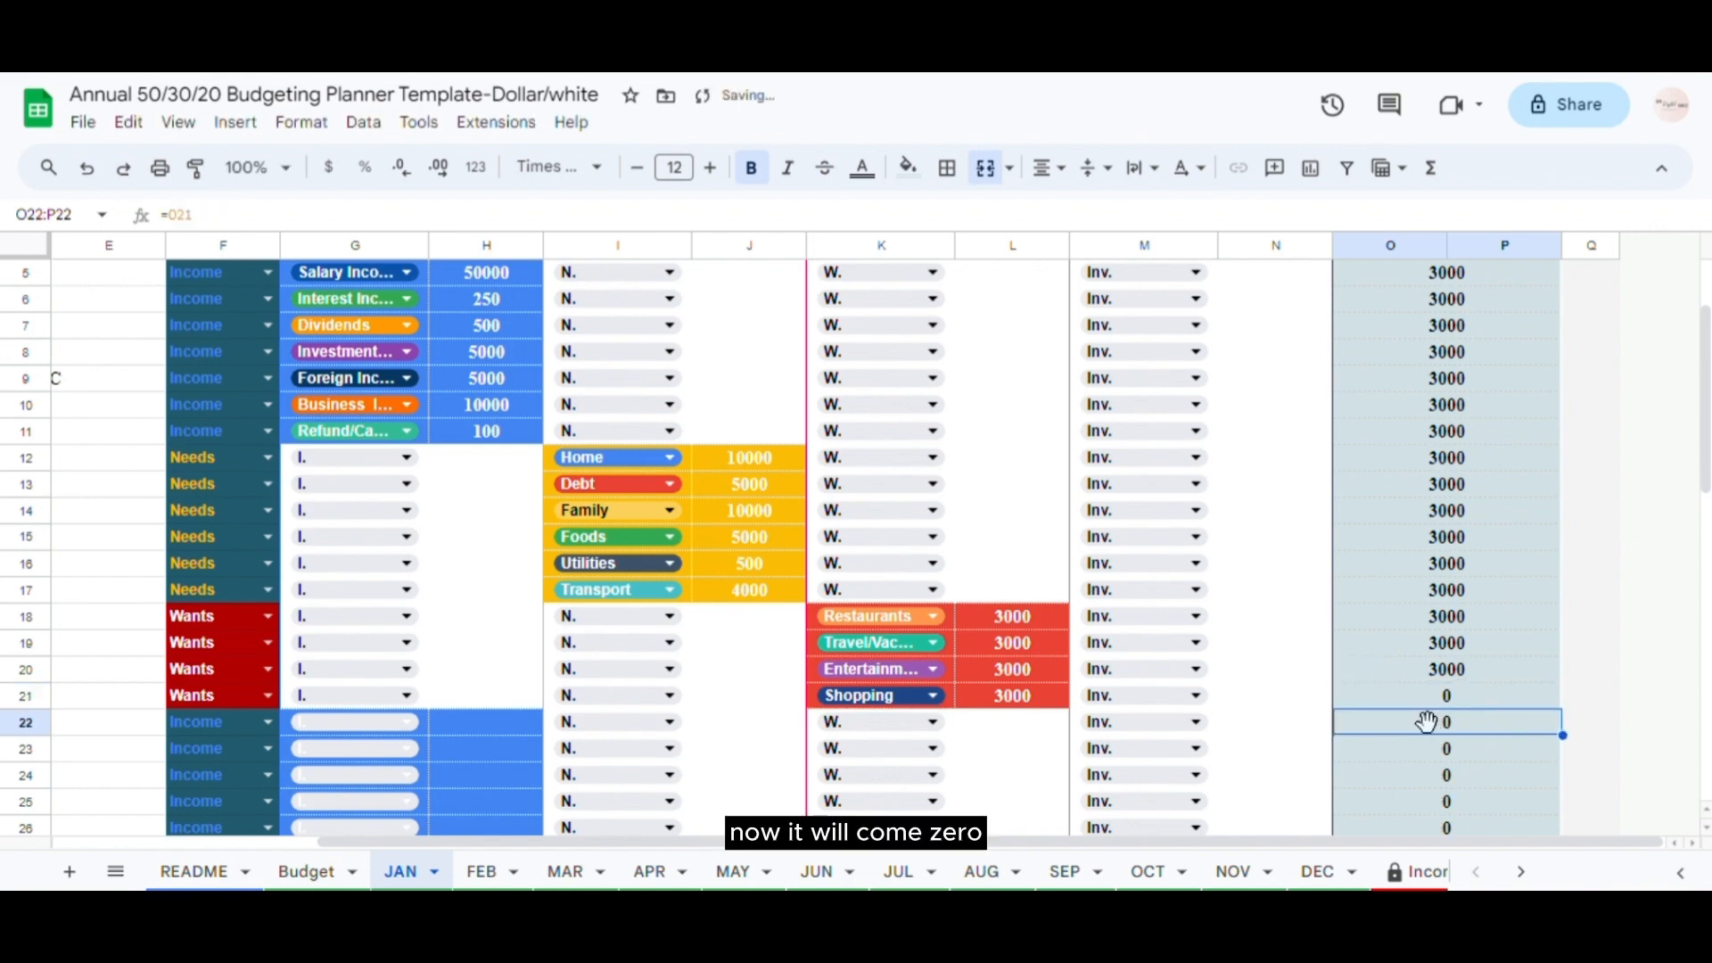
# - Record a 23-01-18 transaction "Netflix Subscription" of type Wants in the Subscriptions category with an amount of 500
pyautogui.moveTo(1269, 842); pyautogui.dragTo(1006, 848)
pyautogui.doubleClick(141, 721)
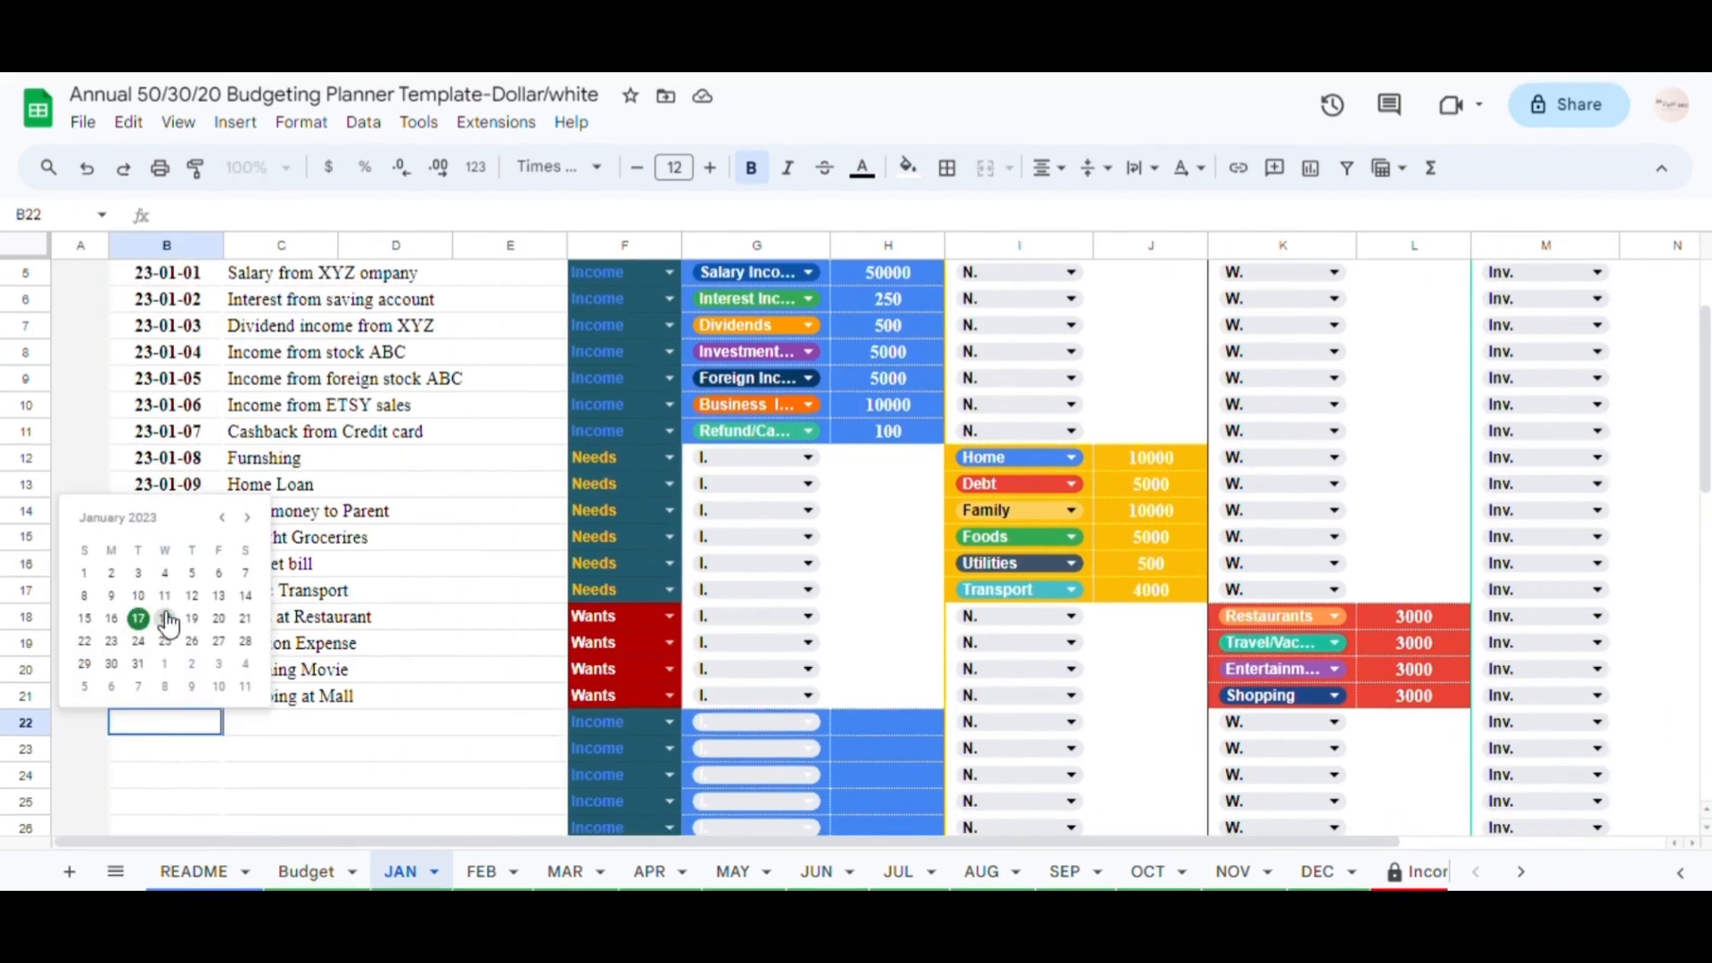
pyautogui.click(161, 614)
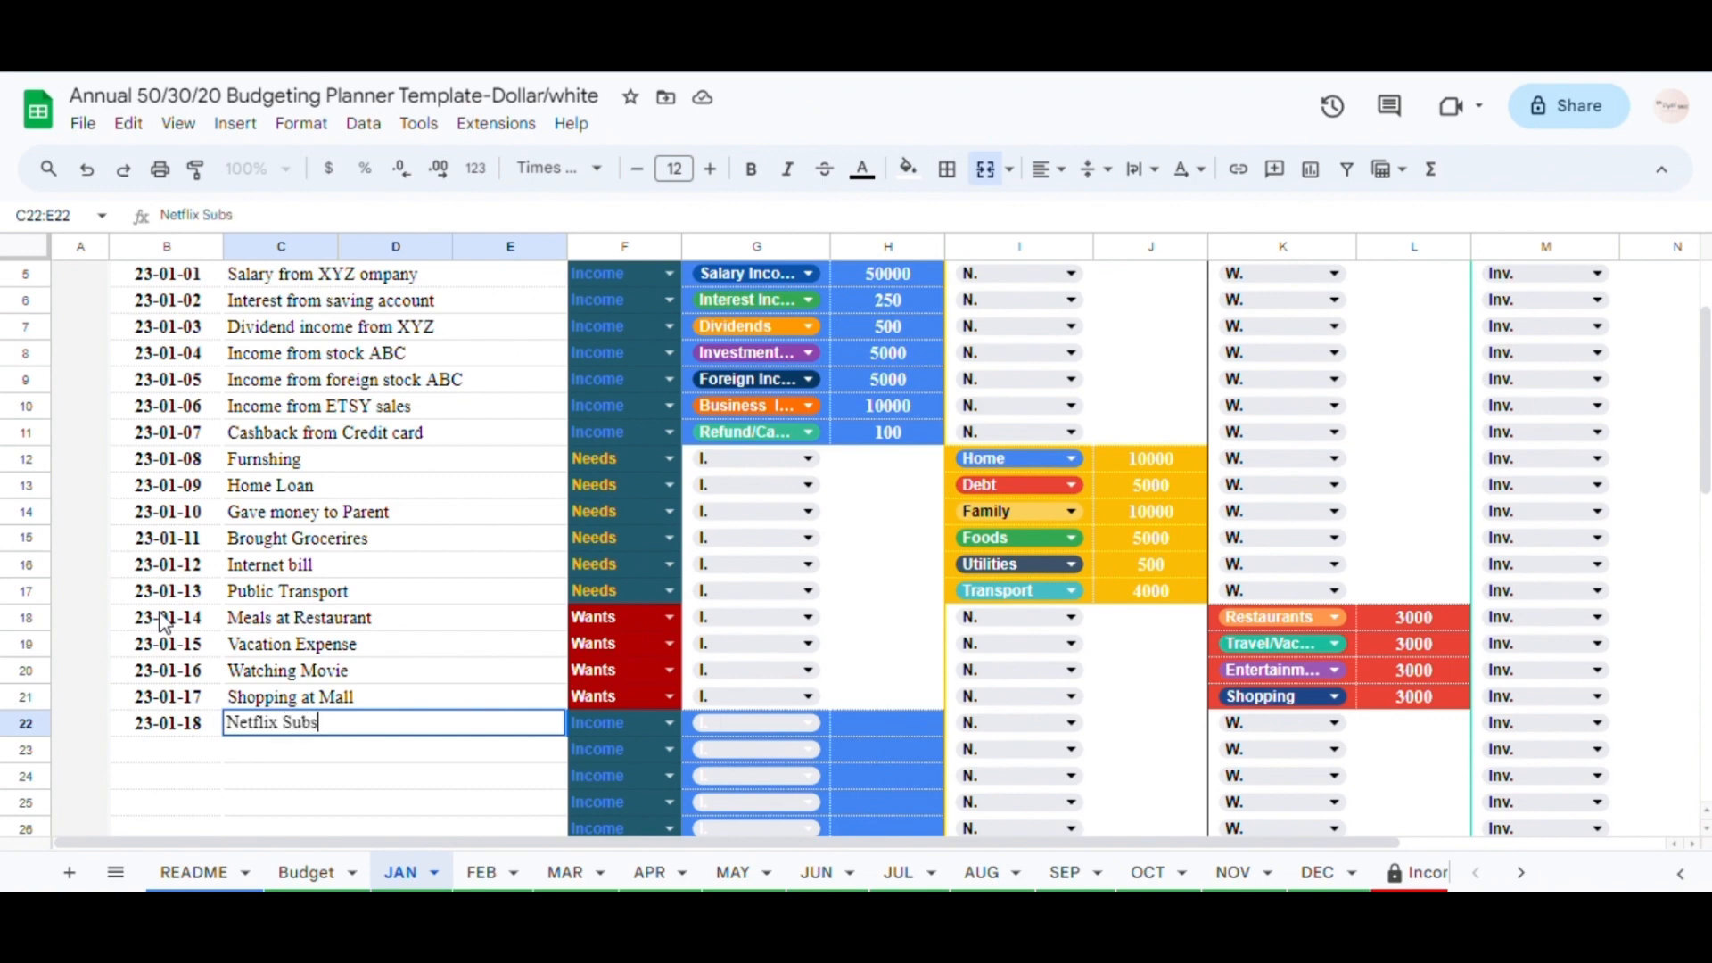
pyautogui.click(668, 723)
pyautogui.click(608, 598)
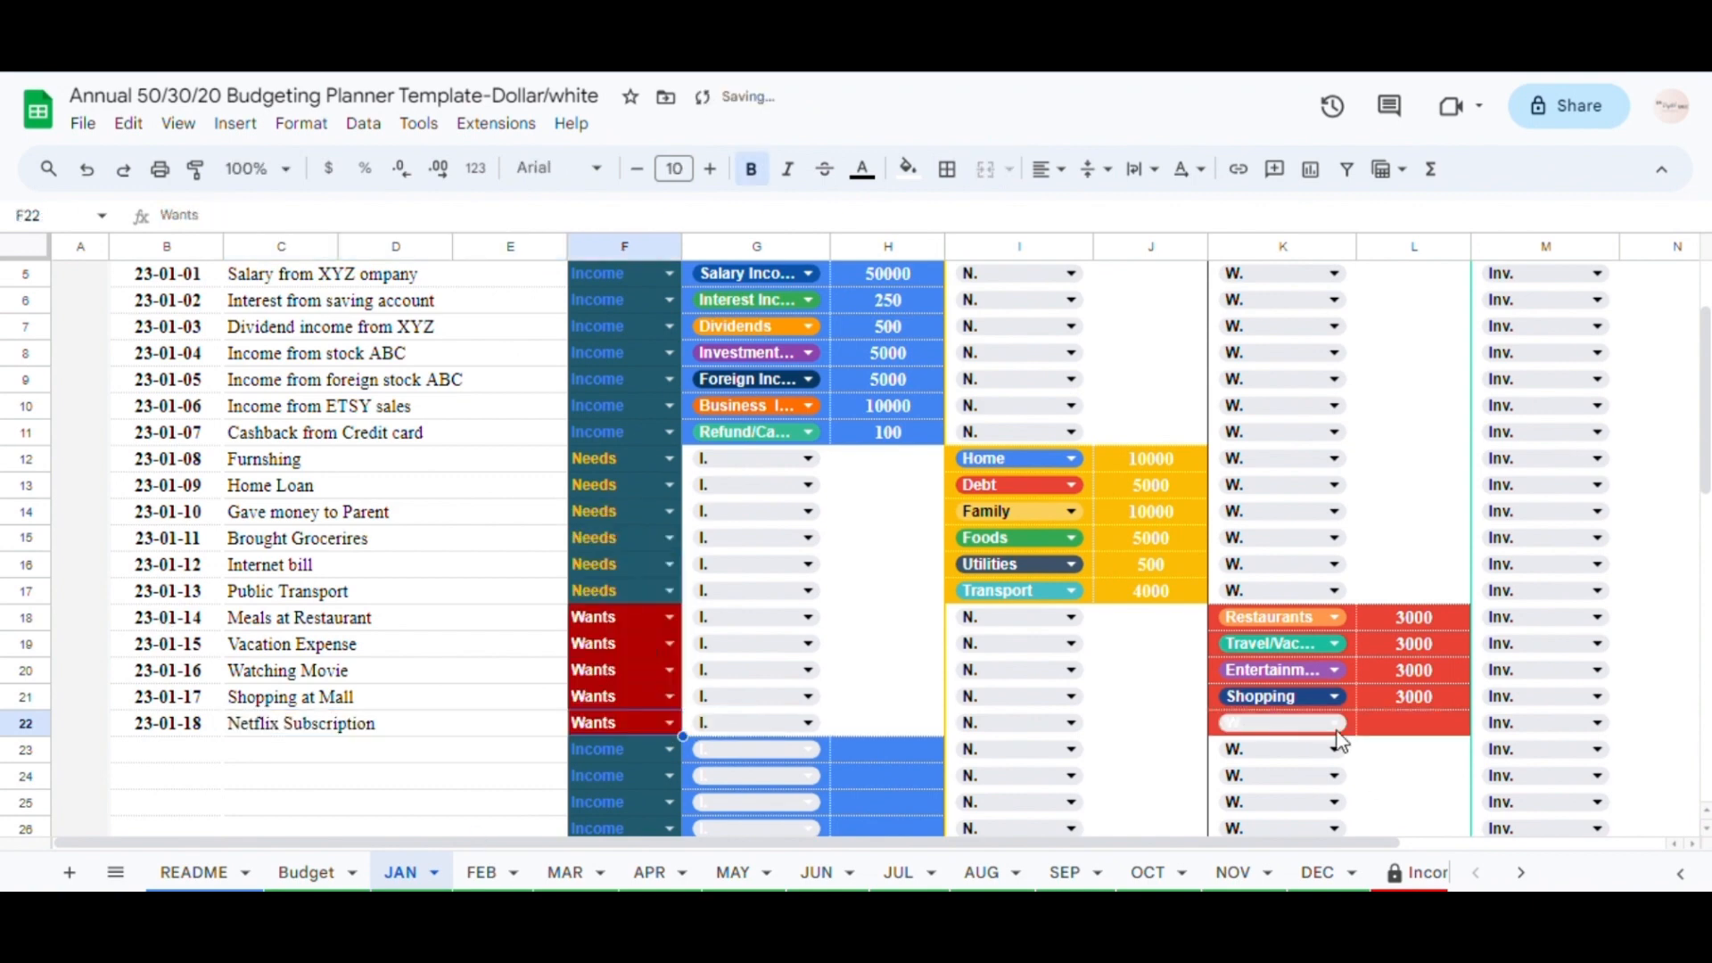
pyautogui.click(1335, 723)
pyautogui.click(1280, 513)
pyautogui.click(1377, 727)
pyautogui.write('500')
pyautogui.press('Return')
# - Record a 23-01-19 transaction "Tution Fess" of type Wants in the Education category with an amount of 500
pyautogui.doubleClick(156, 749)
pyautogui.click(192, 641)
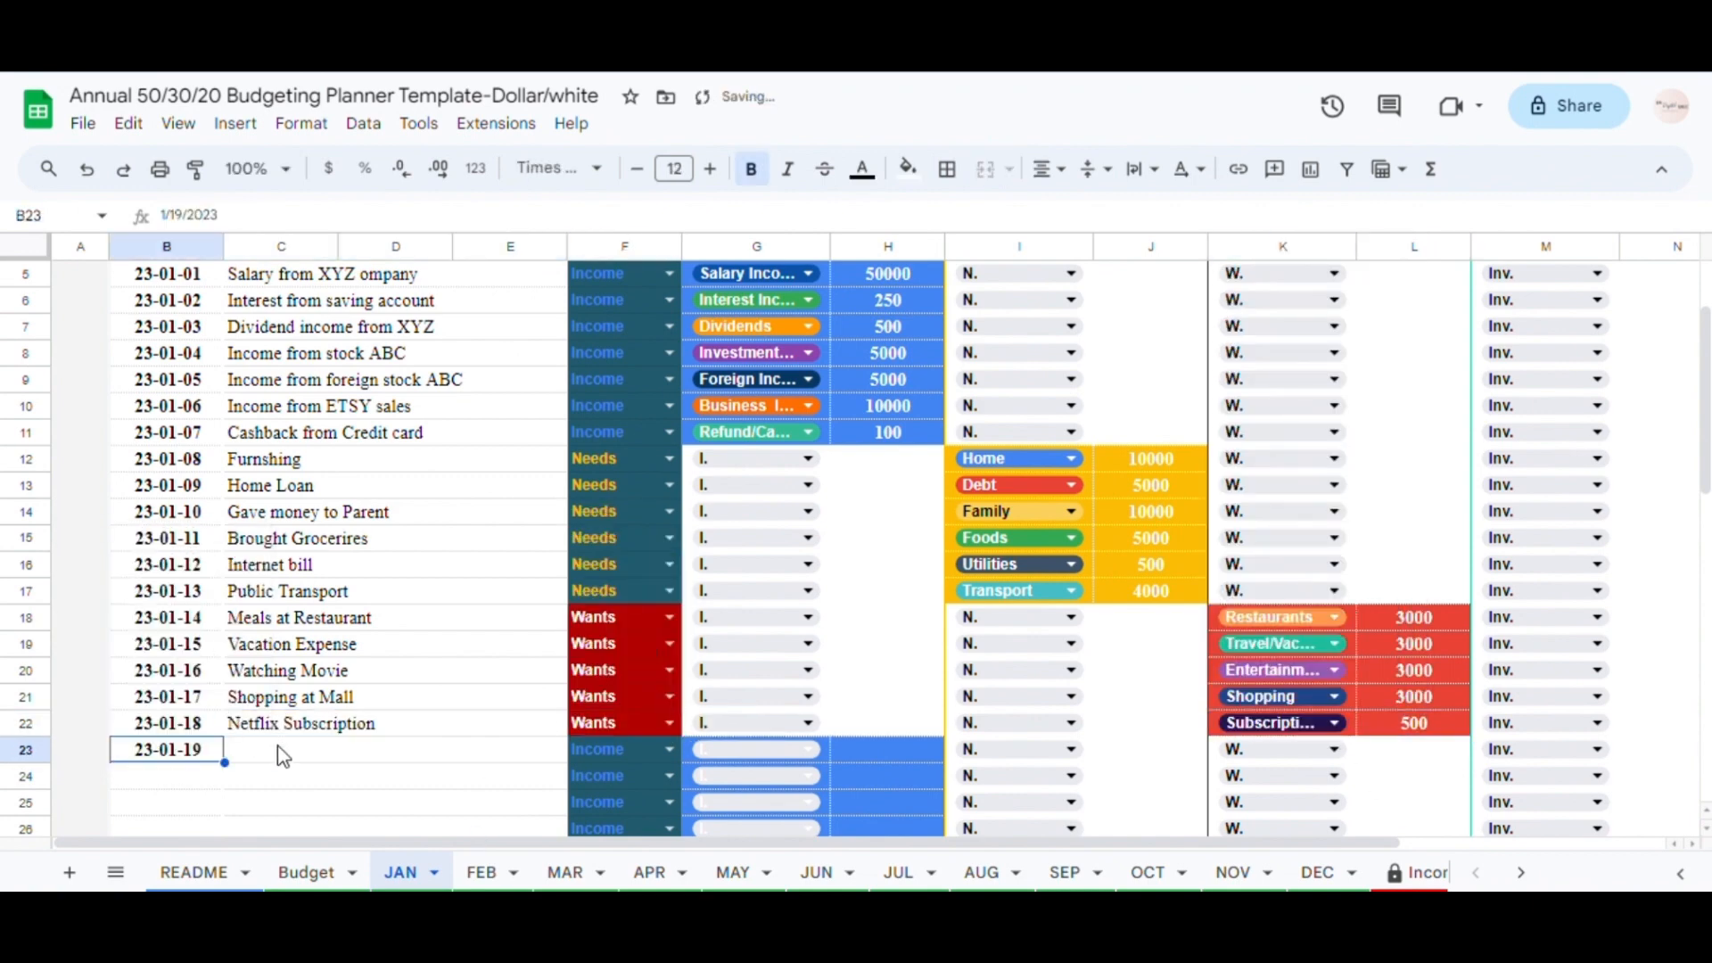
pyautogui.click(281, 749)
pyautogui.write('Tutu')
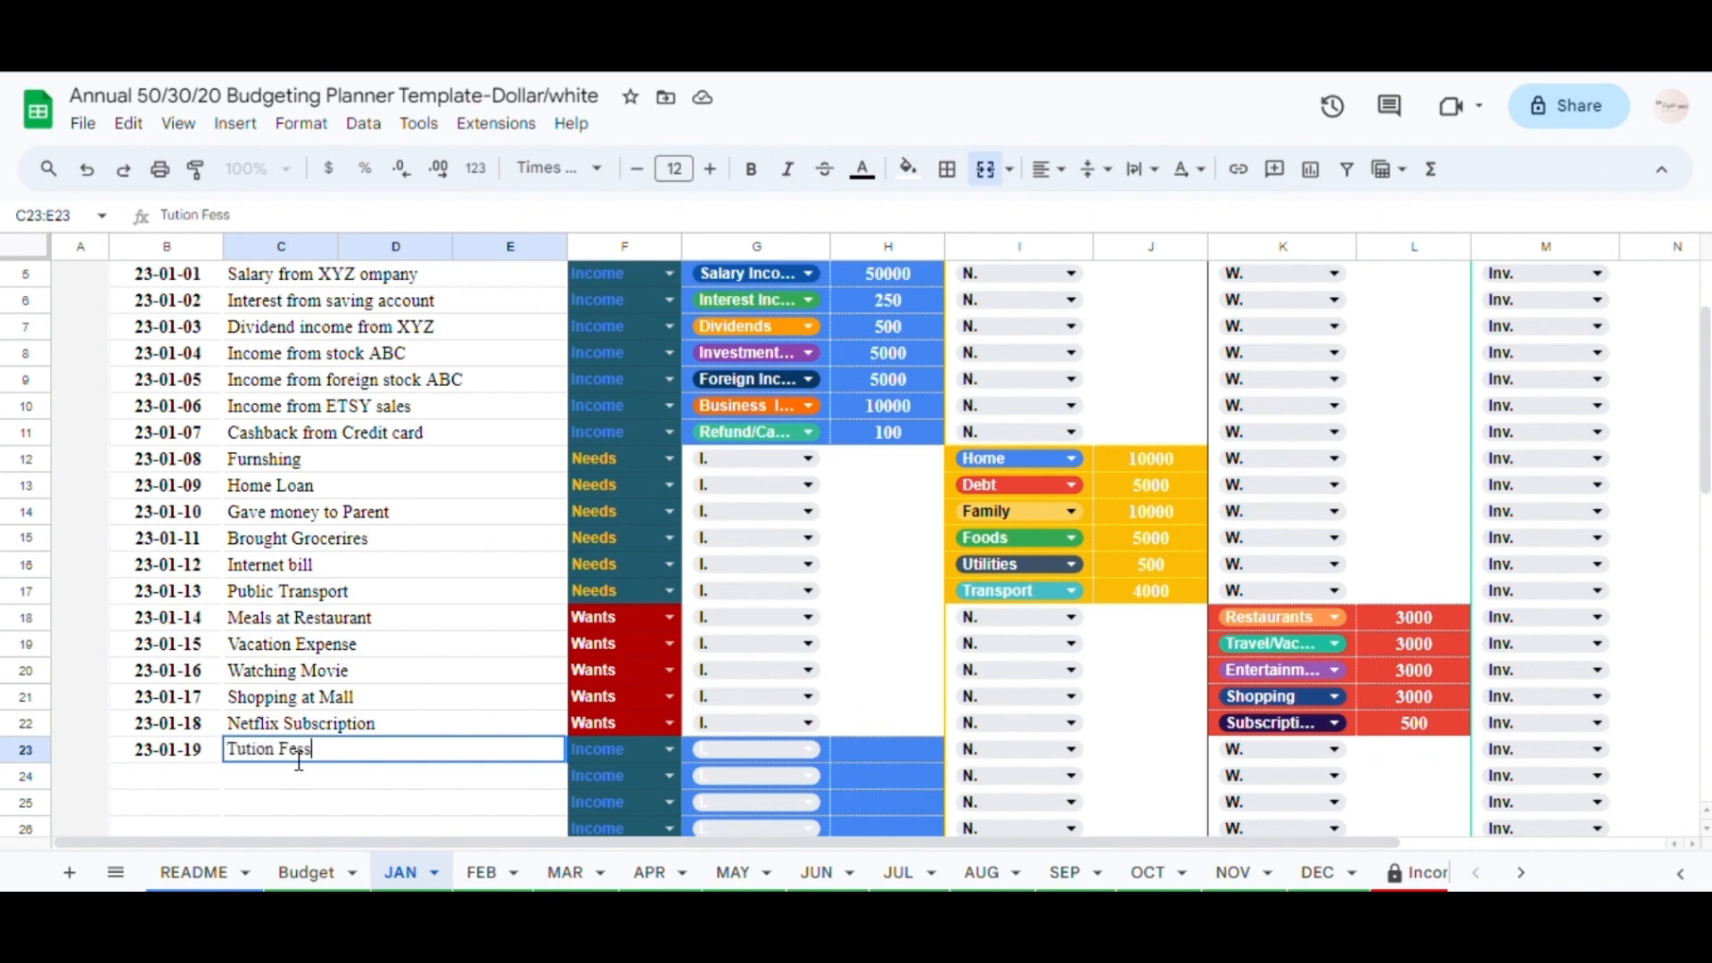
pyautogui.press('Tab')
pyautogui.click(667, 749)
pyautogui.click(635, 660)
pyautogui.click(1335, 749)
pyautogui.click(1268, 539)
pyautogui.click(1434, 756)
pyautogui.write('500')
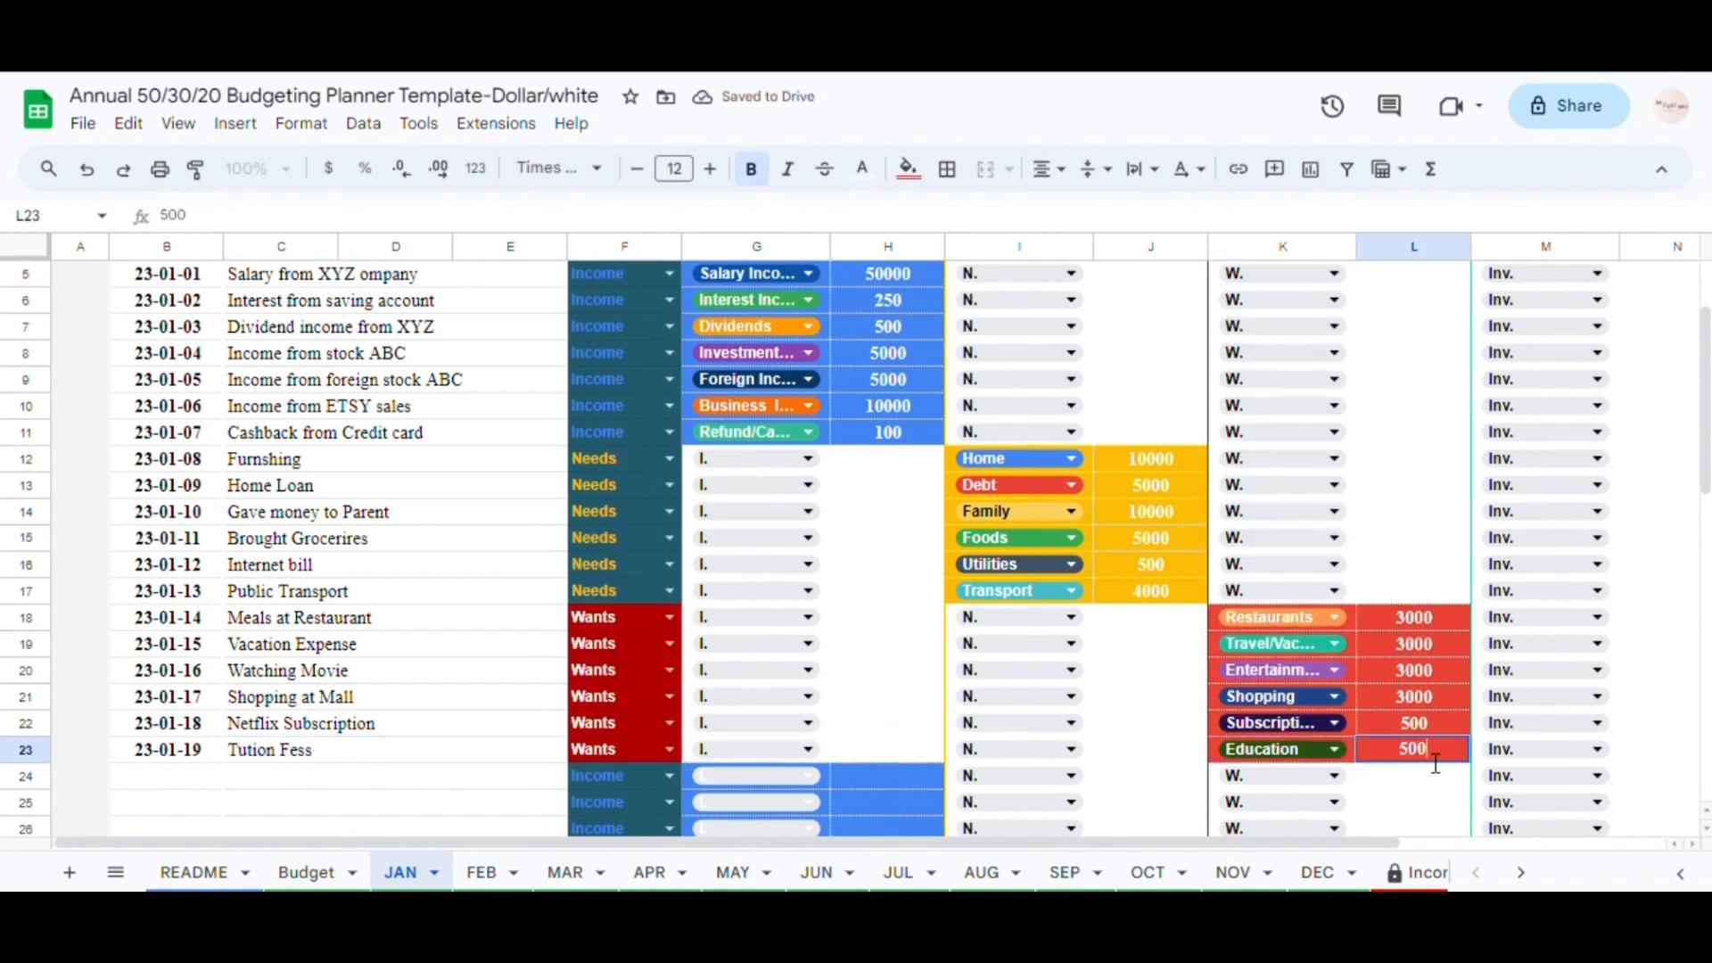
pyautogui.press('Return')
# - Record a 23-01-20 transaction "Hardware Purchase: Mouse" of type Wants in the Technology category with an amount of 400
pyautogui.click(268, 783)
pyautogui.write('Hardware')
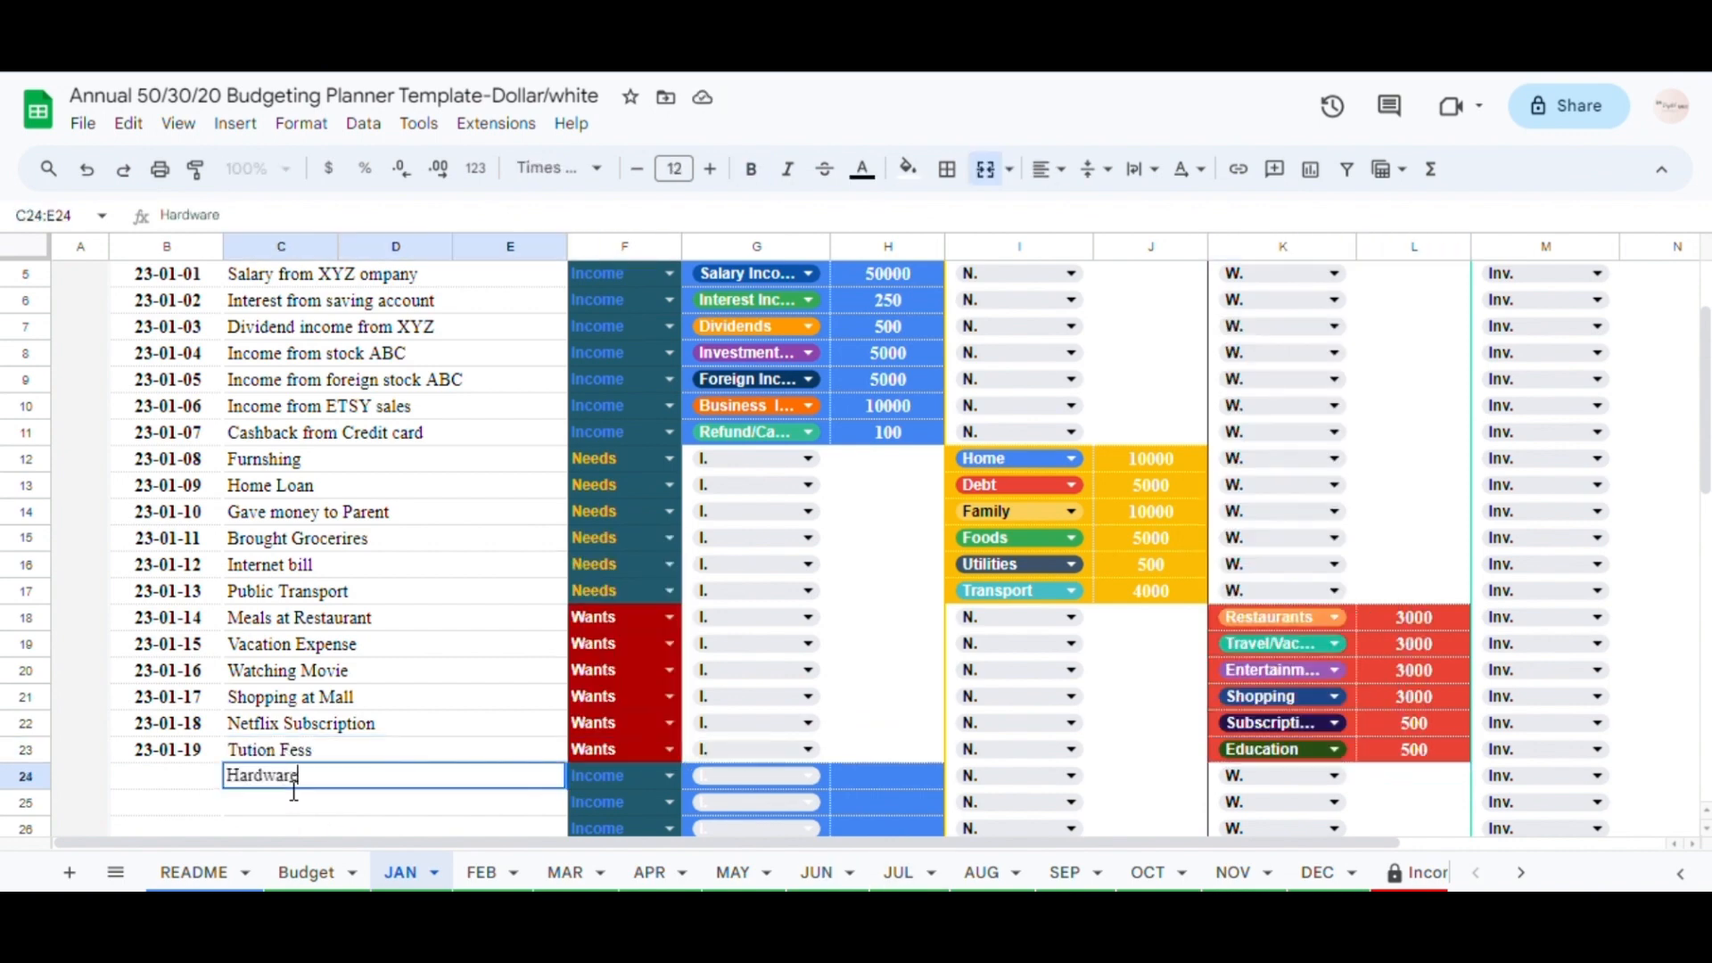
pyautogui.write(' Purchase: Mouse')
pyautogui.doubleClick(160, 774)
pyautogui.click(228, 663)
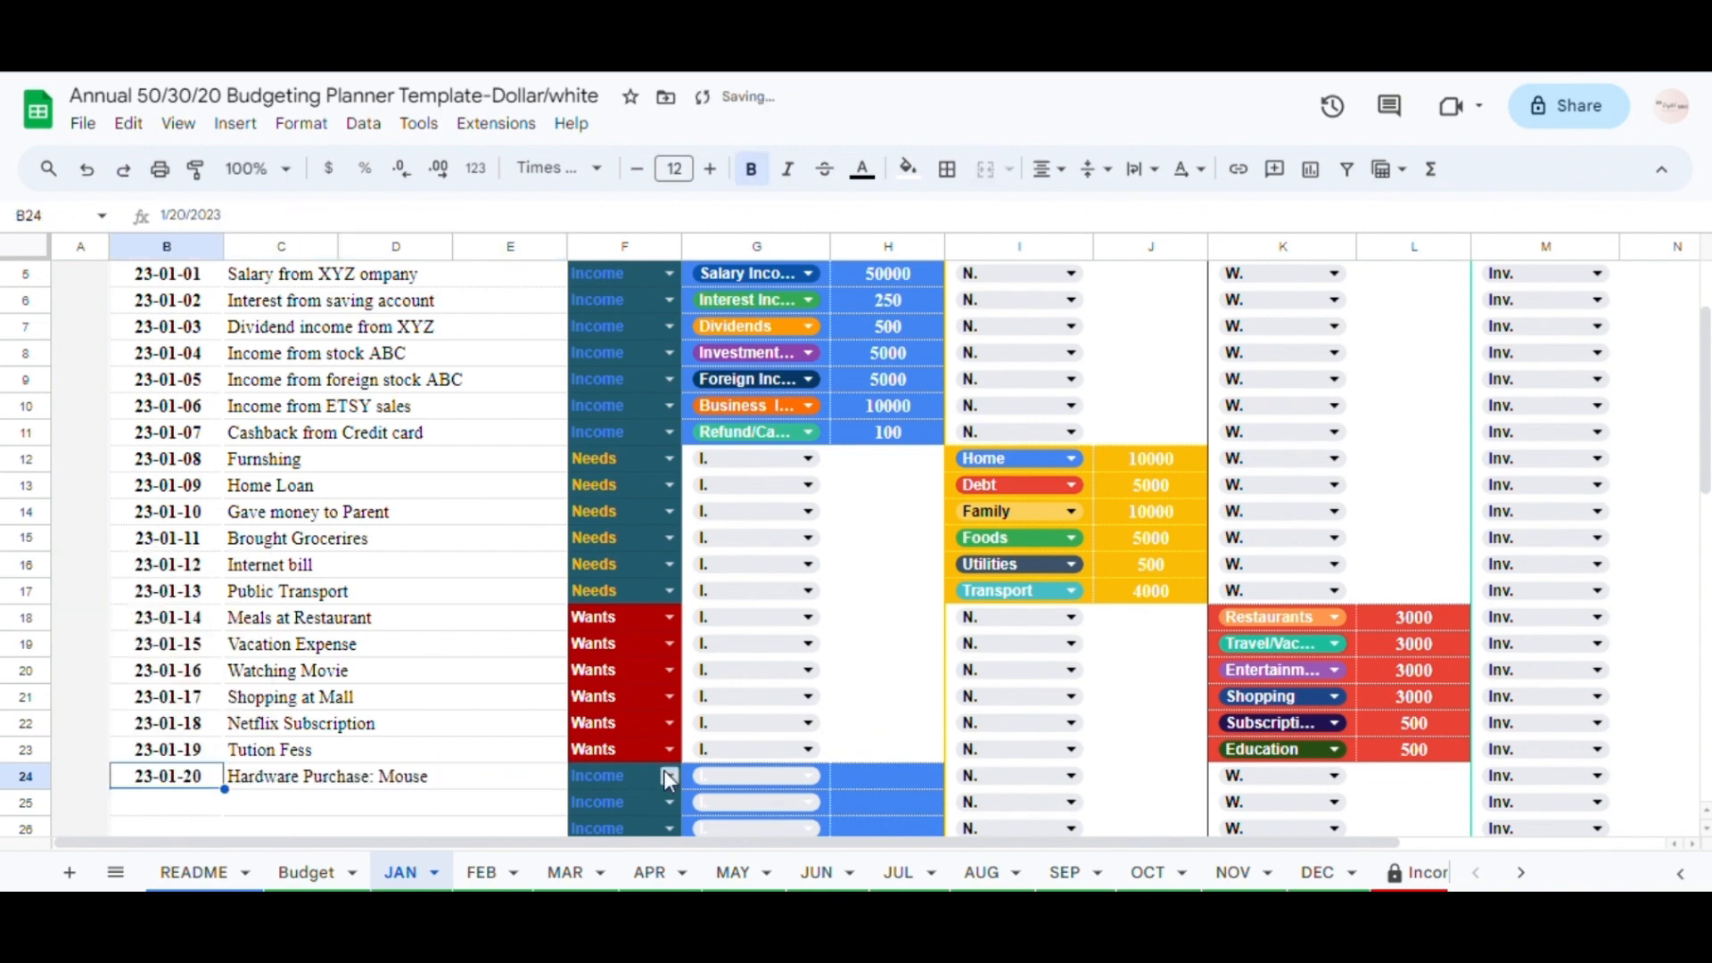
pyautogui.click(668, 775)
pyautogui.click(635, 686)
pyautogui.click(1336, 776)
pyautogui.click(1262, 528)
pyautogui.click(1419, 781)
pyautogui.write('400')
pyautogui.press('Return')
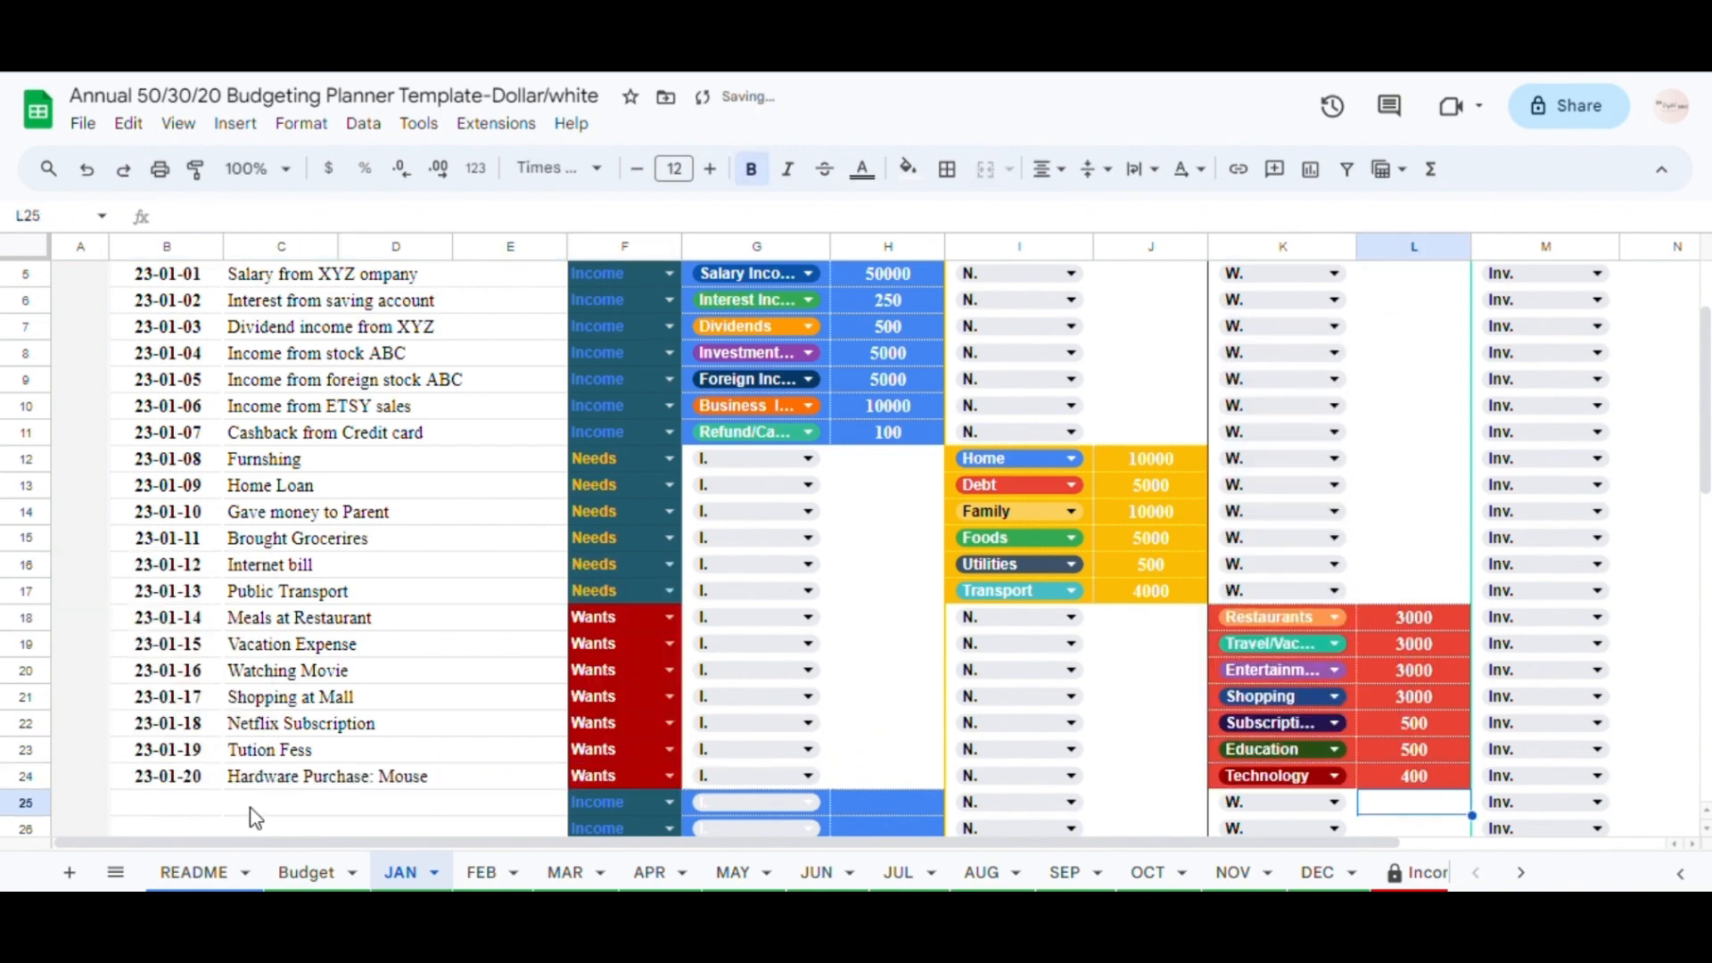
# - Record a 23-01-21 transaction "Gift to Parent" of type Wants in the Gifts/Donations category with an amount of 1000
pyautogui.click(254, 802)
pyautogui.write('Gift to Parent')
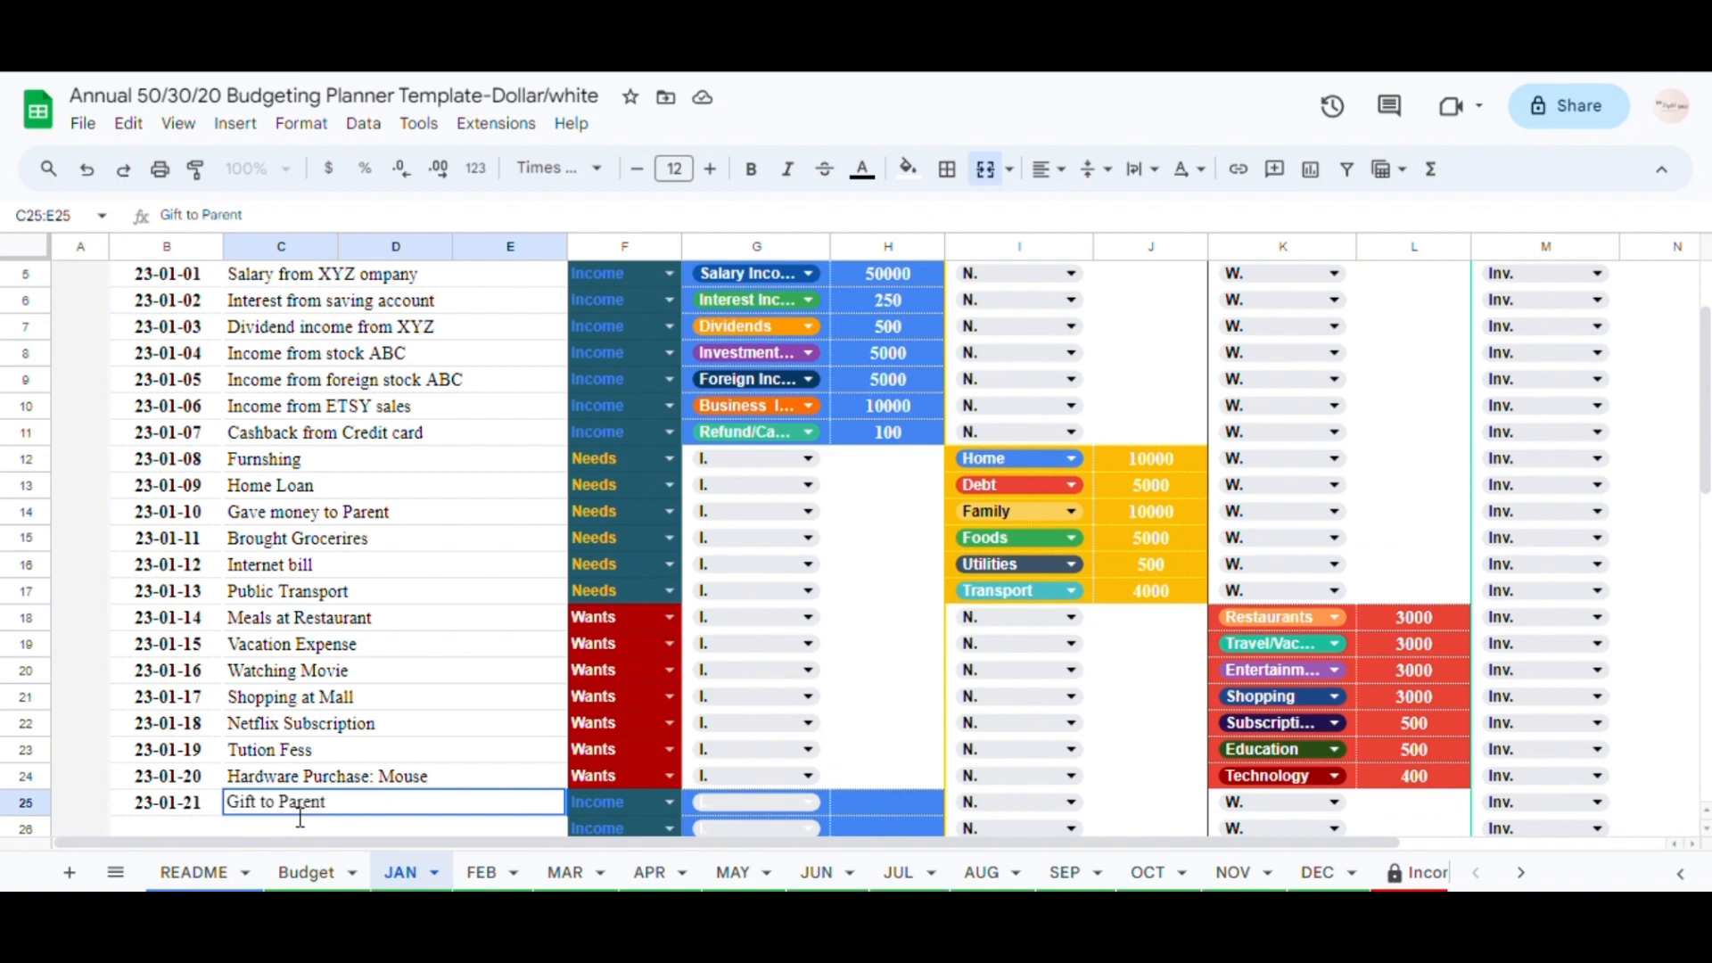
pyautogui.click(667, 802)
pyautogui.click(635, 713)
pyautogui.click(1334, 802)
pyautogui.click(1275, 590)
pyautogui.click(1426, 806)
pyautogui.write('1000')
# - Record a 23-01-22 transaction "Emergency Fund" of type Investments in the Emergency category with an amount of 5000
pyautogui.scroll(-3, 1425, 806)
pyautogui.click(167, 511)
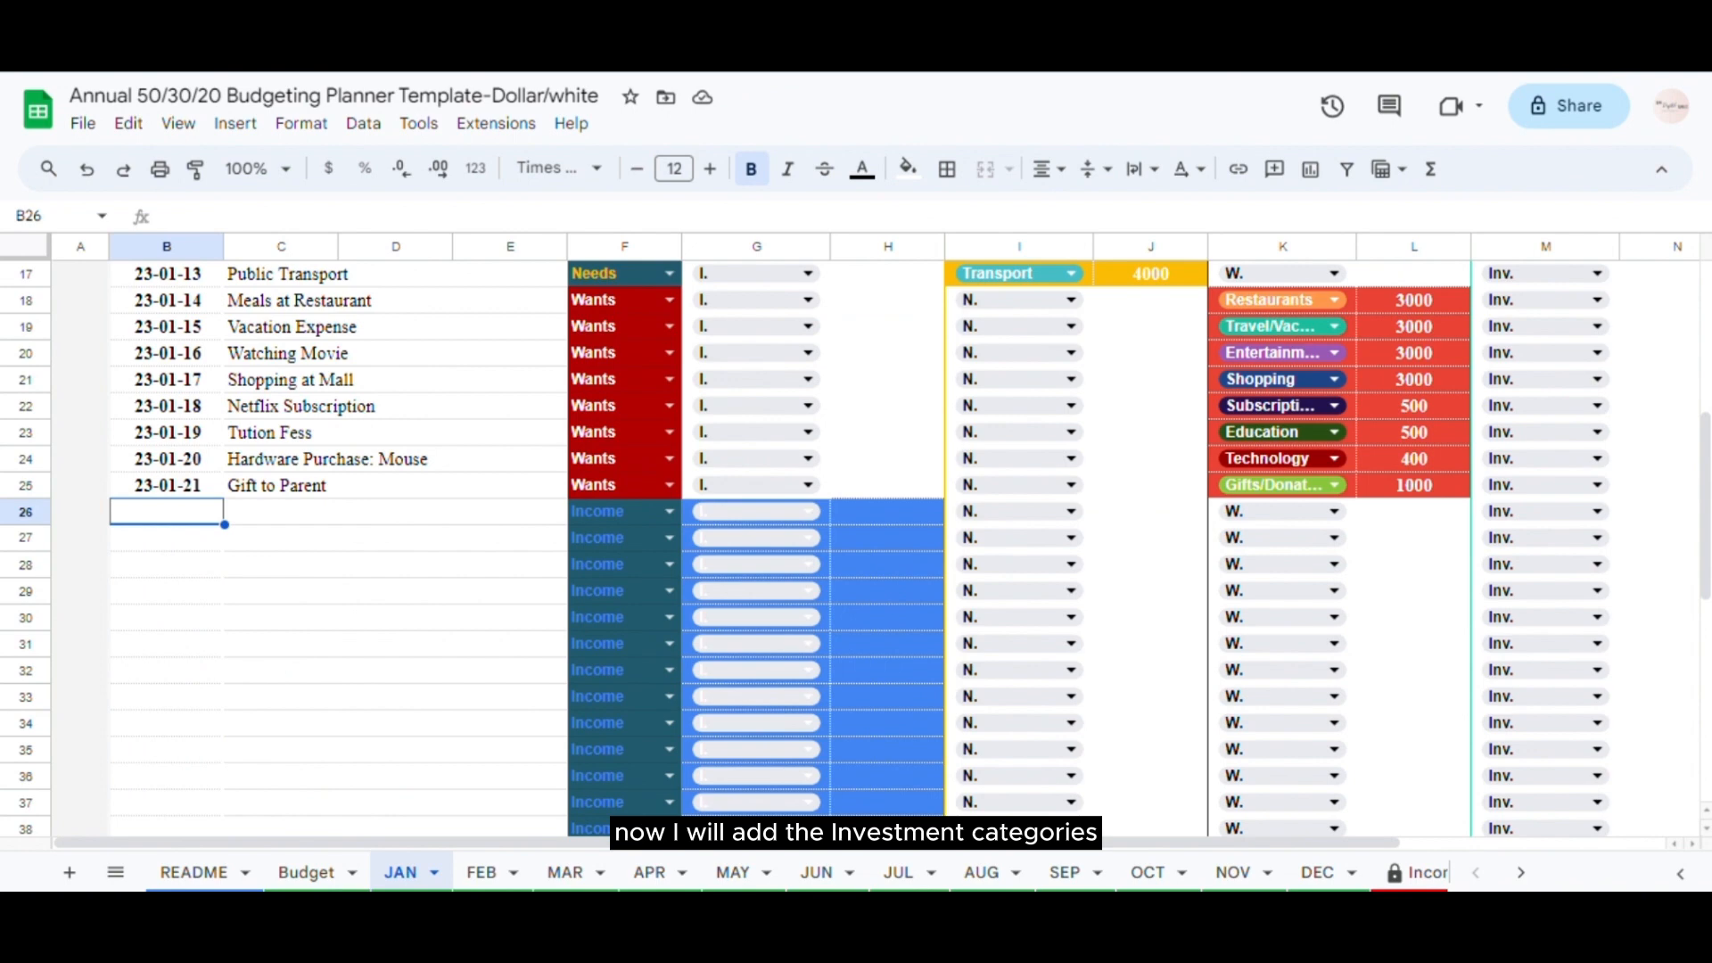
pyautogui.doubleClick(178, 513)
pyautogui.click(89, 673)
pyautogui.click(287, 517)
pyautogui.write('Emergeb')
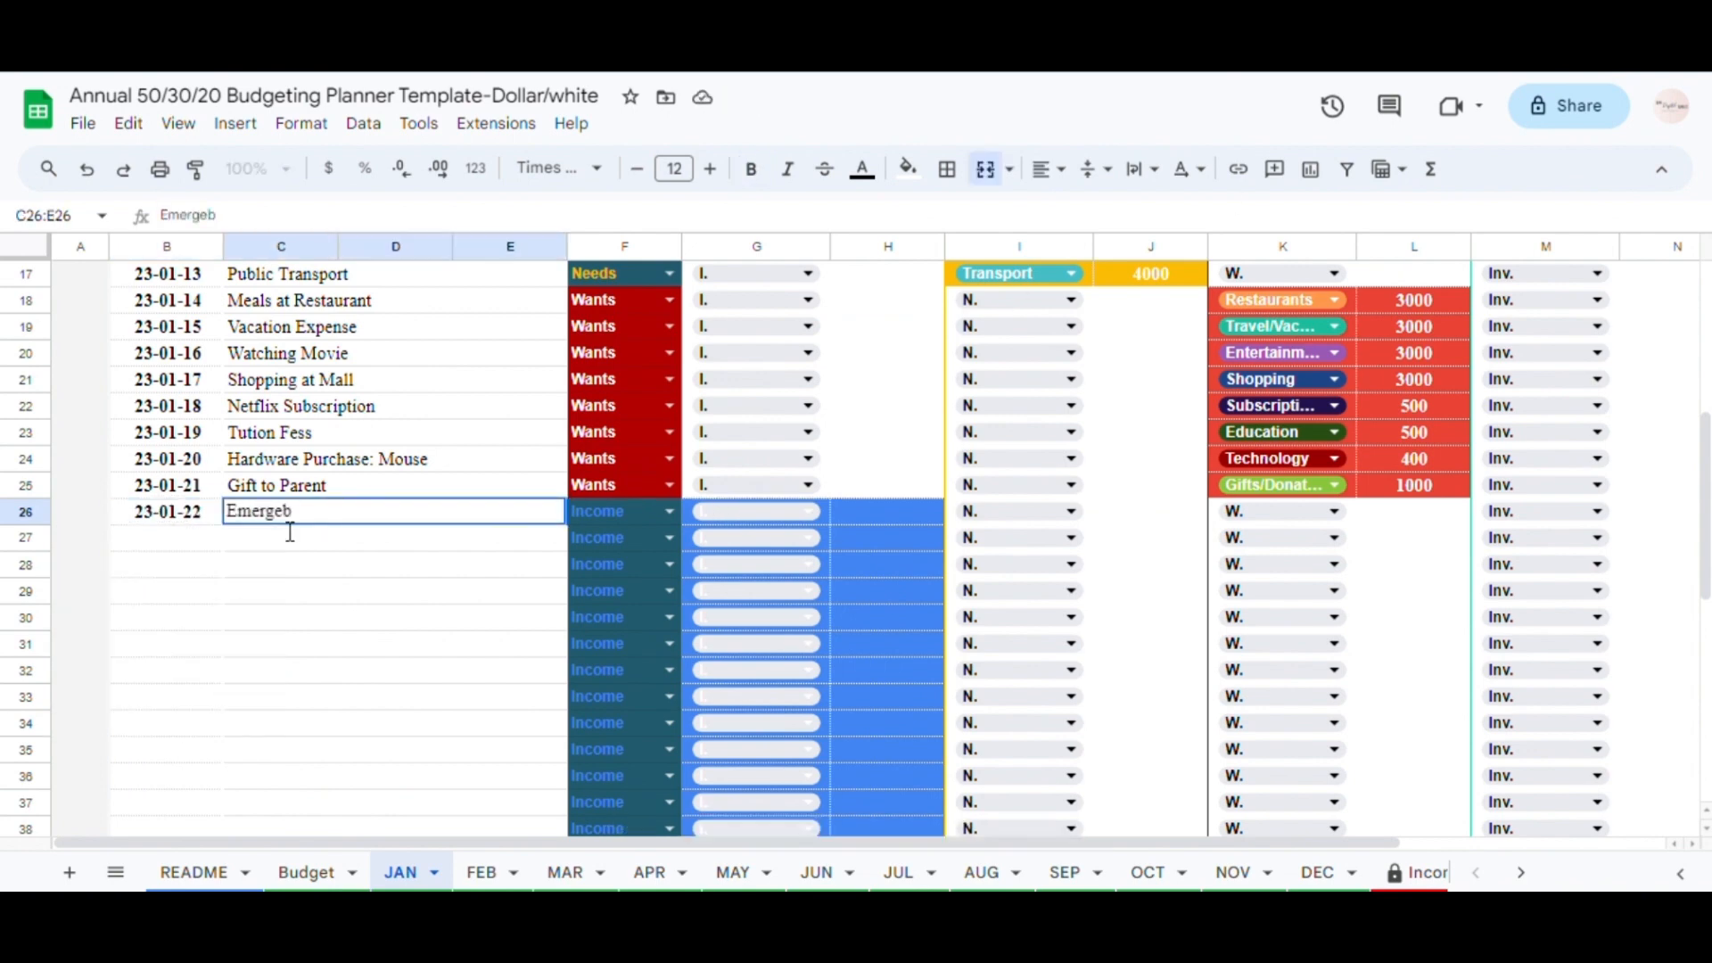
pyautogui.write('cy Fund')
pyautogui.click(669, 512)
pyautogui.click(1597, 512)
pyautogui.click(1616, 517)
pyautogui.write('5000')
pyautogui.press('Return')
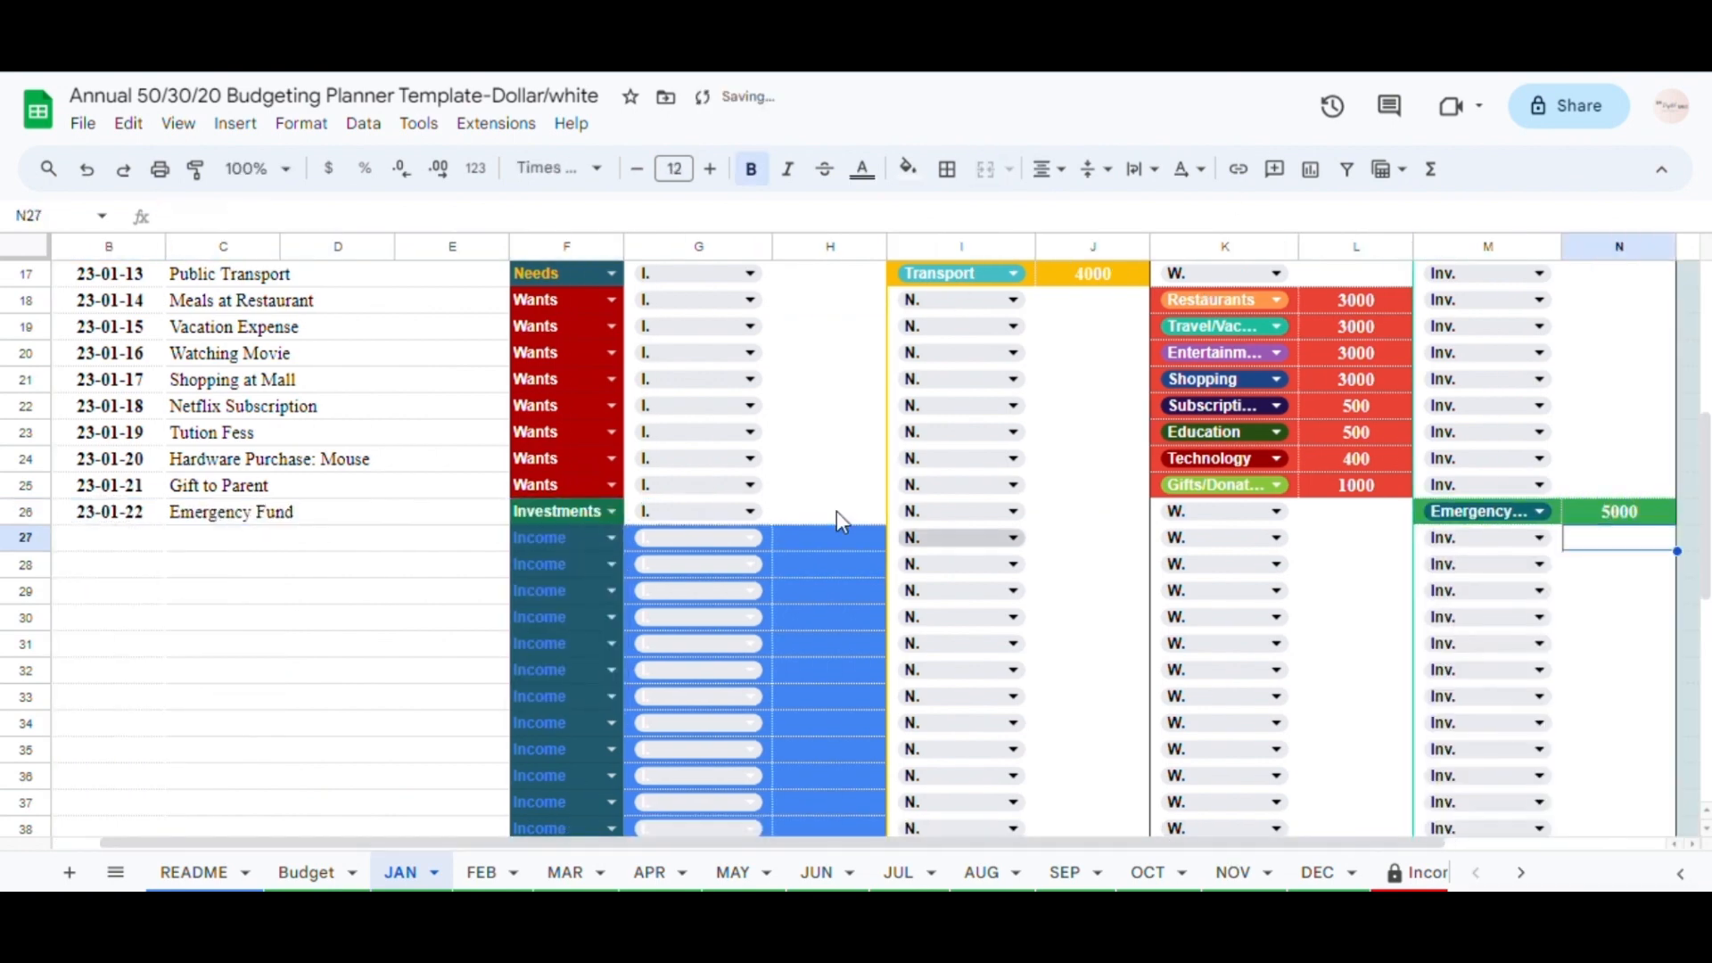
# - Record a 23-01-22 transaction "Life Insurance" of type Investments in the Insurance category with an amount of 2500
pyautogui.click(212, 537)
pyautogui.write('Life Insurance')
pyautogui.click(611, 538)
pyautogui.click(563, 658)
pyautogui.click(1540, 538)
pyautogui.click(1494, 627)
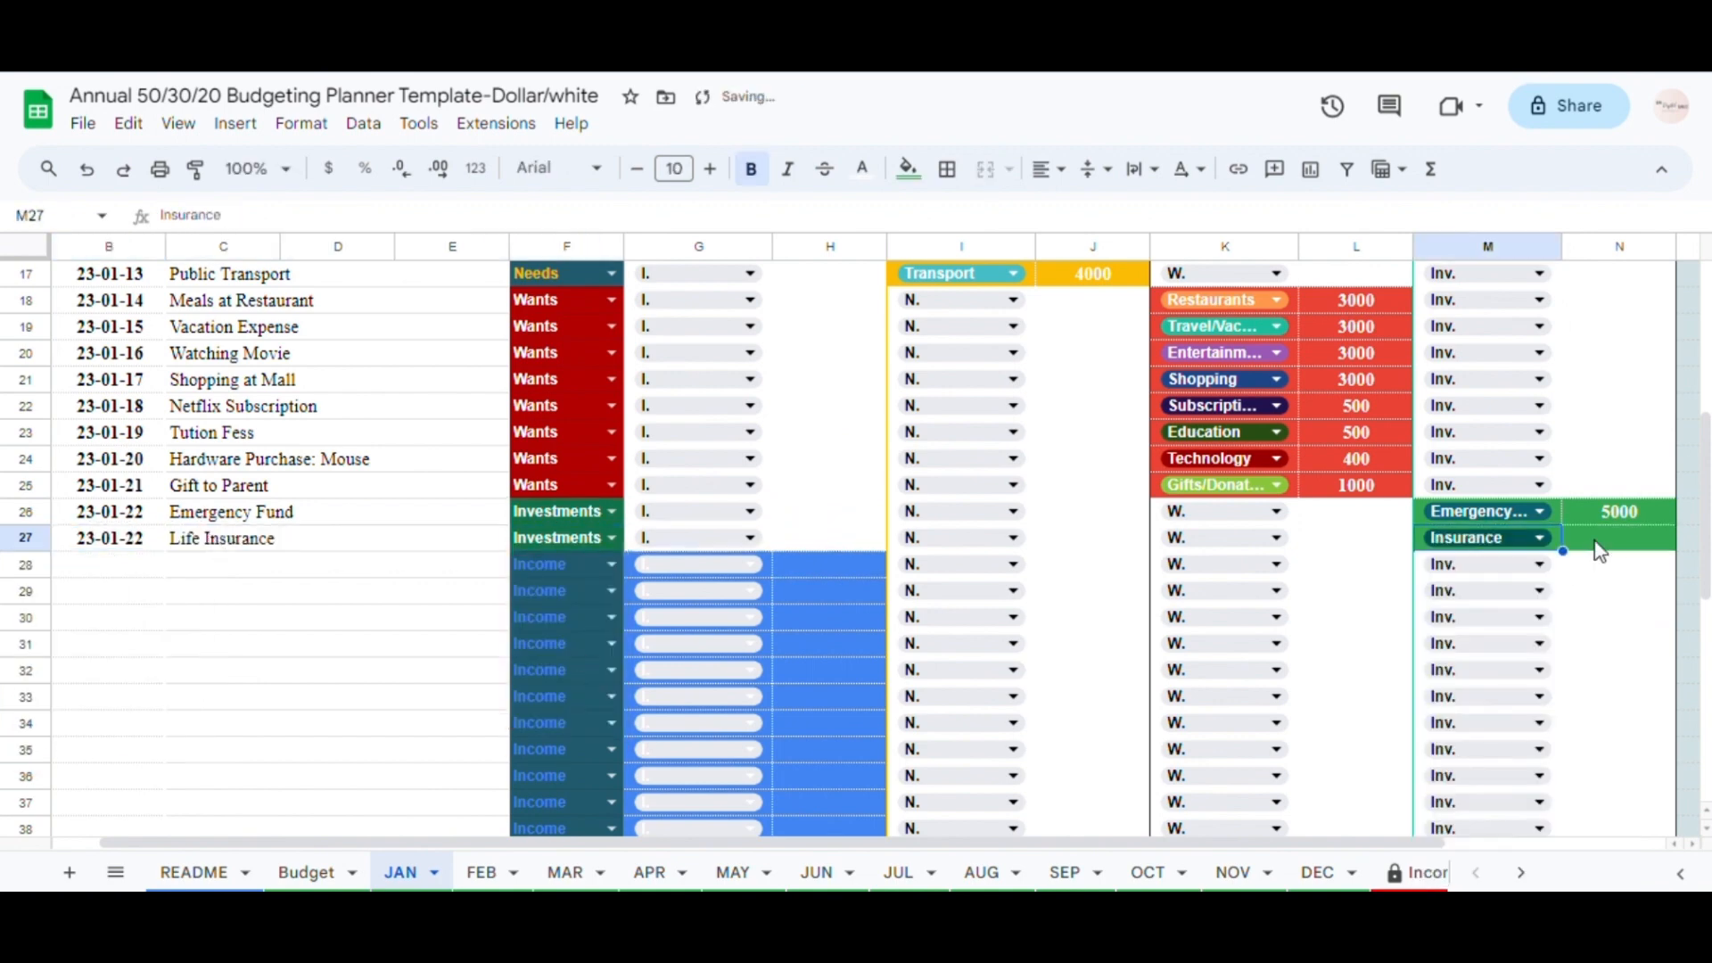
pyautogui.click(1604, 539)
pyautogui.write('2500')
# - Record a 23-01-23 transaction "Fixed Deposit" of type Investments in the Fixed Deposit category with an amount of 5000
pyautogui.doubleClick(129, 565)
pyautogui.click(53, 724)
pyautogui.click(217, 571)
pyautogui.write('Fixed Deposit')
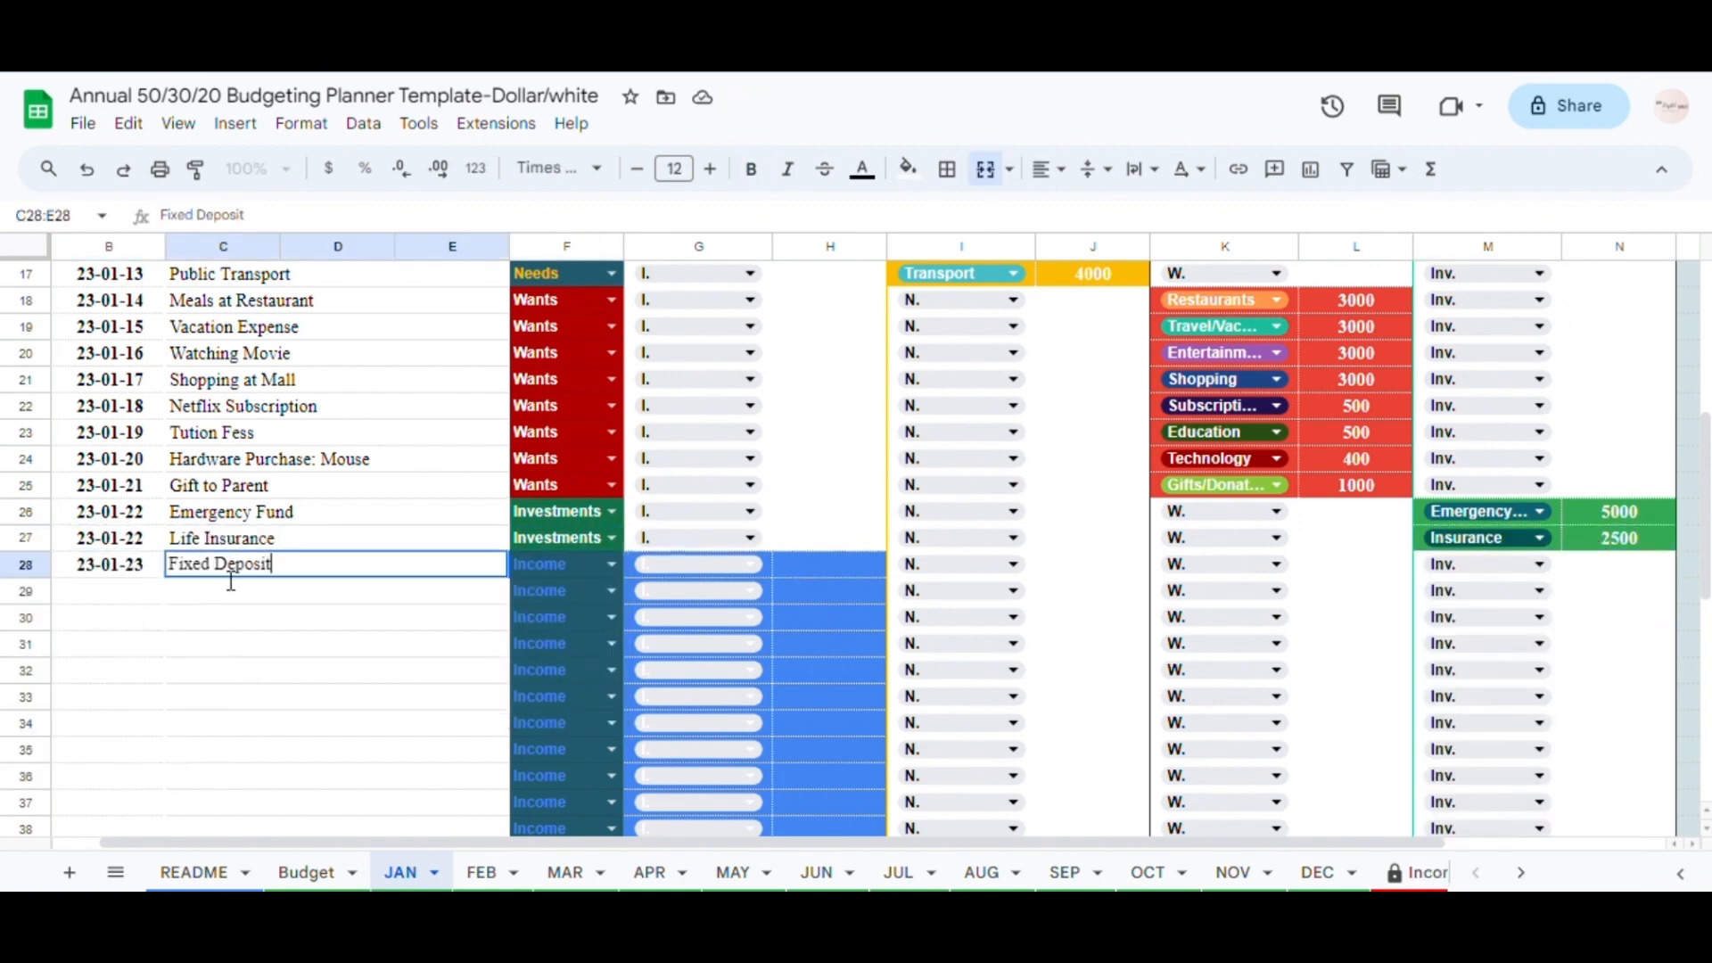
# - Record a 23-01-24 transaction "Mutual fund name Investment" of type Investments in the Mutual Fund category with an amount of 500
pyautogui.write('Mutual fu')
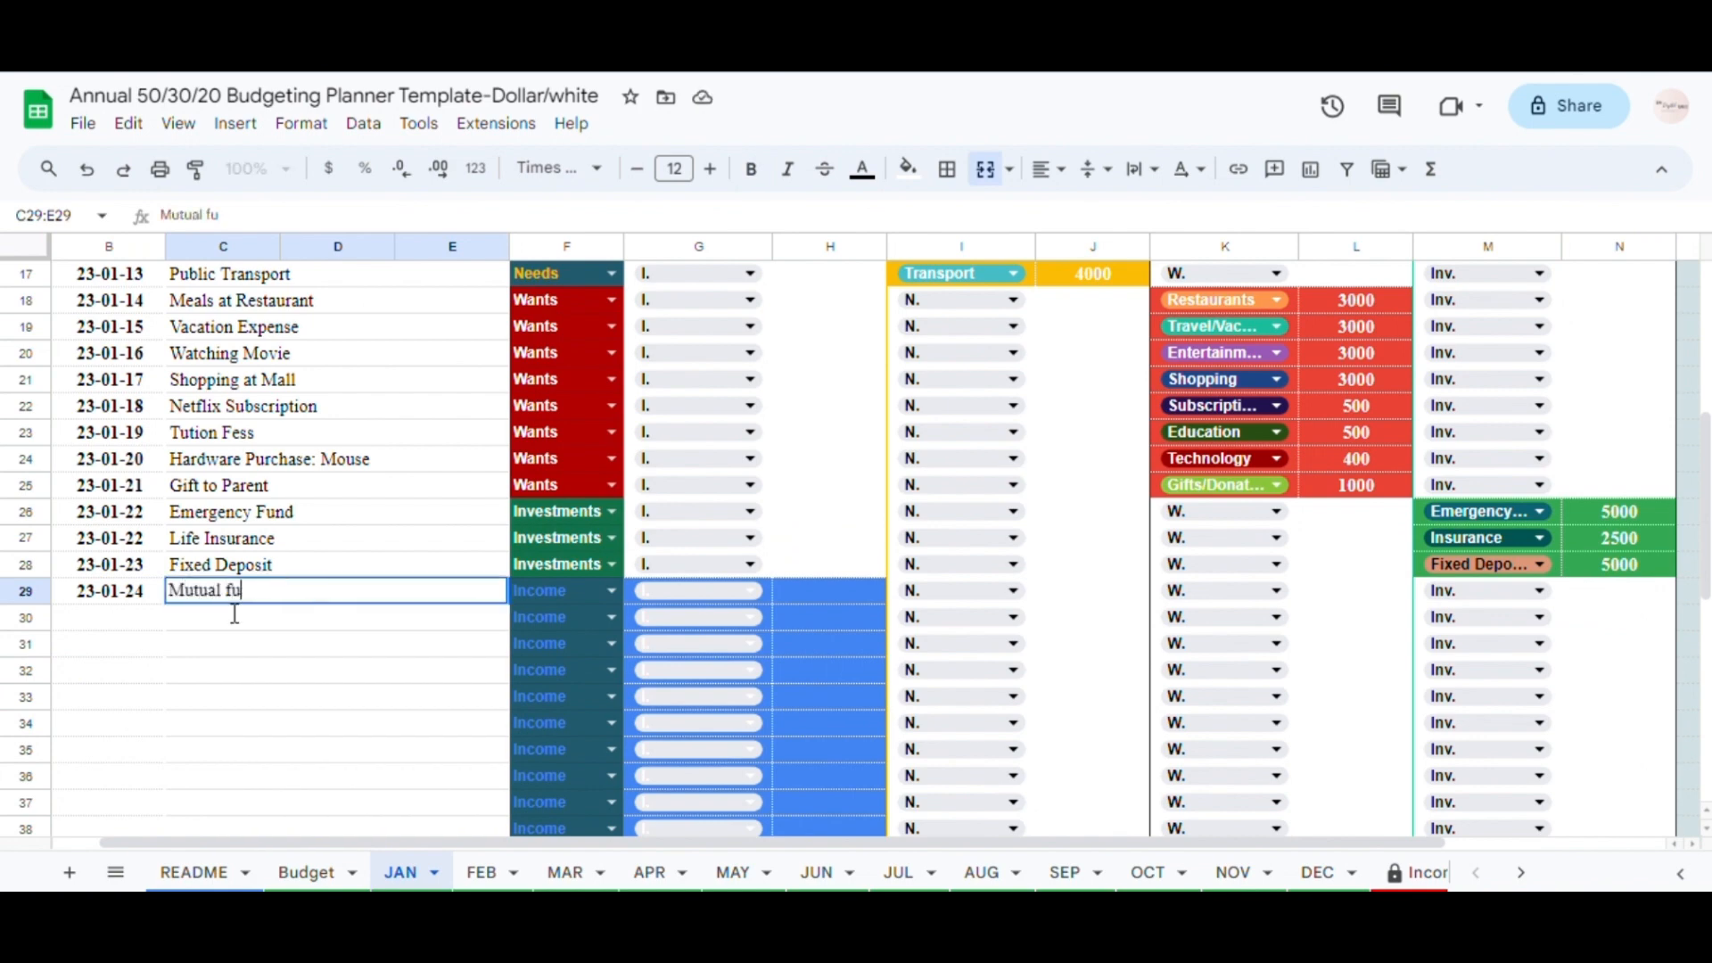
pyautogui.write('nd name Investment')
pyautogui.click(612, 590)
pyautogui.click(574, 707)
pyautogui.click(1539, 590)
# - Record a 23-01-24 transaction "Stock Name Investment" of type Investments in the Stocks category with an amount of 500
pyautogui.doubleClick(130, 617)
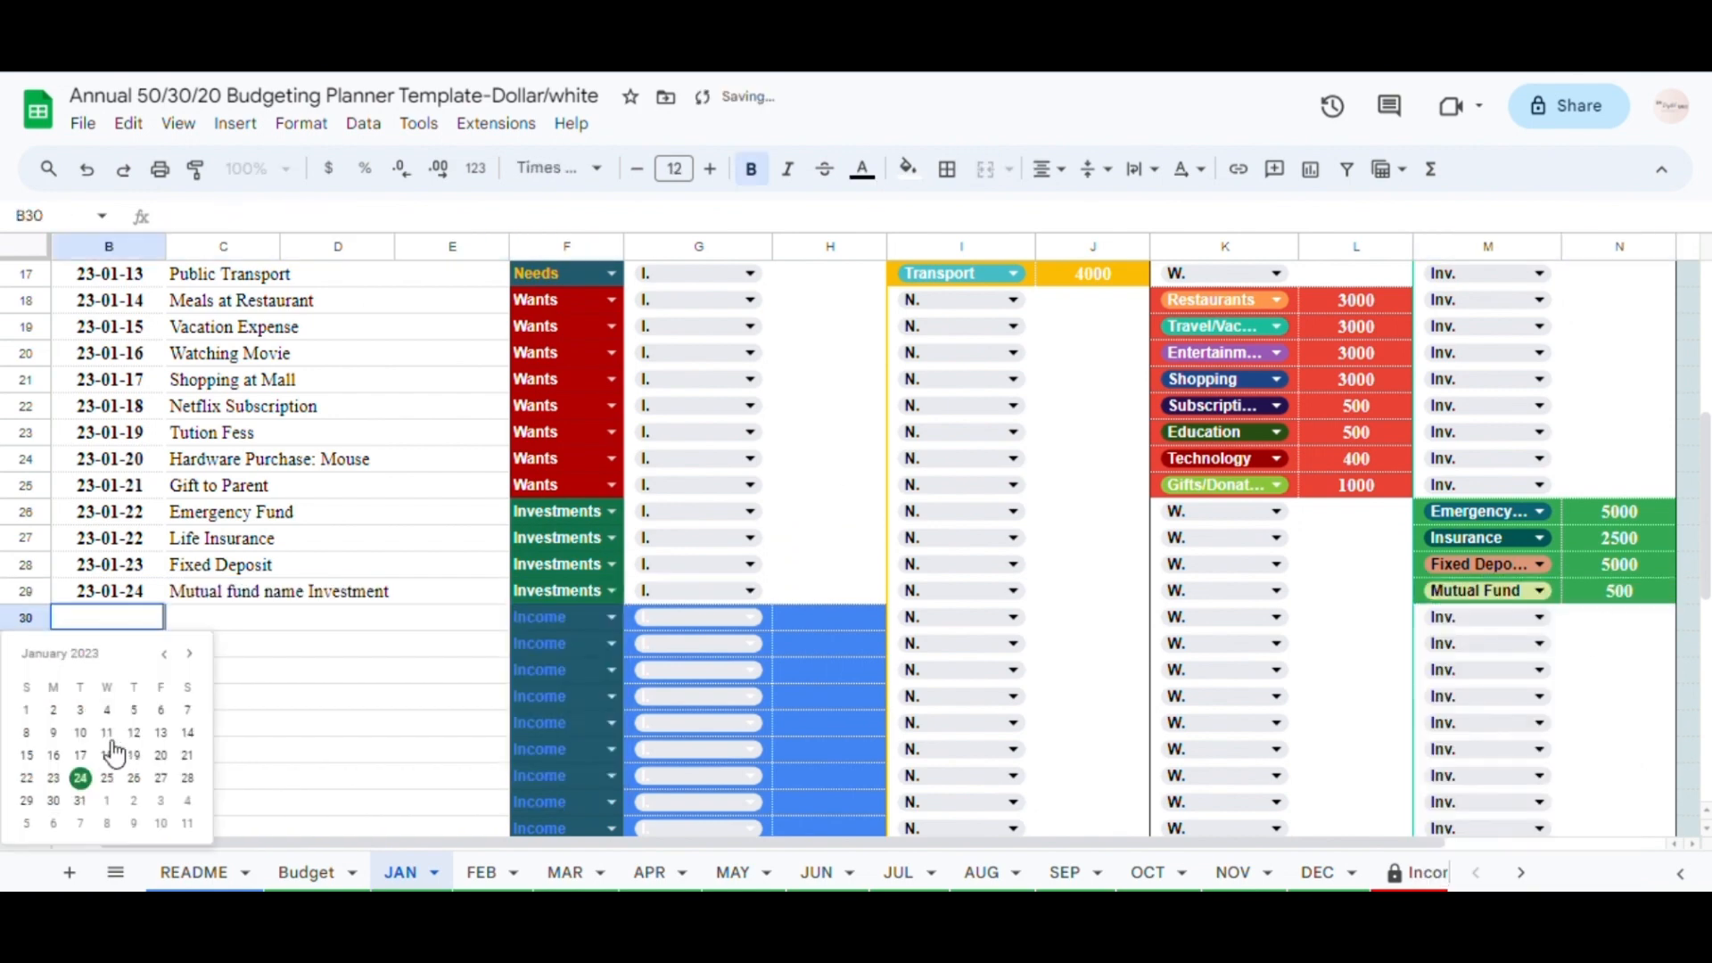
pyautogui.click(217, 617)
pyautogui.write('Stock Name Investment')
pyautogui.click(612, 617)
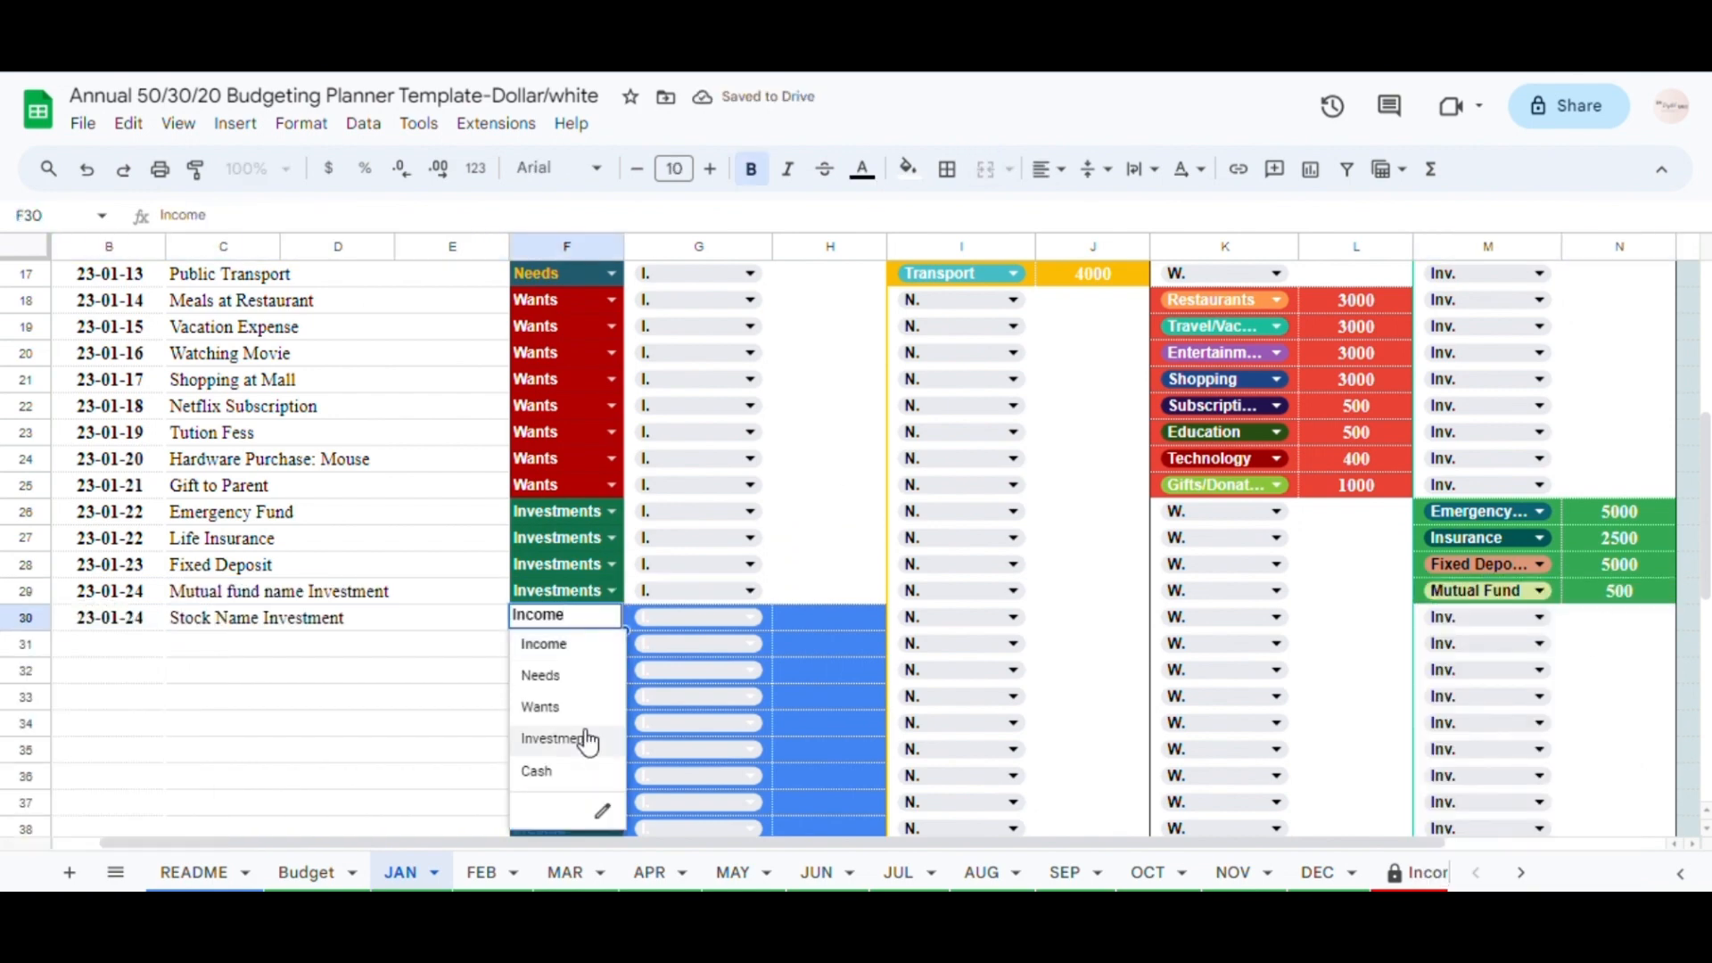
pyautogui.click(583, 738)
pyautogui.click(1593, 621)
pyautogui.write('500')
# - Record a 23-01-24 transaction "Foreign stock name Investment" of type Investments in the foreign stock category with an amount of 500
pyautogui.click(273, 647)
pyautogui.write('Foreign stock n')
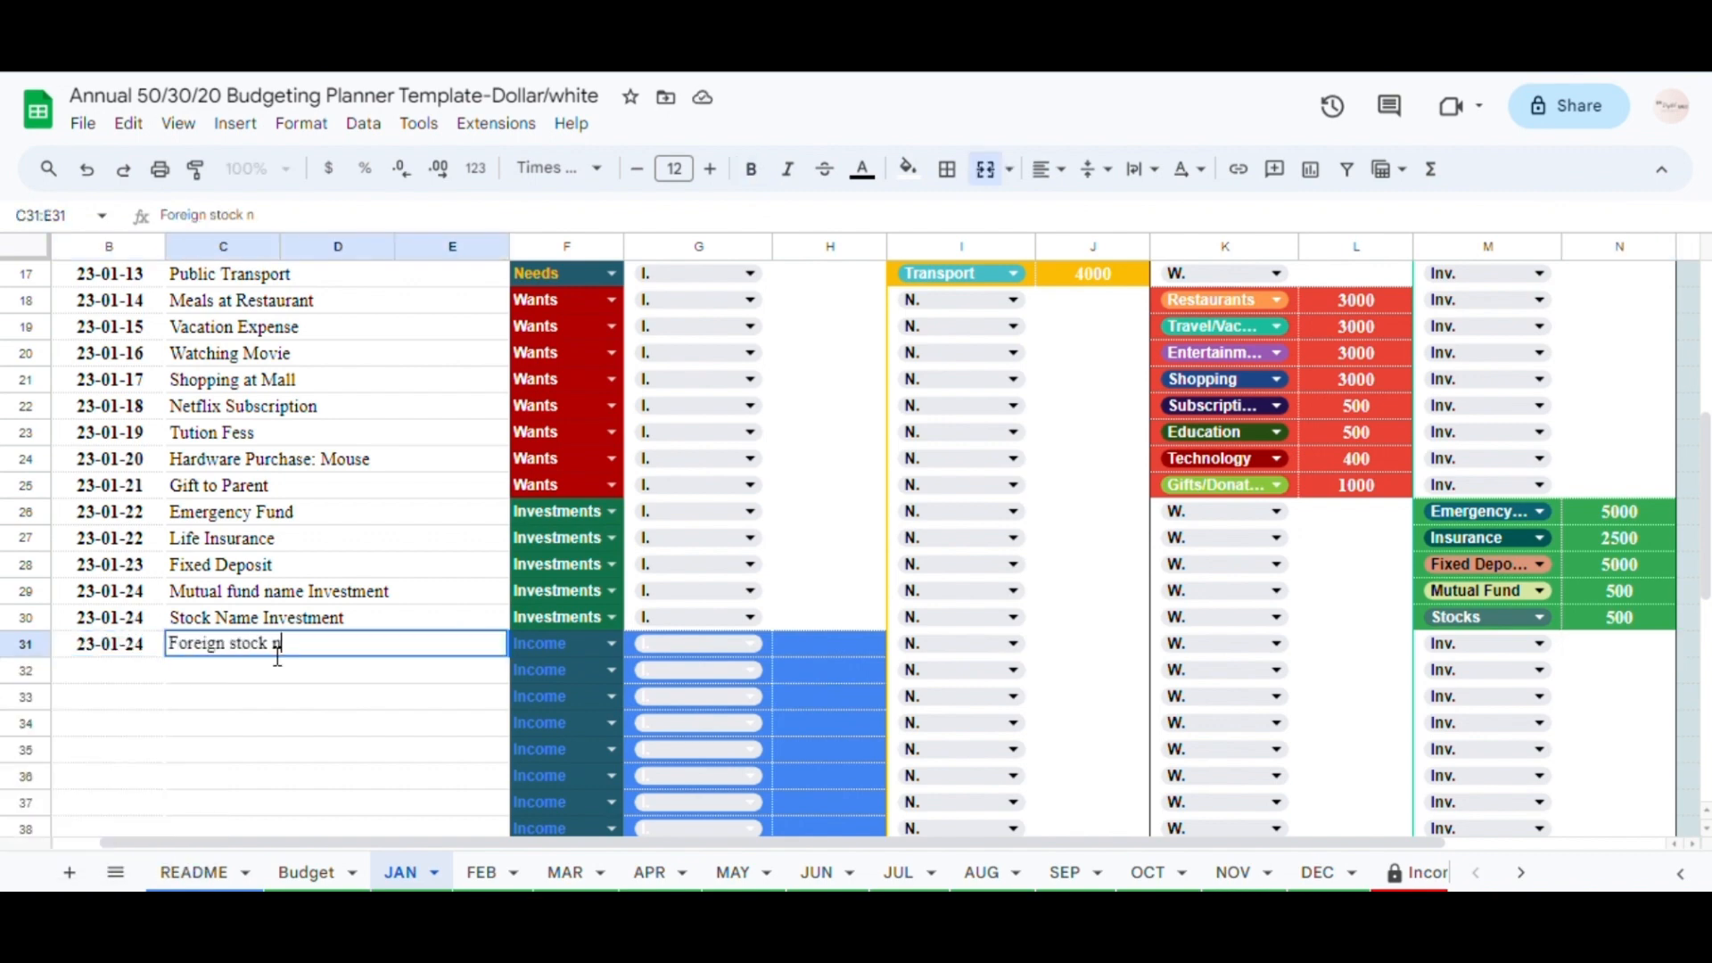
pyautogui.write('ame Investment')
pyautogui.press('Tab')
pyautogui.click(611, 643)
pyautogui.click(578, 765)
pyautogui.click(1540, 643)
pyautogui.click(1470, 853)
pyautogui.write('500')
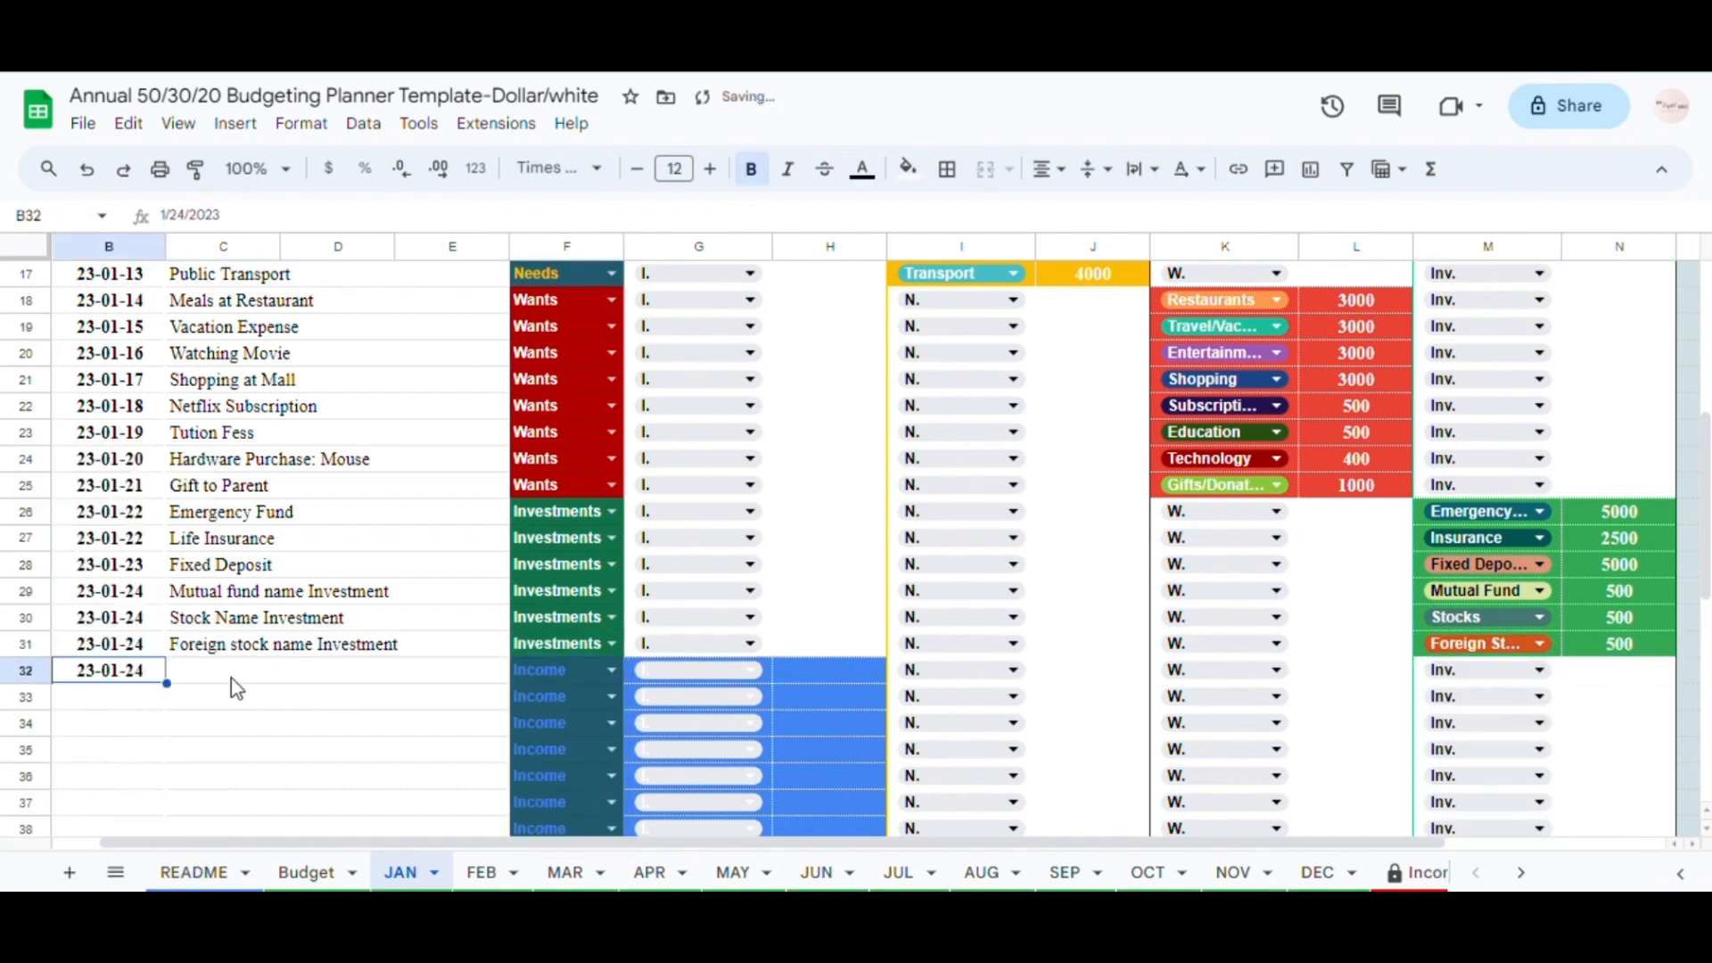
# - Record a 23-01-24 transaction "Real Estate Investment REITs" of type Investments in the Real Estate category with an amount of 500
pyautogui.click(238, 683)
pyautogui.write('Real Estate Investment REITs')
pyautogui.click(612, 670)
pyautogui.click(577, 791)
pyautogui.click(1539, 670)
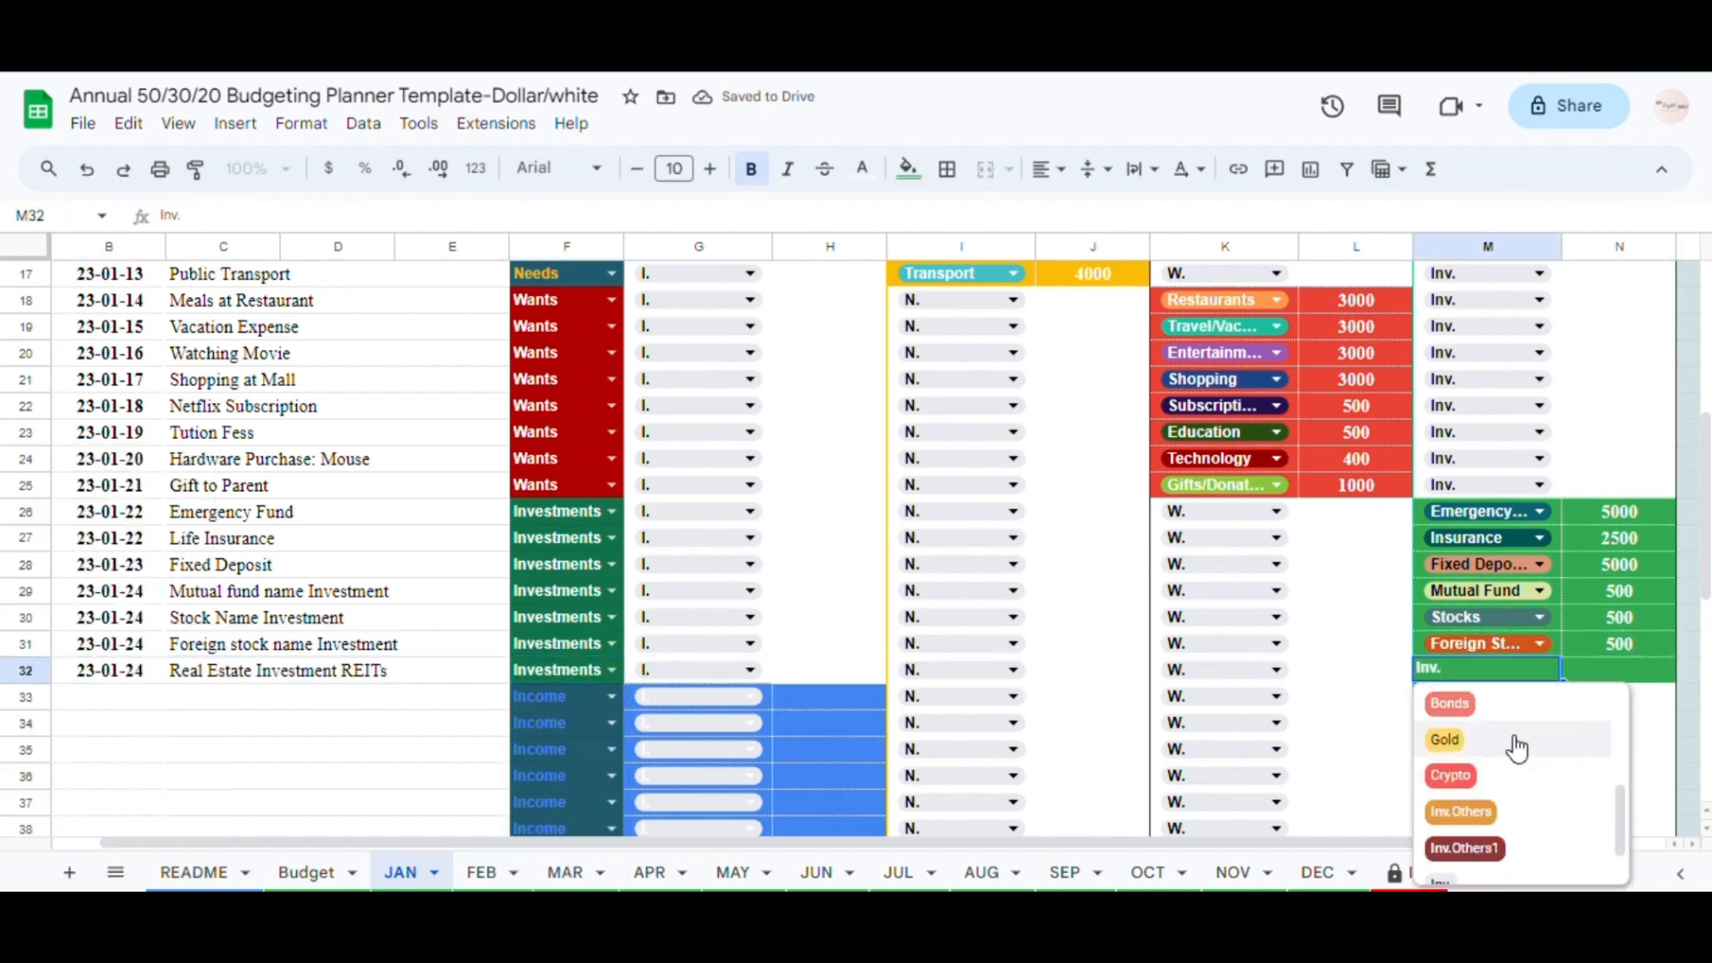
pyautogui.click(1596, 661)
pyautogui.write('500')
# - Record a 23-01-25 transaction "Bond Investment" of type Investments in the Bonds category with an amount of 500
pyautogui.scroll(-1, 1616, 700)
pyautogui.click(203, 571)
pyautogui.write('Bond Investment')
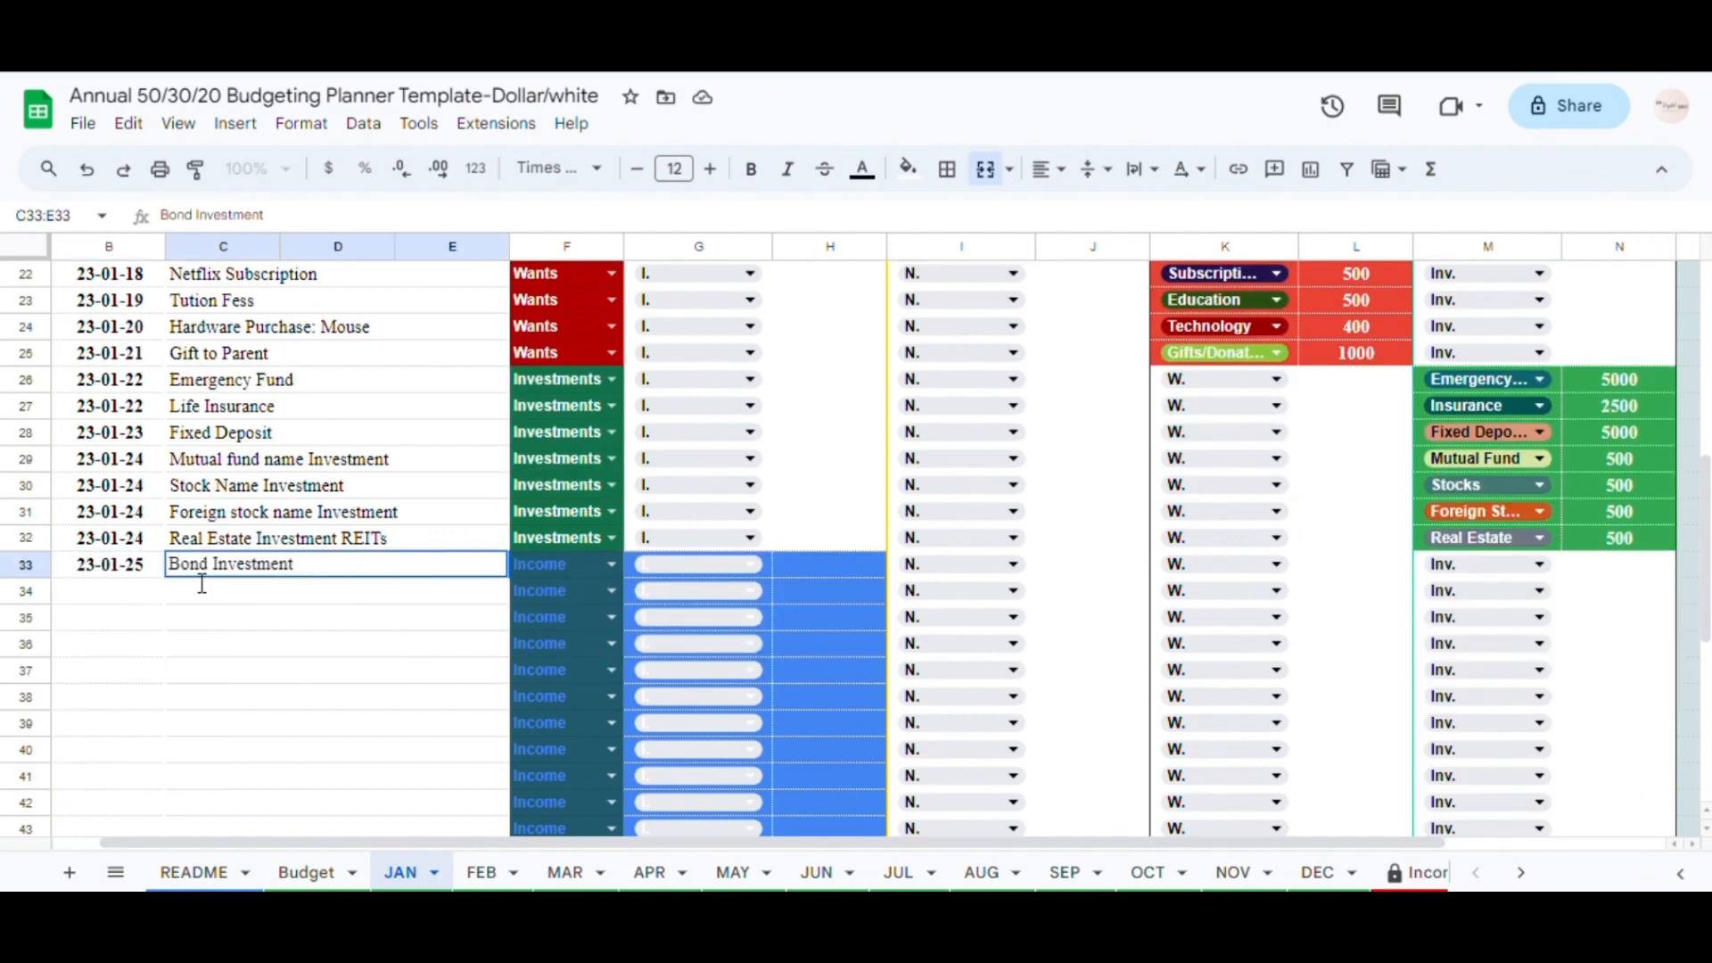
pyautogui.click(611, 564)
pyautogui.click(1540, 564)
pyautogui.write('500')
pyautogui.press('Return')
# - Record a 23-01-25 transaction "Gold Investment" of type Investments in the Gold category with an amount of 400
pyautogui.scroll(-1, 1604, 578)
pyautogui.doubleClick(112, 459)
pyautogui.click(202, 468)
pyautogui.write('Gold Investment')
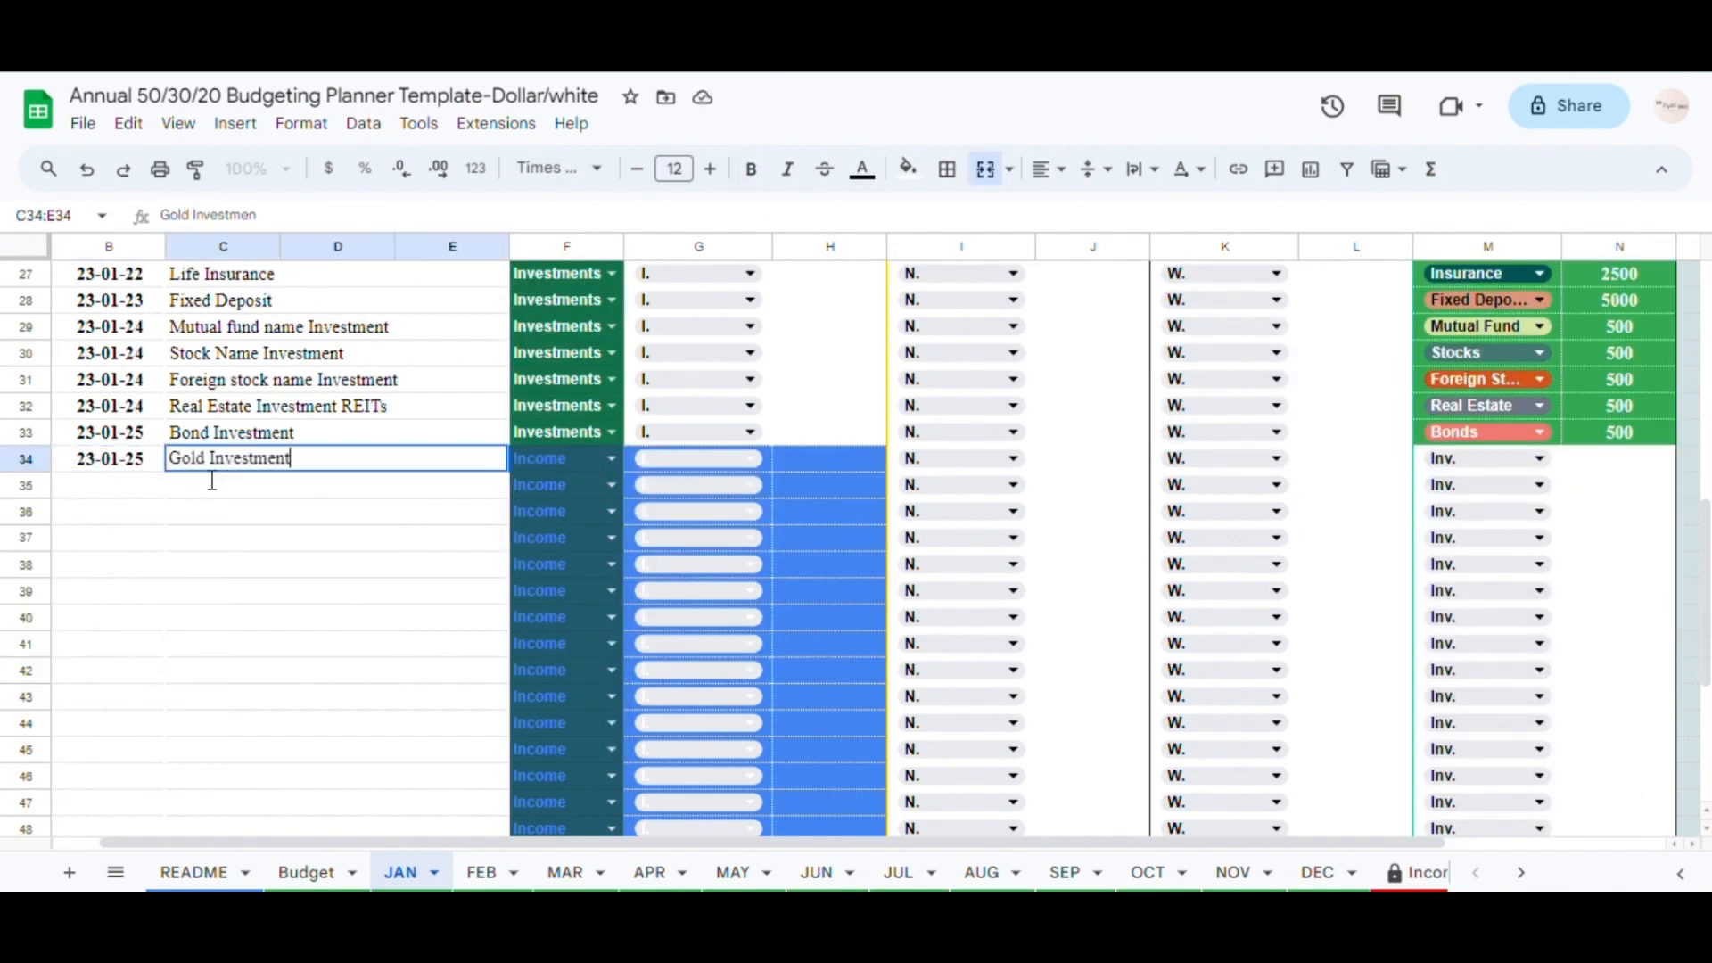
pyautogui.click(611, 459)
pyautogui.click(1540, 459)
pyautogui.click(1480, 779)
pyautogui.write('400')
# - Record a 23-01-25 transaction "Crypto Investment" of type Investments in the Crypto category with an amount of 400
pyautogui.doubleClick(130, 490)
pyautogui.click(107, 646)
pyautogui.click(188, 491)
pyautogui.write('Crypto Investment')
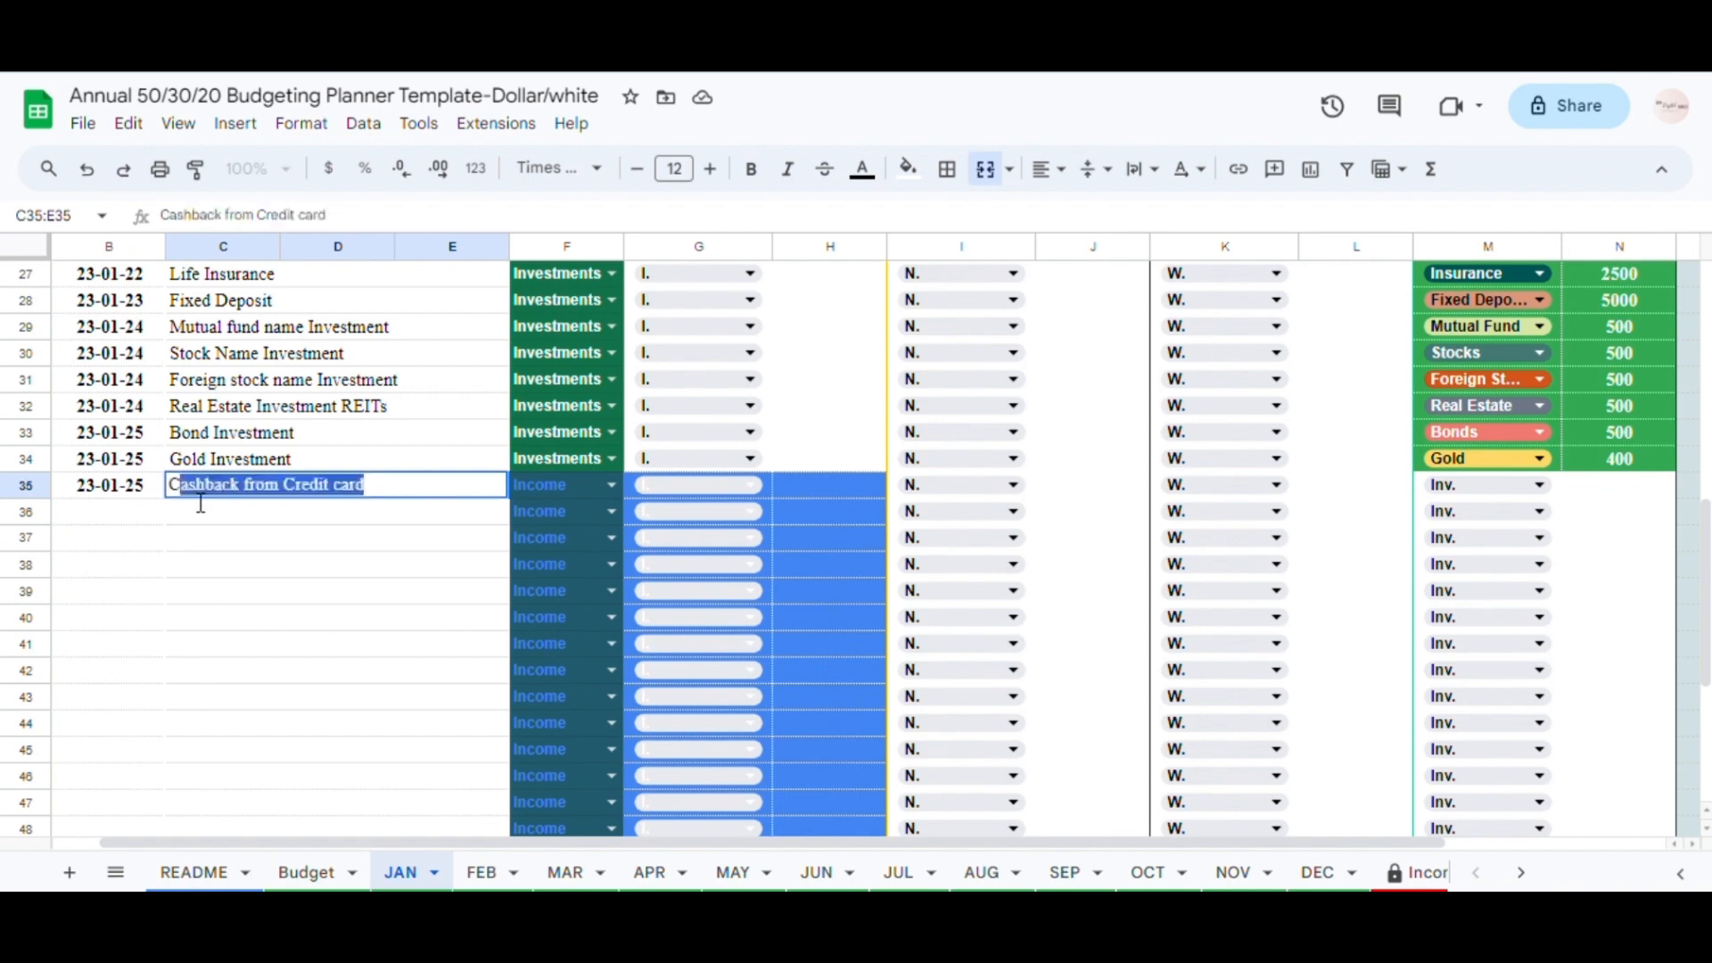
pyautogui.click(612, 485)
pyautogui.click(1539, 485)
pyautogui.click(1480, 831)
pyautogui.click(1619, 487)
pyautogui.write('400')
pyautogui.press('Return')
# - Record a 23-01-25 transaction "ETF name Investment" of type Investments in the Inv.Others category with an amount of 100
pyautogui.doubleClick(112, 512)
pyautogui.click(218, 519)
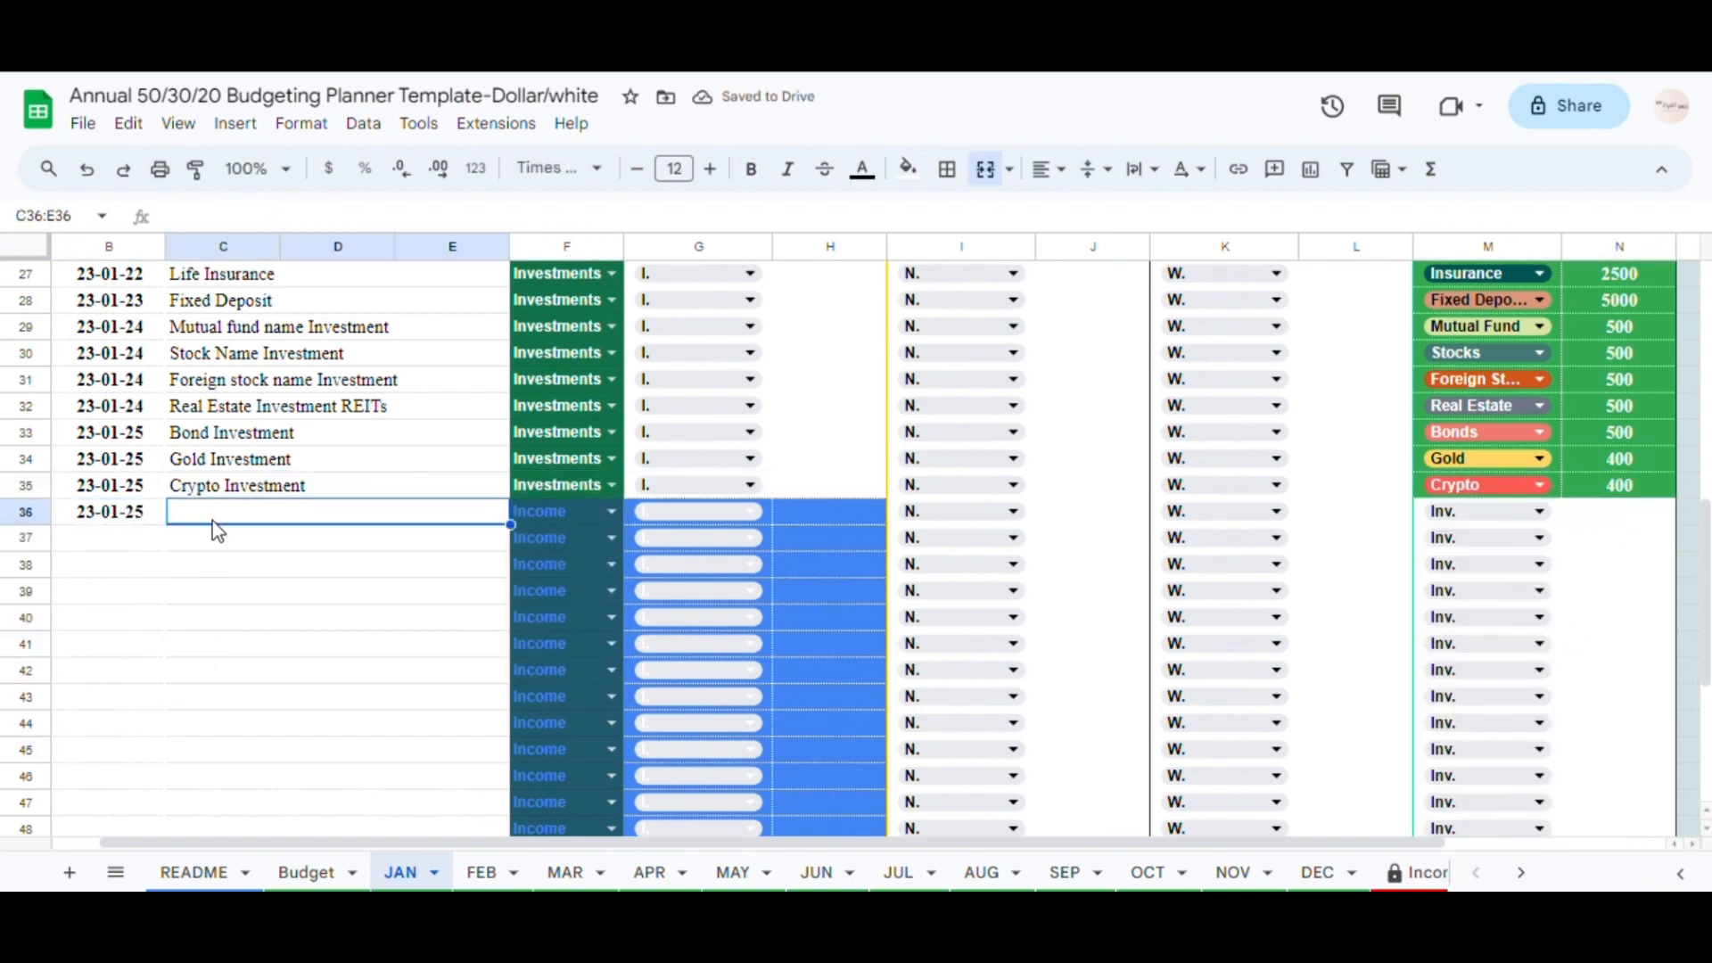
pyautogui.write('ETF name Investment')
pyautogui.click(612, 512)
pyautogui.click(1540, 512)
pyautogui.click(1490, 802)
pyautogui.click(1609, 513)
pyautogui.write('100')
# - Record a 23-01-25 transaction "Goverment Scheme Investment" of type Investments in the Inv.Others1 category with an amount of 100
pyautogui.scroll(-2, 1606, 524)
pyautogui.doubleClick(112, 381)
pyautogui.click(107, 537)
pyautogui.click(249, 387)
pyautogui.write('Govr=')
pyautogui.press('BackSpace')
pyautogui.press('BackSpace')
pyautogui.press('BackSpace')
pyautogui.press('BackSpace')
pyautogui.press('BackSpace')
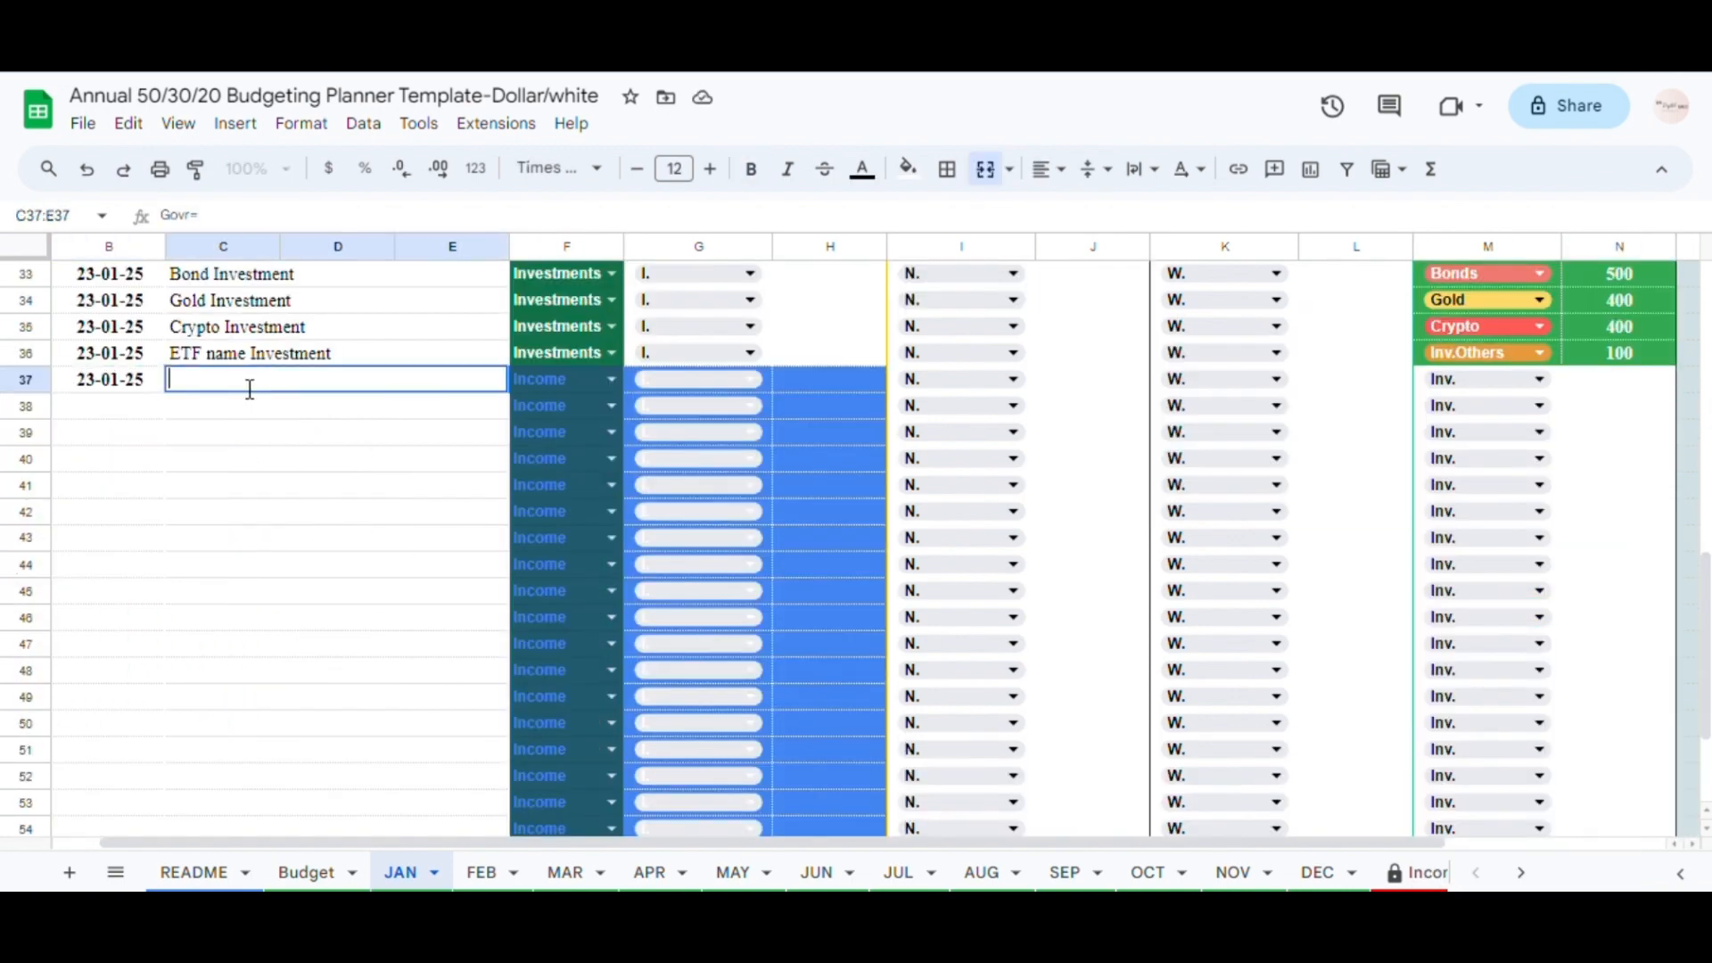
pyautogui.write('heme Investment')
pyautogui.click(612, 379)
pyautogui.scroll(1, 1444, 505)
pyautogui.click(1540, 512)
pyautogui.click(1491, 824)
pyautogui.click(1608, 514)
pyautogui.write('100')
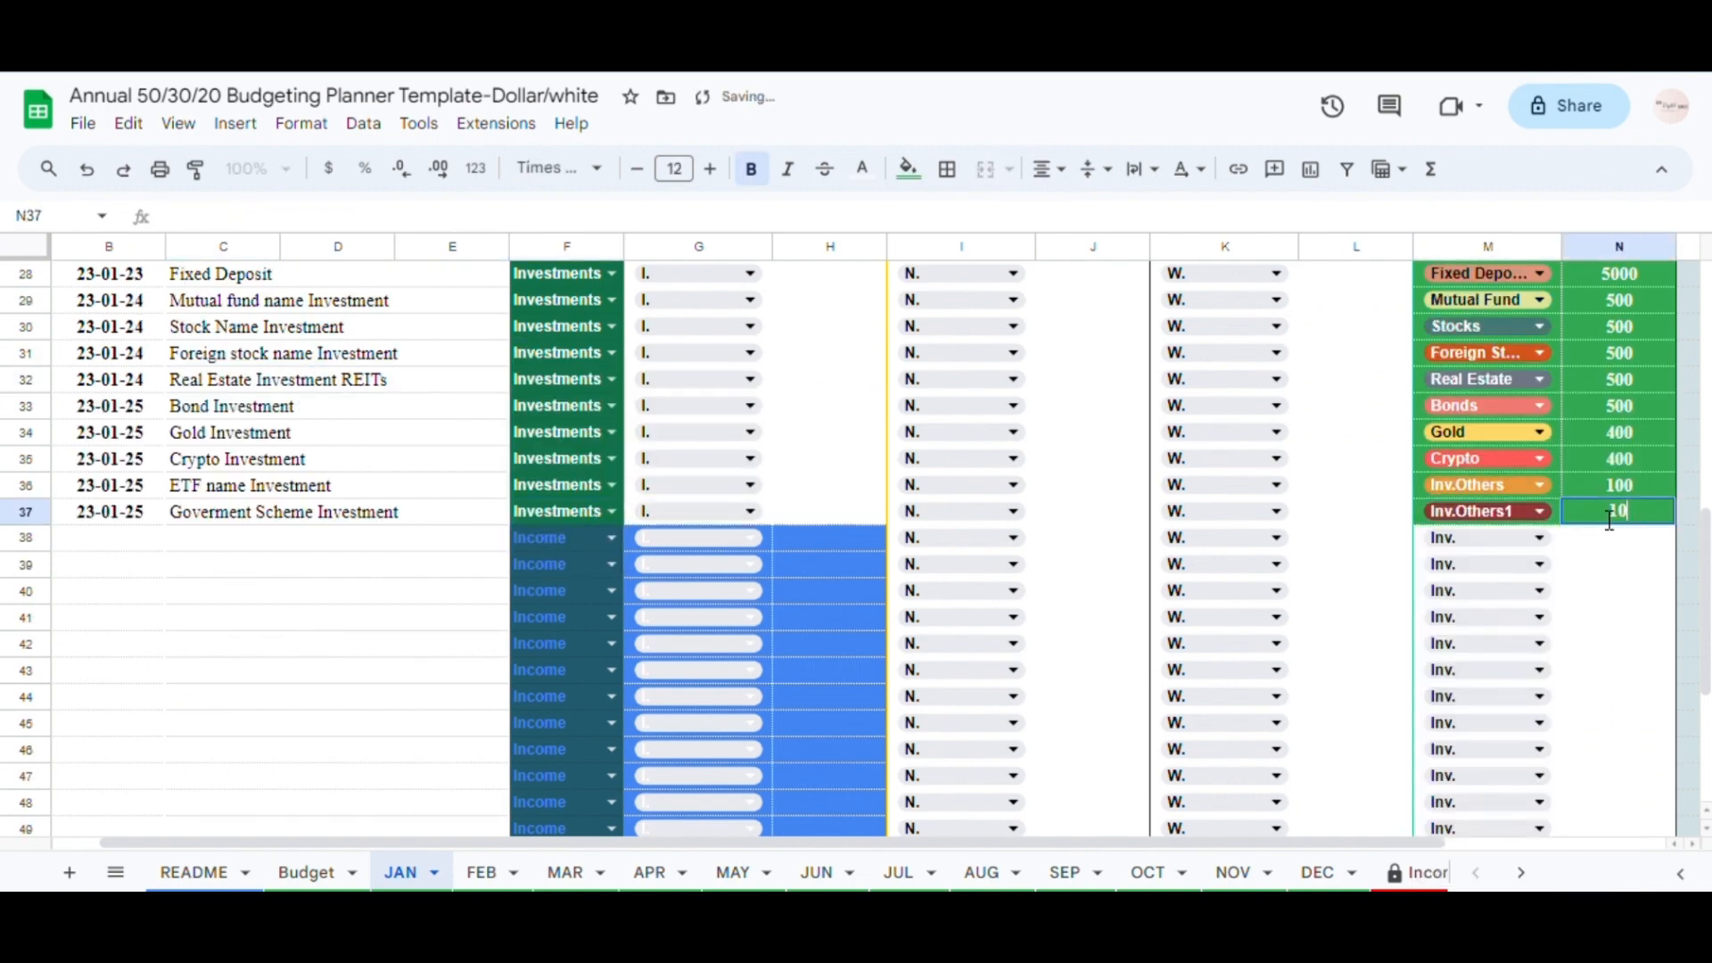
# - Record a 23-01-25 transaction "Other Want" of type Wants in the W.Others category with an amount of 2000
pyautogui.doubleClick(111, 538)
pyautogui.click(234, 541)
pyautogui.write('Other Want')
pyautogui.click(611, 537)
pyautogui.click(1277, 537)
pyautogui.click(1246, 698)
pyautogui.click(1355, 537)
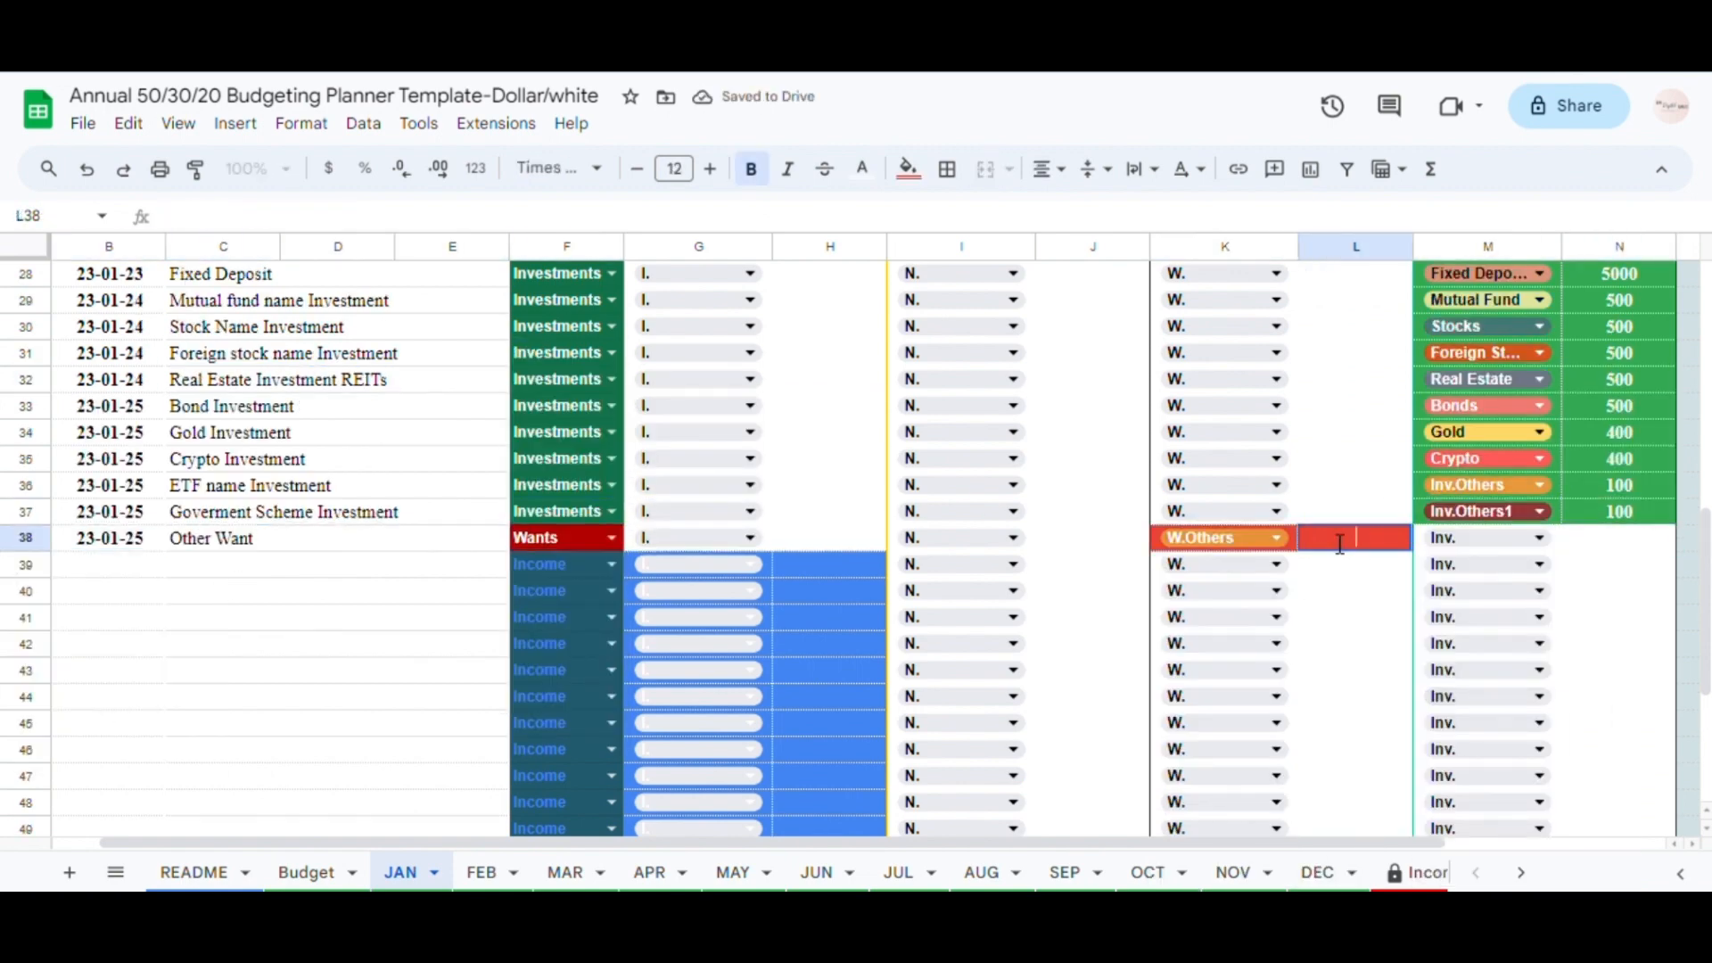
pyautogui.write('2000')
pyautogui.press('Return')
# - Record a 23-01-26 Income transaction "Income from Video Game Tournment win" in the I.Others category with an amount of 5000
pyautogui.doubleClick(129, 573)
pyautogui.click(214, 571)
pyautogui.write('Income from Video Game Tournment win')
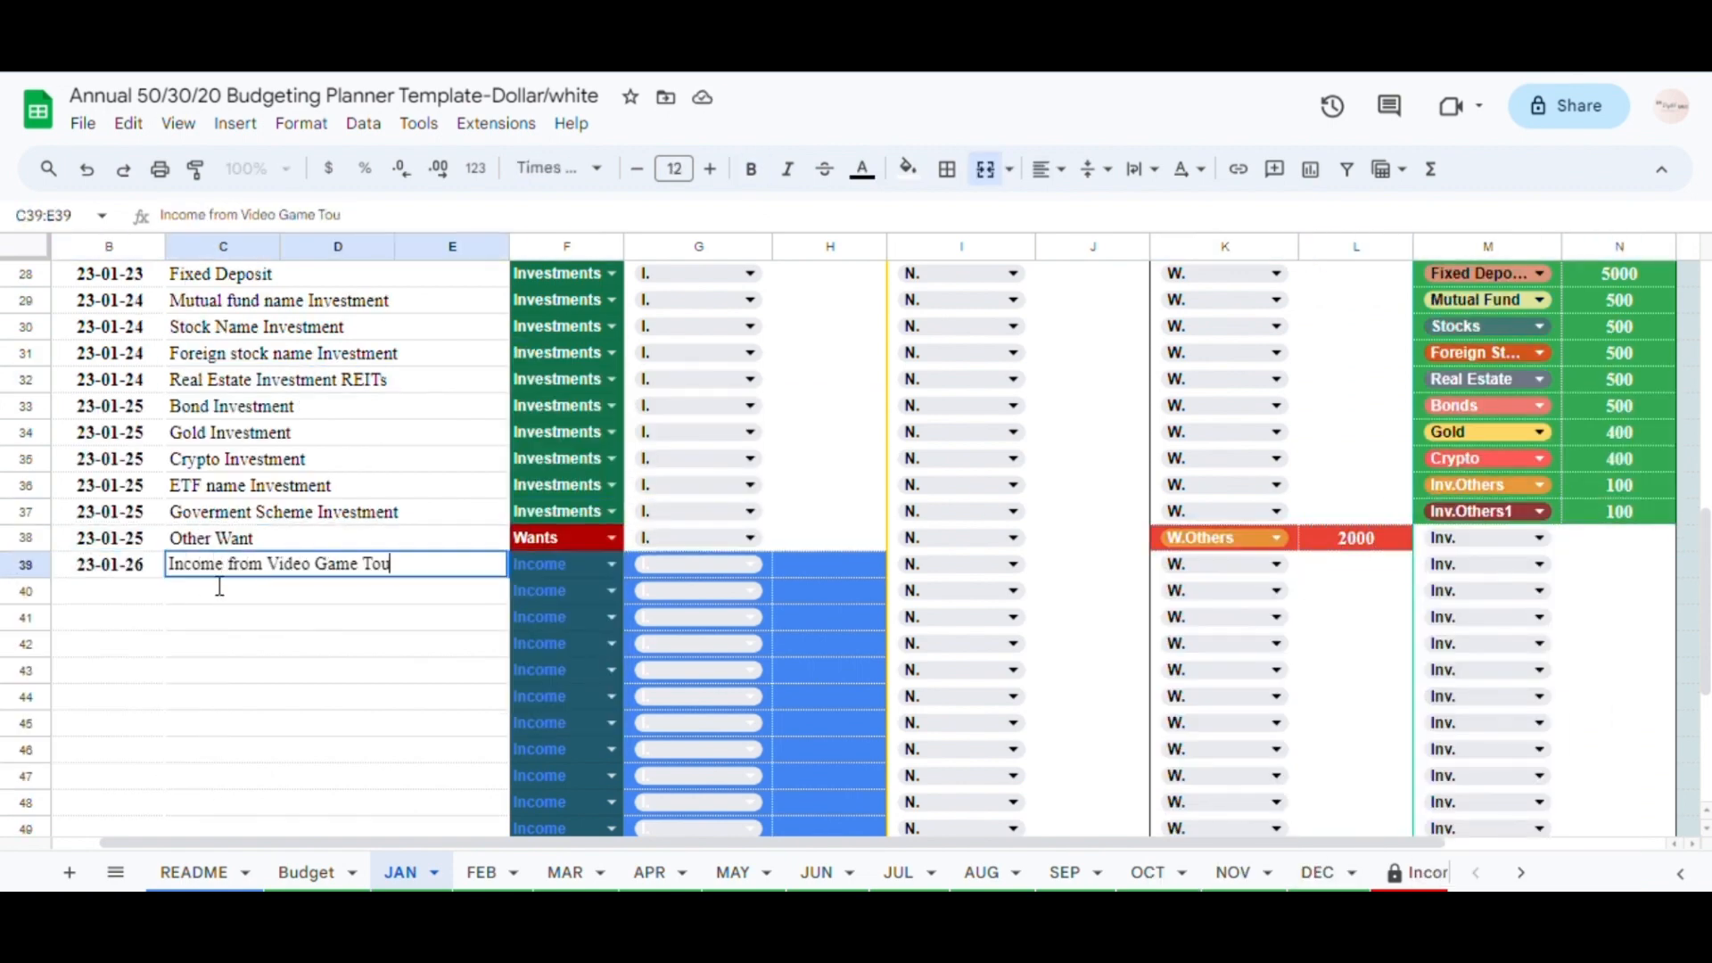
pyautogui.click(750, 564)
pyautogui.click(829, 564)
pyautogui.write('5000')
# - Record a 23-01-27 Income transaction "Income from Rent" in the I.Others1 category with an amount of 16000
pyautogui.doubleClick(111, 591)
pyautogui.click(223, 591)
pyautogui.write('Income from Rent')
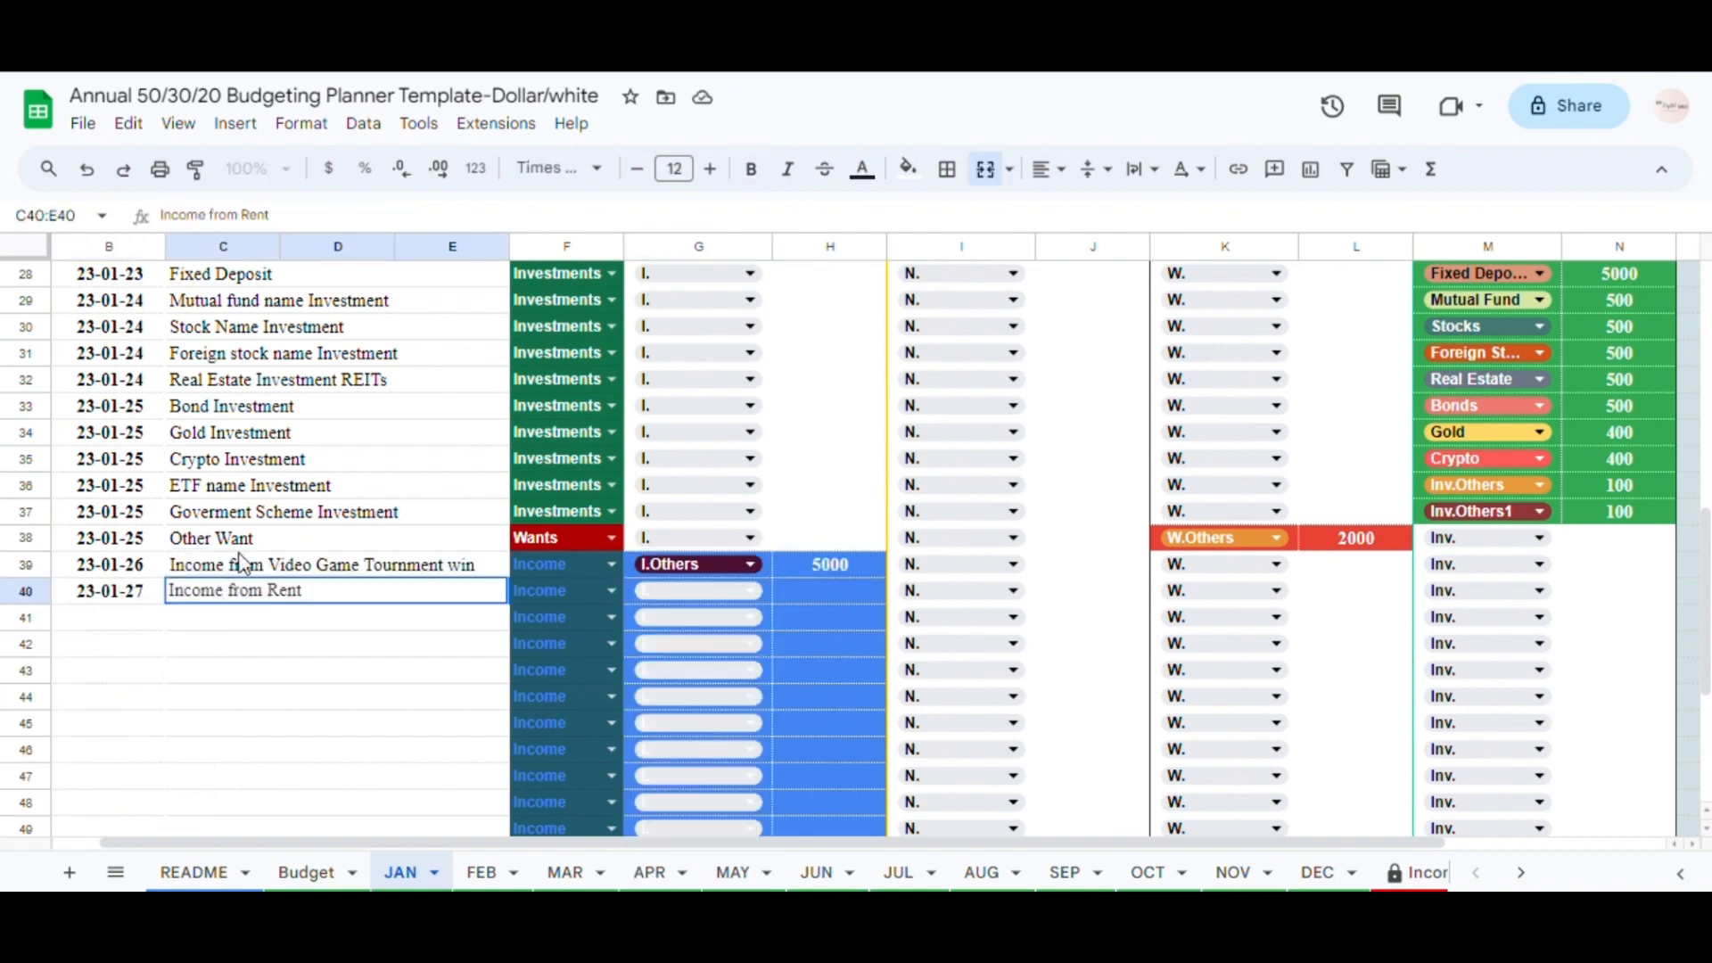
pyautogui.click(750, 591)
pyautogui.click(828, 597)
pyautogui.write('16000')
pyautogui.press('Return')
# - Record a 23-01-27 transaction "Hair salon" of type Needs in the Hair/beauty category with an amount of 500
pyautogui.scroll(-2, 252, 512)
pyautogui.doubleClick(111, 484)
pyautogui.click(178, 489)
pyautogui.write('Hair salon')
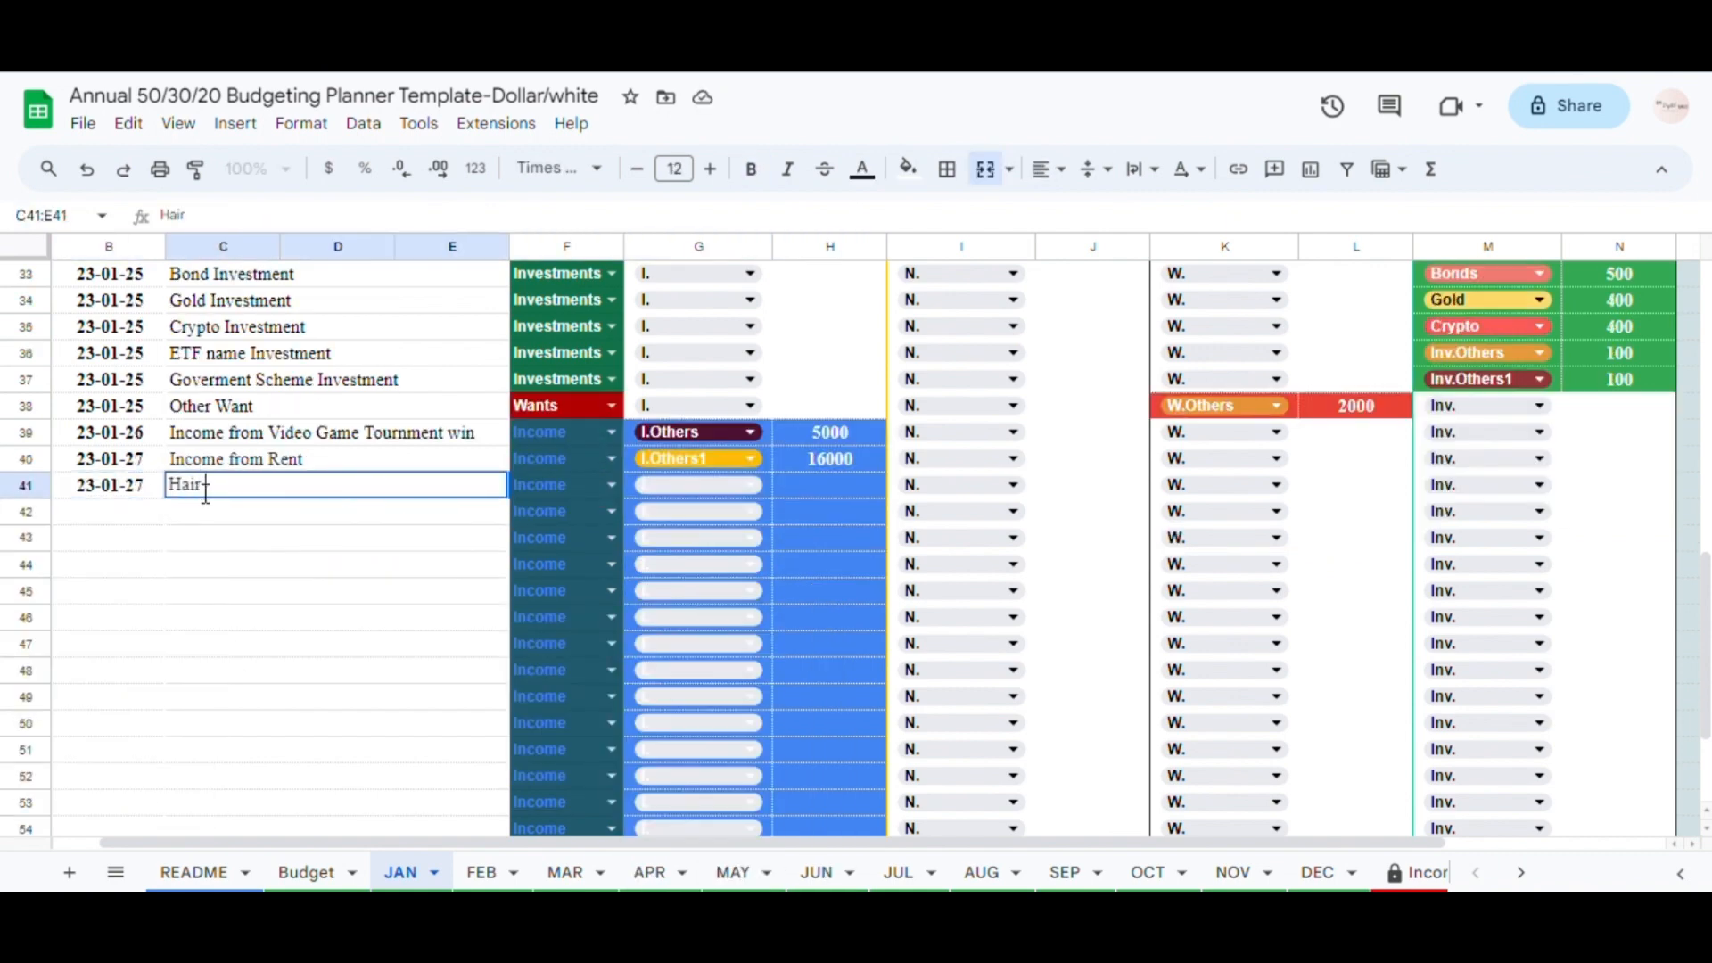
pyautogui.click(933, 493)
pyautogui.click(990, 729)
# - Record a 23-01-27 transaction "Medical expenses visit to Pharmacy shop" of type Needs in the Health/Medical category with an amount of 400
pyautogui.doubleClick(111, 511)
pyautogui.click(223, 510)
pyautogui.write('Med')
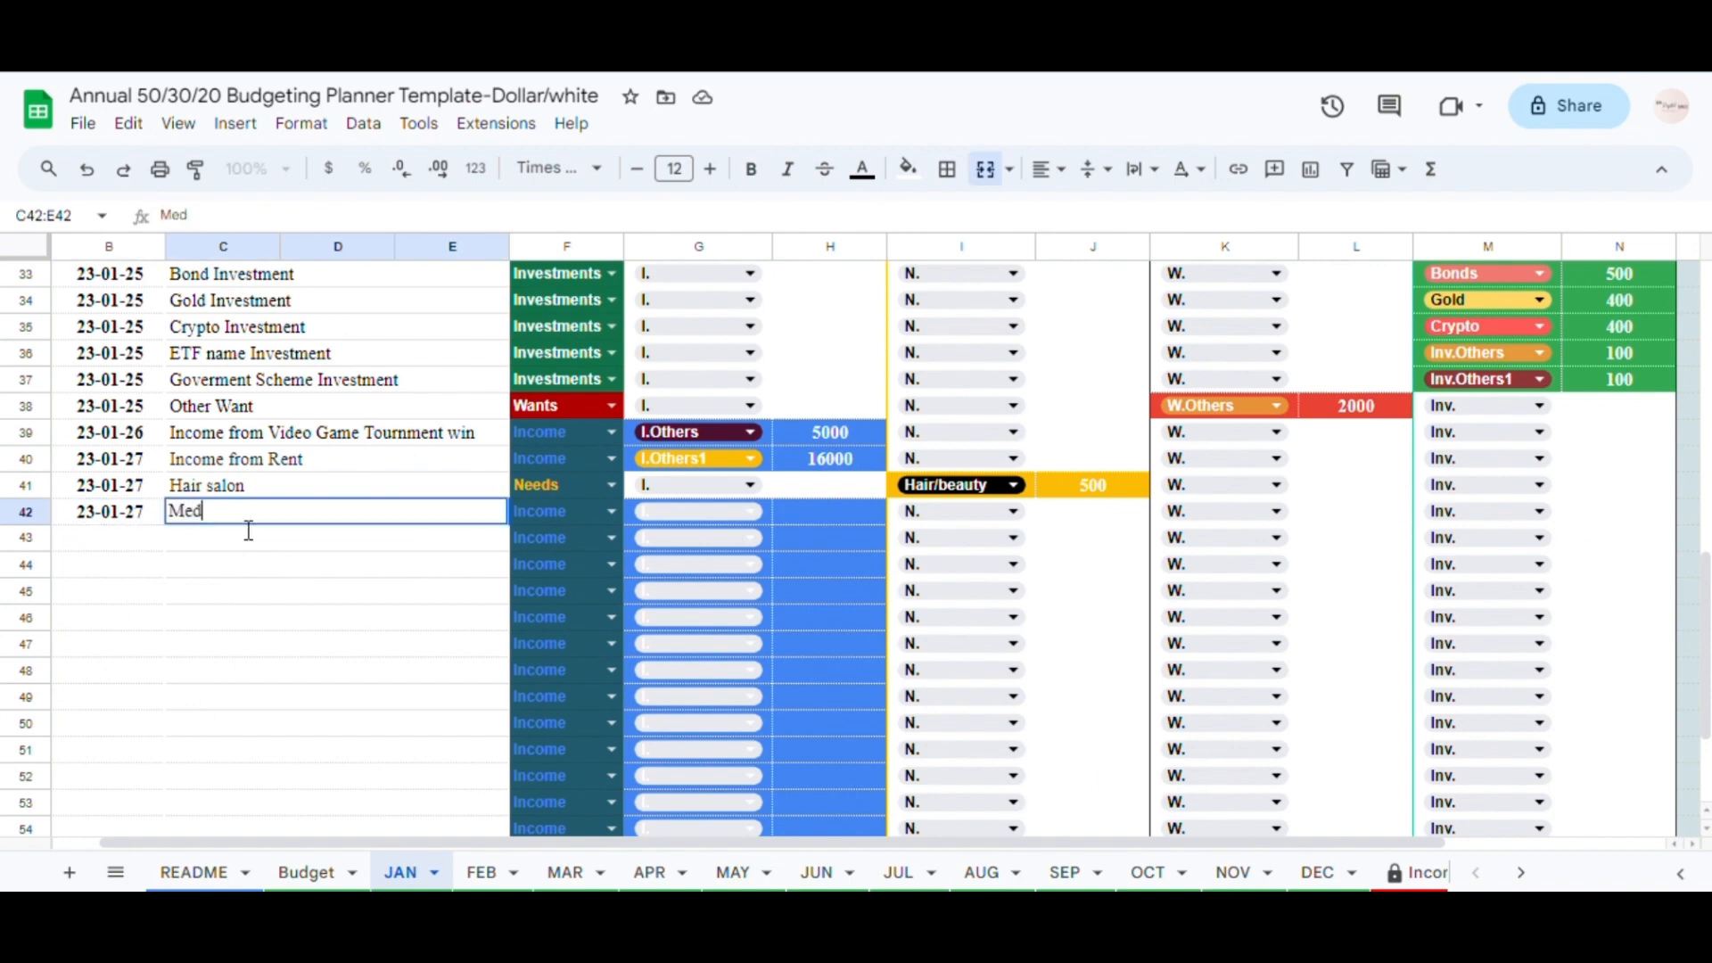
pyautogui.write('ical expenses visit to Pharmacy shop')
pyautogui.click(933, 511)
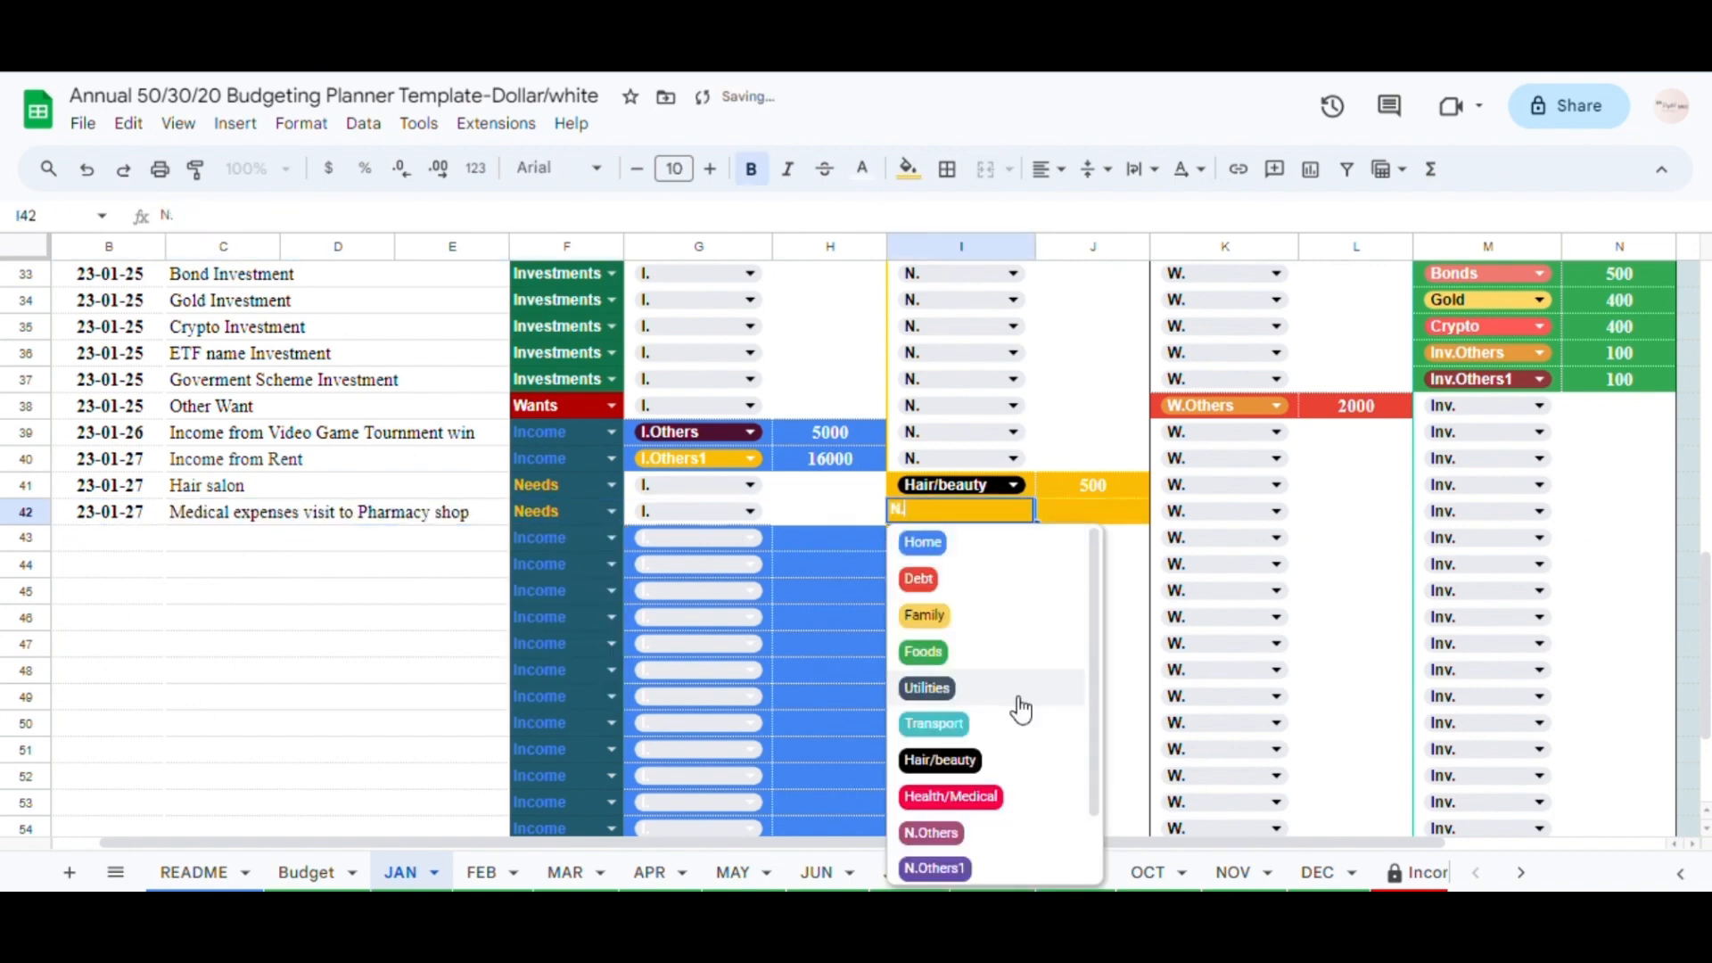
pyautogui.click(981, 783)
# - Add a 23-01-27 transaction "Cash withdrawn from ATM 500" and set its type to Cash
pyautogui.doubleClick(112, 537)
pyautogui.click(162, 700)
pyautogui.click(212, 545)
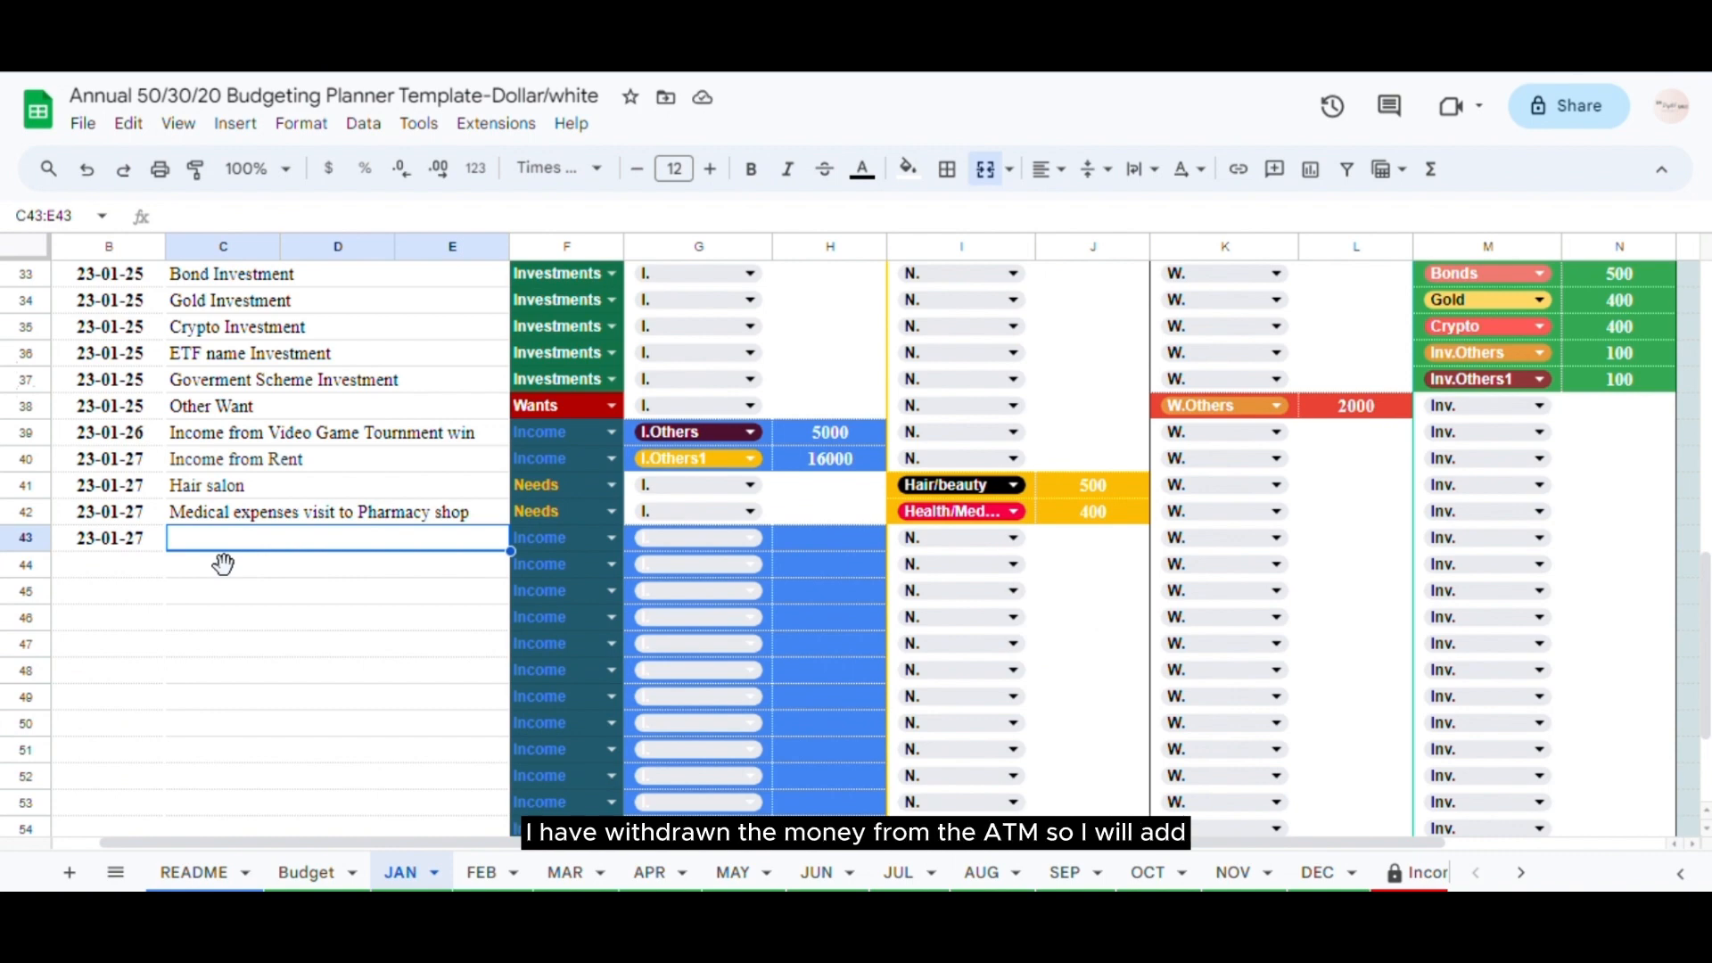
pyautogui.write('Cash with')
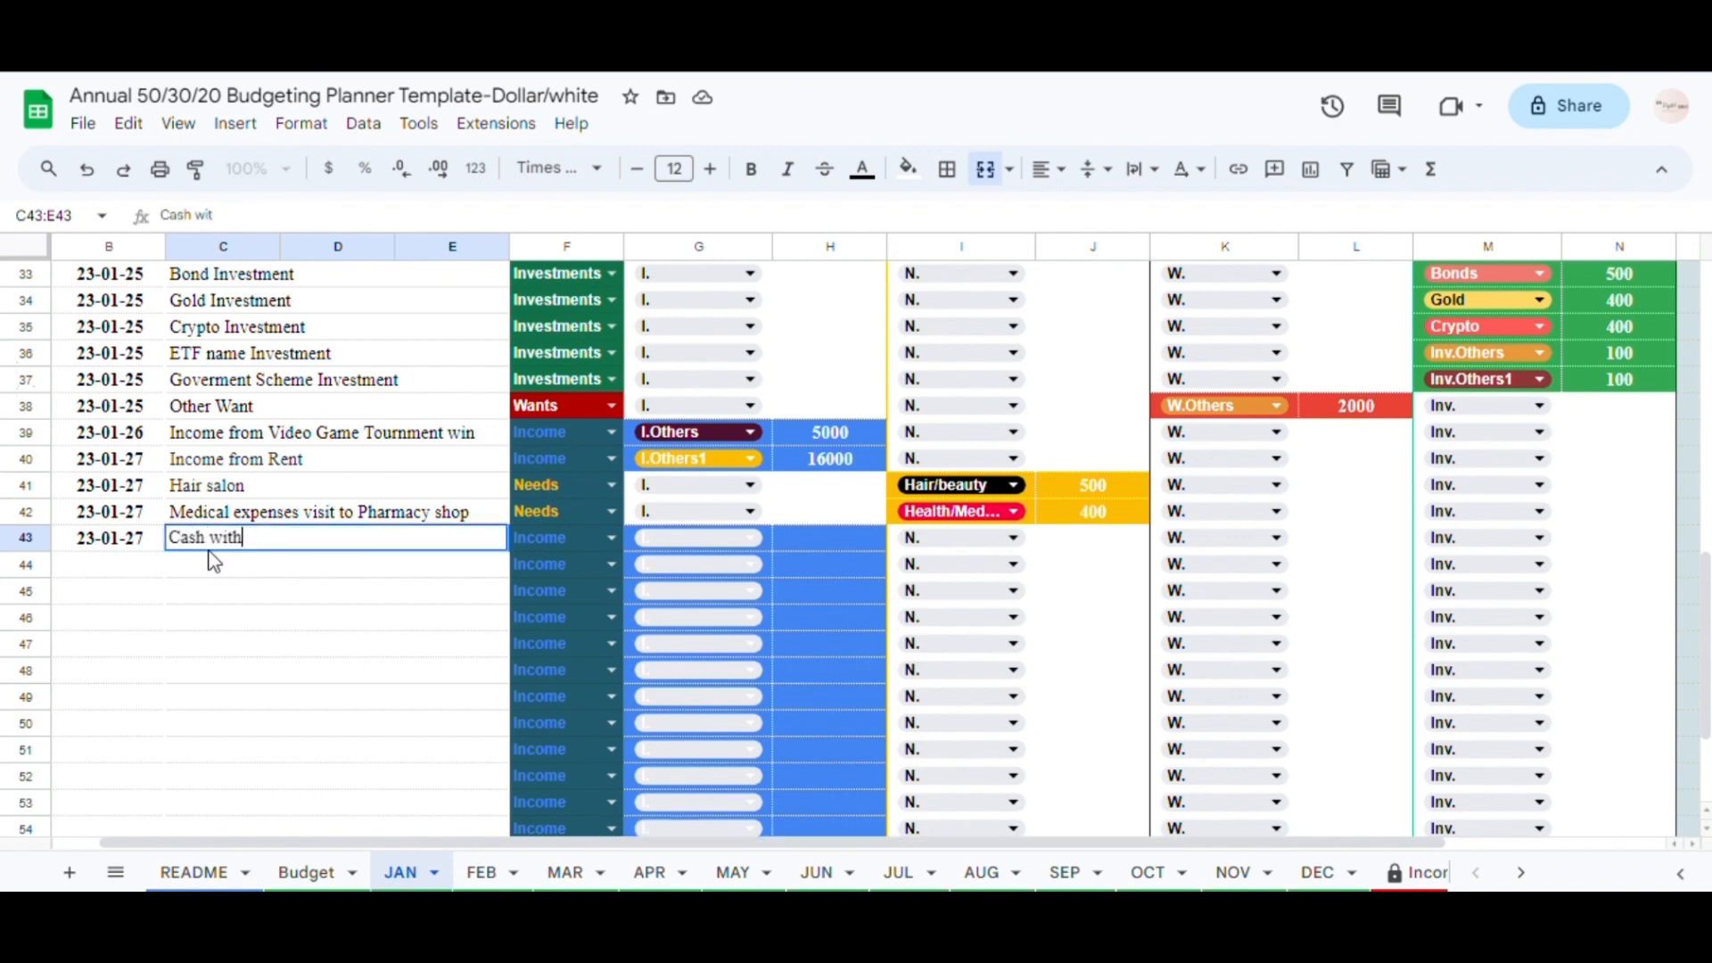
pyautogui.write('drawn from')
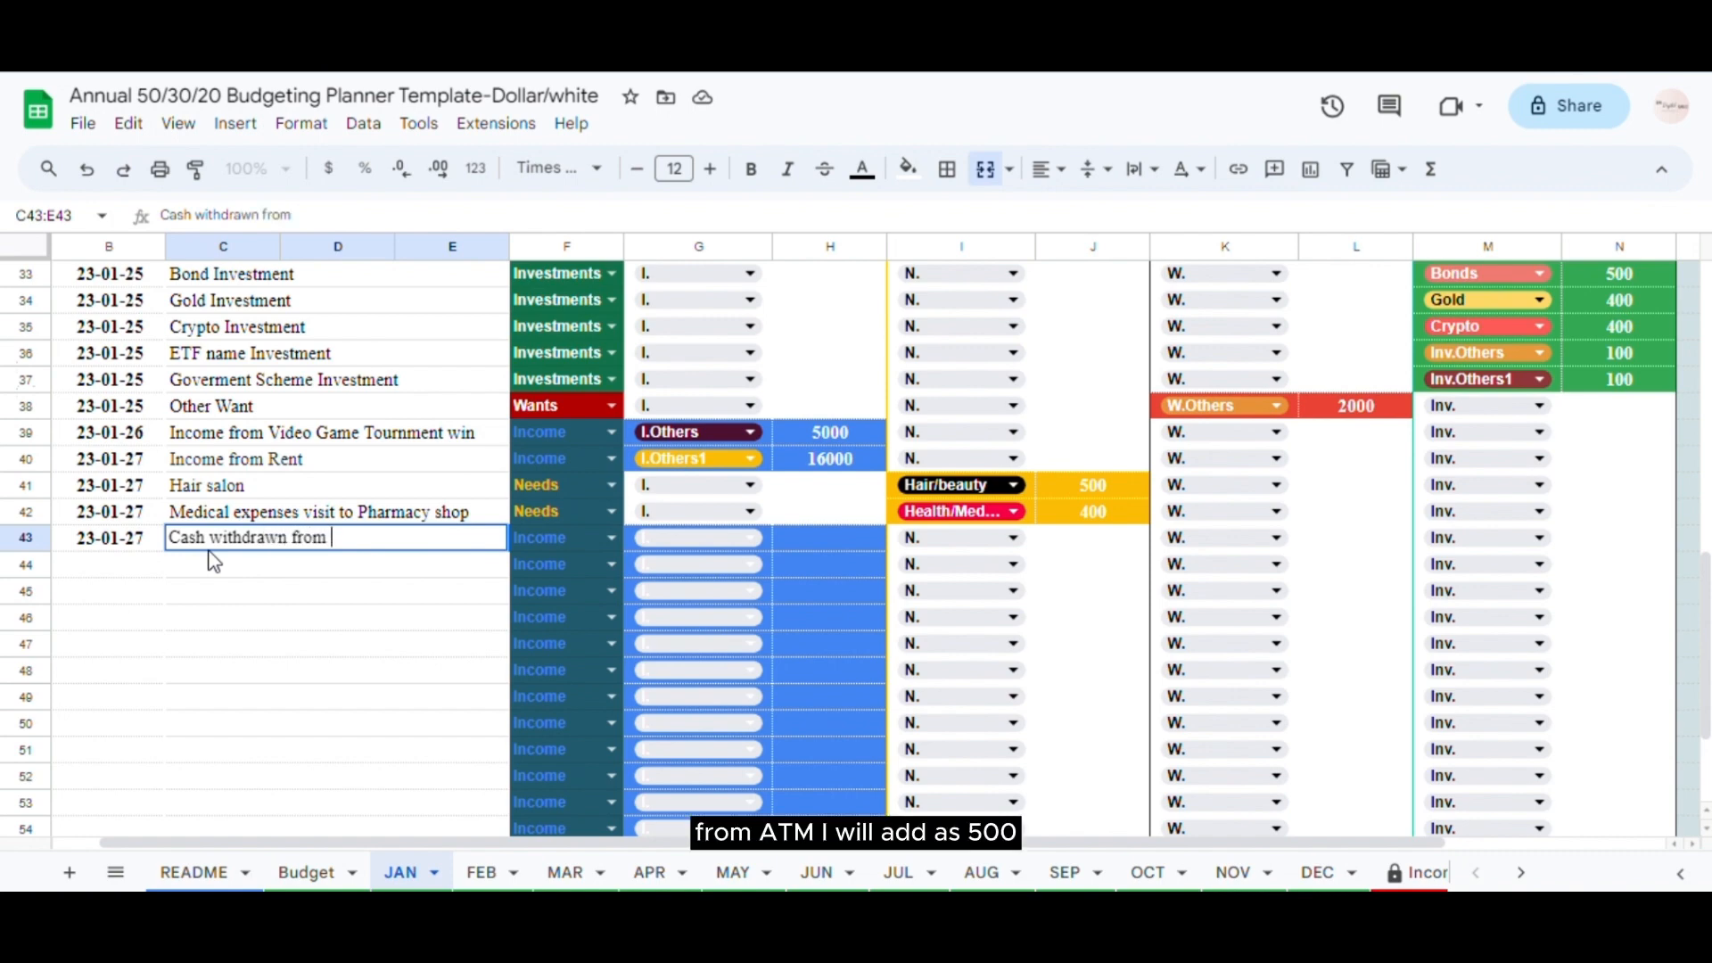
pyautogui.write(' ATM 500')
pyautogui.press('Tab')
pyautogui.press('Return')
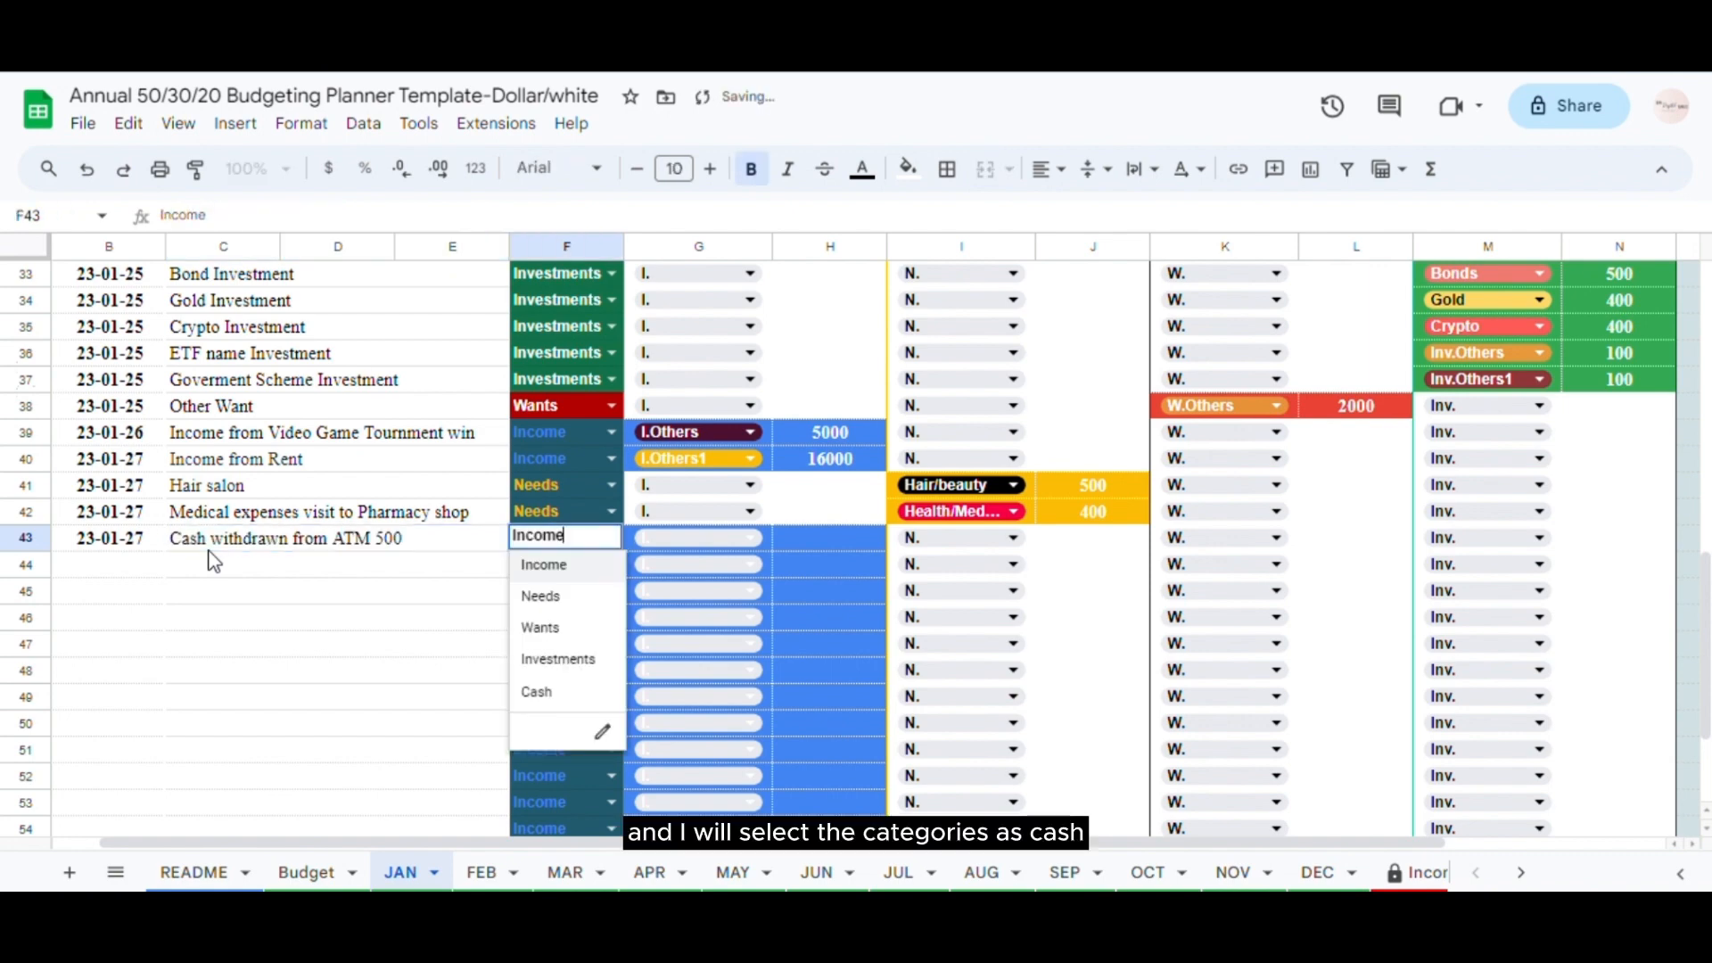
pyautogui.press('Down')
pyautogui.press('Down')
pyautogui.press('Down')
pyautogui.press('Down')
pyautogui.click(194, 554)
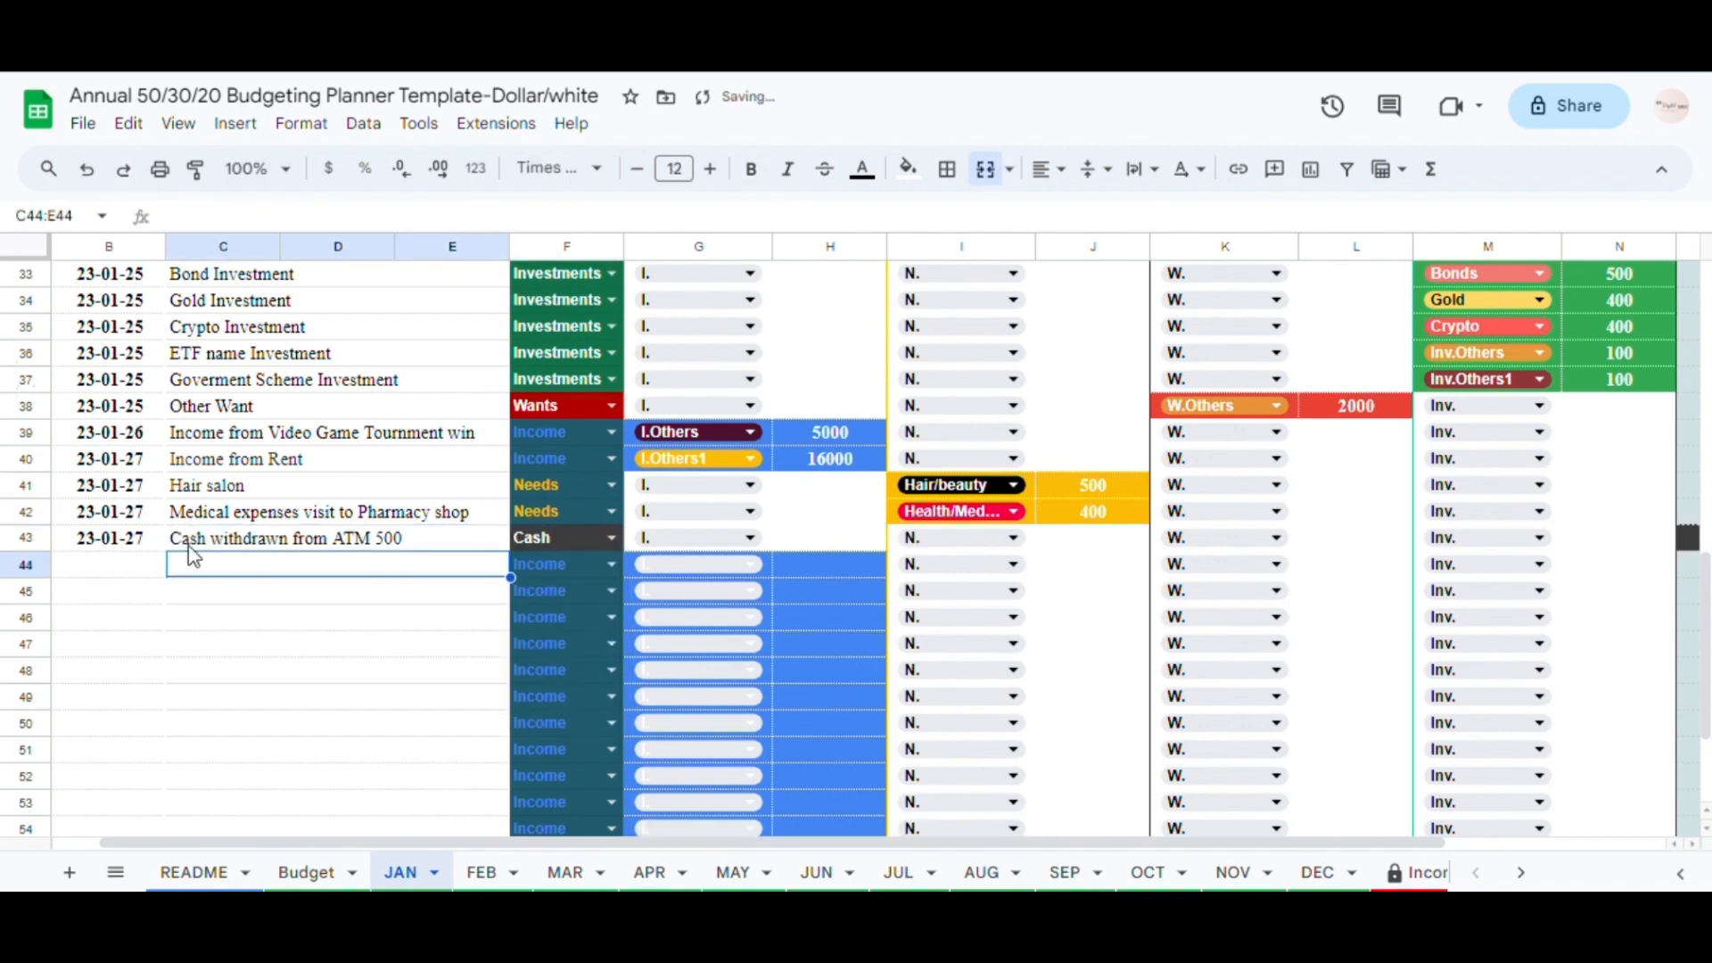
# - Enter 500 as the cash amount for the ATM withdrawal row
pyautogui.moveTo(843, 842); pyautogui.dragTo(1059, 843)
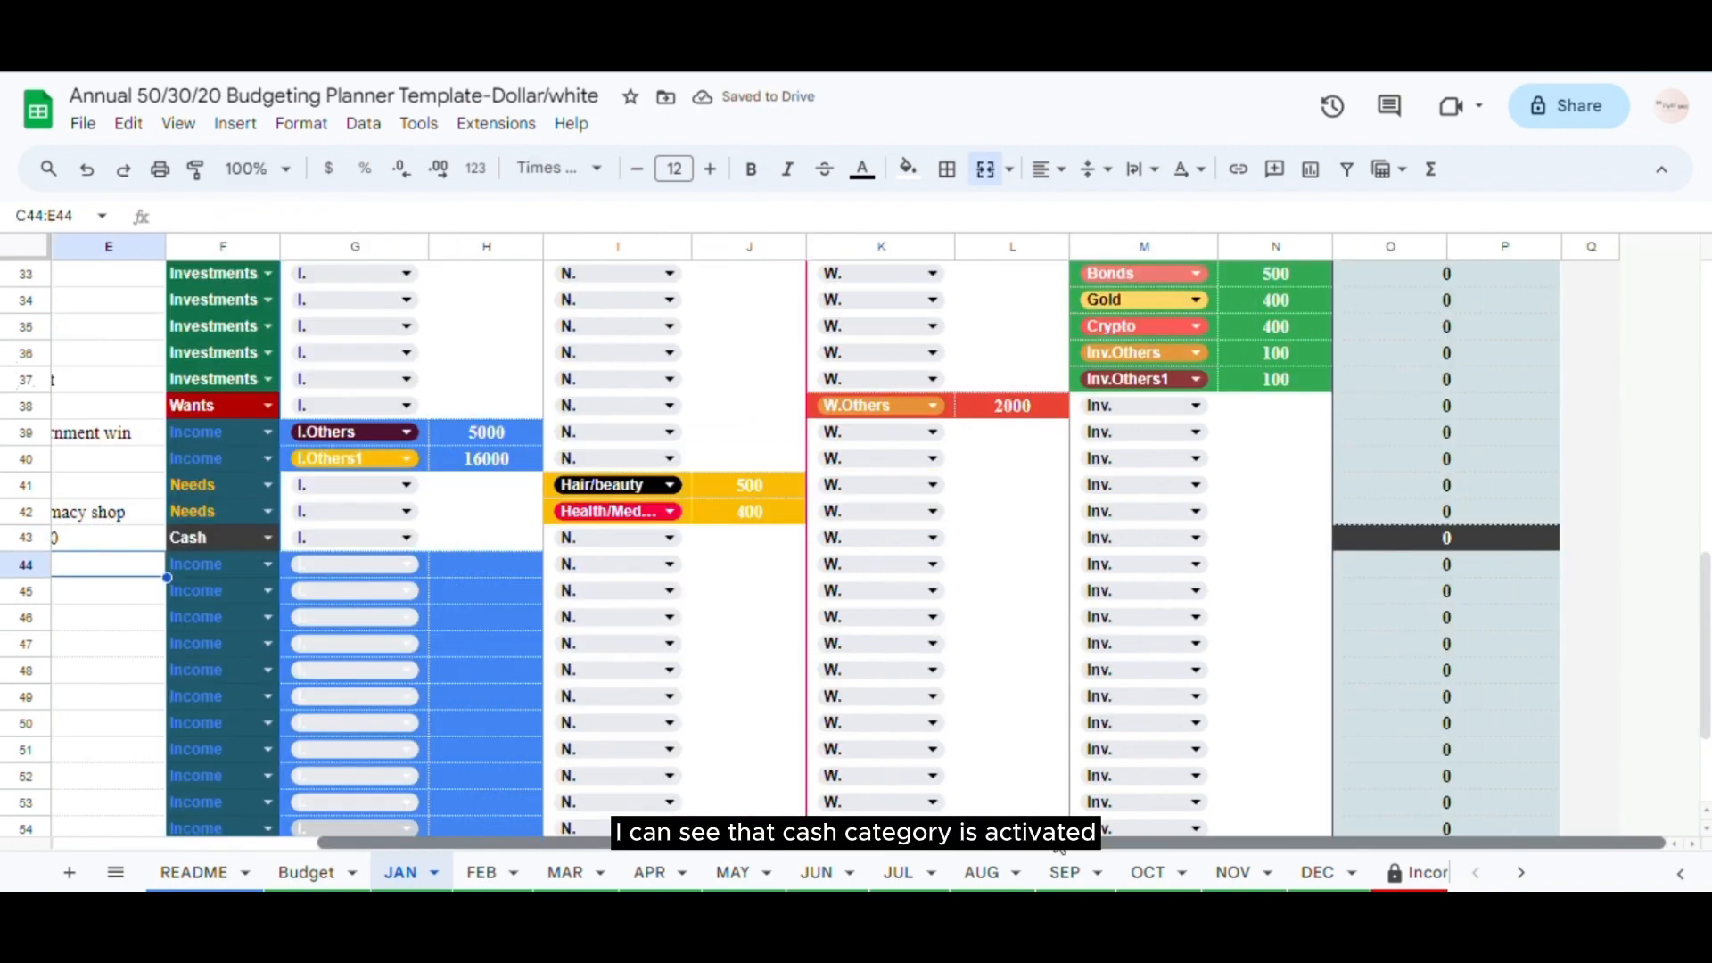
pyautogui.click(1426, 540)
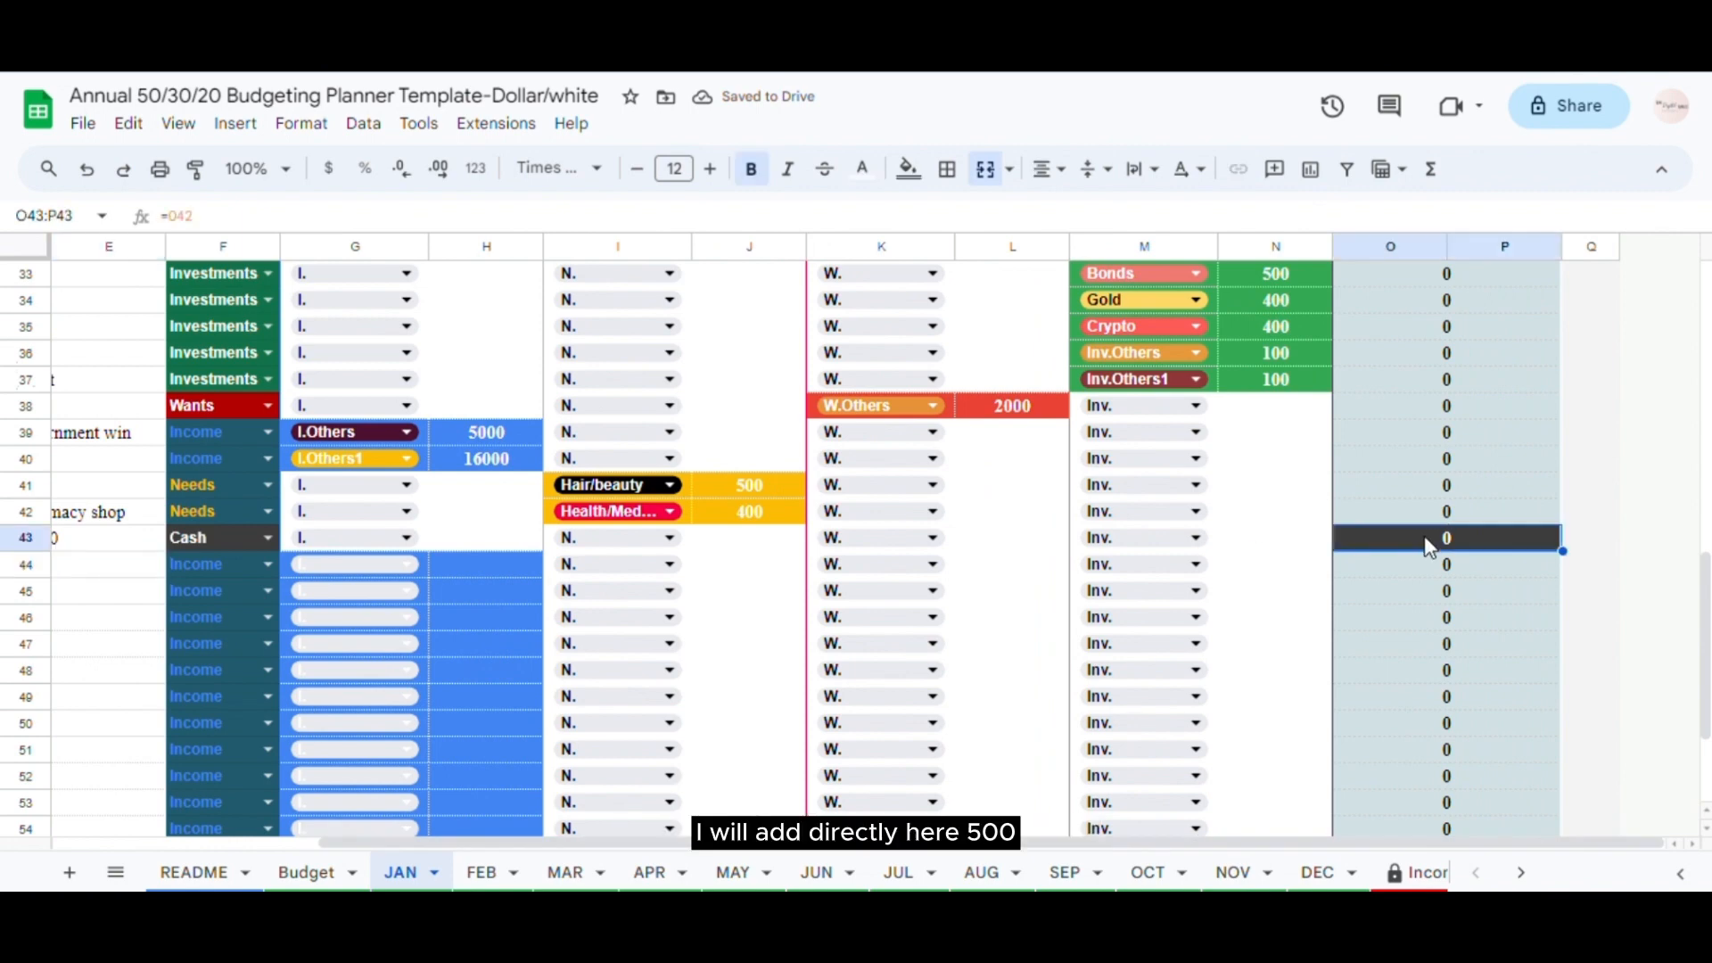
pyautogui.write('500')
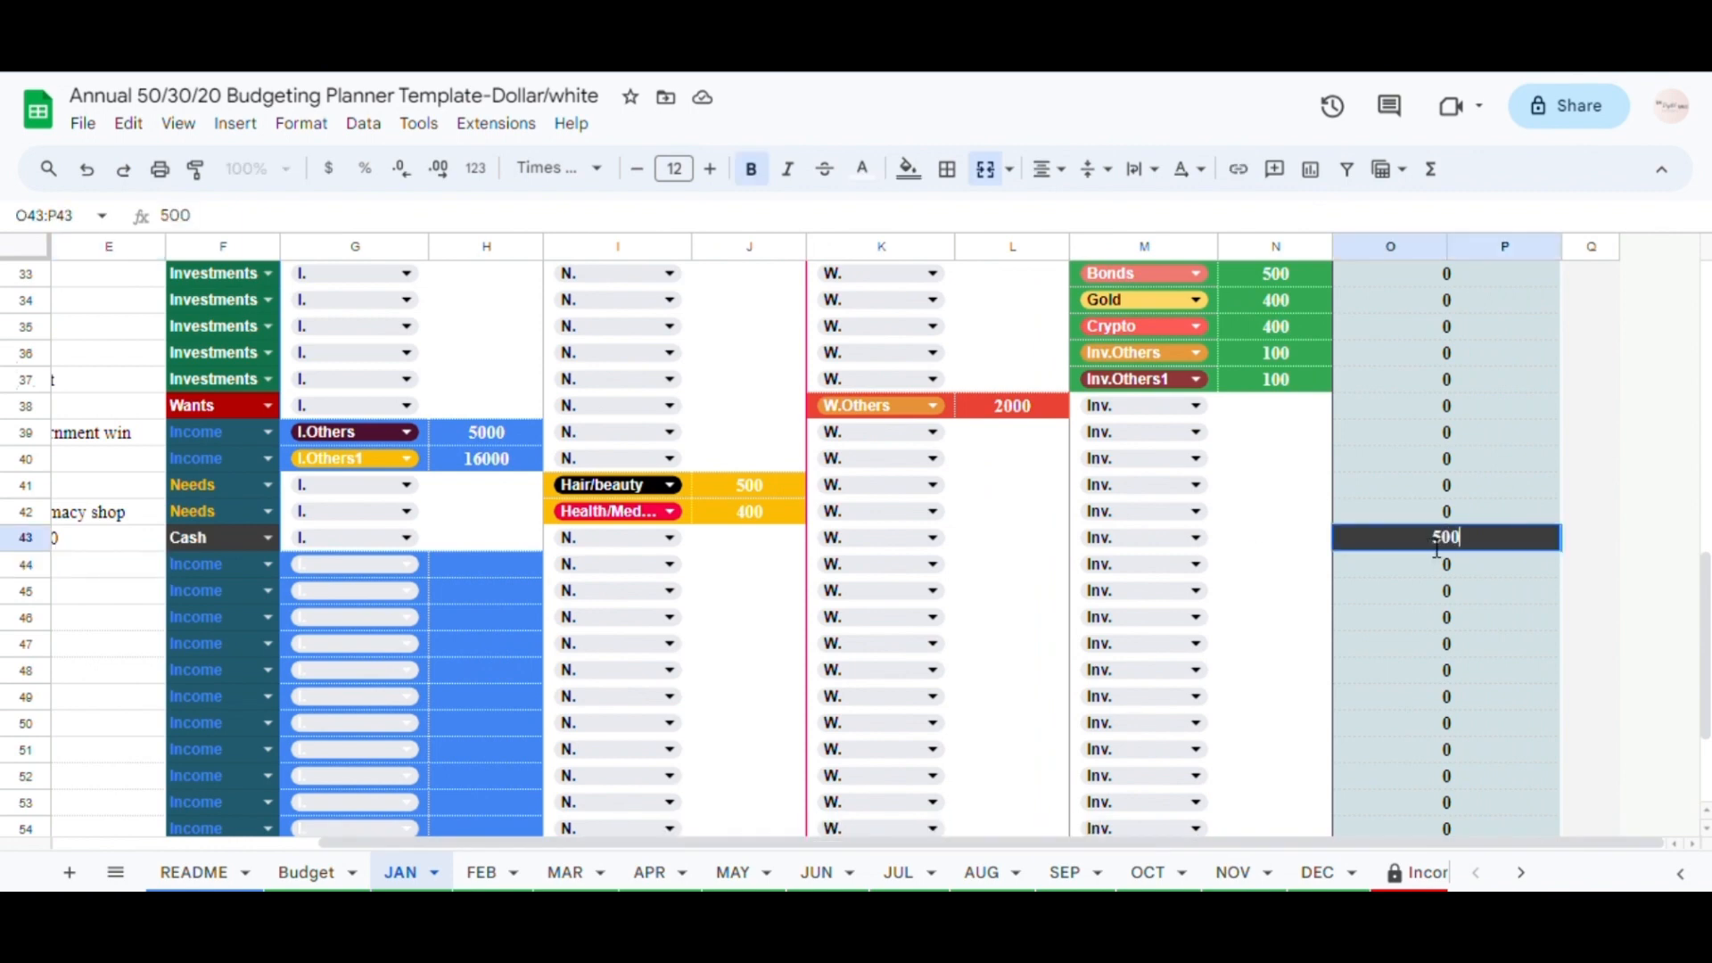
pyautogui.press('Return')
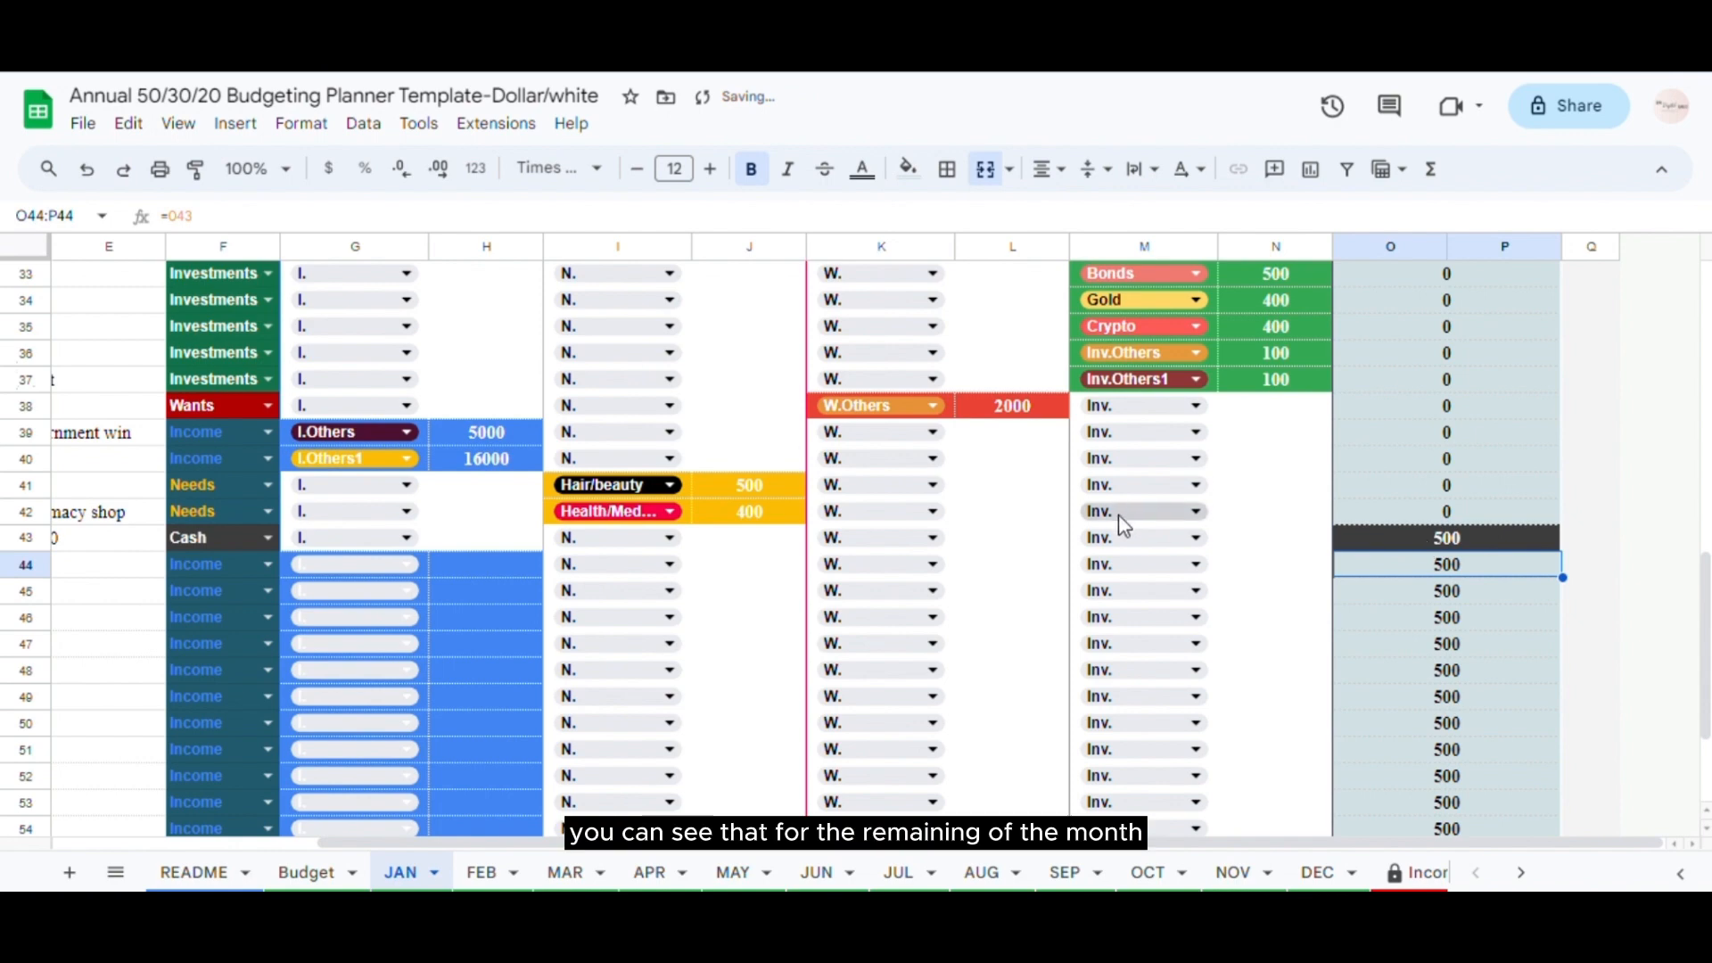
# - Record a 23-01-27 transaction "Other Need" of type Needs in the N.Others category with an amount of 2100
pyautogui.scroll(-3, 1522, 592)
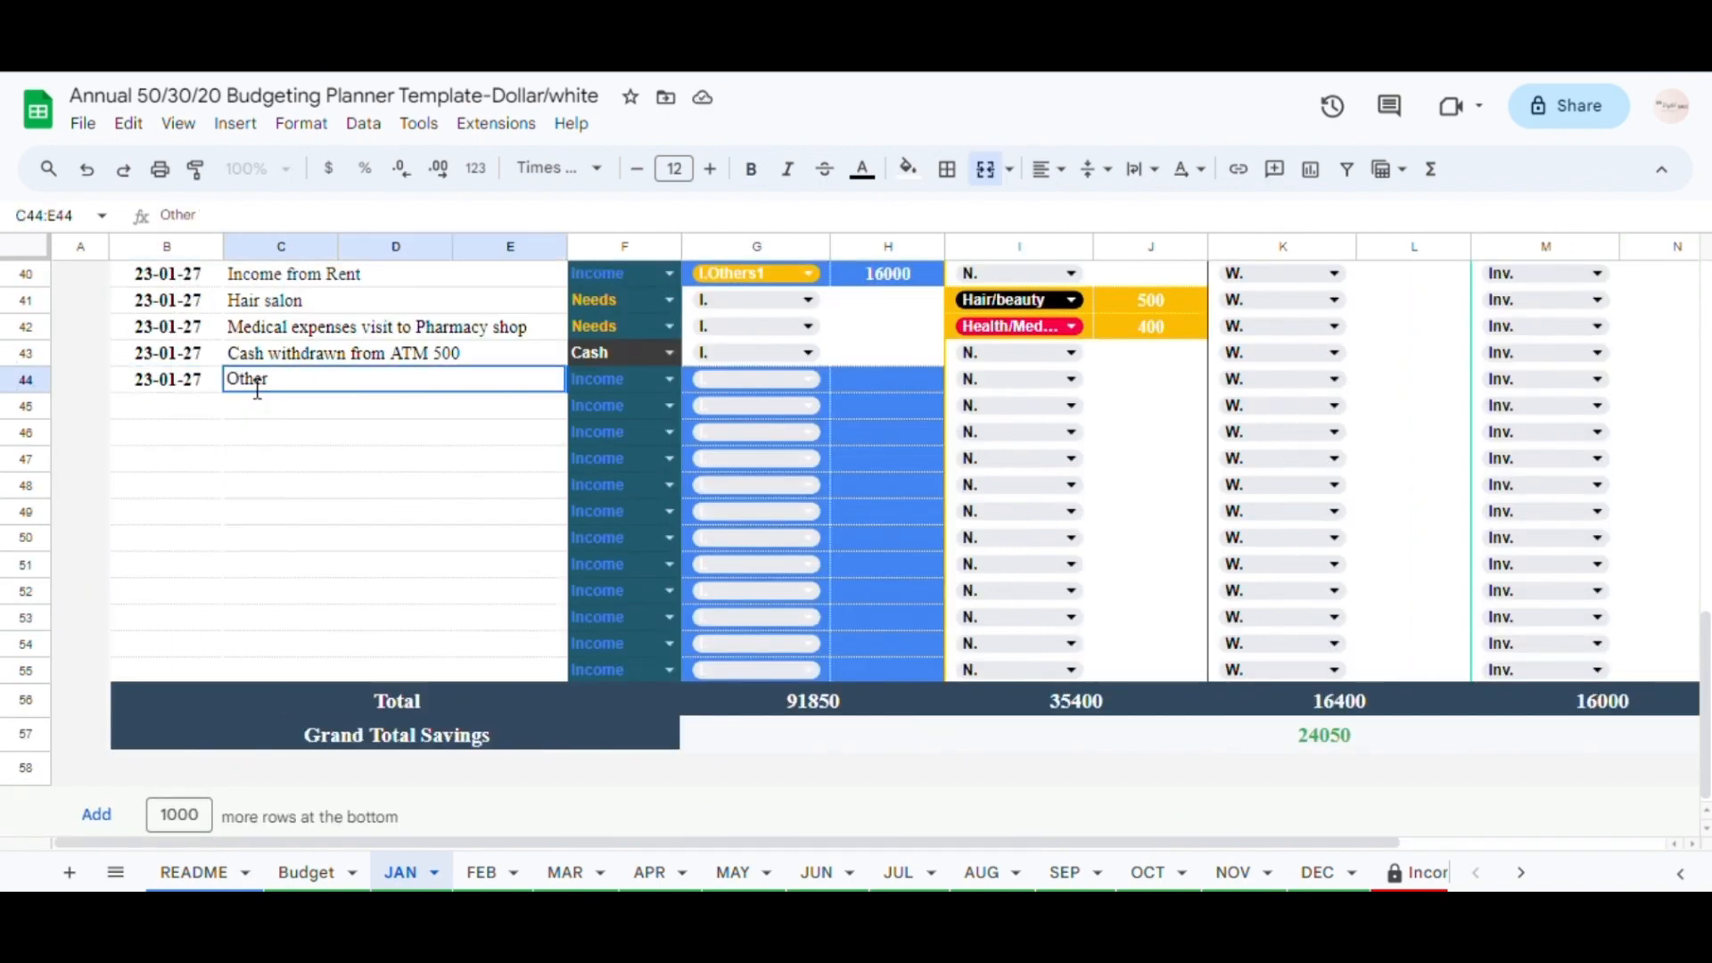
pyautogui.write('Need')
pyautogui.click(669, 379)
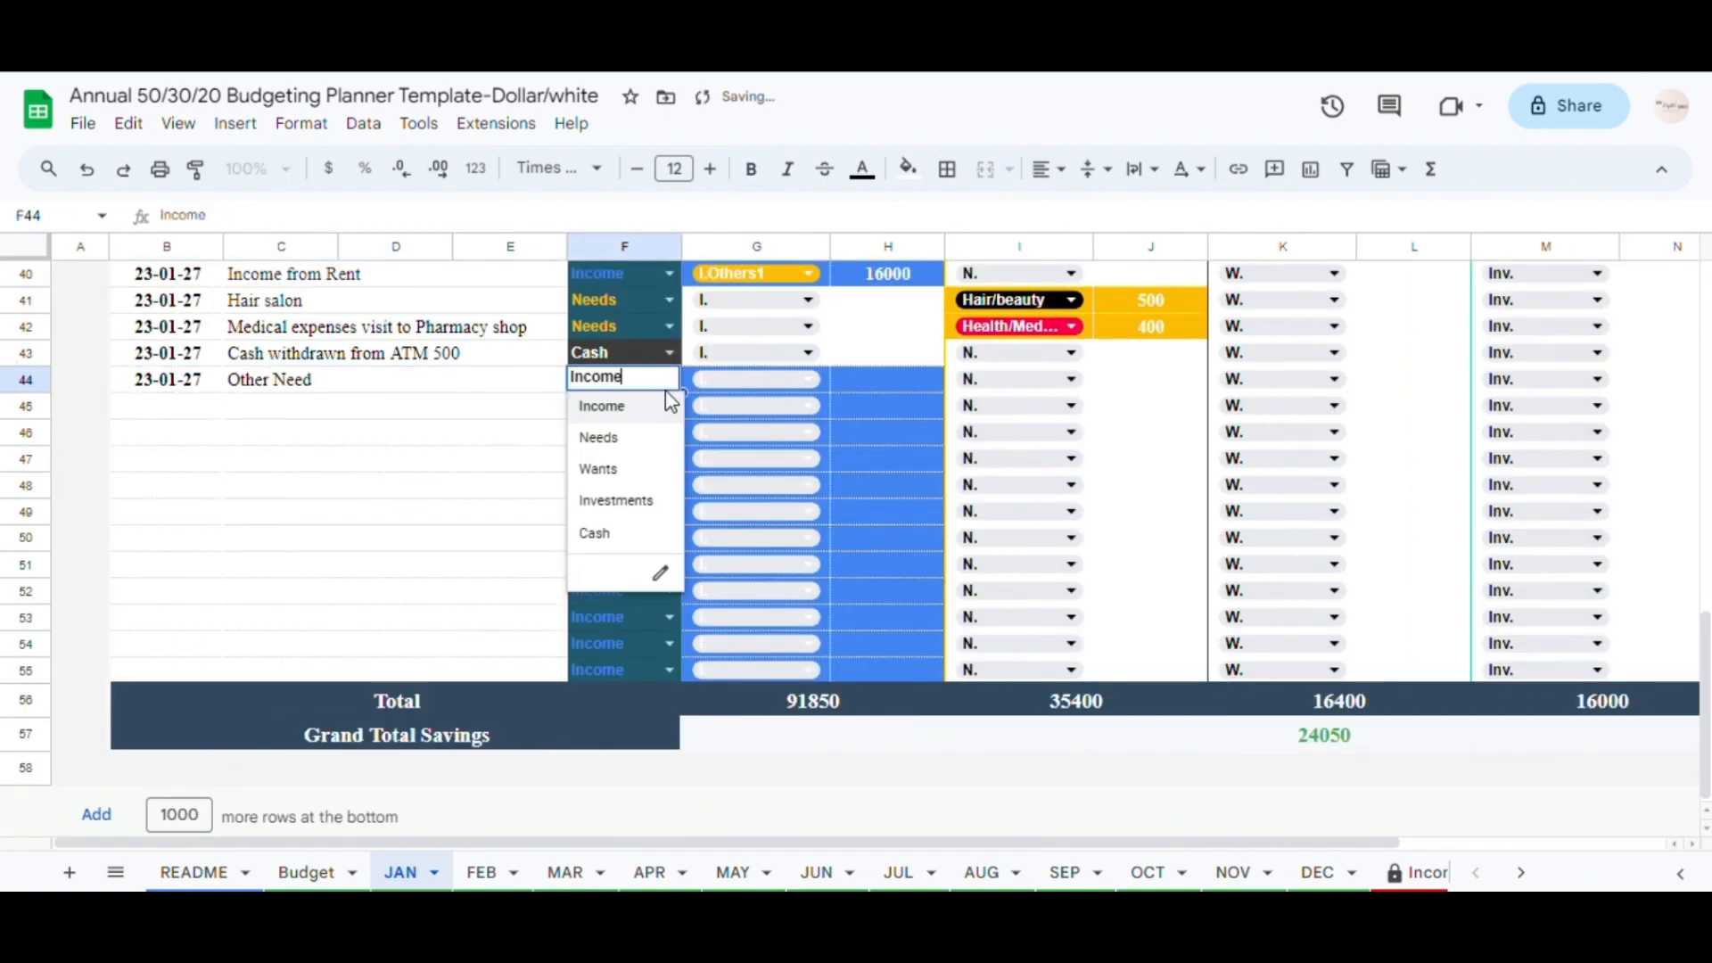
pyautogui.click(601, 428)
pyautogui.click(1070, 379)
pyautogui.click(998, 535)
pyautogui.click(1150, 379)
pyautogui.write('2100')
pyautogui.press('Return')
# - Record a 23-01-27 transaction "Trash Bill" of type Needs in the Utilities category with an amount of 100
pyautogui.click(178, 408)
pyautogui.click(283, 410)
pyautogui.write('Trash Bill')
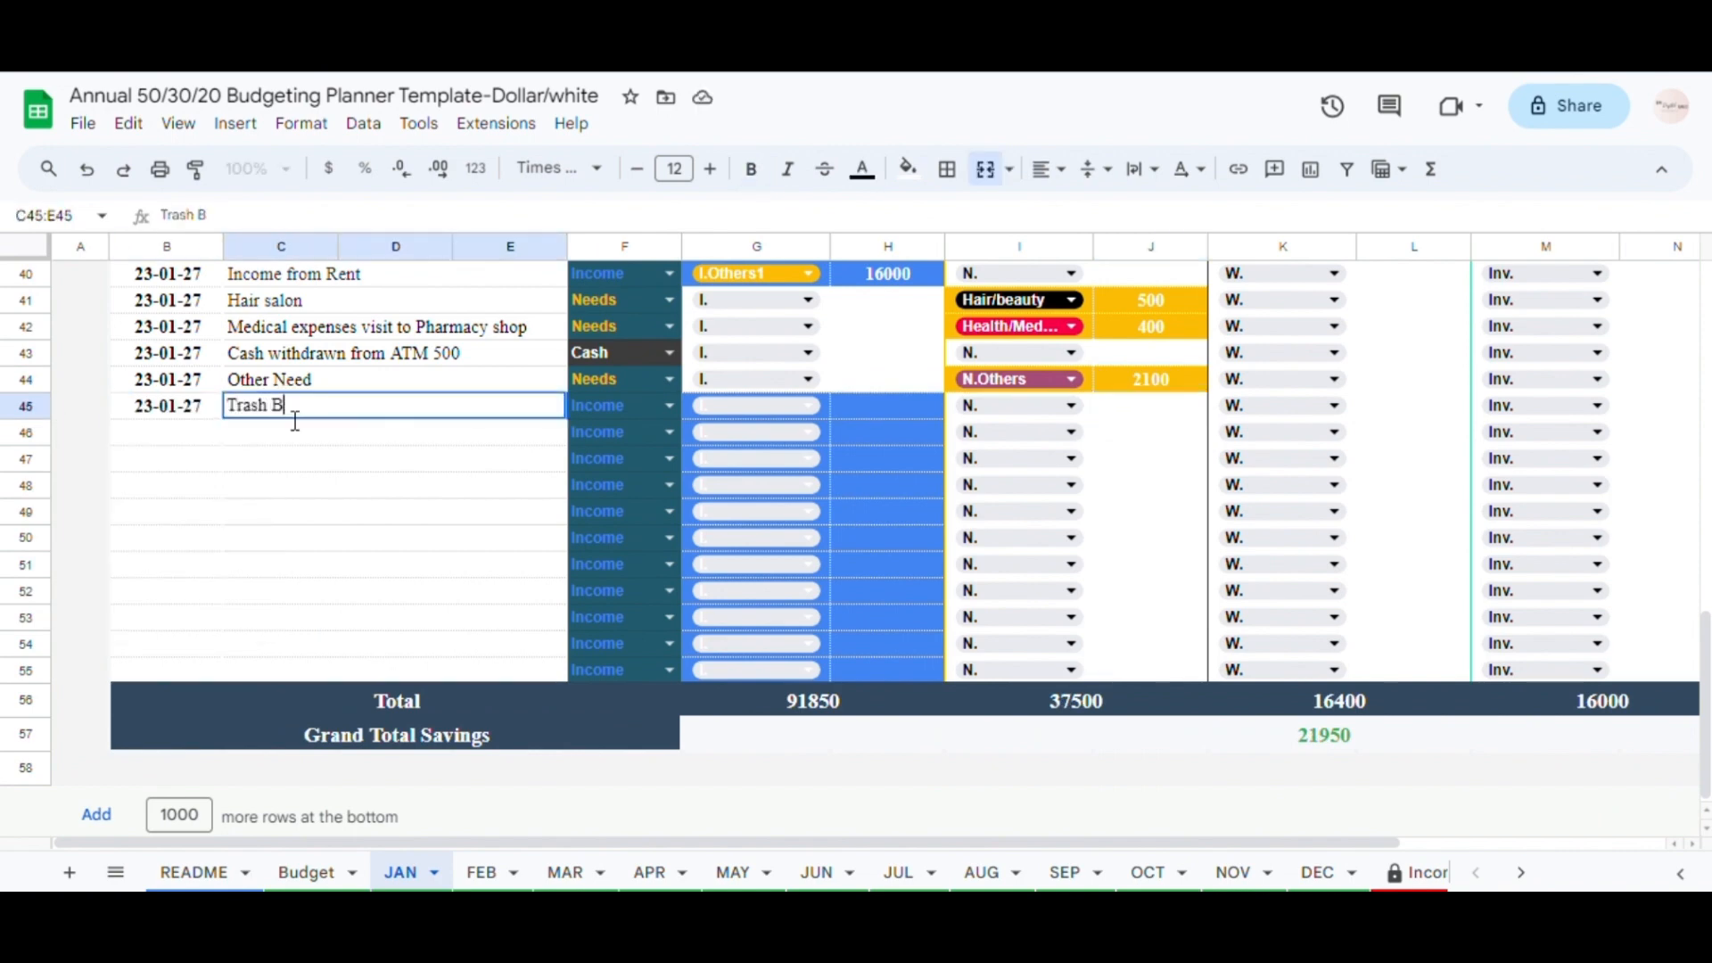
pyautogui.click(669, 406)
pyautogui.click(601, 455)
pyautogui.click(1072, 407)
pyautogui.click(999, 481)
pyautogui.click(1120, 416)
pyautogui.write('100')
# - Record a 23-01-27 transaction "Gas Bill" of type Needs in the Utilities category with an amount of 1000
pyautogui.click(263, 435)
pyautogui.write('Gas Bill')
pyautogui.click(668, 432)
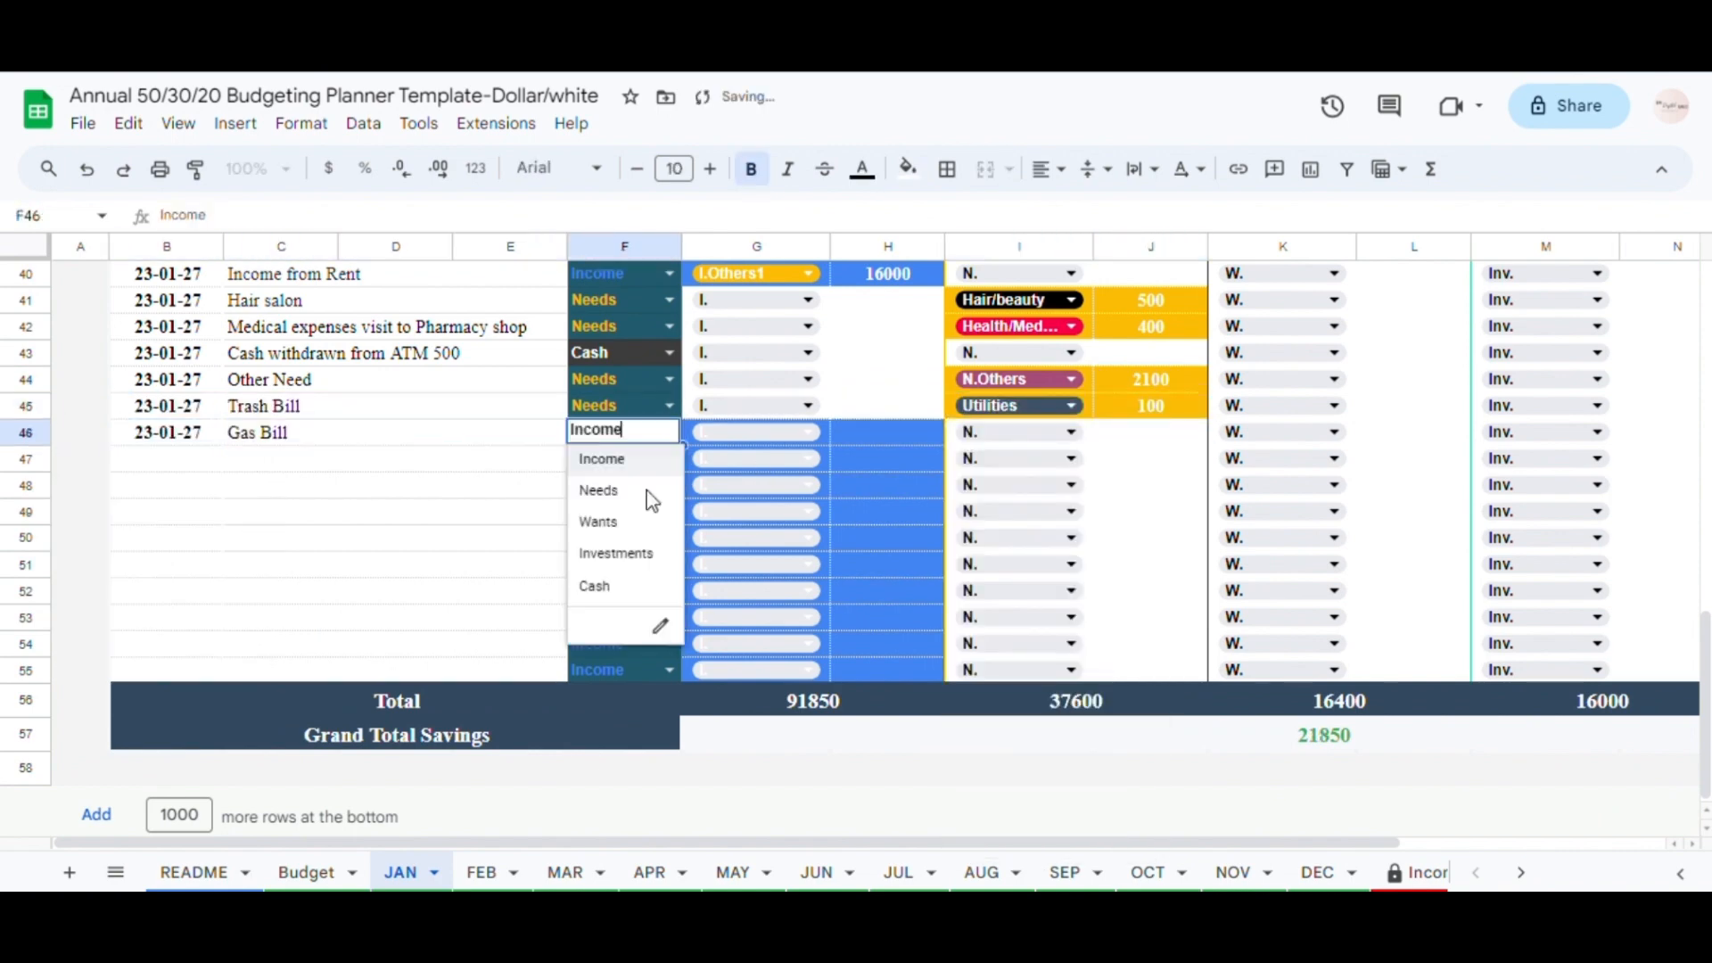
pyautogui.click(648, 490)
pyautogui.click(1142, 438)
pyautogui.write('1000')
# - Add a 23-01-28 transaction "Converted Digital Currency to CASH 200" and set its type to Cash
pyautogui.doubleClick(182, 458)
pyautogui.click(245, 619)
pyautogui.click(279, 468)
pyautogui.write('Converted Digital Currency')
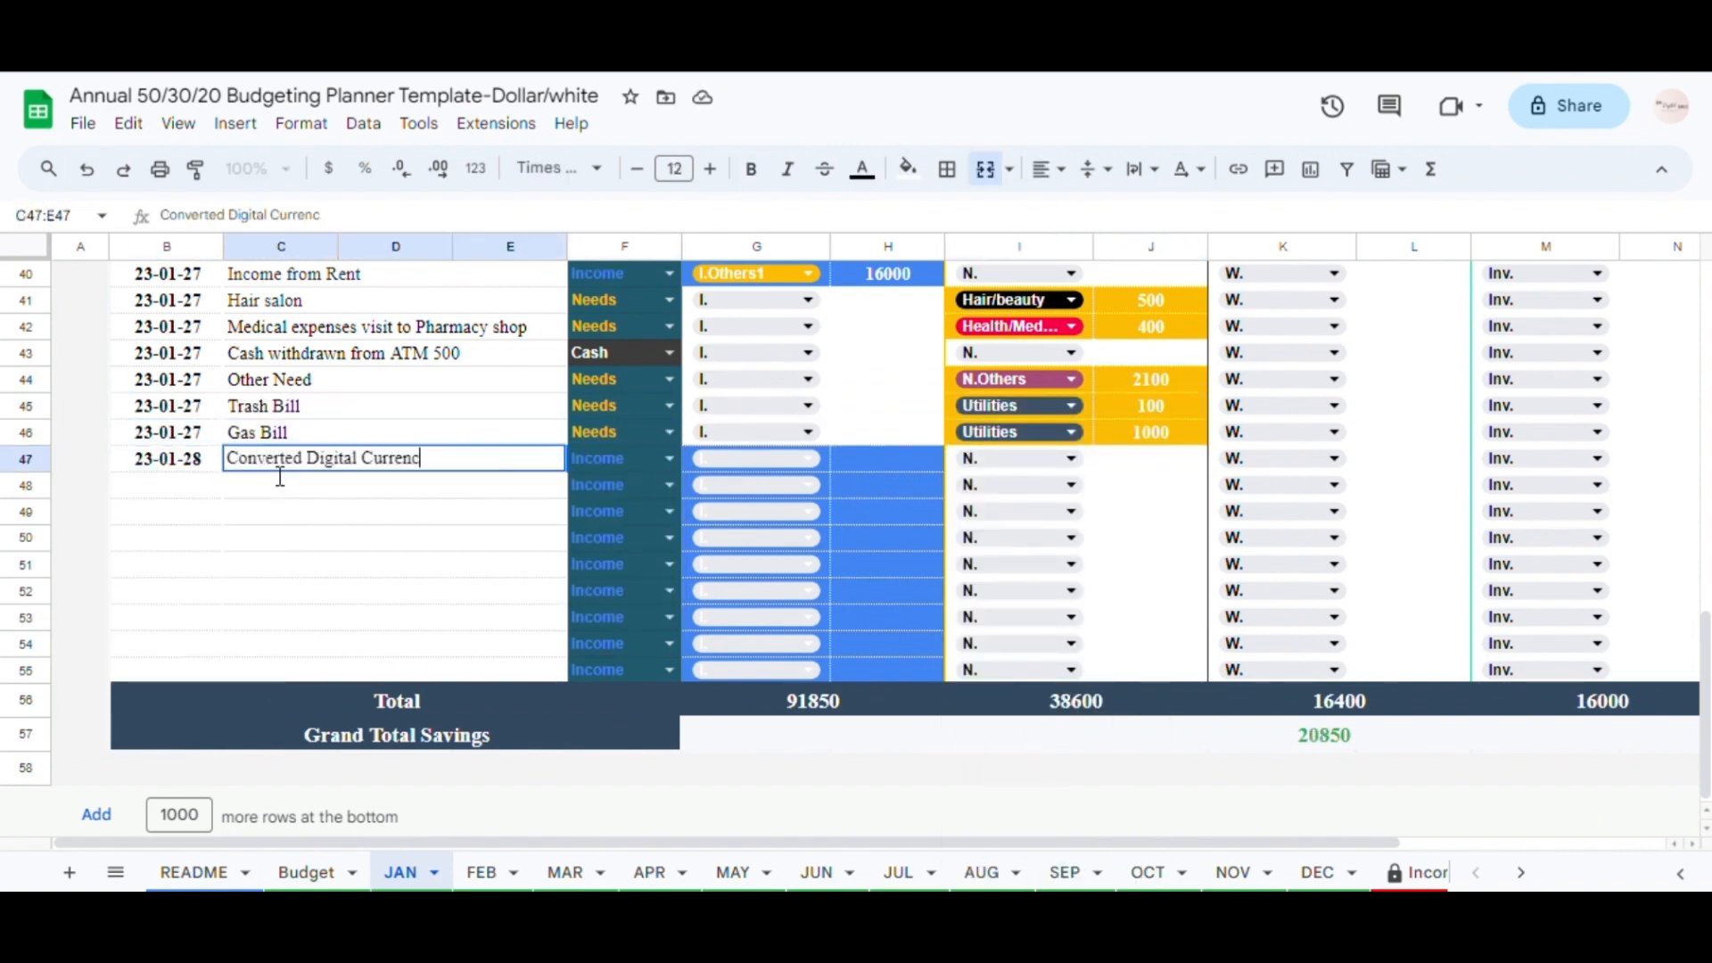
pyautogui.write('to CASH 200')
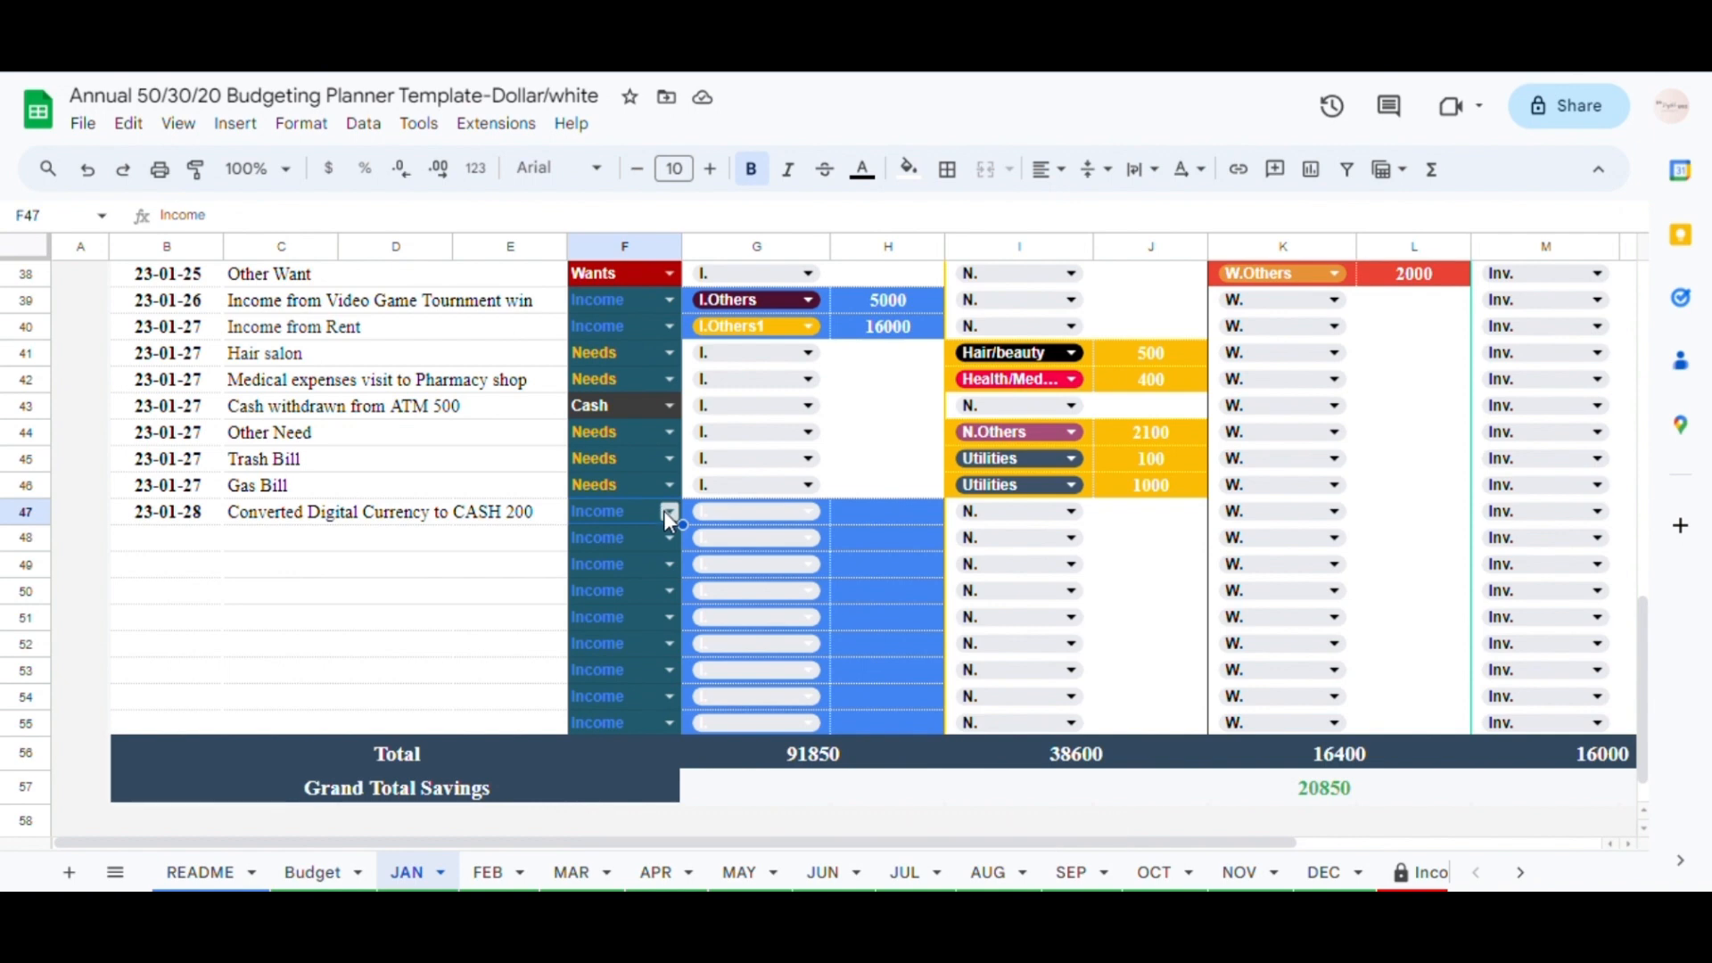
pyautogui.click(667, 510)
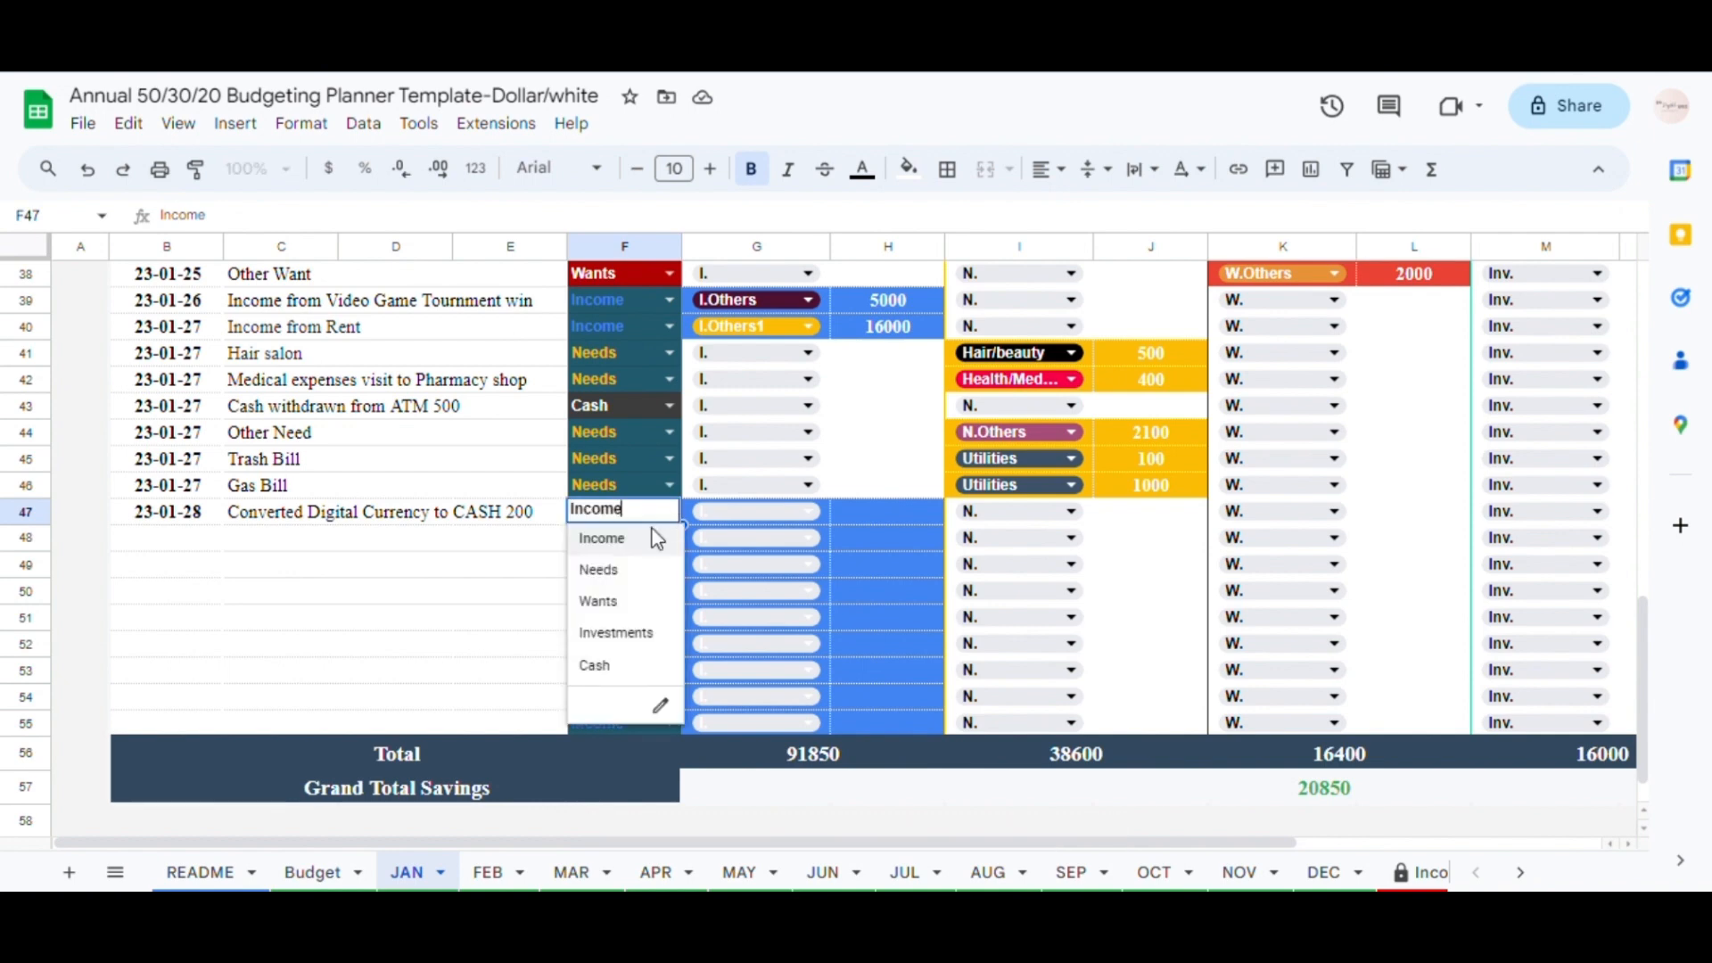
pyautogui.click(612, 670)
# - Enter =500+200 as the cash in hand for the 23-01-28 currency conversion row
pyautogui.moveTo(692, 842); pyautogui.dragTo(1051, 829)
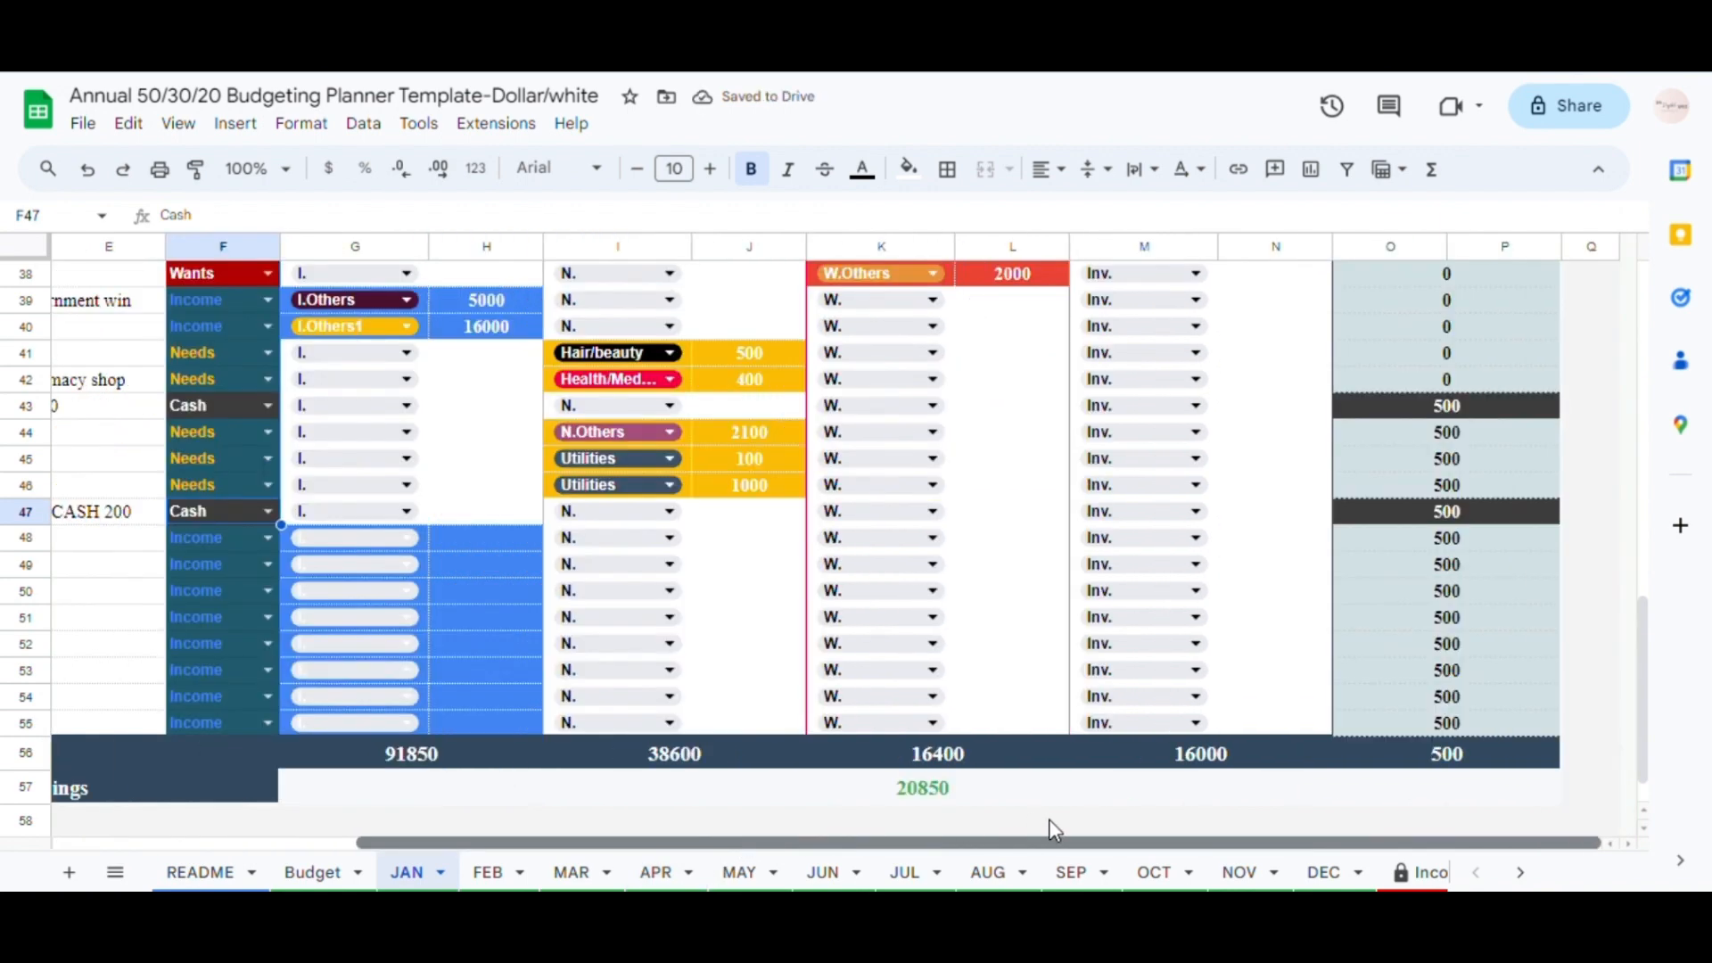
pyautogui.click(1405, 522)
pyautogui.write('=O46')
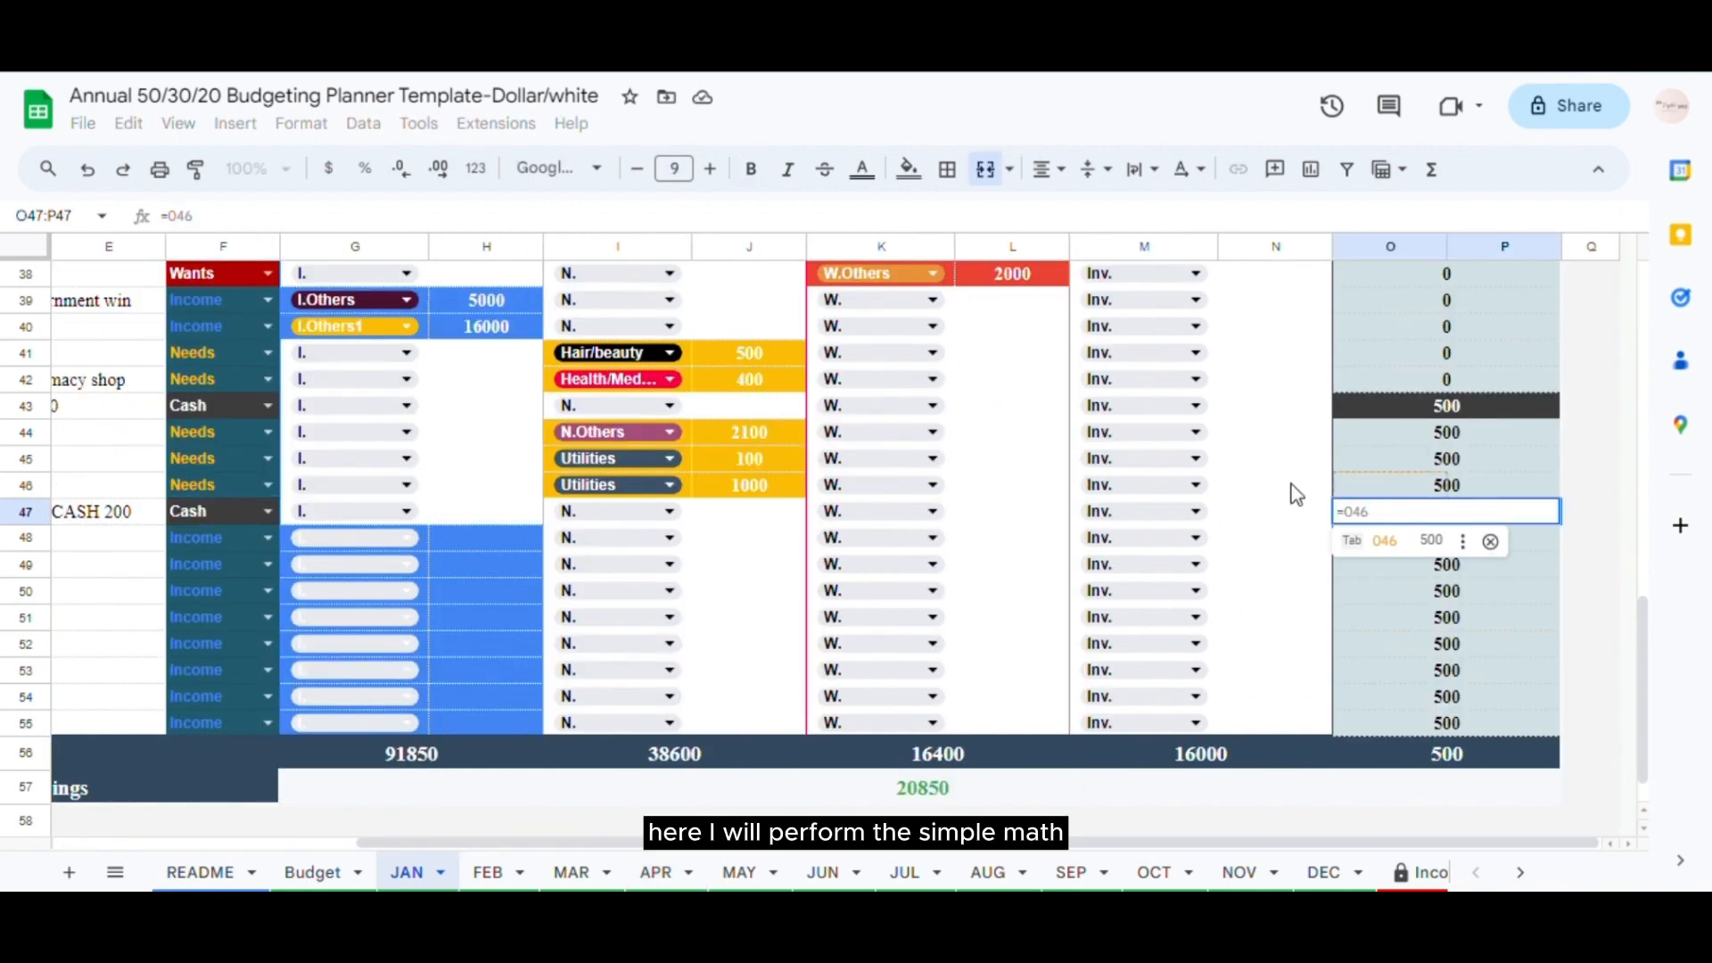
pyautogui.press('BackSpace')
pyautogui.press('BackSpace')
pyautogui.press('BackSpace')
pyautogui.write('50')
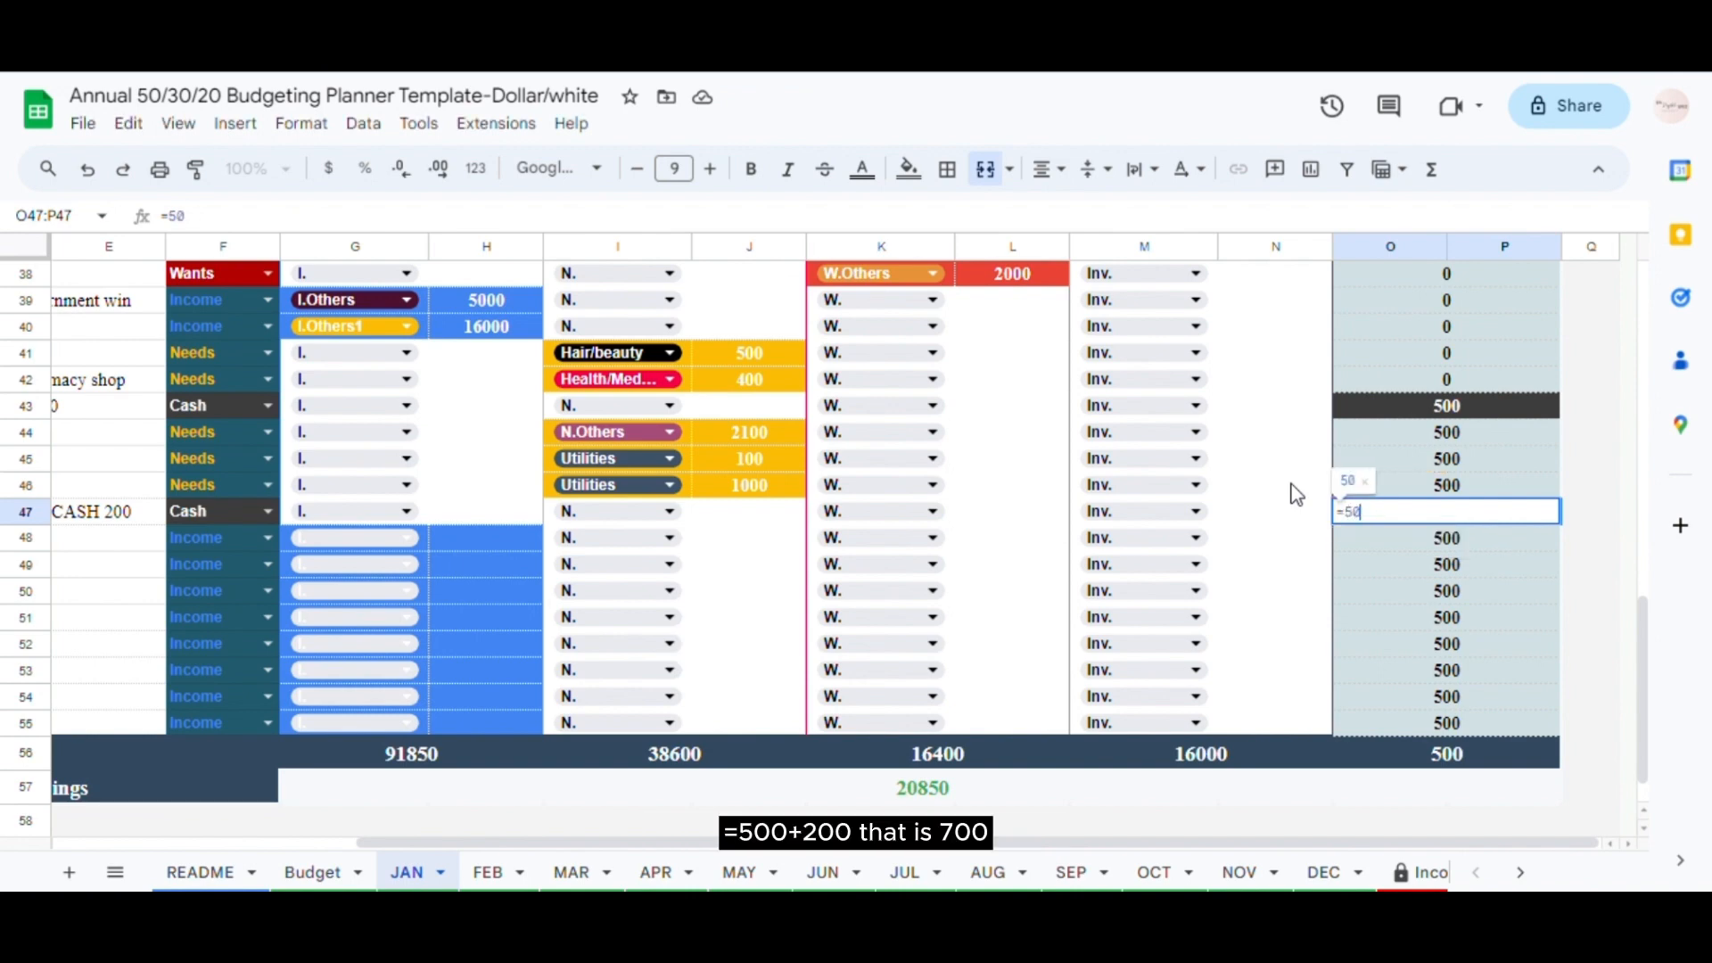
pyautogui.write('0+200')
pyautogui.press('Return')
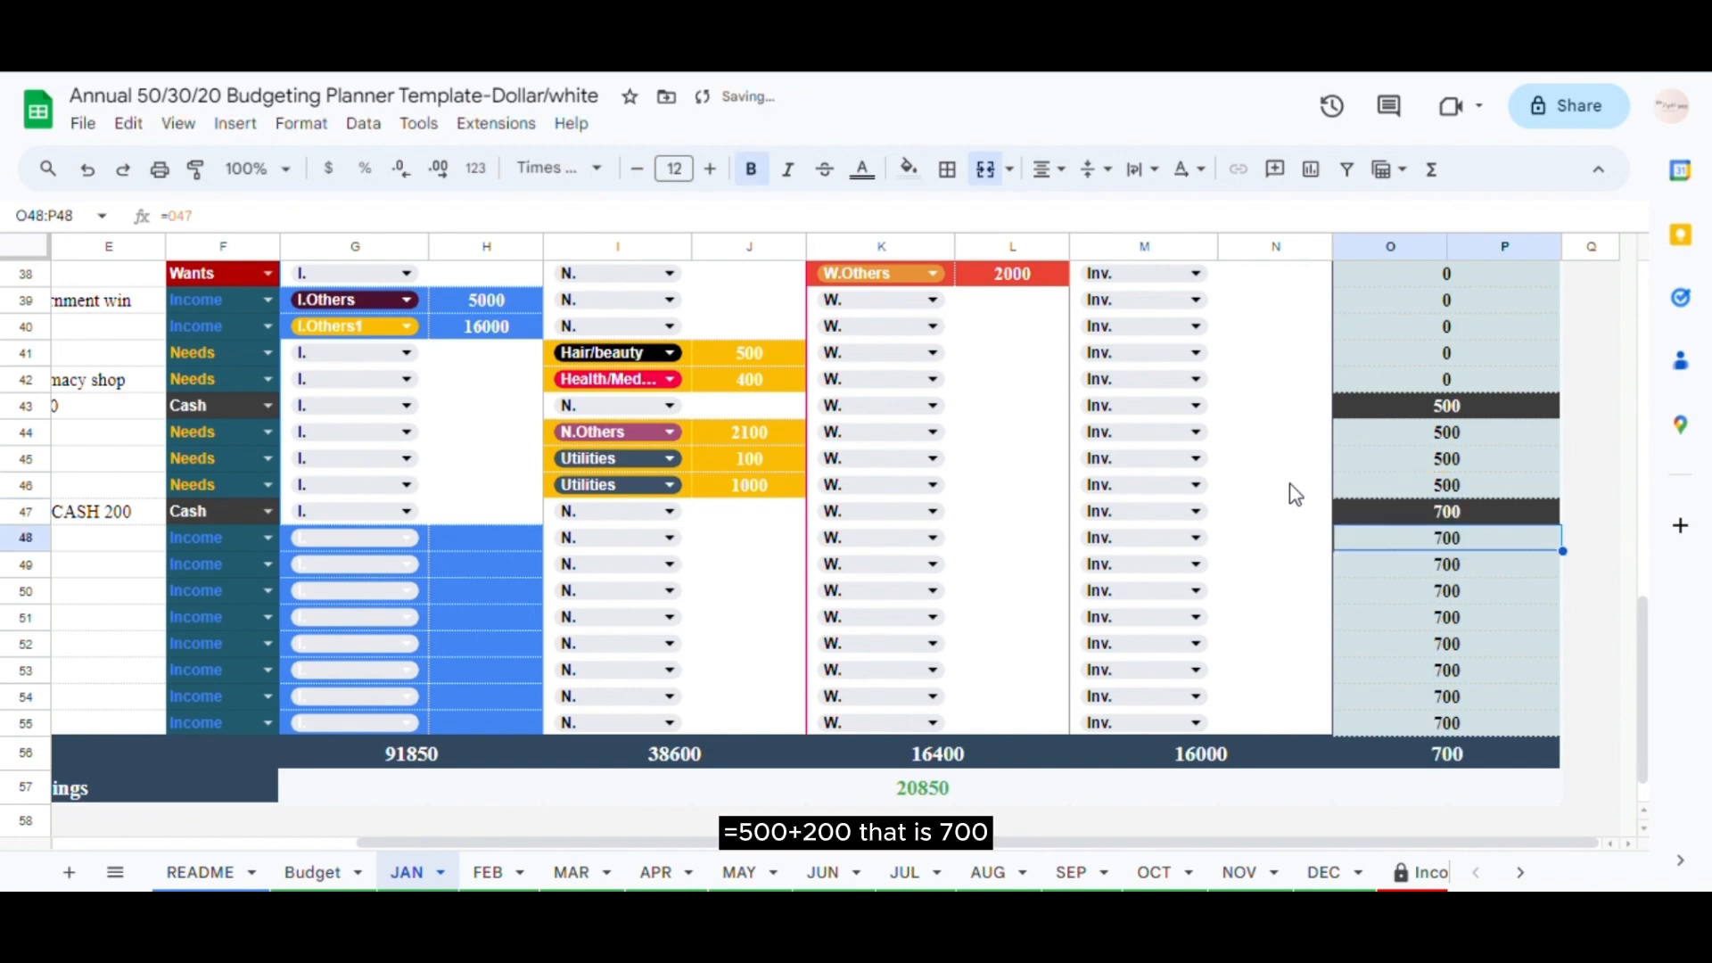
# - Record a 23-01-29 transaction "Electricity Bill" of type Needs in the Utilities category with an amount of 750
pyautogui.moveTo(1186, 844); pyautogui.dragTo(884, 843)
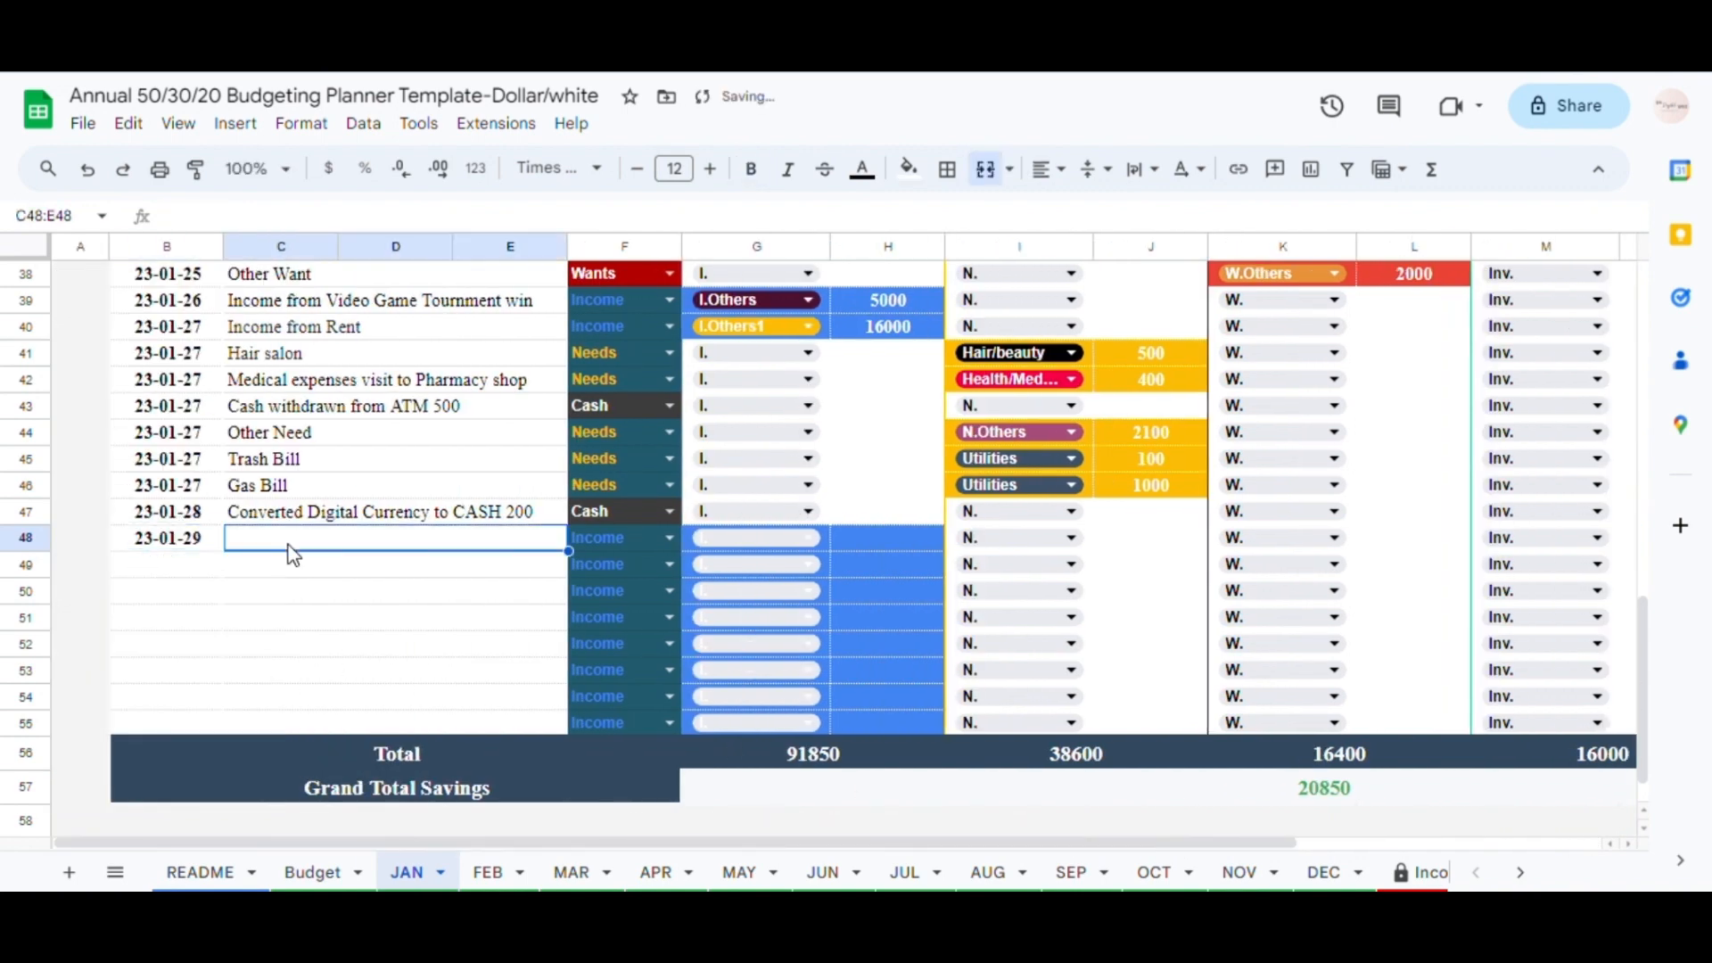
pyautogui.write('Electricity Bill')
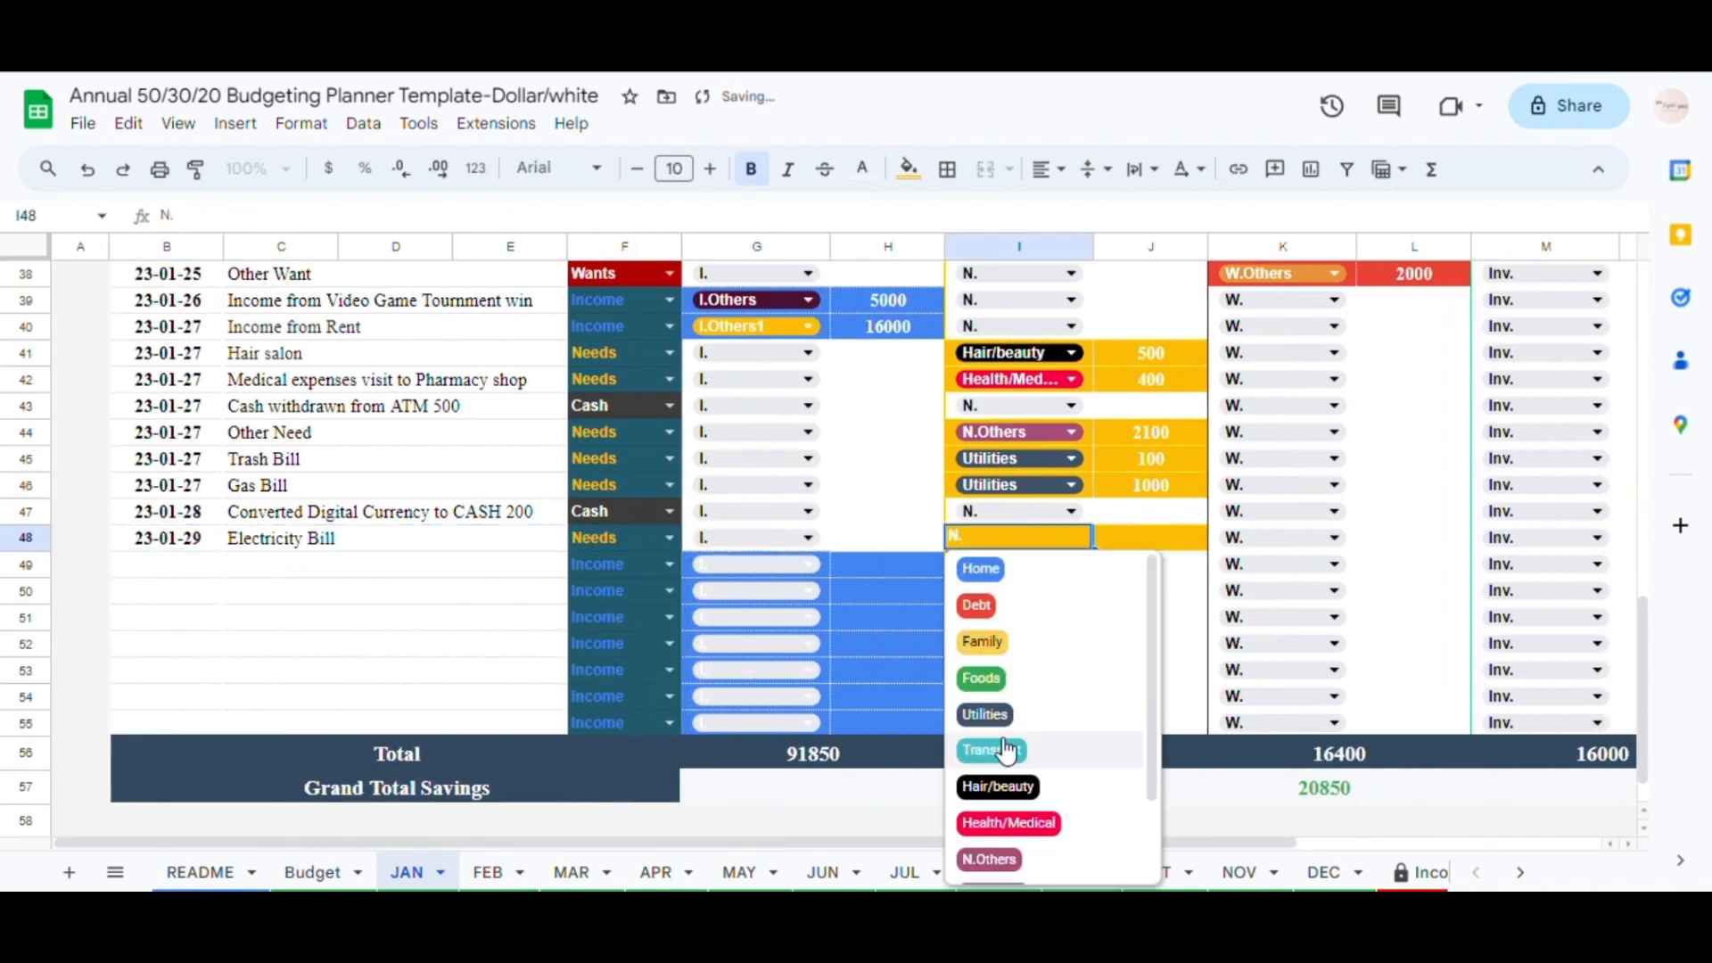
pyautogui.click(986, 716)
pyautogui.write('750')
# - Record a 23-01-30 transaction "Water Bill" of type Needs in the Utilities category with an amount of 250
pyautogui.click(167, 539)
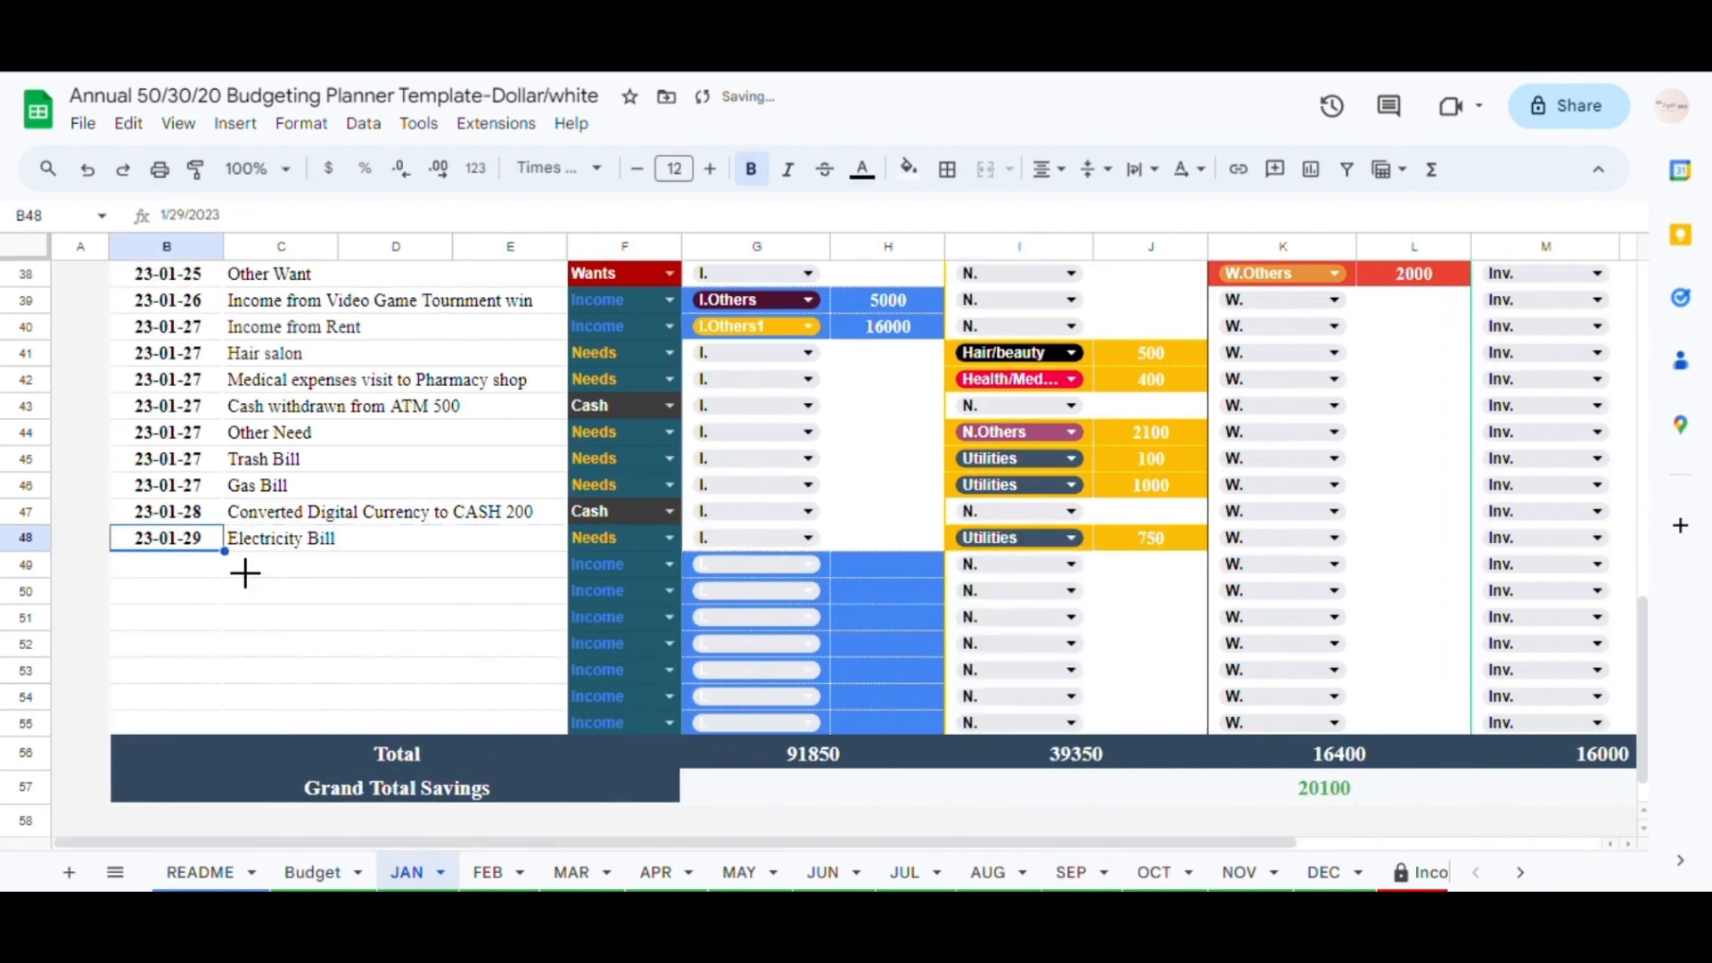
pyautogui.write('Water Bill')
pyautogui.click(1070, 565)
pyautogui.click(989, 741)
pyautogui.write('250')
# - Add a 23-01-31 transaction "Converted Digital currenccy to cash" in the last entry row and set its type to Cash
pyautogui.doubleClick(198, 724)
pyautogui.click(138, 664)
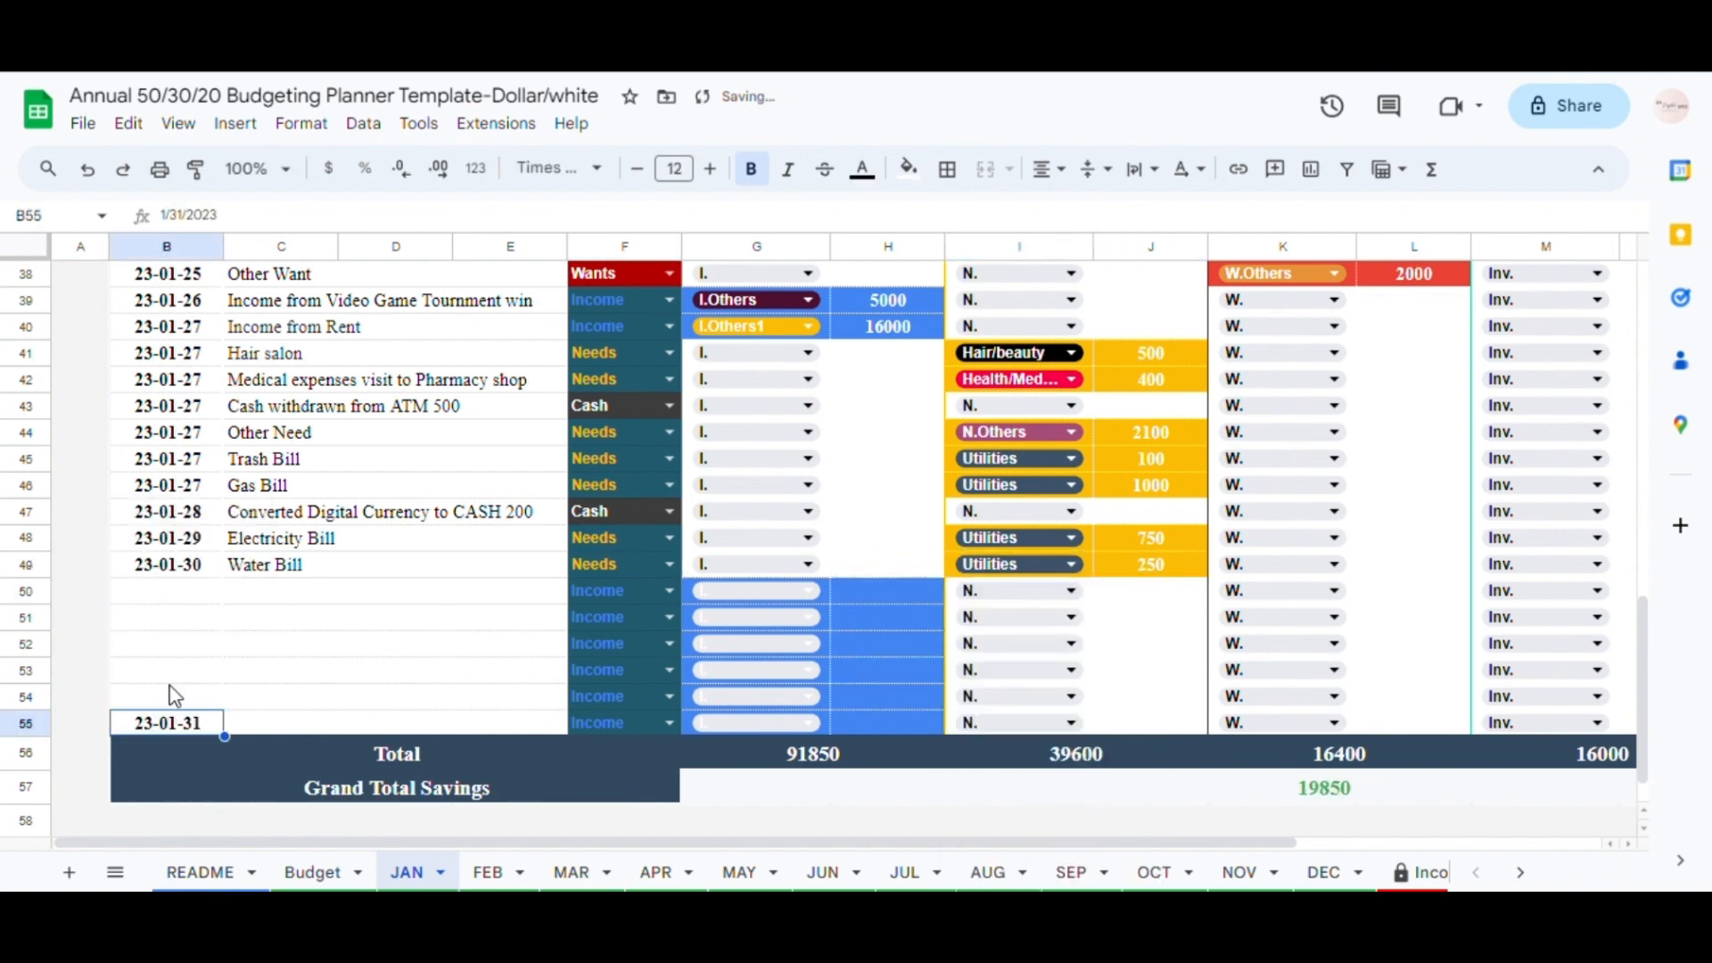
pyautogui.click(287, 727)
pyautogui.write('C')
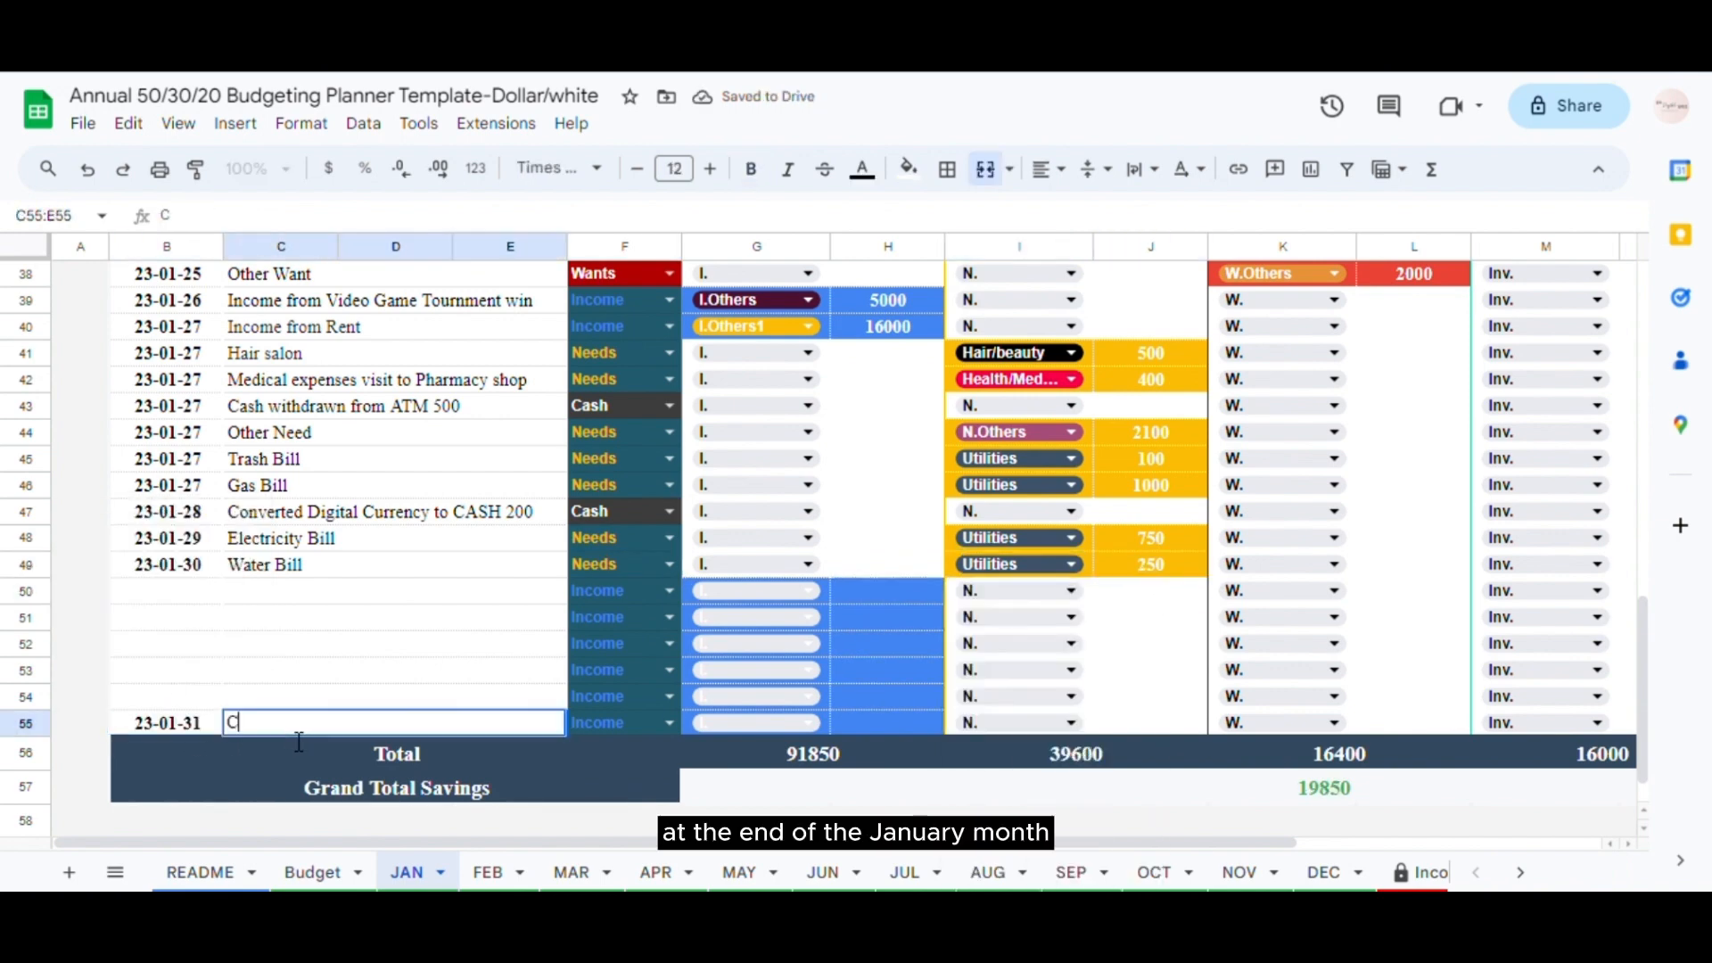
pyautogui.write('on')
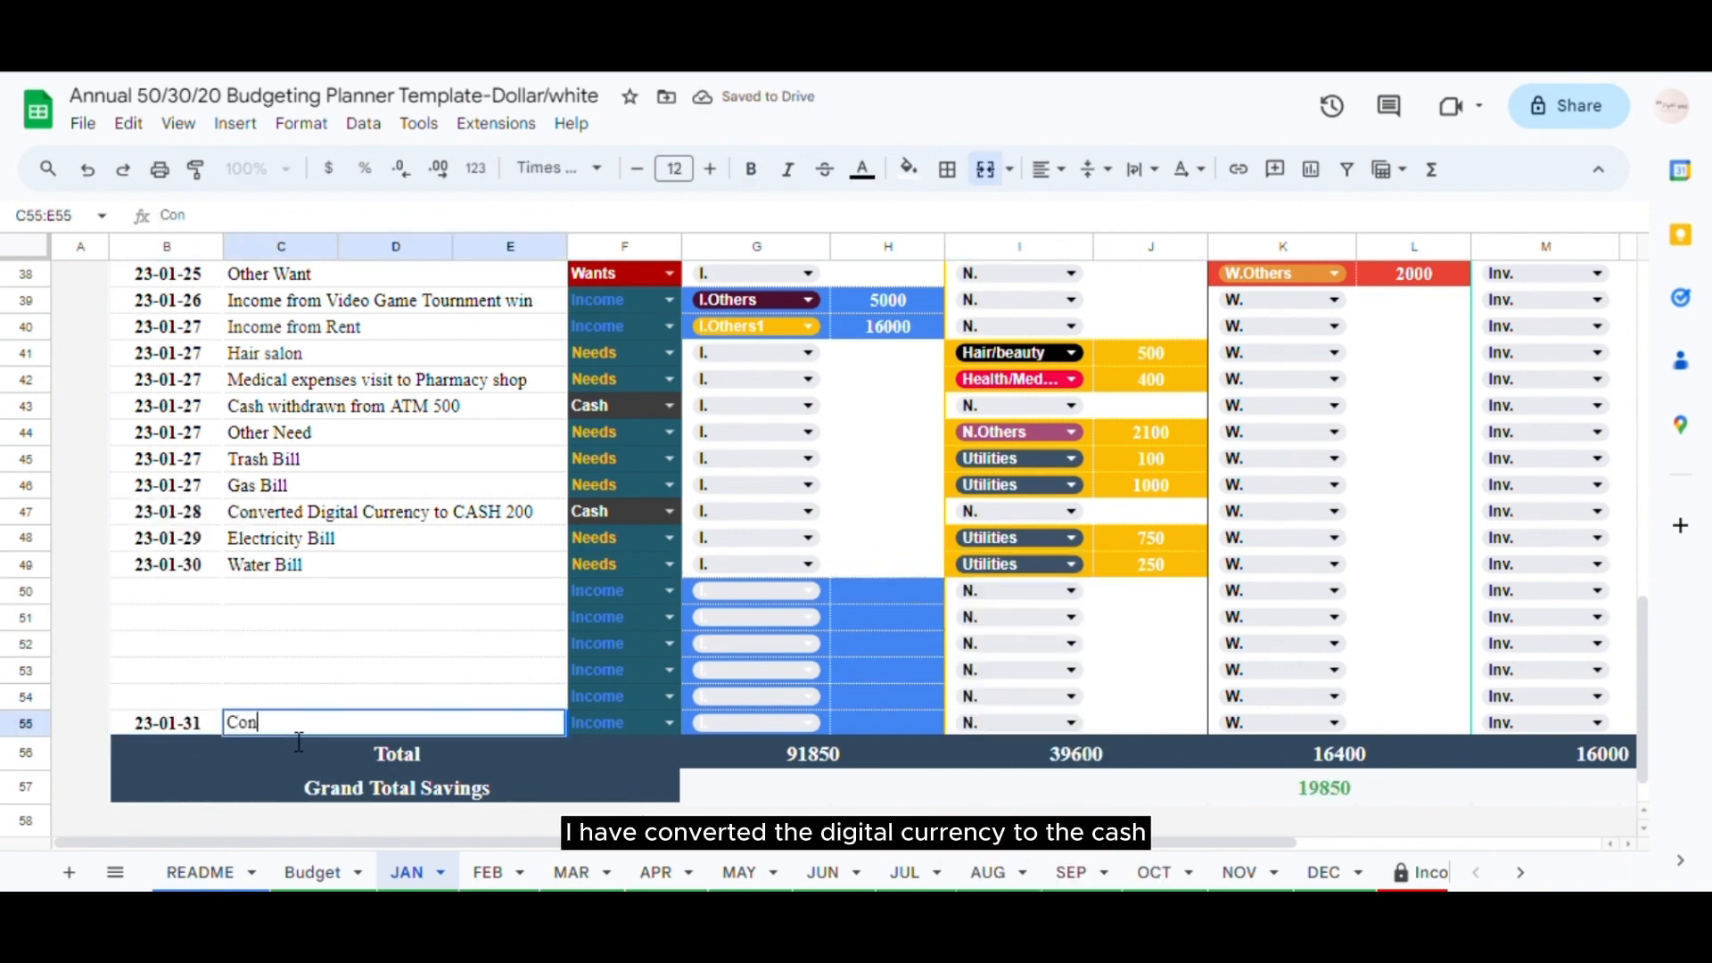
pyautogui.write('verted ')
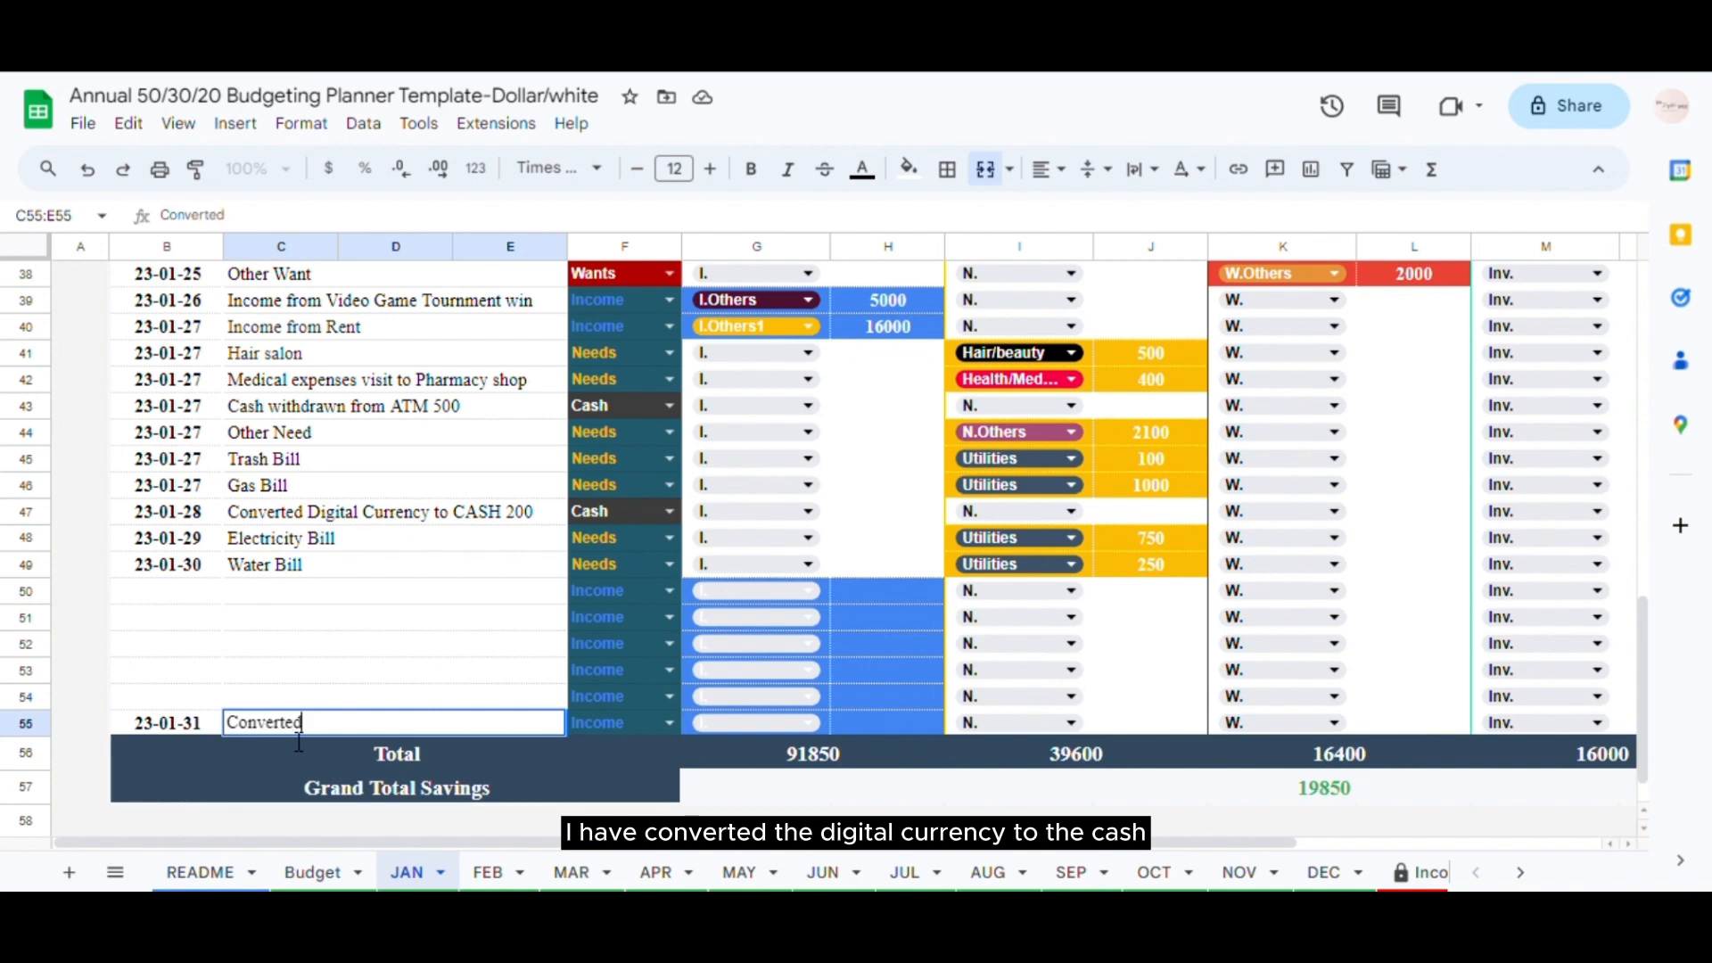
pyautogui.write('Di')
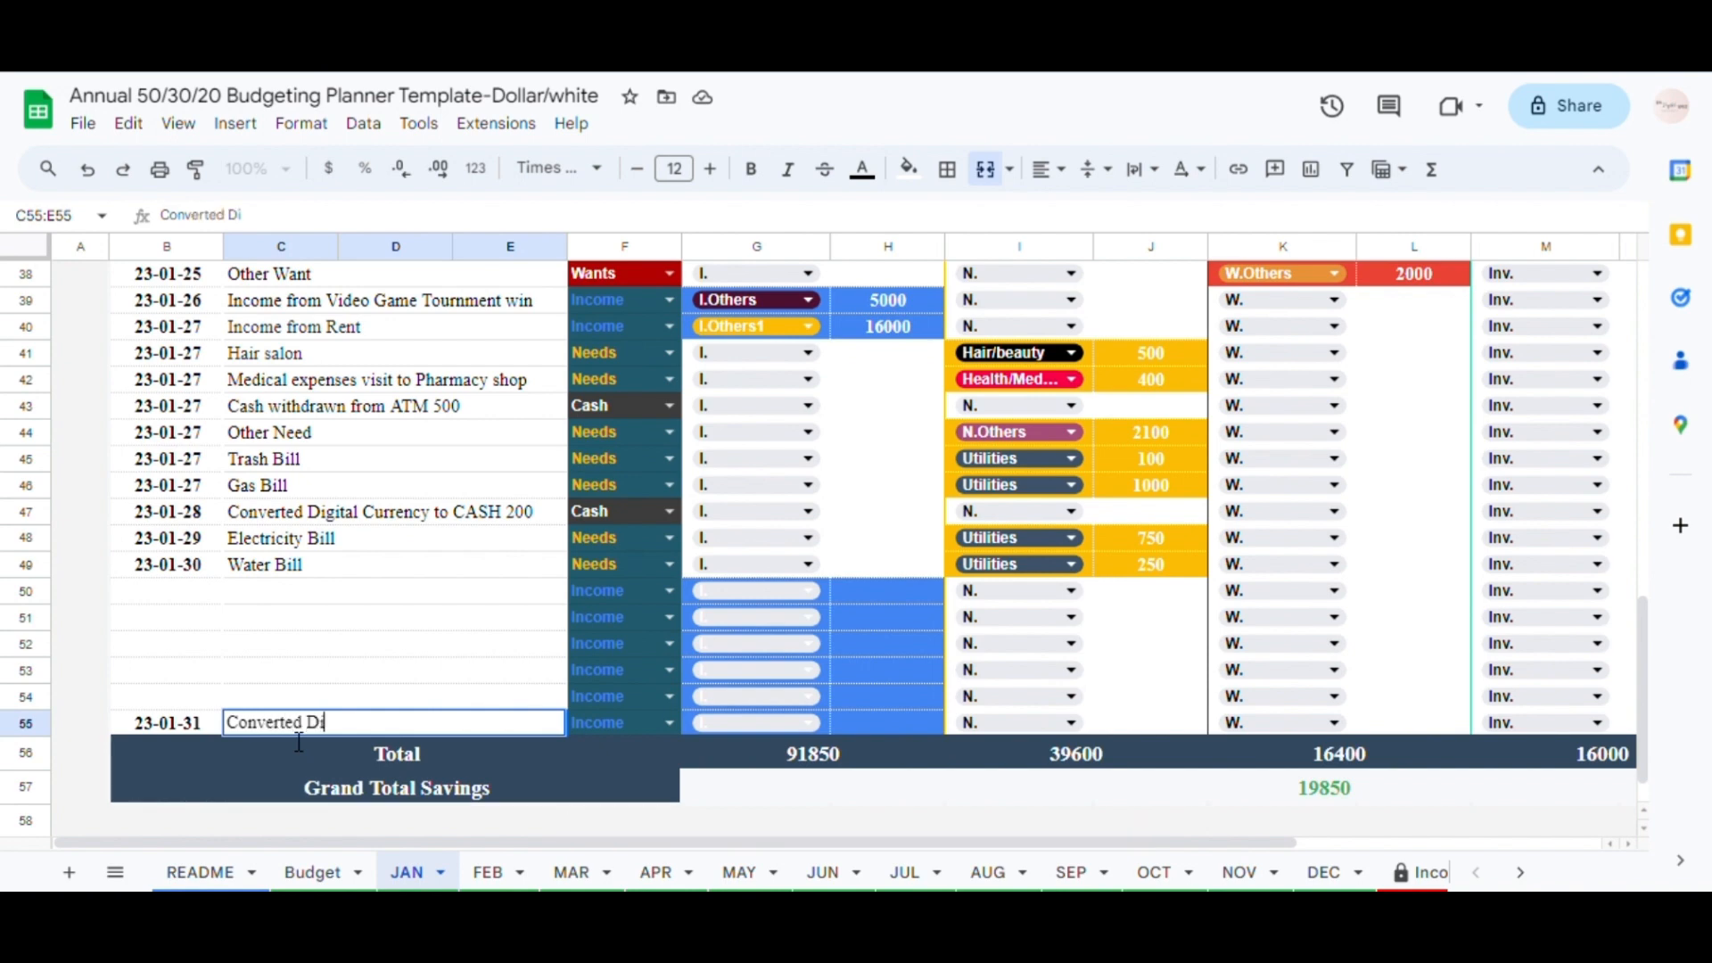
pyautogui.write('gital')
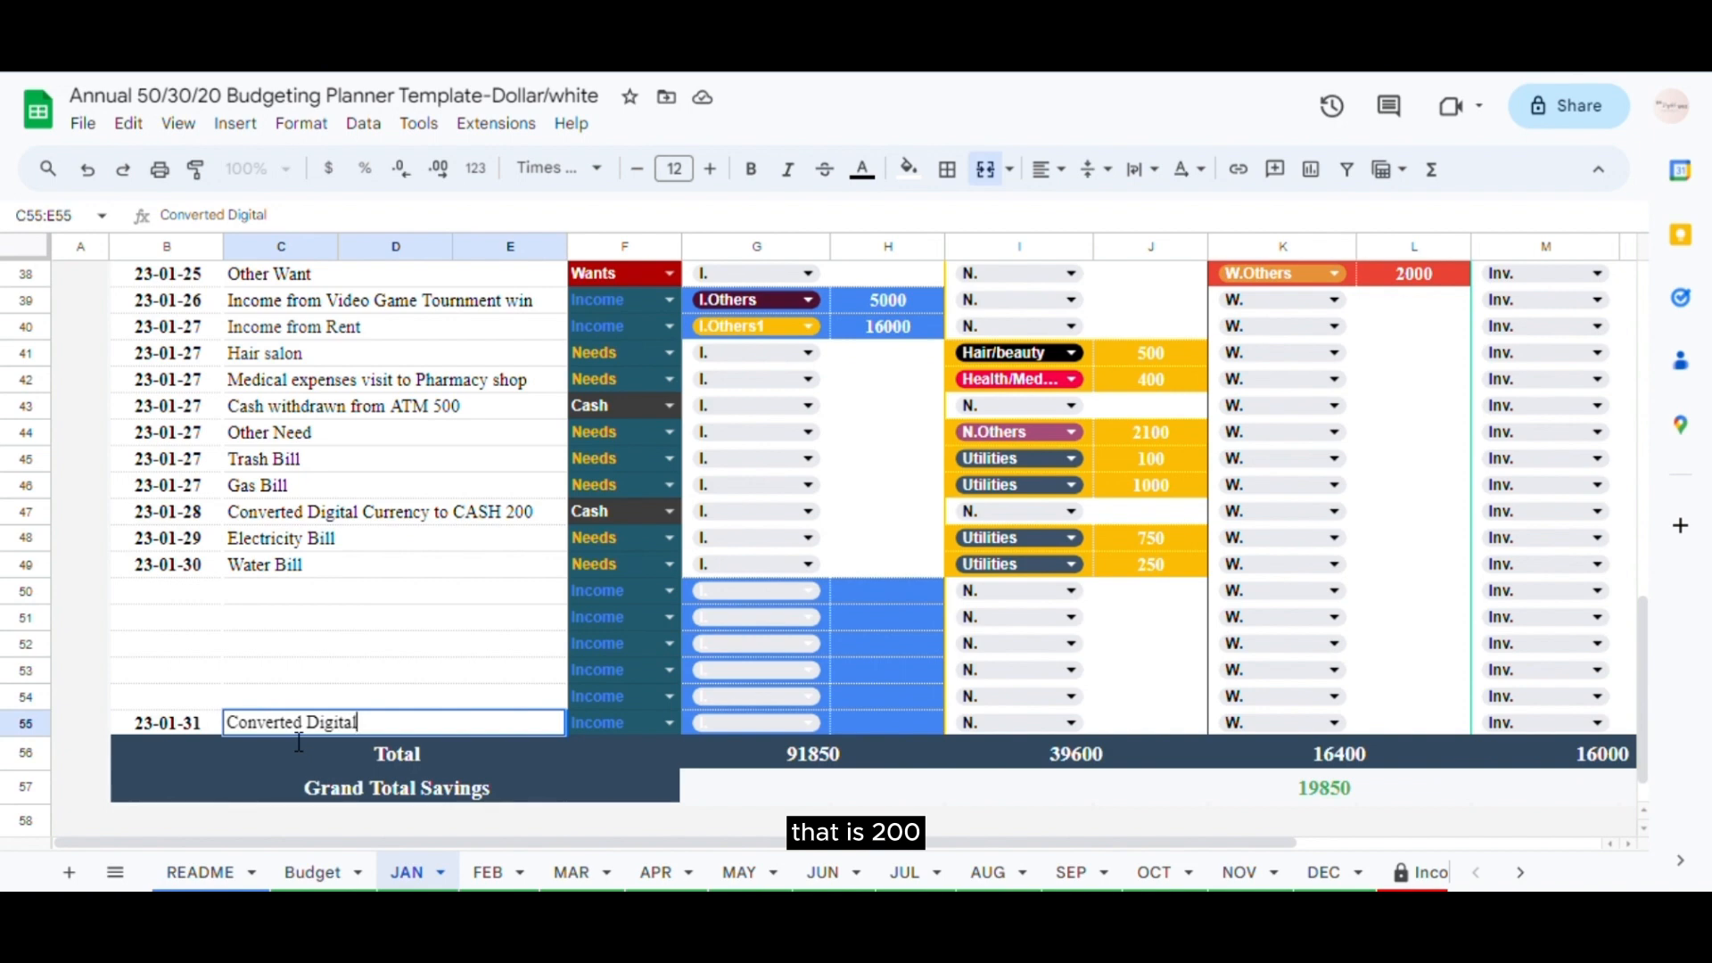
pyautogui.write(' c')
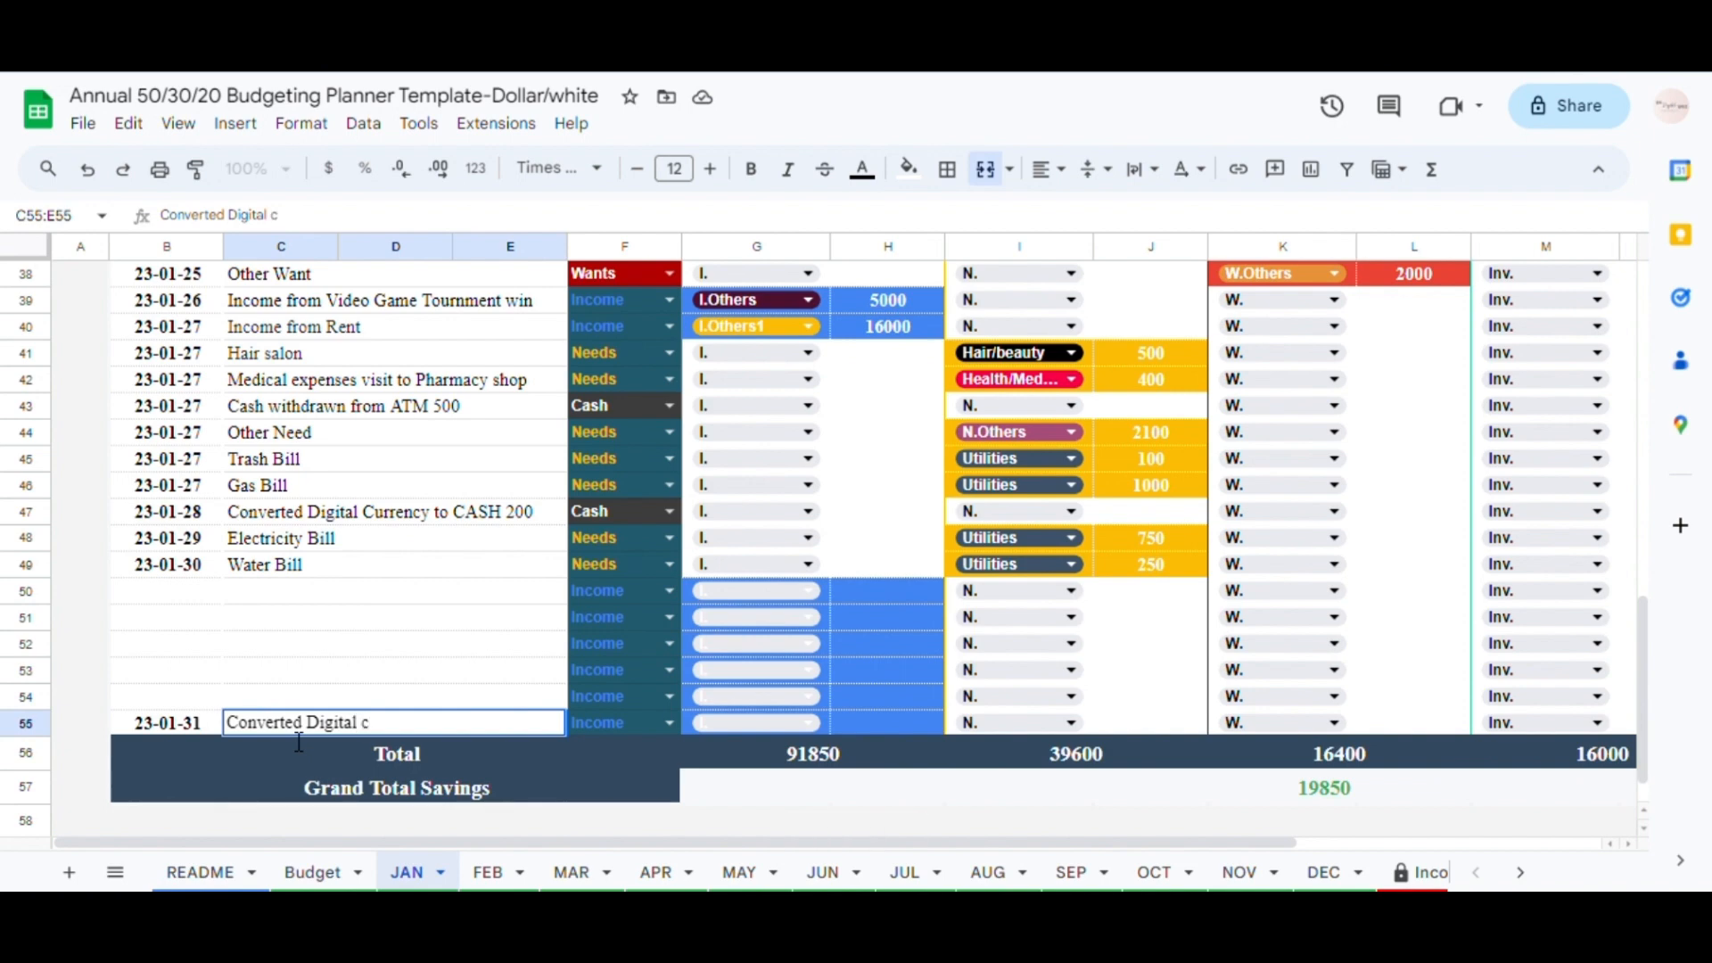
pyautogui.write('urrenccy to cas')
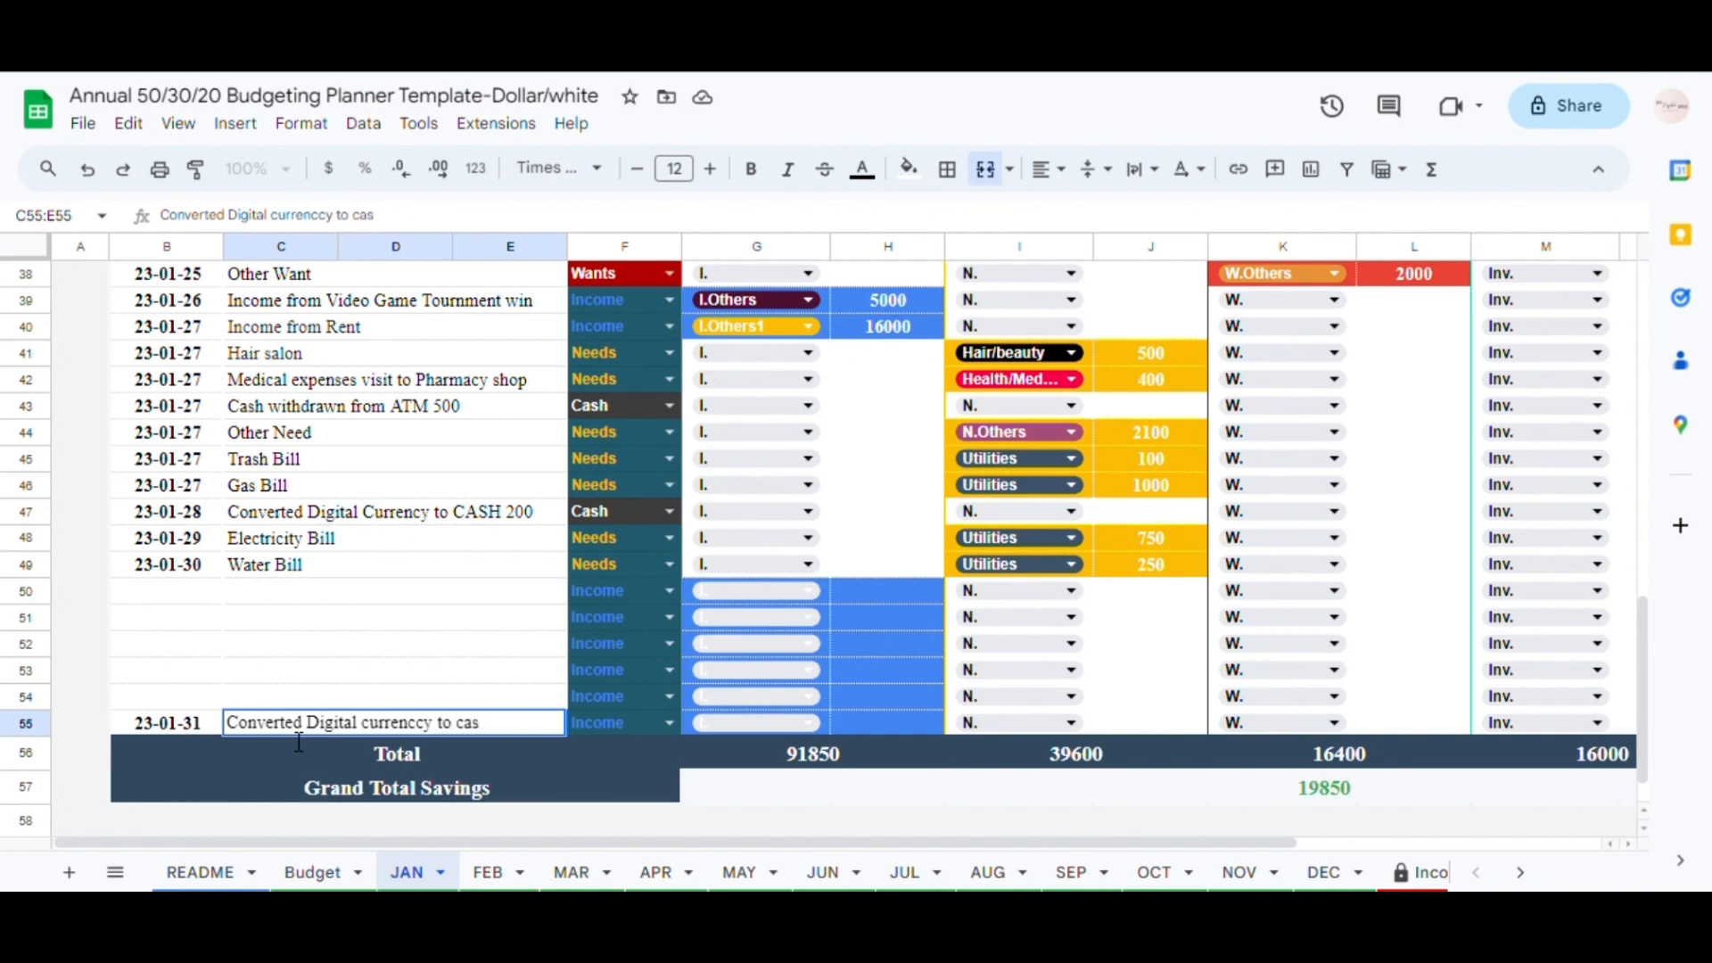
pyautogui.write('h')
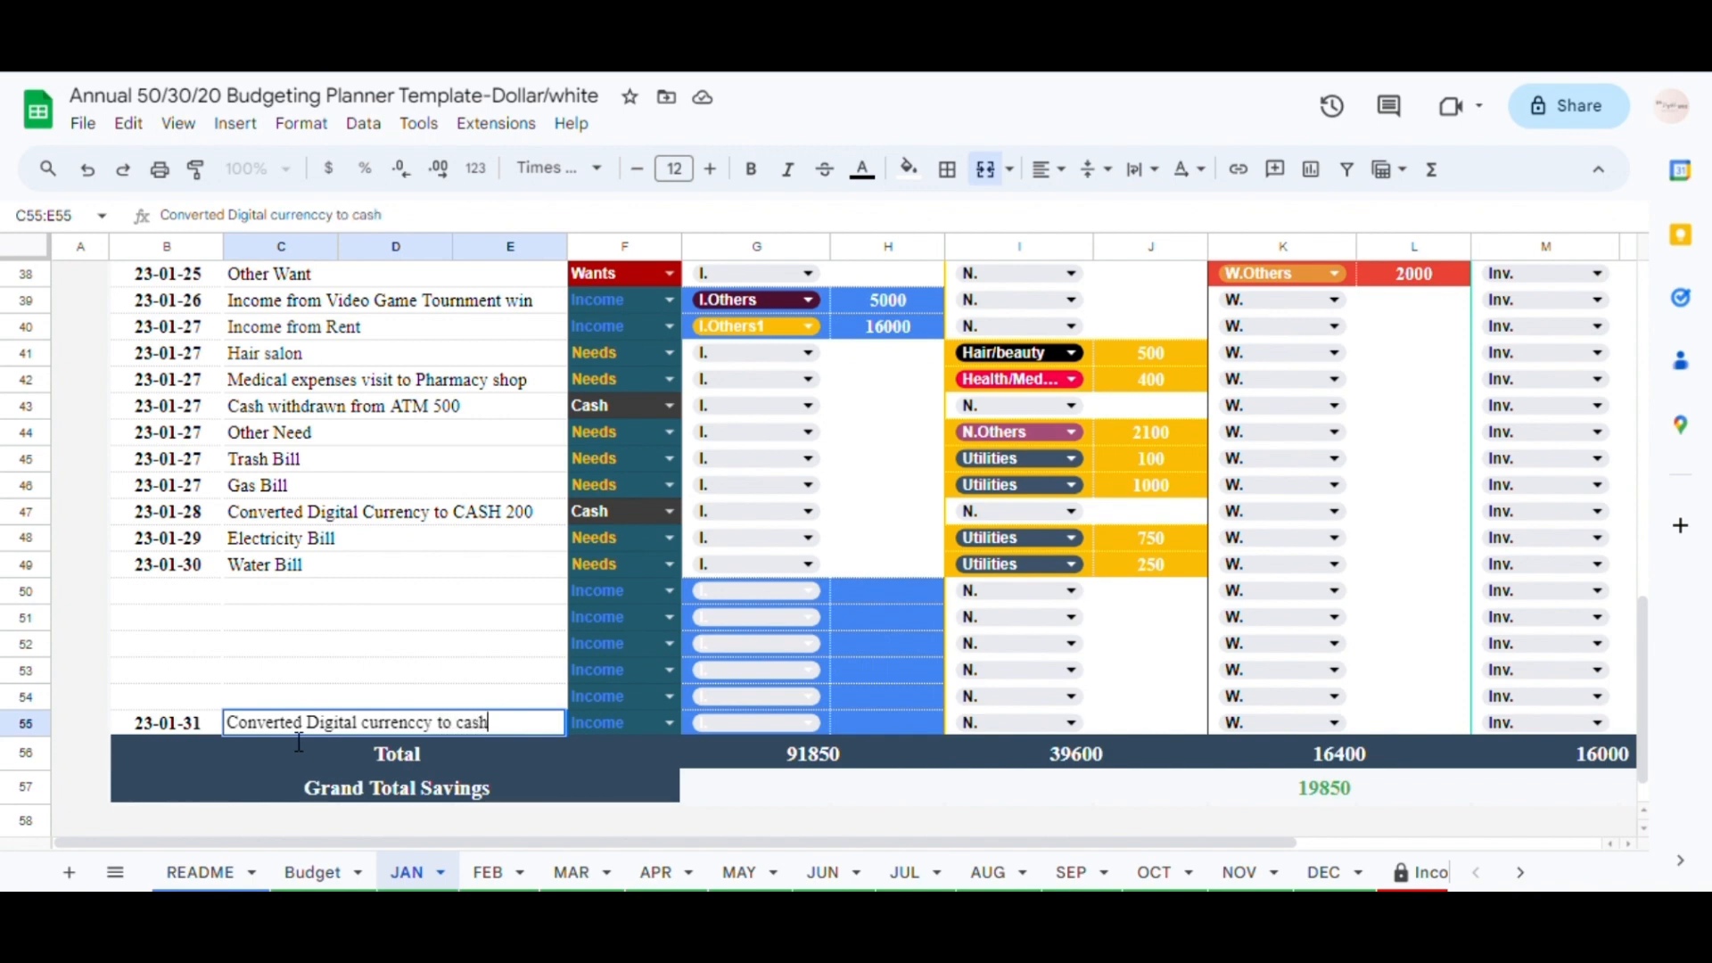
pyautogui.click(668, 723)
pyautogui.click(629, 563)
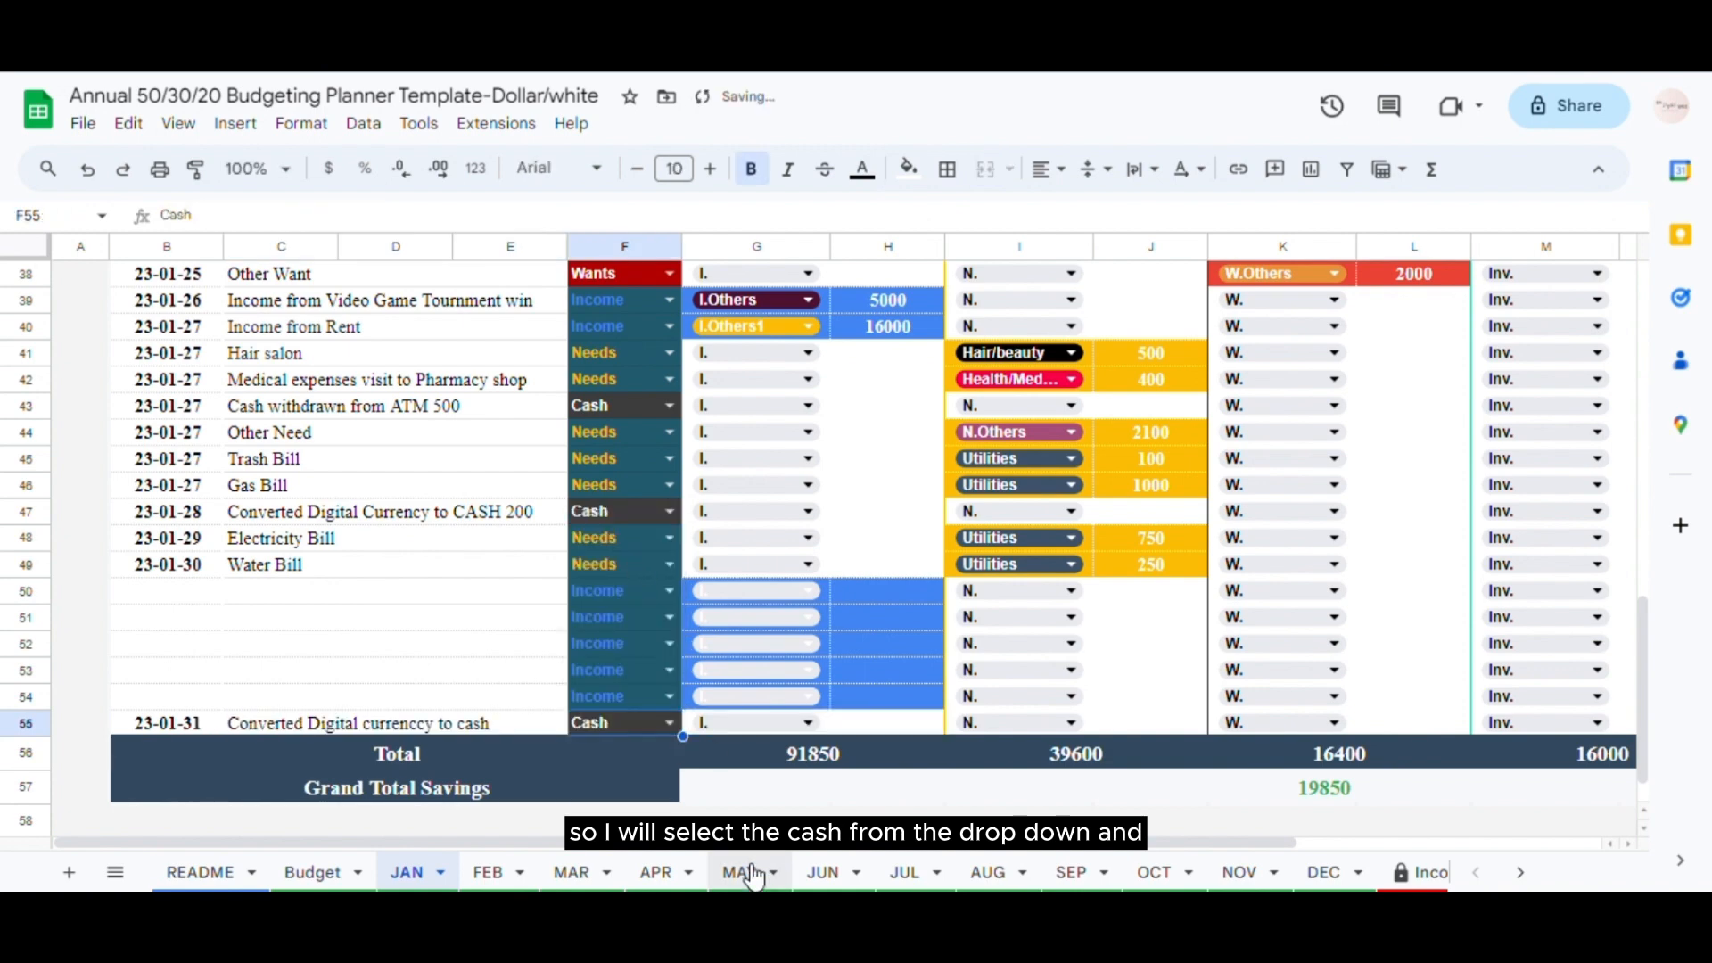
# - Enter =700+200 as the cash in hand for the 23-01-31 conversion row
pyautogui.moveTo(915, 843); pyautogui.dragTo(1221, 842)
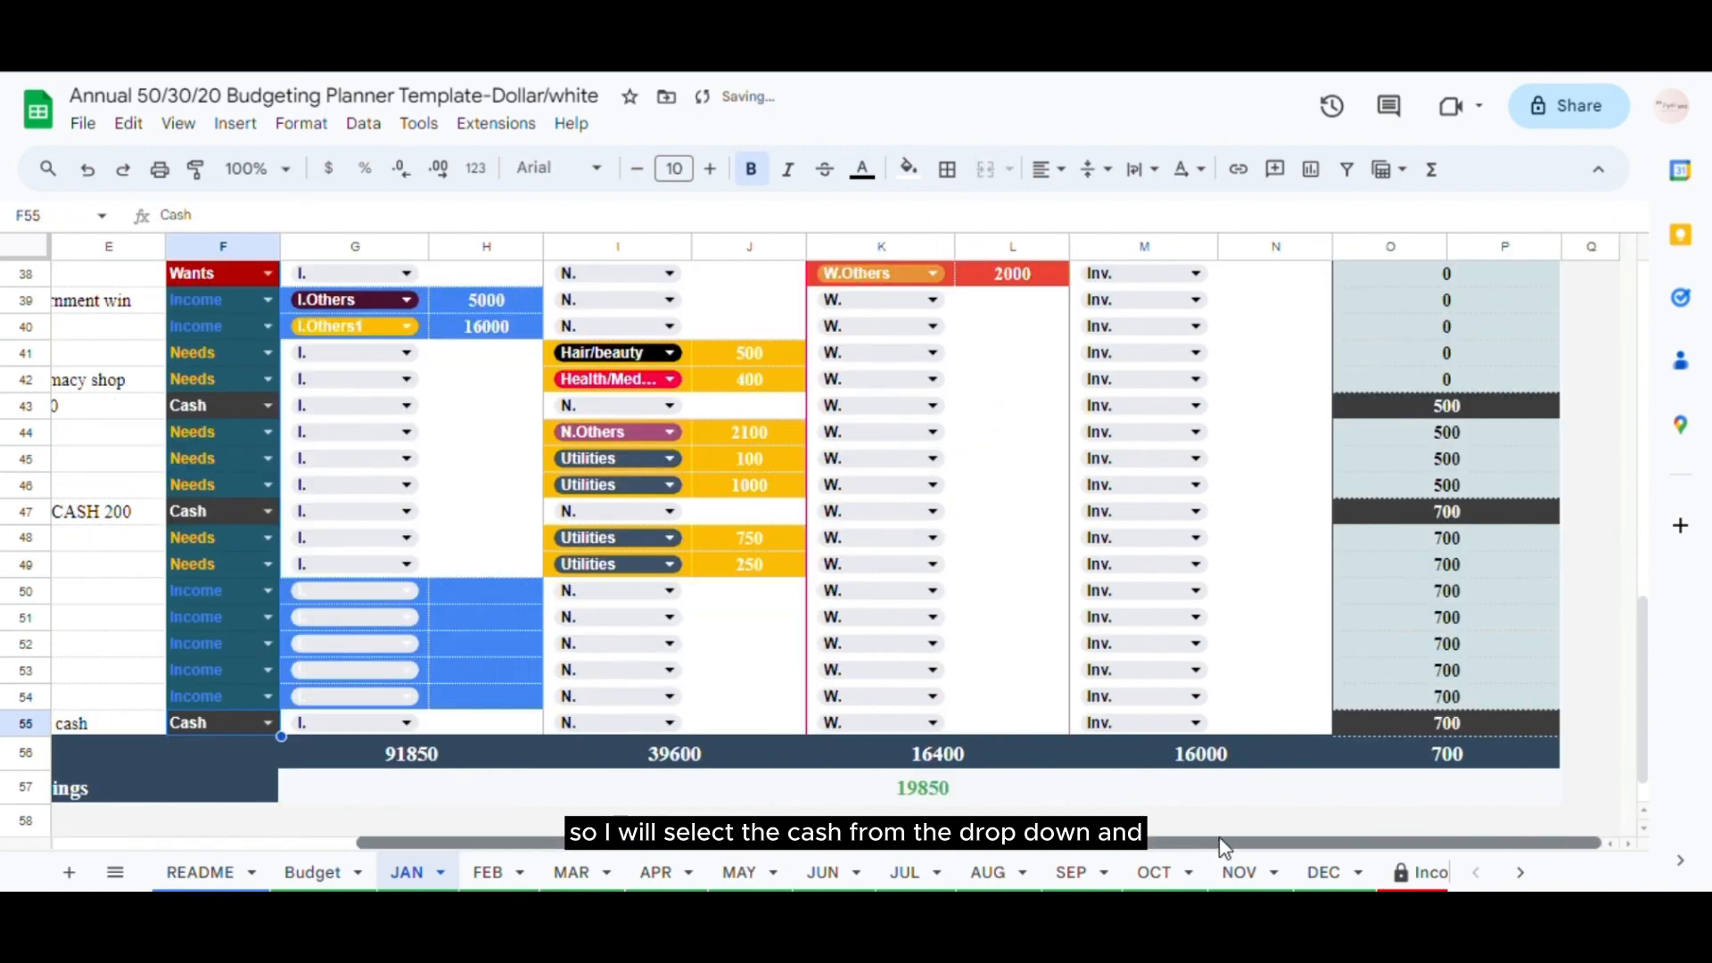
pyautogui.click(1415, 720)
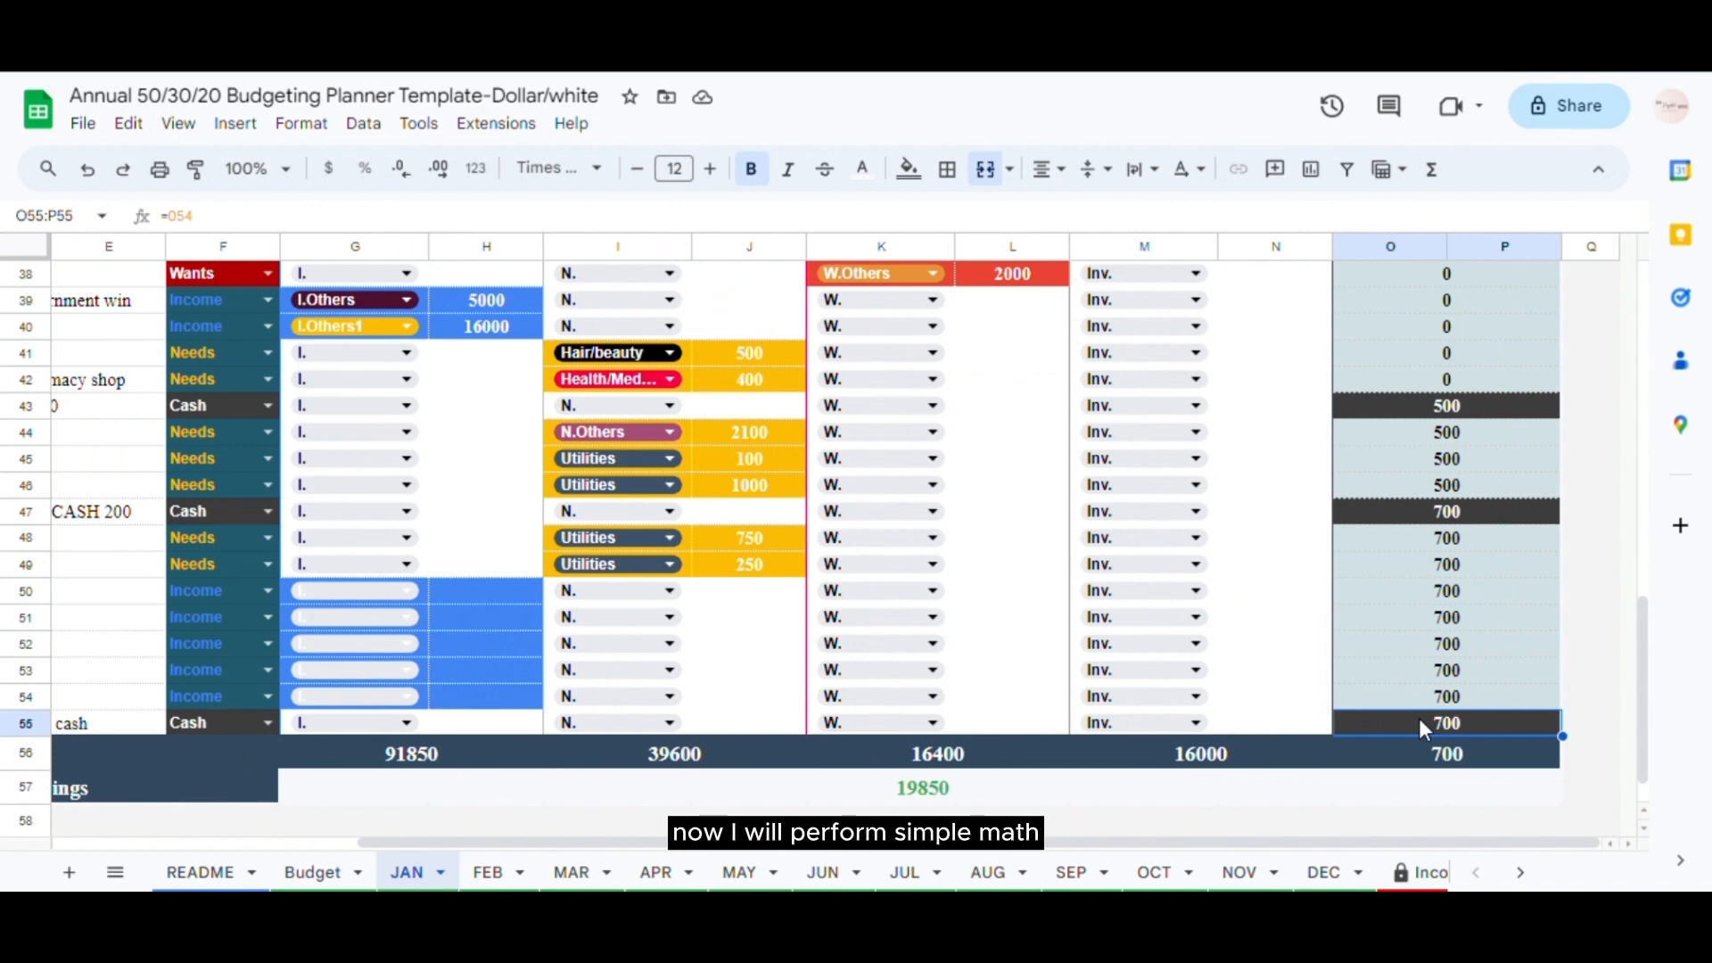
pyautogui.write('=700+2')
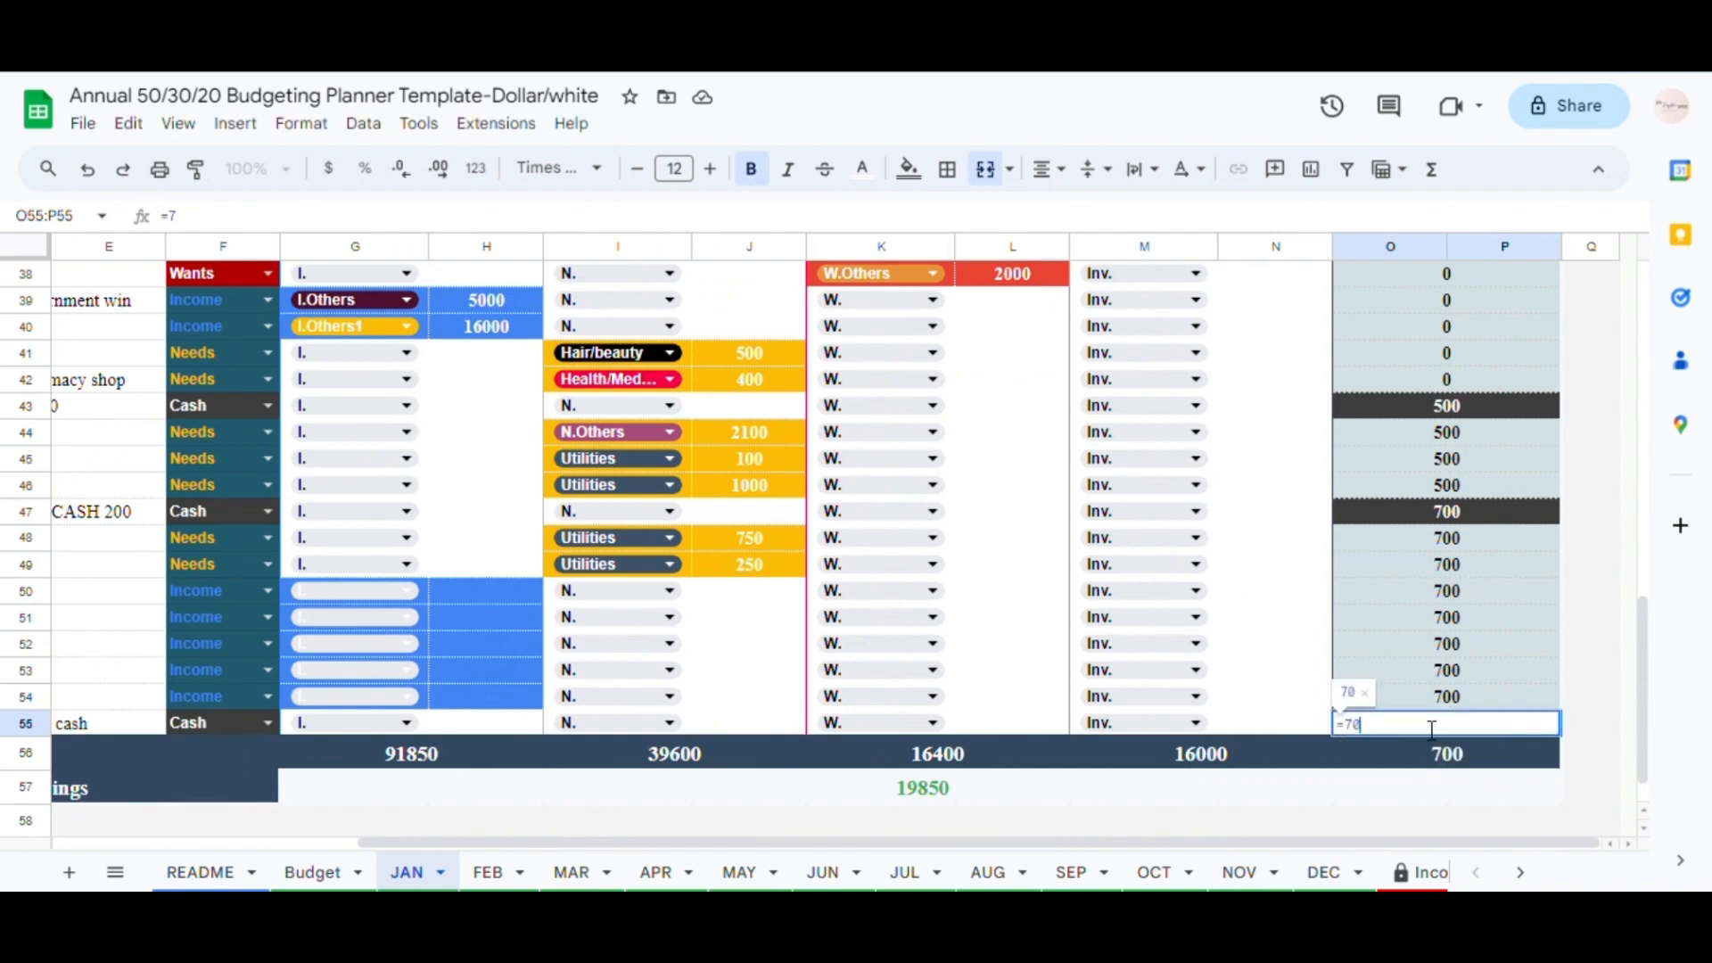
pyautogui.write('00')
pyautogui.press('Return')
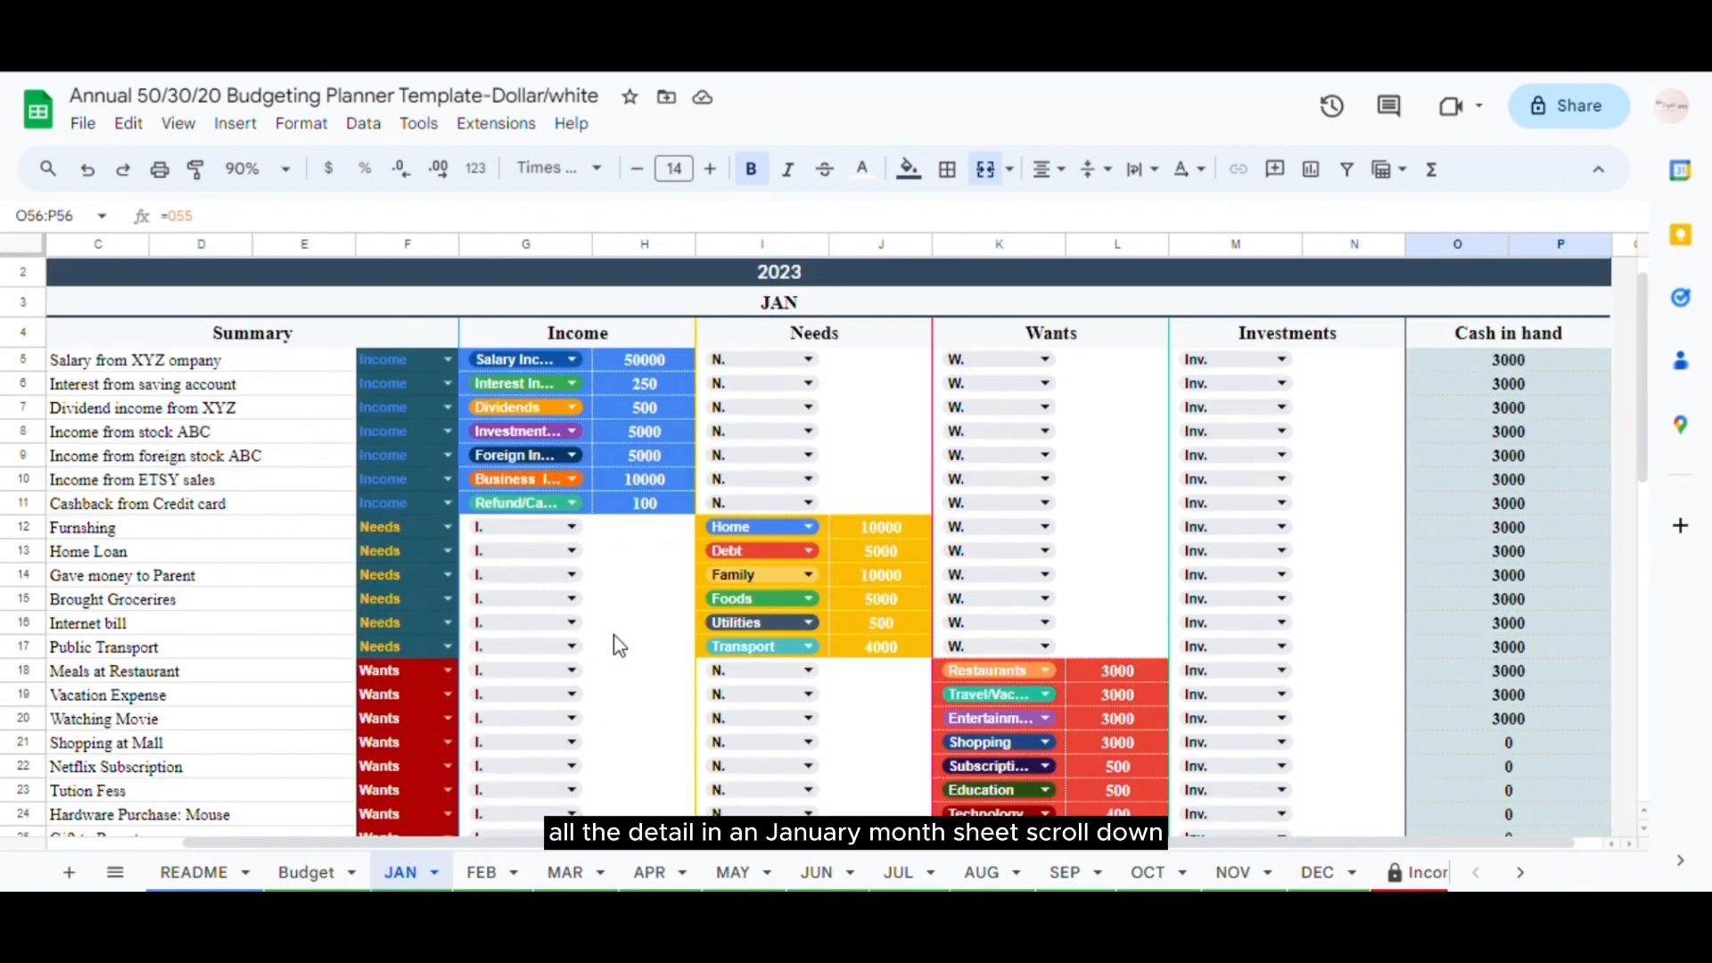
# - Review the January entries and check the totals for Income, Needs, Wants, Investments and Cash in hand
pyautogui.scroll(-10, 617, 633)
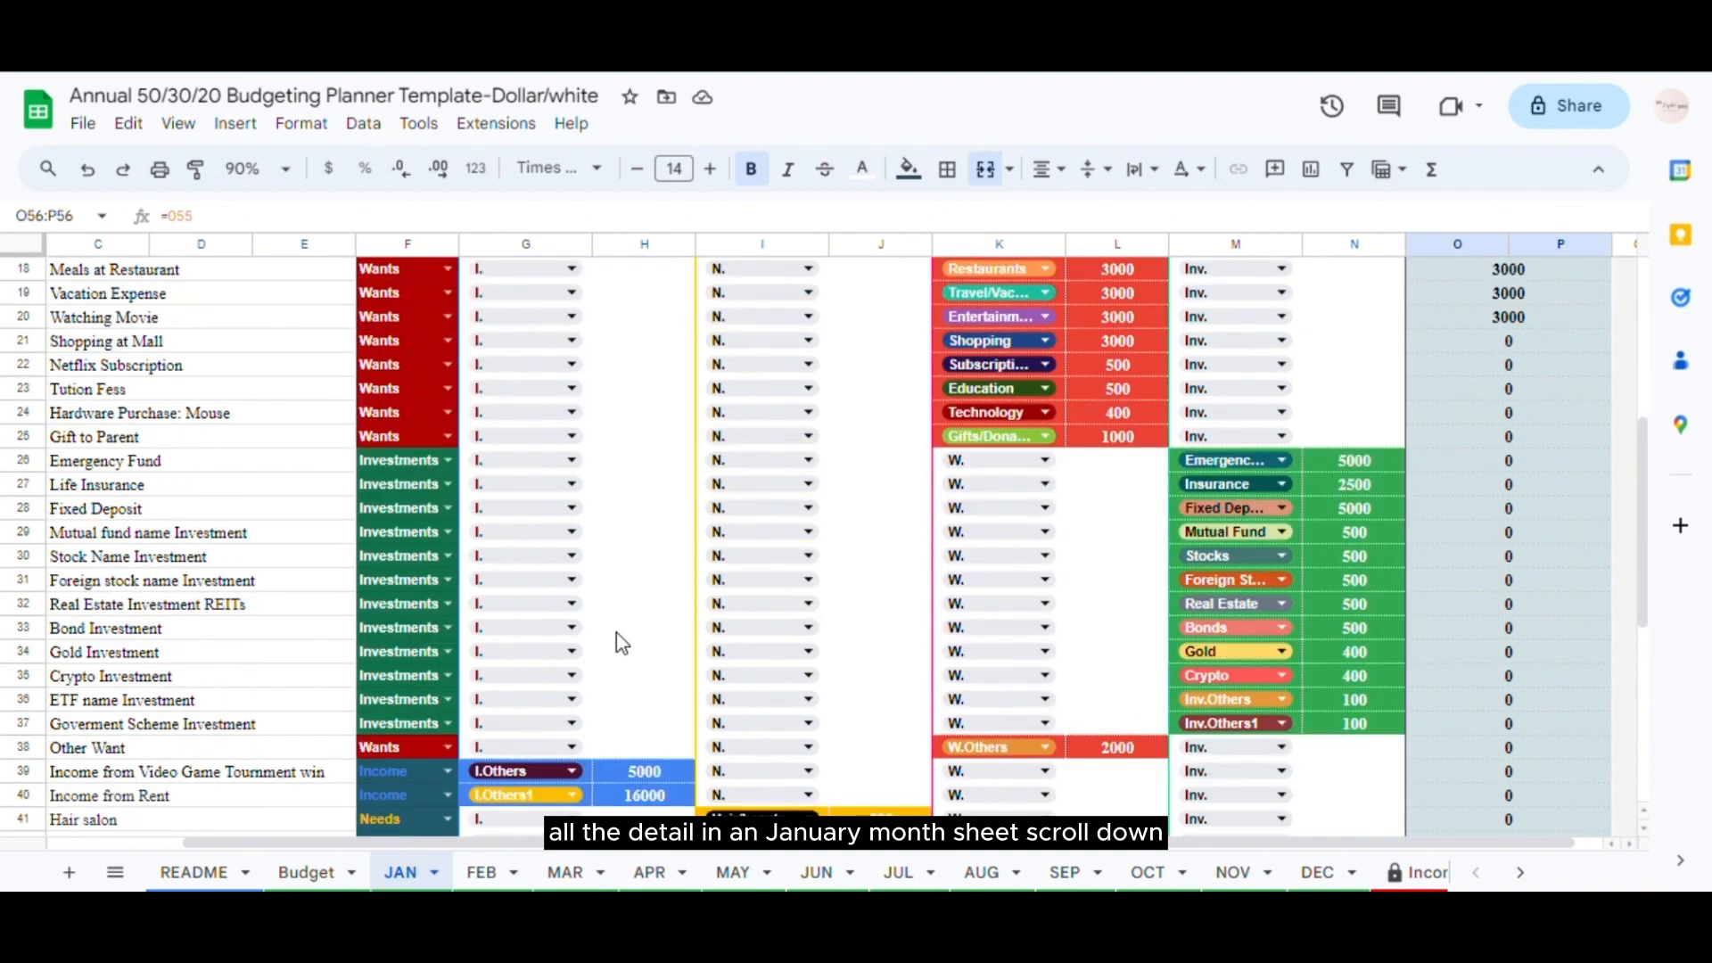
pyautogui.scroll(-2, 617, 631)
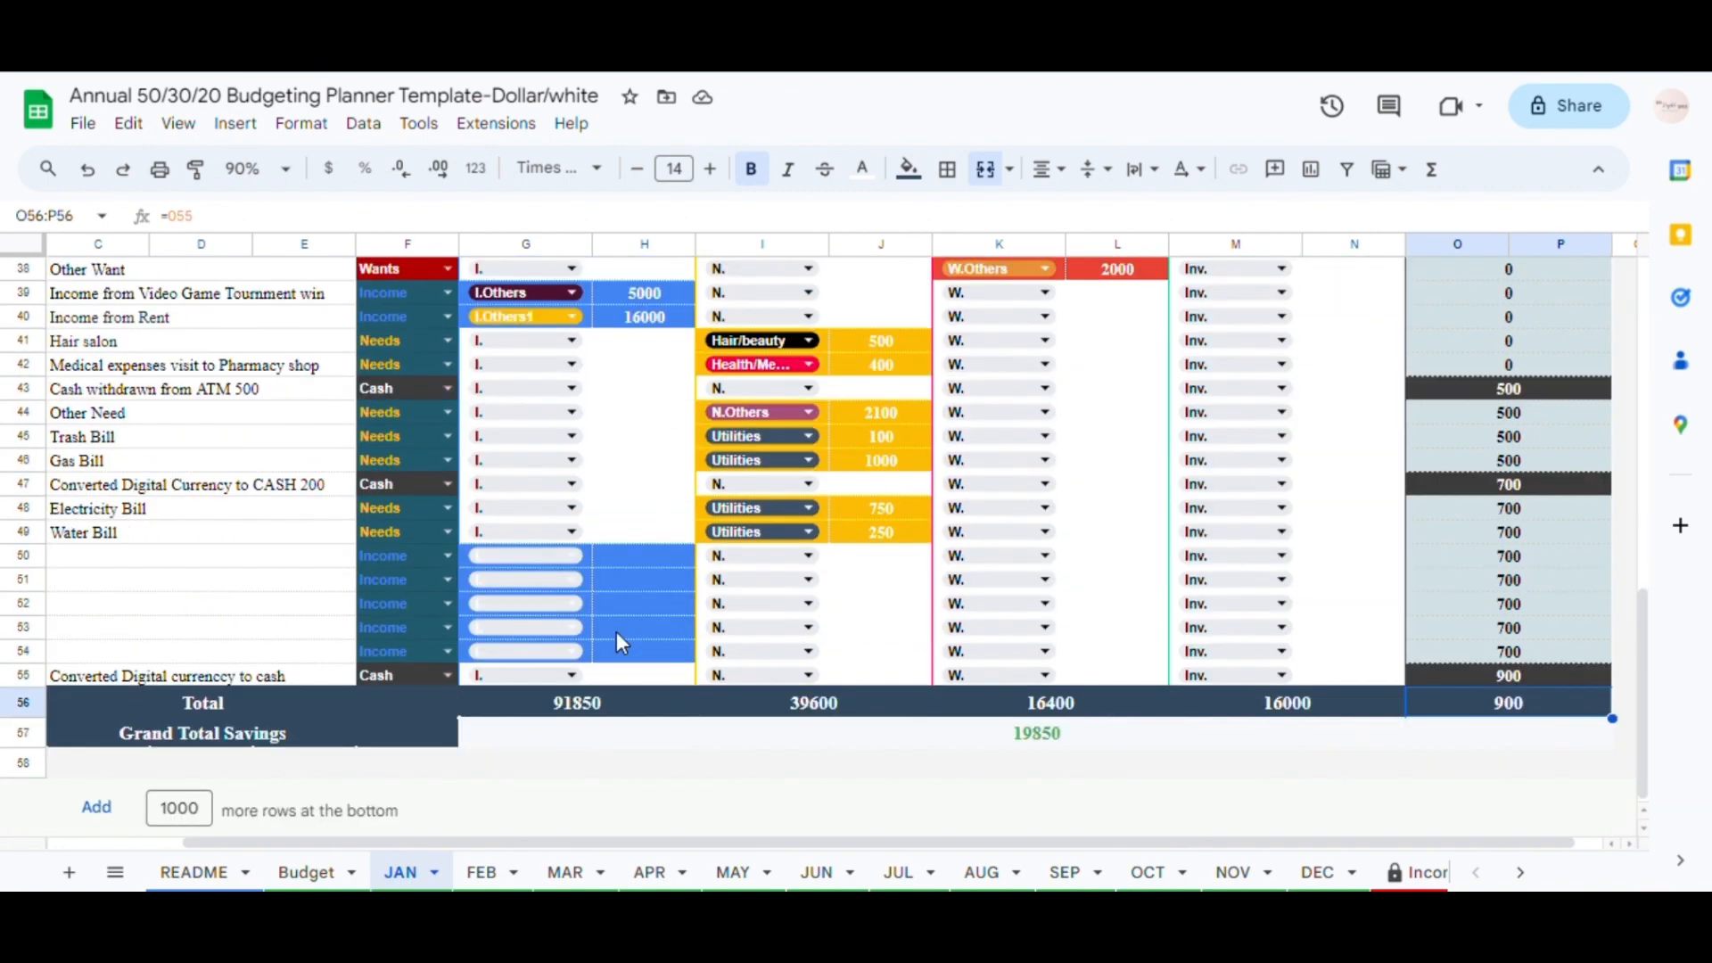
pyautogui.click(611, 711)
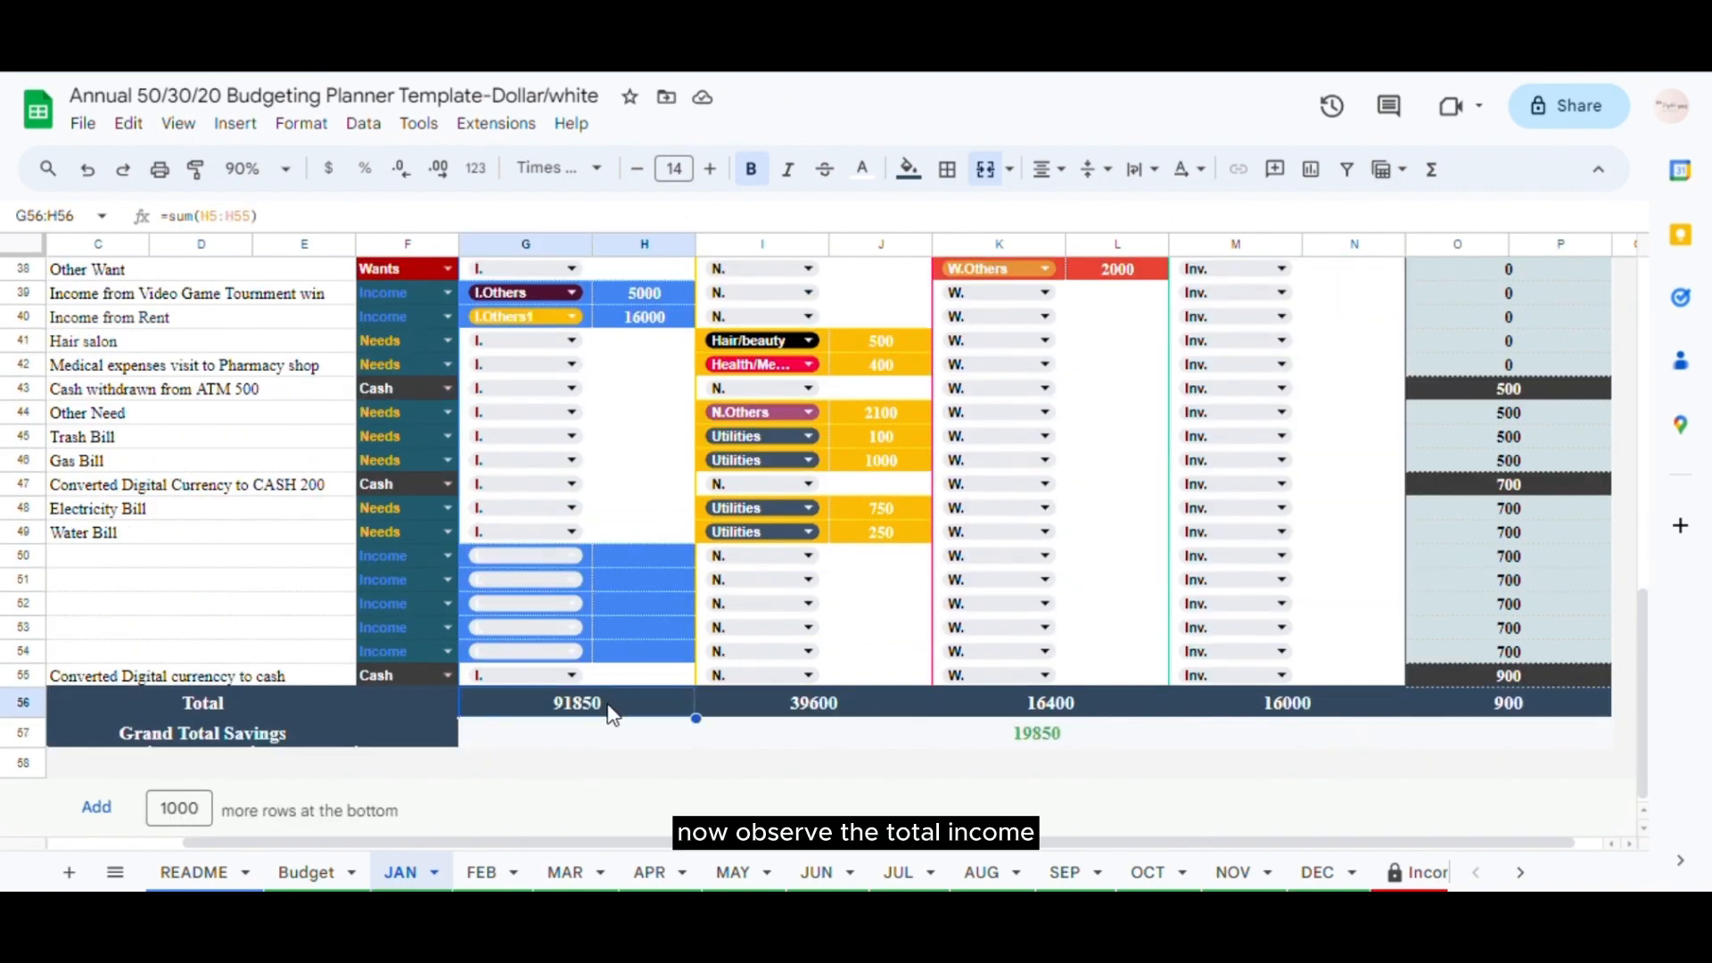
pyautogui.click(800, 712)
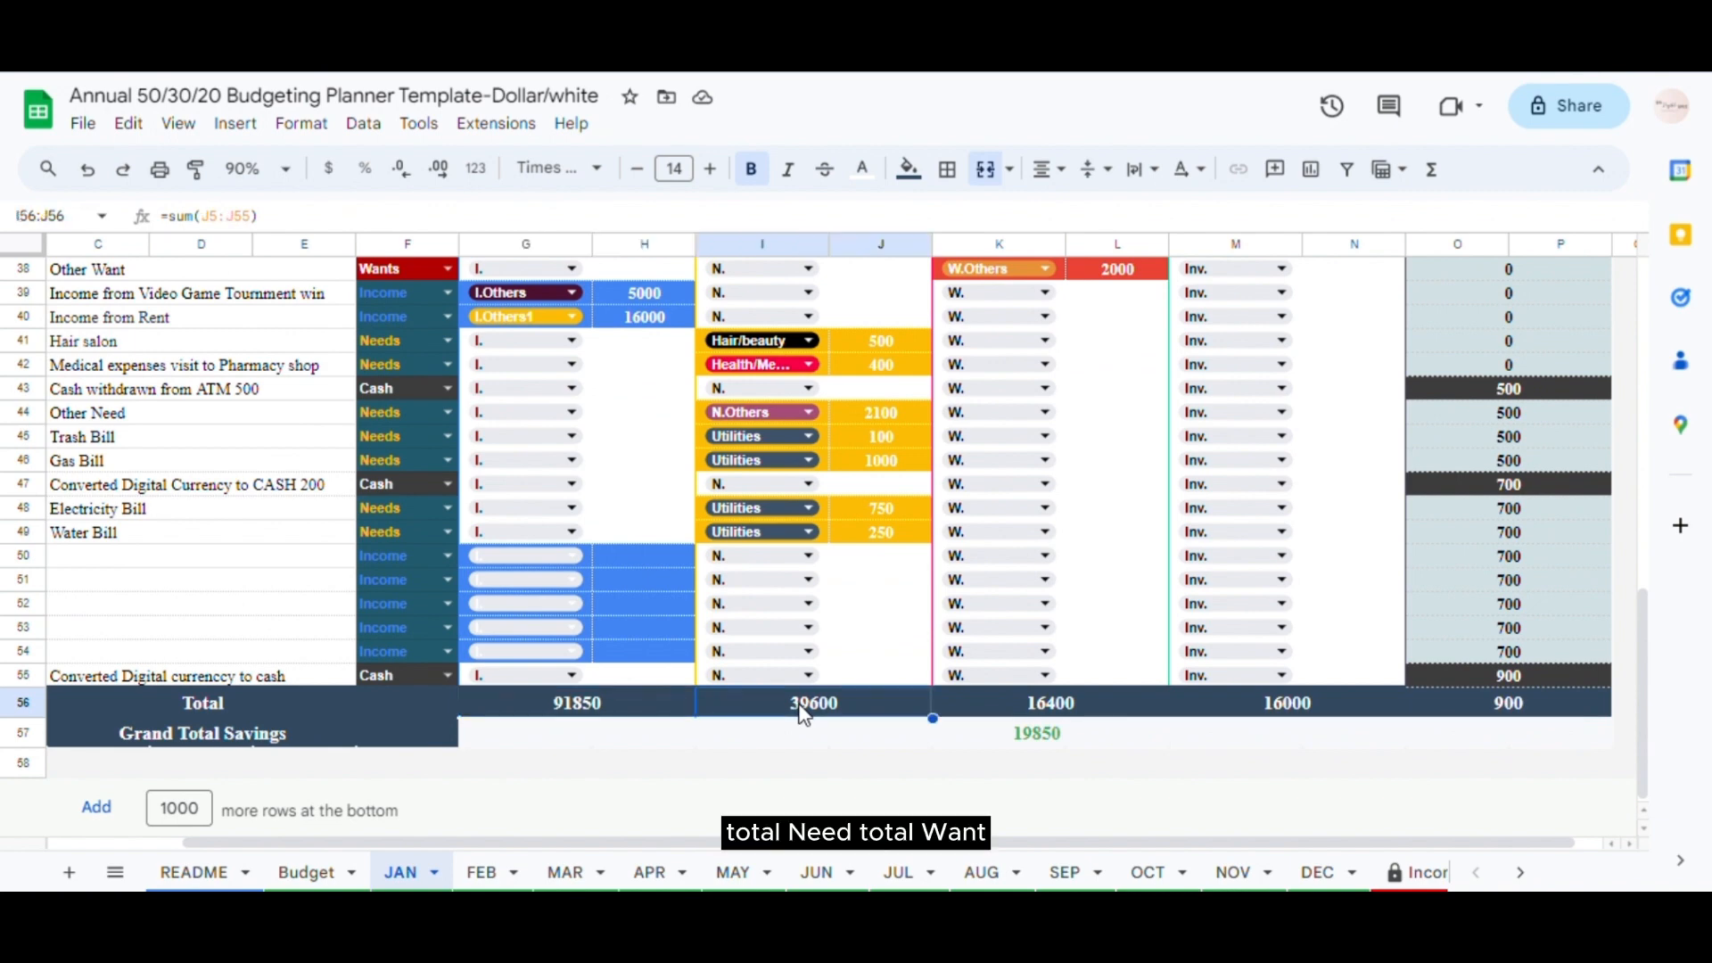
pyautogui.click(1095, 704)
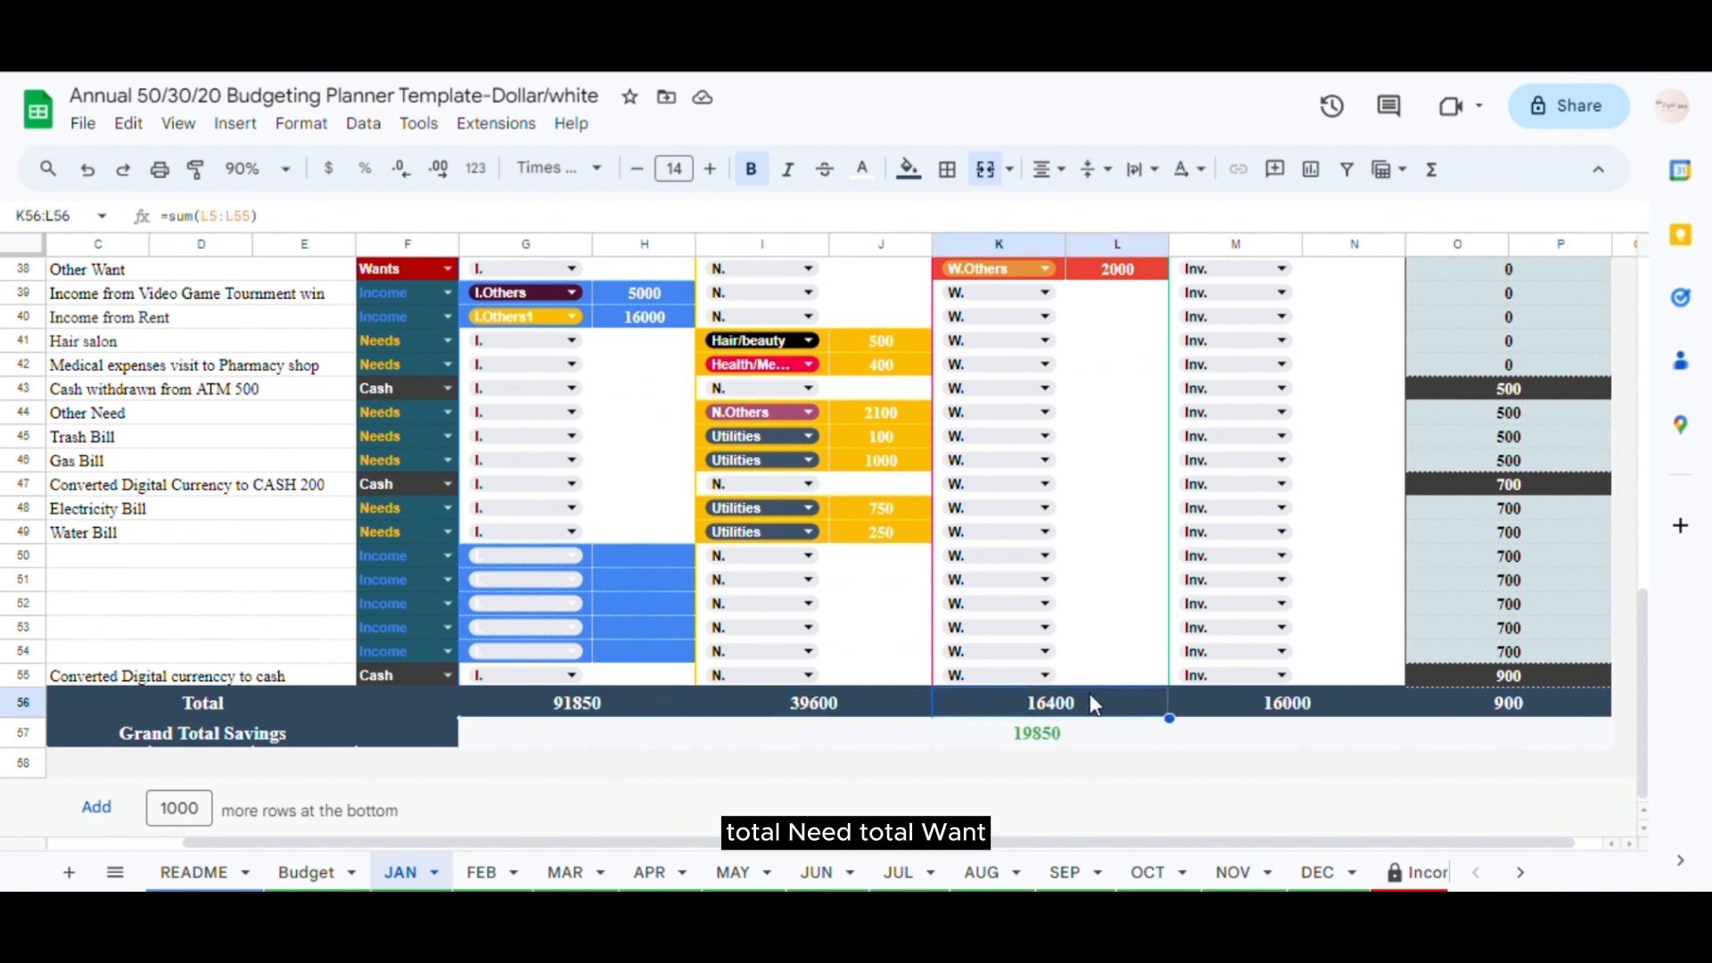
pyautogui.click(1247, 711)
pyautogui.click(1484, 713)
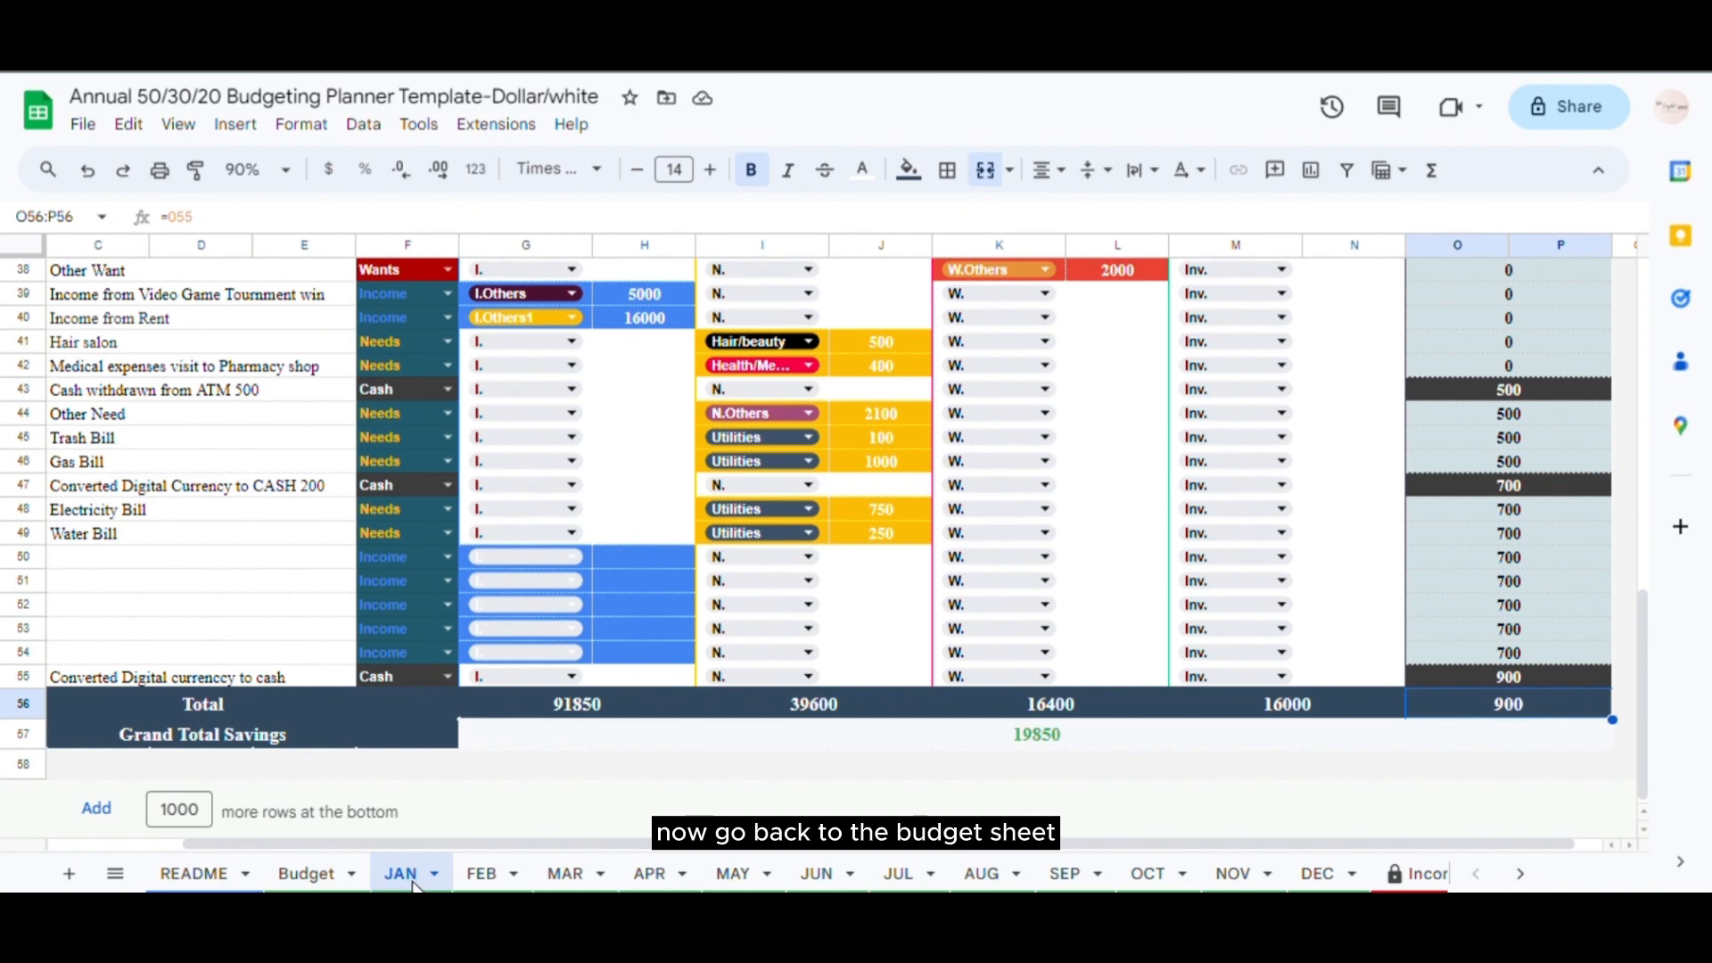
# - Open the Budget sheet for comparison and review the income entries on the JAN sheet, including those from other sources
pyautogui.click(312, 871)
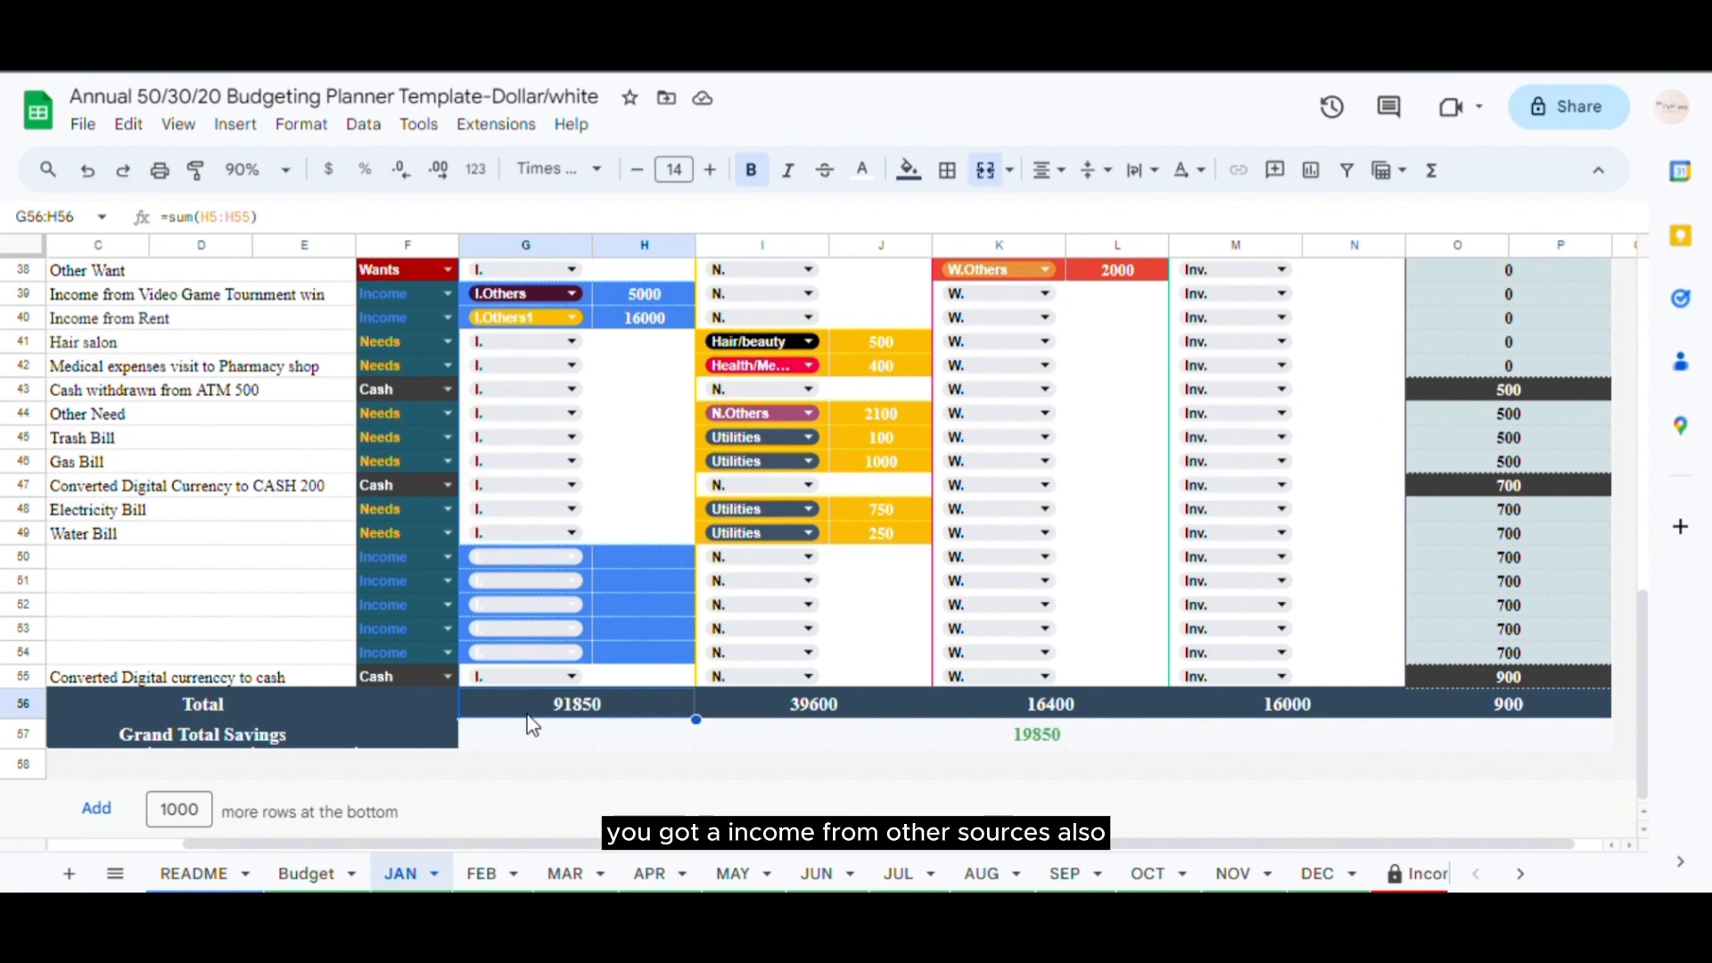
pyautogui.scroll(10, 533, 724)
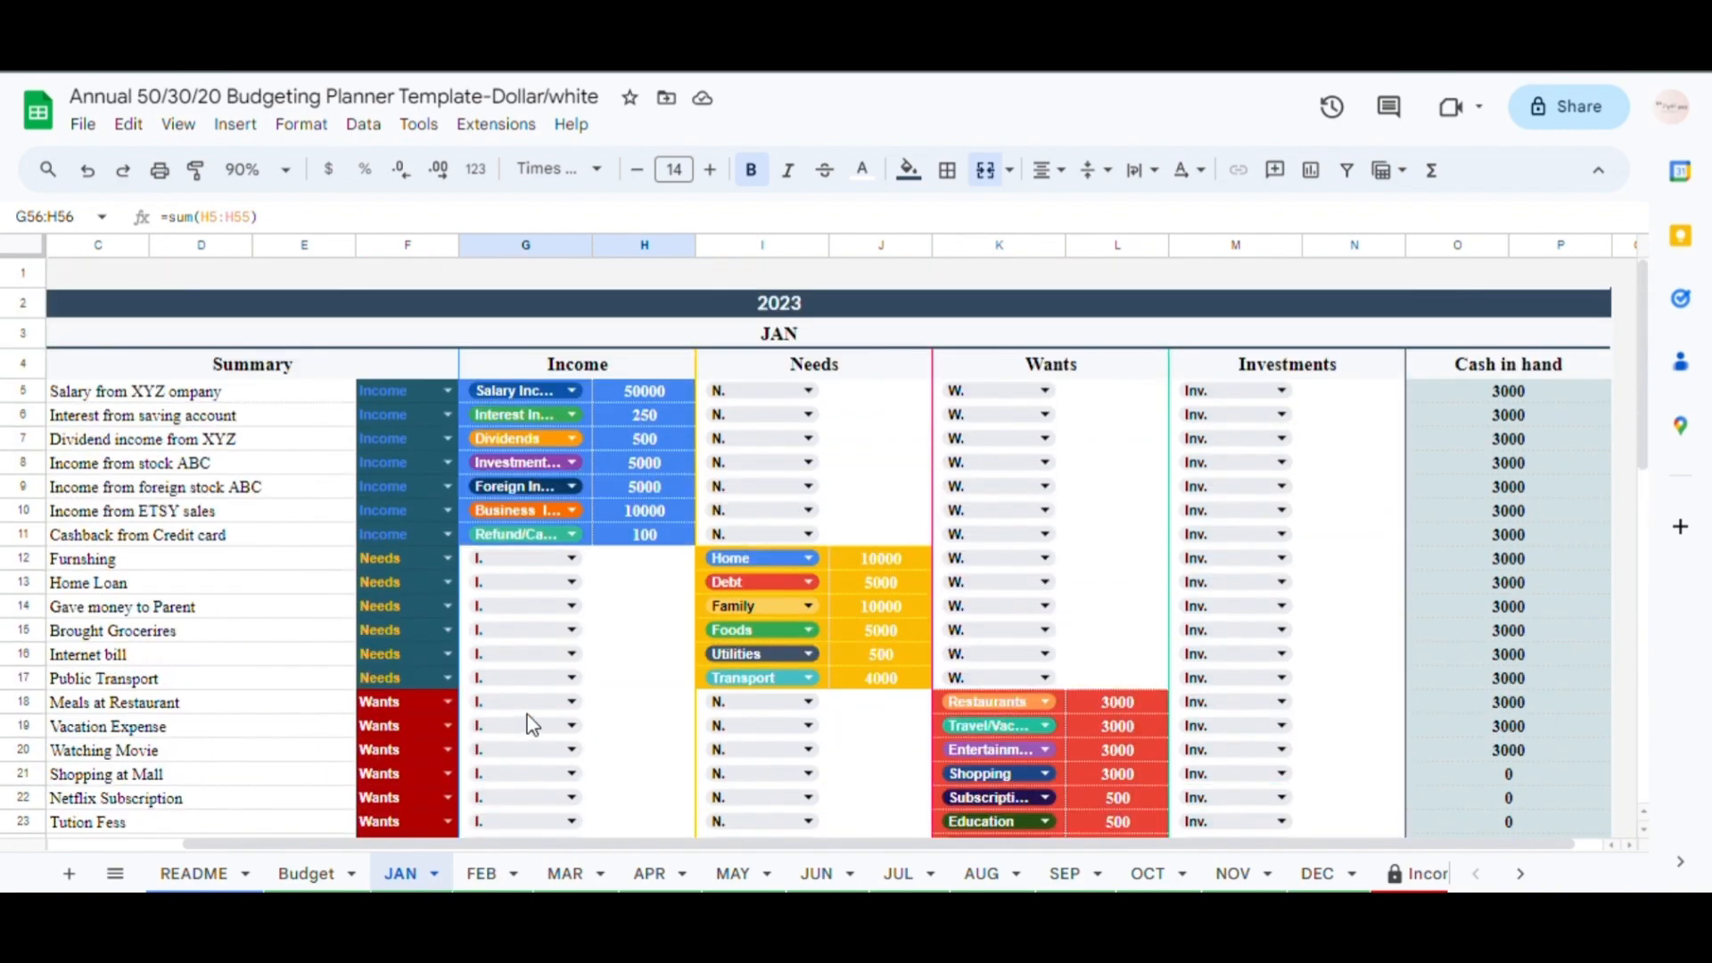
pyautogui.scroll(-10, 528, 722)
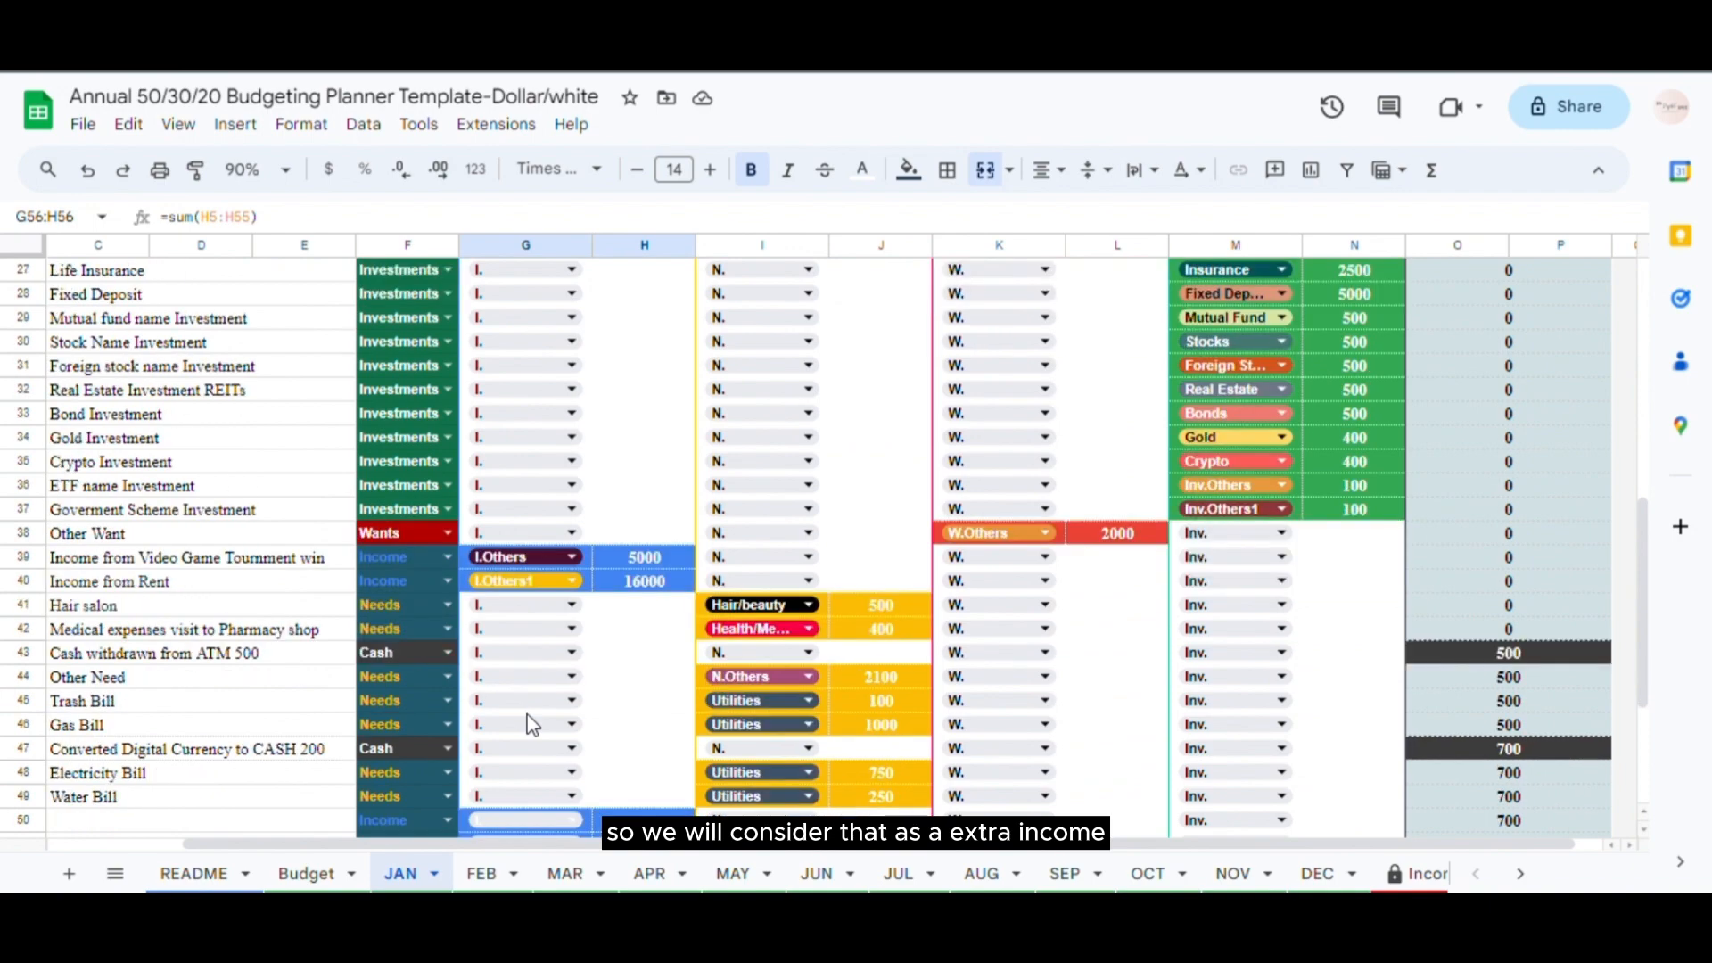
# - On the Budget sheet, enter =91850-C17 as January's Extra Income, subtracting the starting salary from the month's total income
pyautogui.click(332, 881)
pyautogui.click(300, 602)
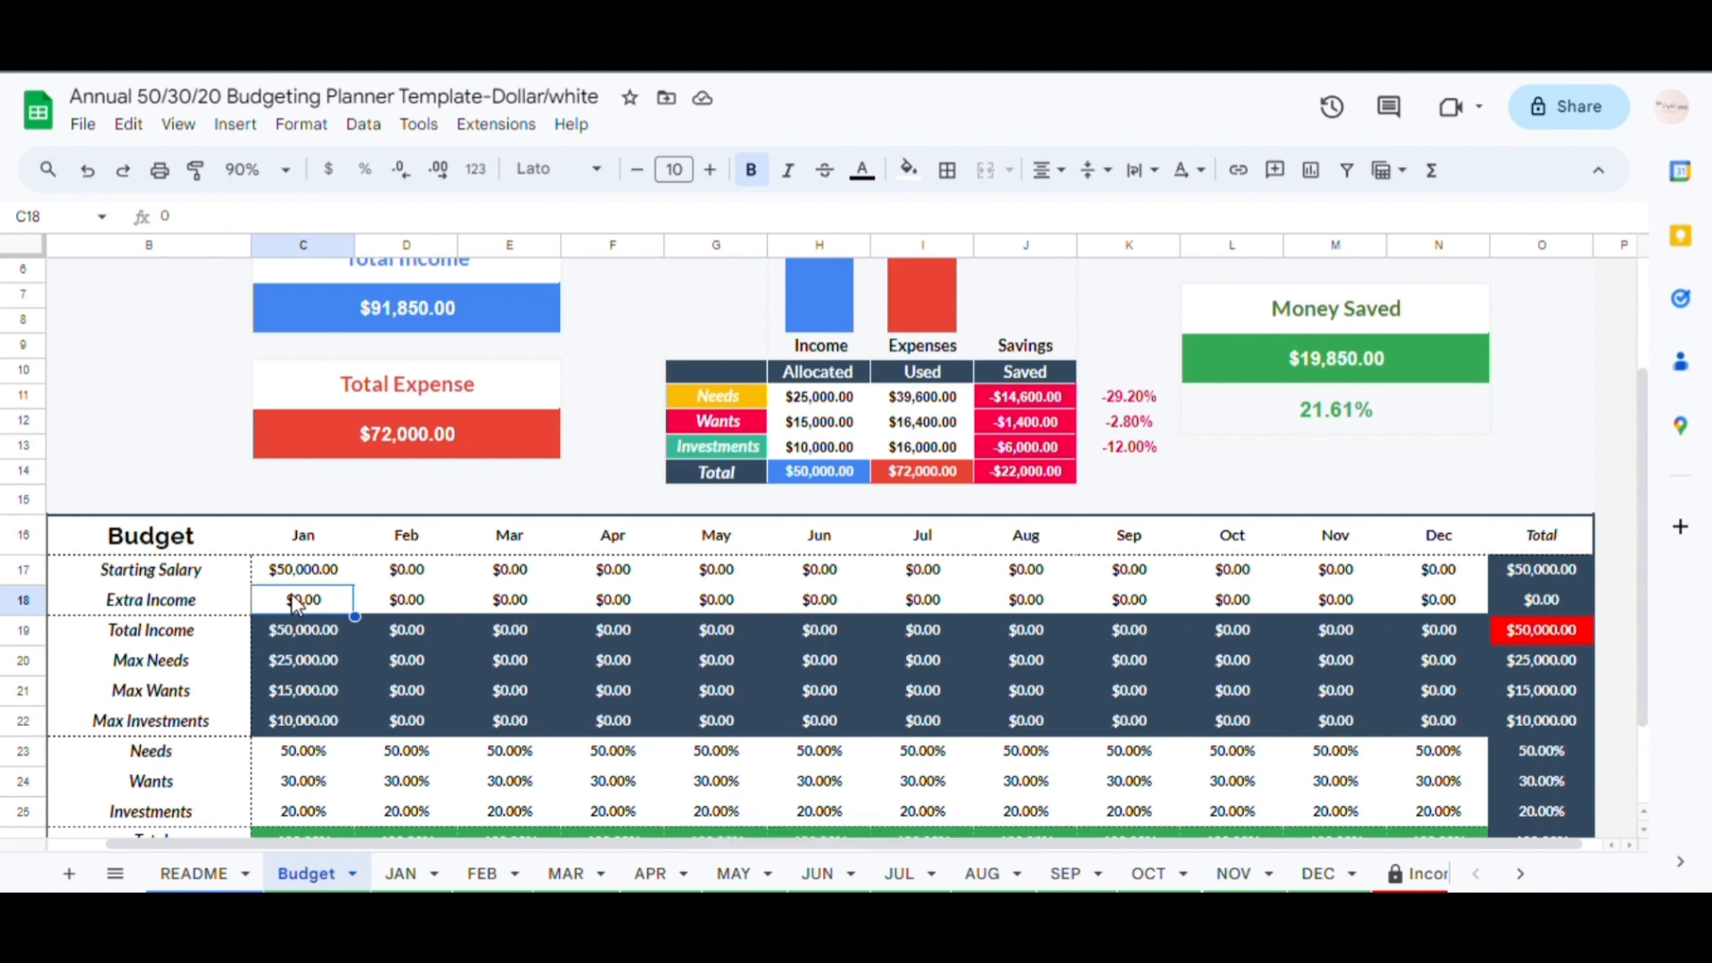
pyautogui.write('=')
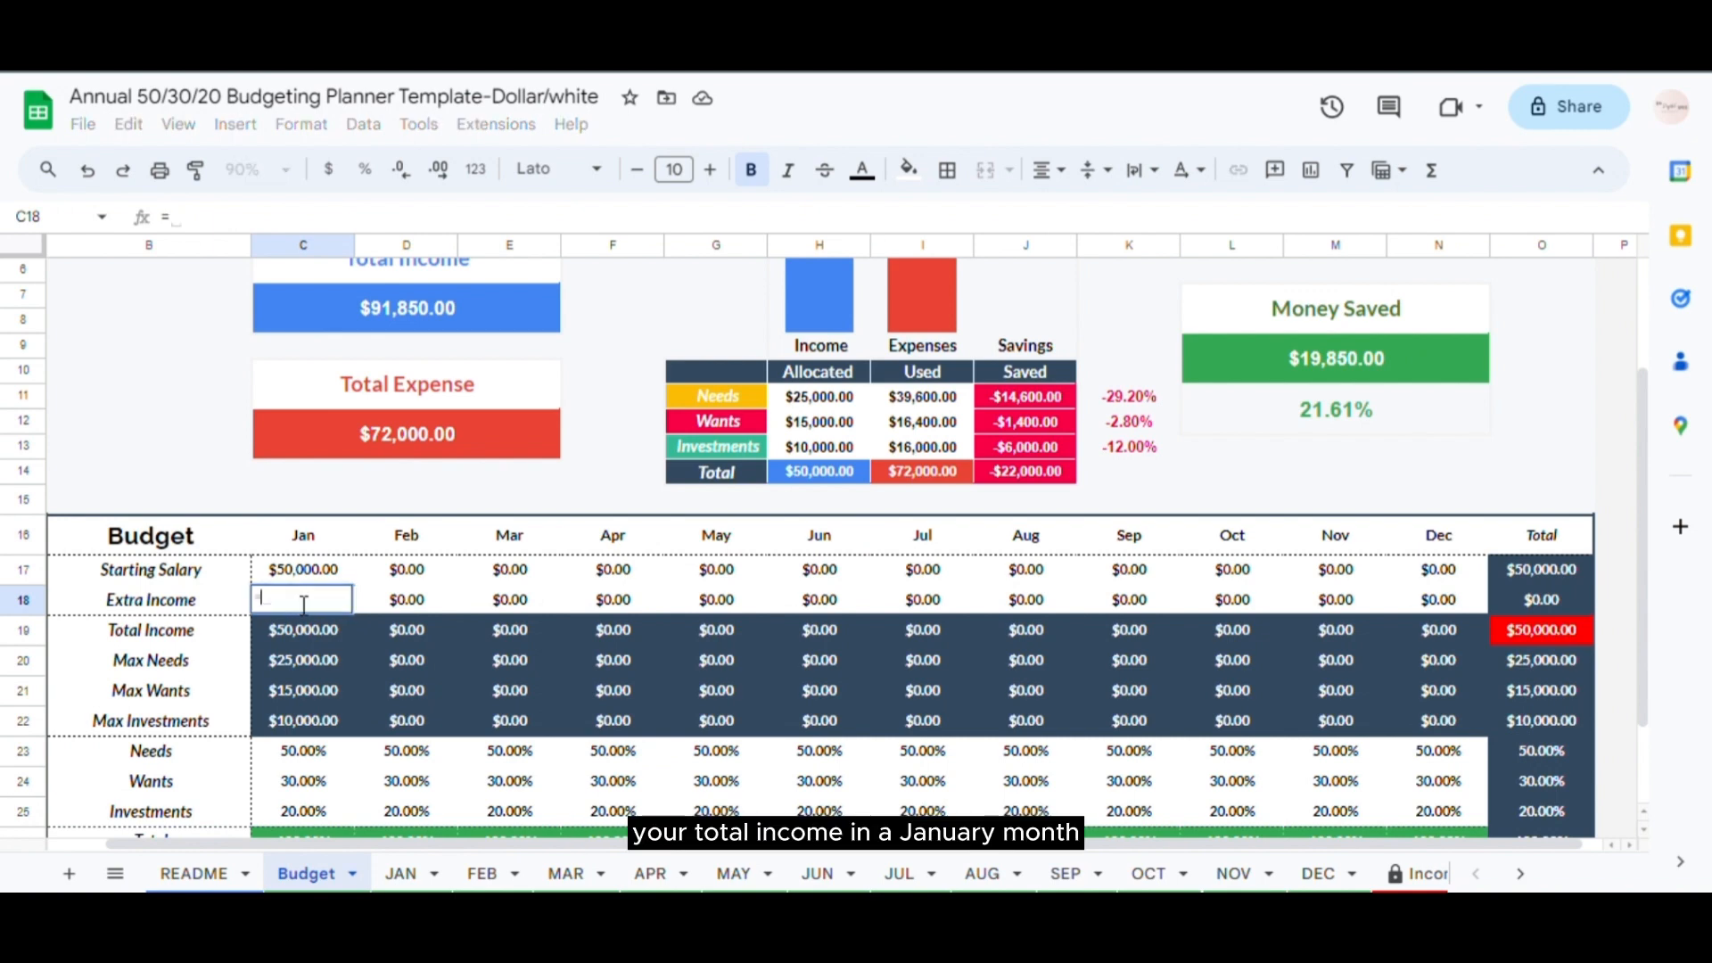
pyautogui.write('91850')
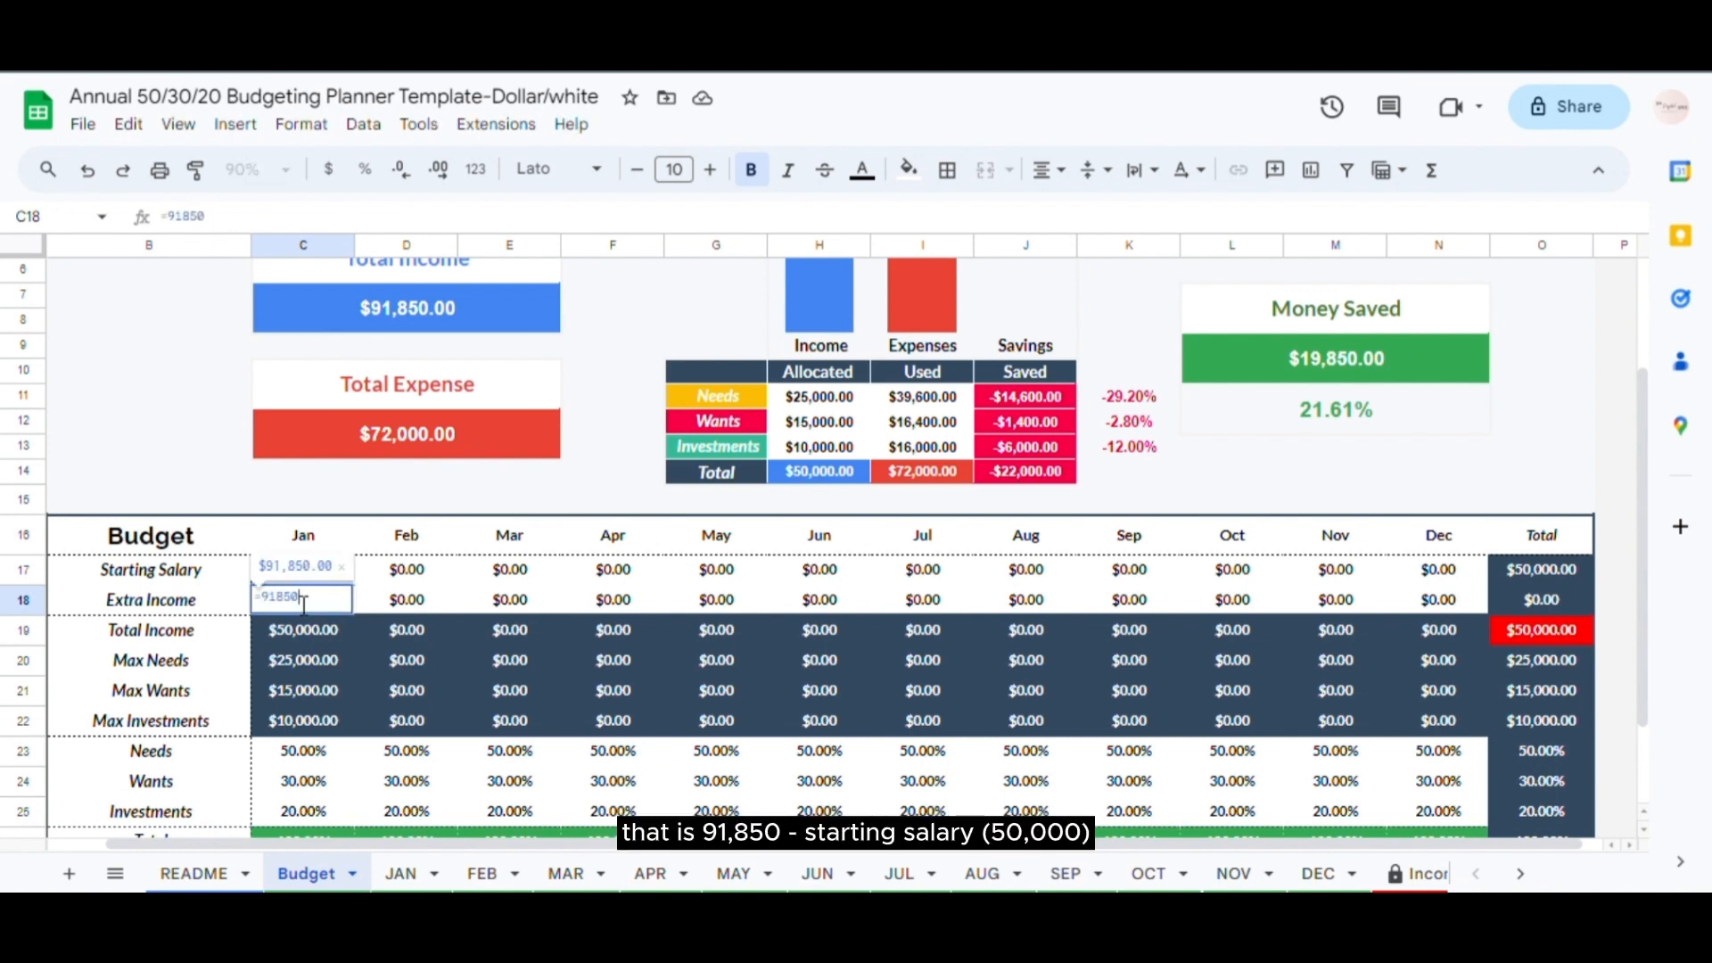
pyautogui.write('-')
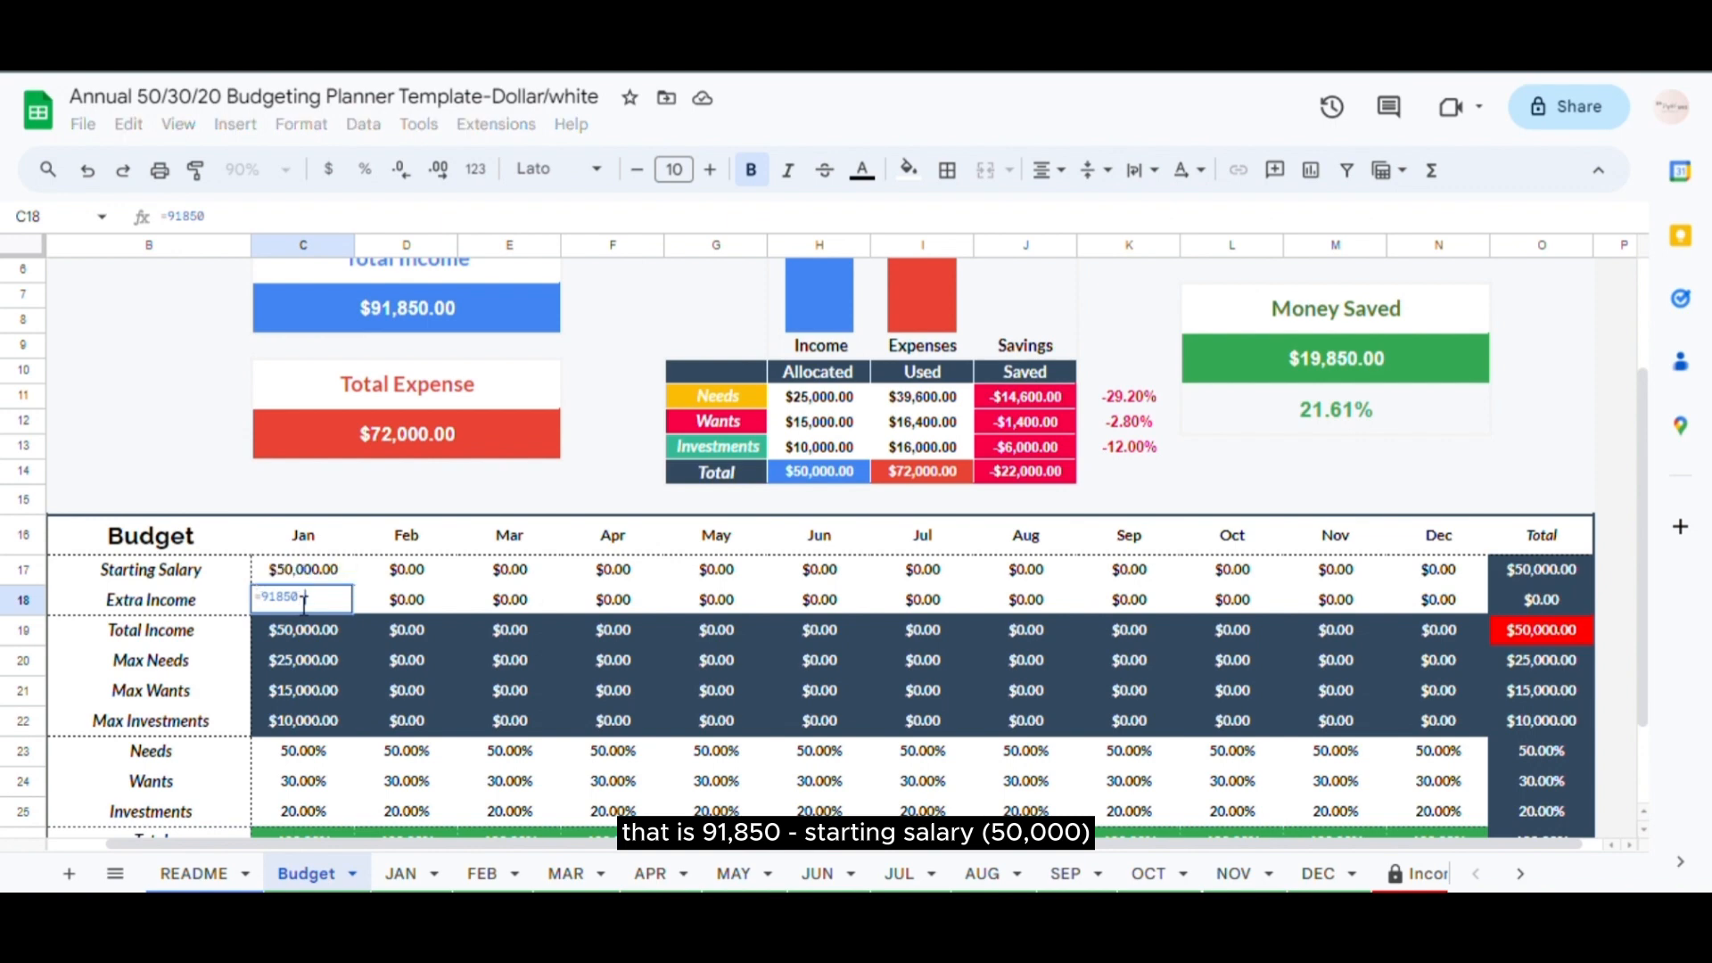
pyautogui.click(284, 578)
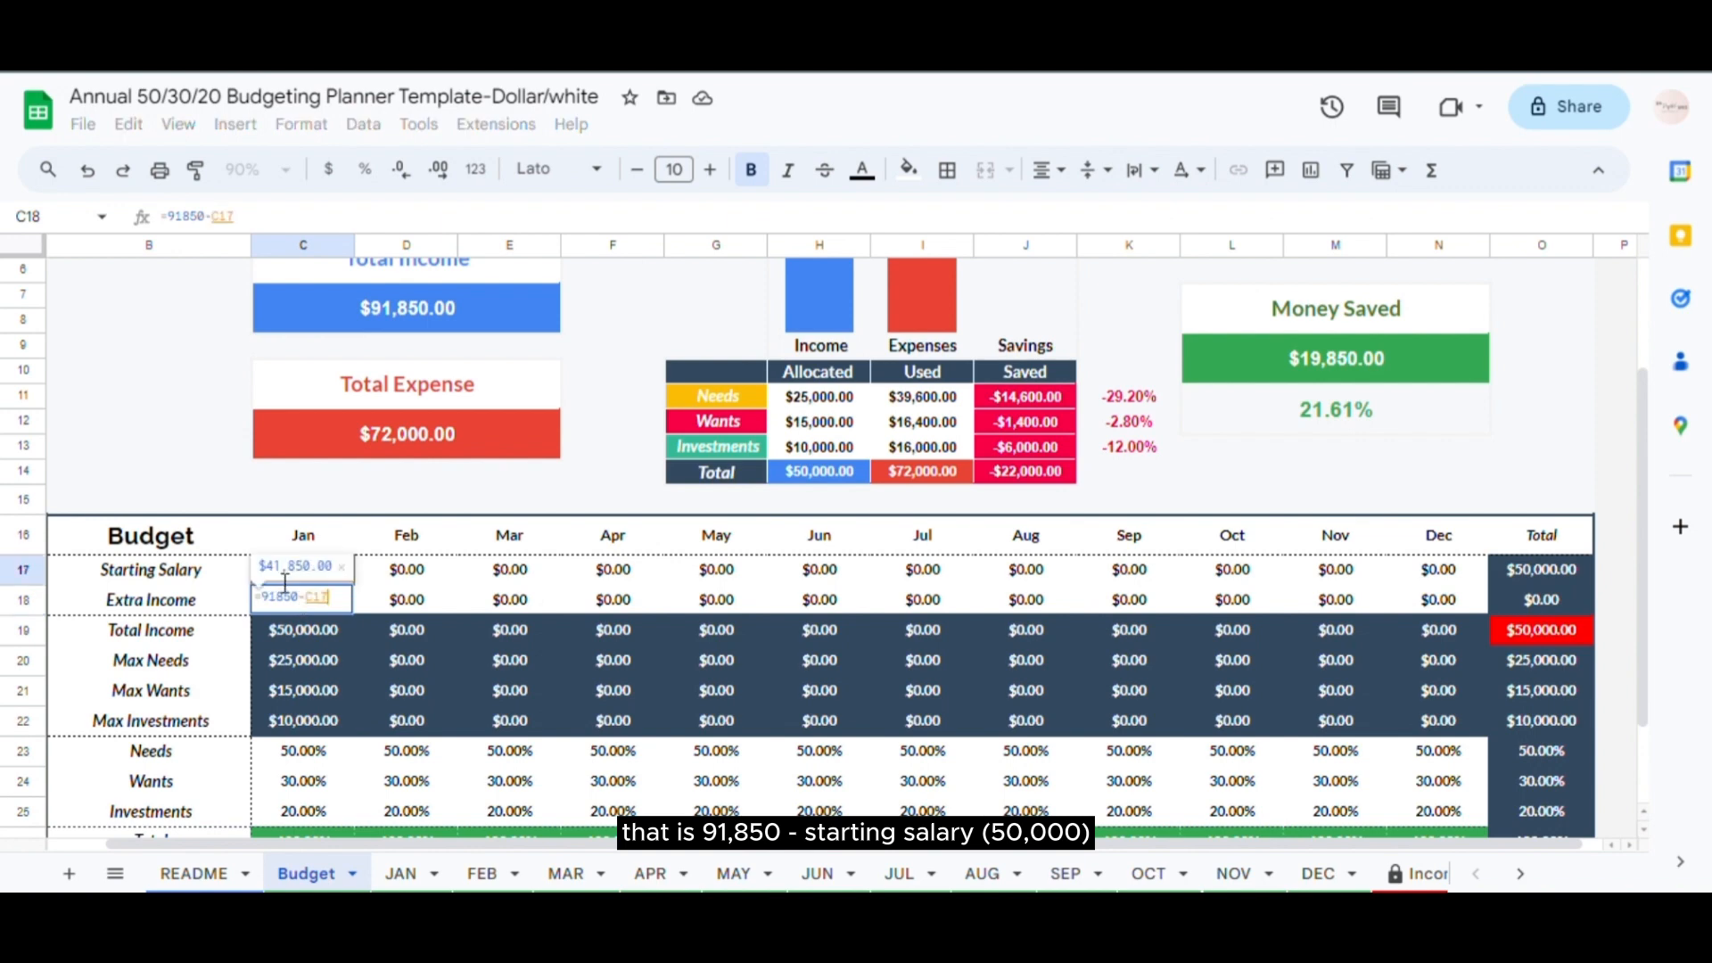
pyautogui.press('Return')
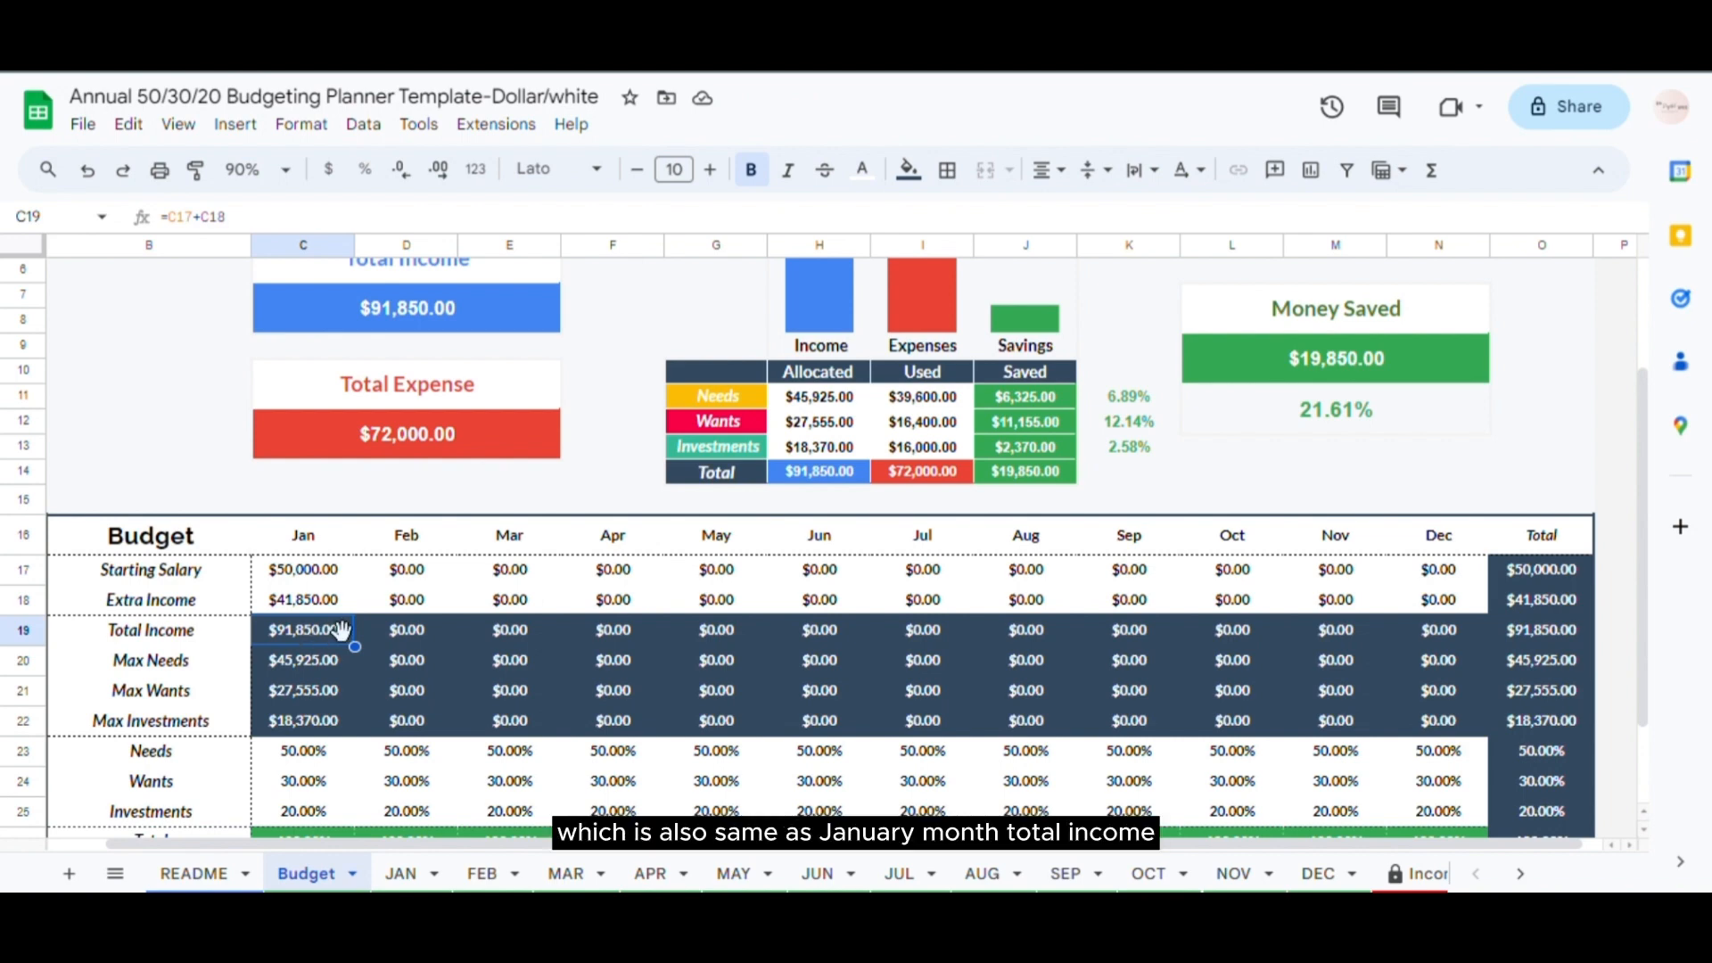
# - Compare January's total income with the JAN sheet total and review the month's Max Needs, Max Wants and Max Investments allocations
pyautogui.click(403, 875)
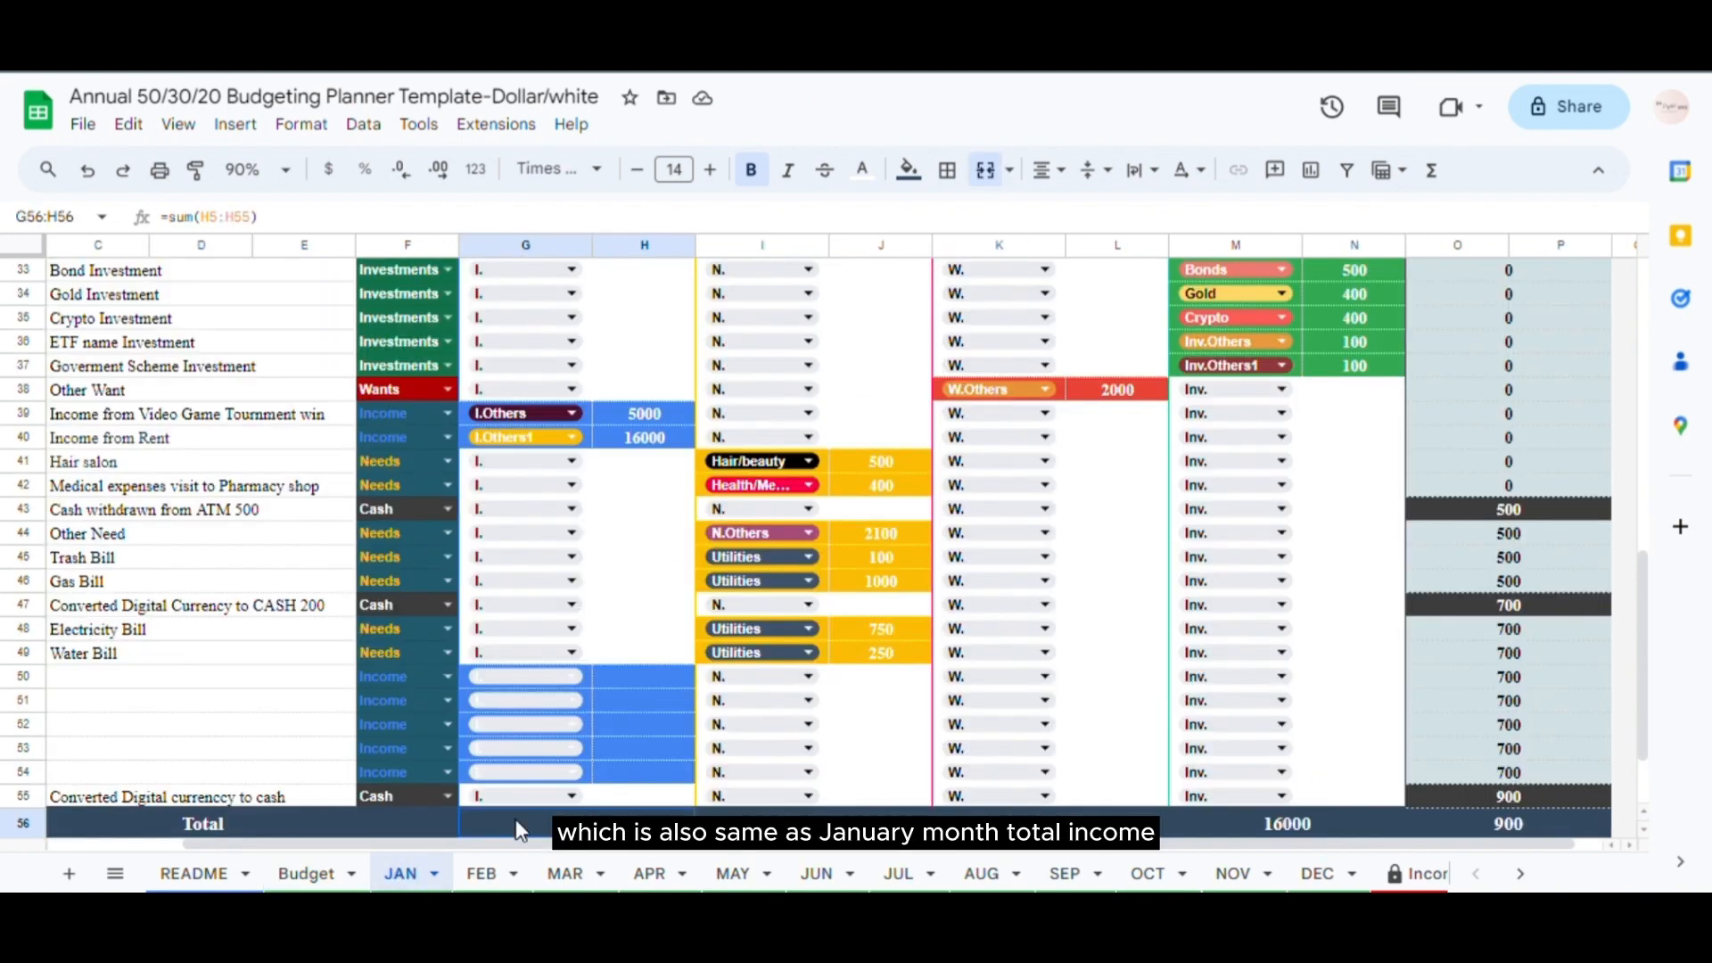
pyautogui.click(307, 875)
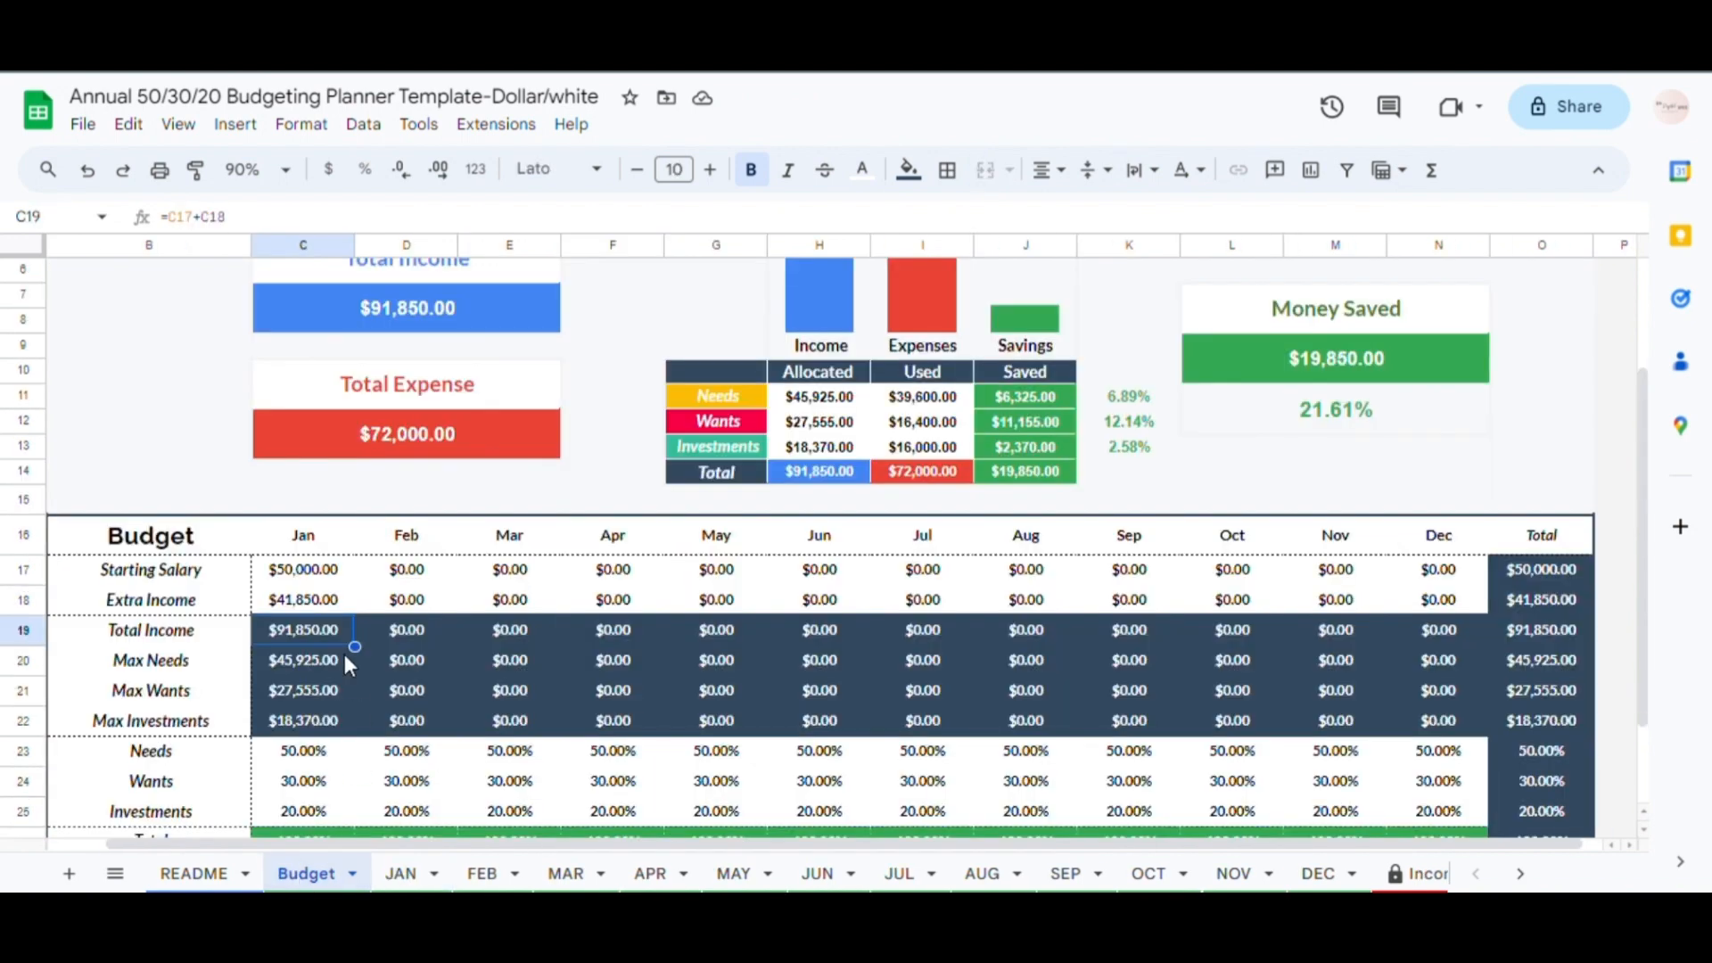
pyautogui.scroll(-2, 346, 660)
pyautogui.click(308, 528)
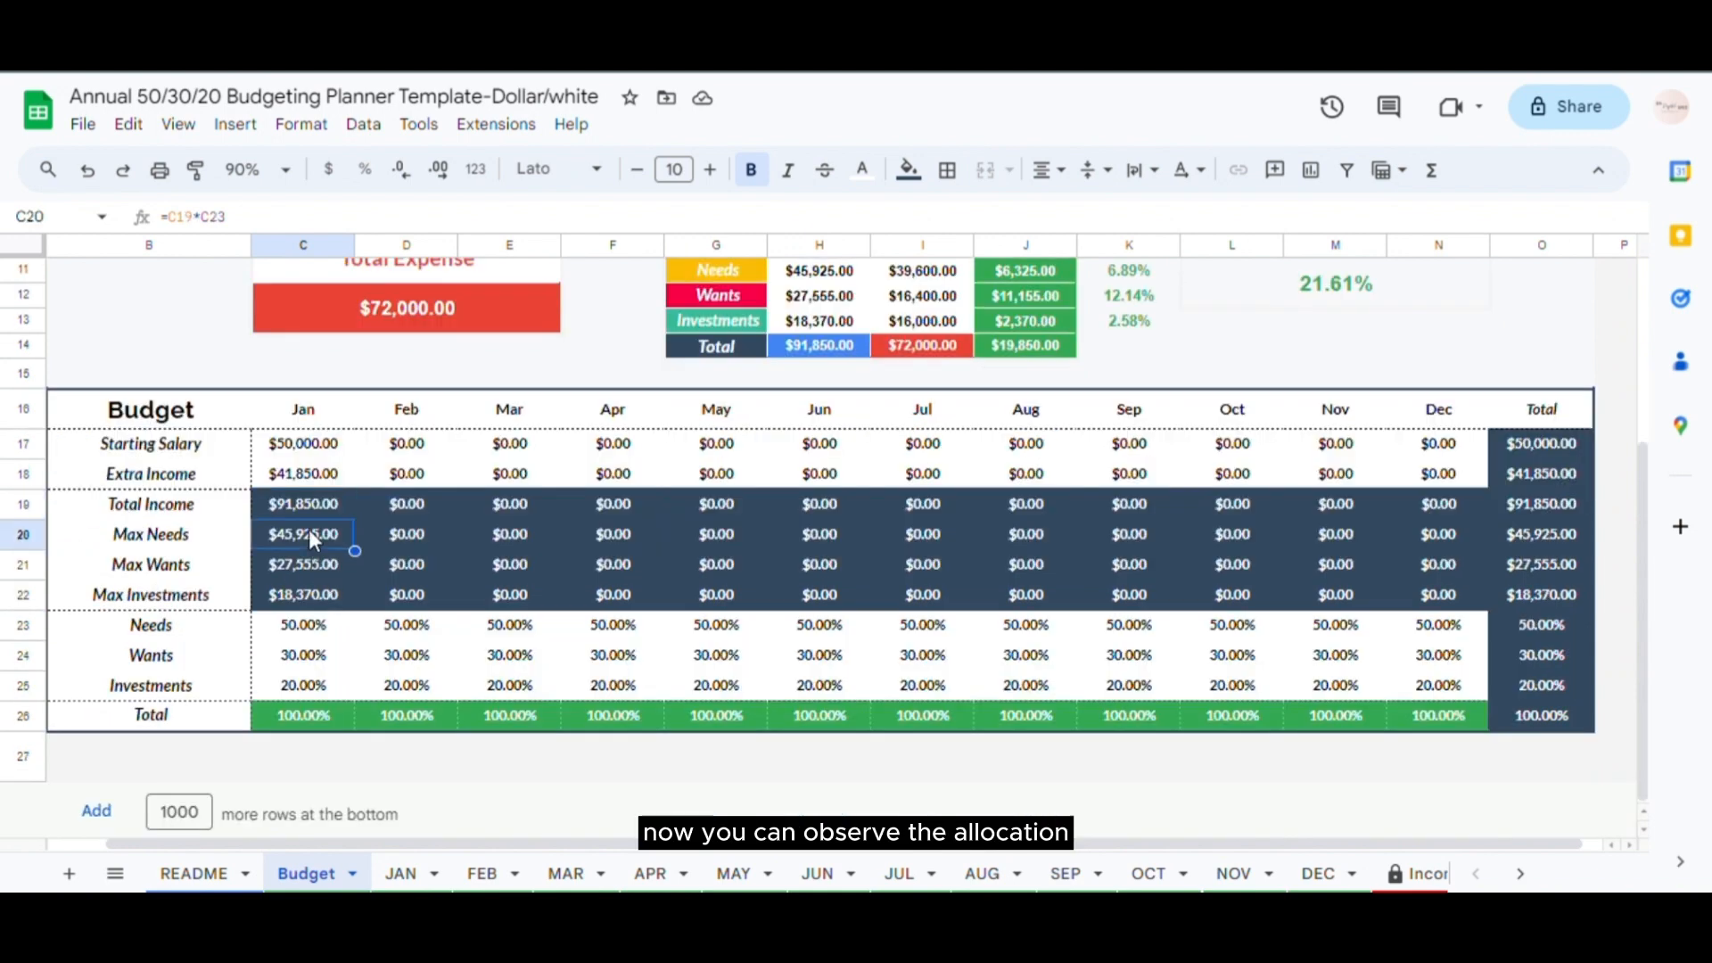
pyautogui.click(311, 571)
pyautogui.click(312, 592)
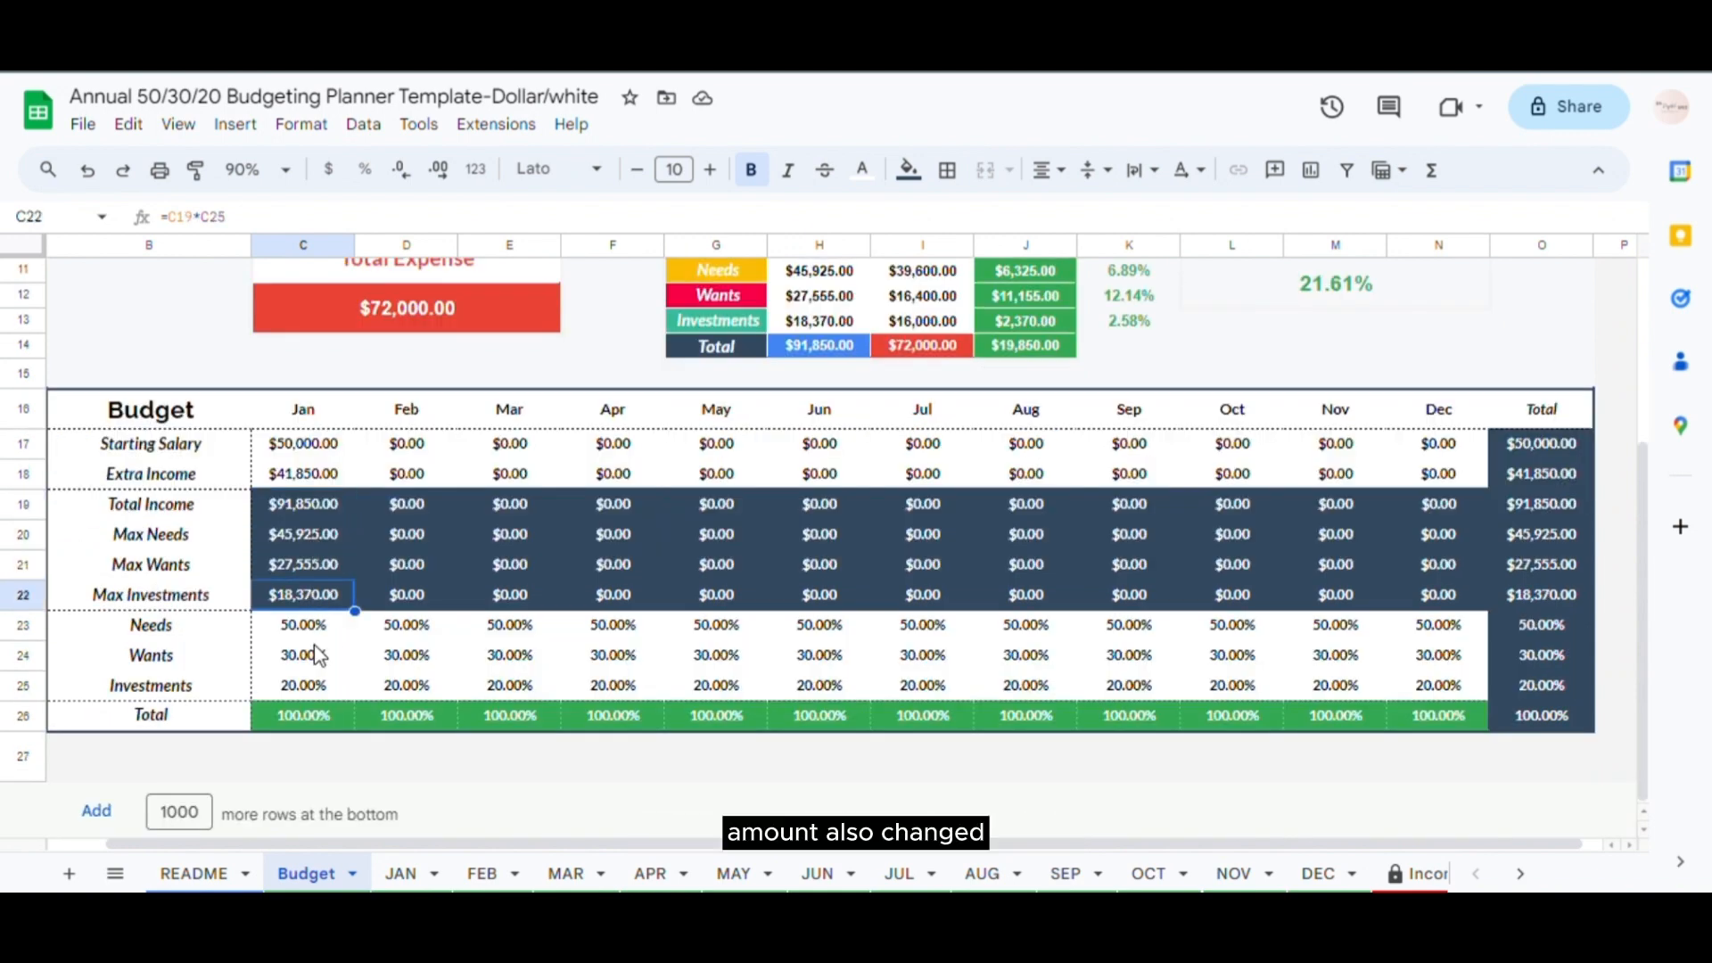
pyautogui.scroll(2, 314, 655)
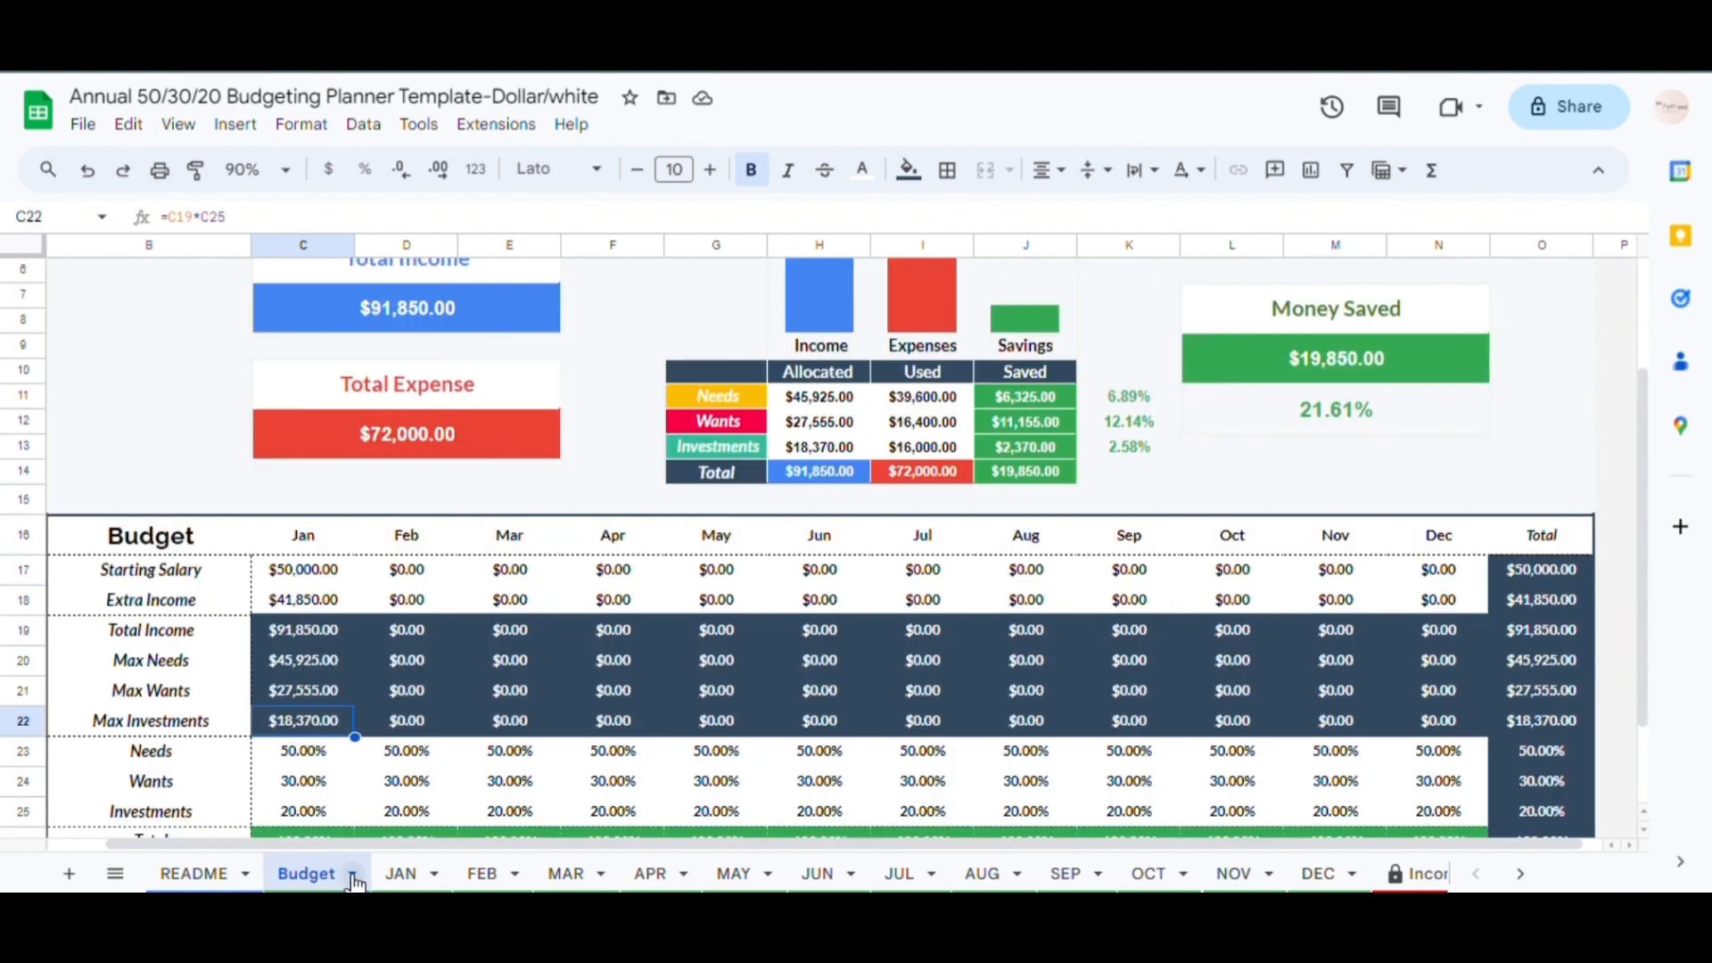
# - Carry January's remaining cash over to the FEB sheet by entering 900 in the first Cash in hand row
pyautogui.click(402, 875)
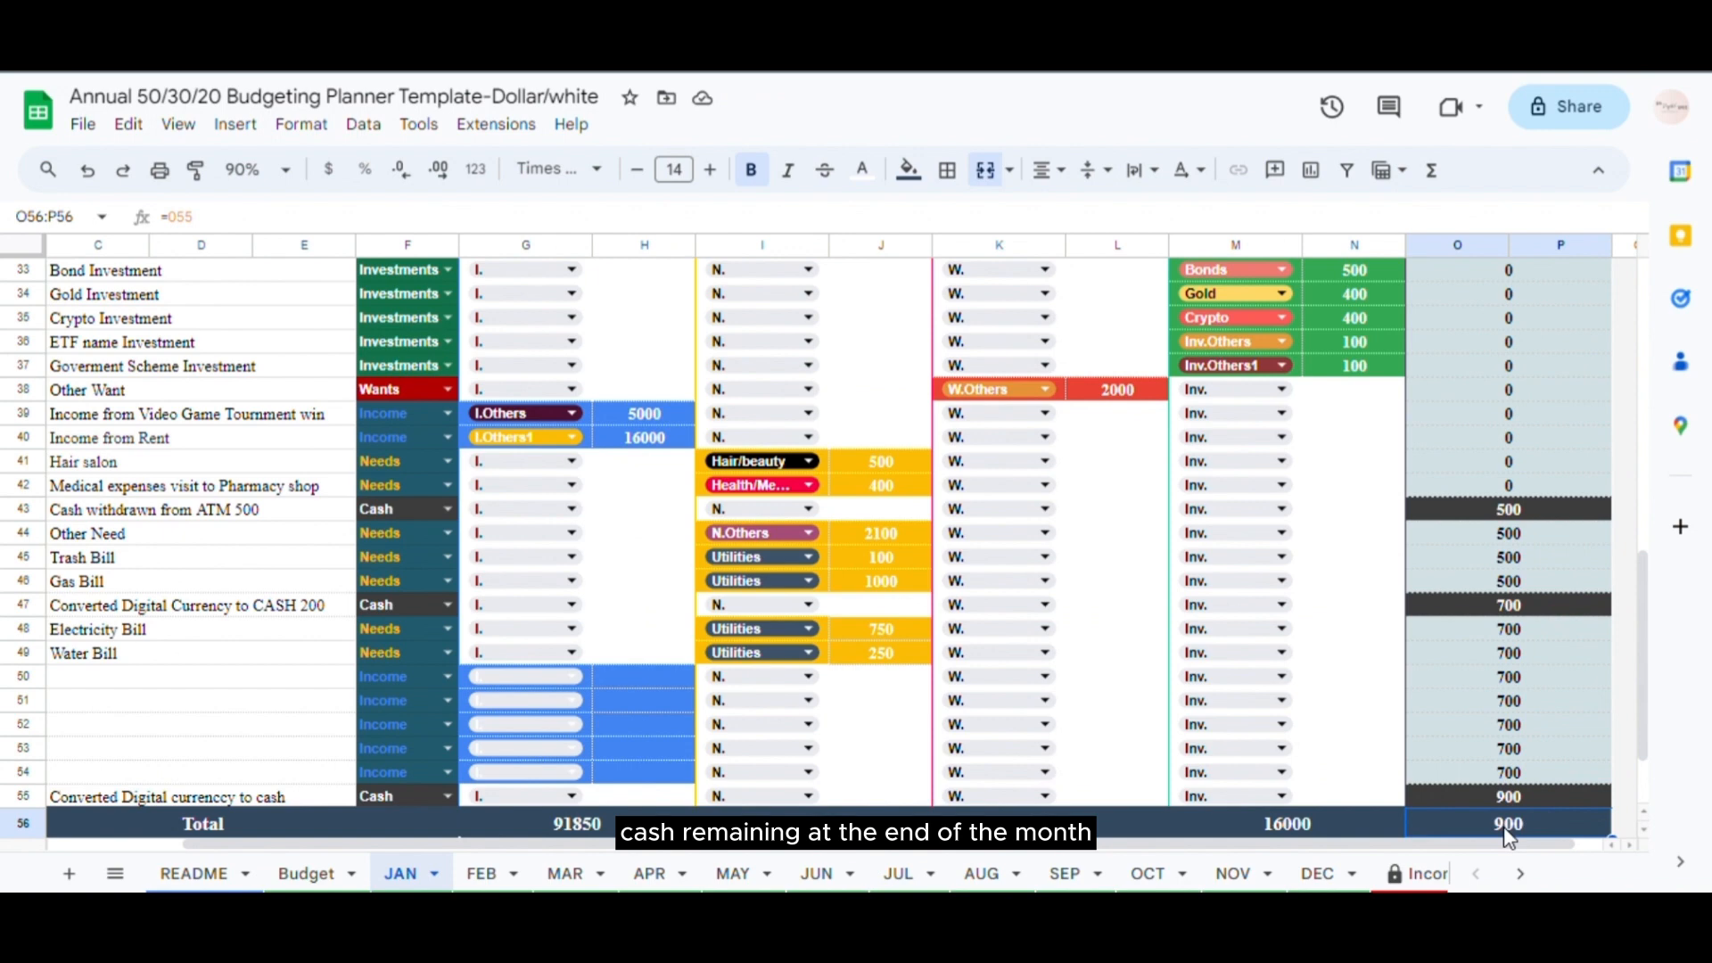
pyautogui.click(481, 878)
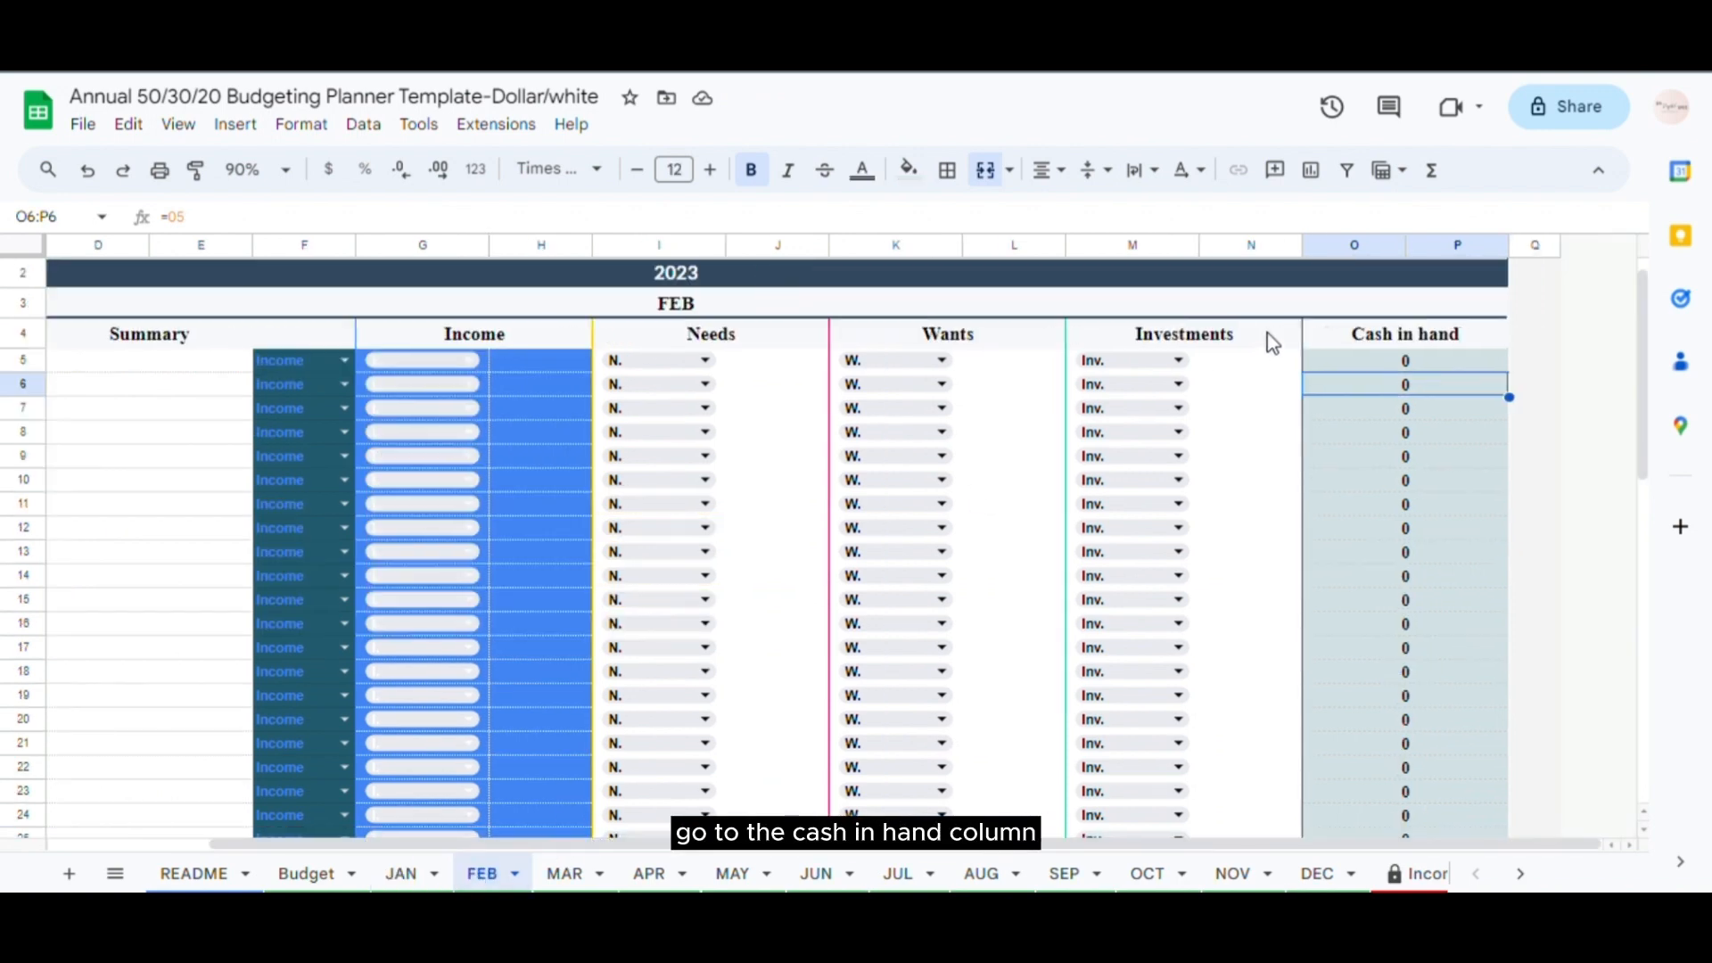
pyautogui.click(1357, 362)
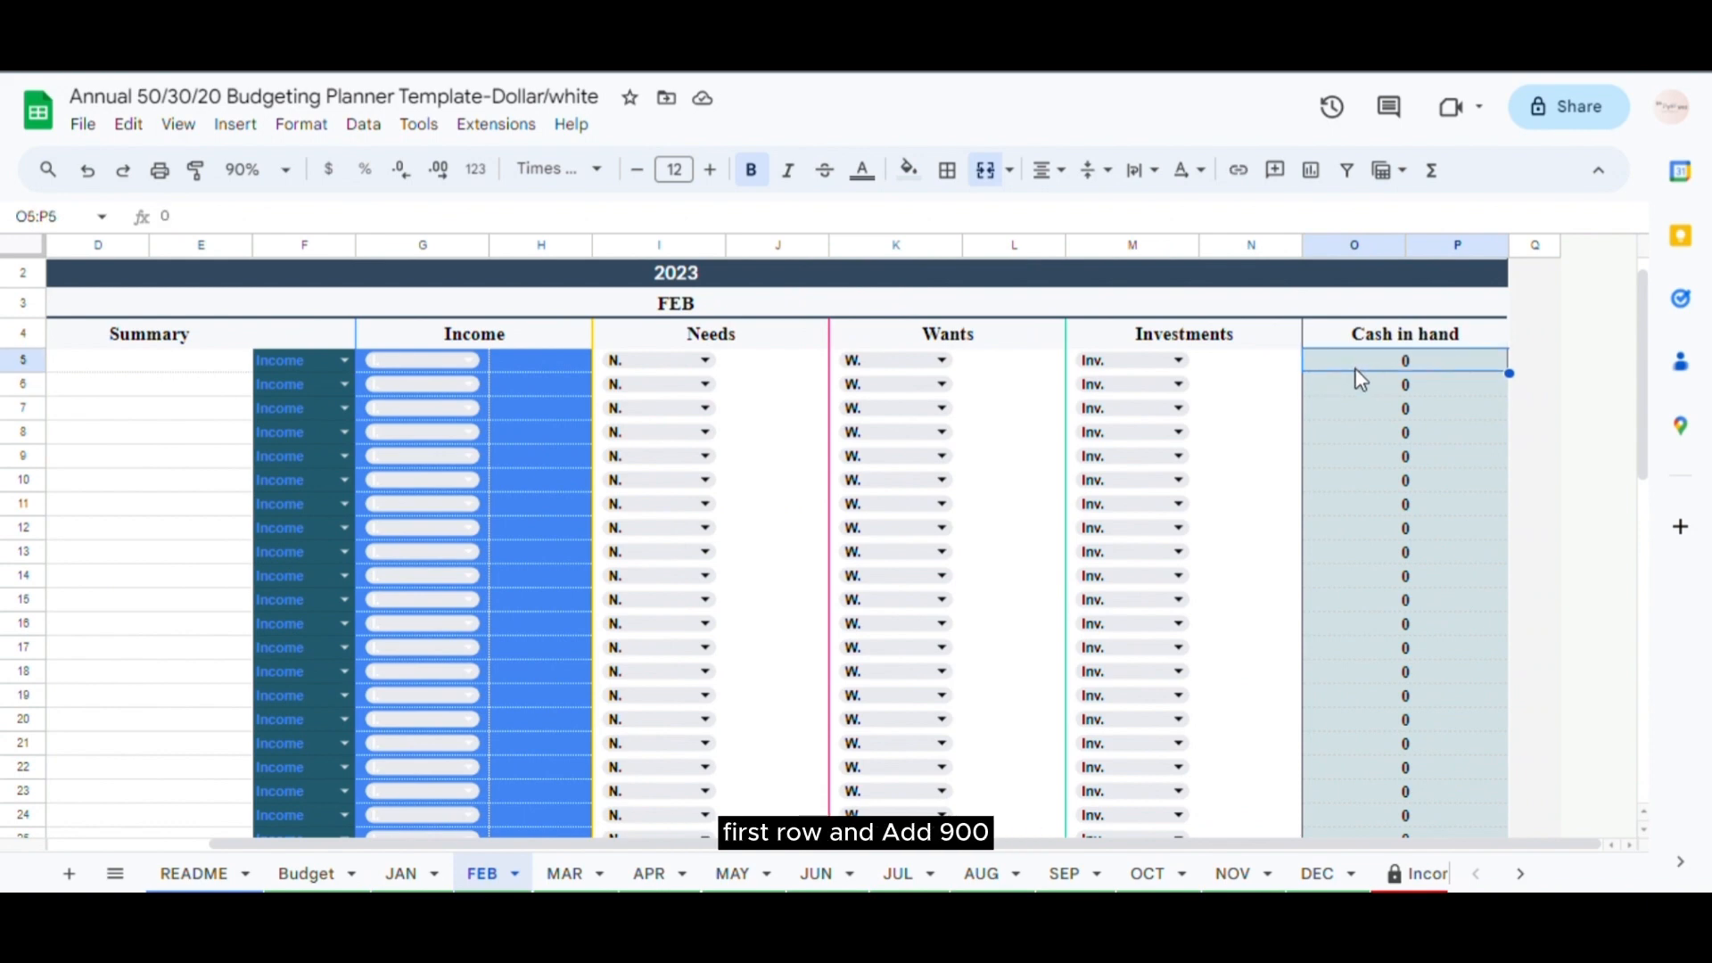
pyautogui.write('900')
pyautogui.press('Return')
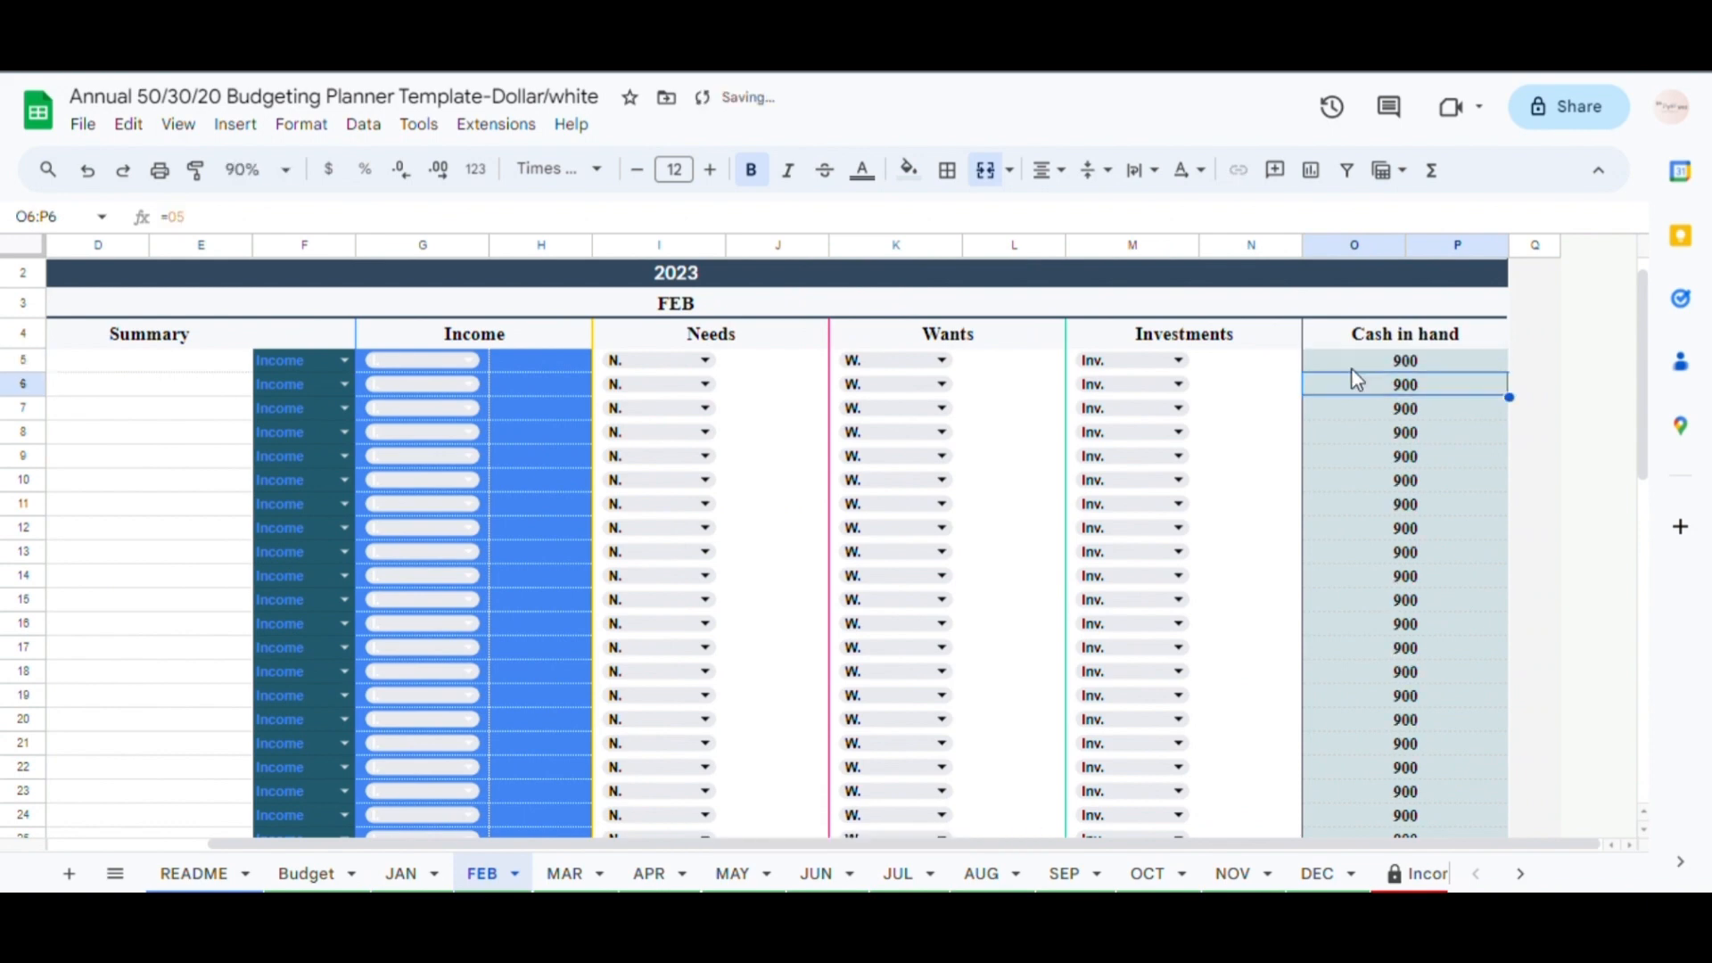
pyautogui.click(1350, 369)
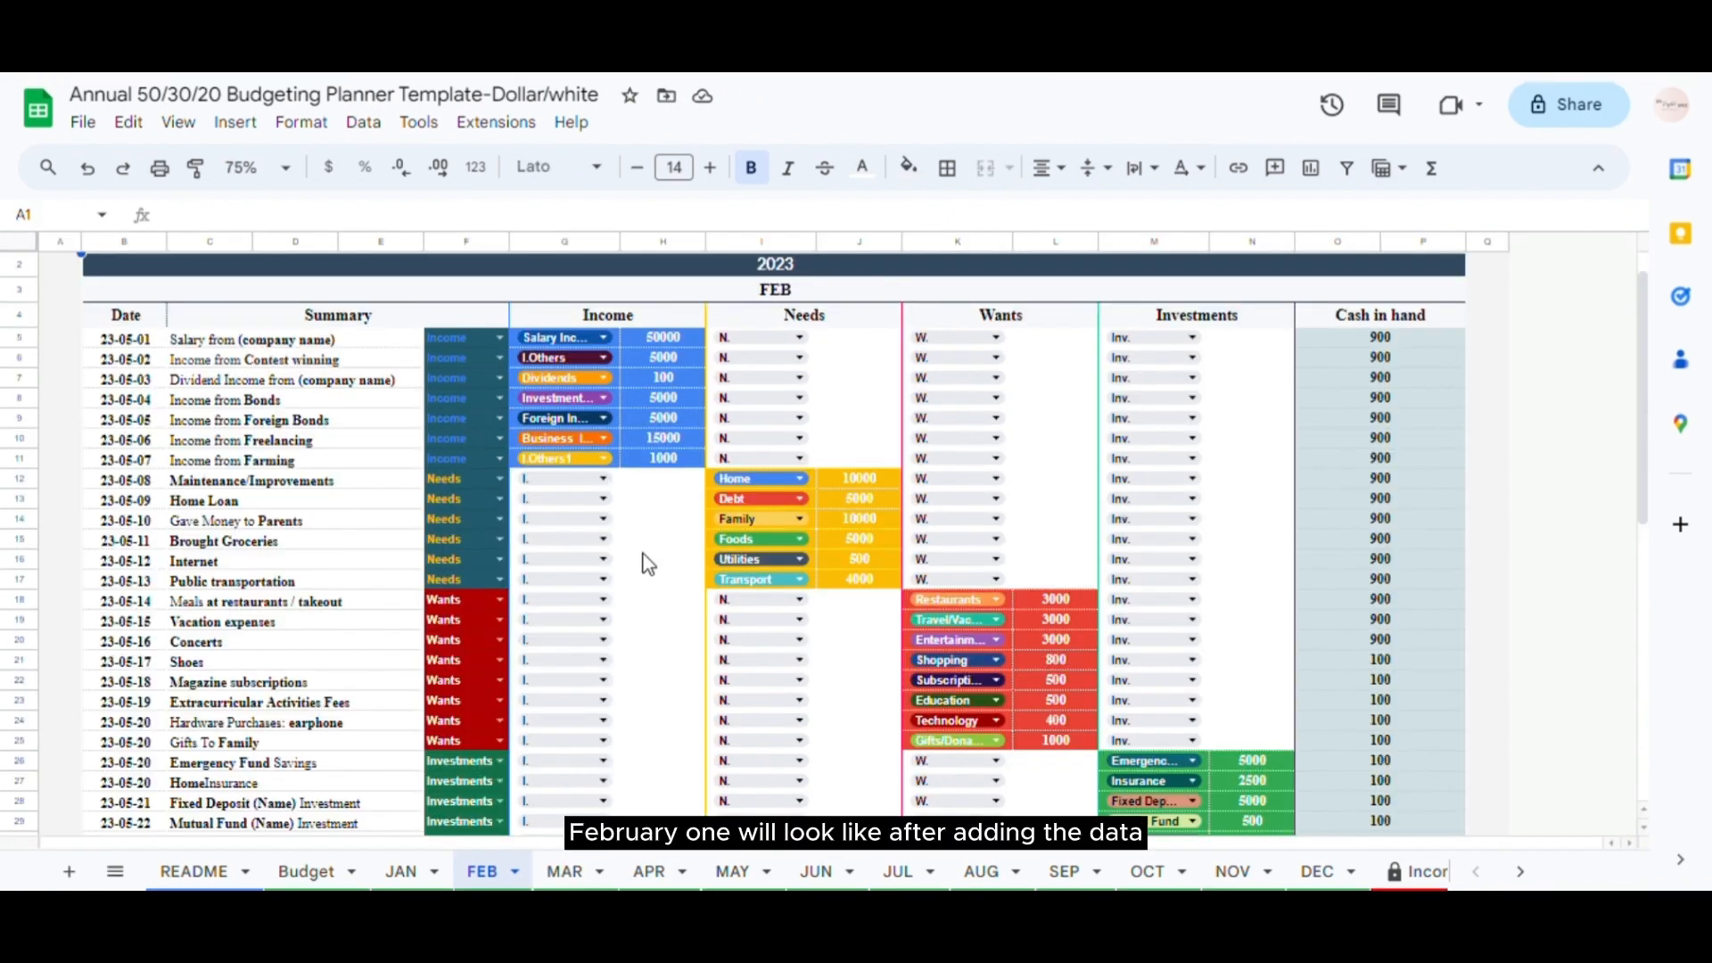
# - Review the filled-in FEB sheet down to its totals, and look through the monthly sheets from MAR to DEC
pyautogui.scroll(-10, 609, 560)
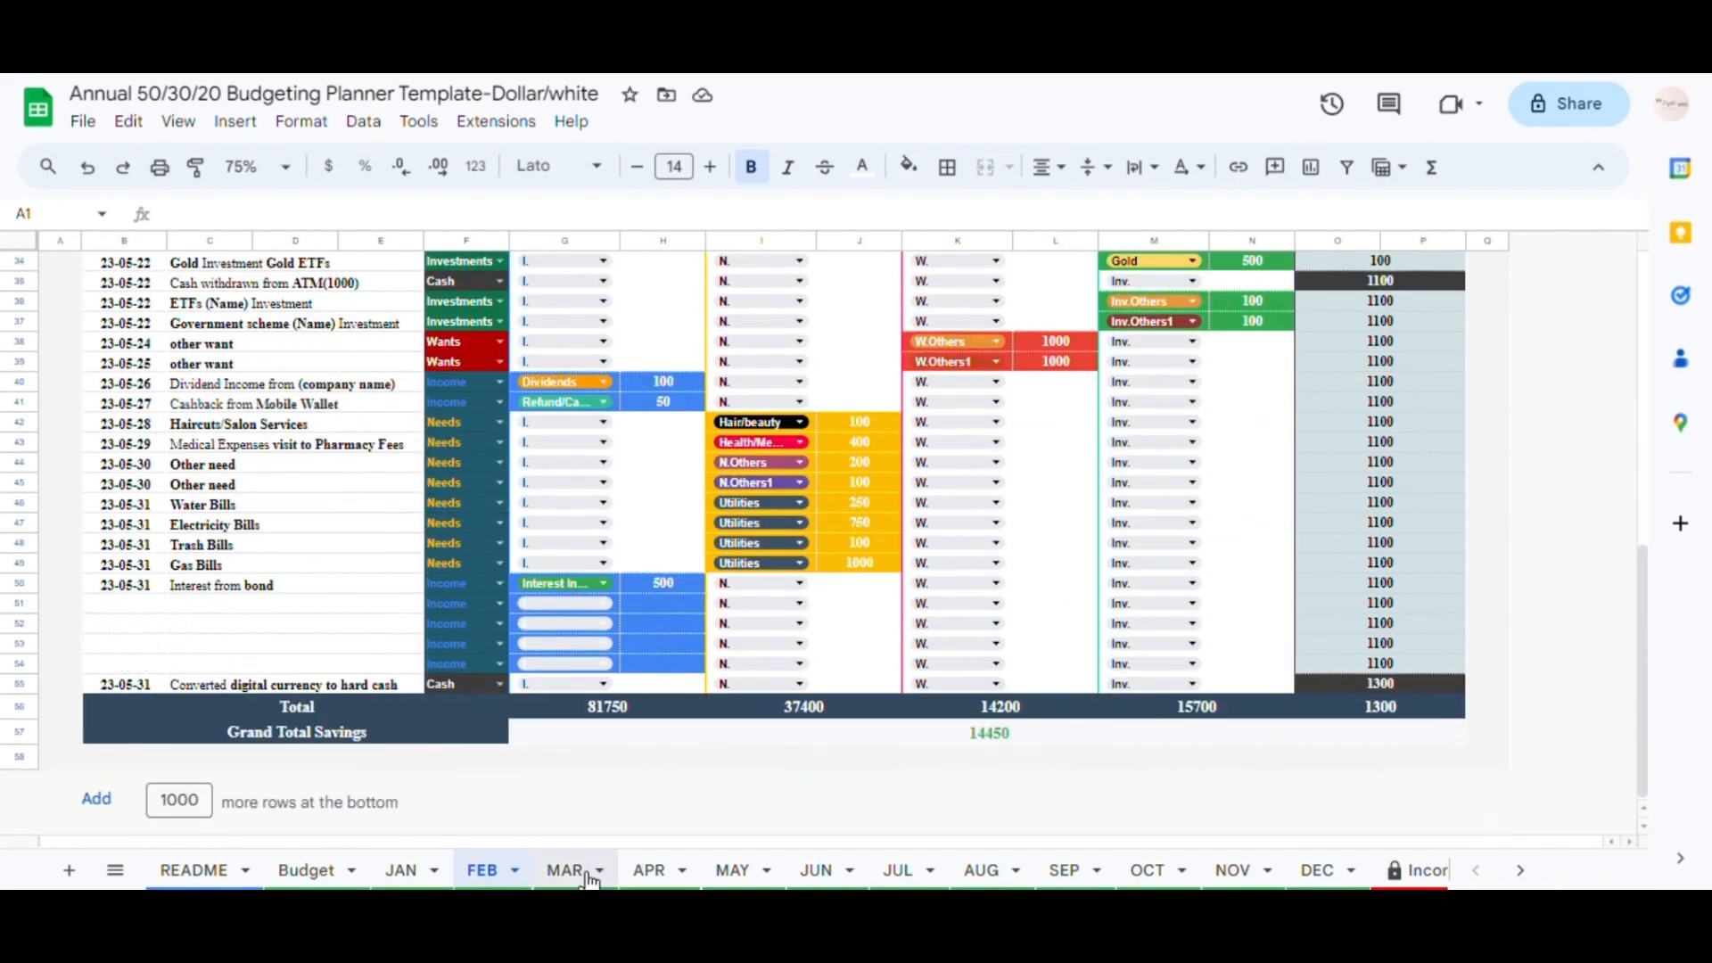
pyautogui.click(589, 880)
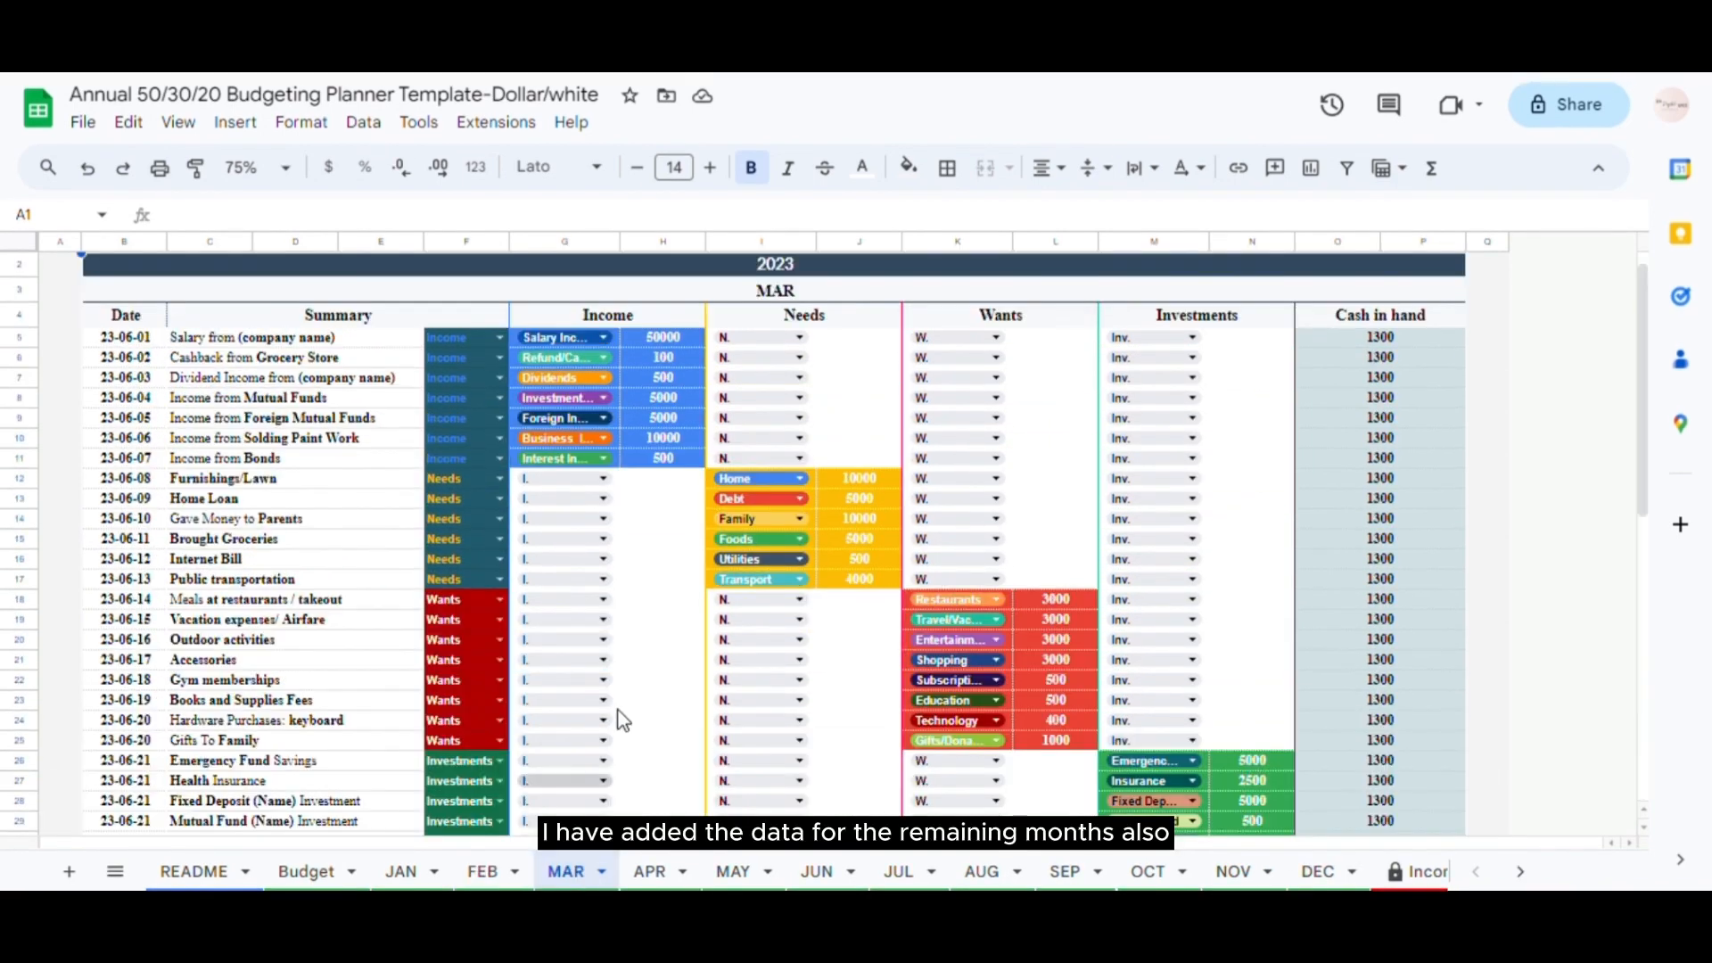
pyautogui.click(649, 878)
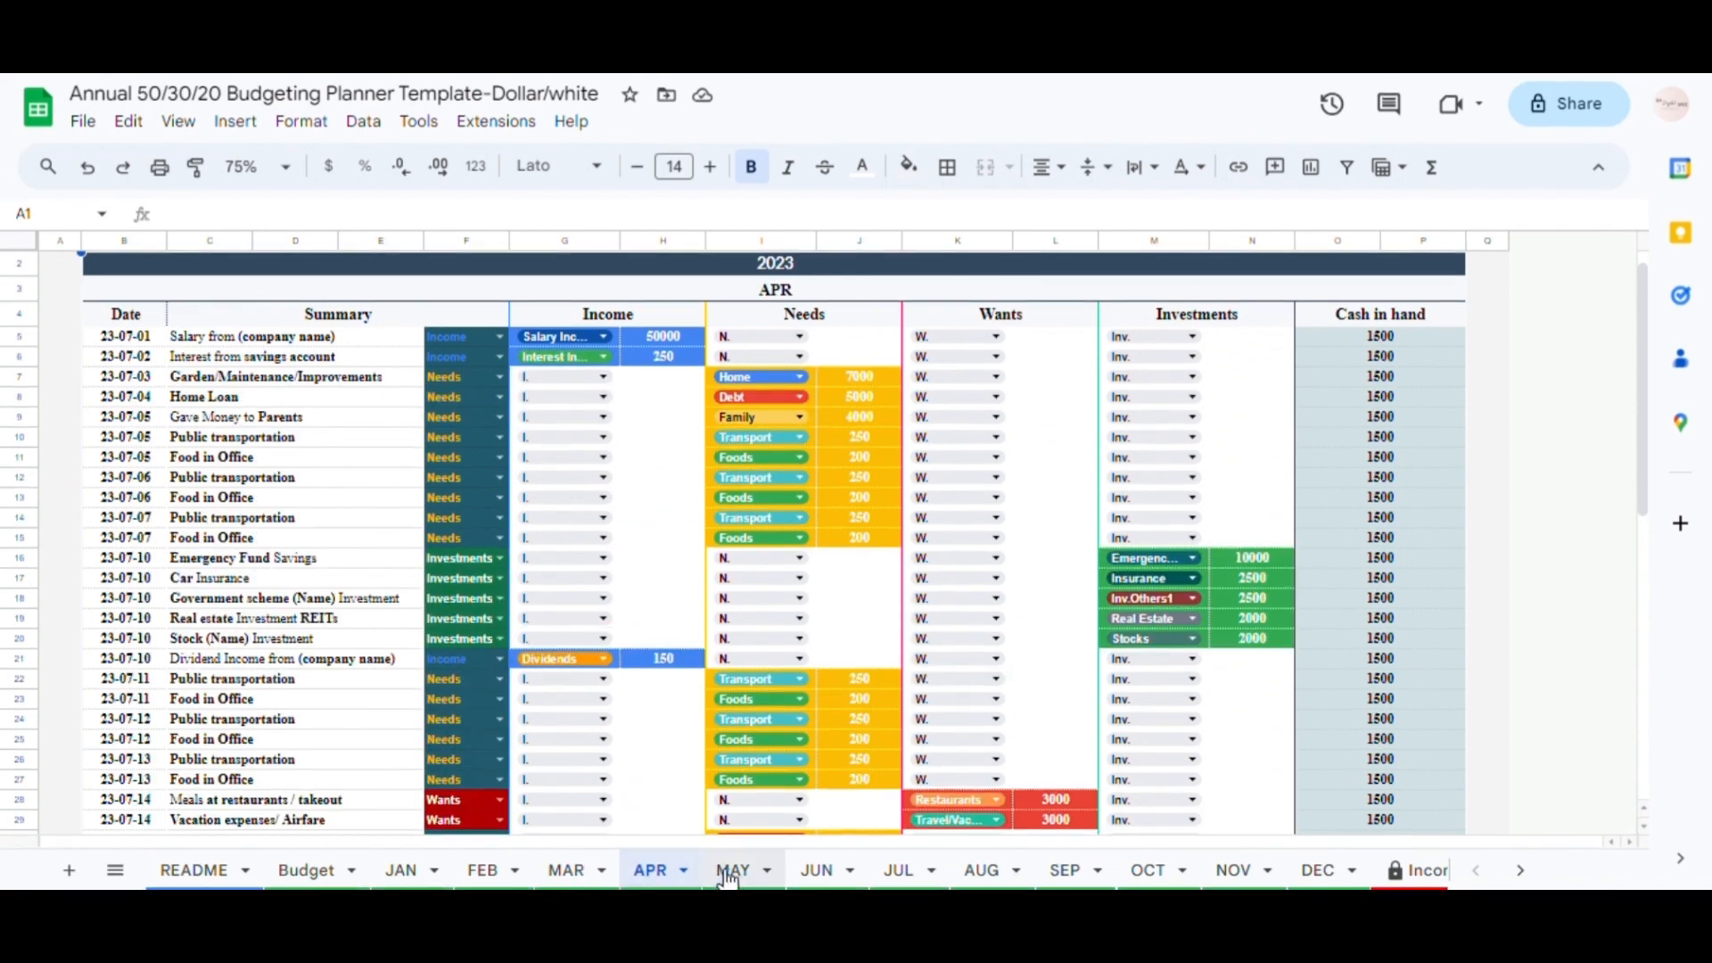
pyautogui.click(733, 873)
pyautogui.click(820, 874)
pyautogui.click(907, 871)
pyautogui.click(983, 871)
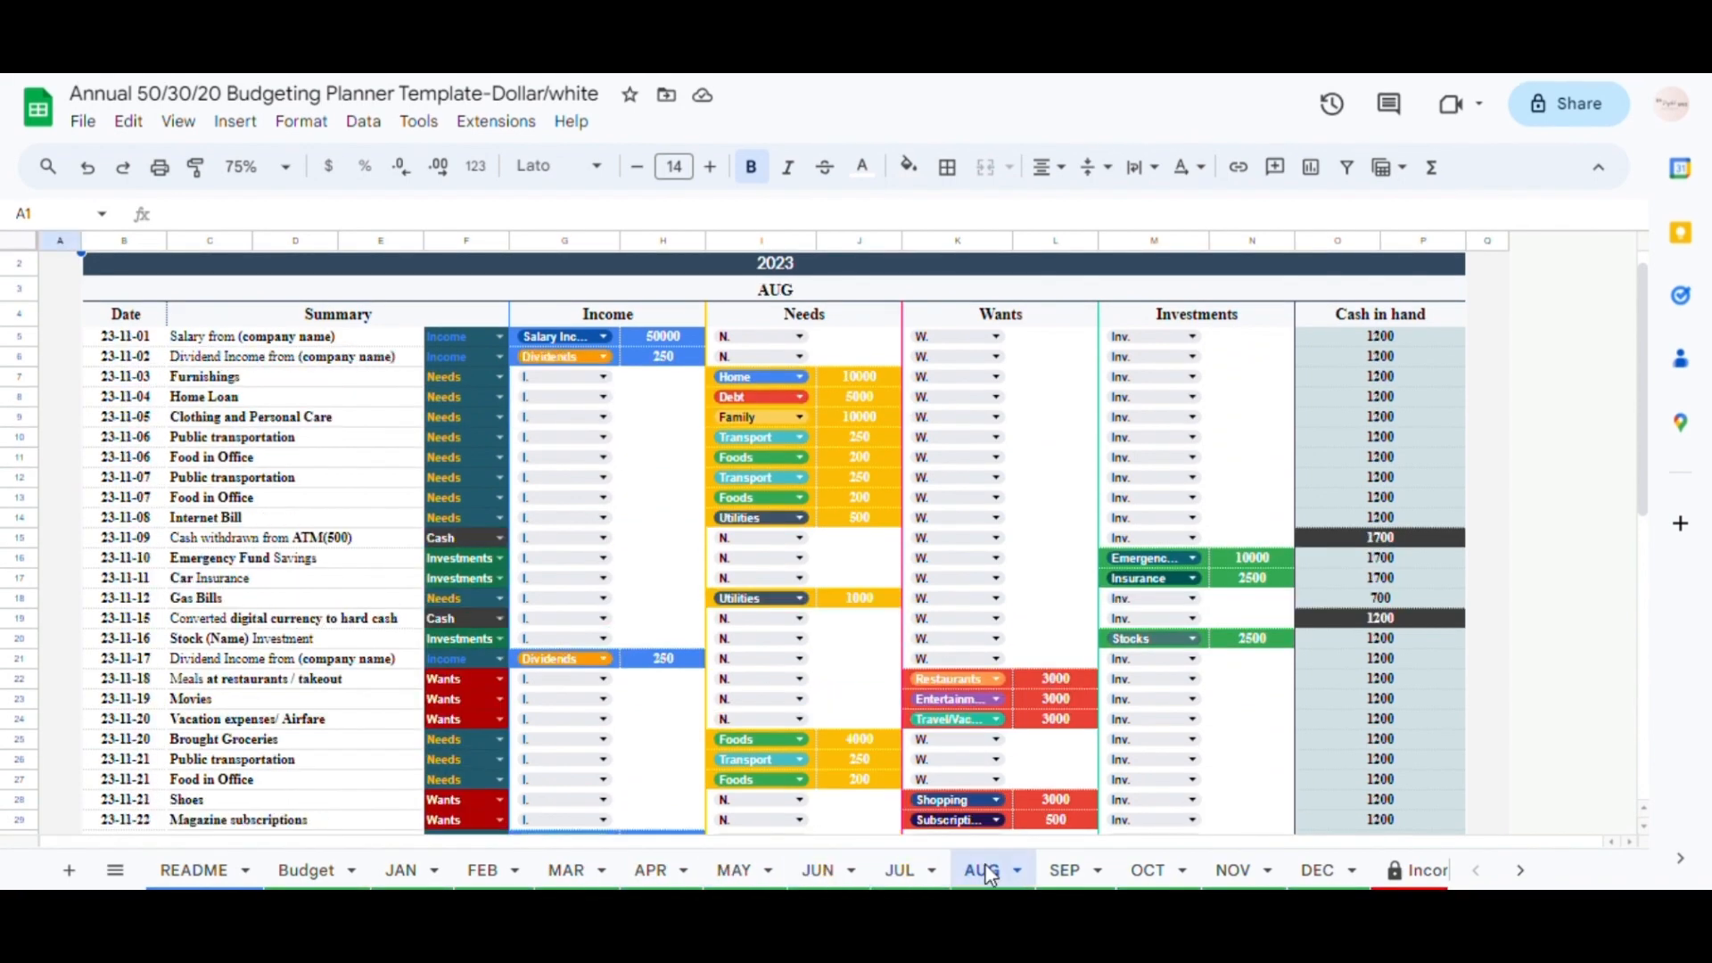
pyautogui.click(1066, 871)
pyautogui.click(1150, 871)
pyautogui.click(1228, 874)
pyautogui.click(1318, 871)
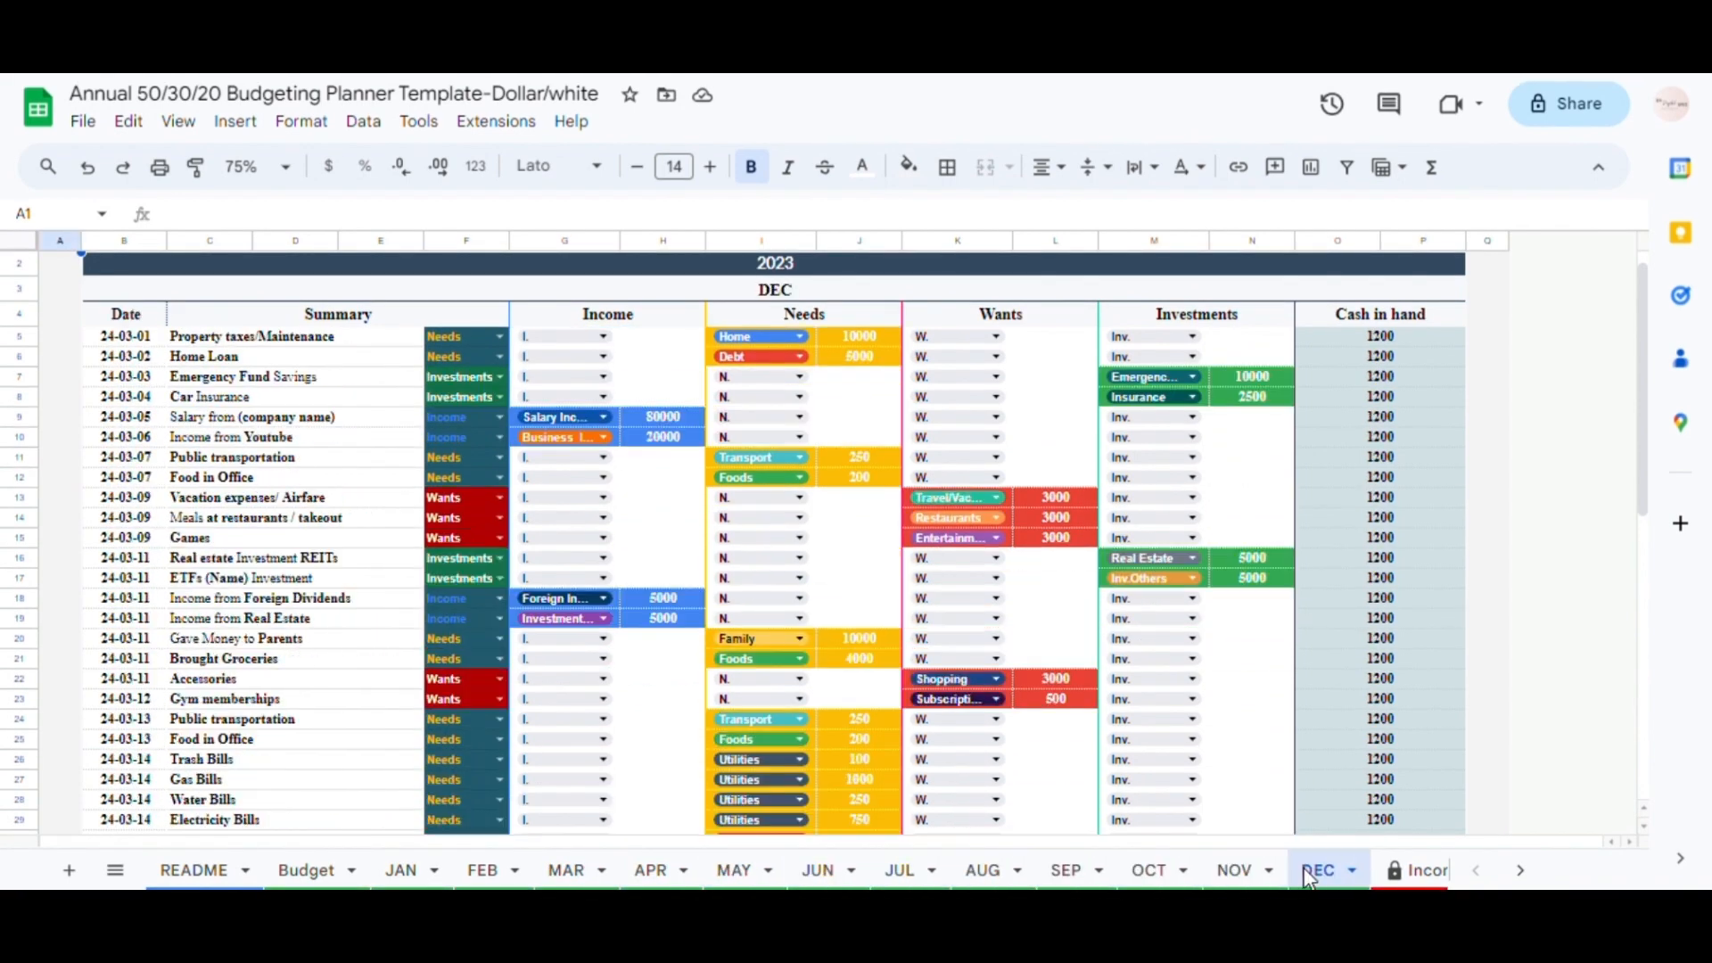
# - Review the yearly charts and tables on the Income, Expenses and Profit&Loss sheets
pyautogui.click(1418, 871)
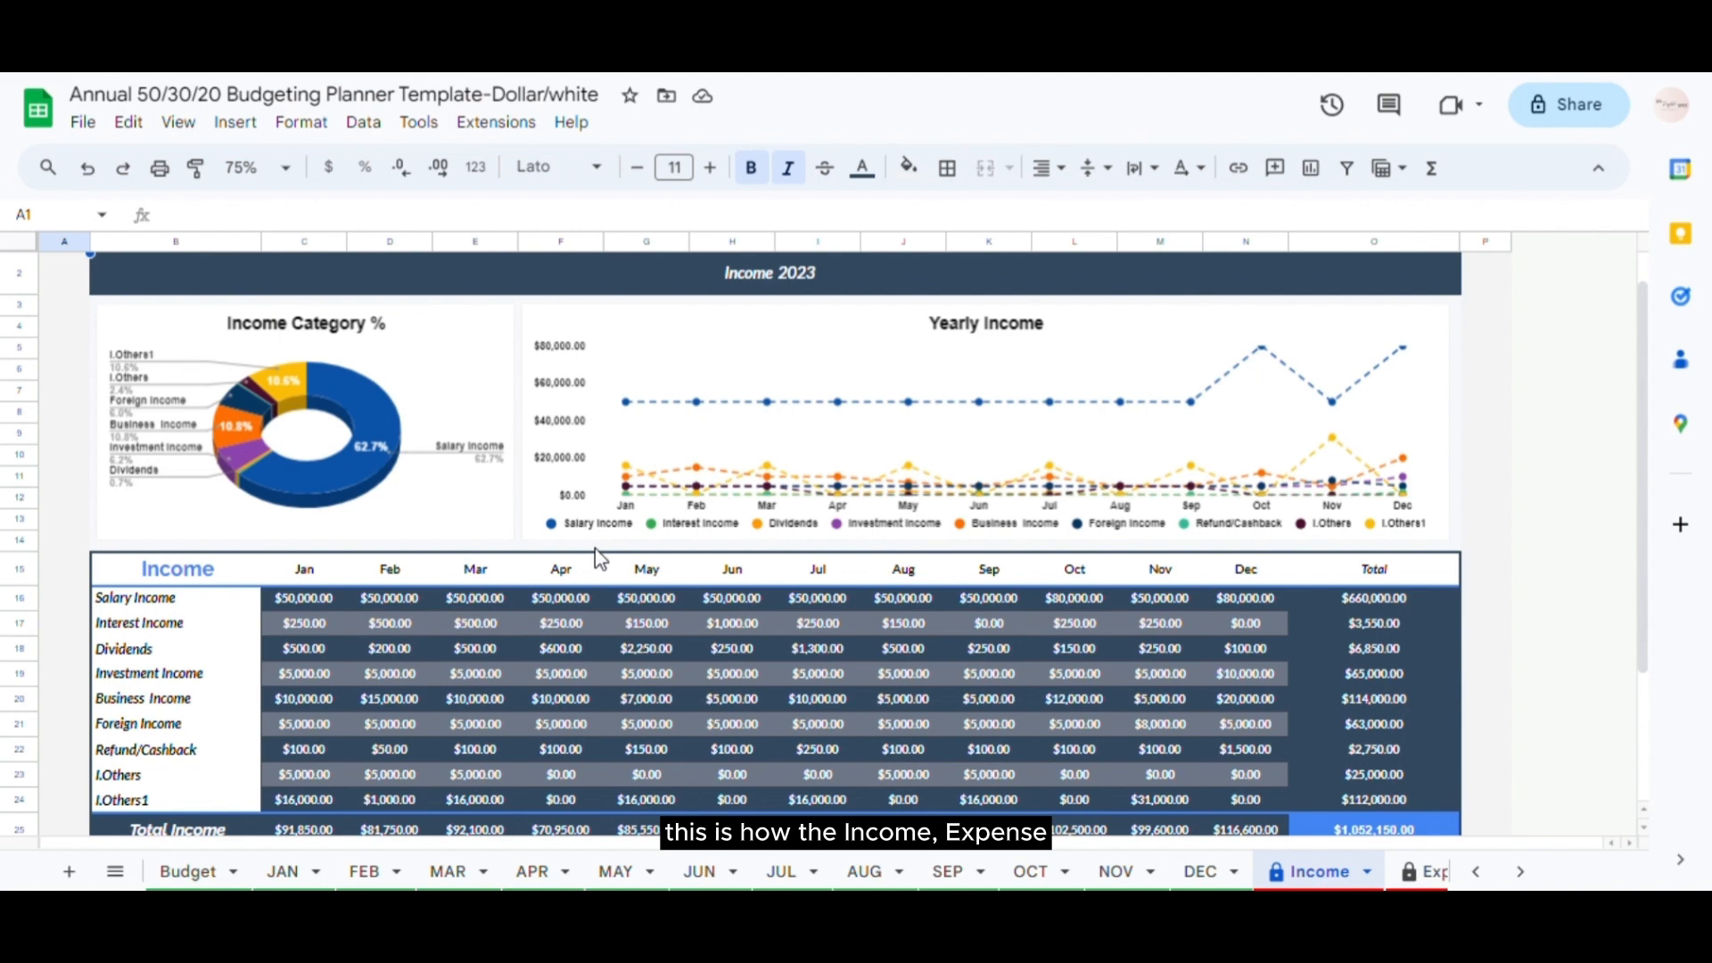
pyautogui.click(1422, 871)
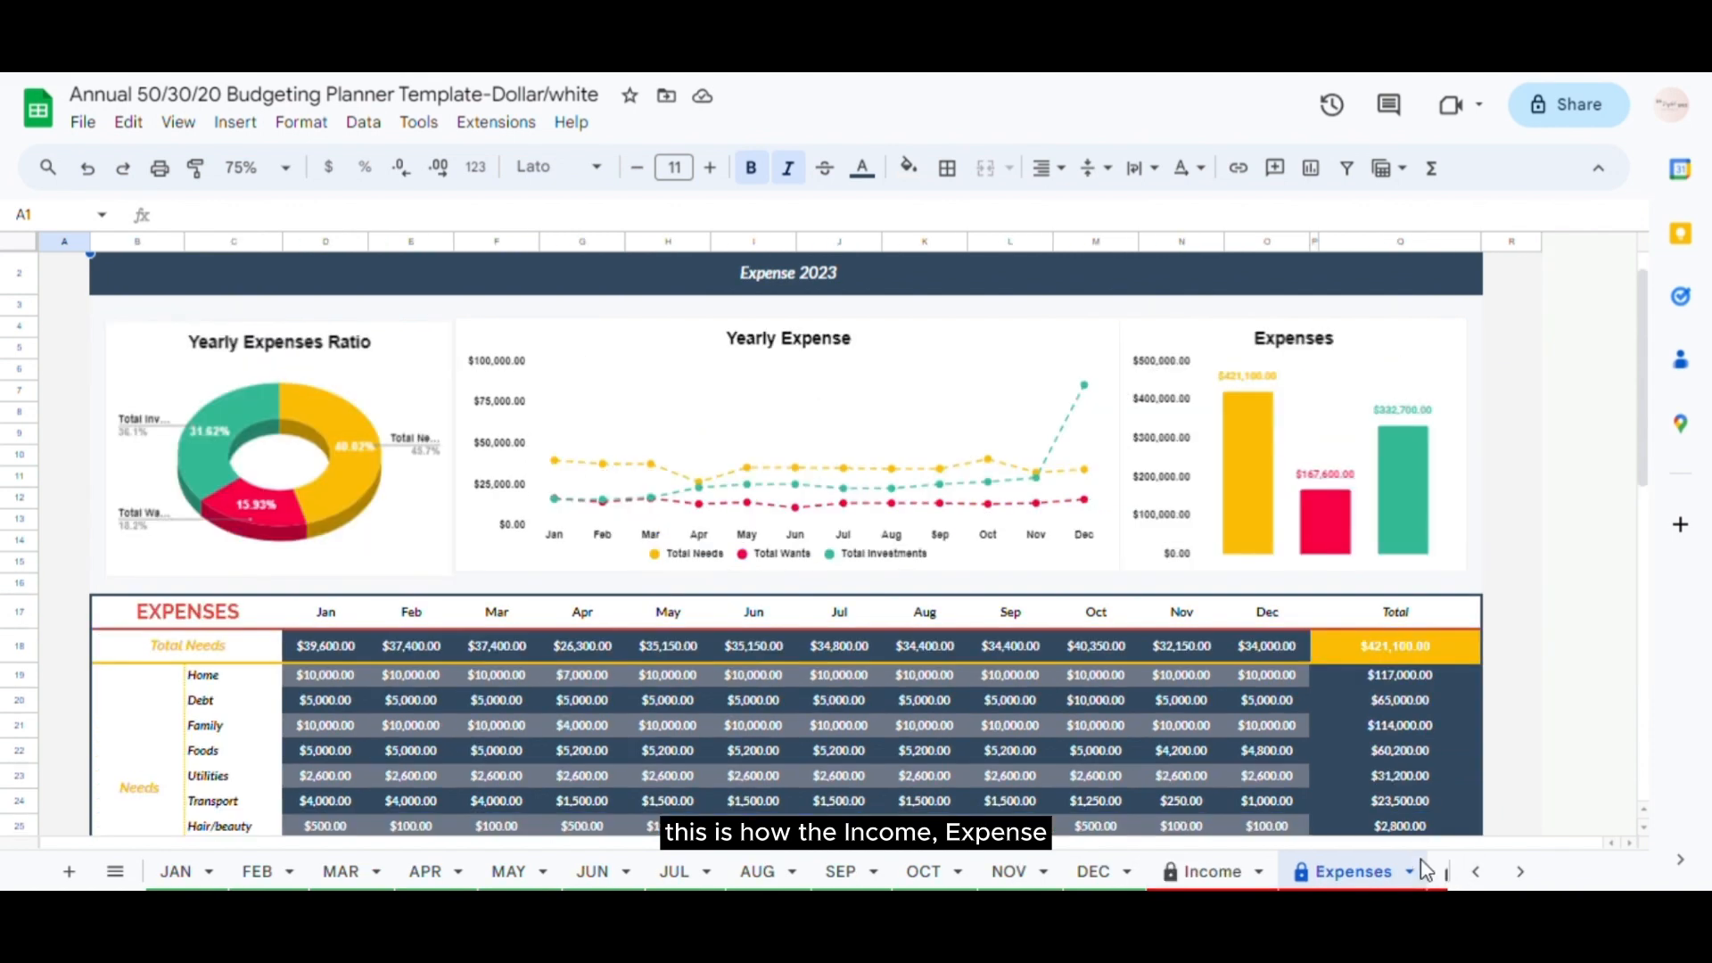
pyautogui.click(1439, 874)
pyautogui.click(1445, 878)
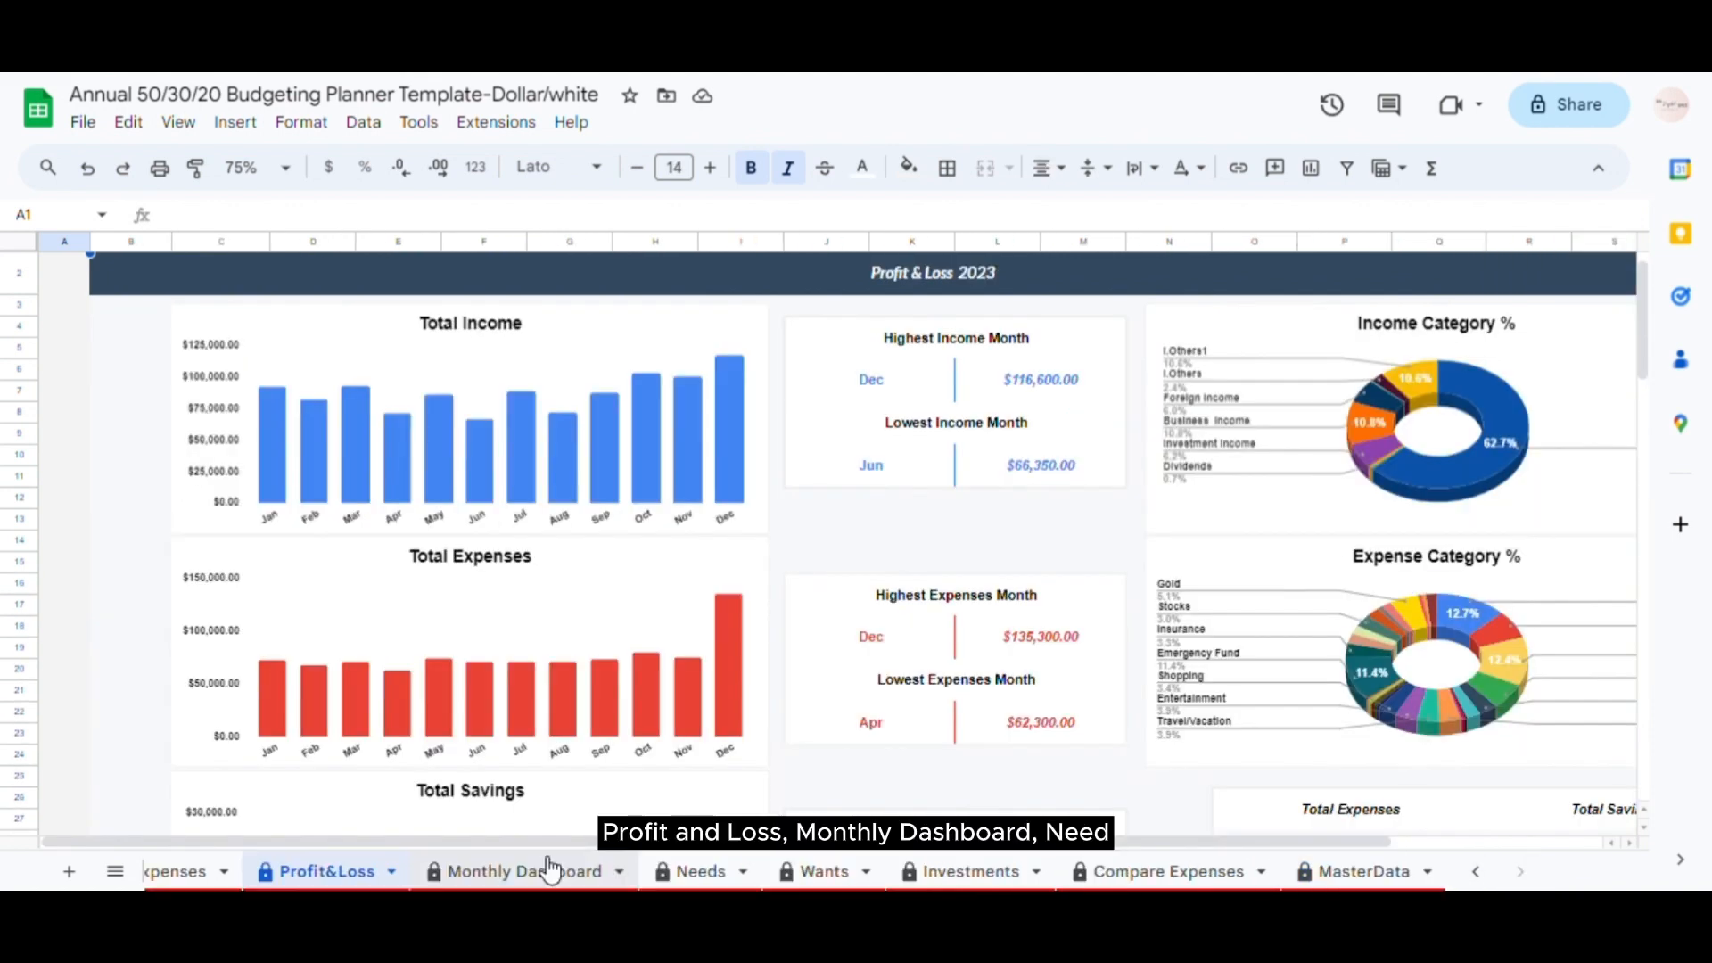
# - Examine the category breakdowns on the Needs, Wants and Investments sheets and the May versus Apr comparison on Compare Expenses
pyautogui.click(671, 871)
pyautogui.scroll(-8, 722, 731)
pyautogui.click(818, 871)
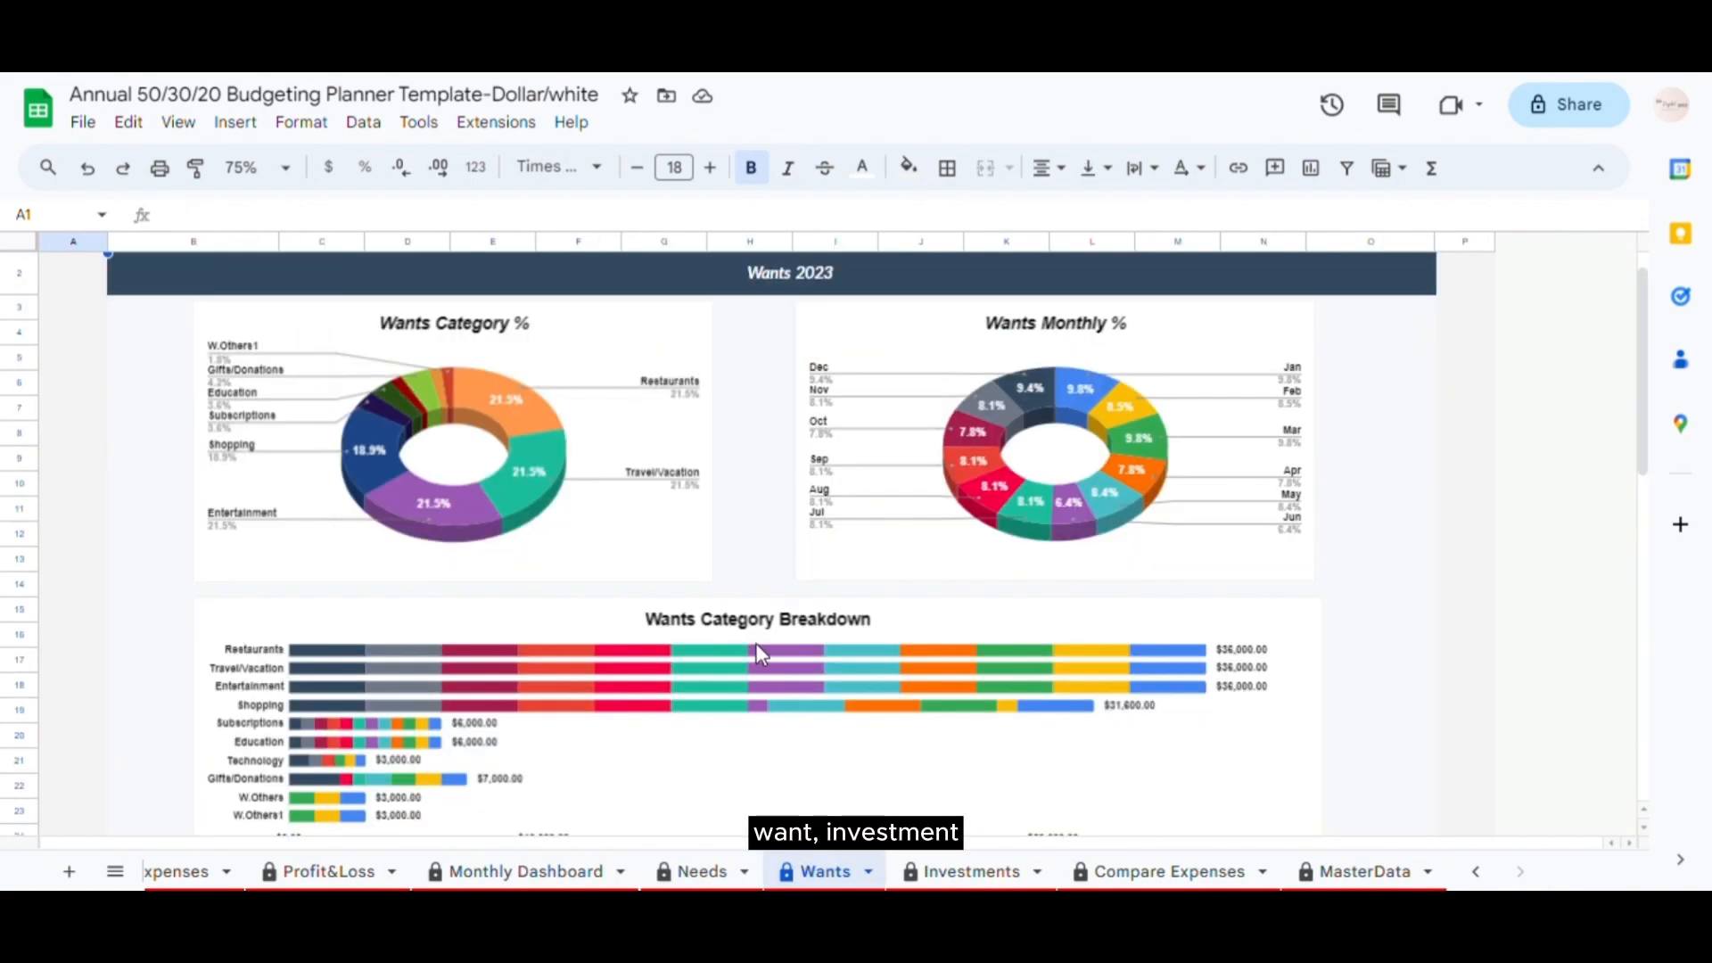
pyautogui.scroll(-8, 756, 644)
pyautogui.click(972, 871)
pyautogui.scroll(-10, 754, 535)
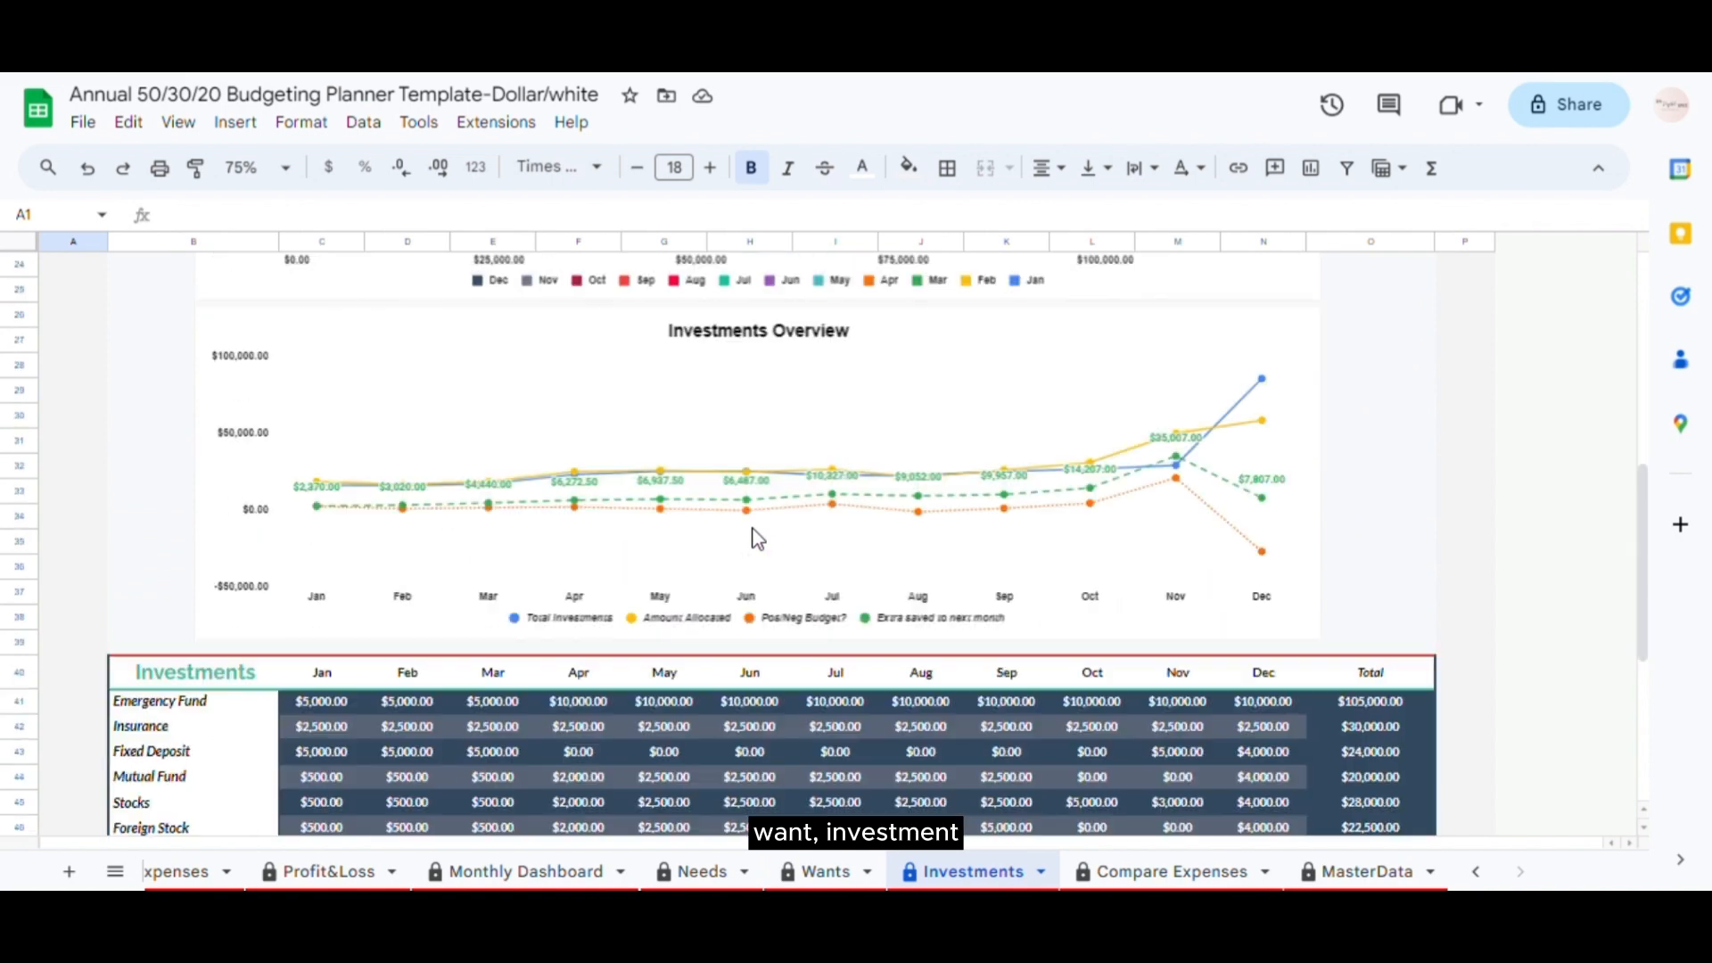
pyautogui.click(1168, 871)
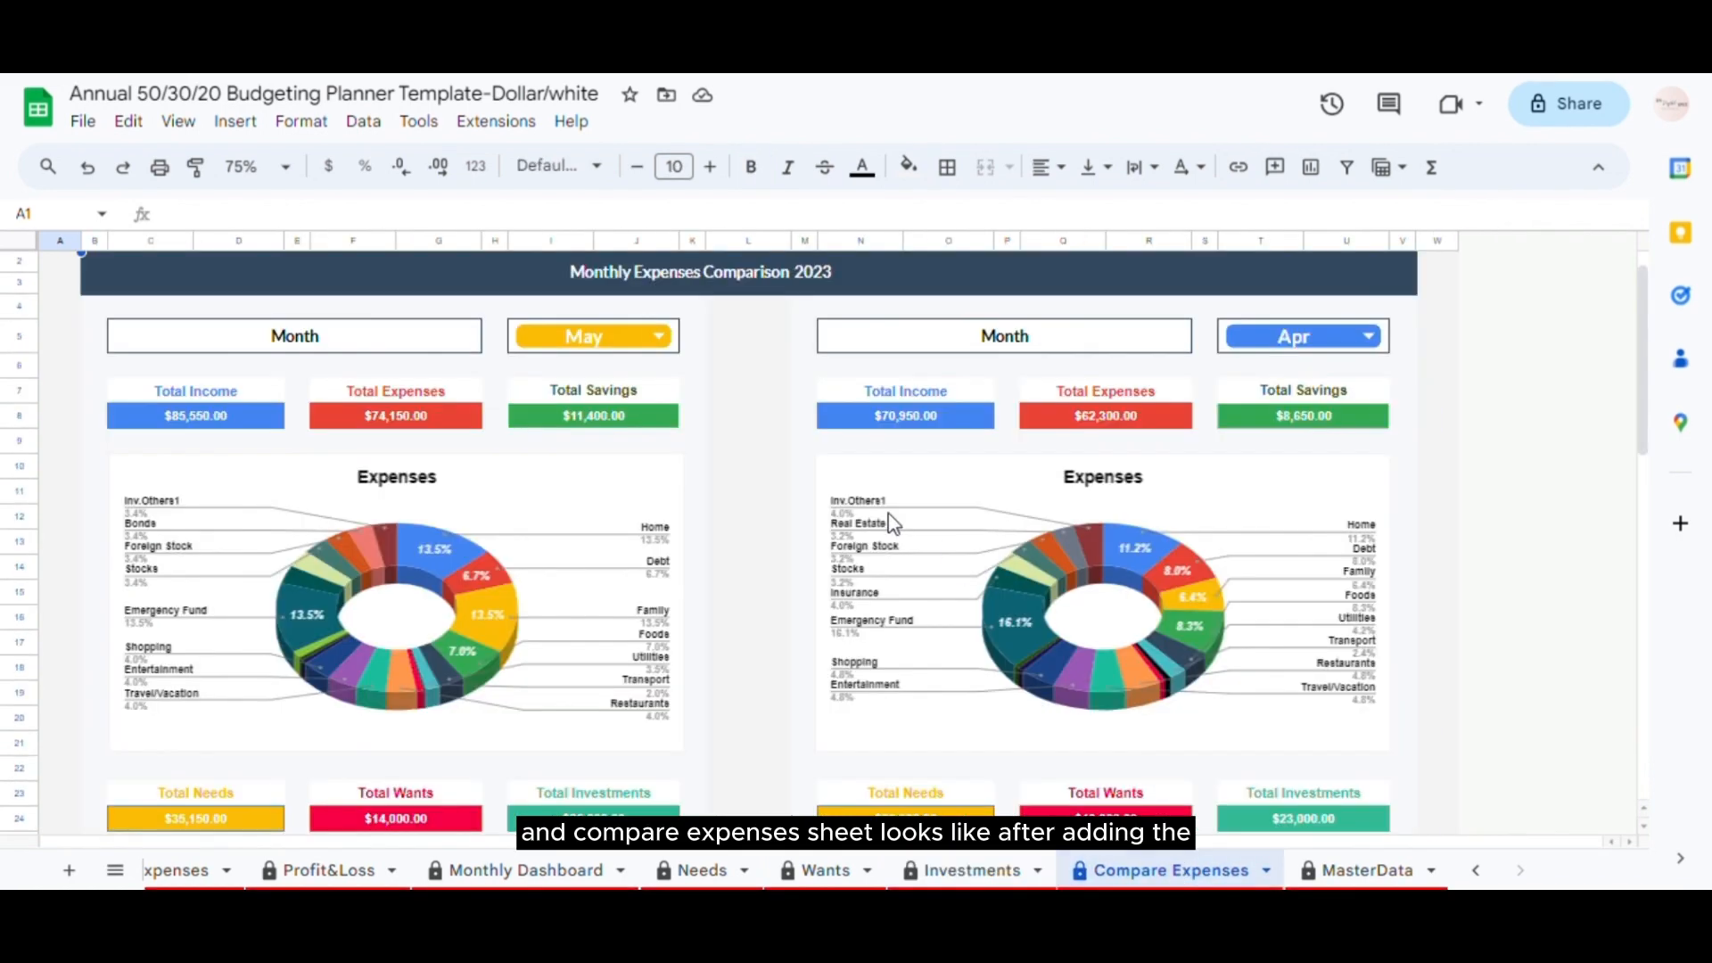
pyautogui.scroll(-10, 892, 521)
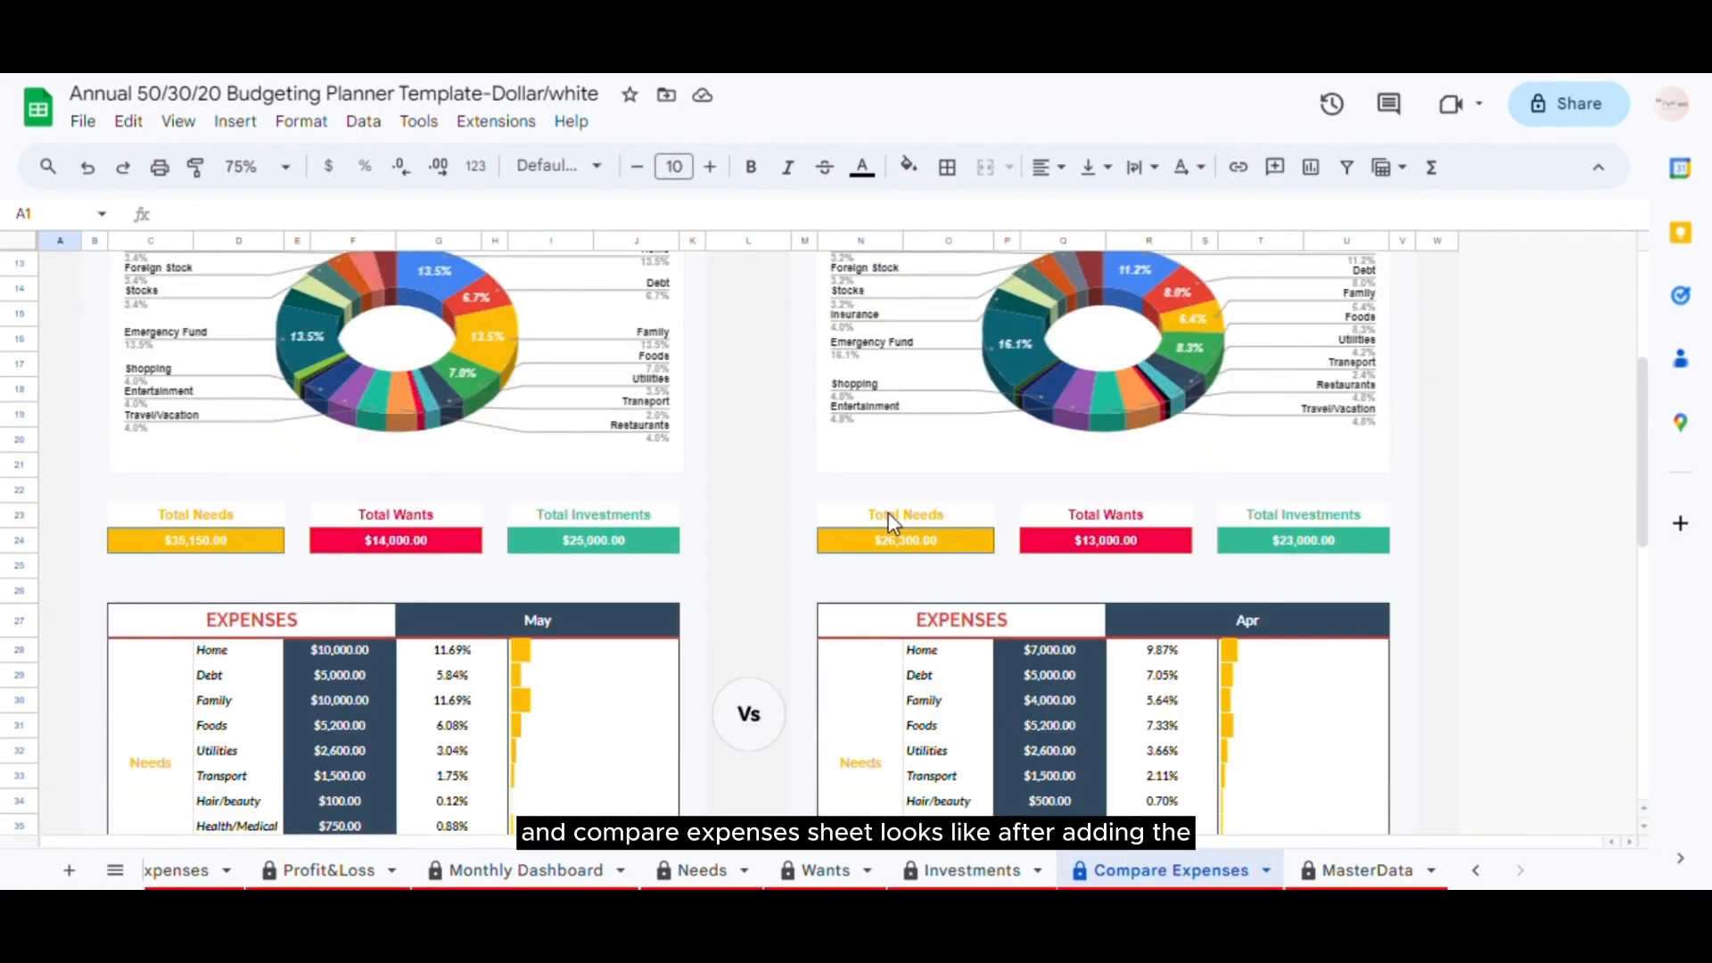
pyautogui.scroll(-5, 892, 521)
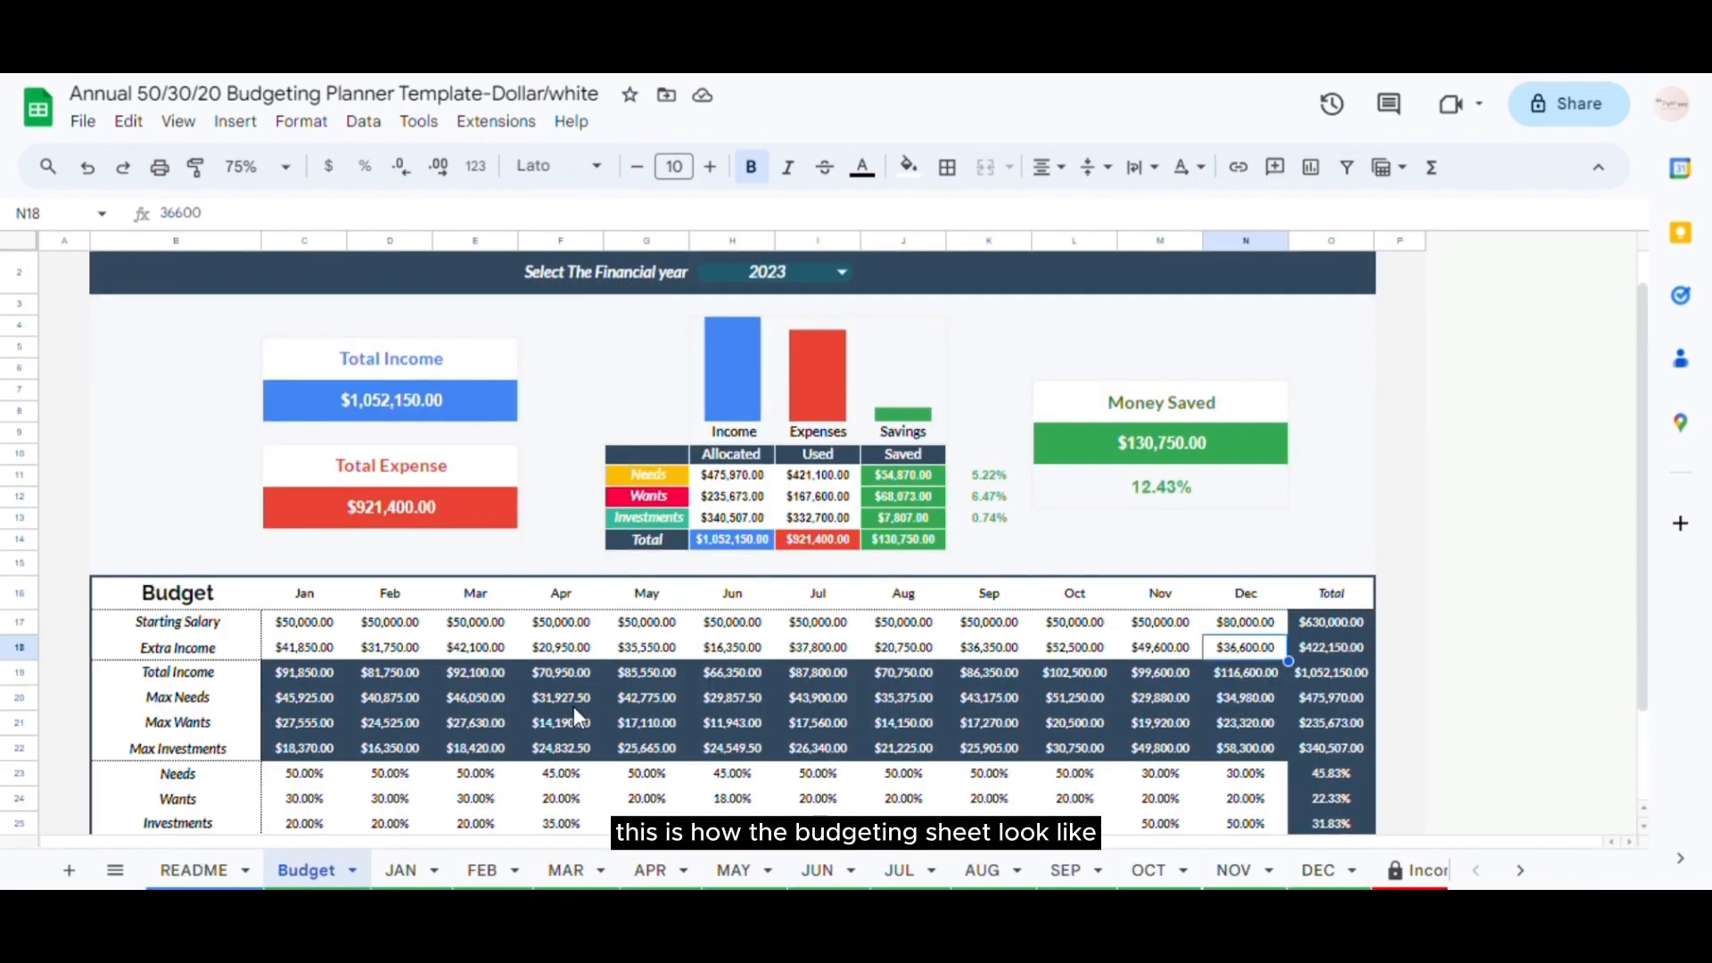
# - Review the Budget sheet's yearly total income, money saved and the monthly Needs, Wants and Investments percentages
pyautogui.click(1326, 679)
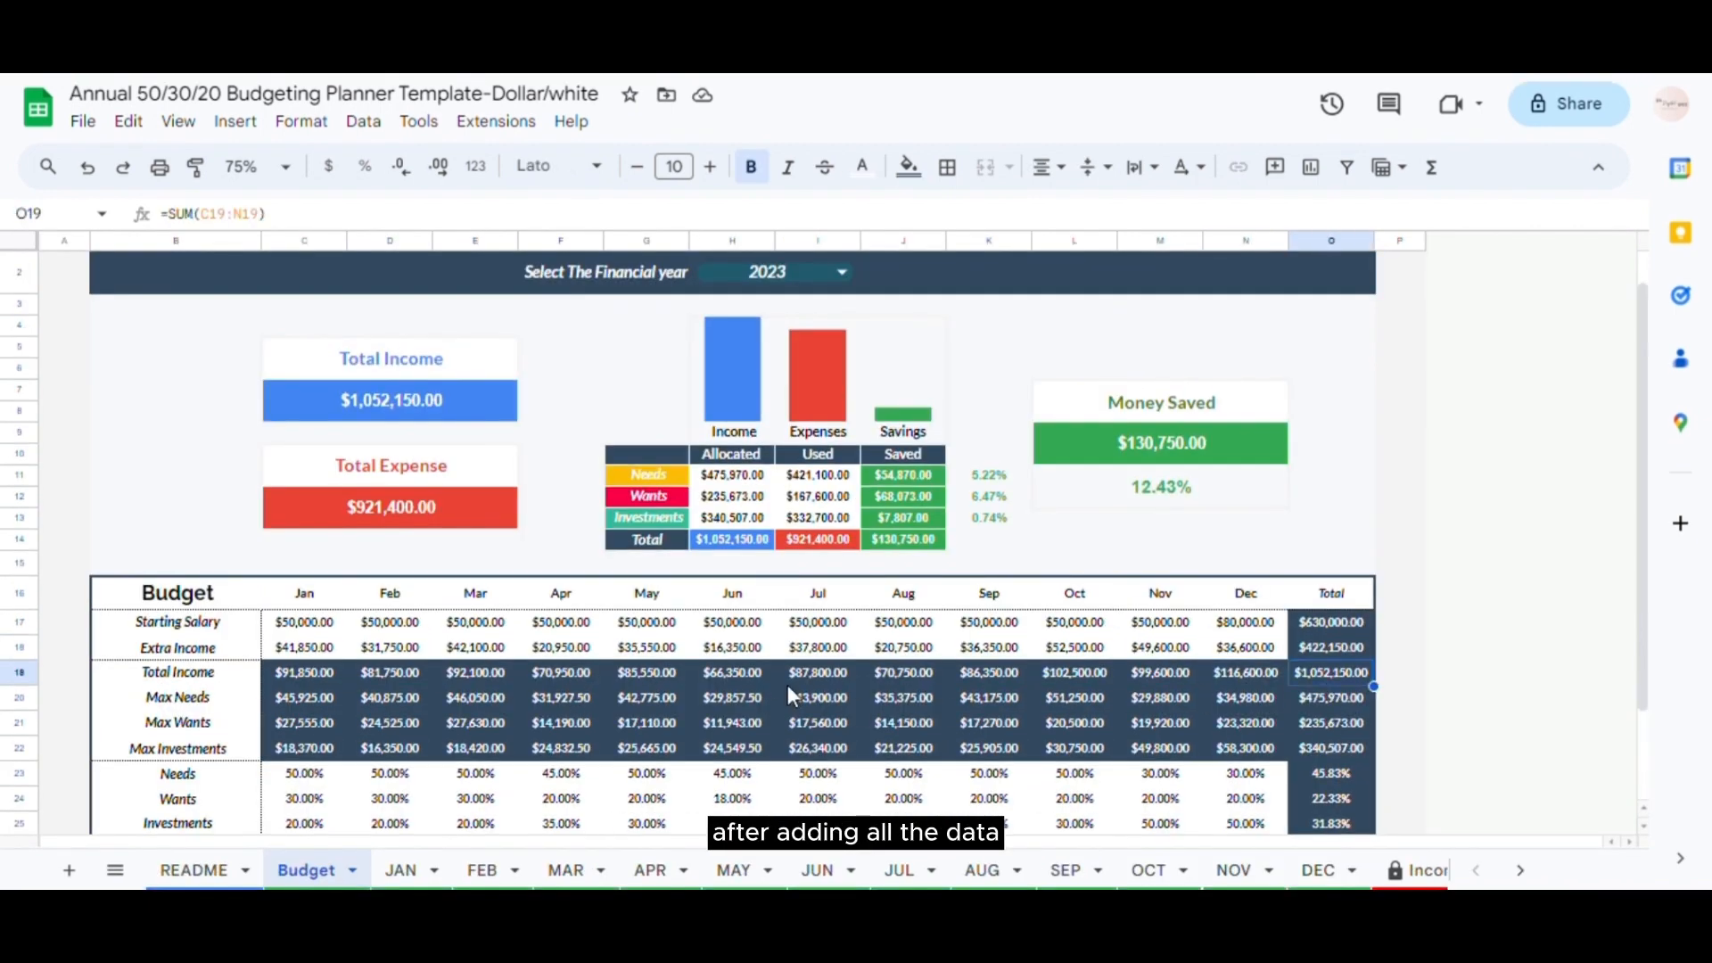
pyautogui.click(421, 394)
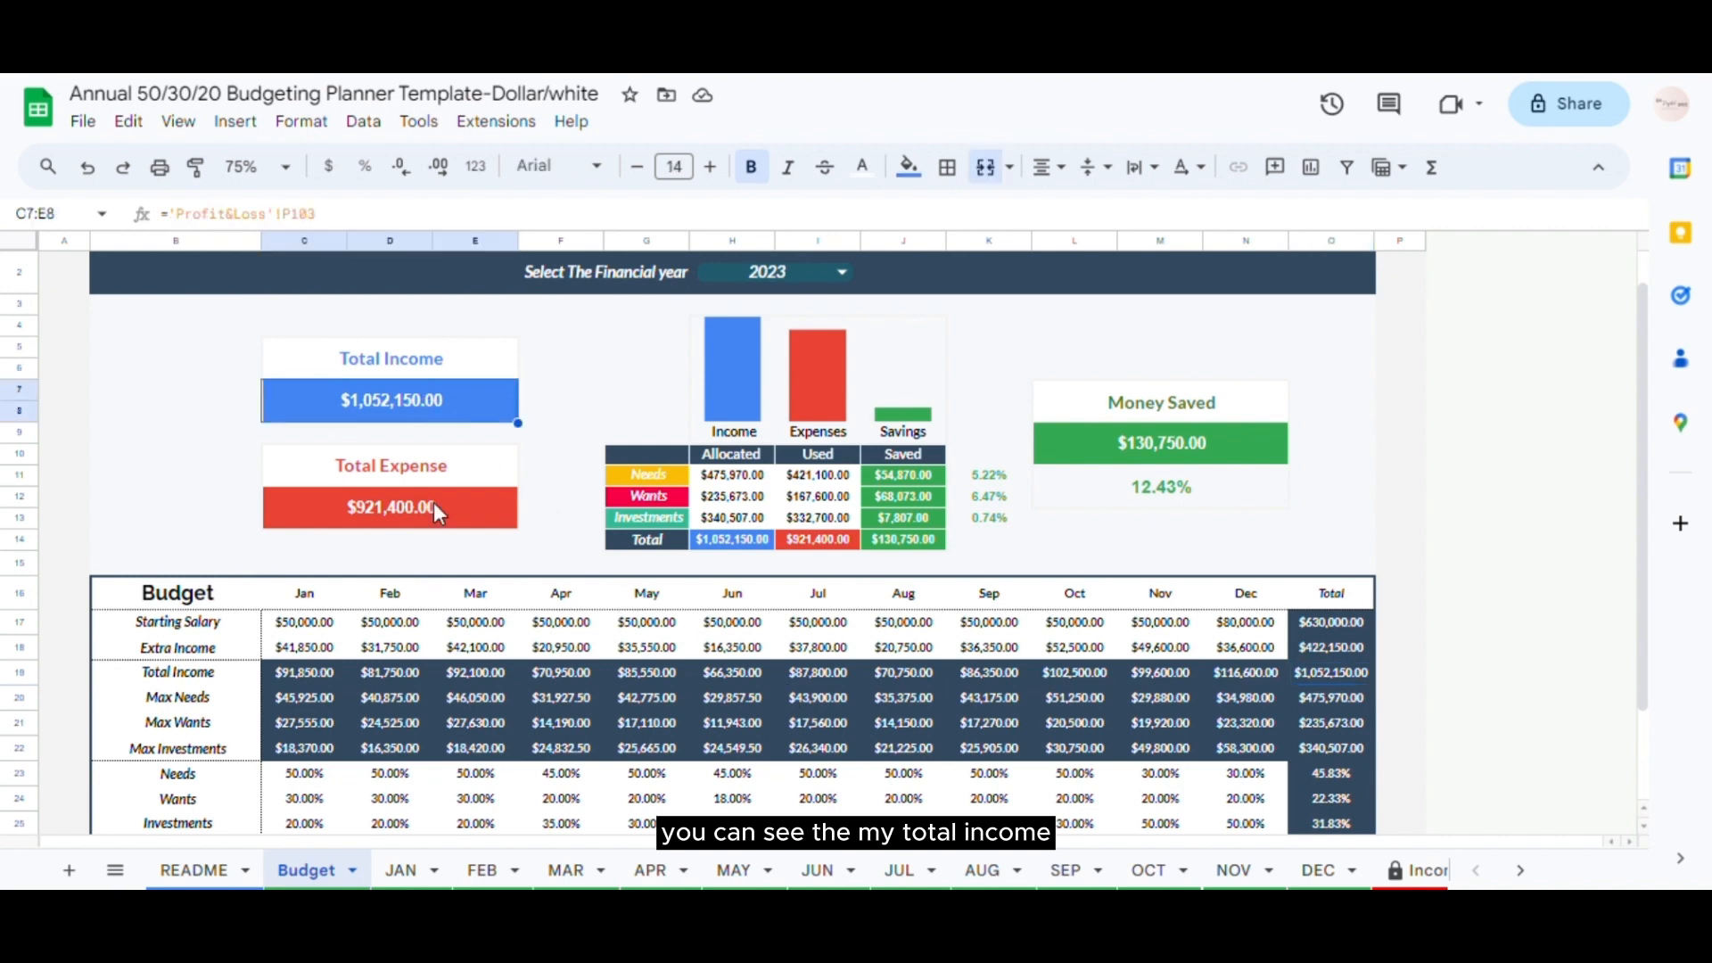
pyautogui.click(1177, 450)
pyautogui.scroll(-2, 398, 659)
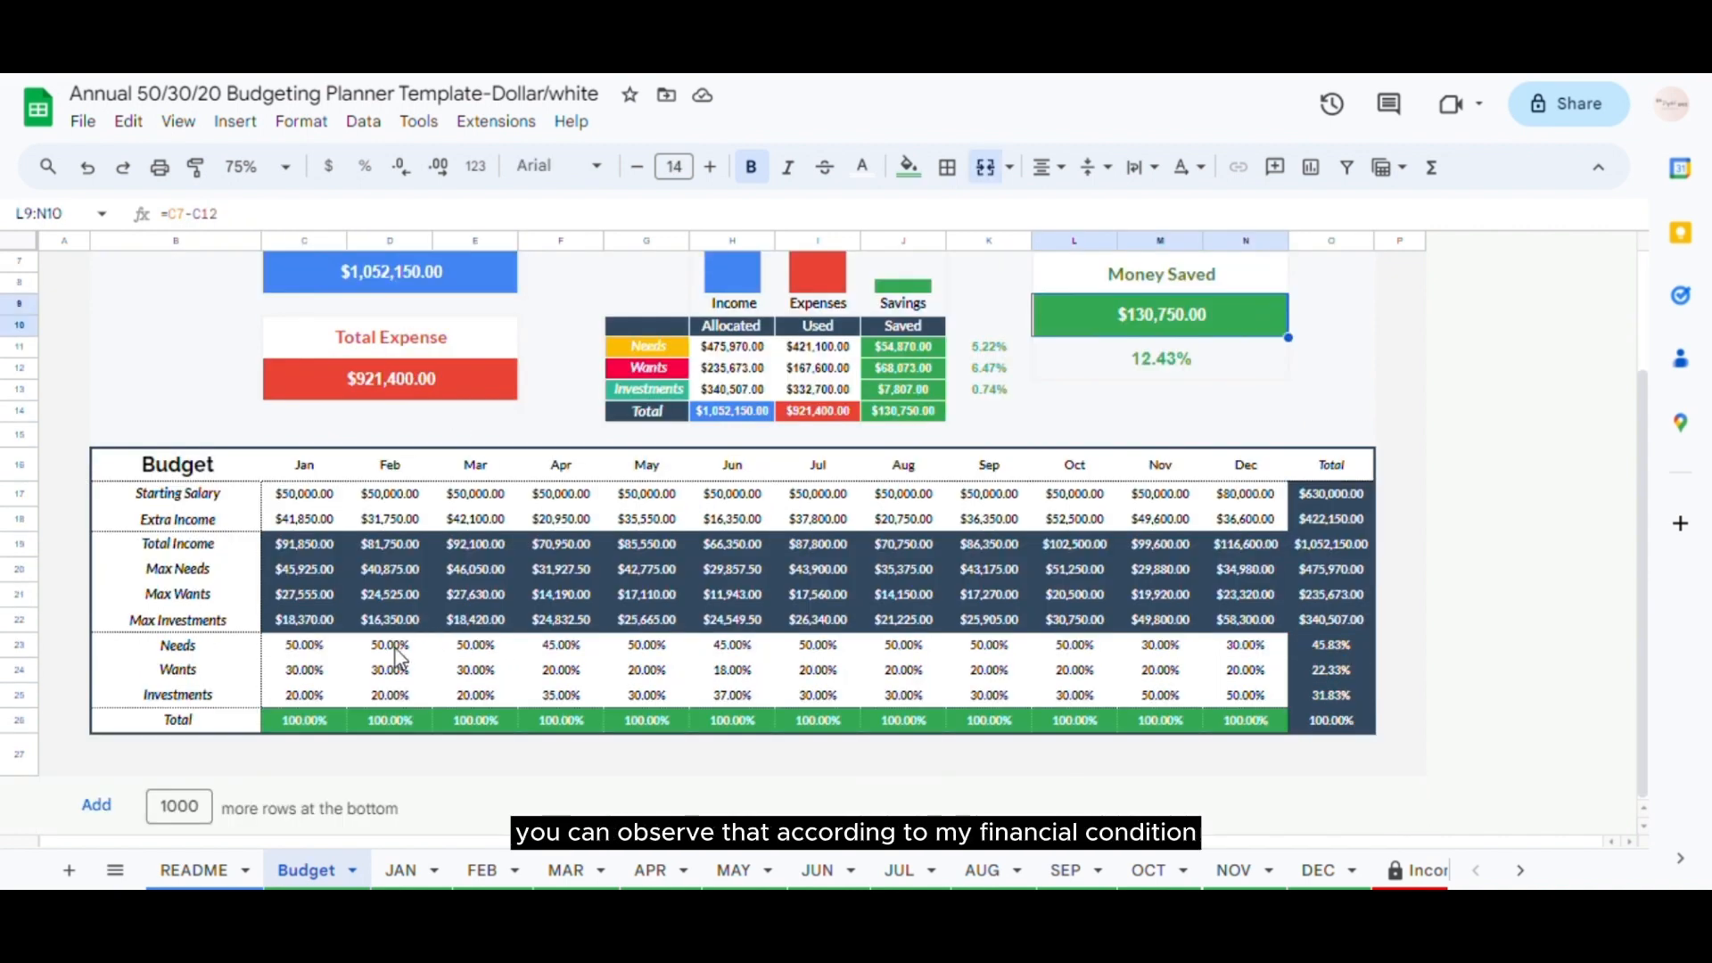
pyautogui.click(583, 651)
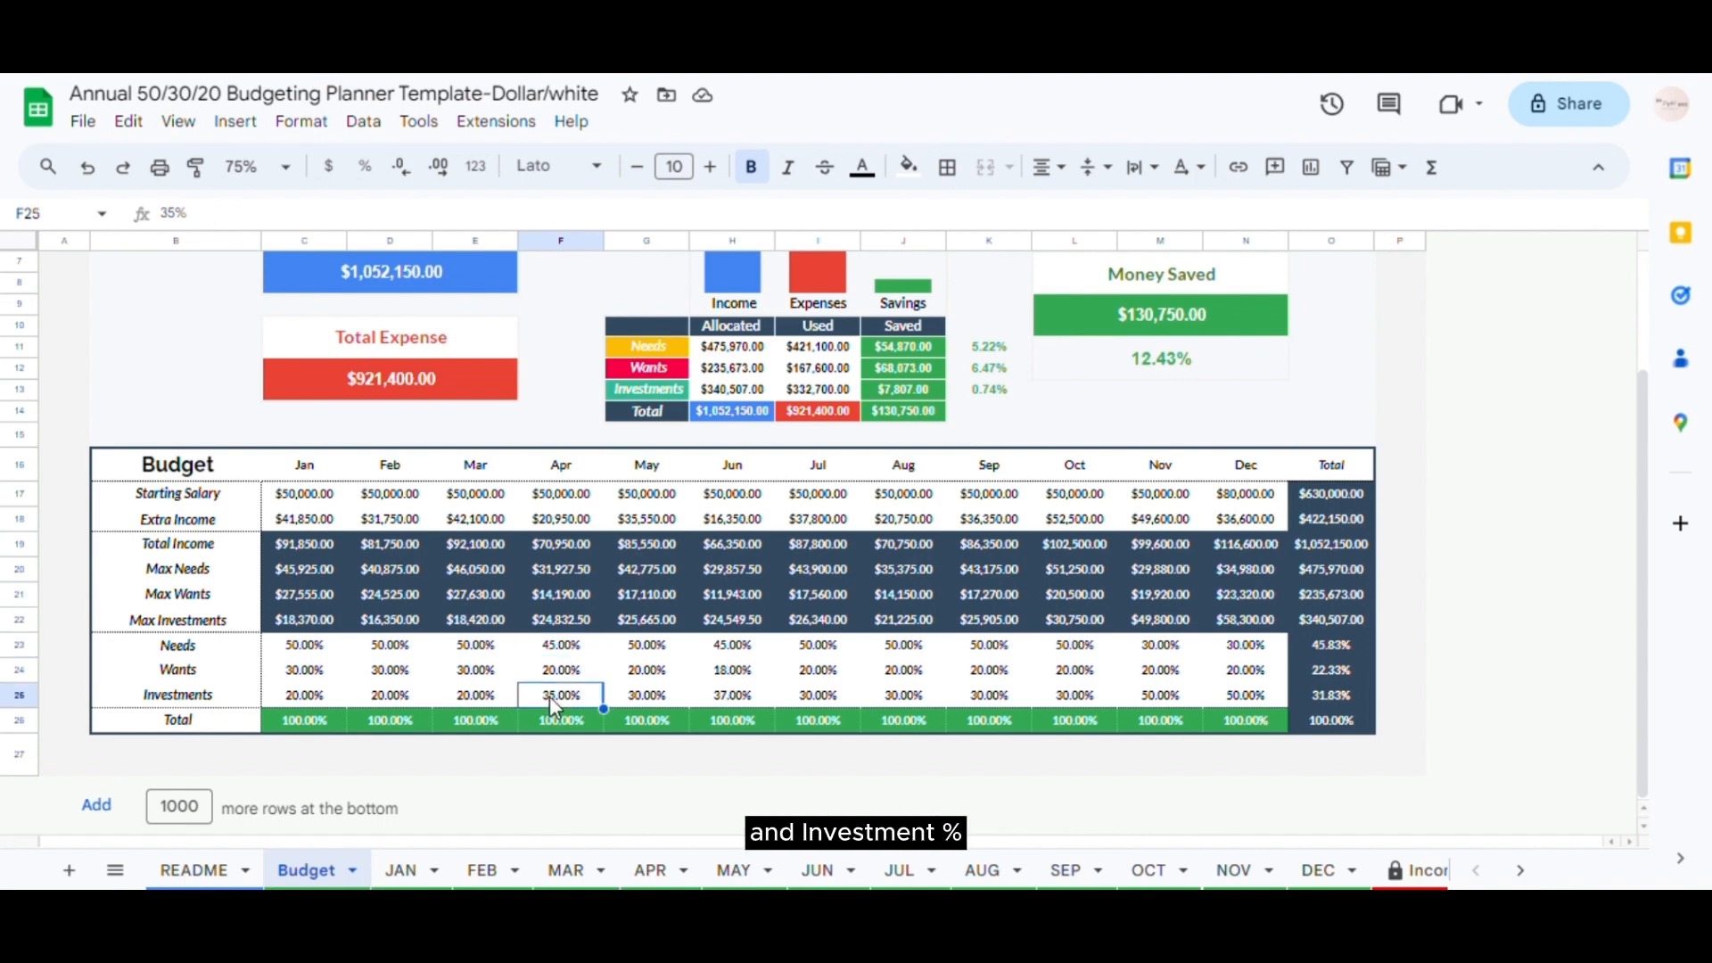
pyautogui.click(987, 676)
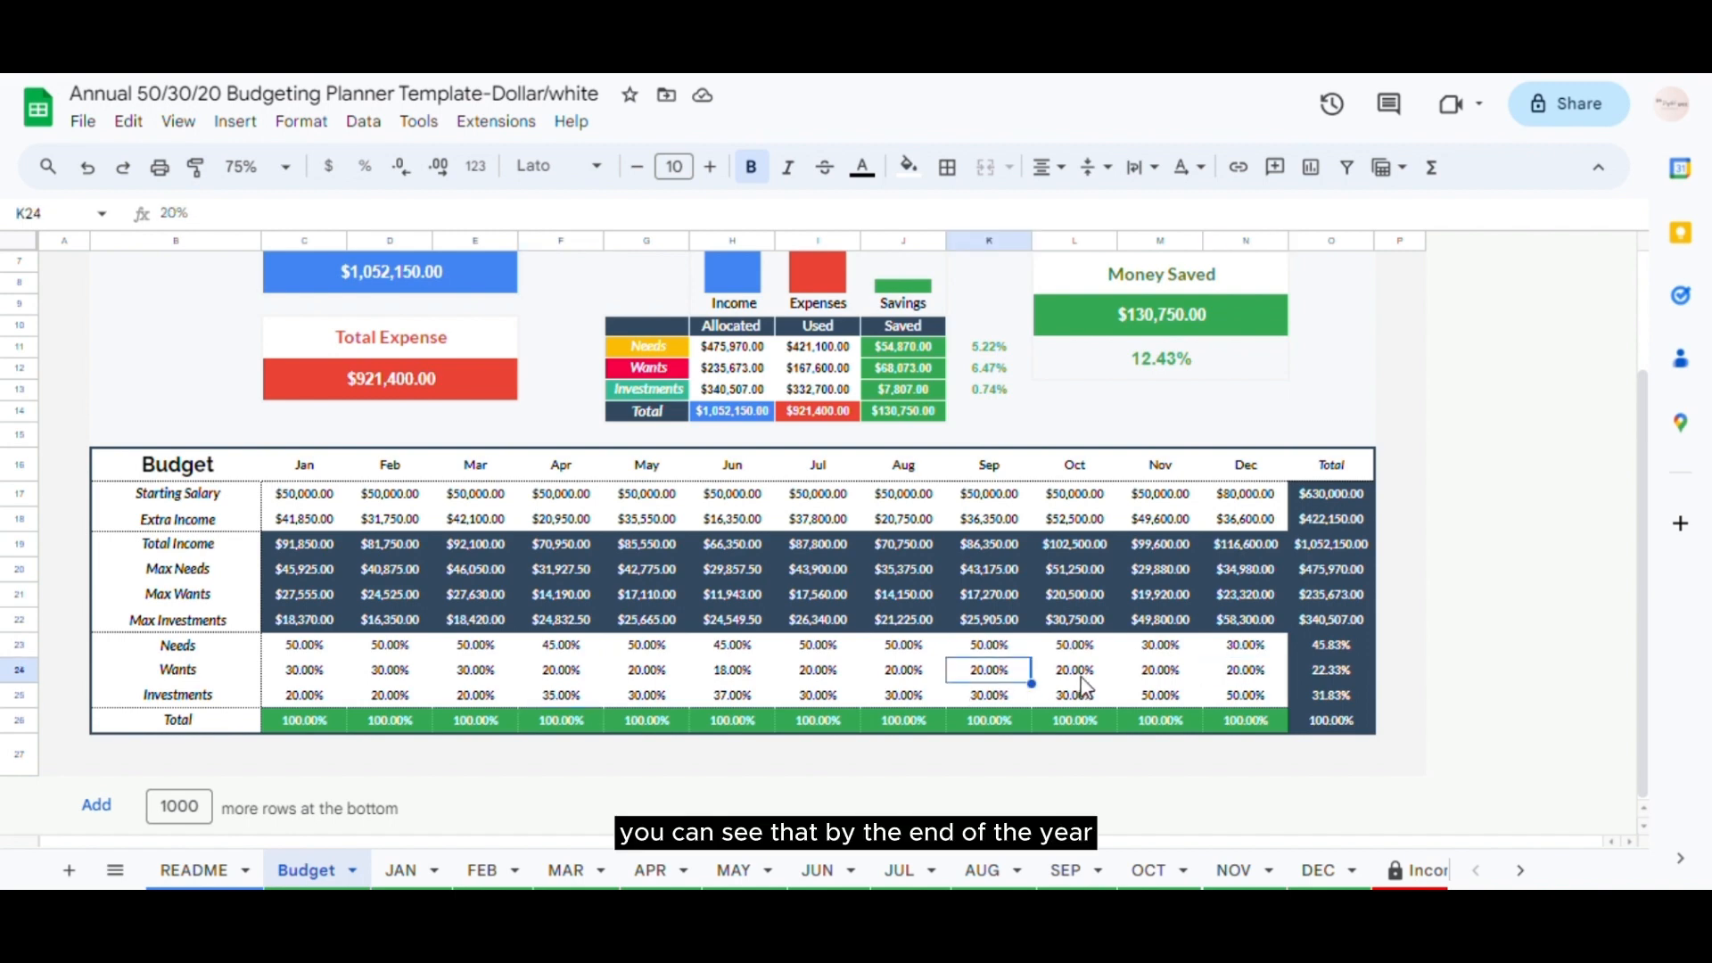
pyautogui.click(1146, 676)
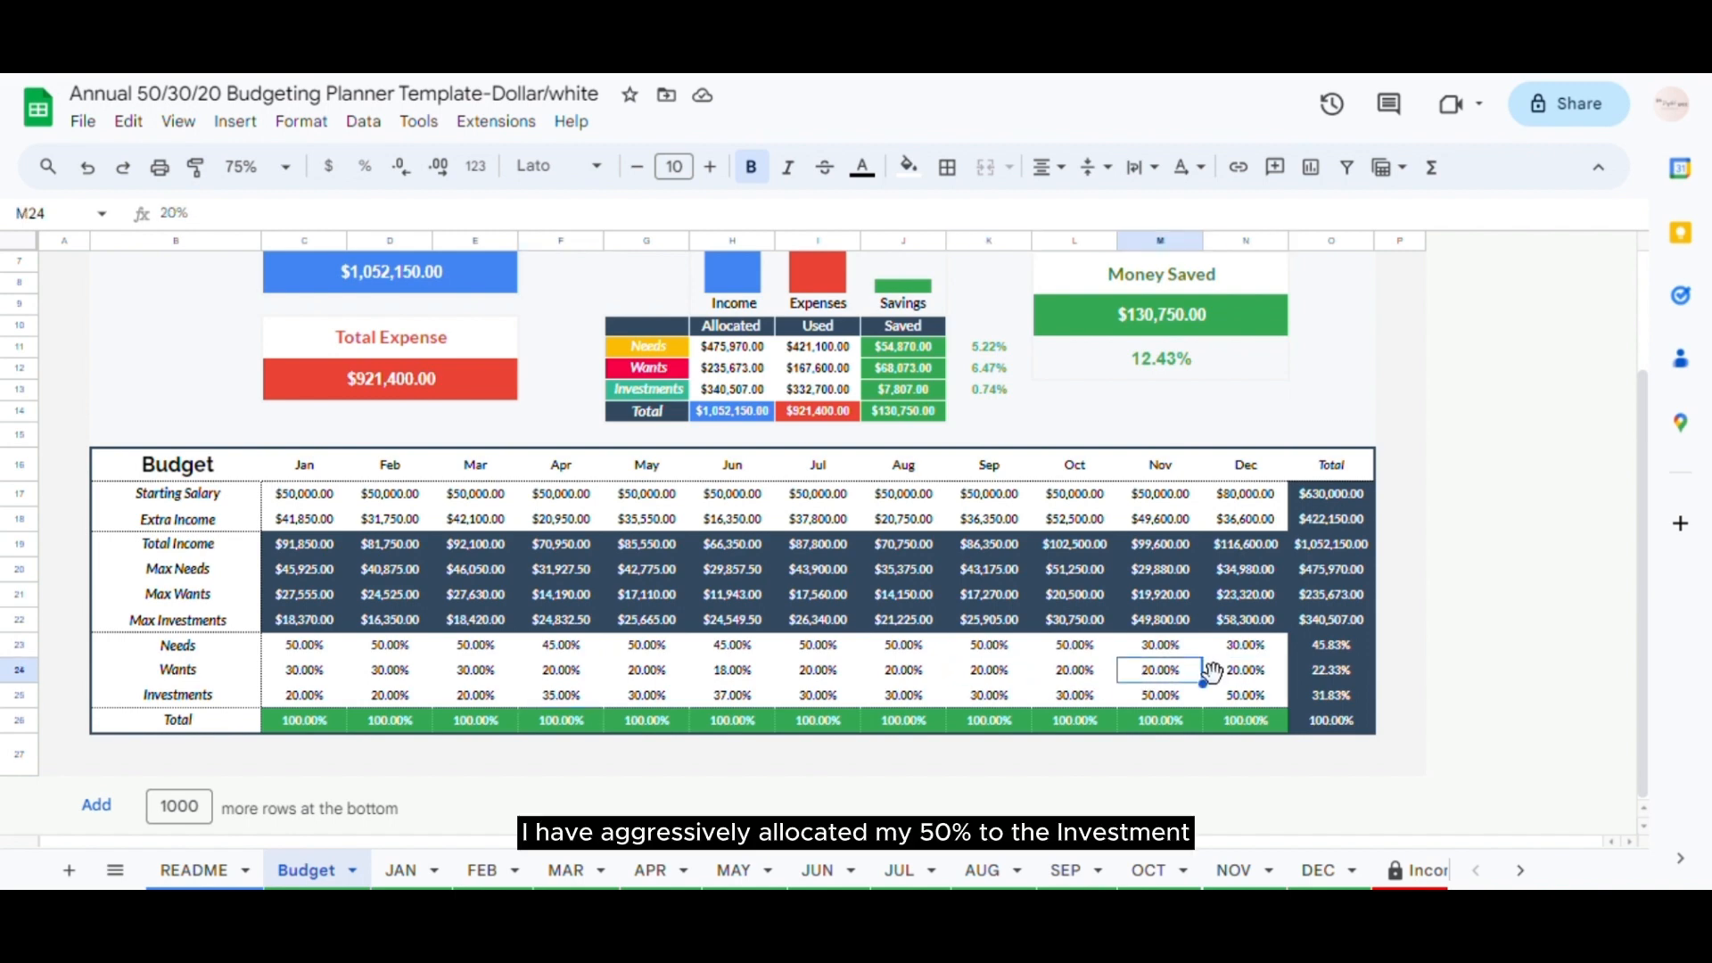
# - Check the November and December Wants and Investments percentages in the Budget table
pyautogui.click(1229, 677)
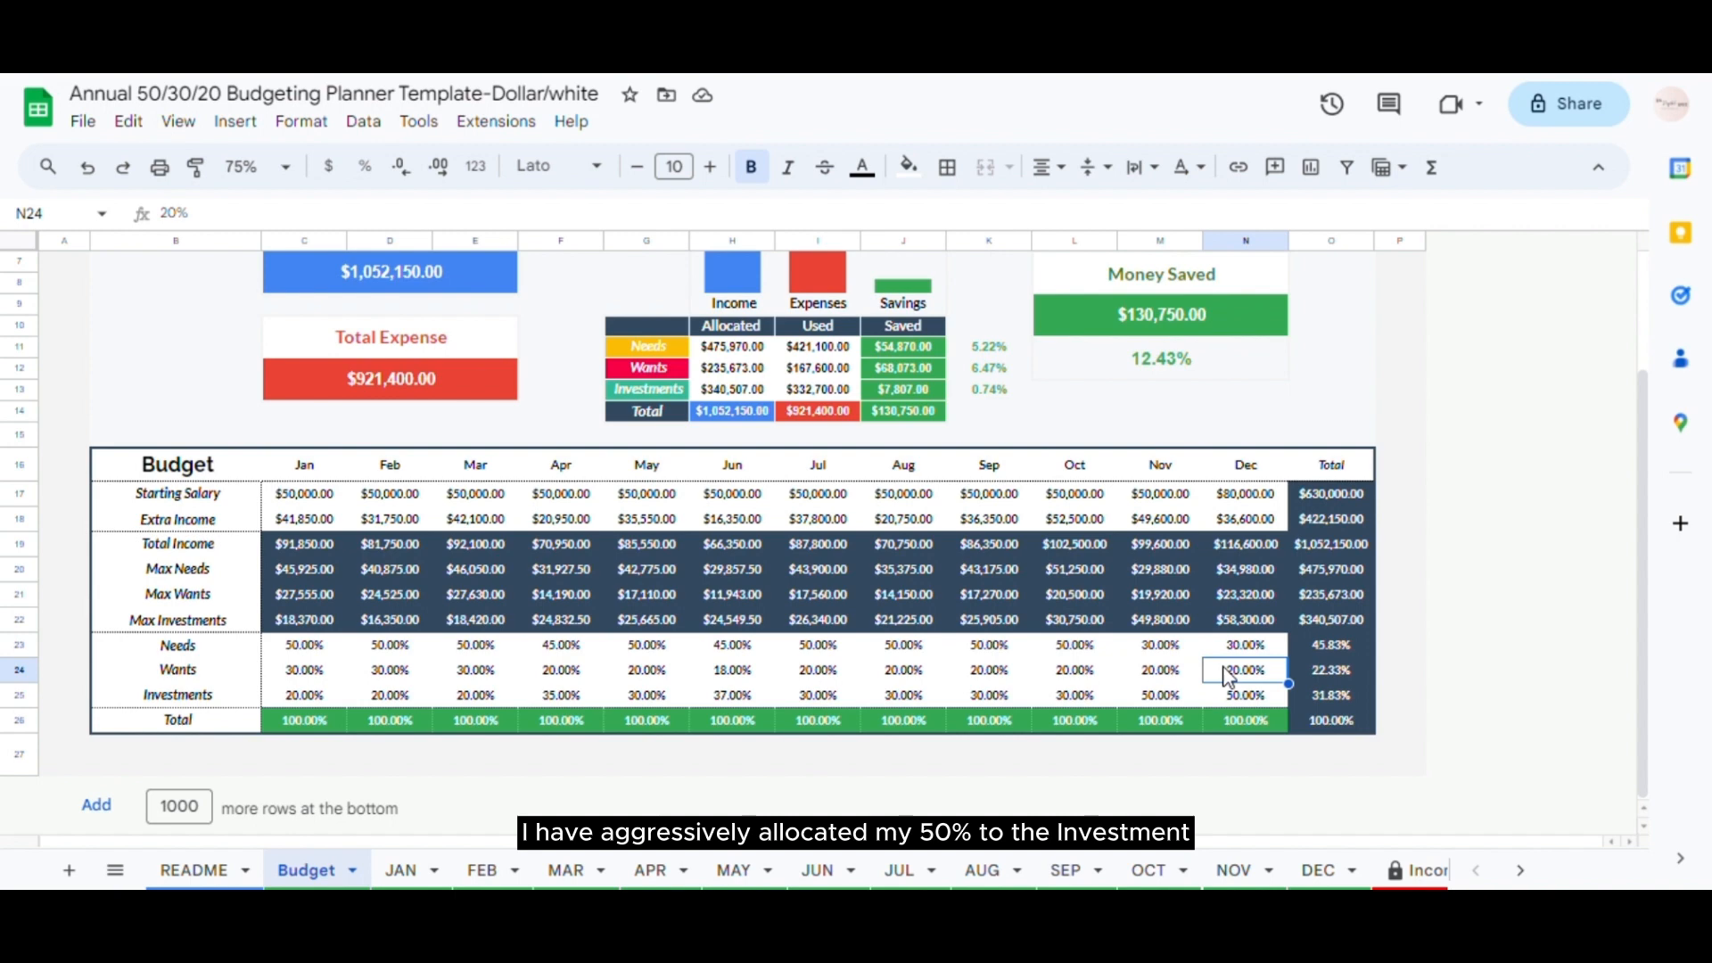
pyautogui.press('Down')
pyautogui.click(1186, 693)
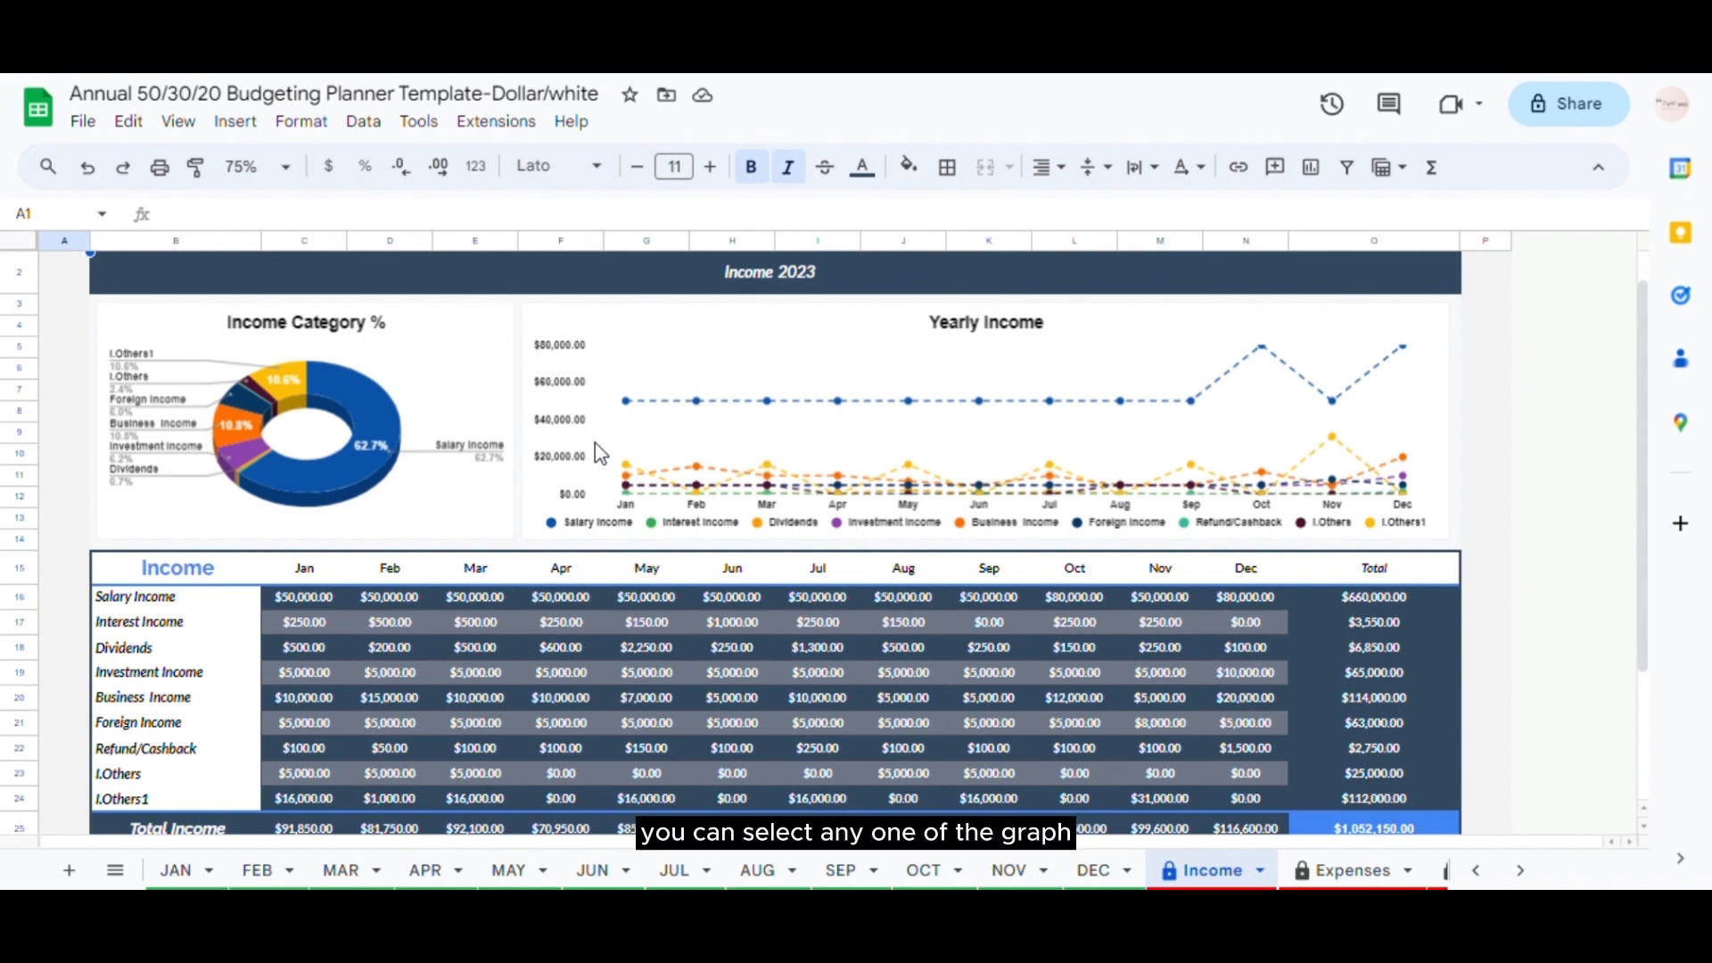
# - Inspect the Yearly Income line chart and the Income Category % chart on the Income sheet
pyautogui.click(501, 429)
pyautogui.click(648, 392)
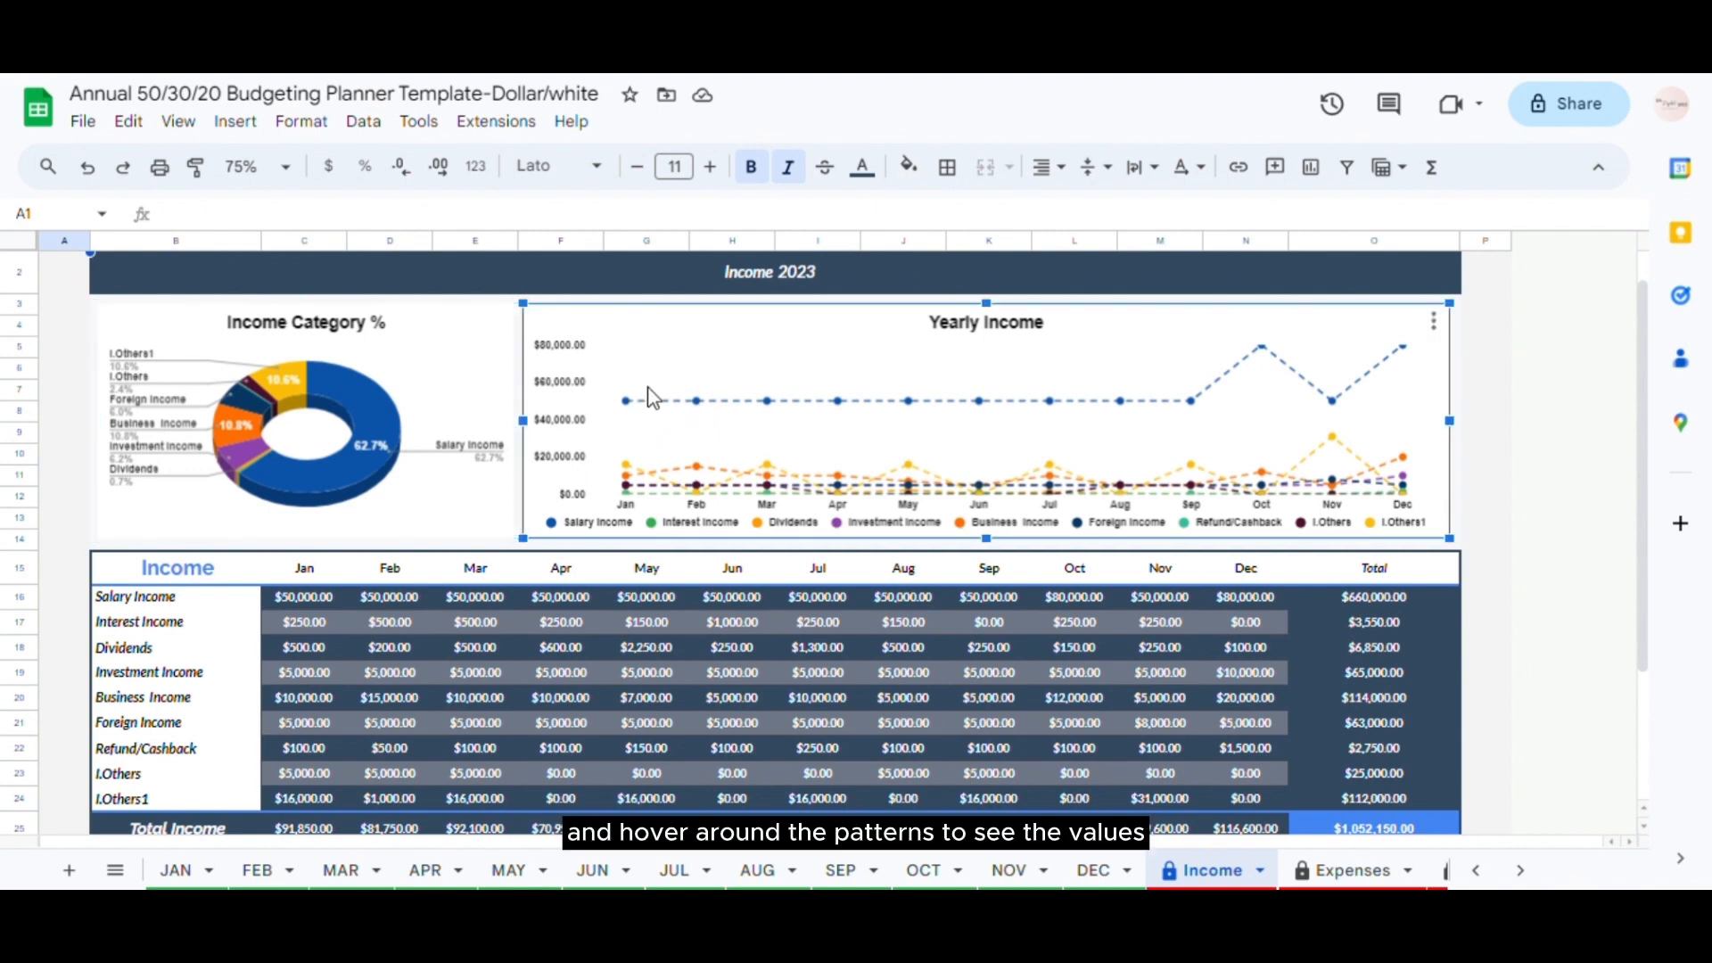
pyautogui.click(424, 396)
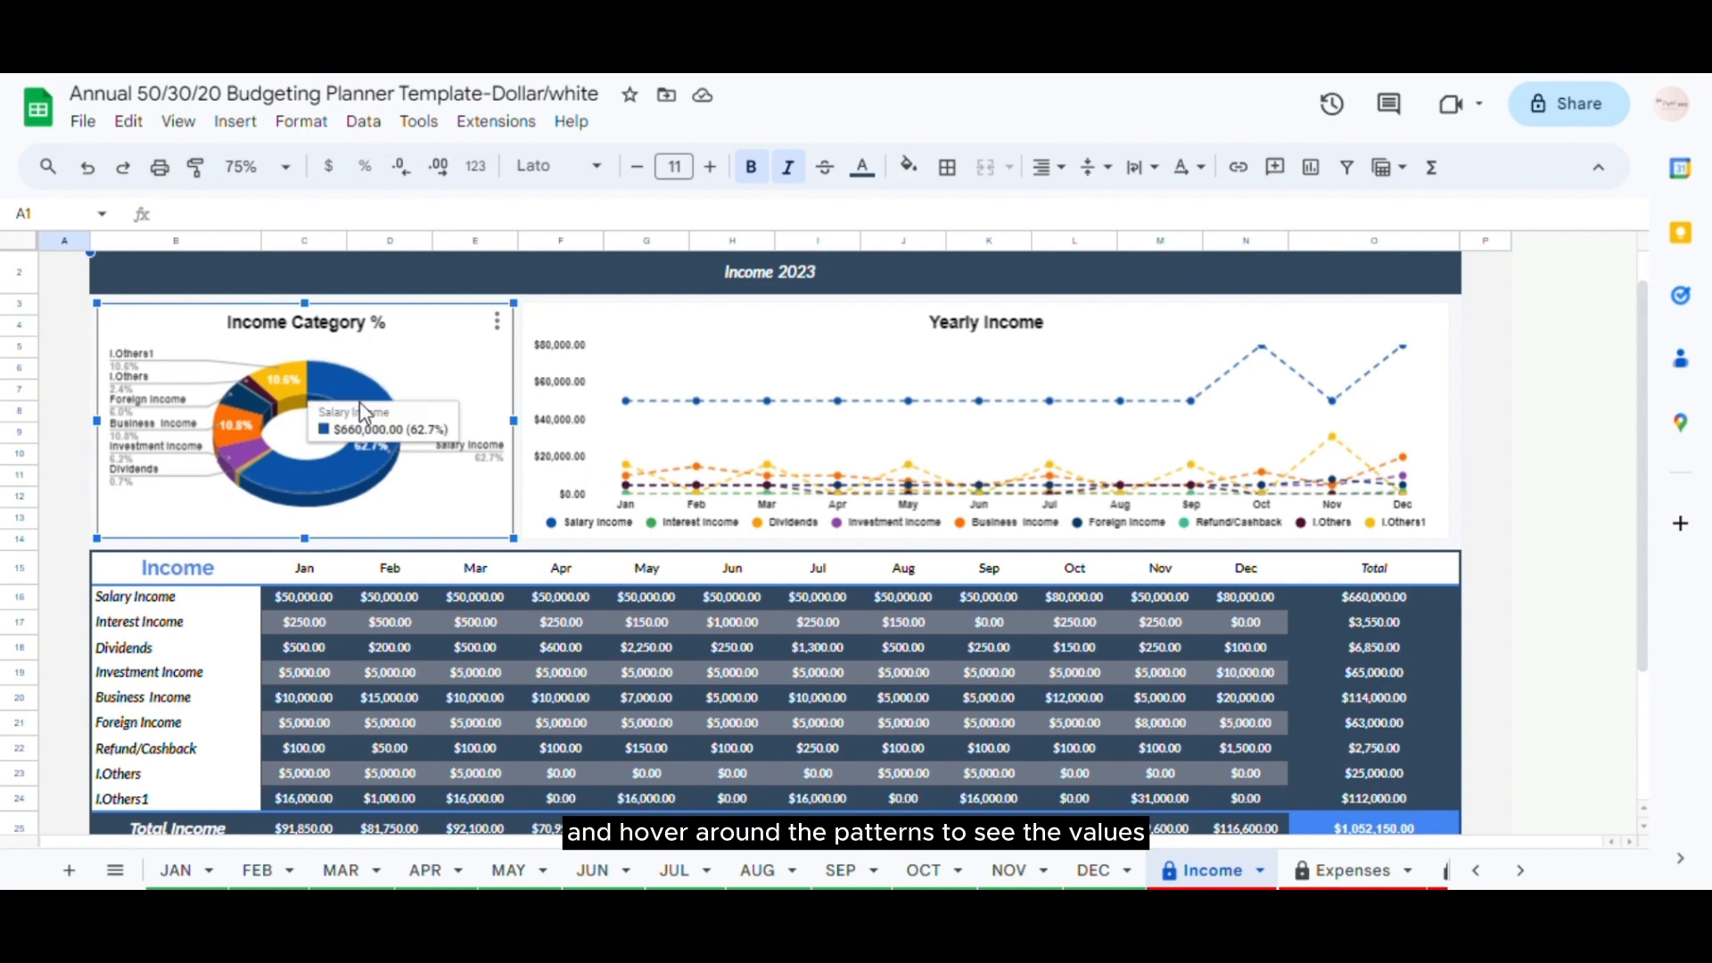
pyautogui.moveTo(299, 393)
pyautogui.click(669, 430)
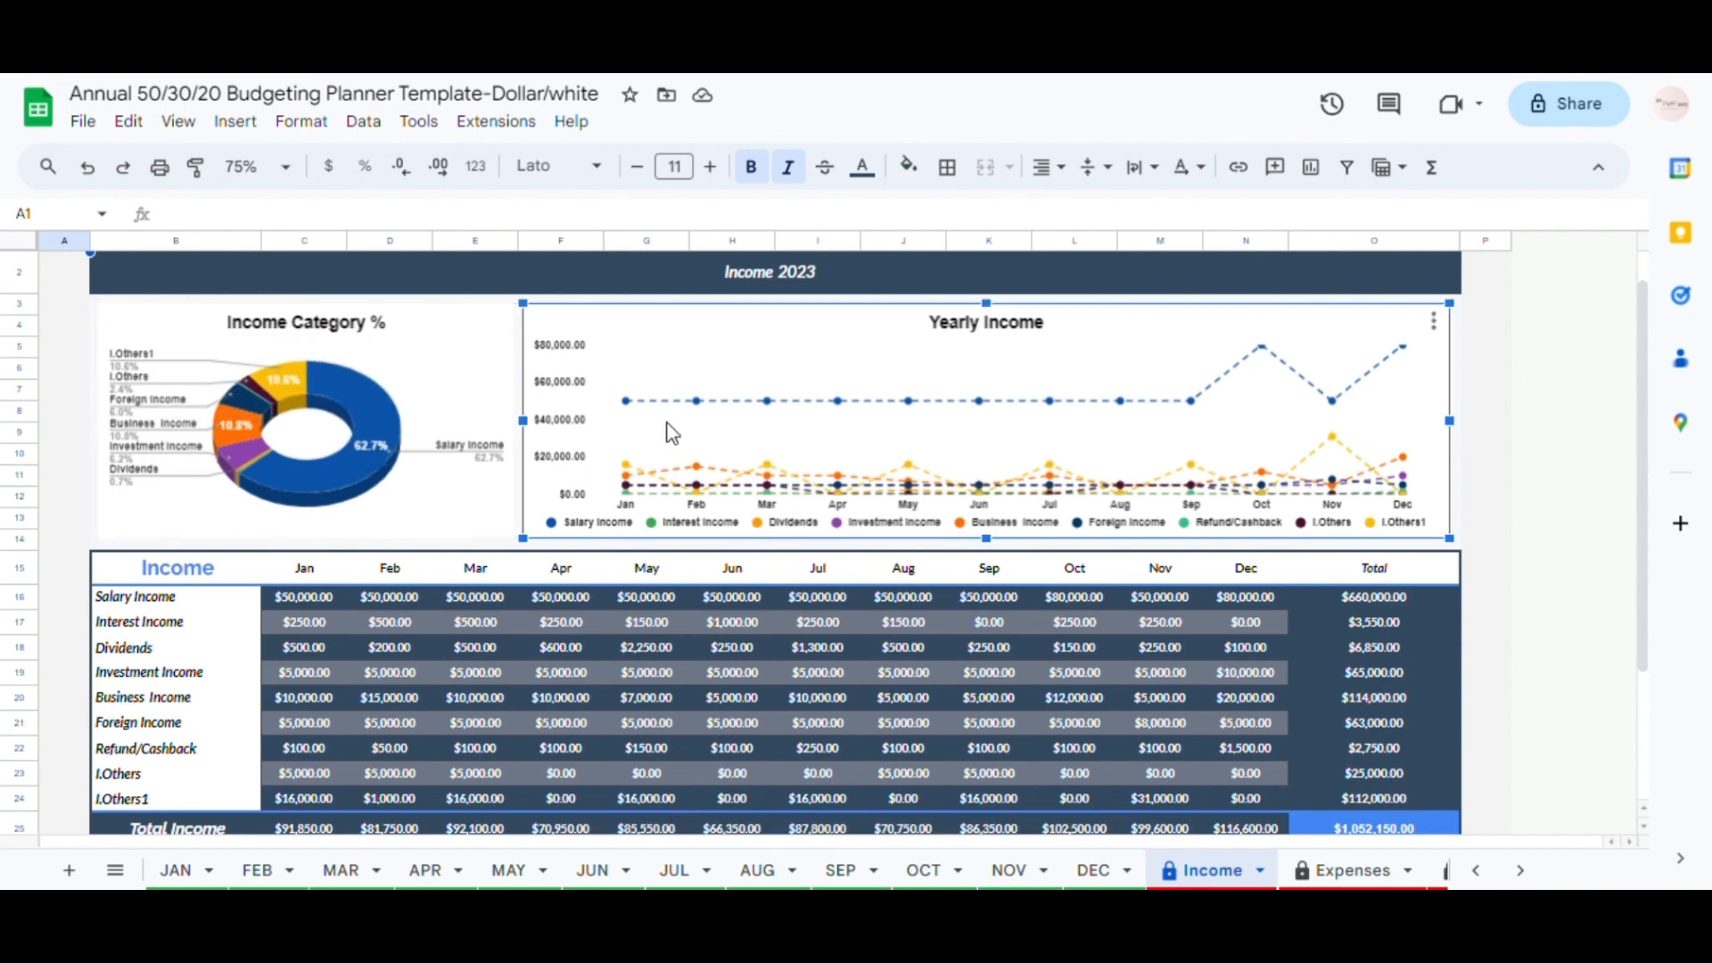
pyautogui.scroll(-2, 536, 426)
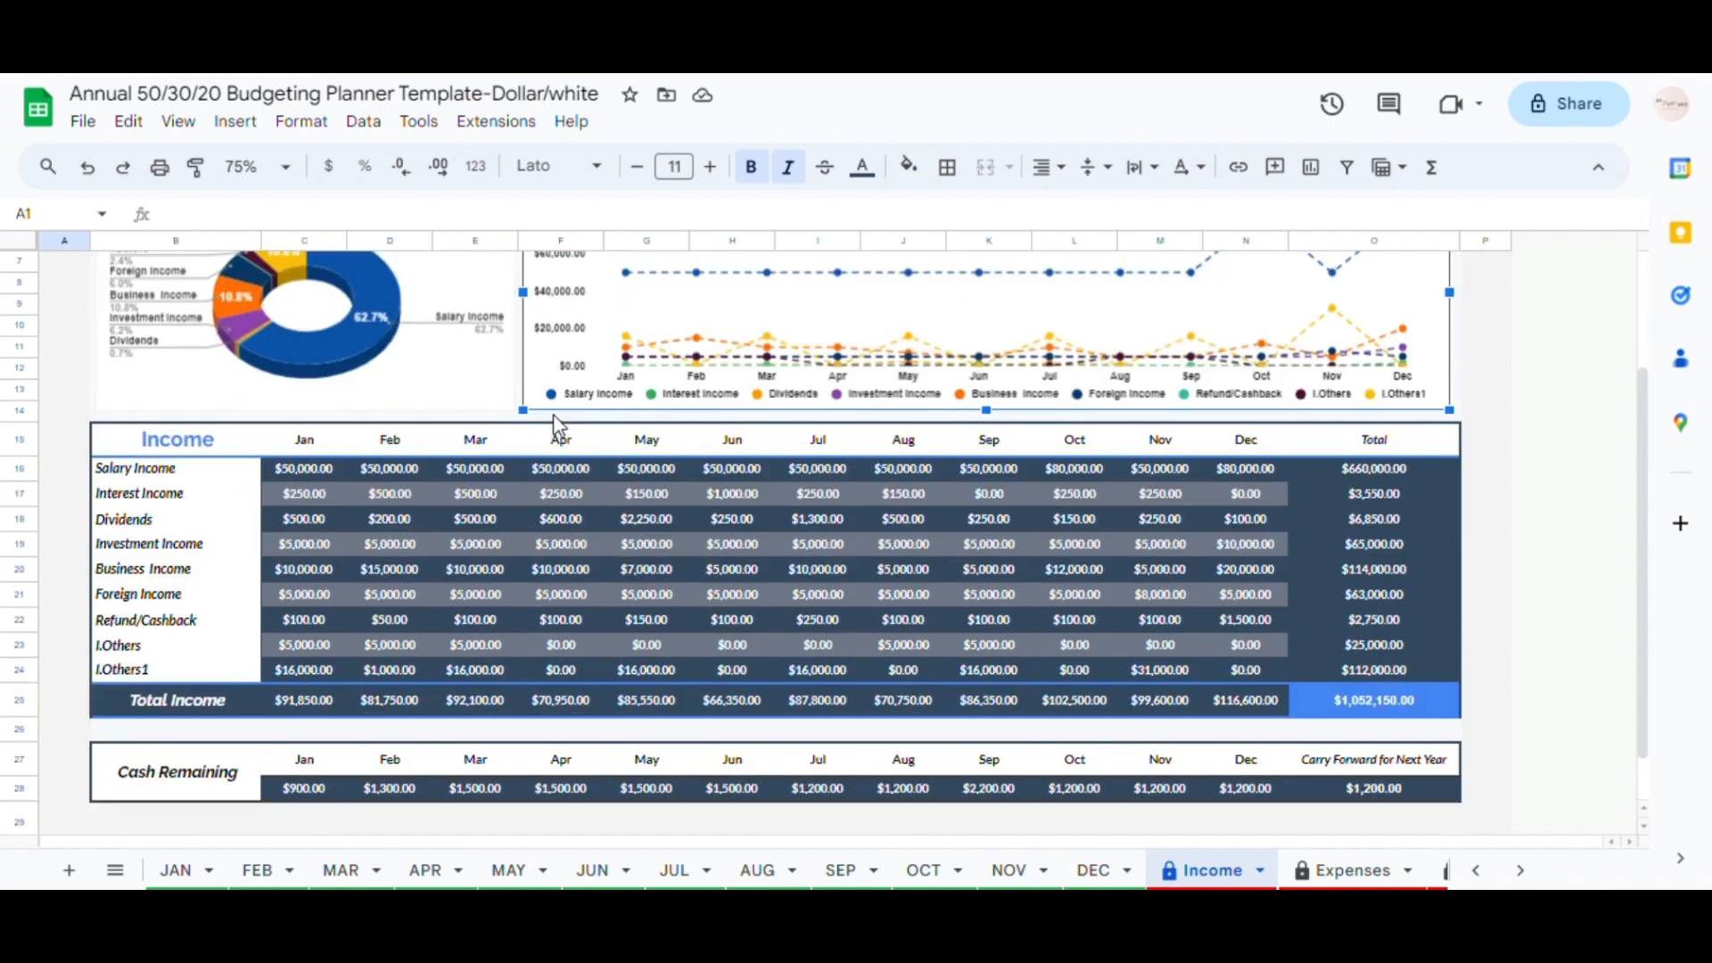
# - Review the Income sheet's yearly total, monthly totals, January category amounts and monthly Cash Remaining row
pyautogui.click(1325, 708)
pyautogui.moveTo(303, 700); pyautogui.dragTo(1242, 707)
pyautogui.moveTo(296, 474); pyautogui.dragTo(292, 664)
pyautogui.scroll(-1, 294, 663)
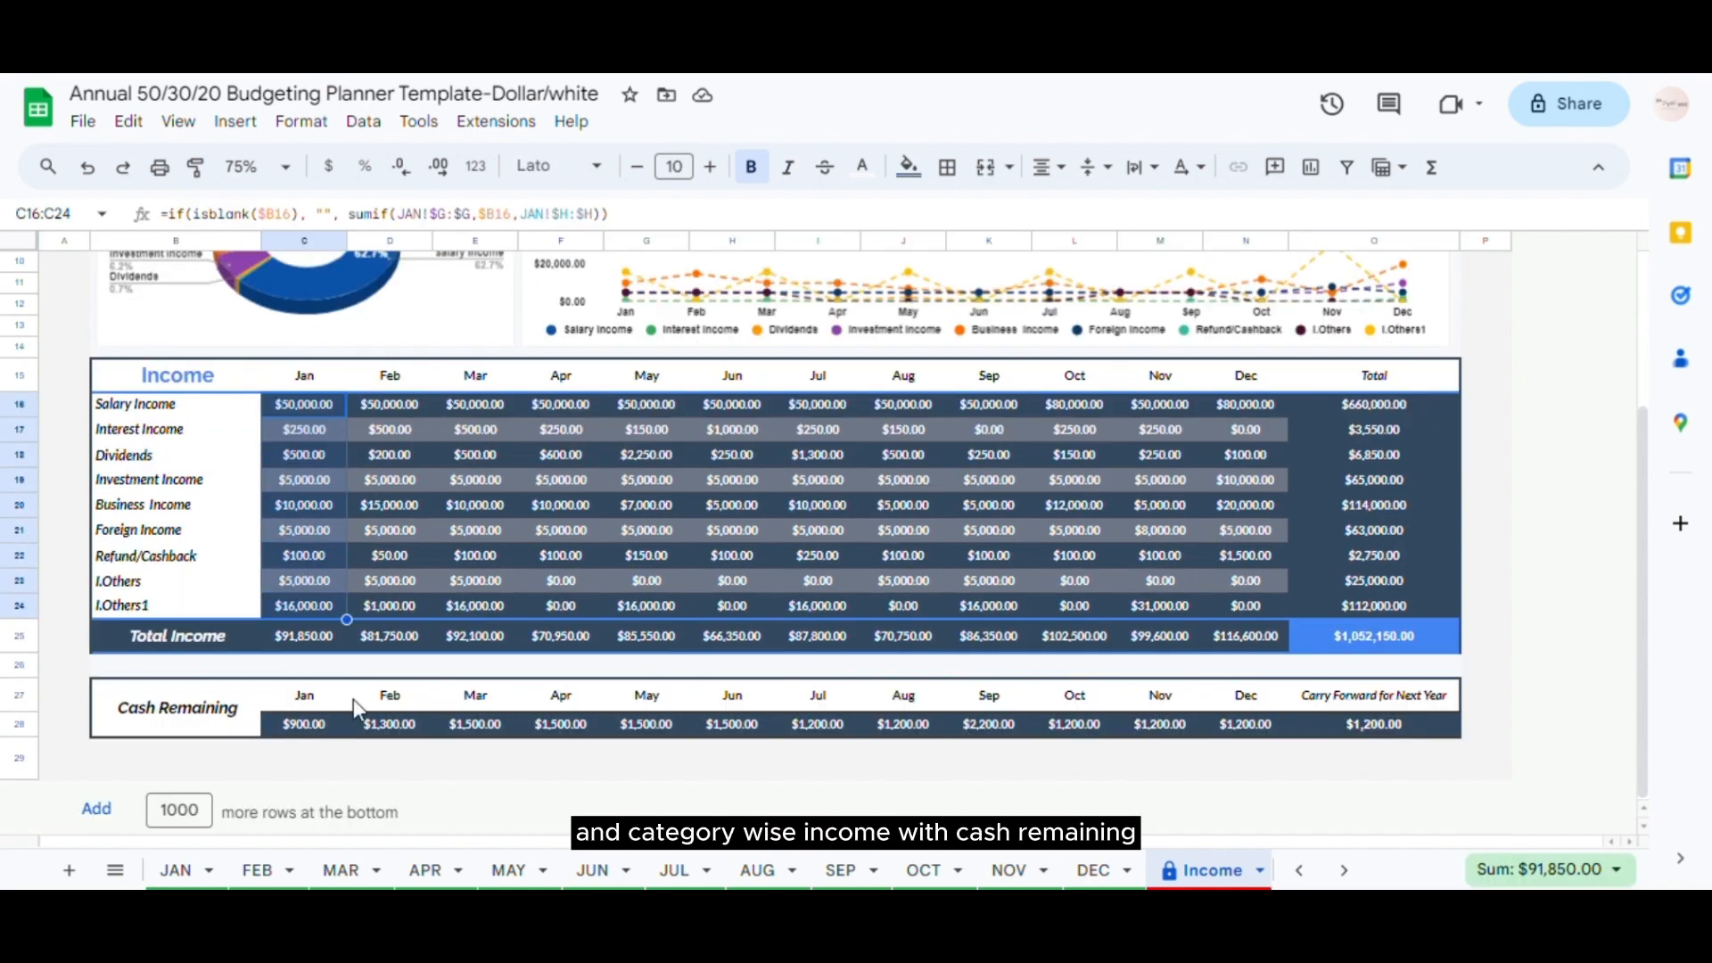
pyautogui.moveTo(314, 731); pyautogui.dragTo(1242, 722)
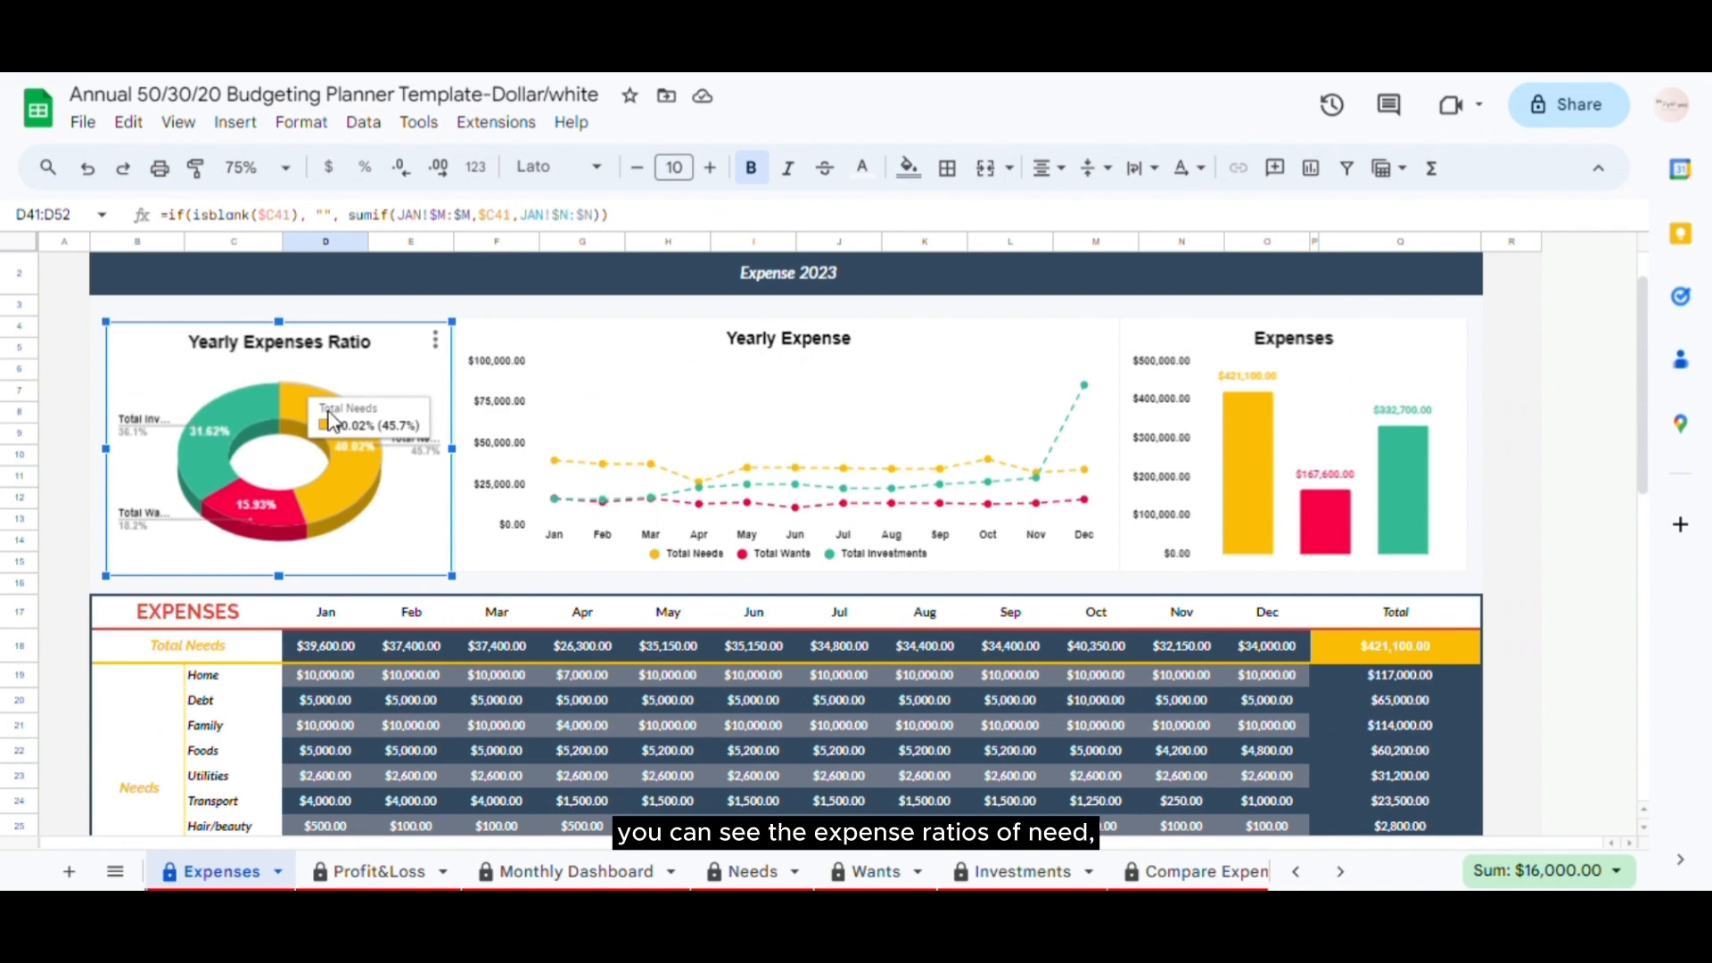
# - Inspect the Expenses sheet's ratio and yearly charts, and its monthly Total Needs, Total Wants and Total Investments rows
pyautogui.moveTo(215, 456)
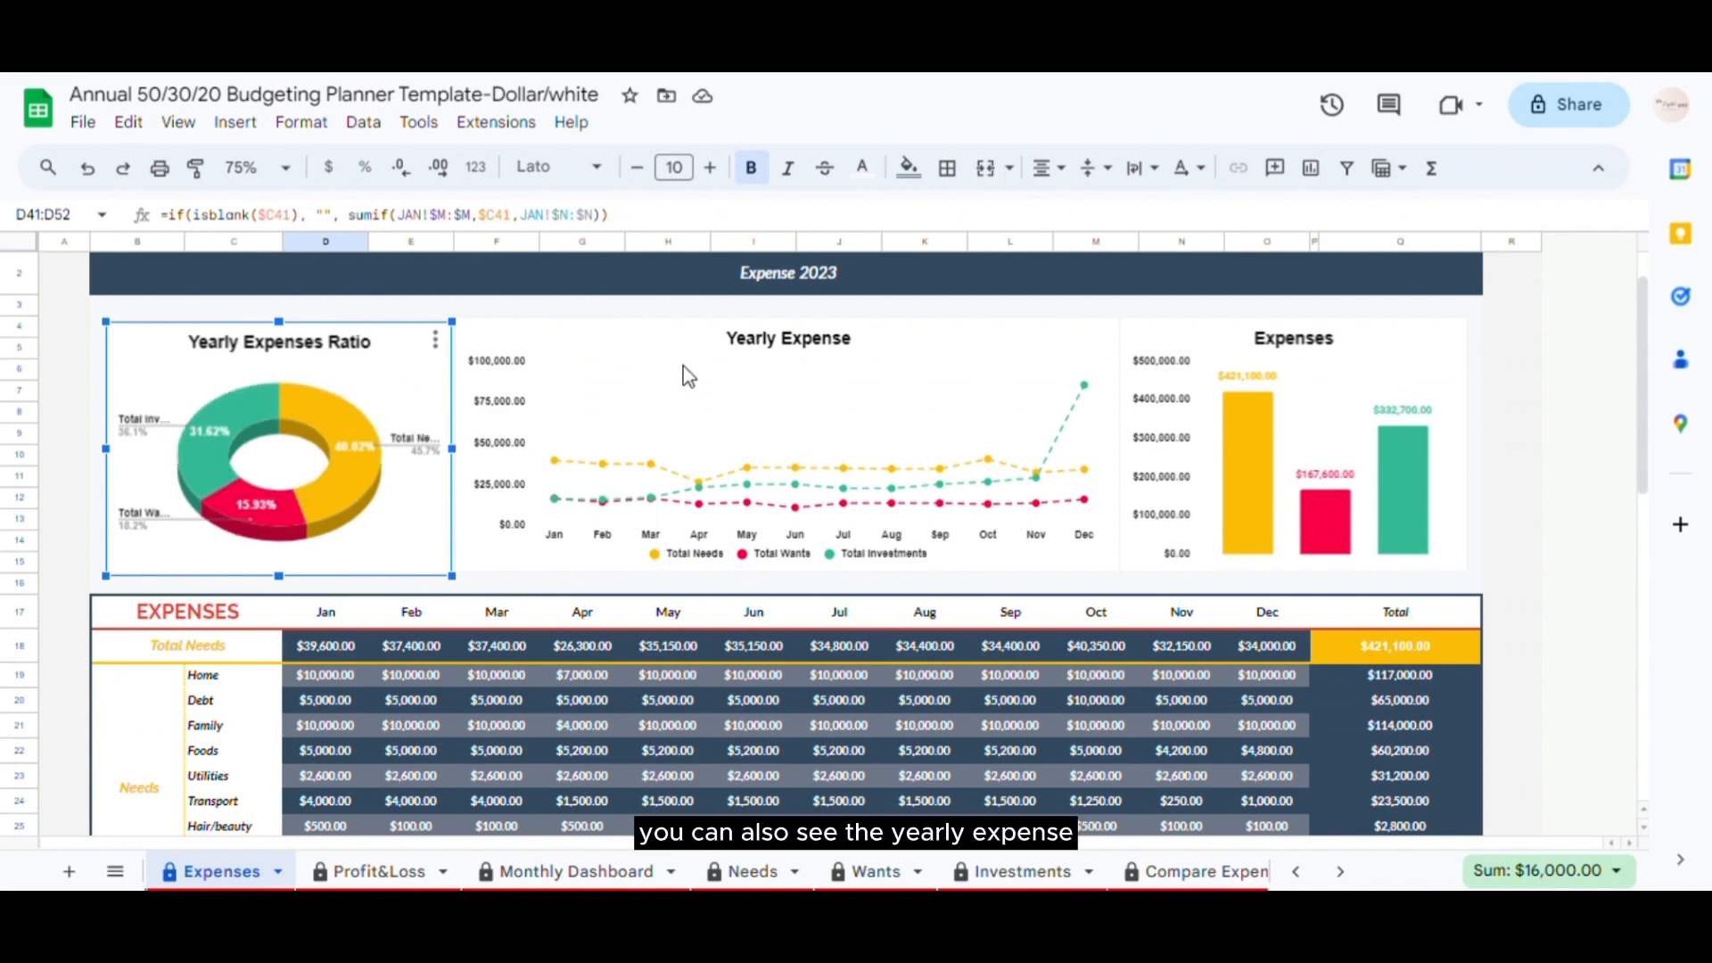
pyautogui.click(697, 396)
pyautogui.scroll(-3, 692, 393)
pyautogui.moveTo(321, 517); pyautogui.dragTo(1245, 516)
pyautogui.scroll(-4, 314, 567)
pyautogui.moveTo(321, 522); pyautogui.dragTo(1266, 523)
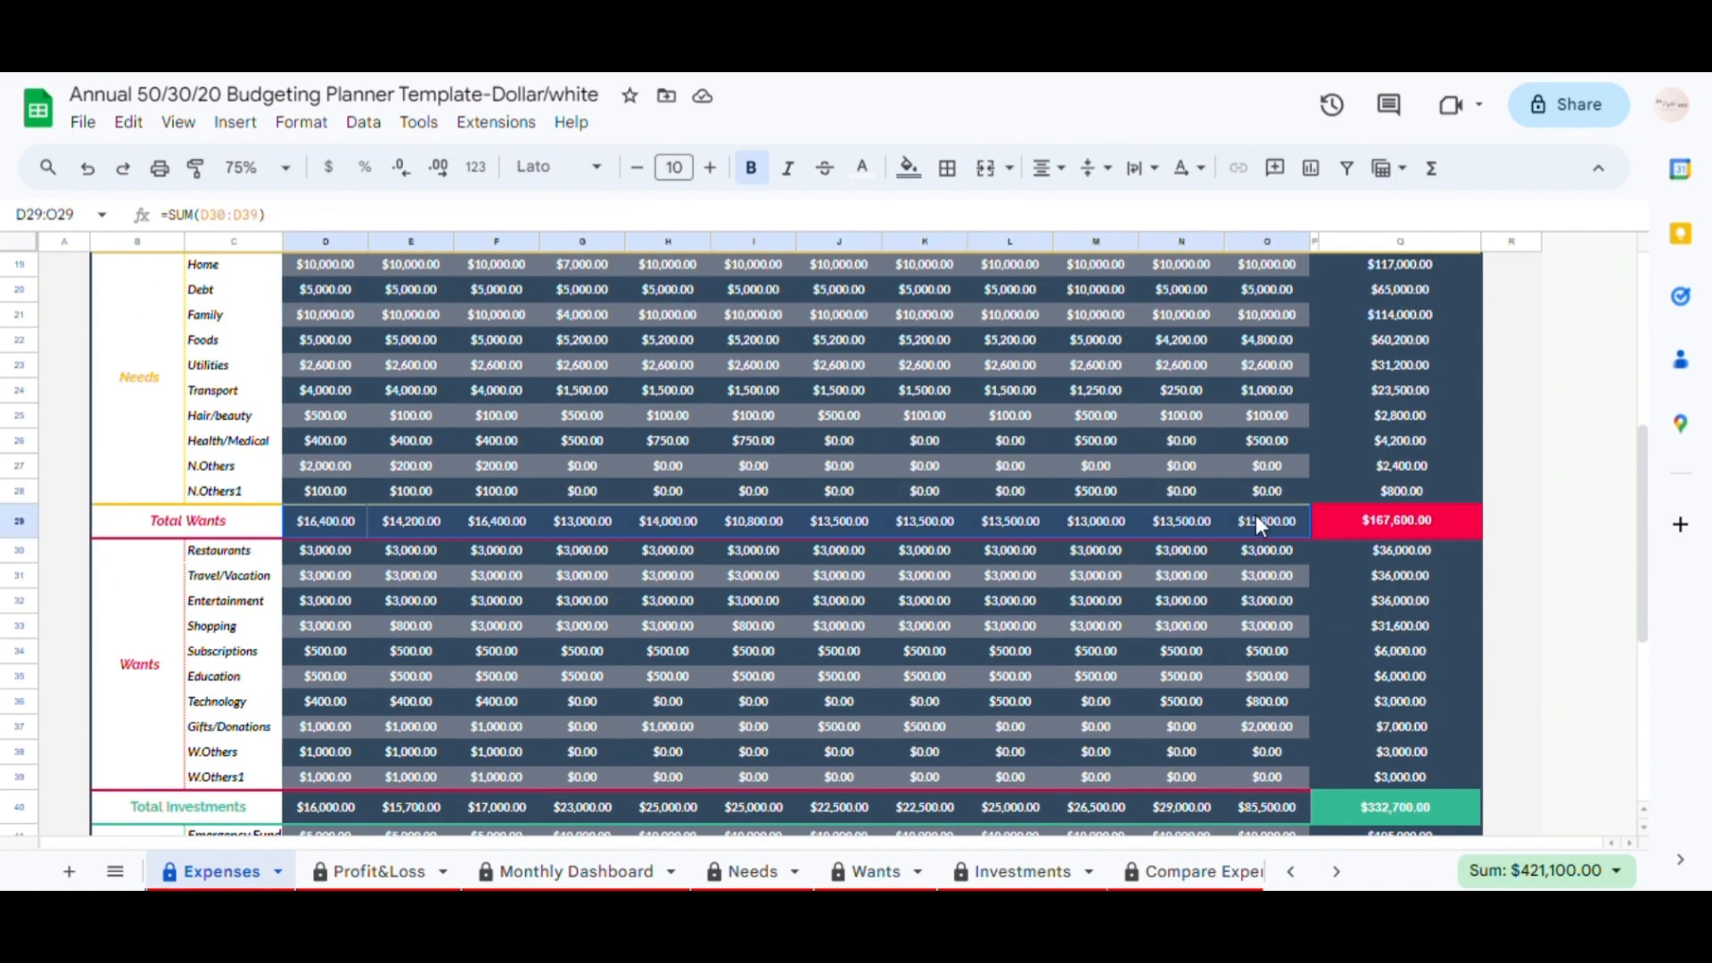
pyautogui.scroll(-4, 332, 507)
pyautogui.click(331, 506)
pyautogui.moveTo(334, 509); pyautogui.dragTo(1266, 517)
# - Review January's subcategory amounts under Needs, Wants and Investments on the Expenses sheet
pyautogui.scroll(5, 339, 399)
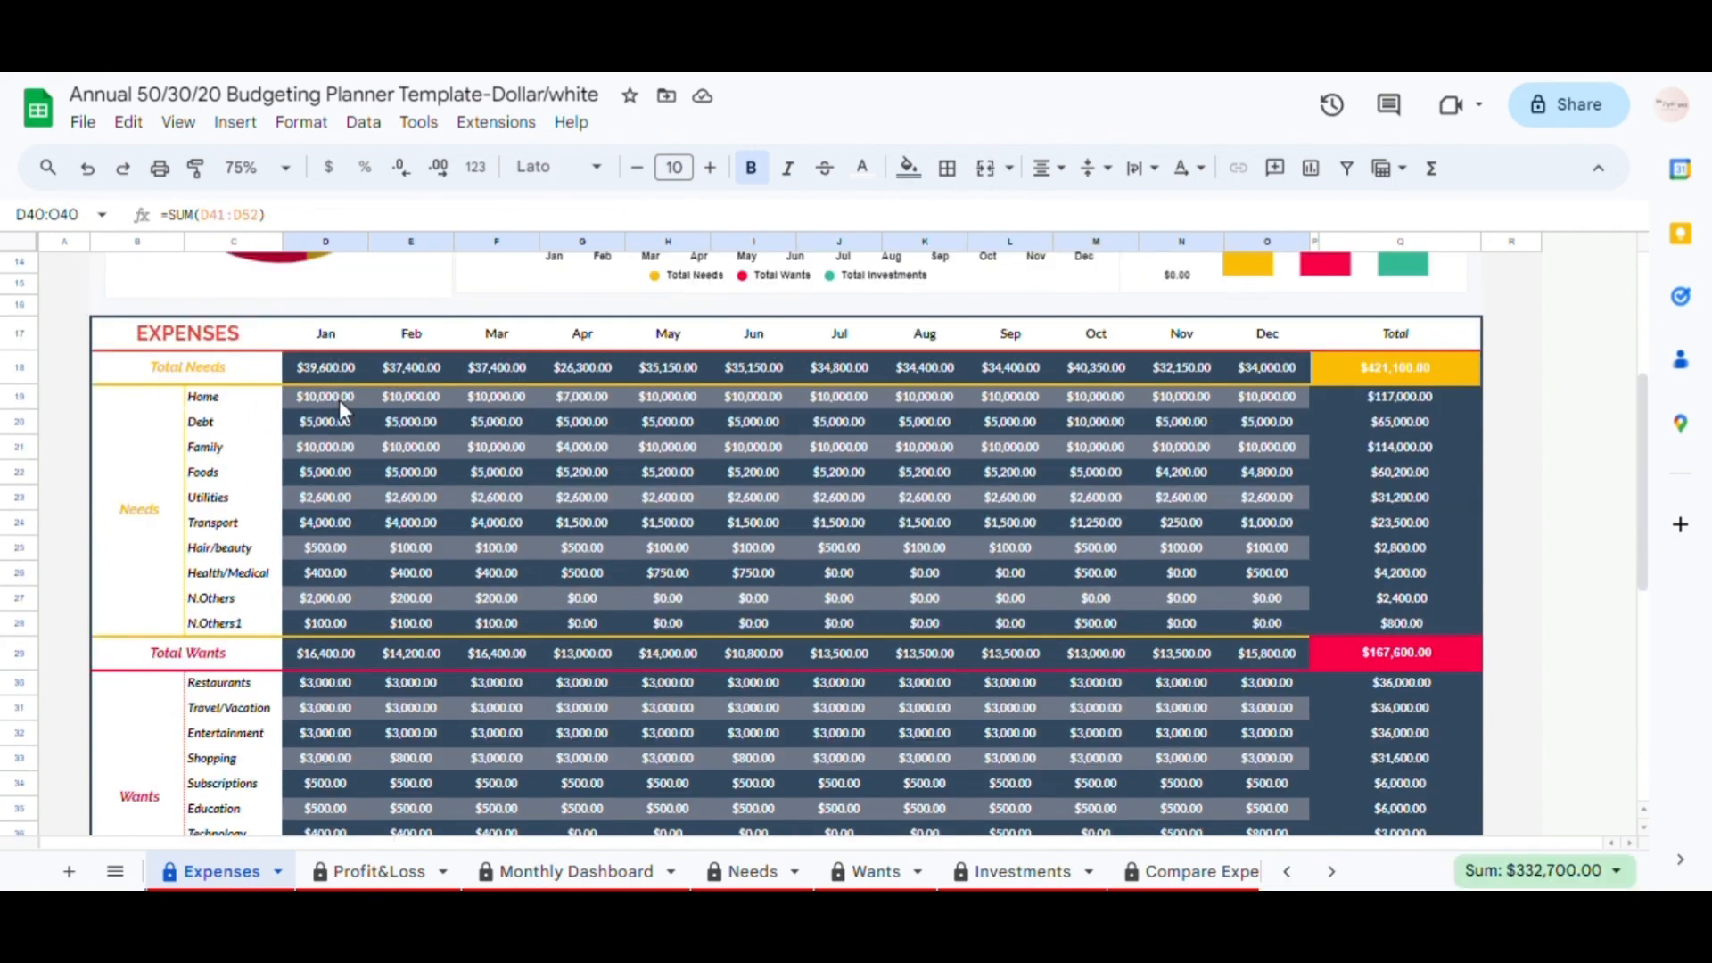
pyautogui.moveTo(342, 399); pyautogui.dragTo(337, 623)
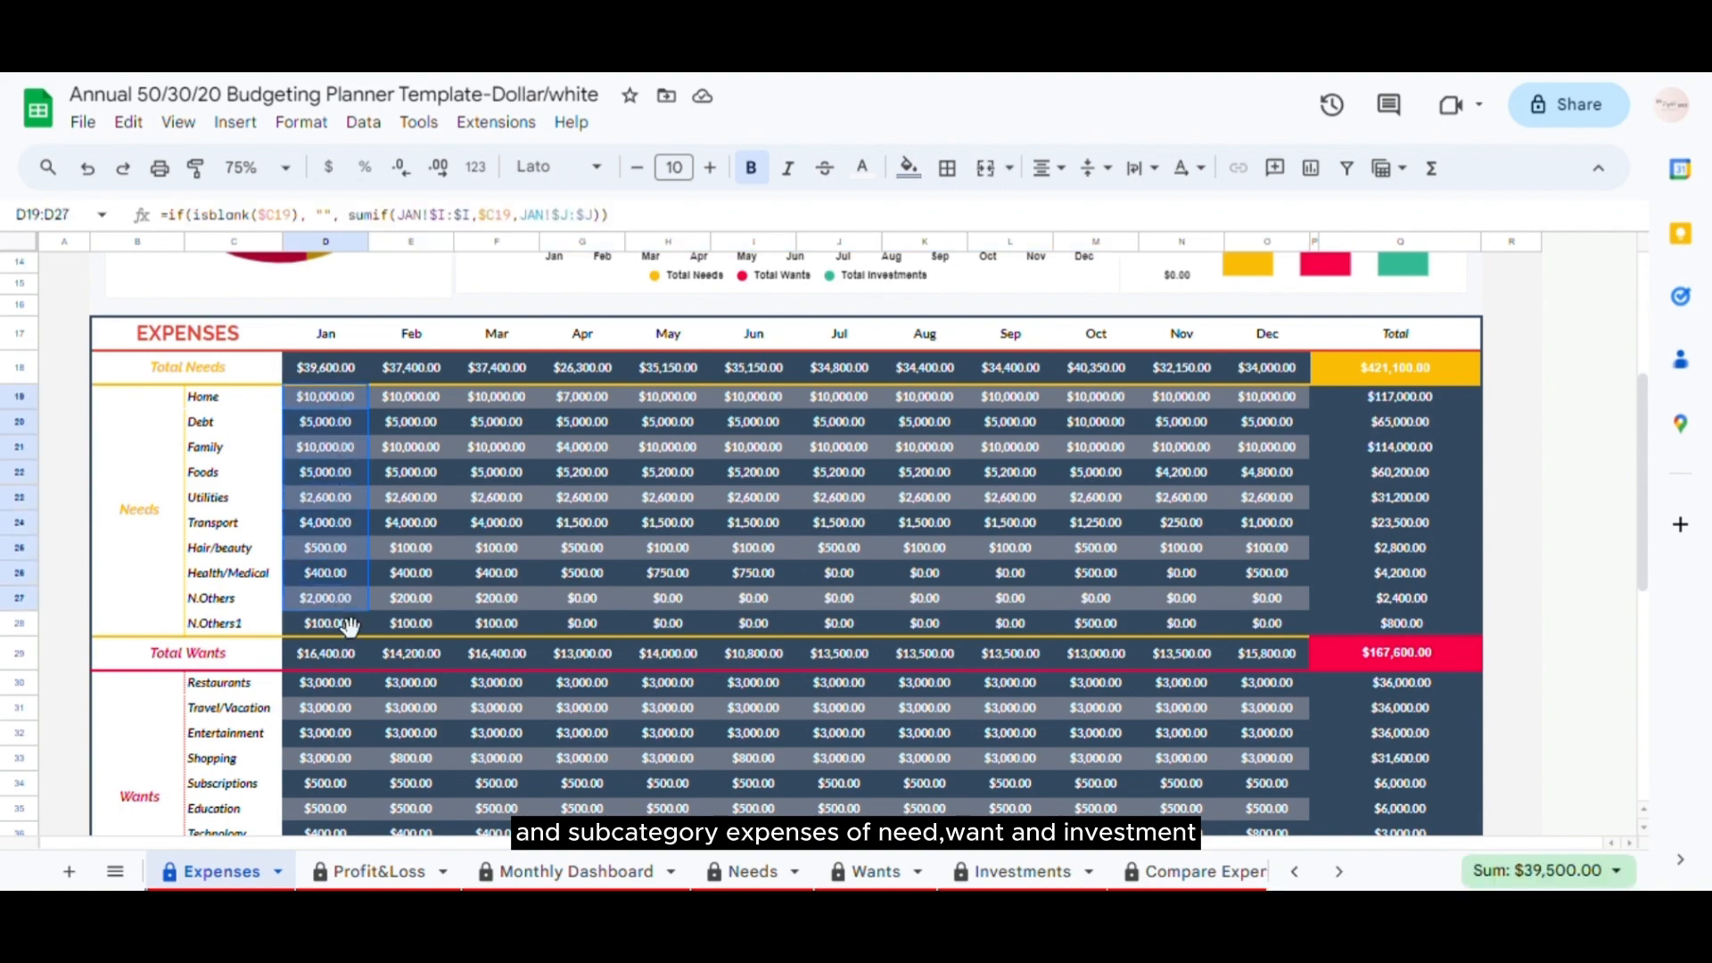
pyautogui.scroll(-4, 335, 615)
pyautogui.moveTo(307, 398); pyautogui.dragTo(326, 606)
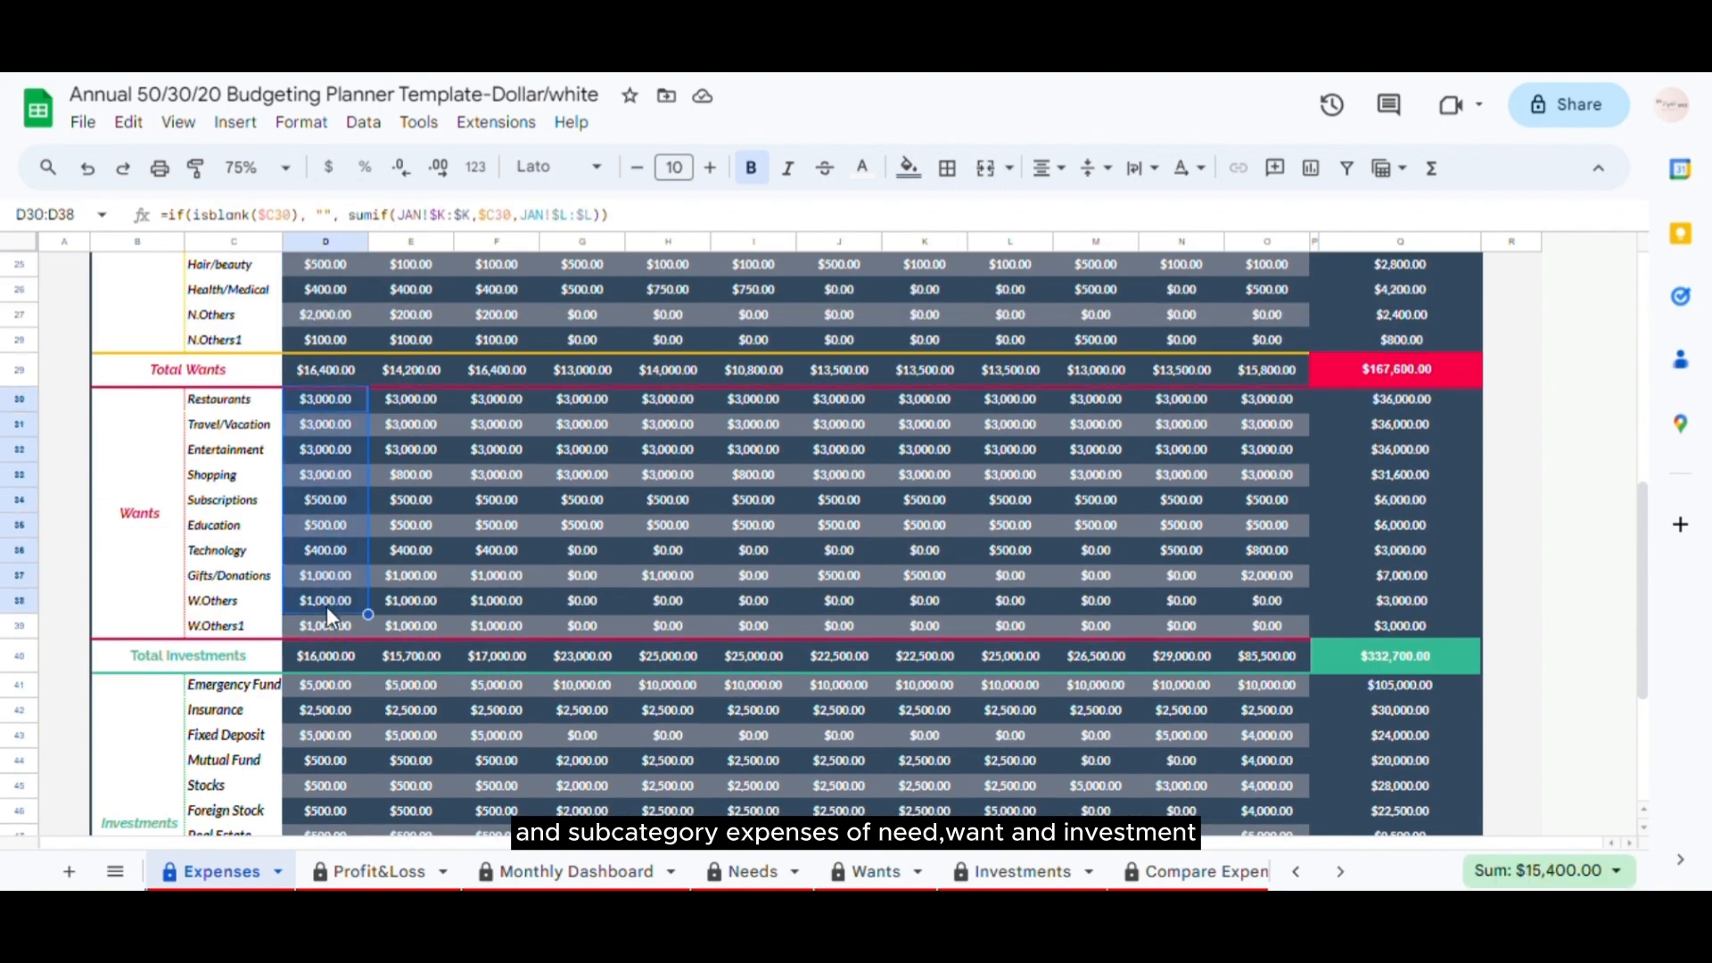
pyautogui.scroll(-4, 326, 606)
pyautogui.moveTo(324, 419); pyautogui.dragTo(317, 576)
pyautogui.moveTo(317, 576); pyautogui.dragTo(317, 625)
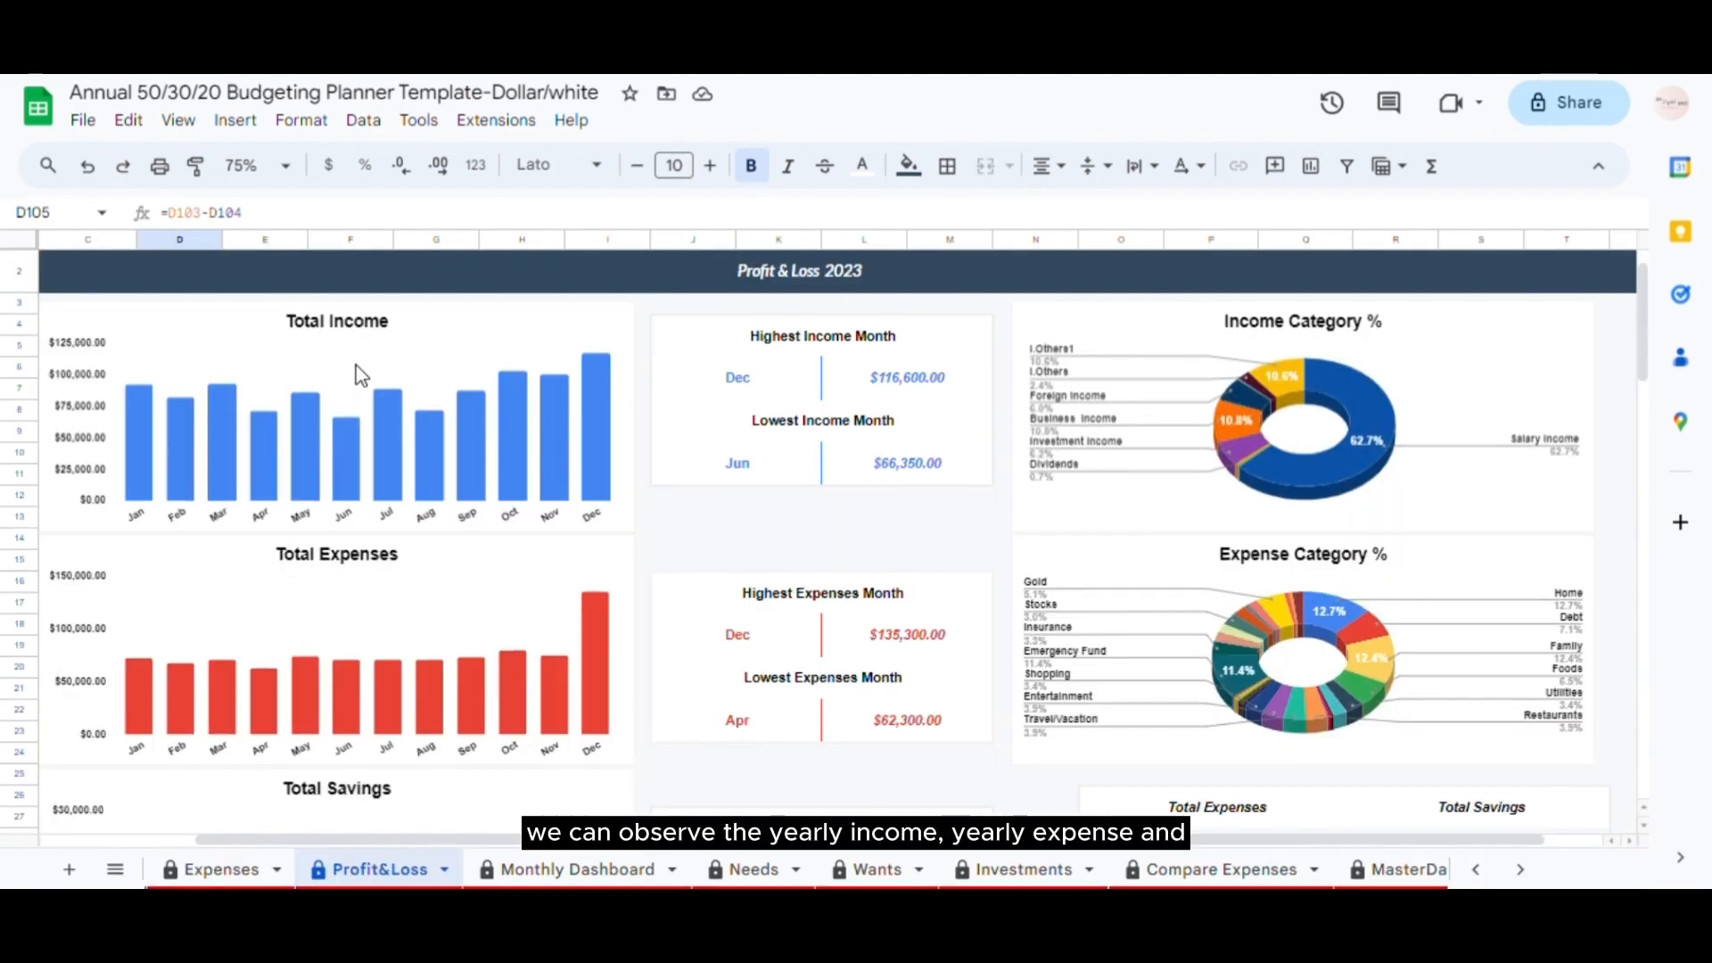
# - Examine the Profit&Loss charts for Total Income, Total Expenses, Total Savings, Income Category % and Expense Category %
pyautogui.click(356, 366)
pyautogui.click(382, 614)
pyautogui.scroll(-3, 378, 735)
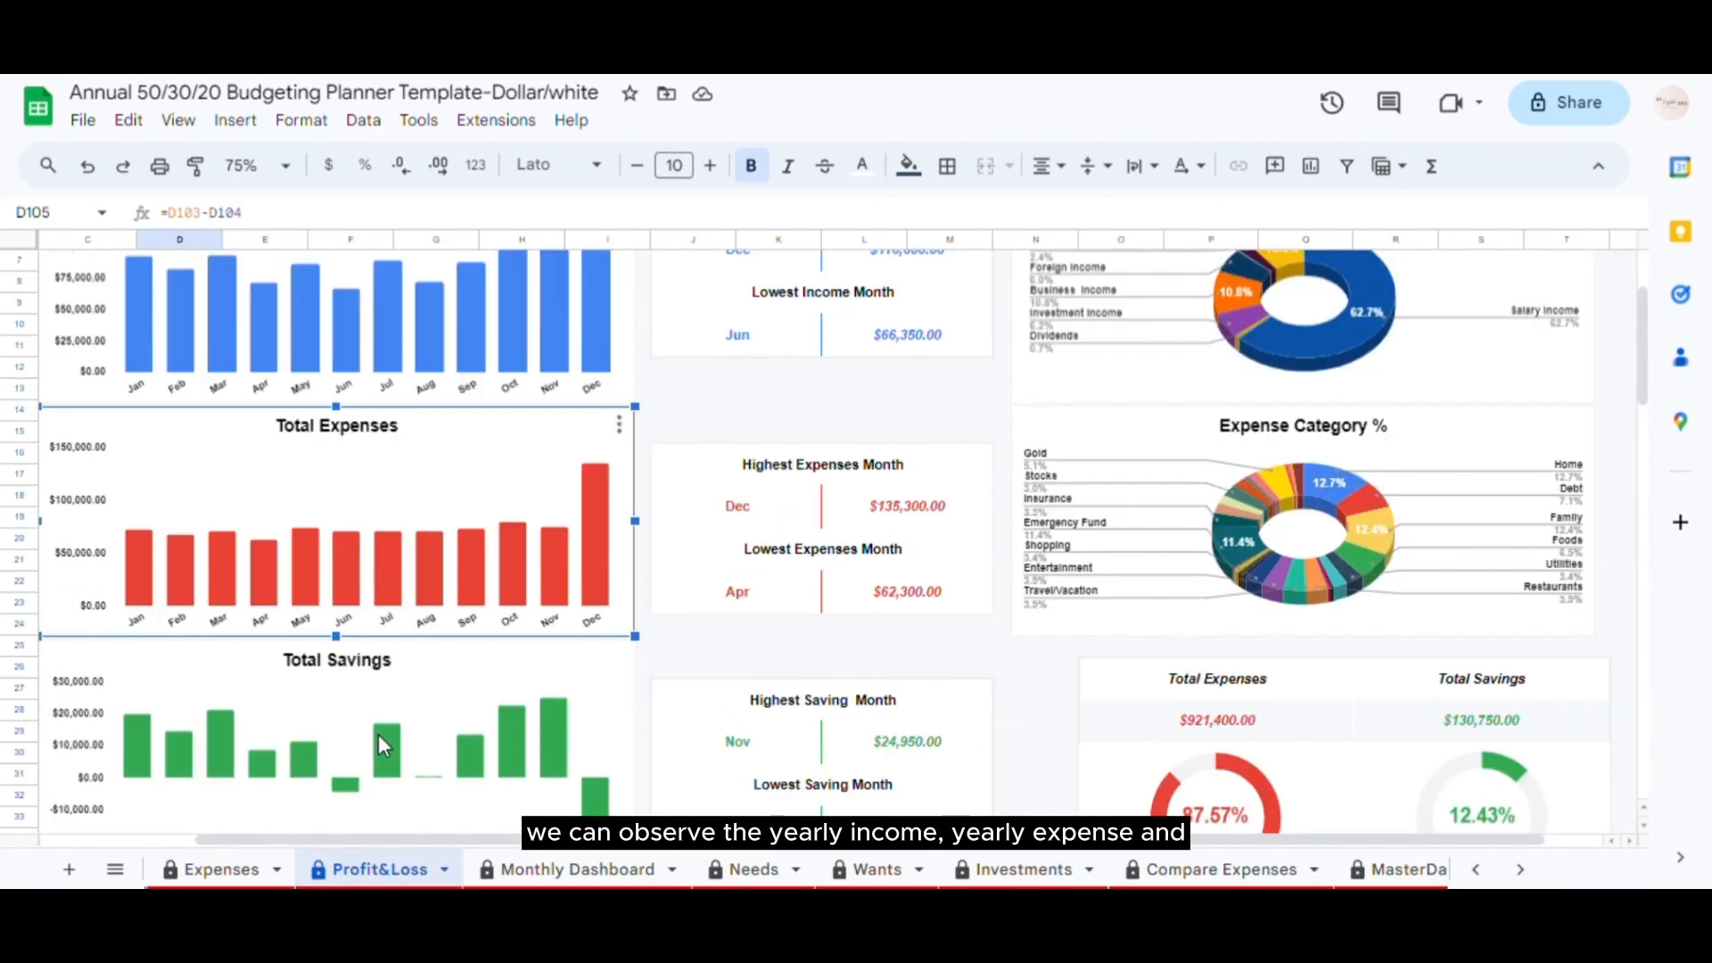
pyautogui.click(378, 736)
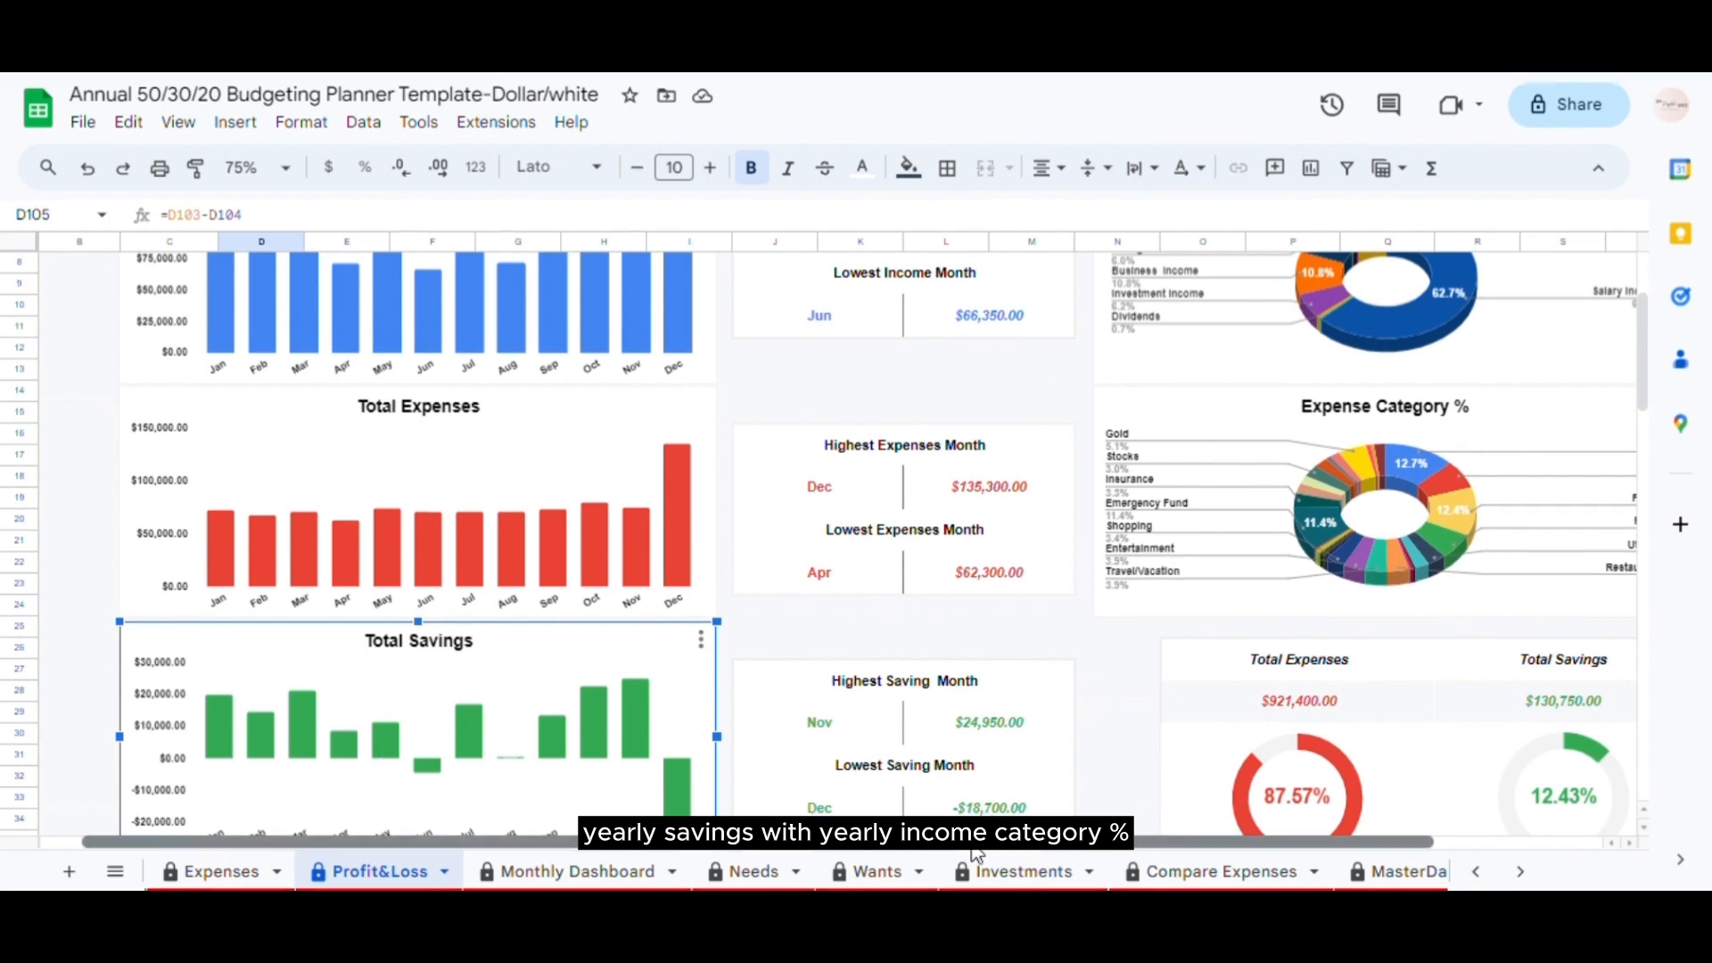
pyautogui.scroll(3, 1175, 392)
pyautogui.click(1175, 393)
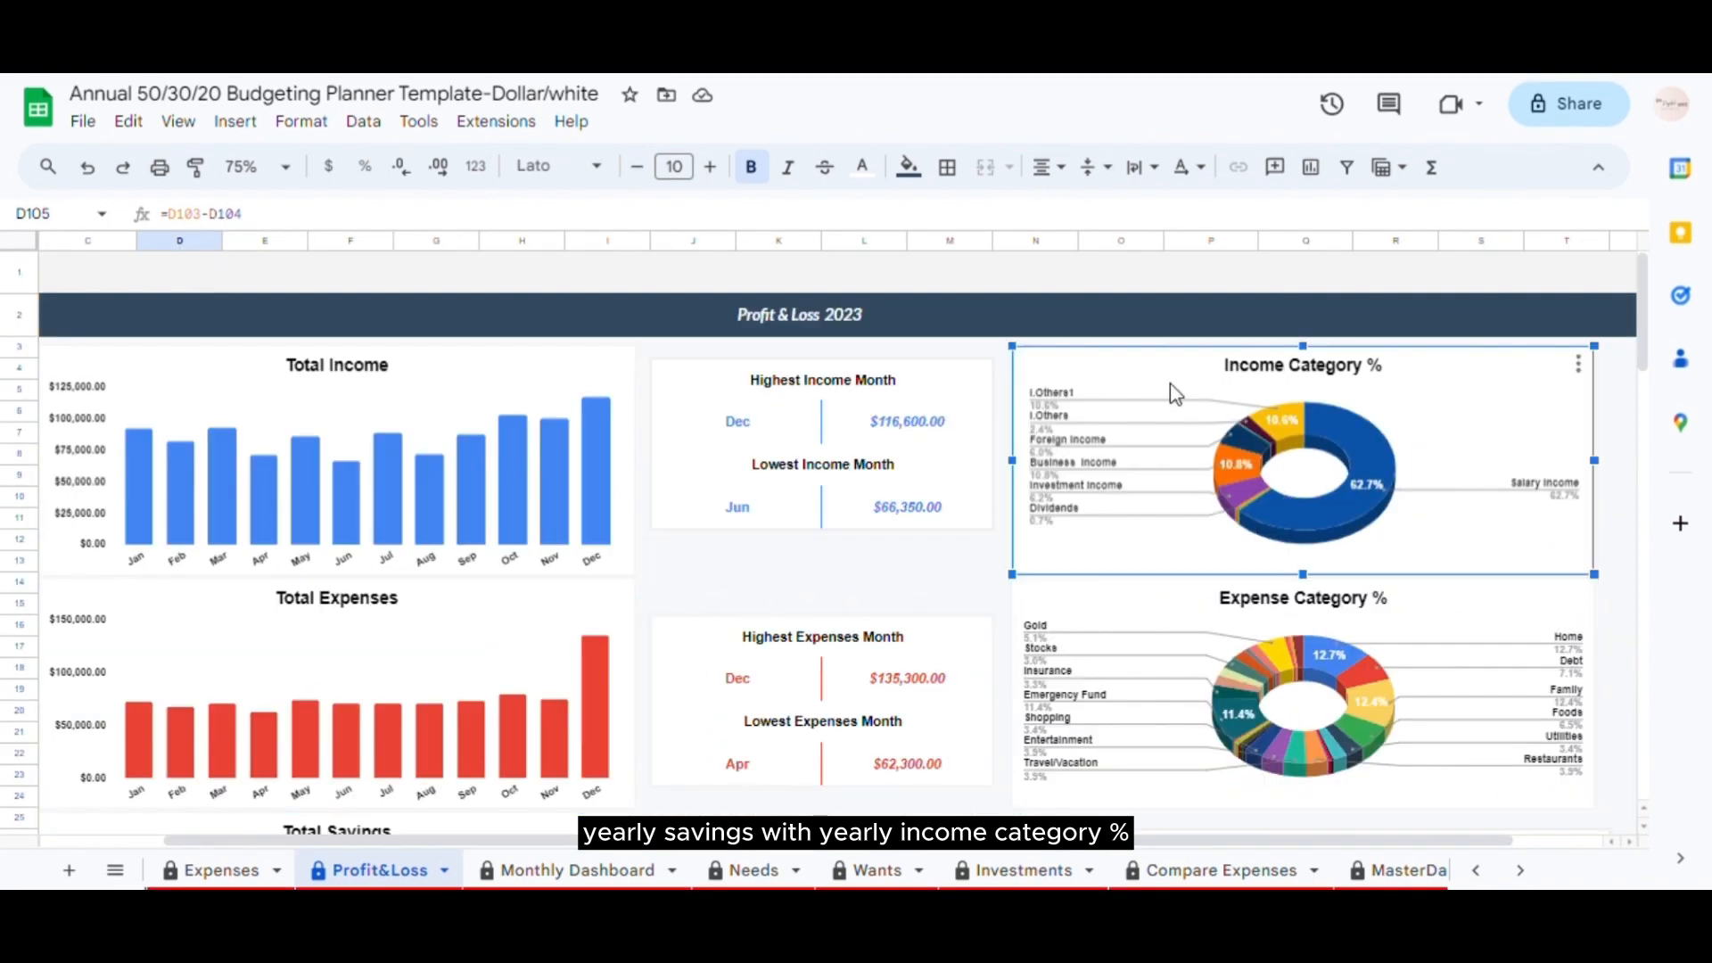
pyautogui.scroll(-3, 1175, 393)
pyautogui.click(1200, 477)
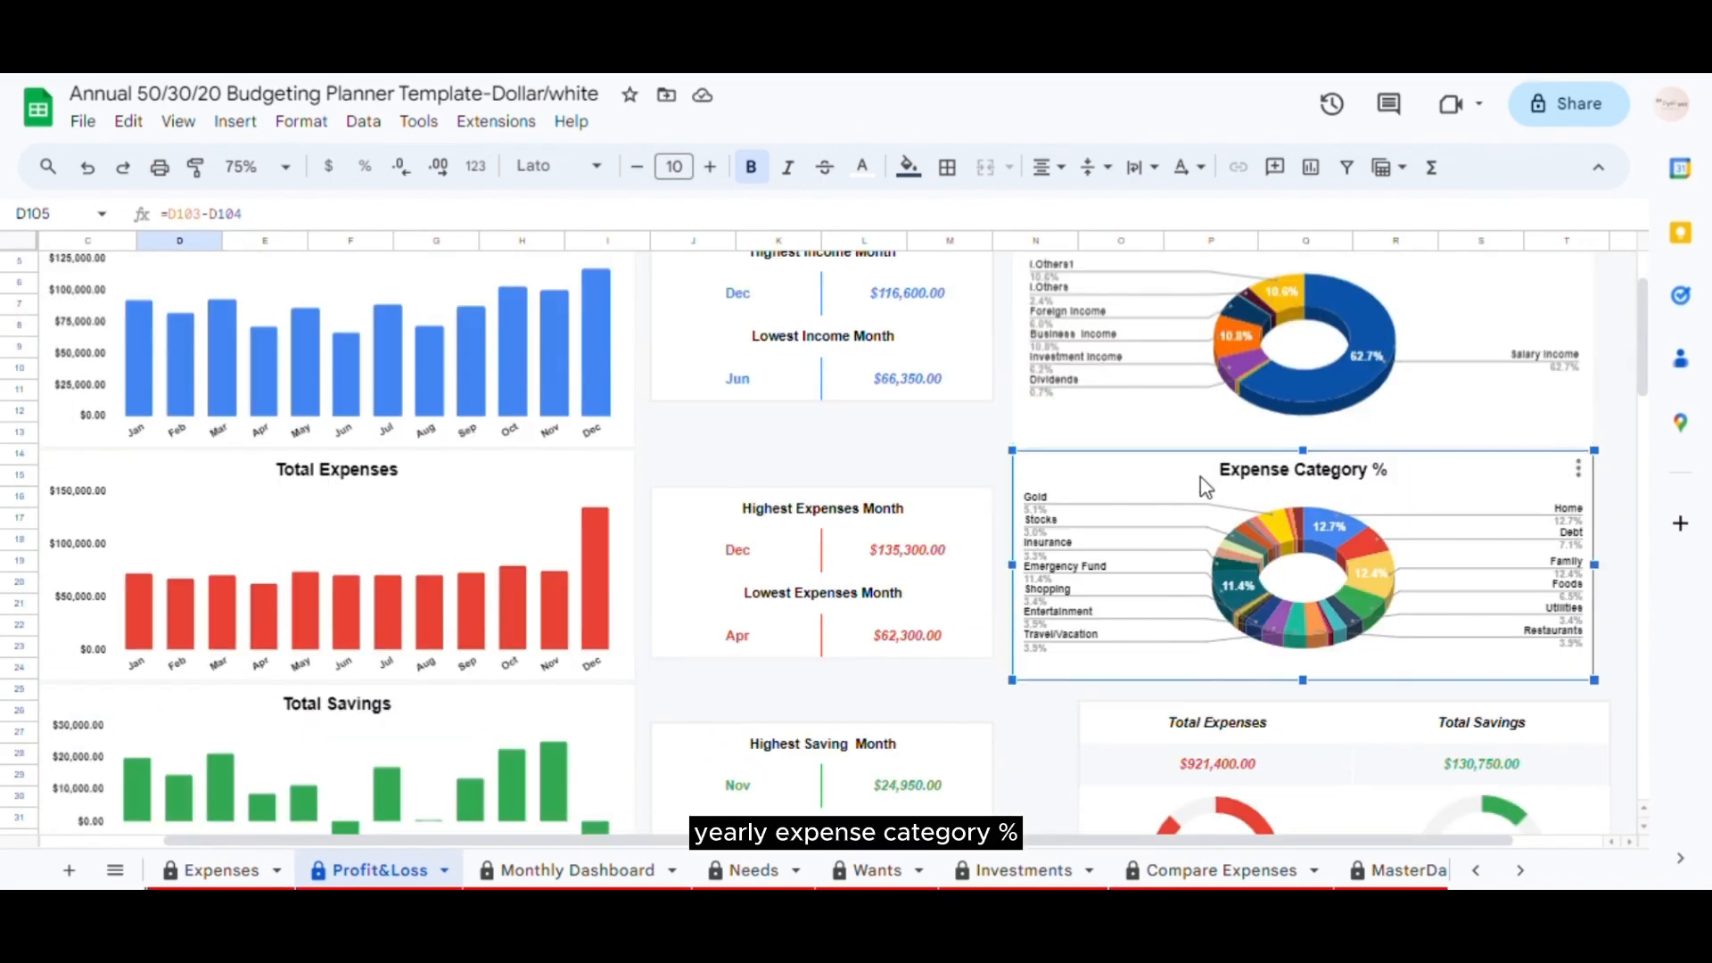
# - Review the highest and lowest month cards for income, expenses and savings on Profit&Loss, plus the Total Savings gauge
pyautogui.scroll(3, 1199, 476)
pyautogui.moveTo(677, 367); pyautogui.dragTo(977, 635)
pyautogui.scroll(-3, 924, 526)
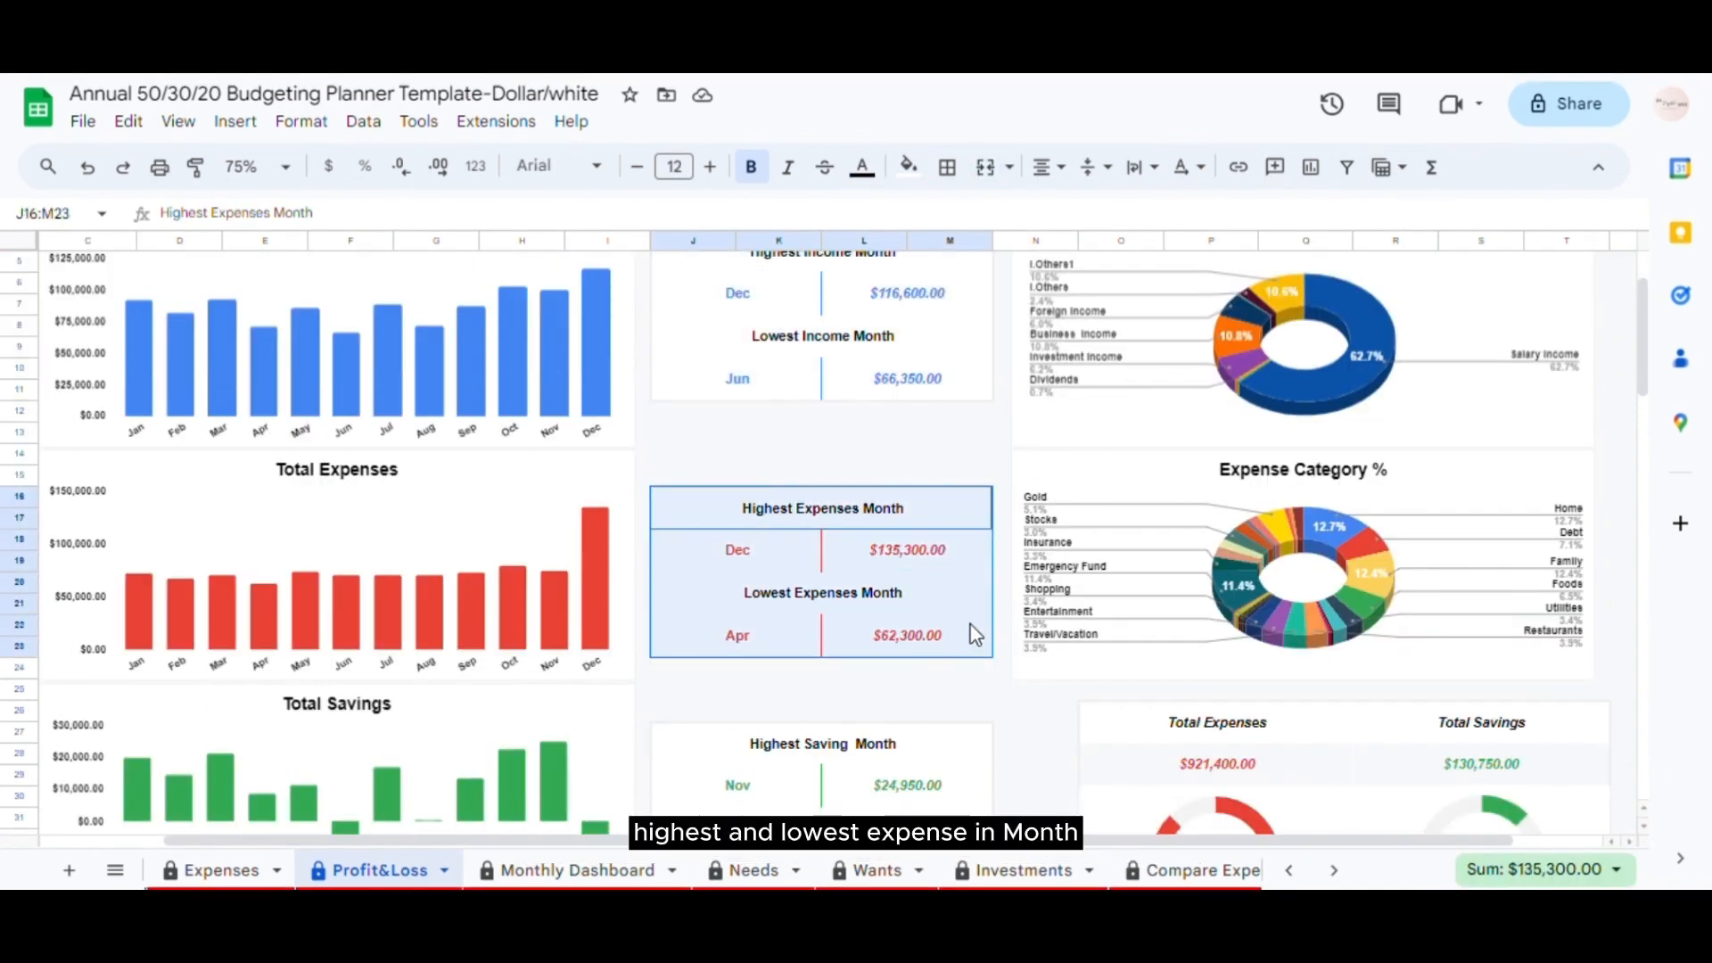
pyautogui.scroll(-6, 783, 550)
pyautogui.moveTo(720, 472); pyautogui.dragTo(918, 601)
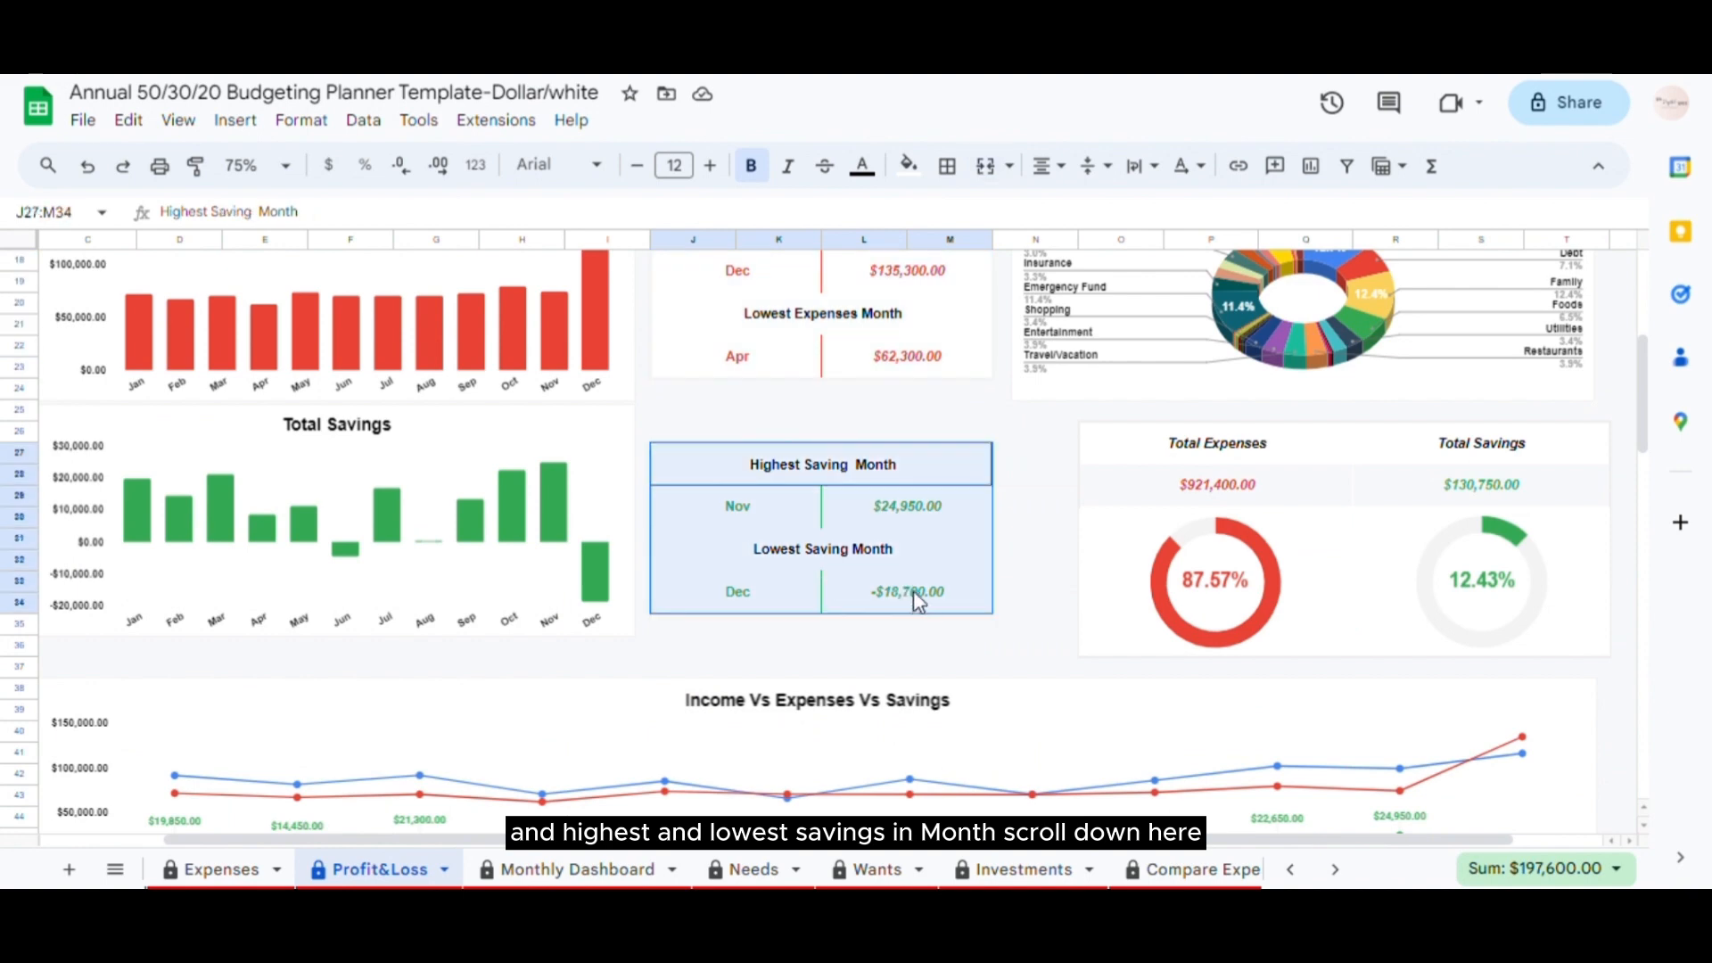
pyautogui.click(1515, 488)
# - View the Profit&Loss income share gauge for Salary Income, Interest Income, Dividends and Investment Income in turn
pyautogui.scroll(-10, 879, 650)
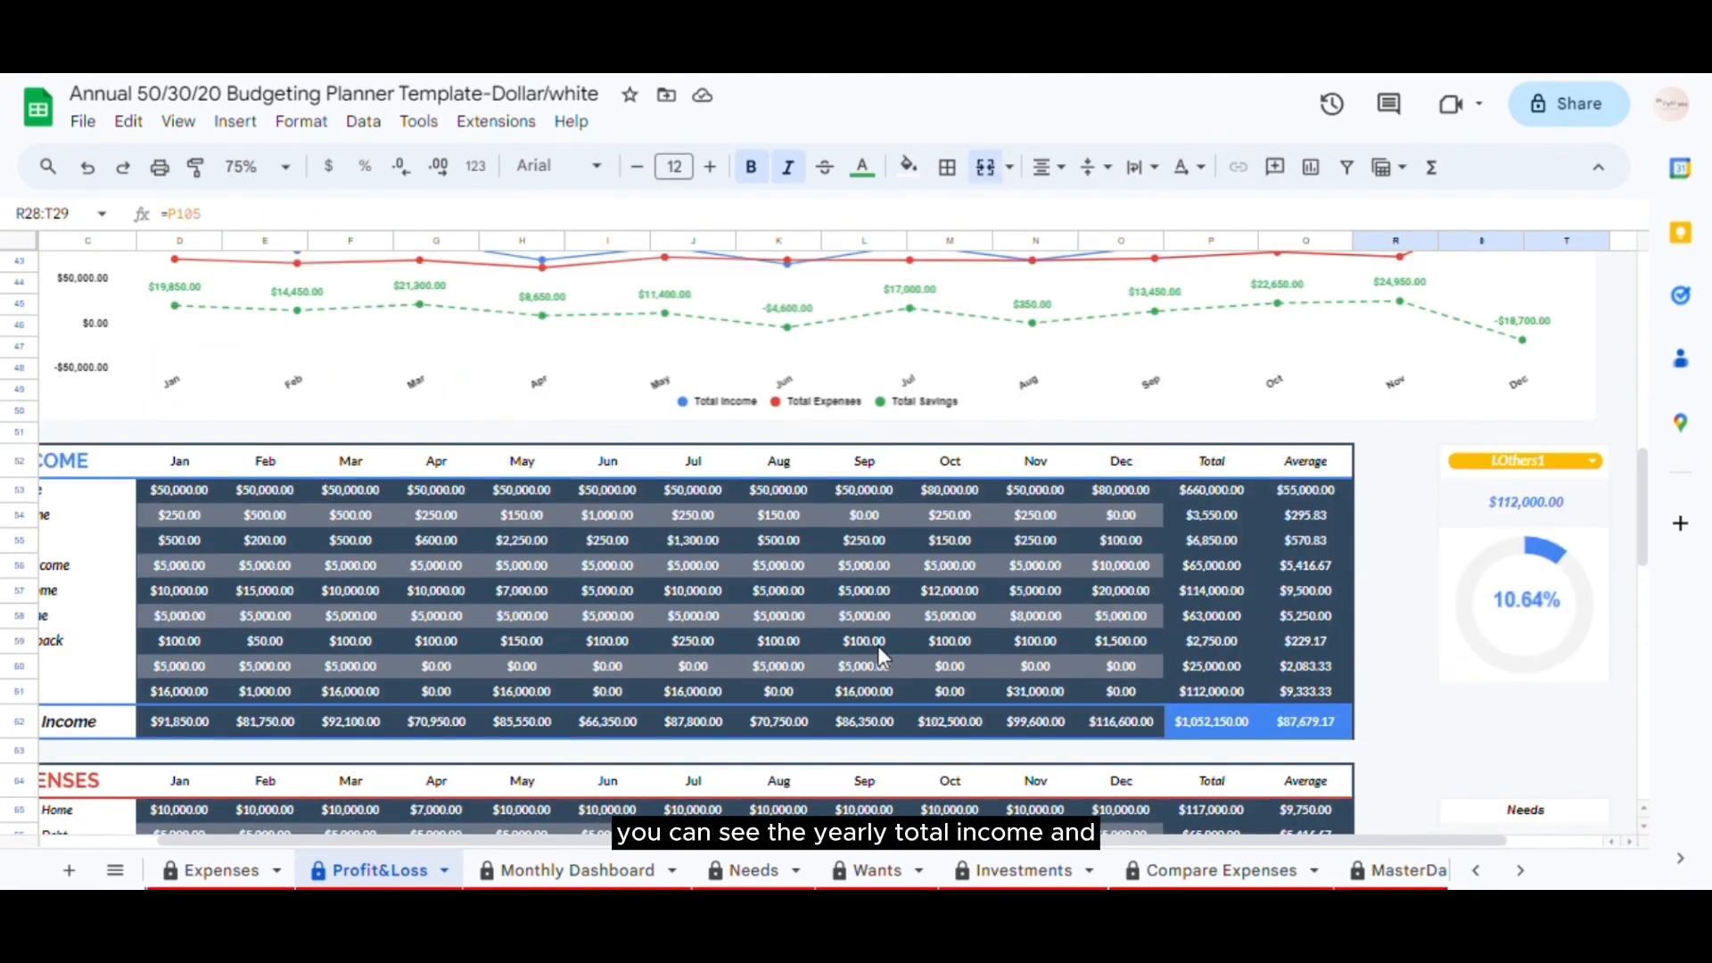
pyautogui.hscroll(-1, 877, 645)
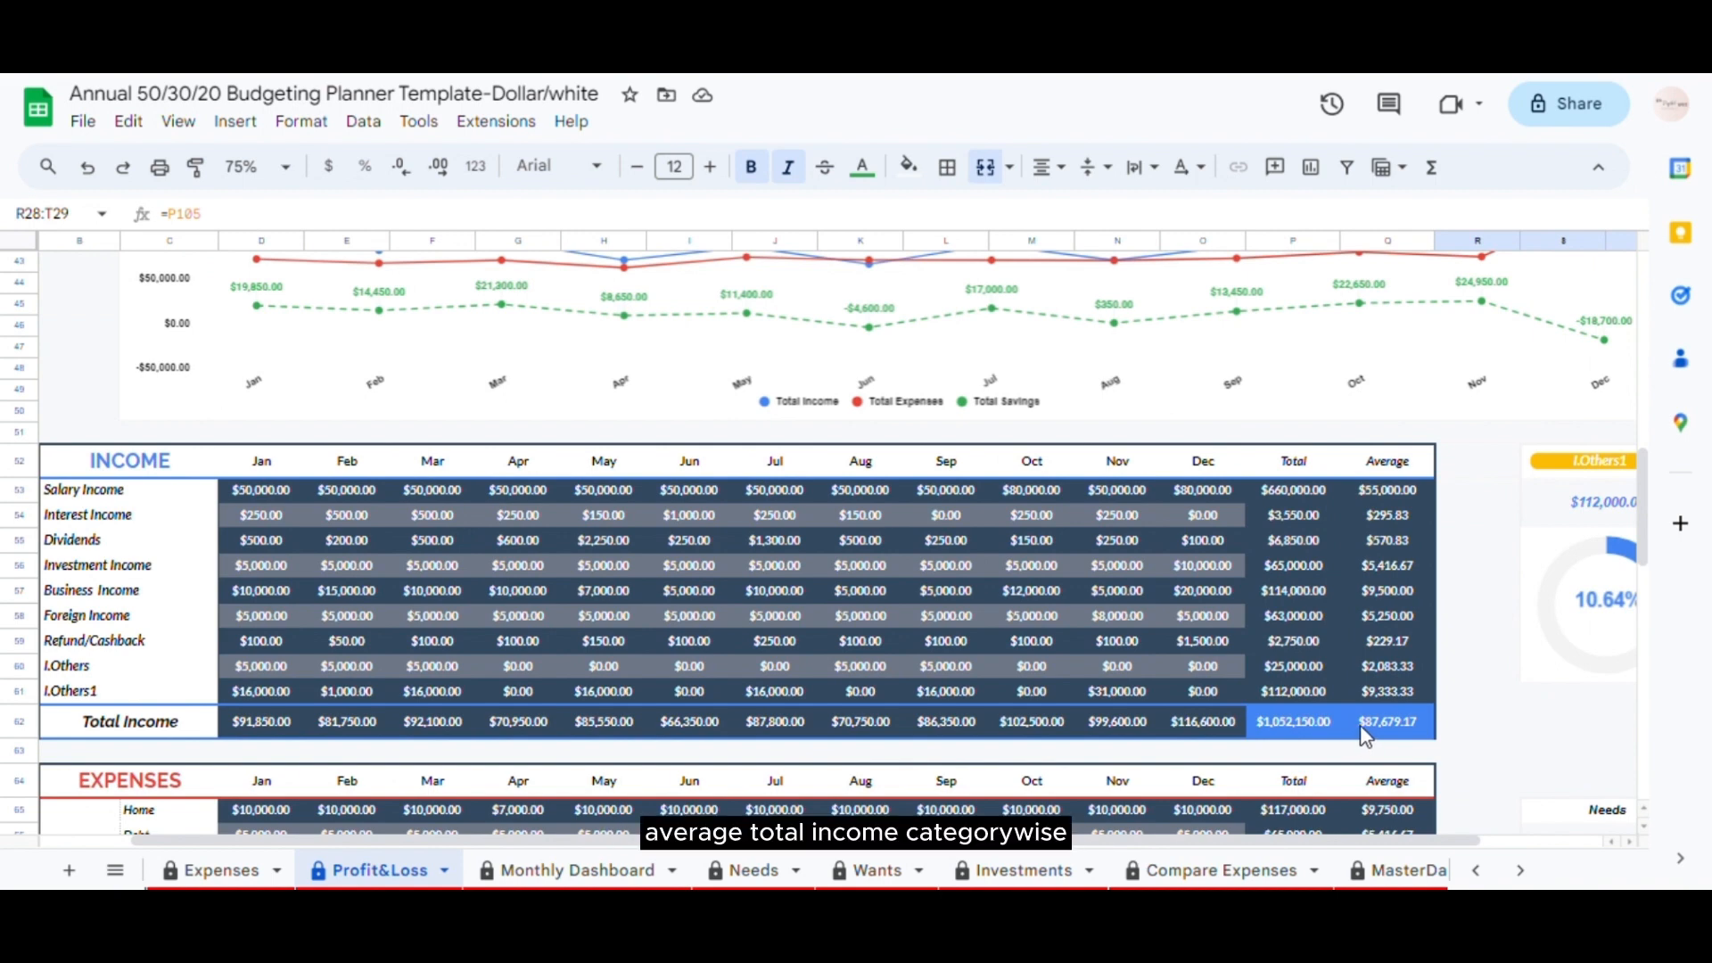
pyautogui.click(1596, 461)
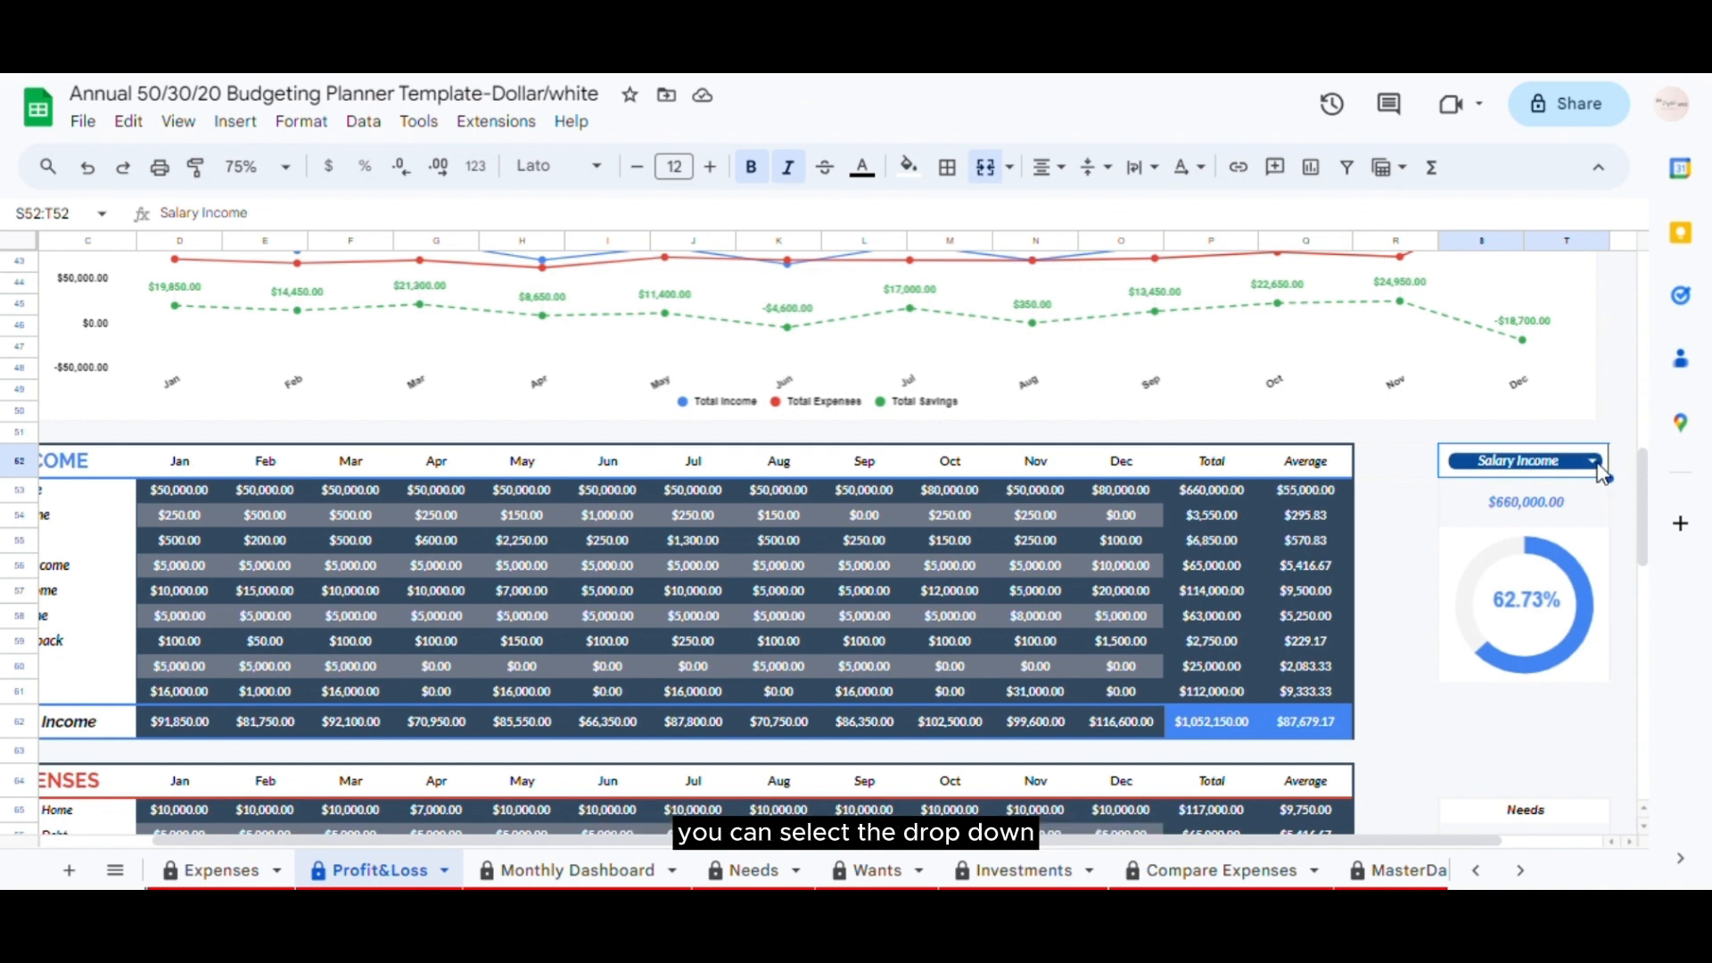
pyautogui.click(1596, 462)
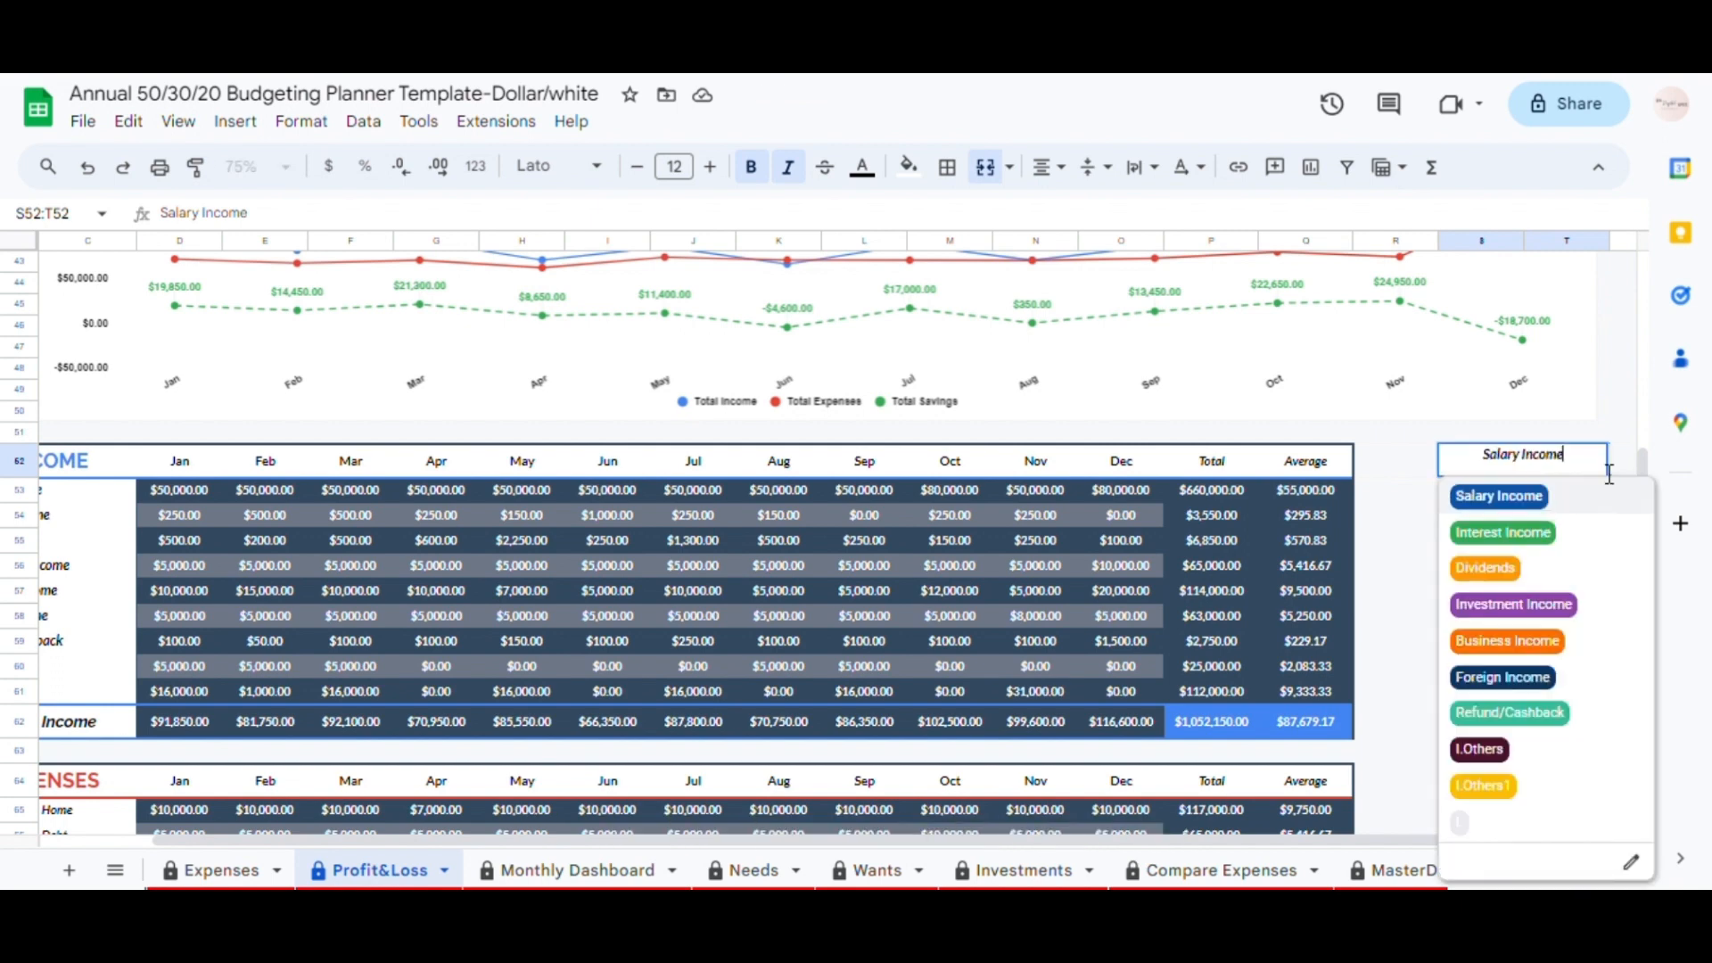
pyautogui.click(1535, 538)
pyautogui.click(1592, 460)
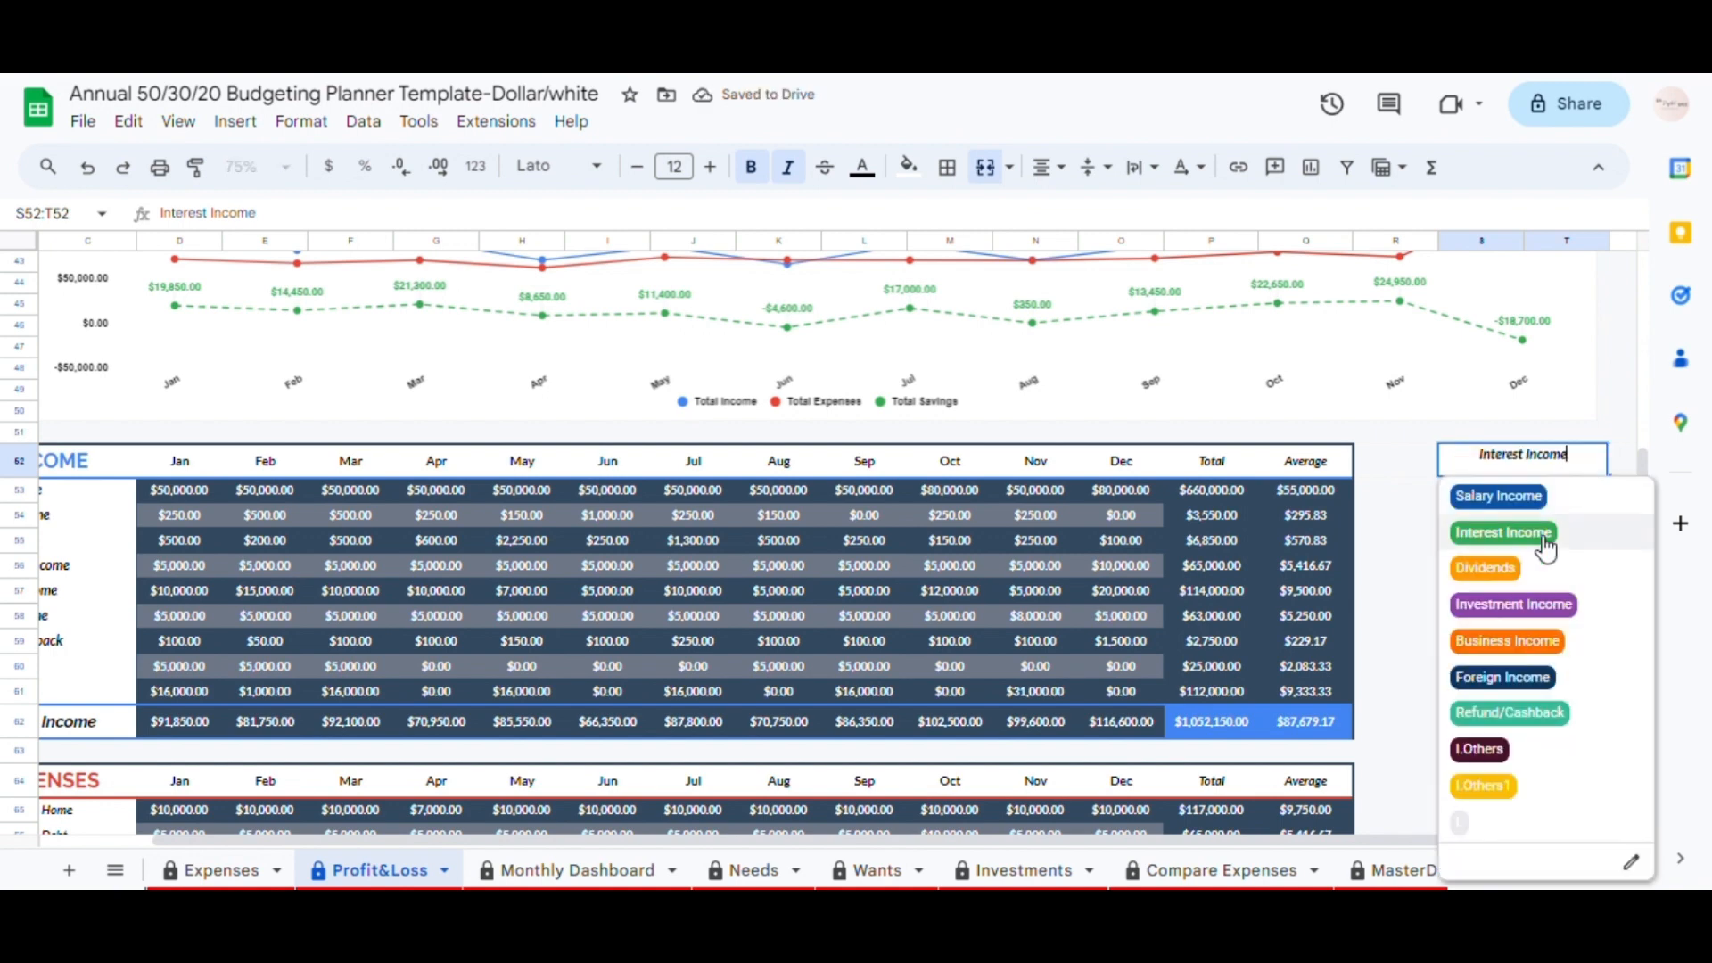
pyautogui.click(1516, 565)
pyautogui.click(1592, 461)
pyautogui.click(1524, 604)
# - View the income share gauge for Business Income, Foreign Income, Refund/Cashback and I.Others, ending with I.Others1 selected
pyautogui.click(1593, 461)
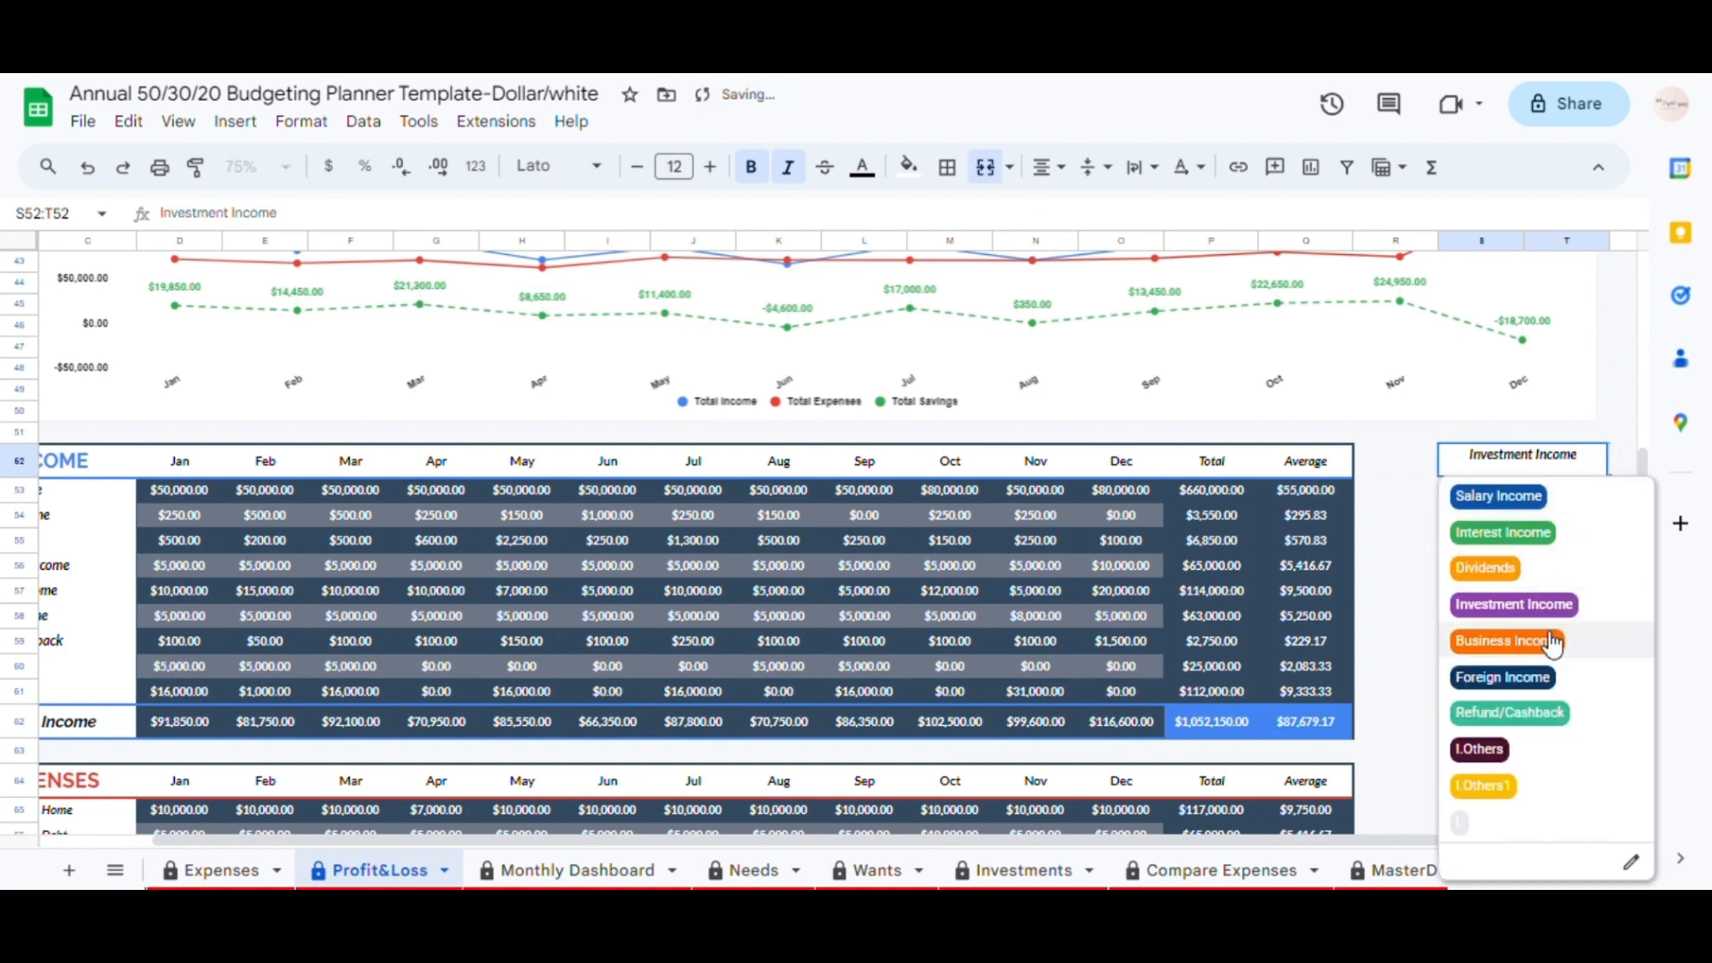
pyautogui.click(1507, 640)
pyautogui.click(1593, 461)
pyautogui.click(1503, 676)
pyautogui.click(1592, 461)
pyautogui.click(1509, 712)
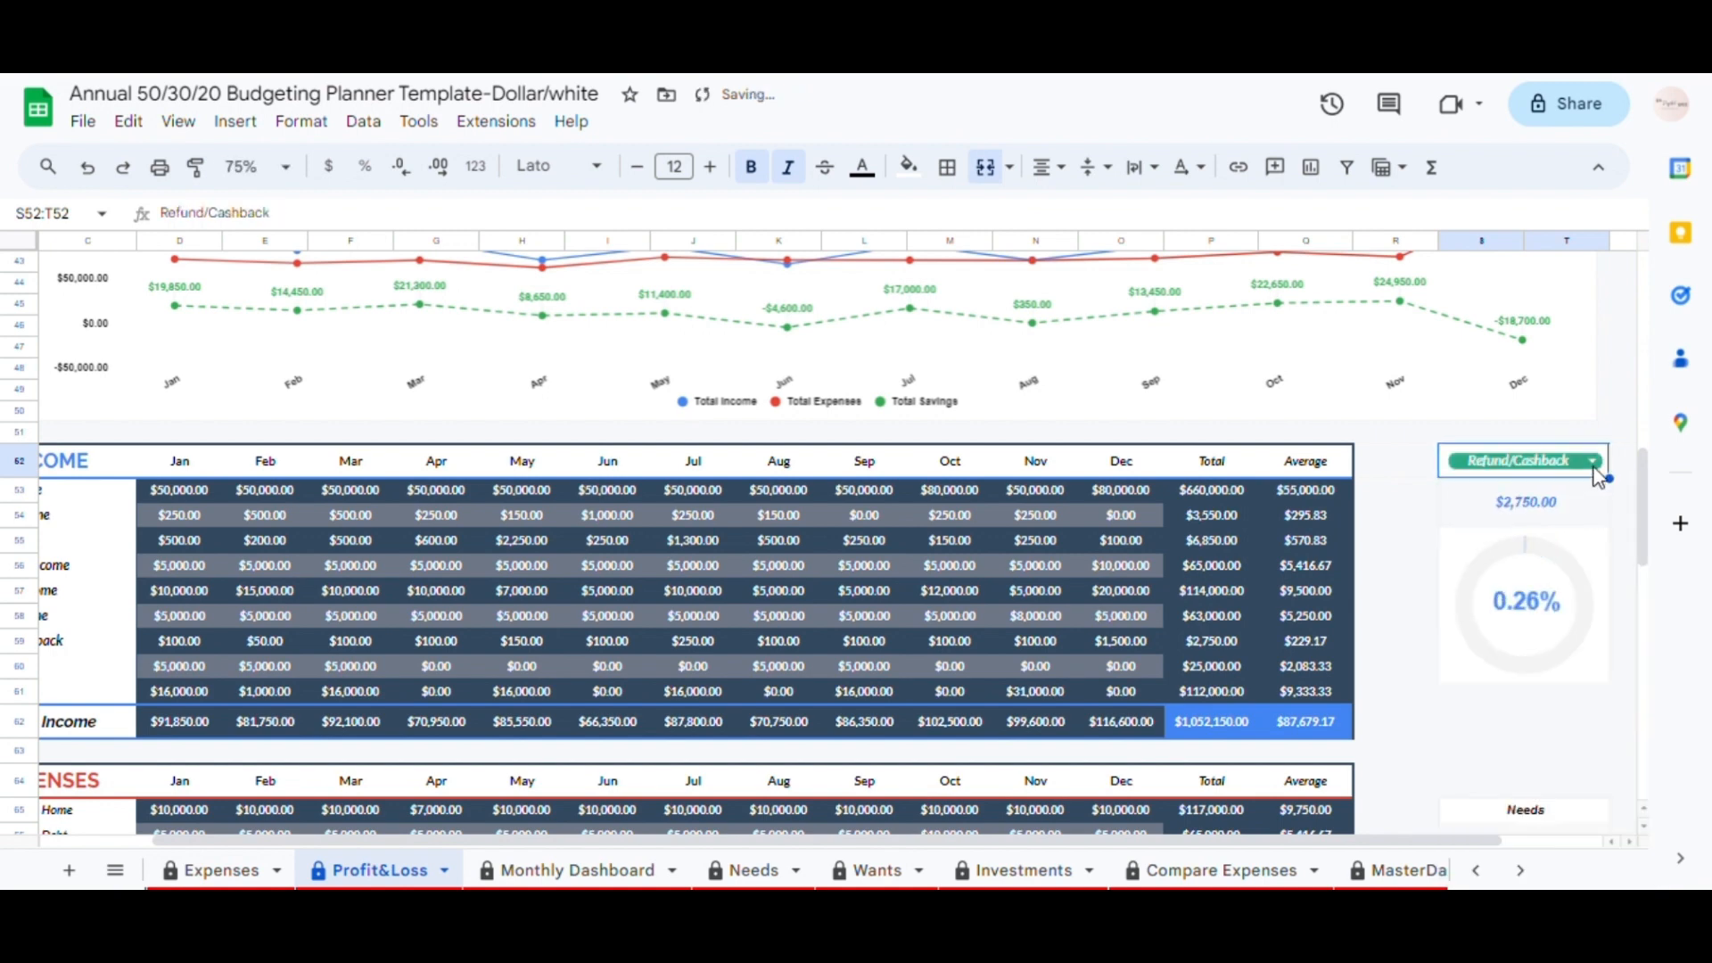
pyautogui.click(1593, 461)
pyautogui.click(1516, 749)
pyautogui.click(1592, 461)
pyautogui.click(1535, 799)
# - Review the Profit&Loss expense gauges, the Expenses & Savings Split and the monthly Total Income, Expenses and Savings rows
pyautogui.scroll(-6, 1536, 799)
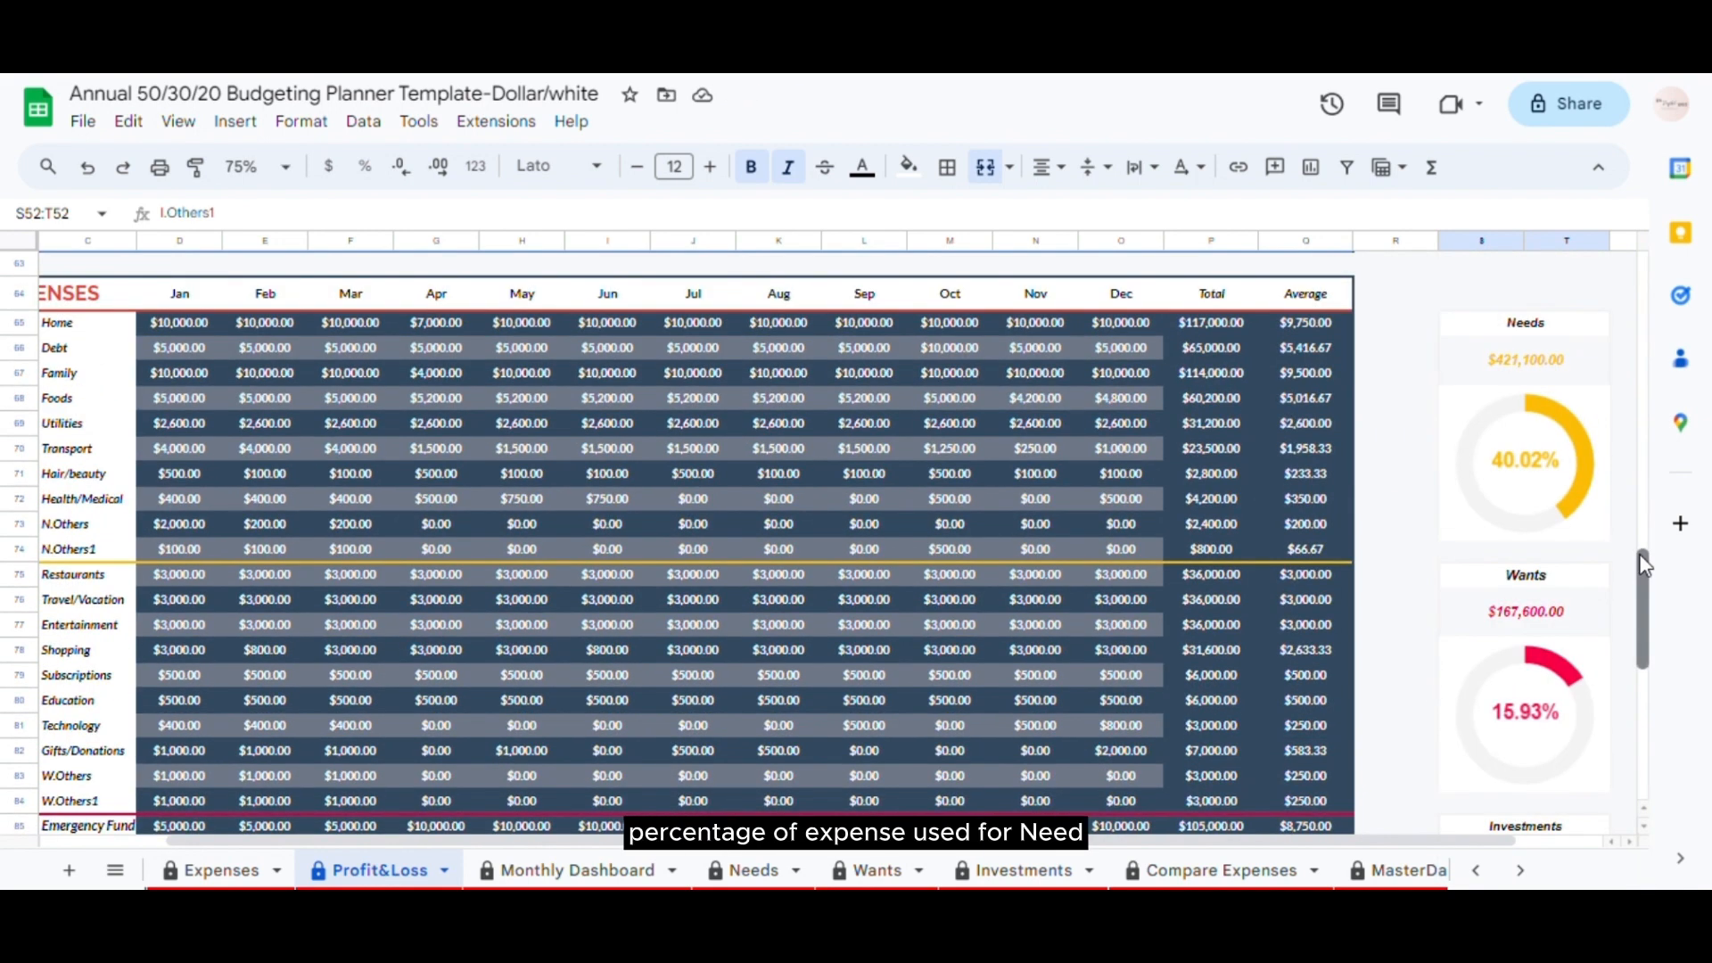
pyautogui.moveTo(1643, 564); pyautogui.dragTo(1653, 674)
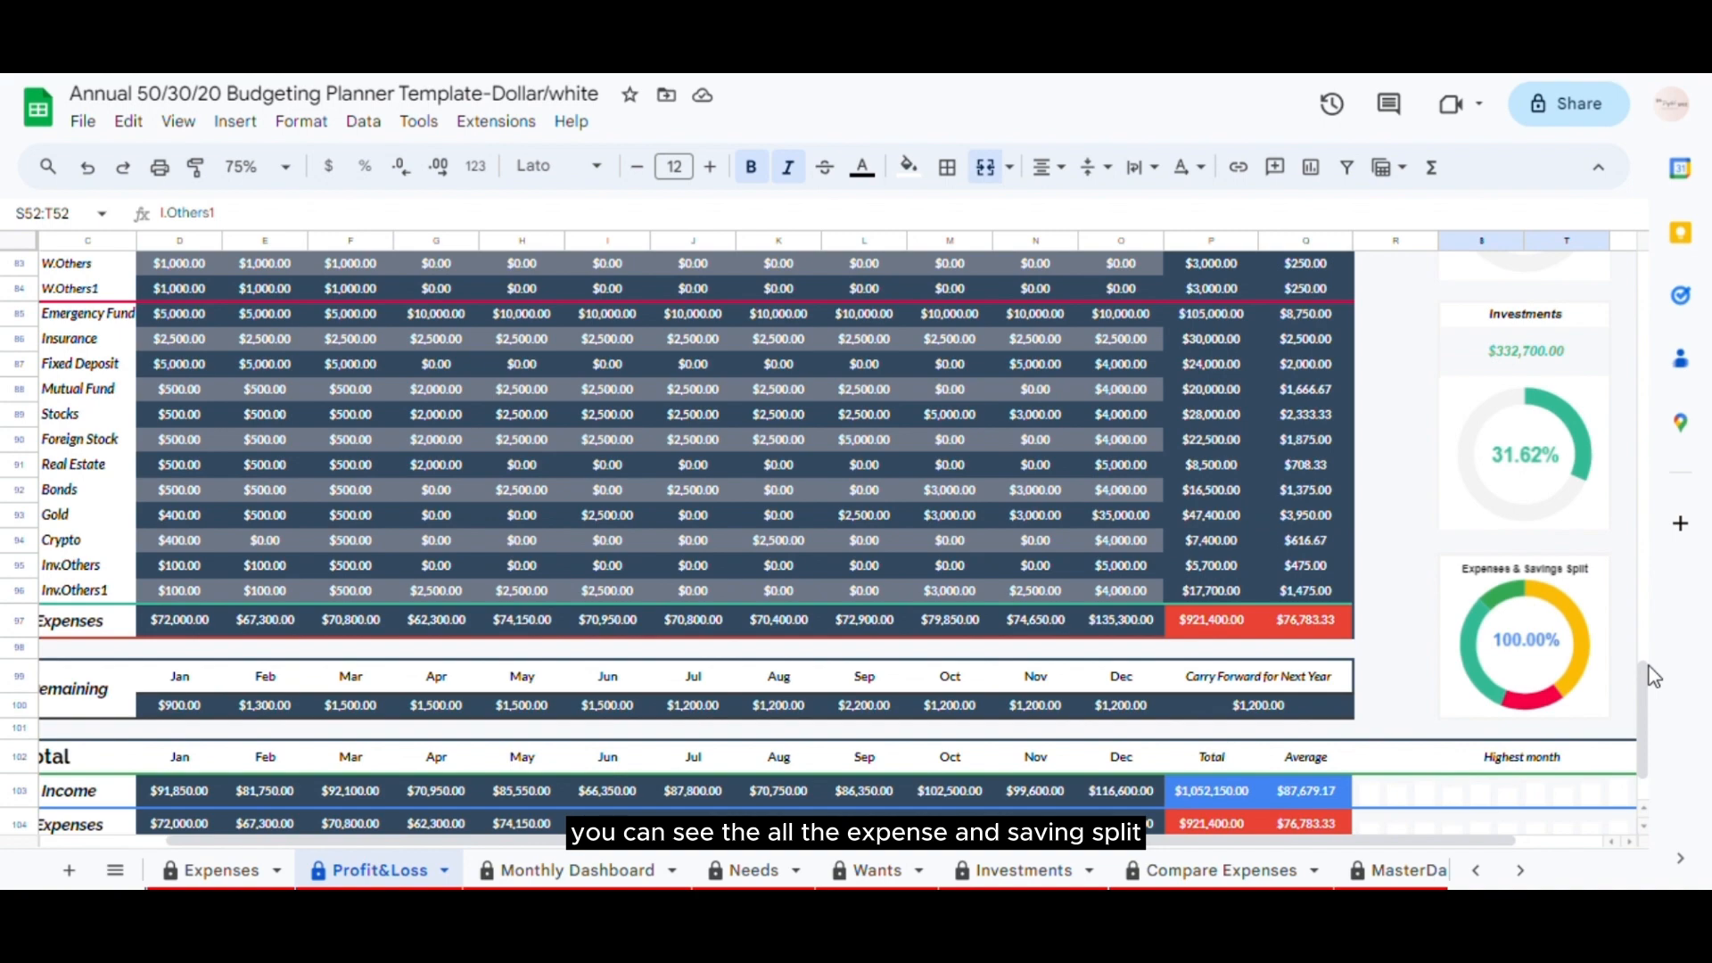
pyautogui.hscroll(-3, 1337, 500)
pyautogui.scroll(-2, 831, 388)
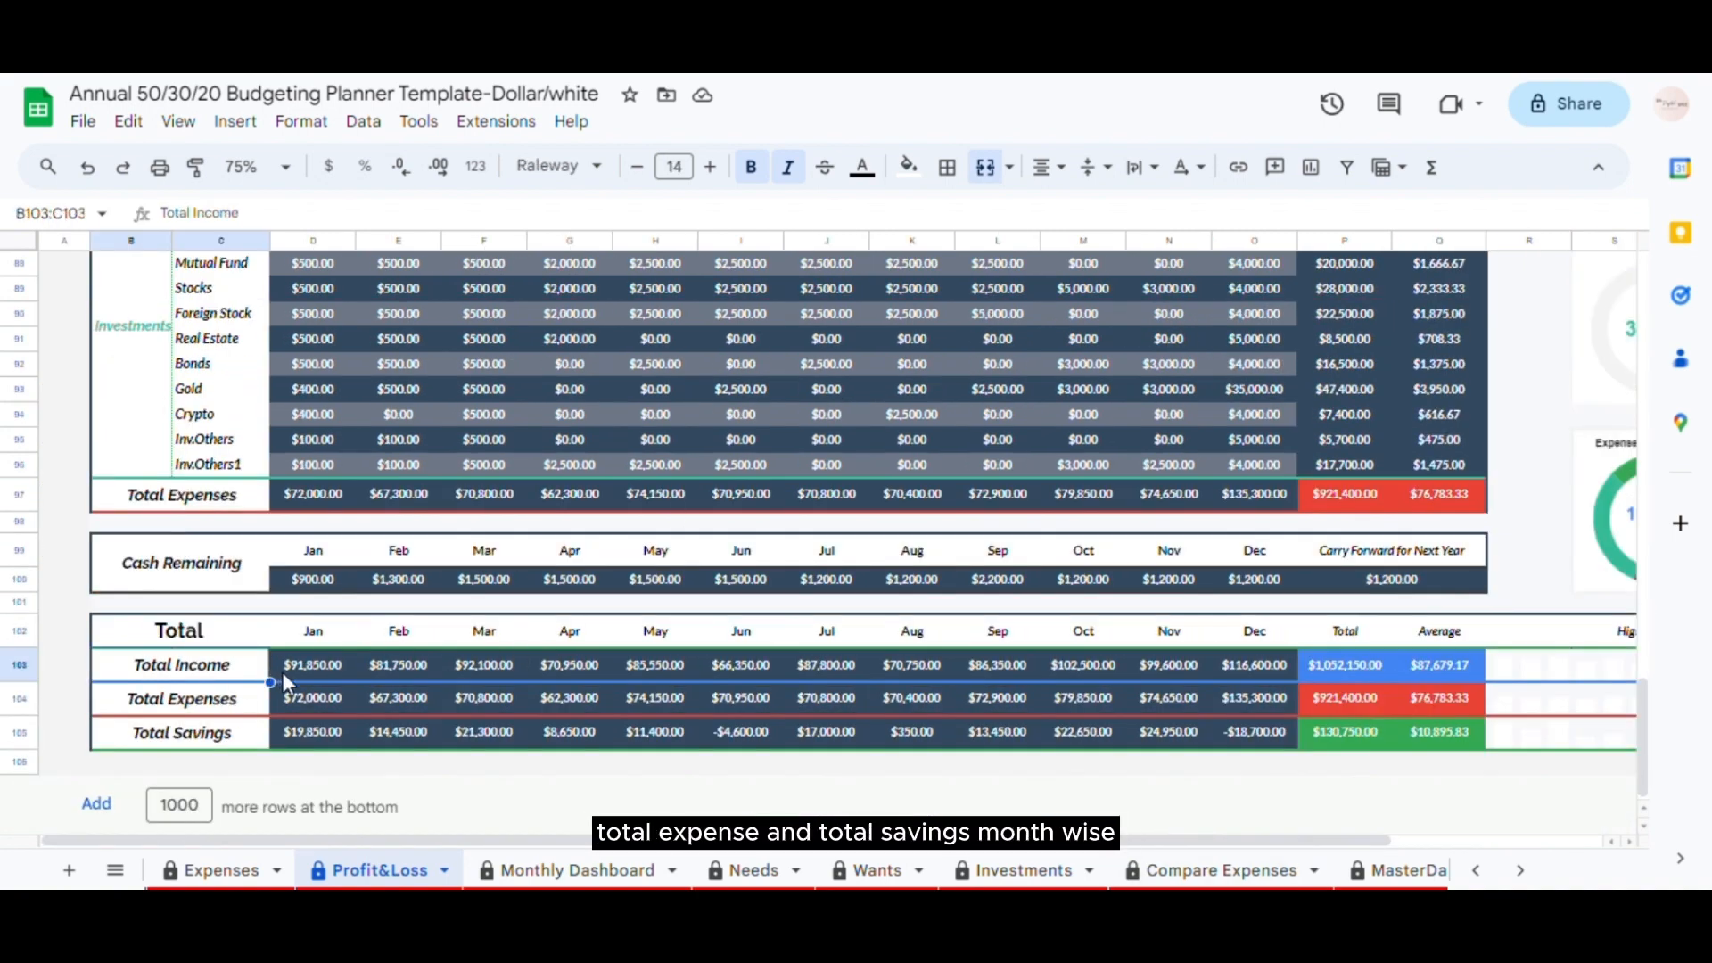
pyautogui.click(296, 698)
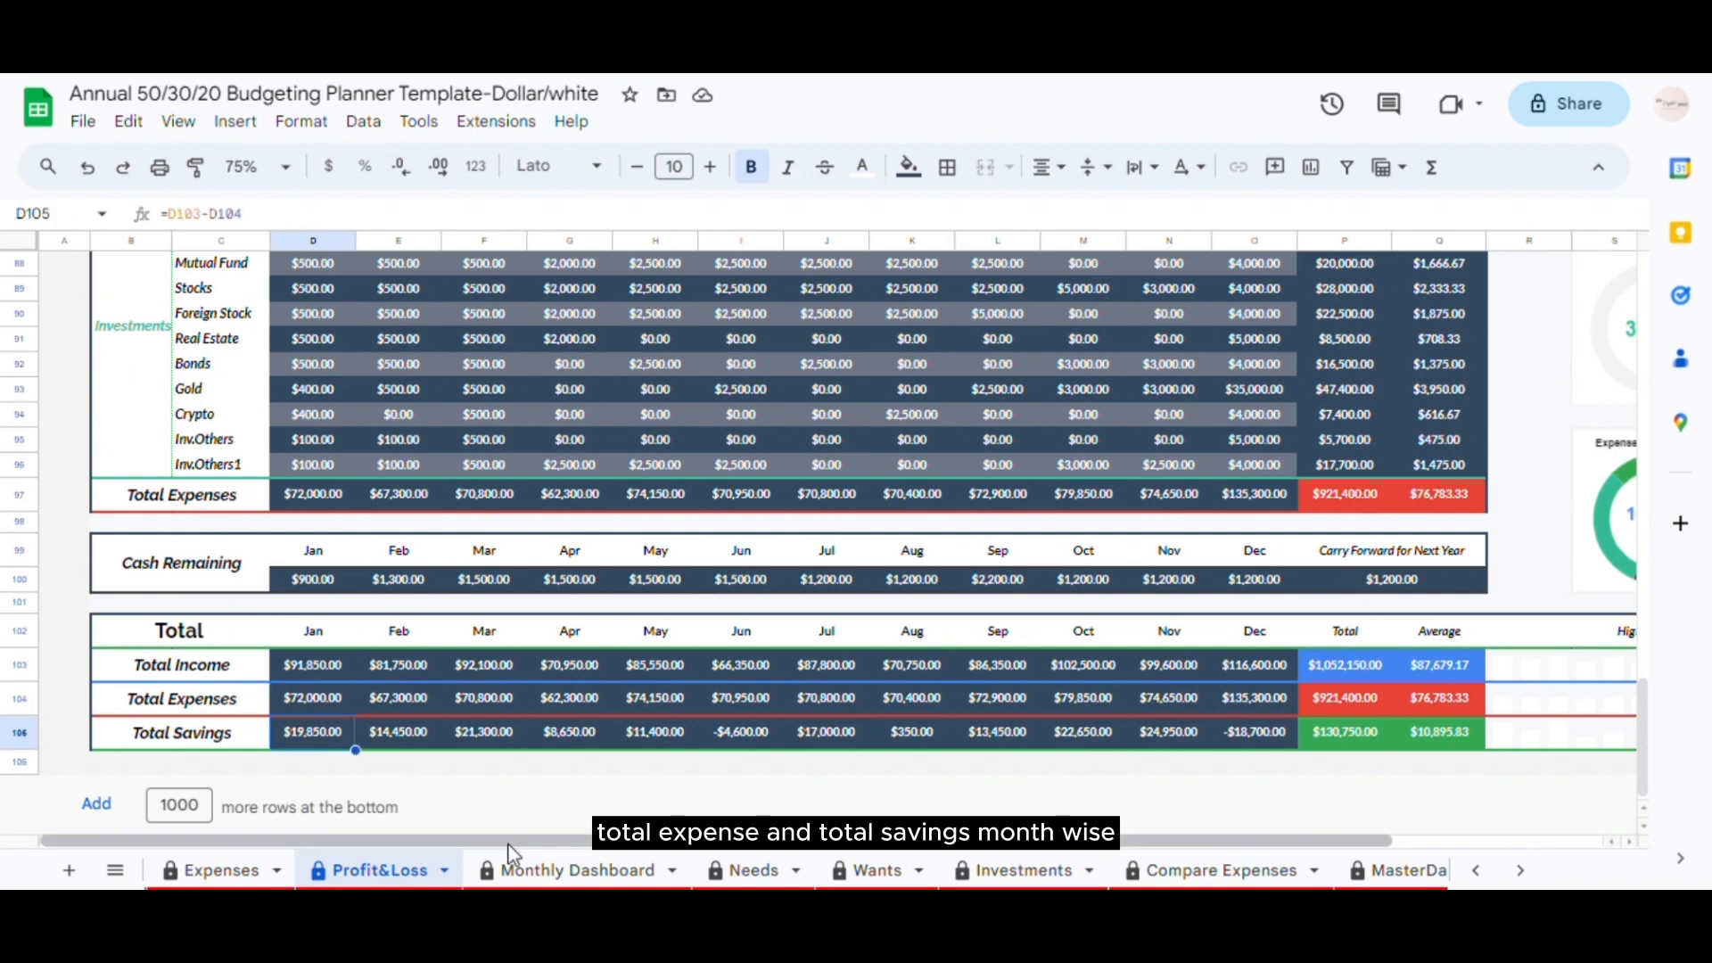
# - Check the Total Income, Total Expenses and Total Savings figures for Jan on the Monthly Dashboard sheet
pyautogui.click(553, 870)
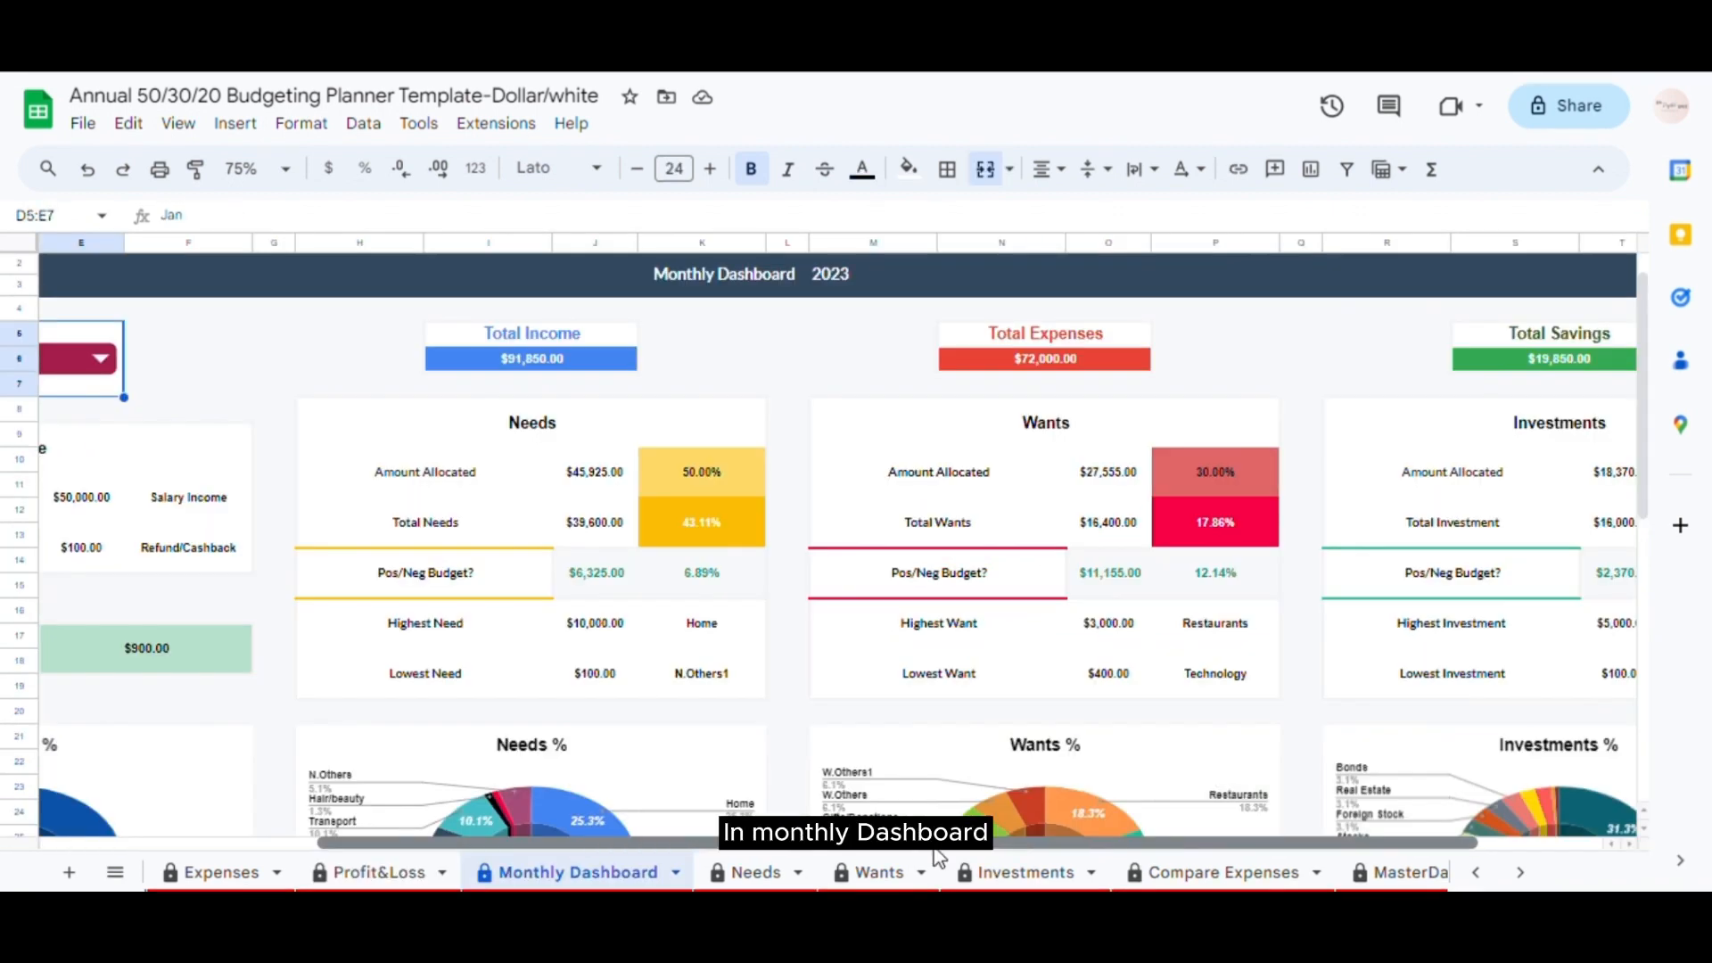
pyautogui.click(506, 359)
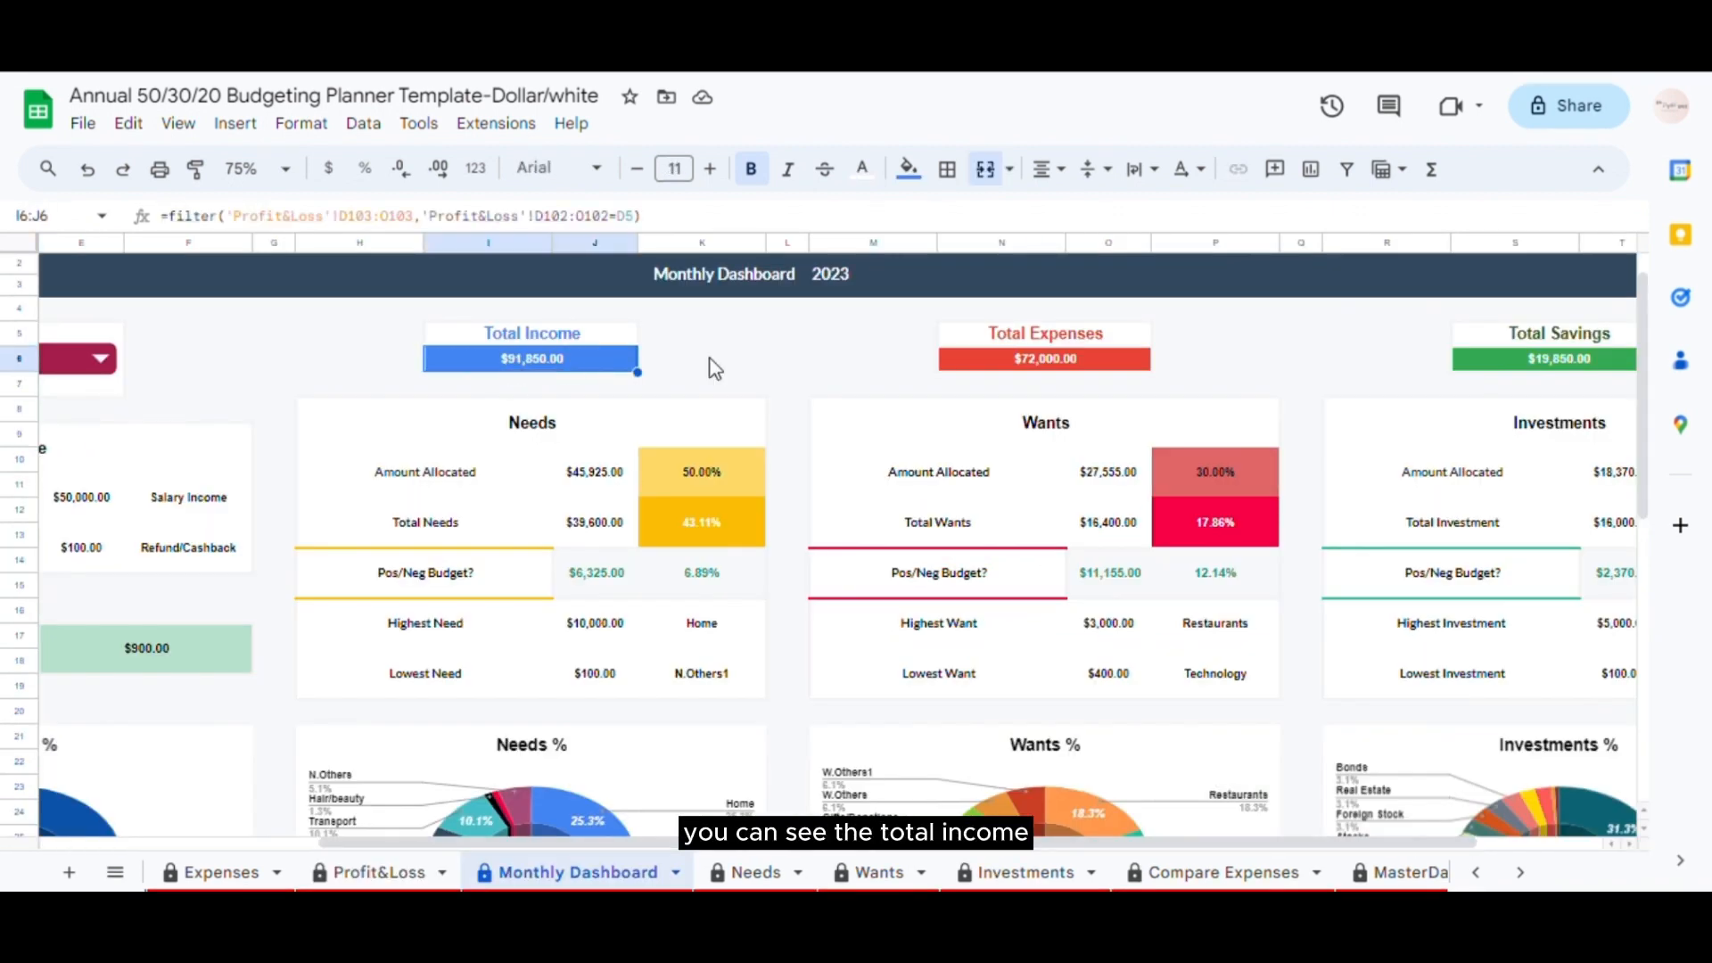
pyautogui.click(991, 361)
pyautogui.click(1556, 360)
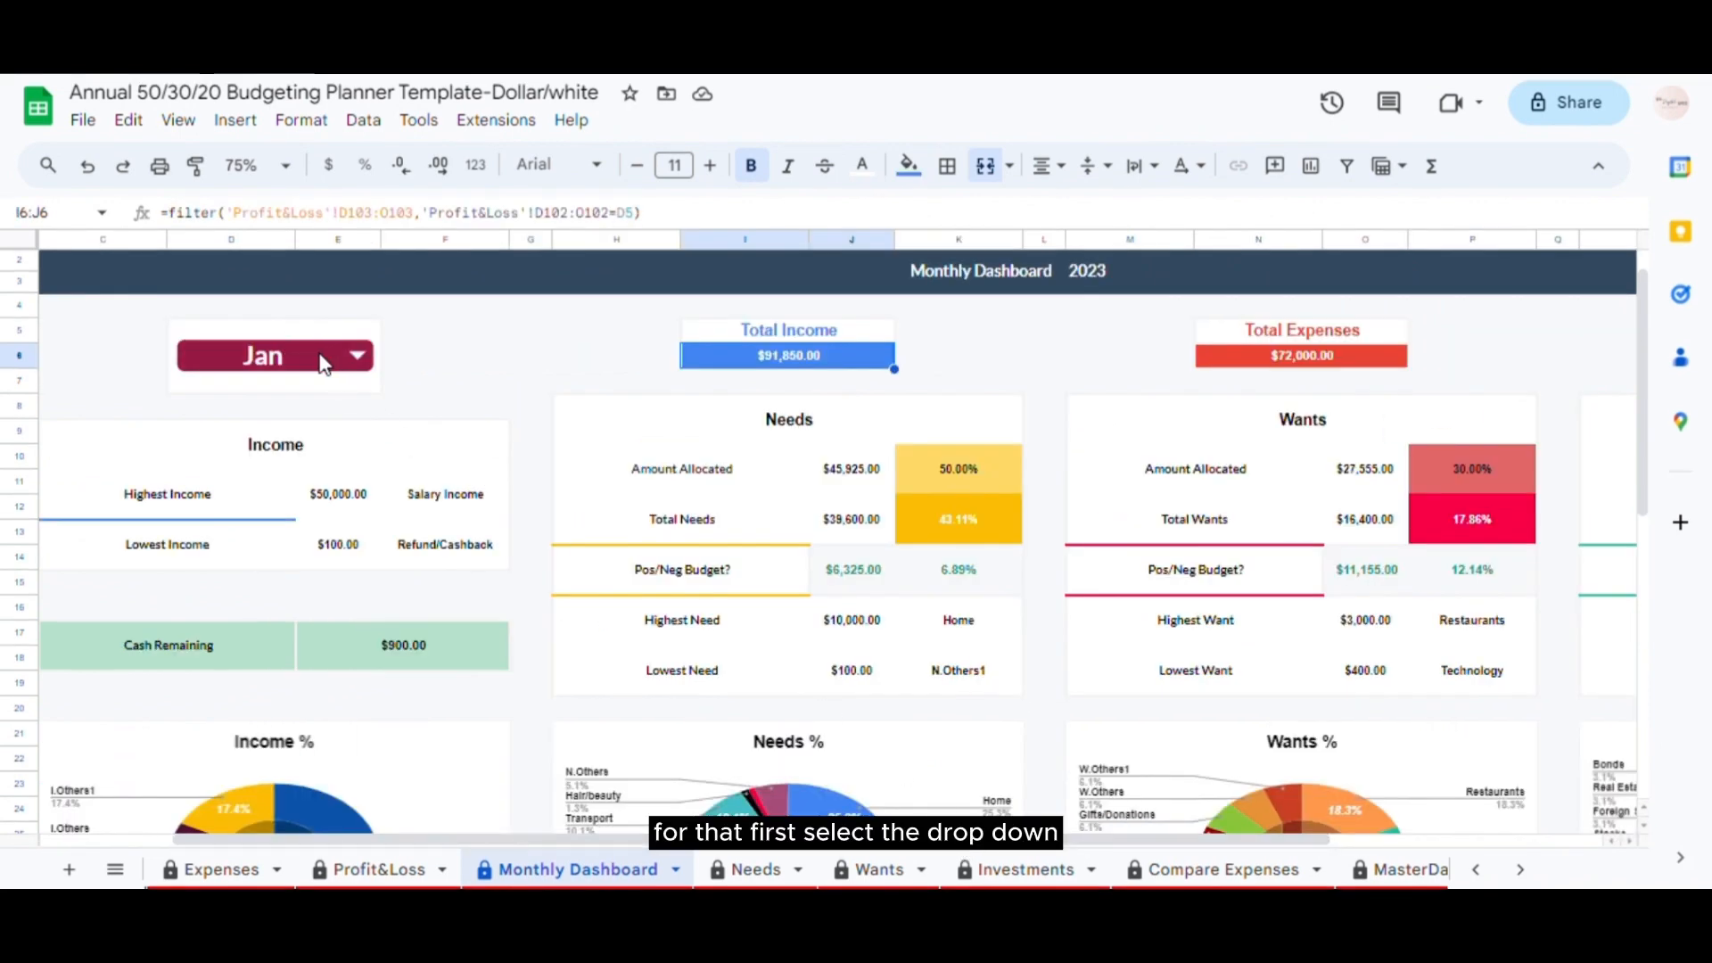
# - Switch the Monthly Dashboard to Sep and check its Total Income, Total Expenses and Total Savings
pyautogui.click(355, 359)
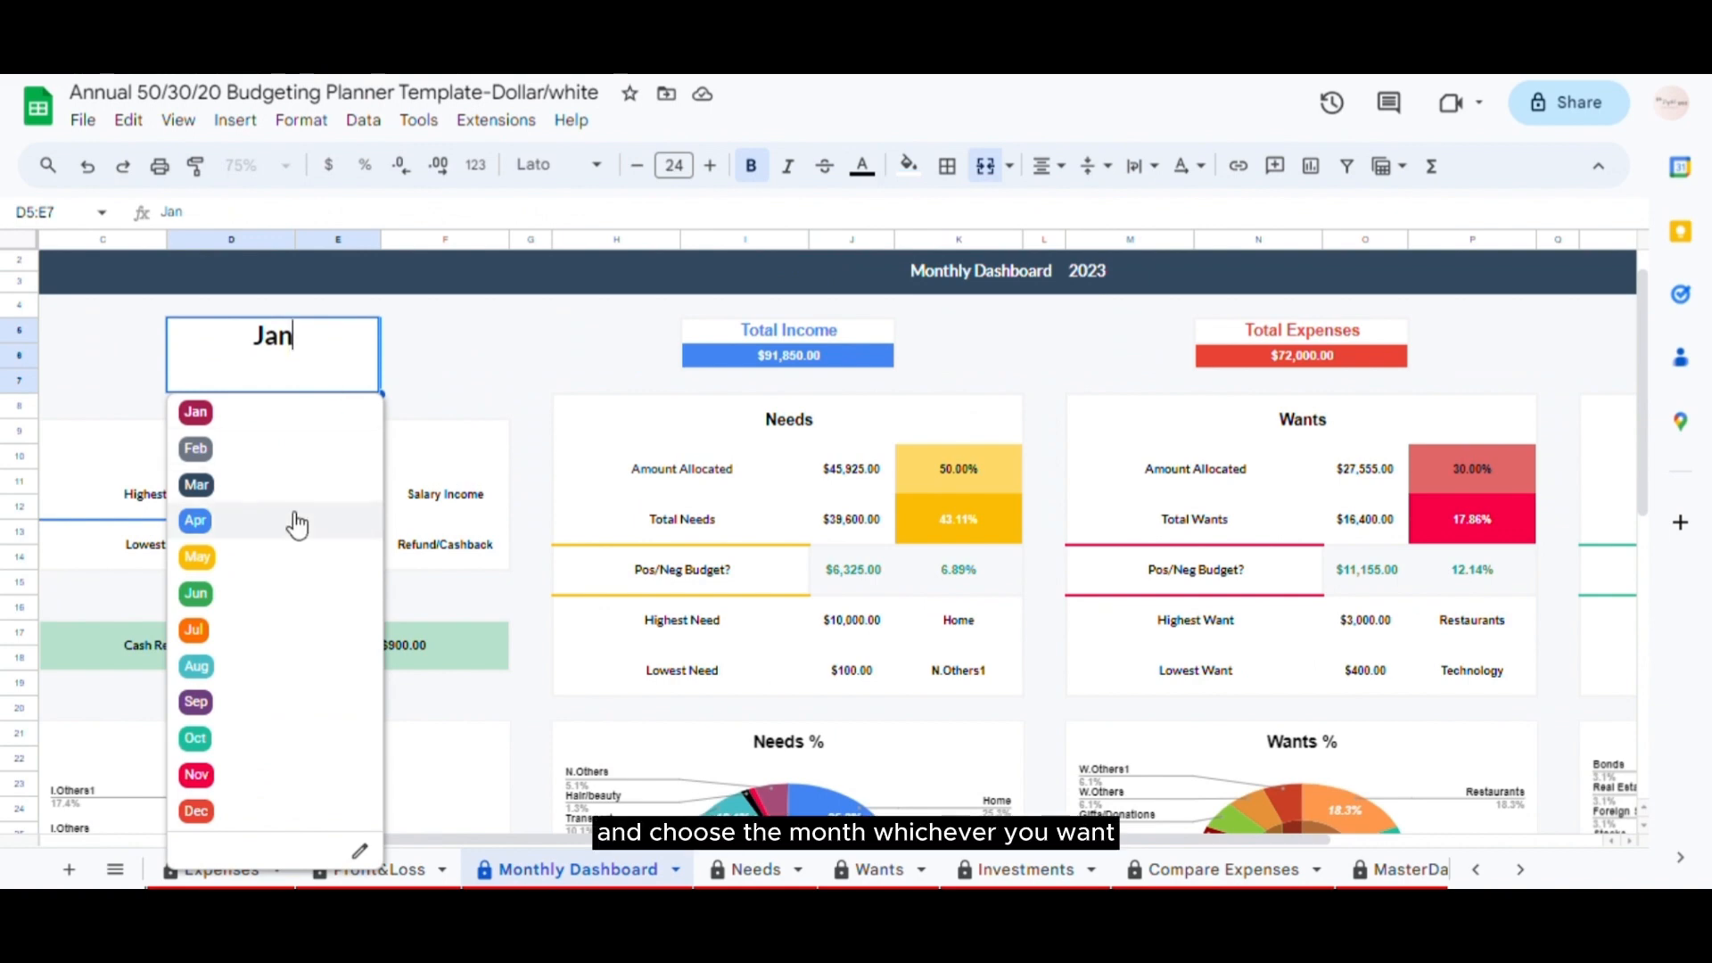
pyautogui.click(247, 711)
pyautogui.click(820, 356)
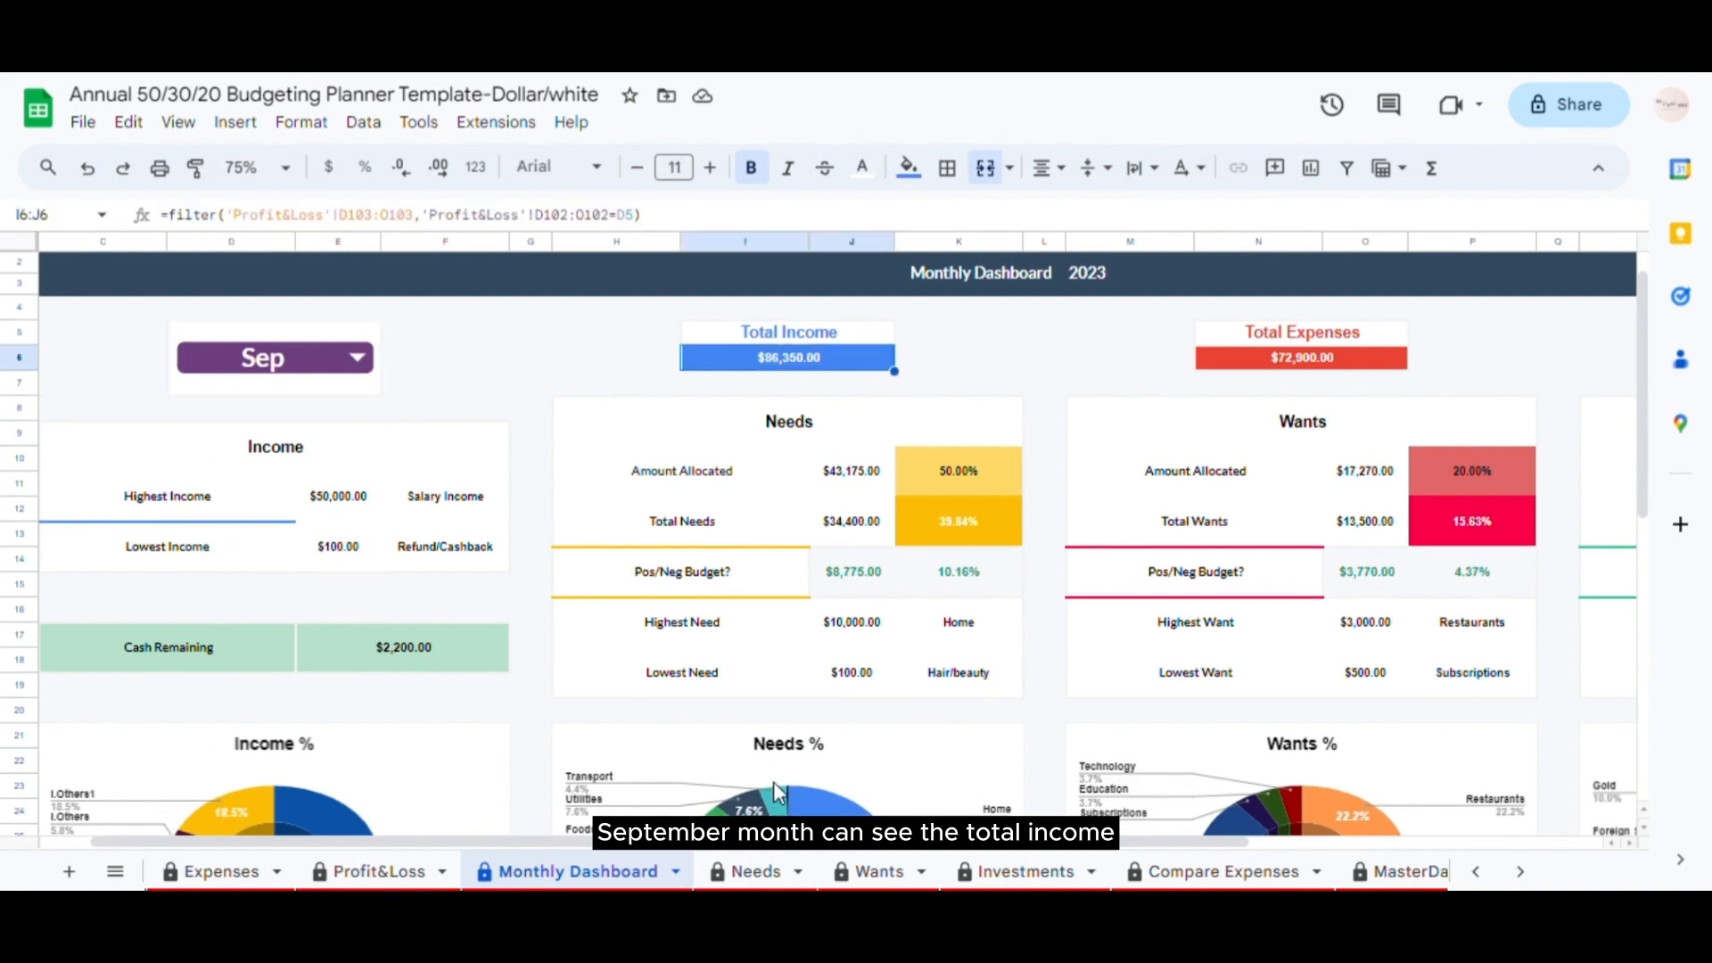
pyautogui.hscroll(3, 820, 357)
pyautogui.hscroll(3, 1005, 386)
pyautogui.click(985, 359)
pyautogui.hscroll(3, 985, 358)
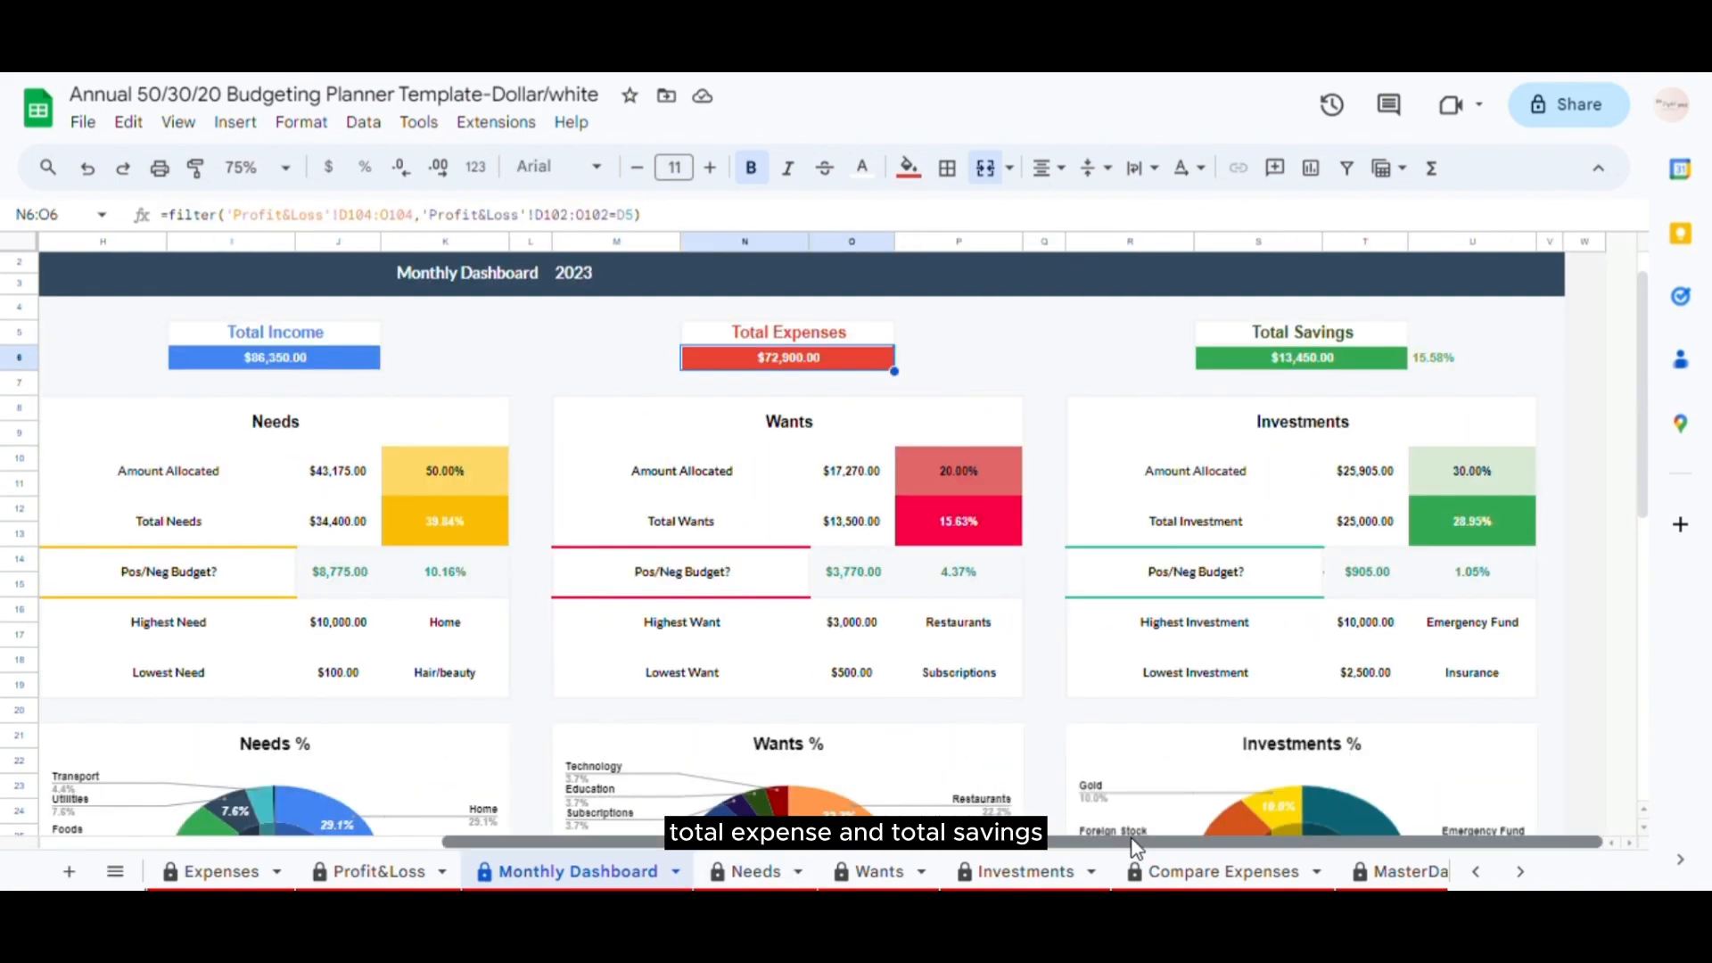
pyautogui.click(1337, 357)
# - Compare the amounts allocated with the totals used for Needs, Wants and Investments in Sep
pyautogui.hscroll(-3, 1338, 356)
pyautogui.hscroll(1, 515, 480)
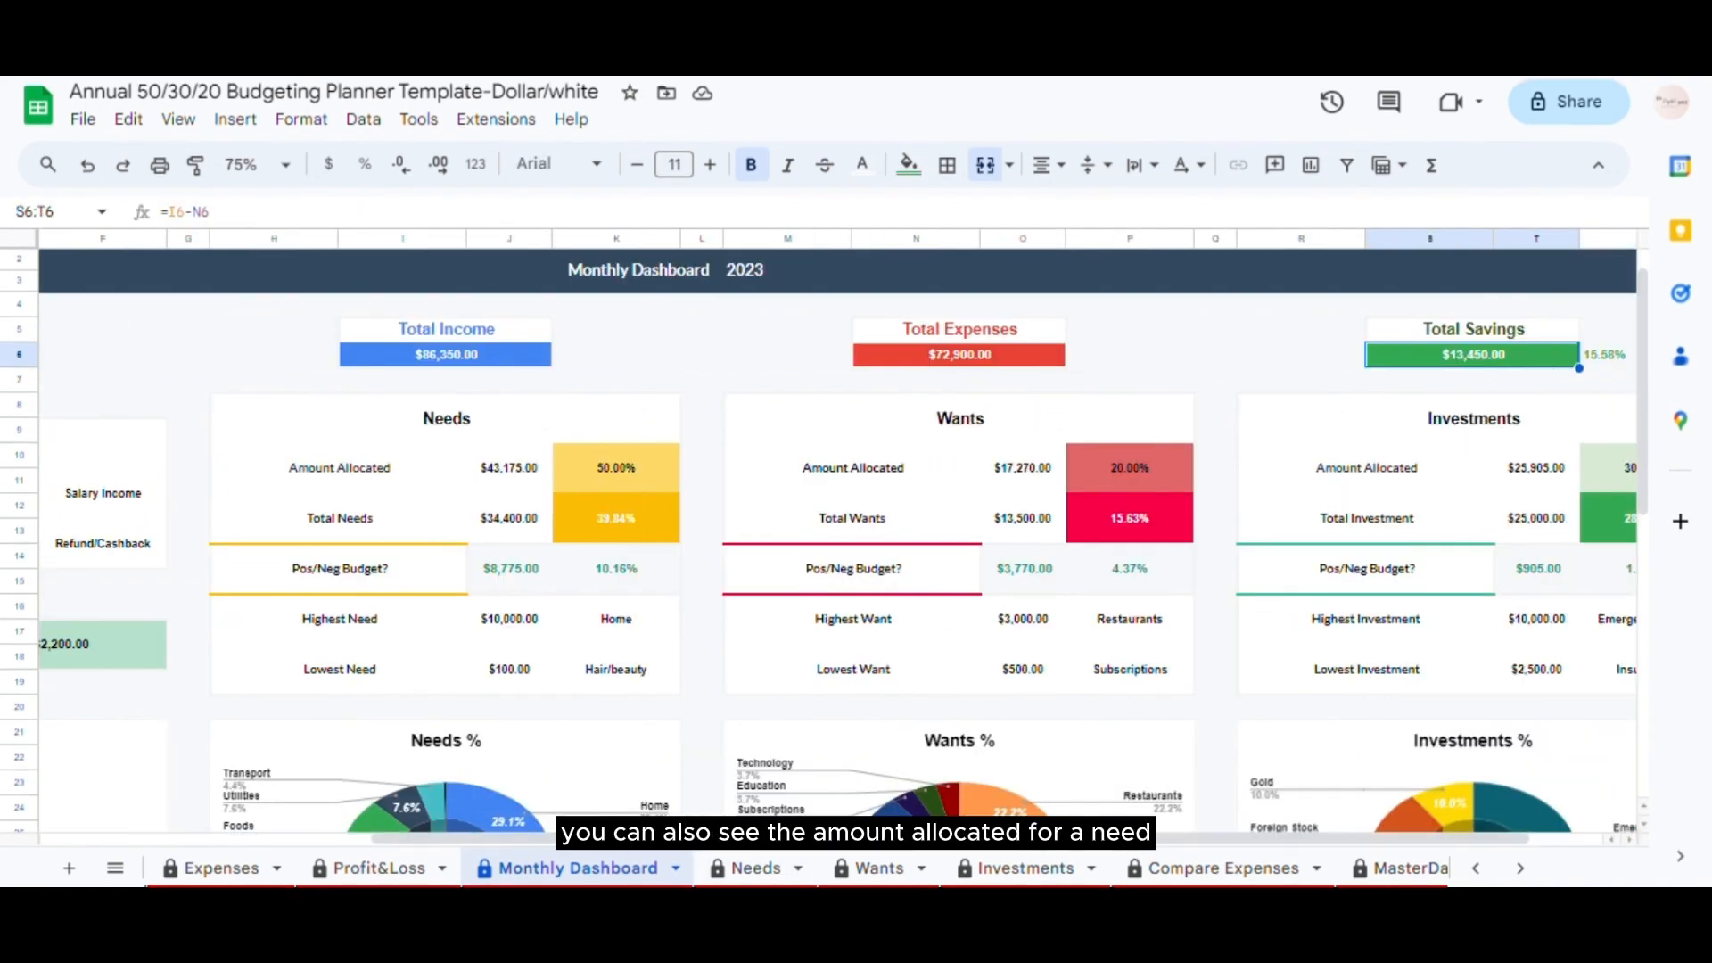
pyautogui.click(516, 480)
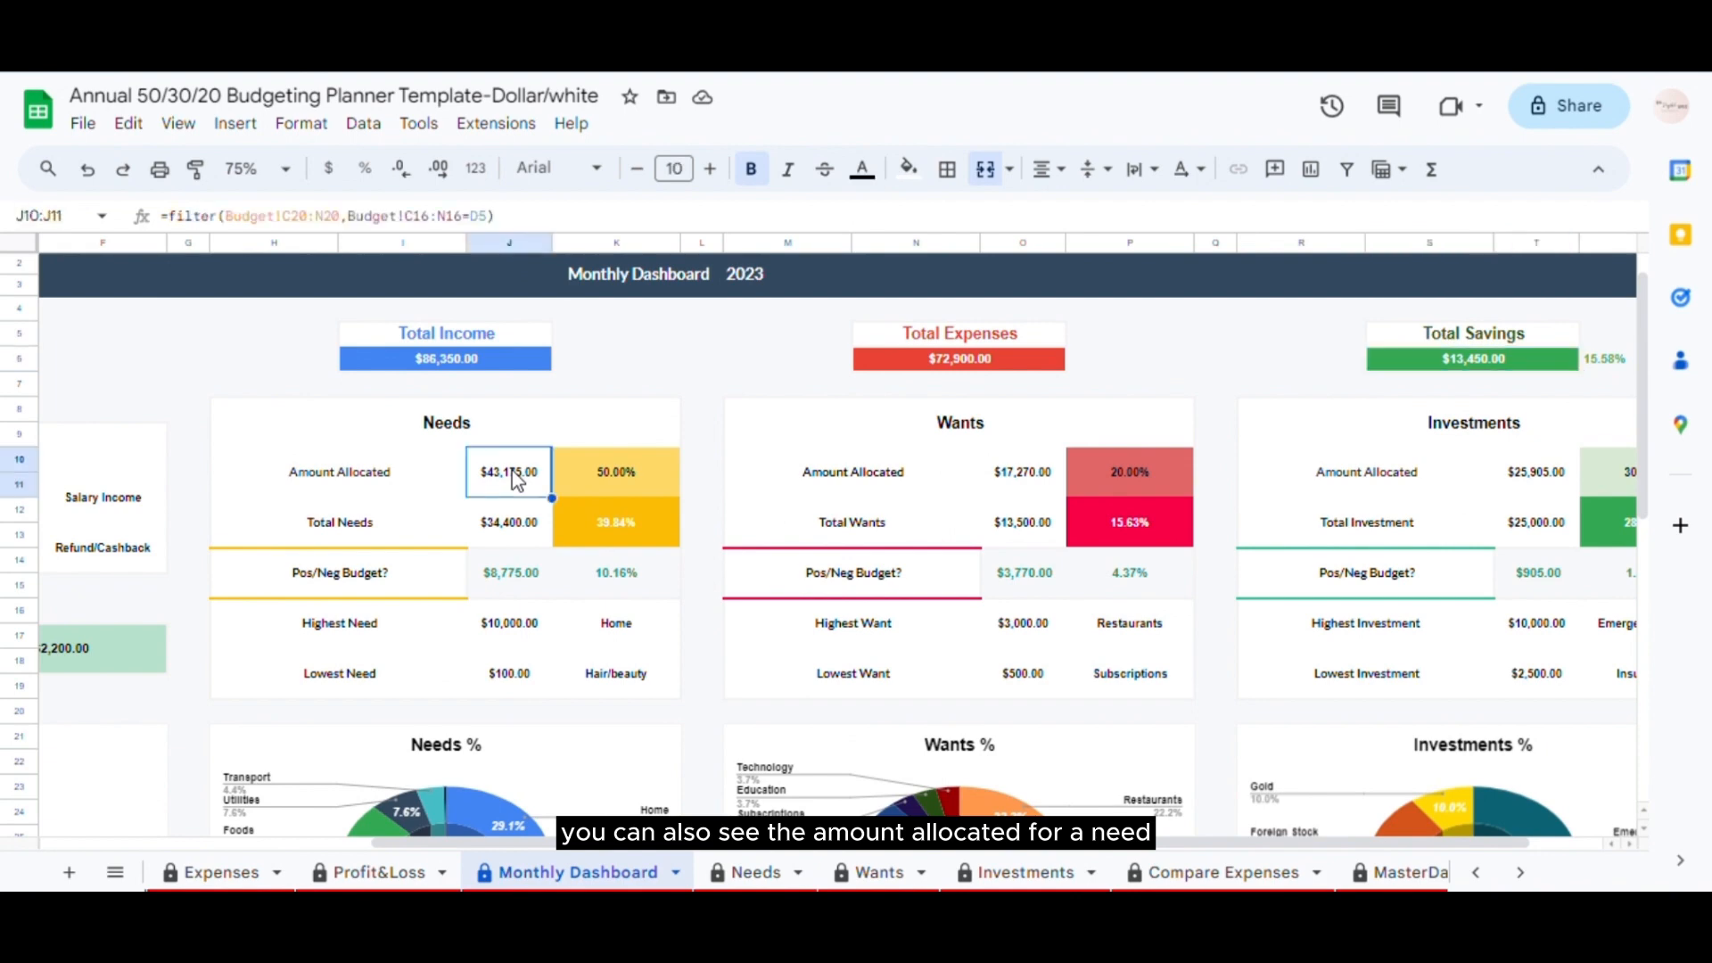
pyautogui.click(1005, 470)
pyautogui.click(1519, 488)
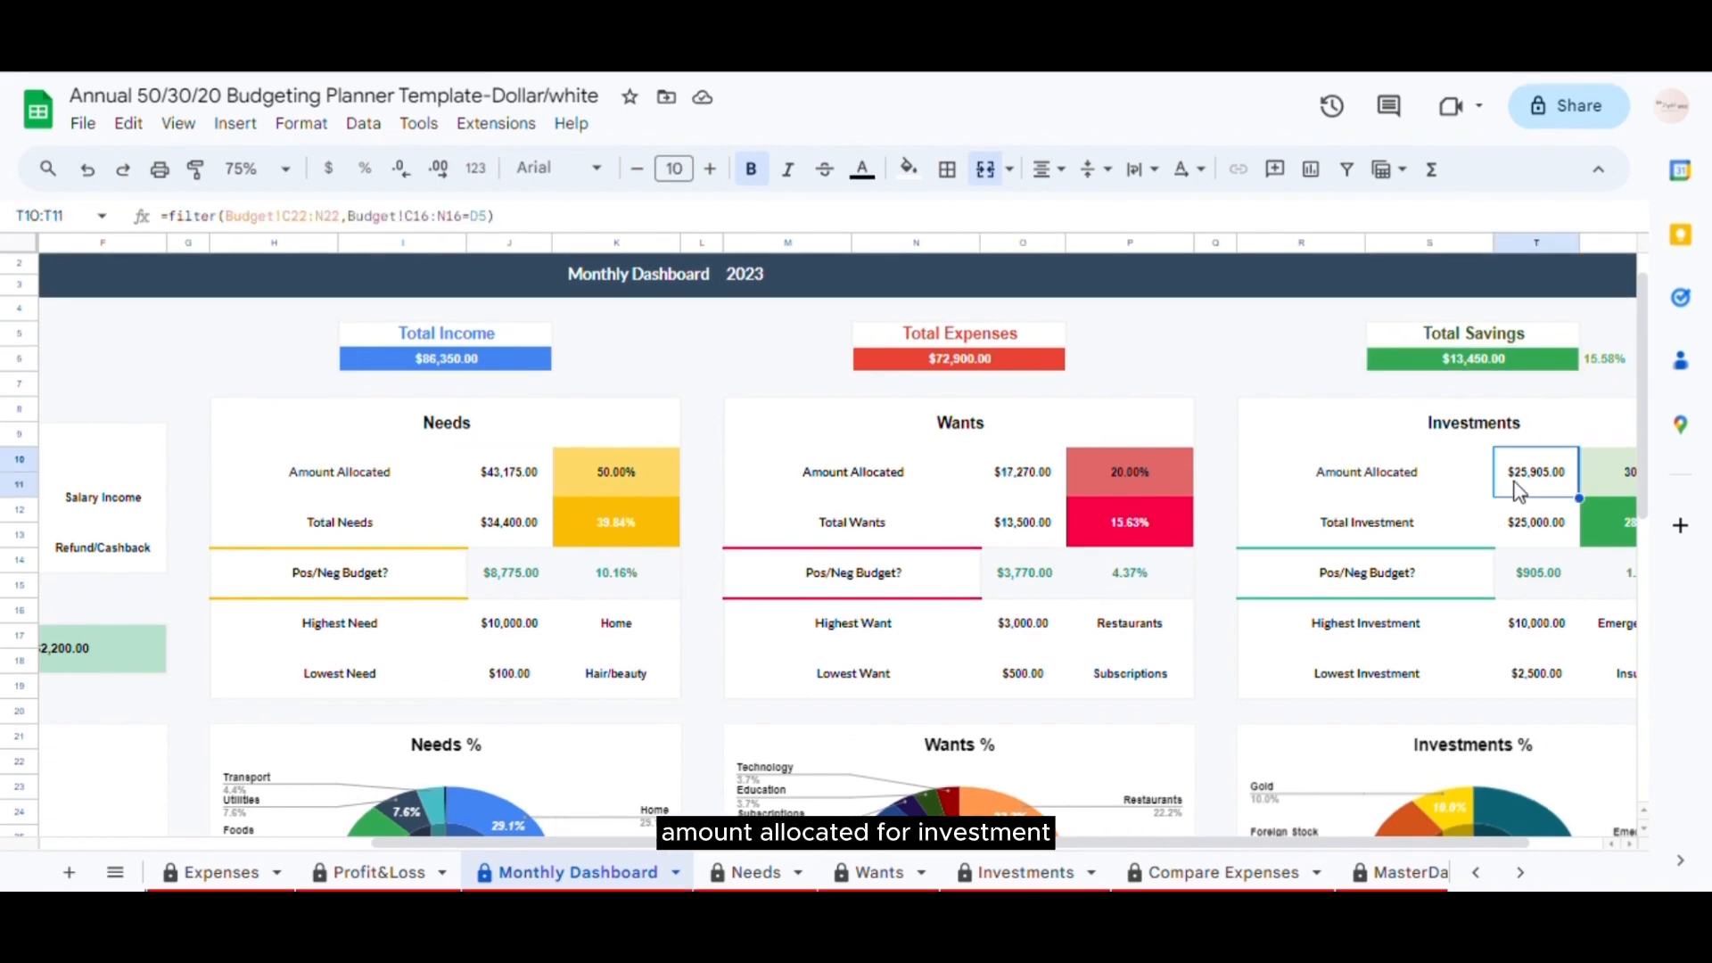
pyautogui.click(515, 526)
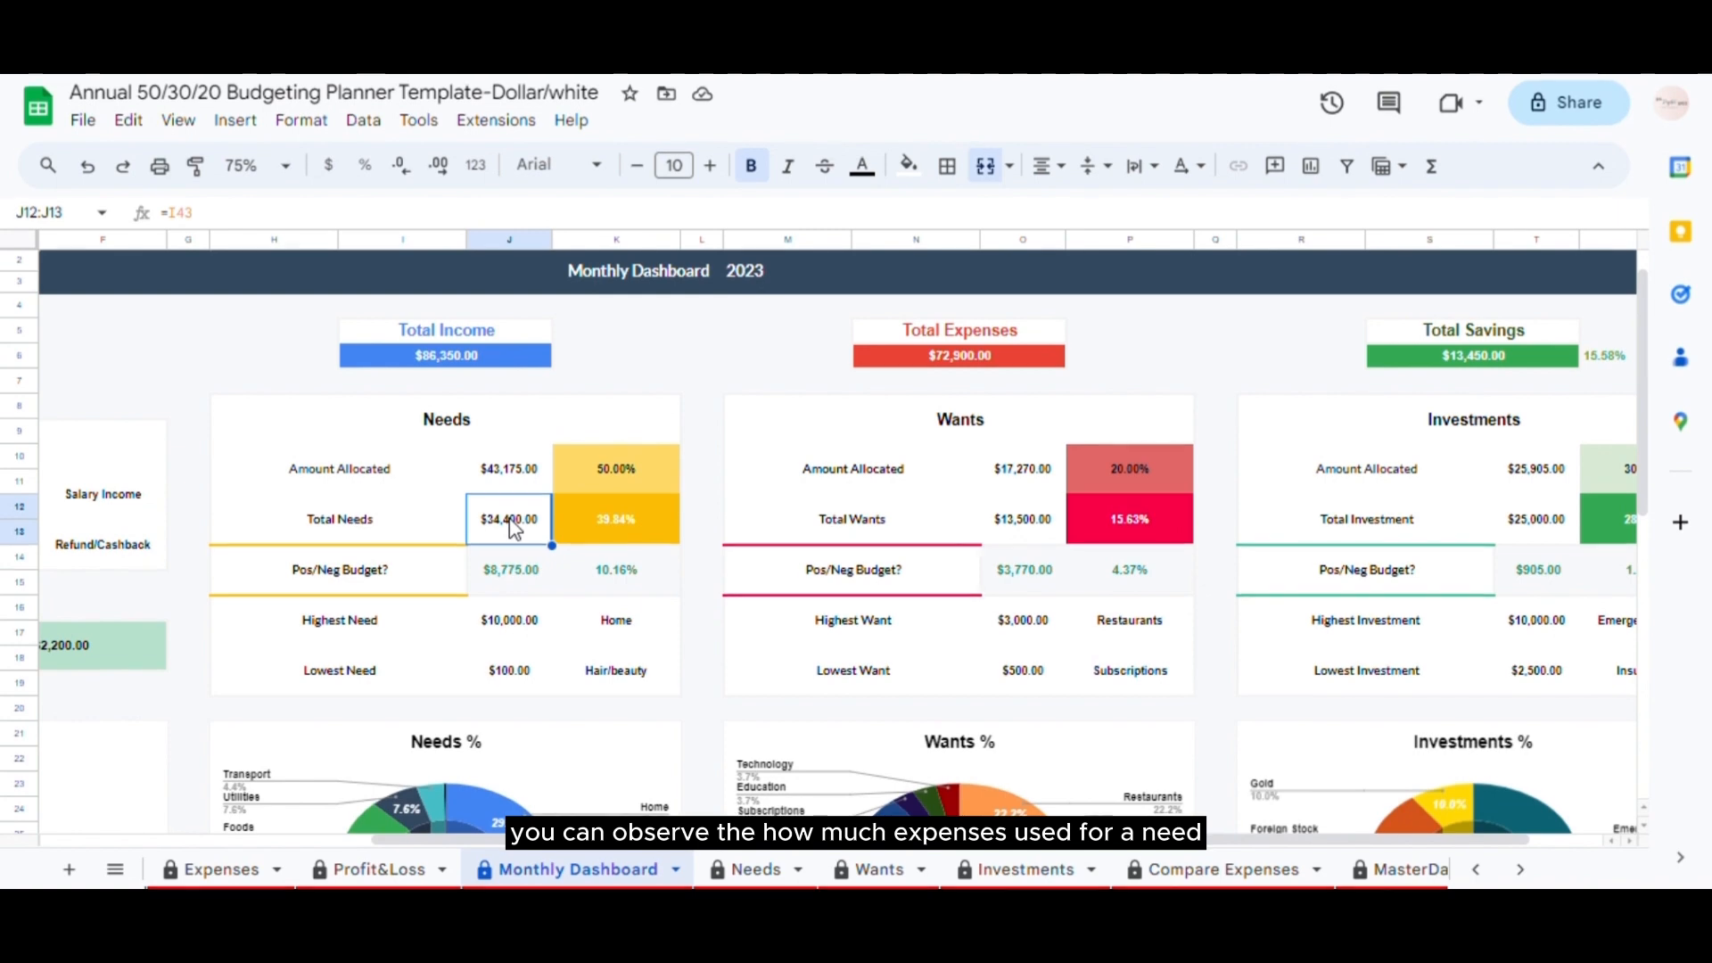
pyautogui.click(1025, 517)
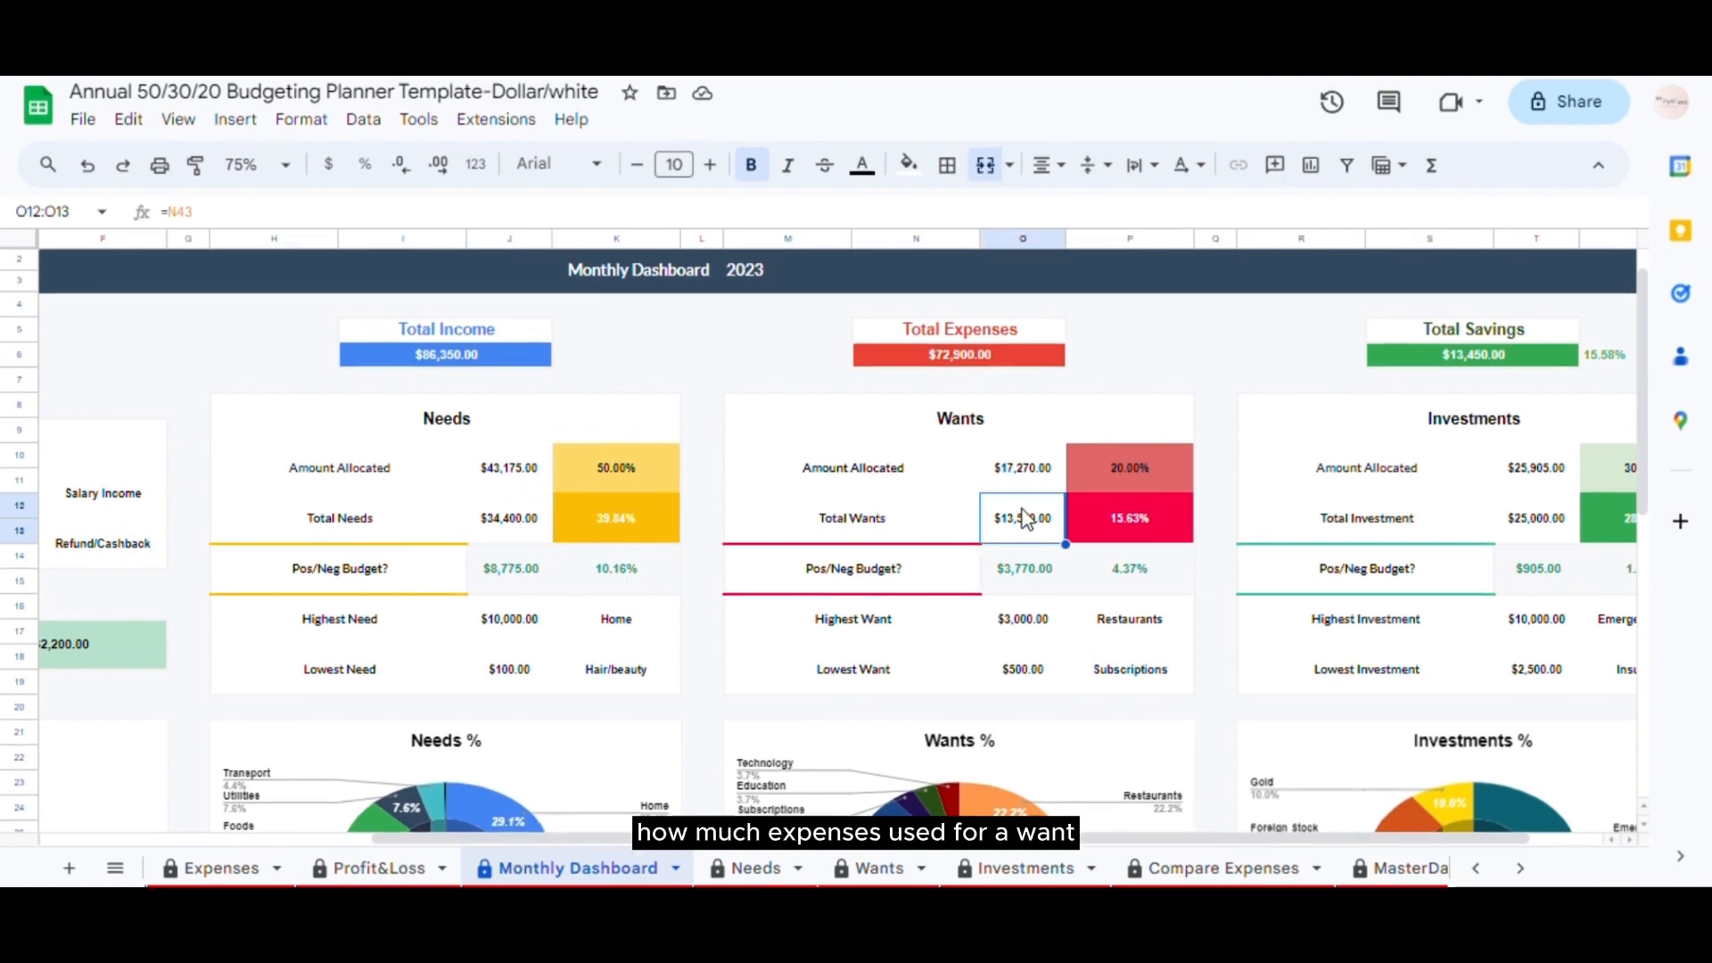
pyautogui.click(1545, 527)
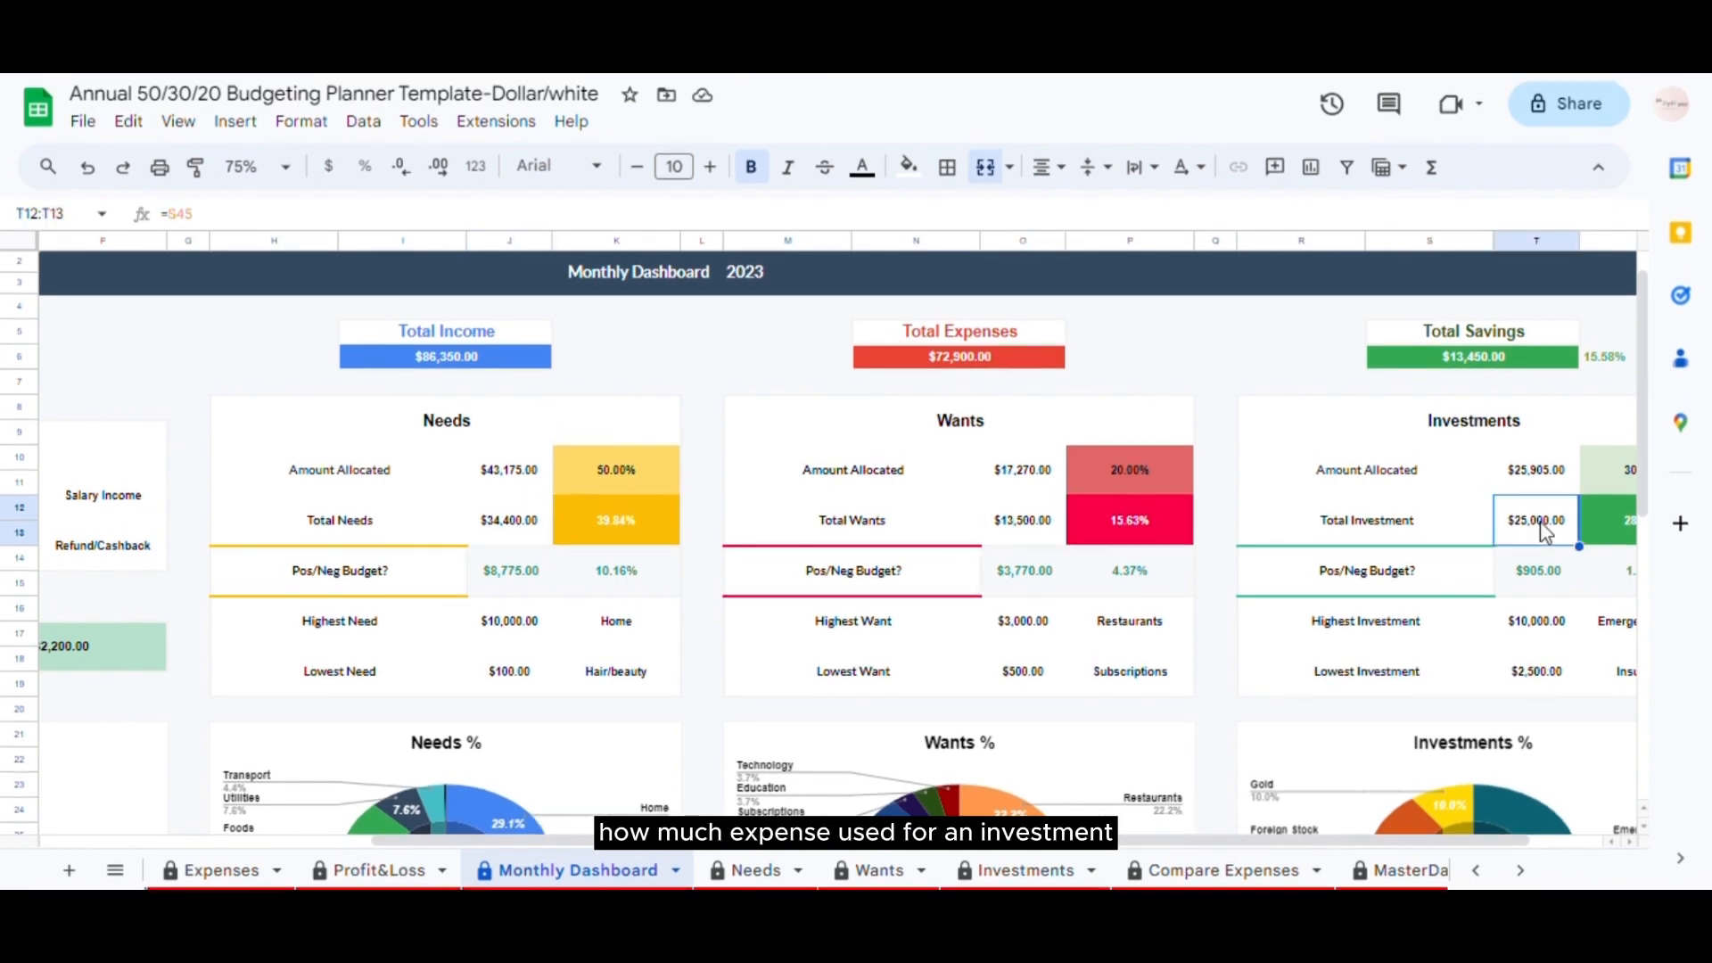
# - Check the Pos/Neg Budget amount and percentage for Needs, Wants and Investments
pyautogui.click(523, 564)
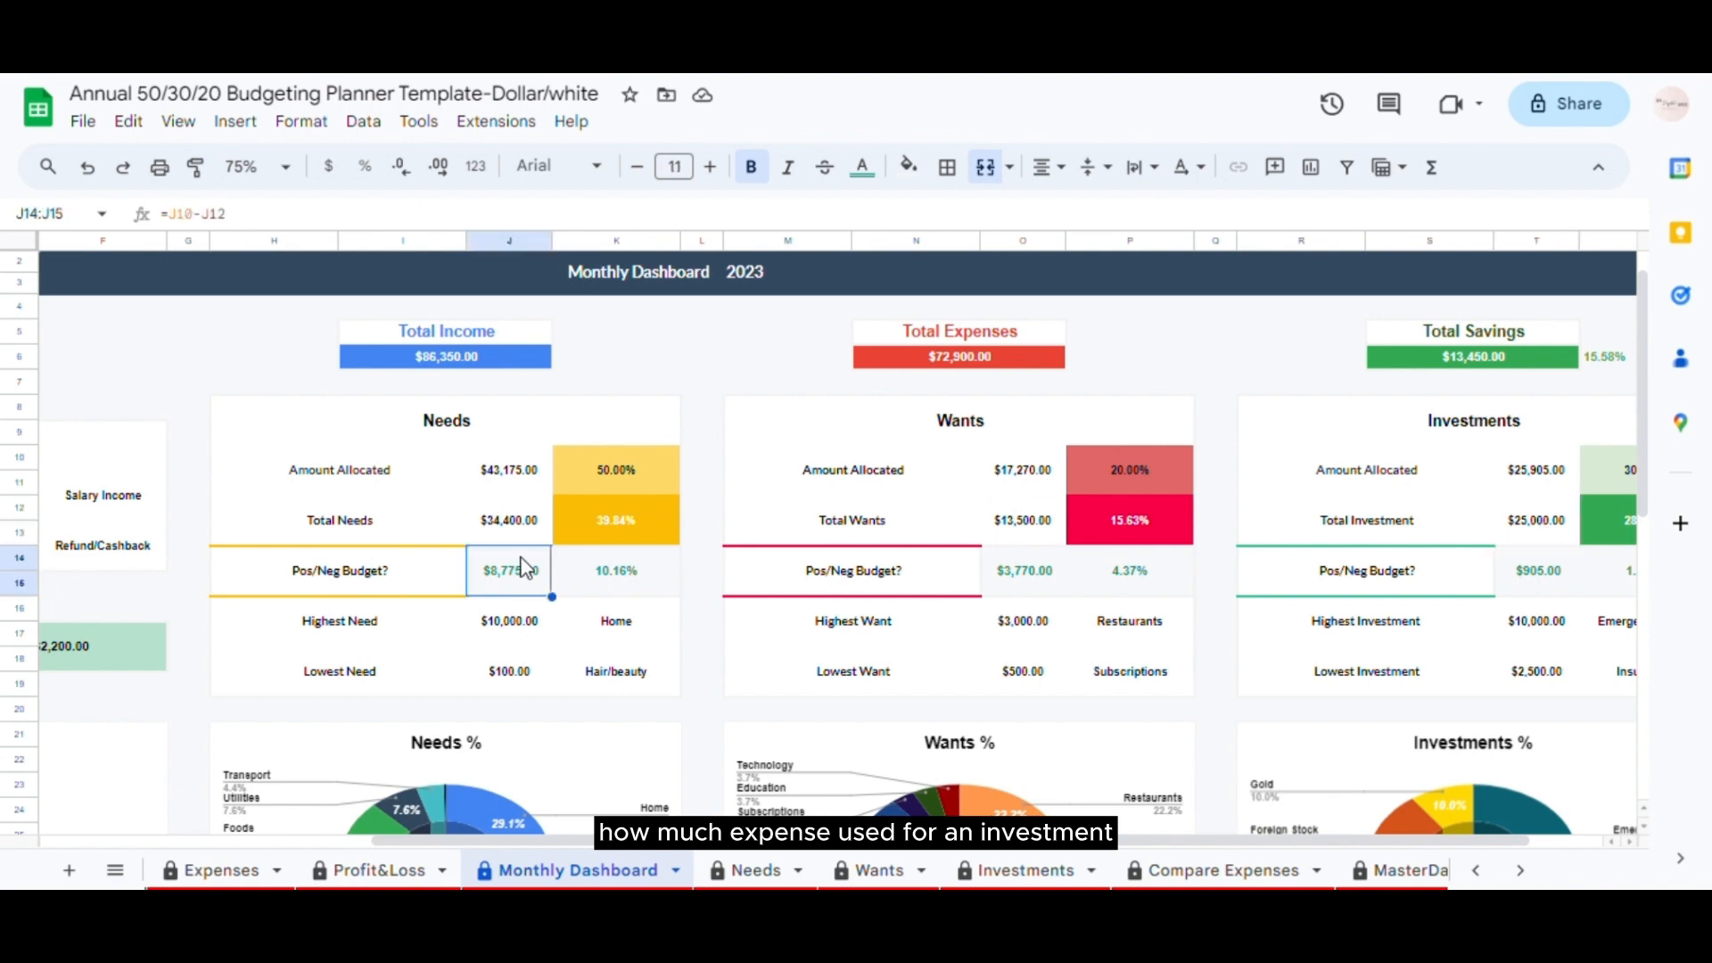
pyautogui.moveTo(522, 563); pyautogui.dragTo(645, 565)
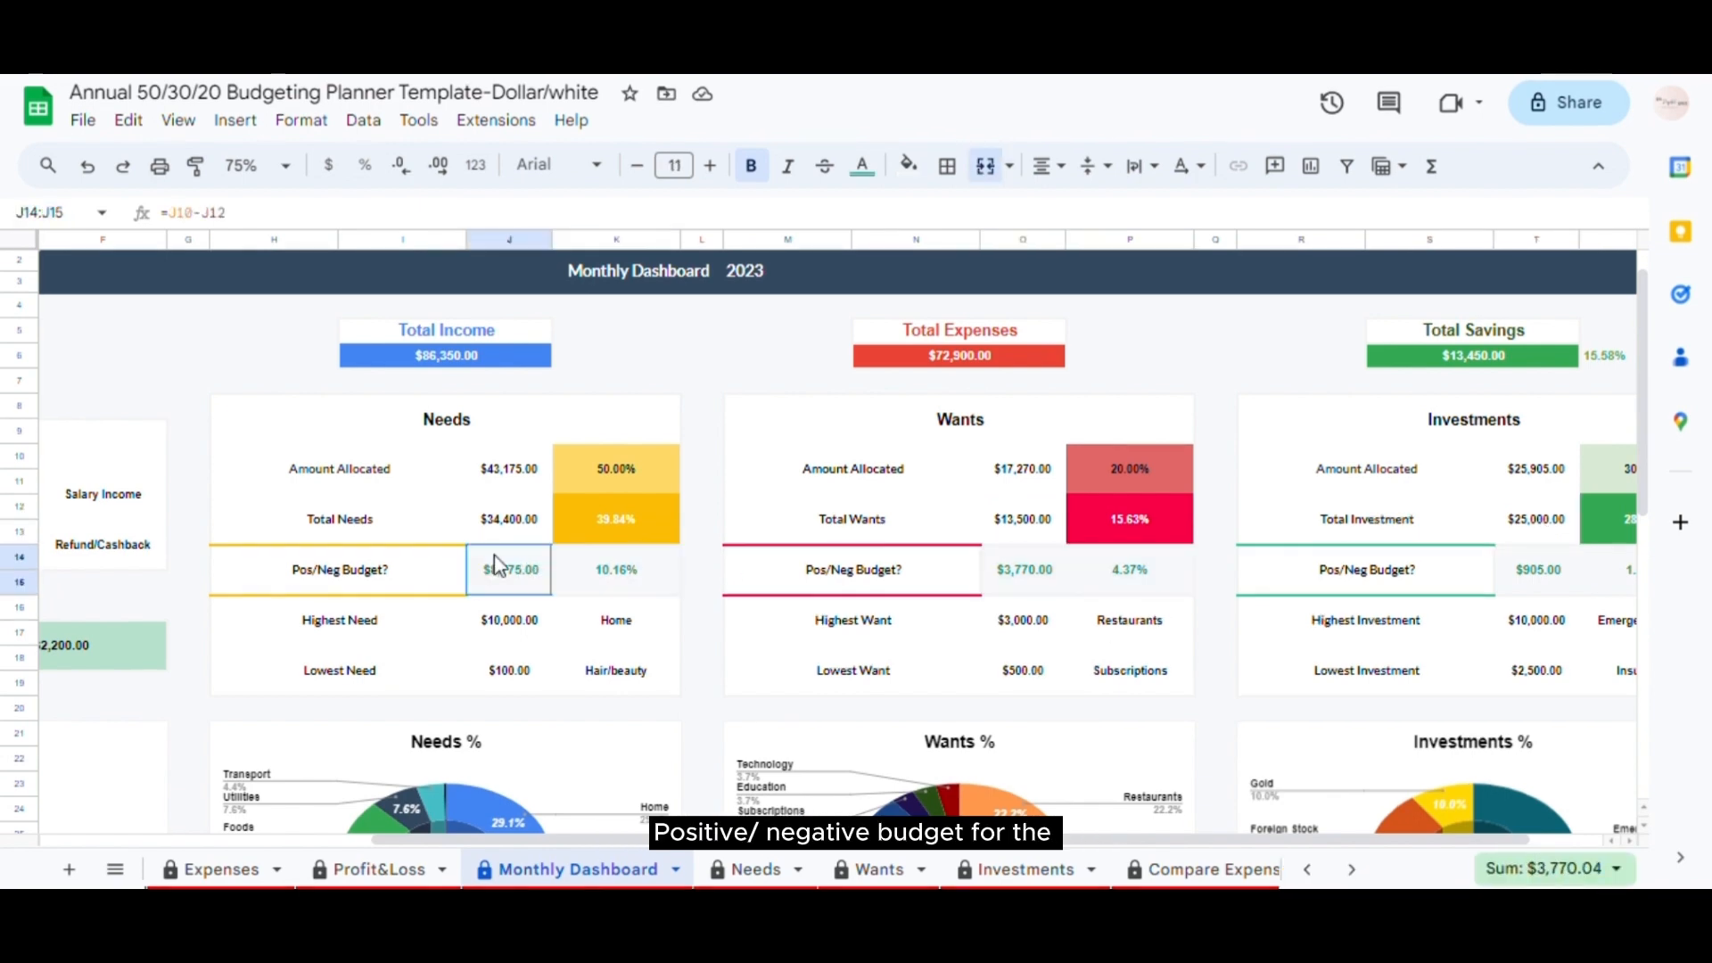
pyautogui.moveTo(1024, 569); pyautogui.dragTo(1129, 571)
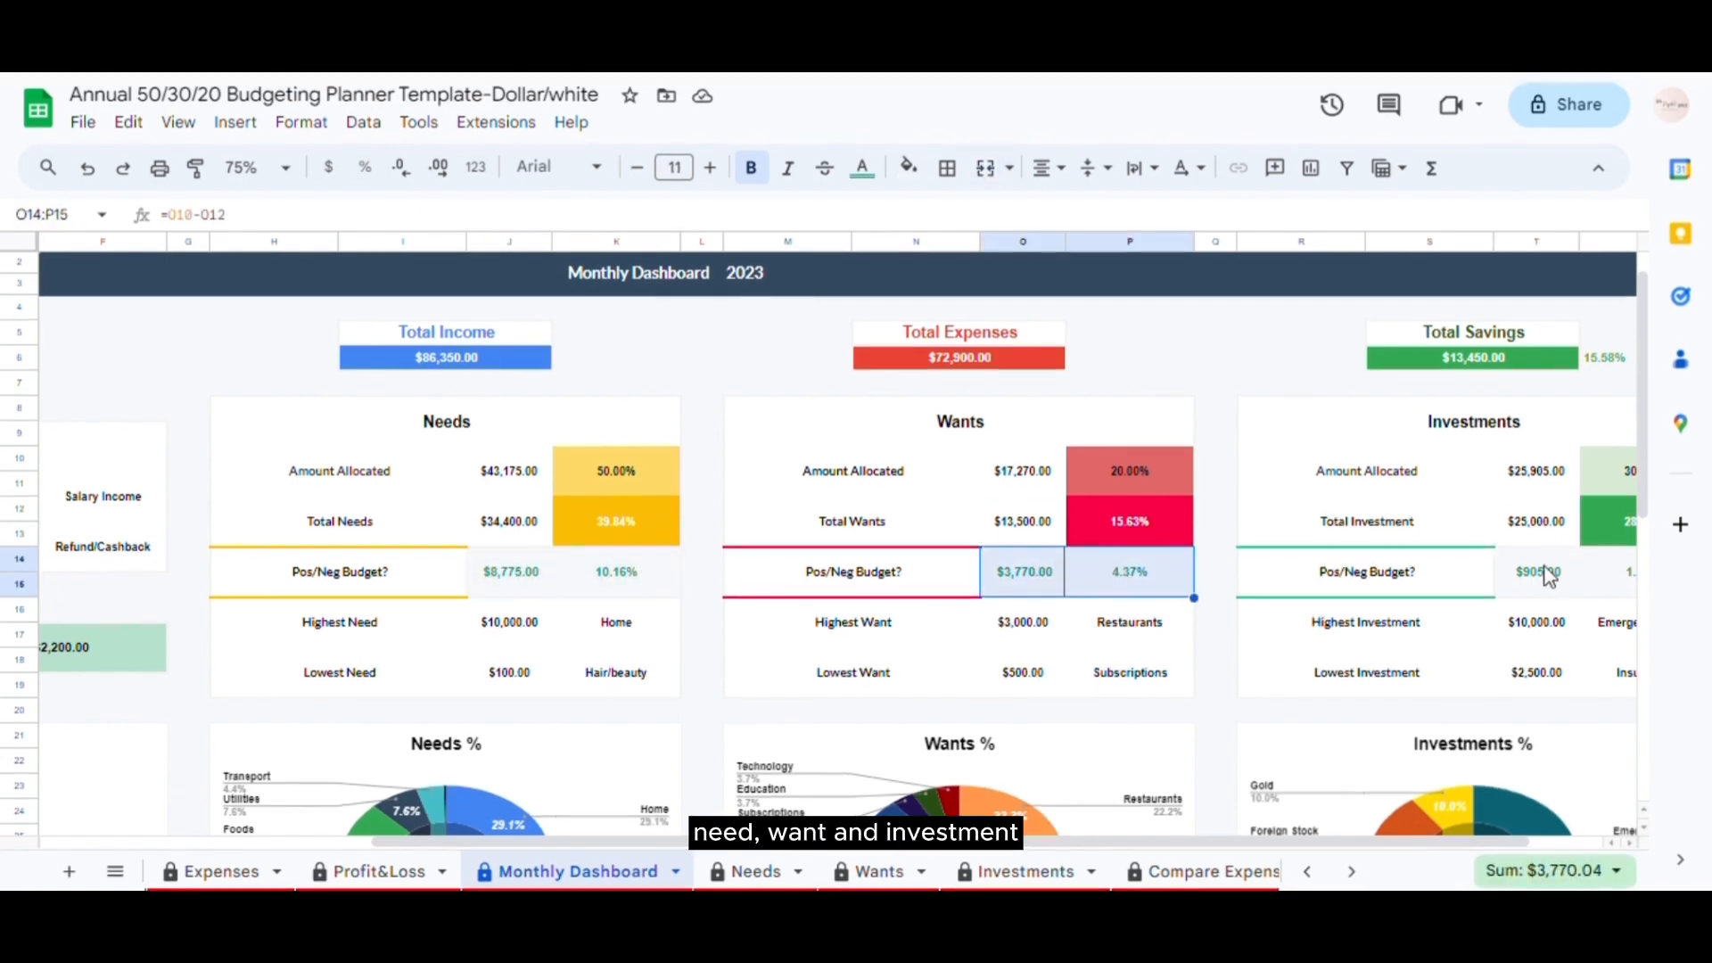
pyautogui.moveTo(1538, 570); pyautogui.dragTo(1621, 579)
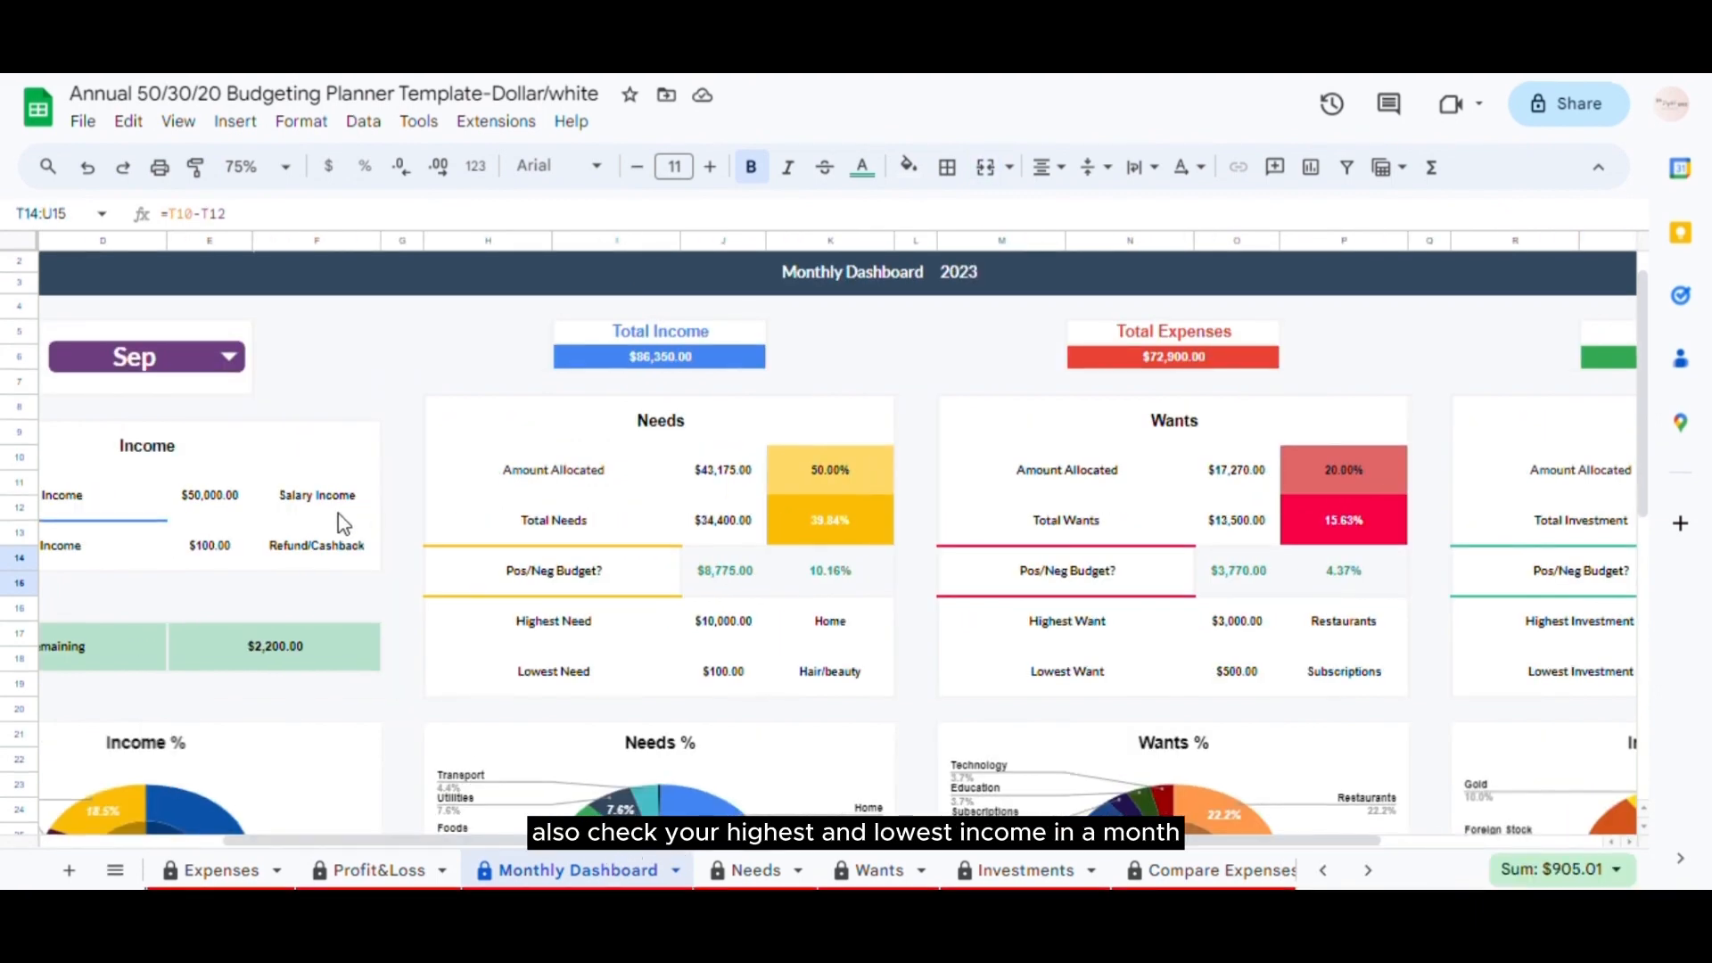
# - Review the highest and lowest entries for Income, Needs, Wants and Investments on the Monthly Dashboard
pyautogui.moveTo(97, 491); pyautogui.dragTo(330, 545)
pyautogui.moveTo(589, 624); pyautogui.dragTo(841, 672)
pyautogui.moveTo(611, 838); pyautogui.dragTo(812, 838)
pyautogui.moveTo(847, 621); pyautogui.dragTo(1471, 678)
pyautogui.hscroll(3, 1108, 630)
# - Examine the Income, Needs, Wants and Investments percentage charts and the category tables below them
pyautogui.hscroll(-5, 447, 687)
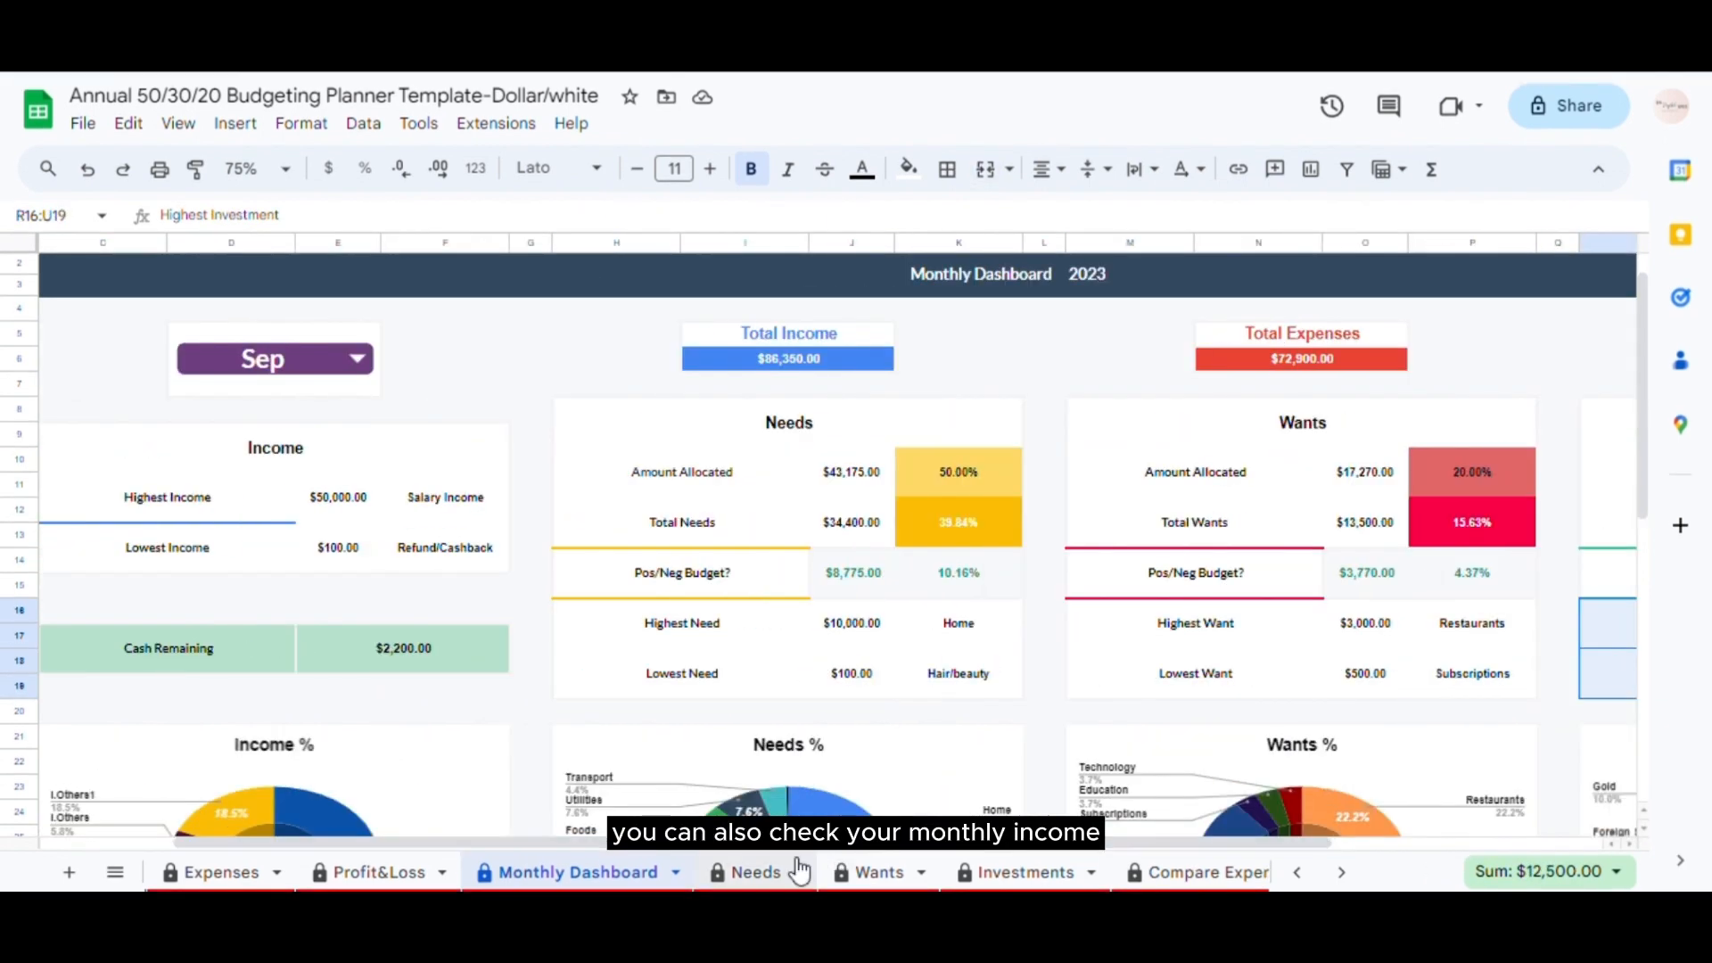
pyautogui.scroll(-4, 447, 688)
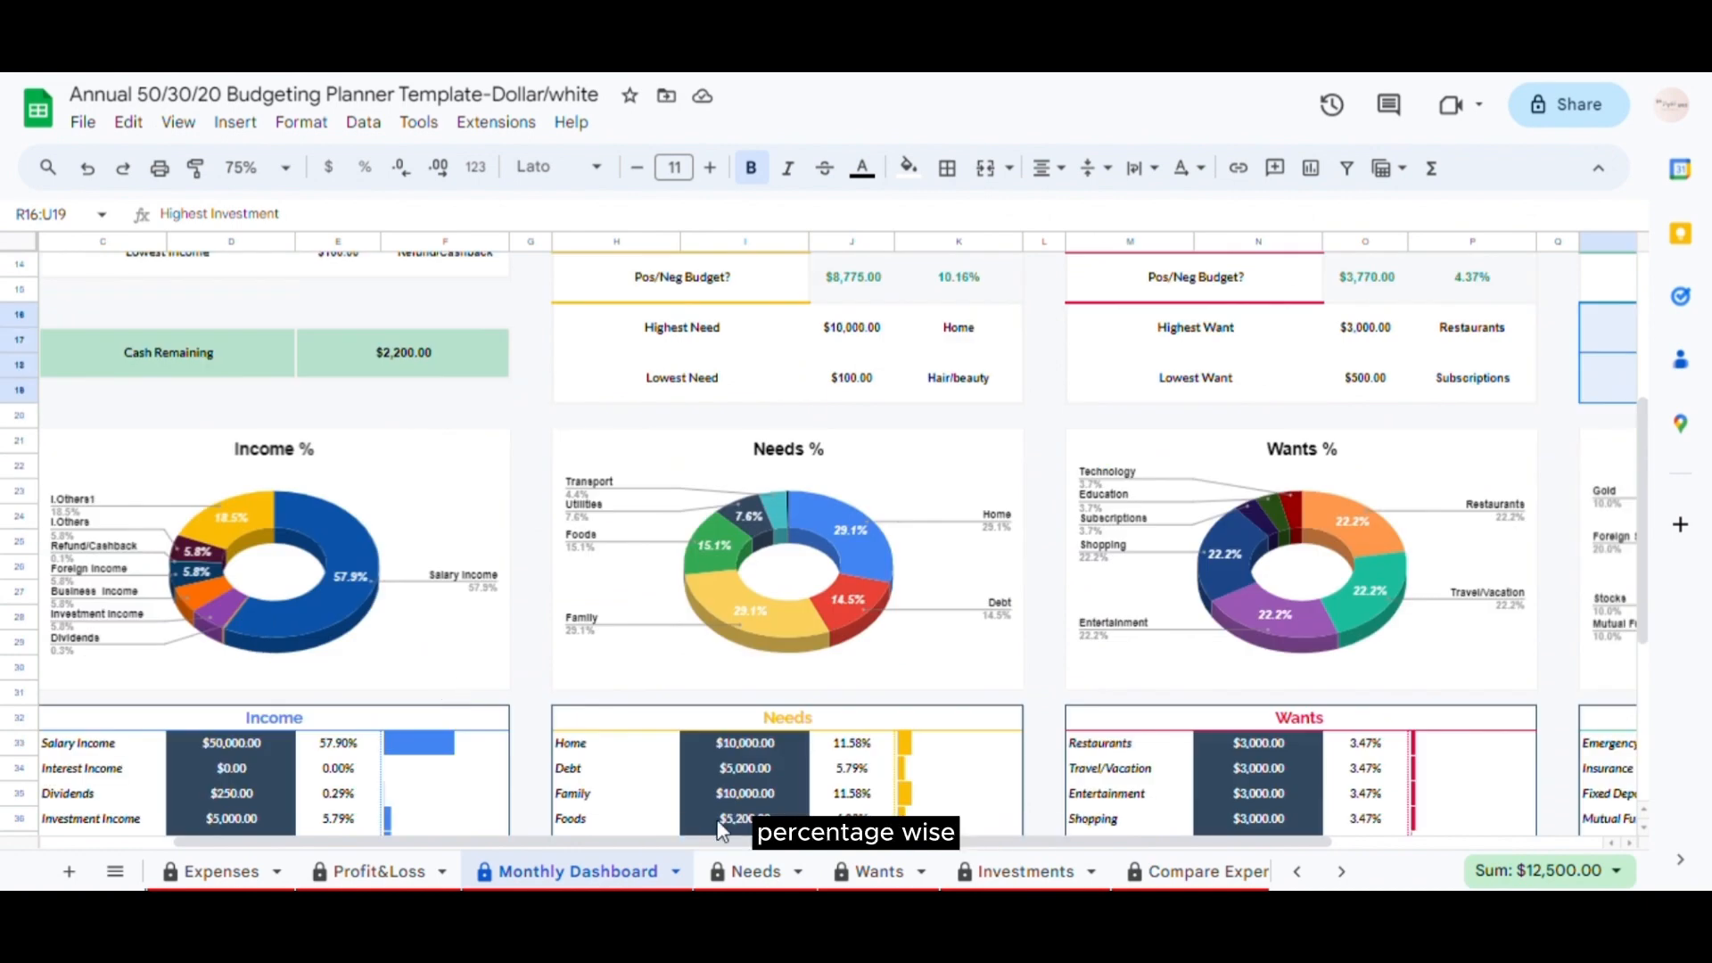
pyautogui.moveTo(728, 844); pyautogui.dragTo(1096, 842)
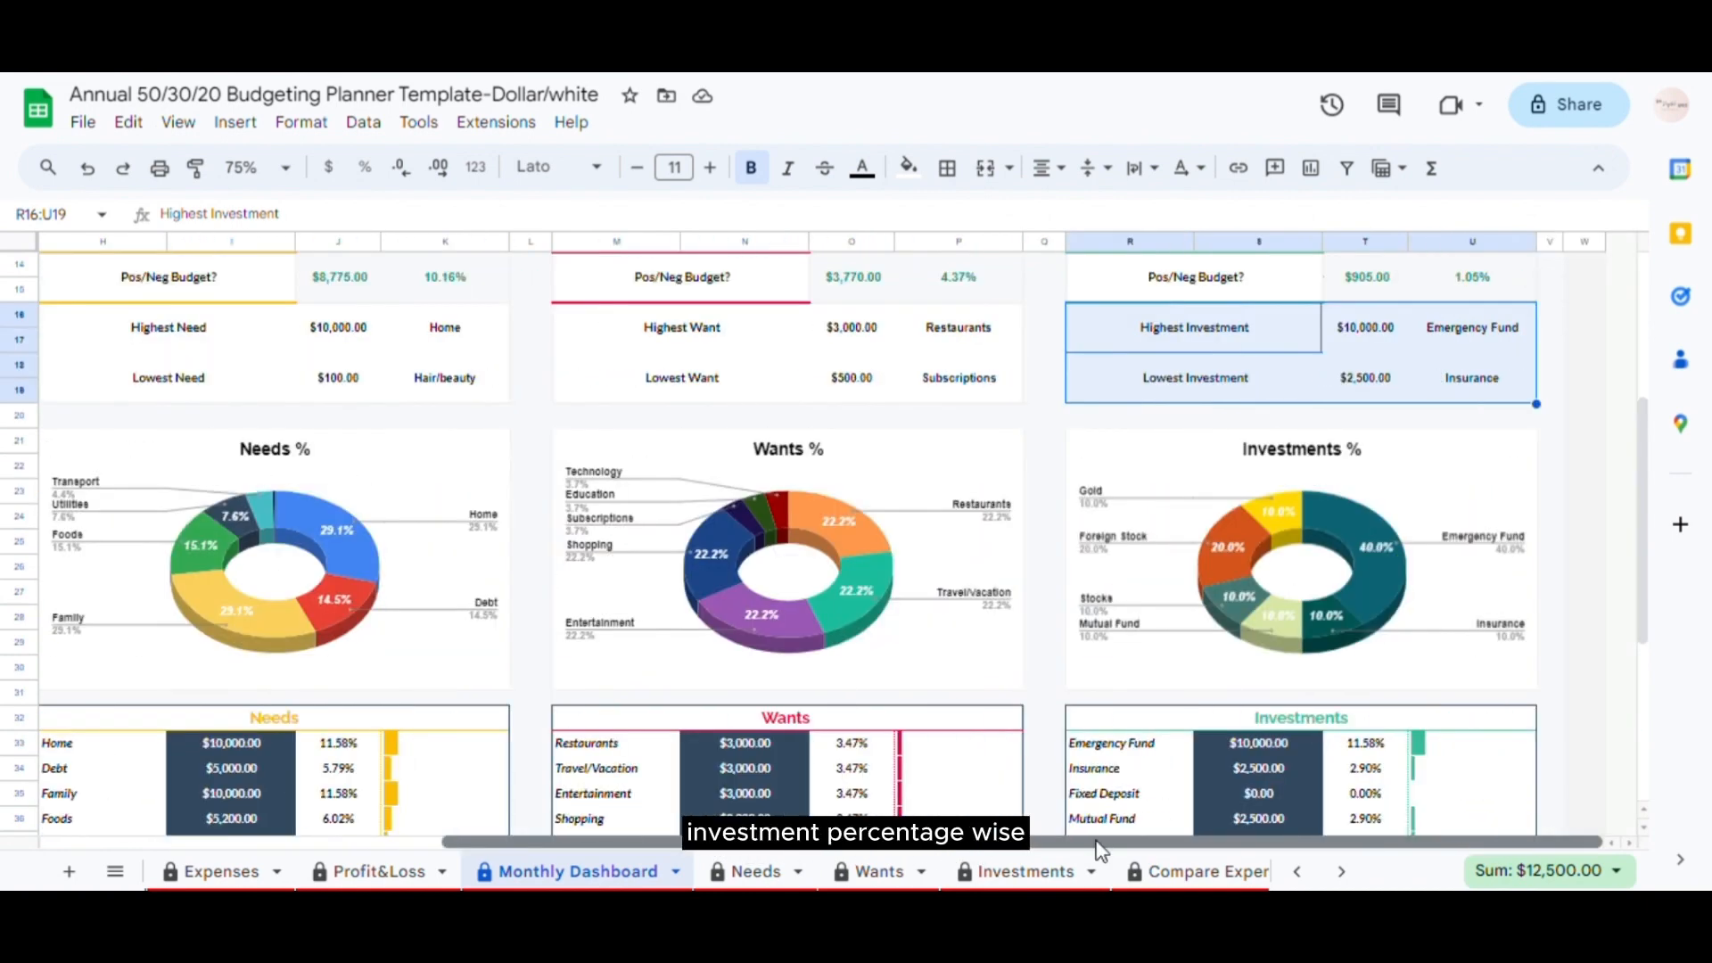
pyautogui.hscroll(-5, 790, 777)
pyautogui.scroll(-3, 790, 778)
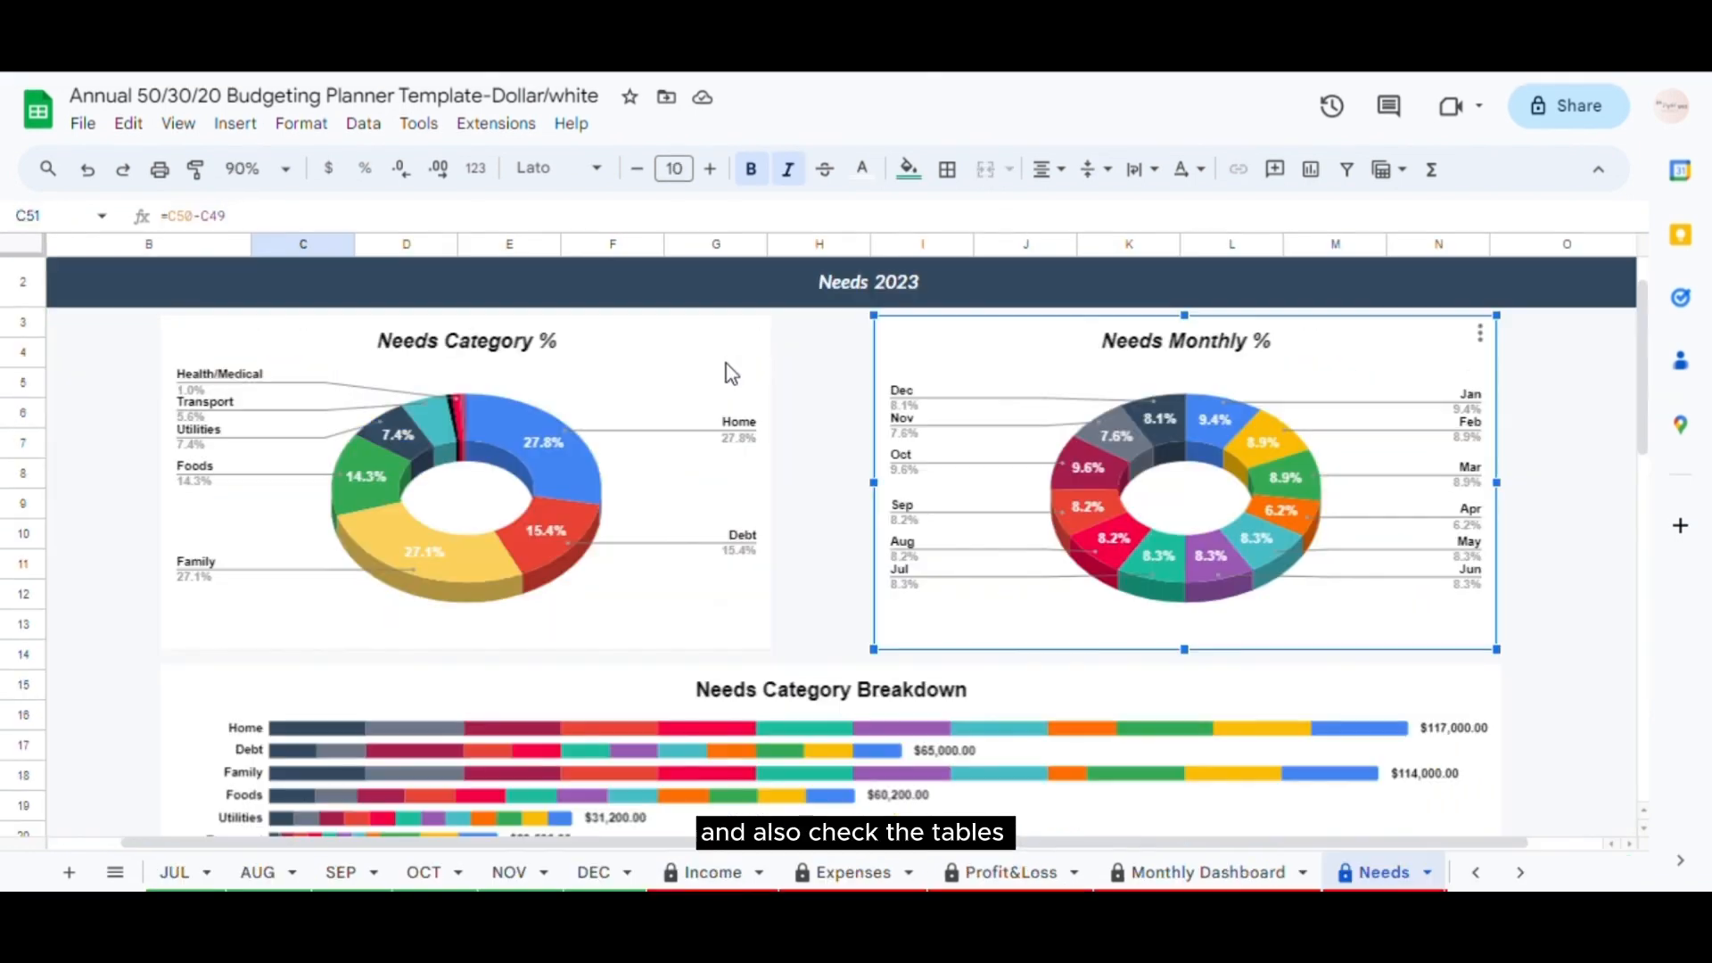
# - Review the Needs Category %, Needs Monthly %, Needs Category Breakdown and Needs Overview charts on the Needs sheet
pyautogui.click(730, 373)
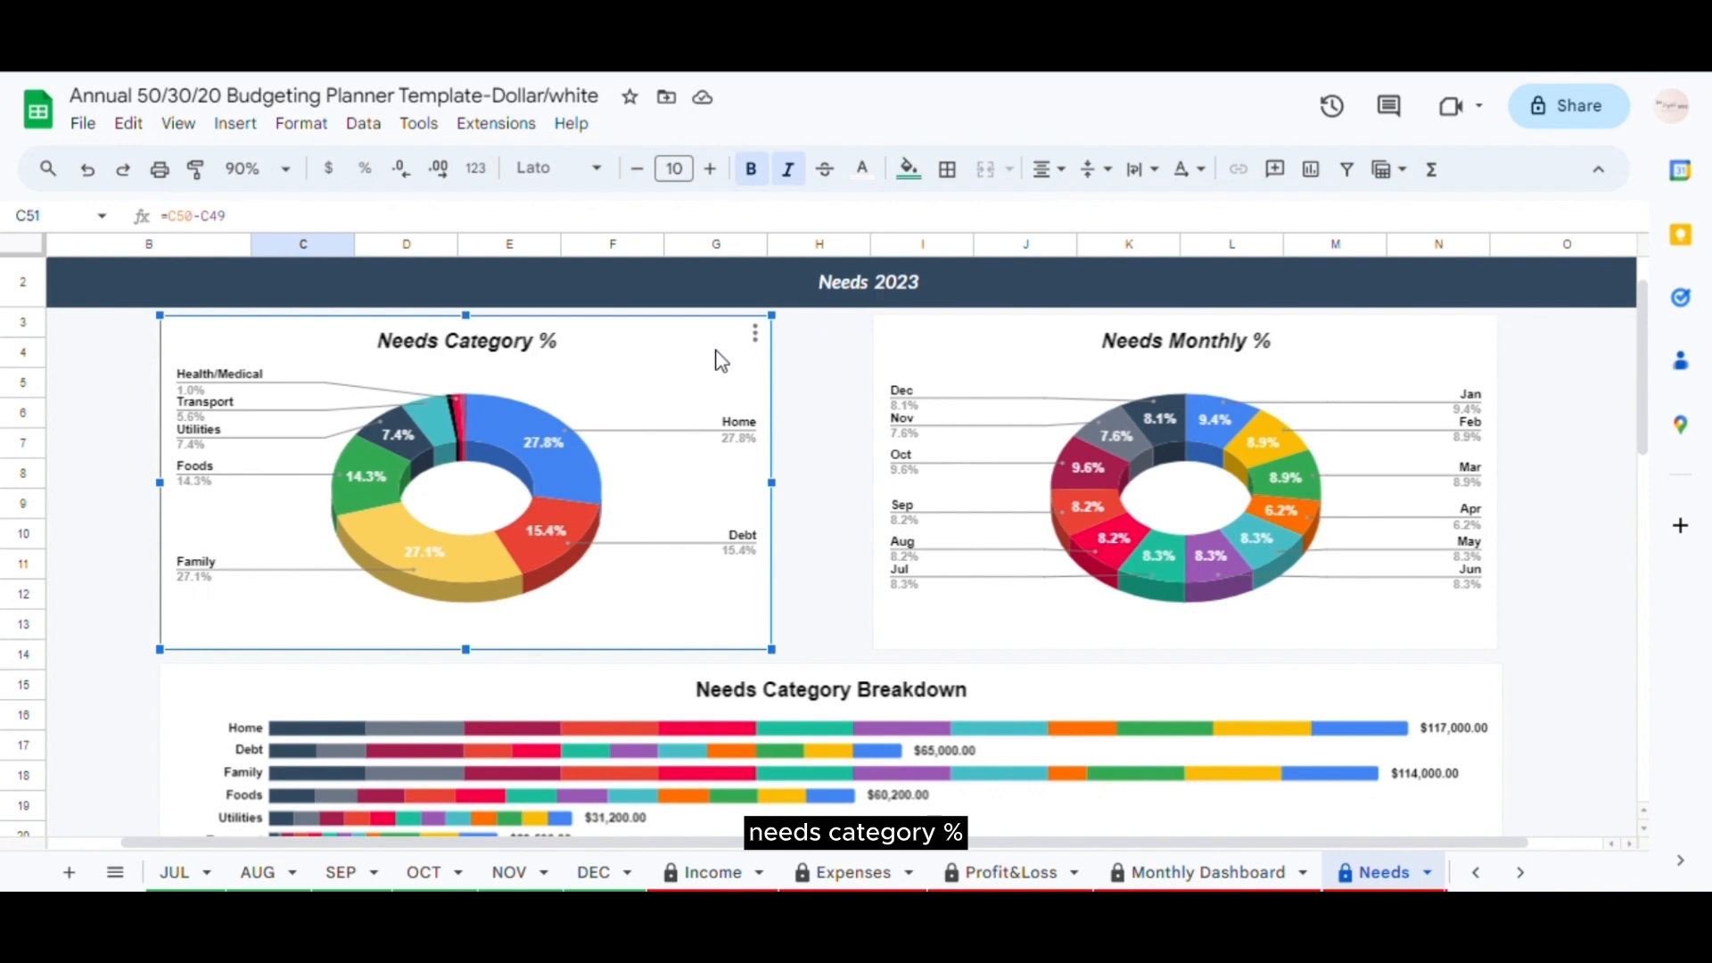
pyautogui.click(1017, 348)
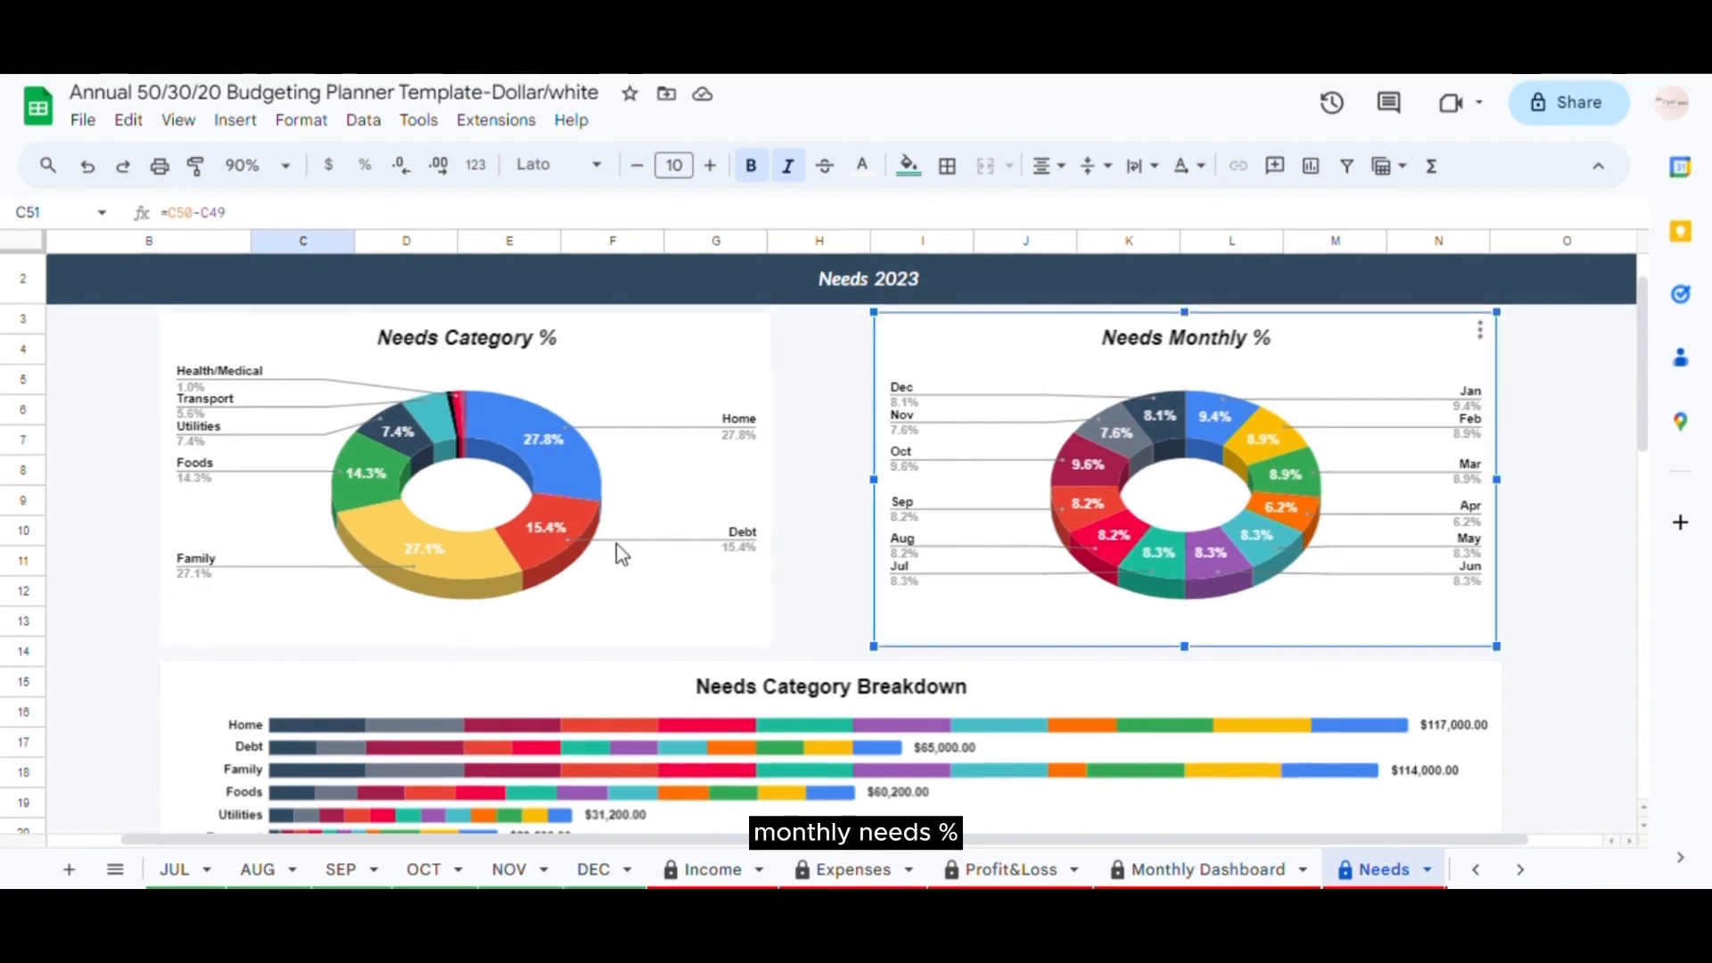
pyautogui.scroll(-3, 619, 550)
pyautogui.click(753, 544)
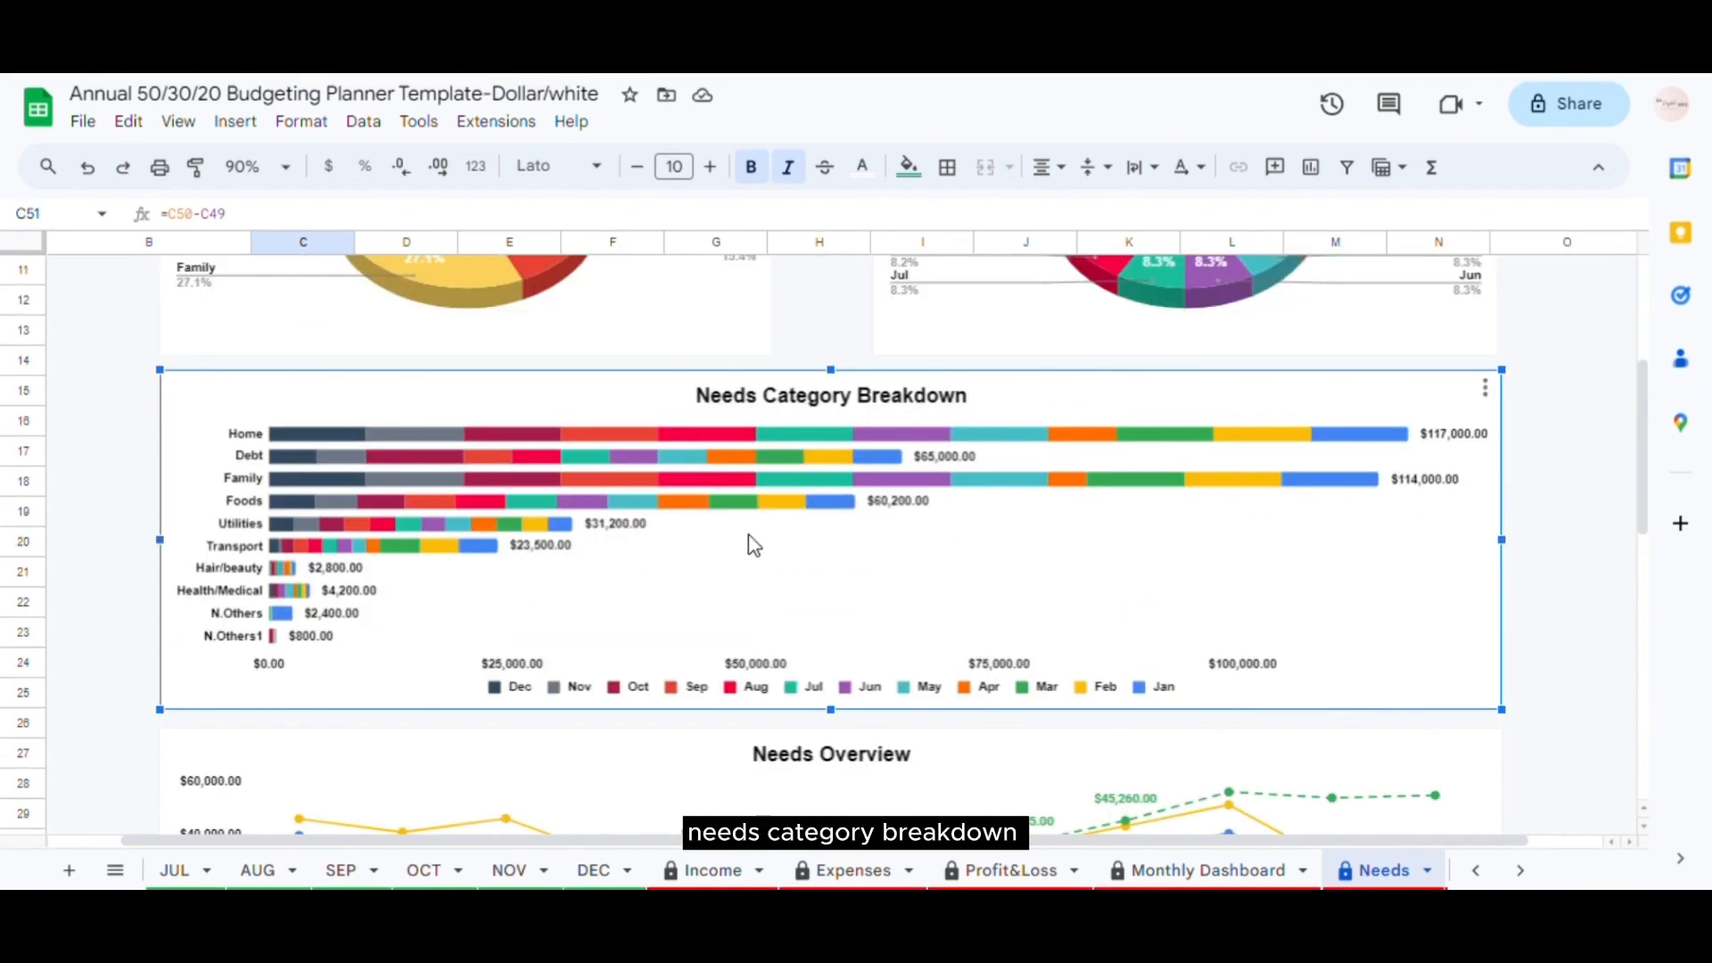
pyautogui.scroll(-3, 749, 535)
pyautogui.click(749, 537)
# - Check January's Total Needs, Amount Allocated, Pos/Neg Budget and extra saved for next month in the Needs table
pyautogui.scroll(-6, 747, 537)
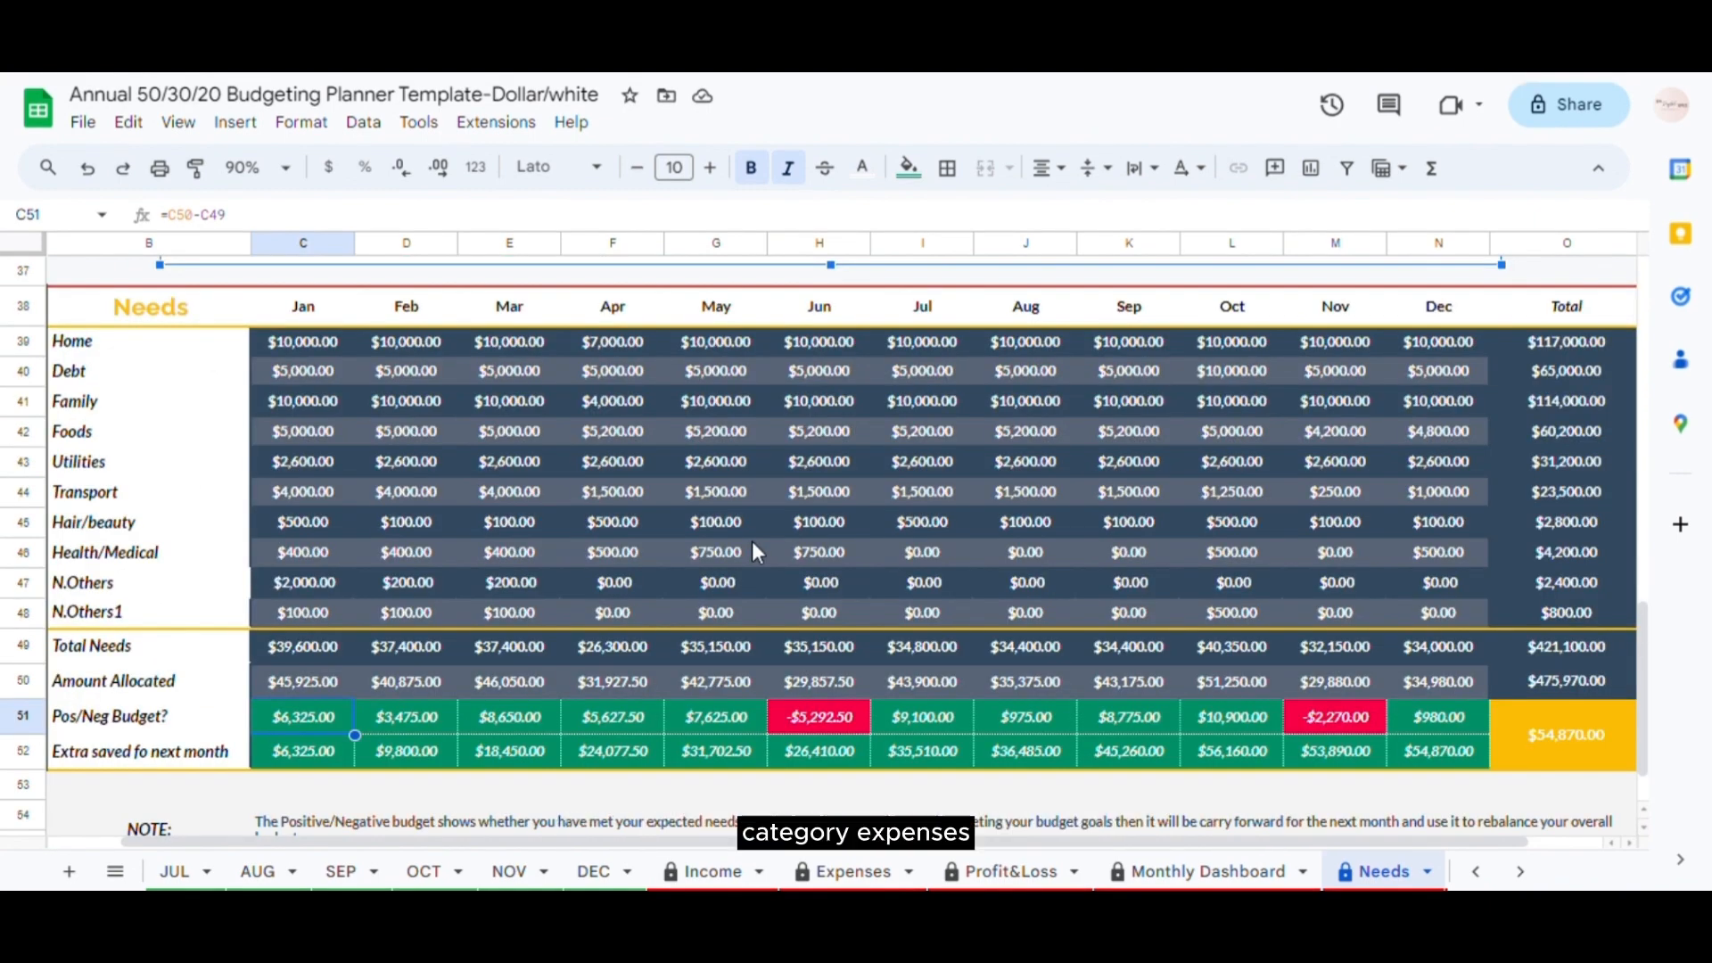
pyautogui.click(303, 644)
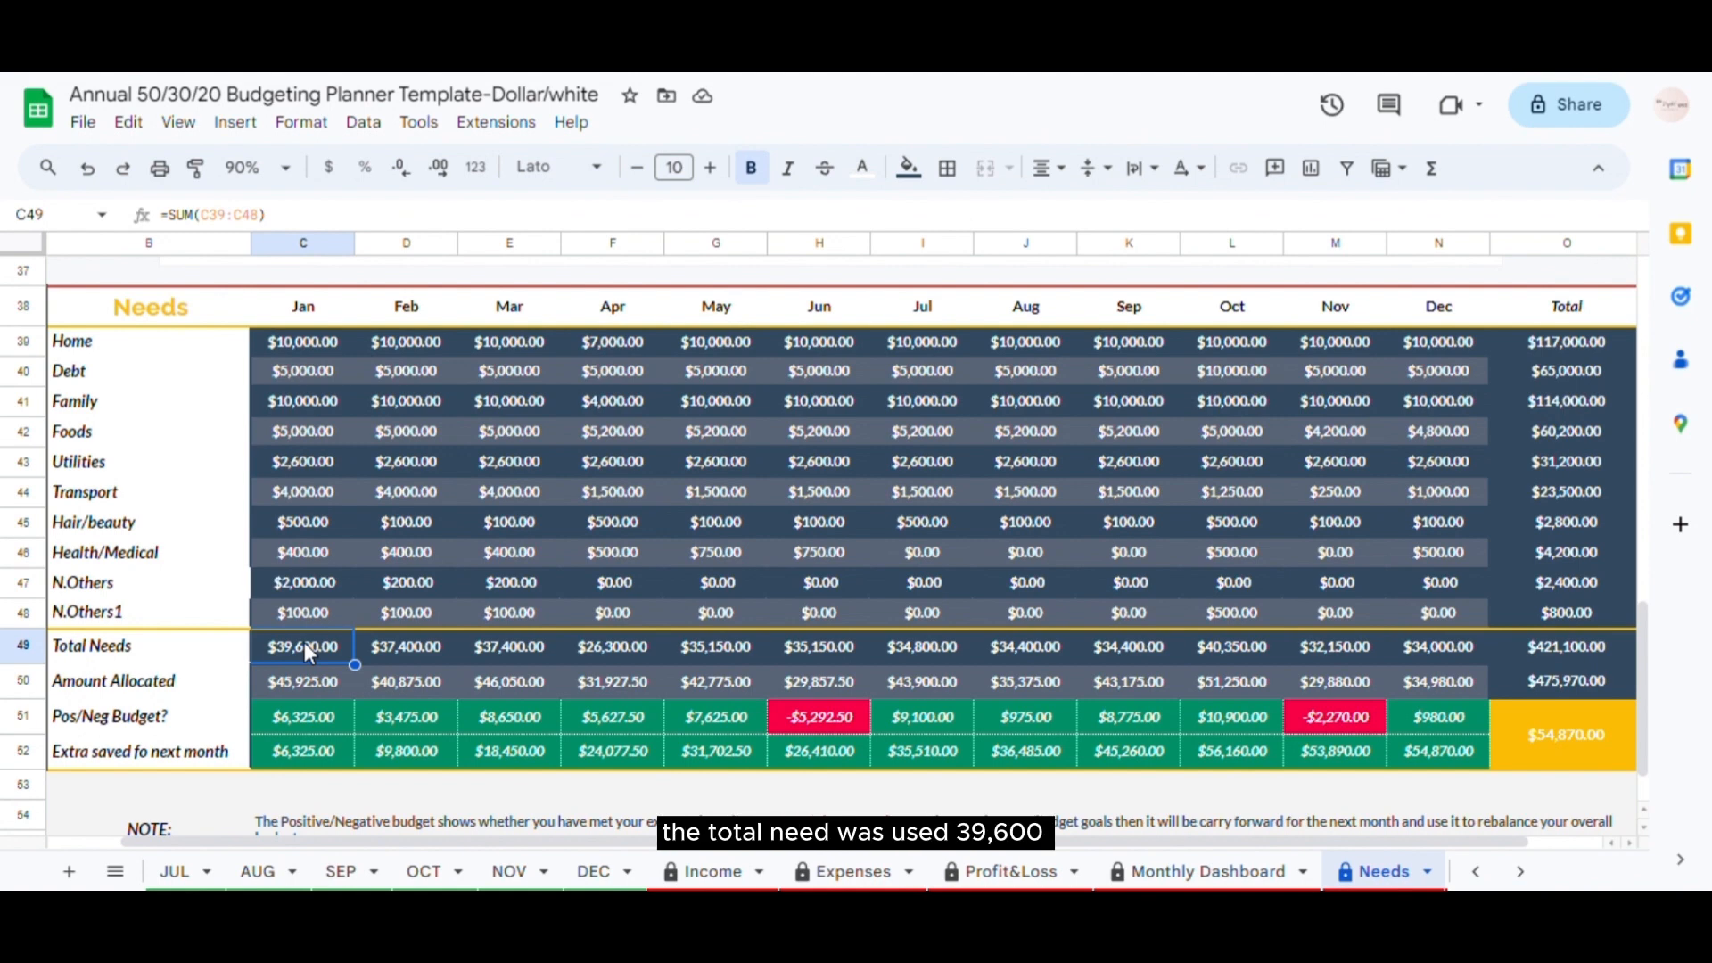
pyautogui.click(307, 681)
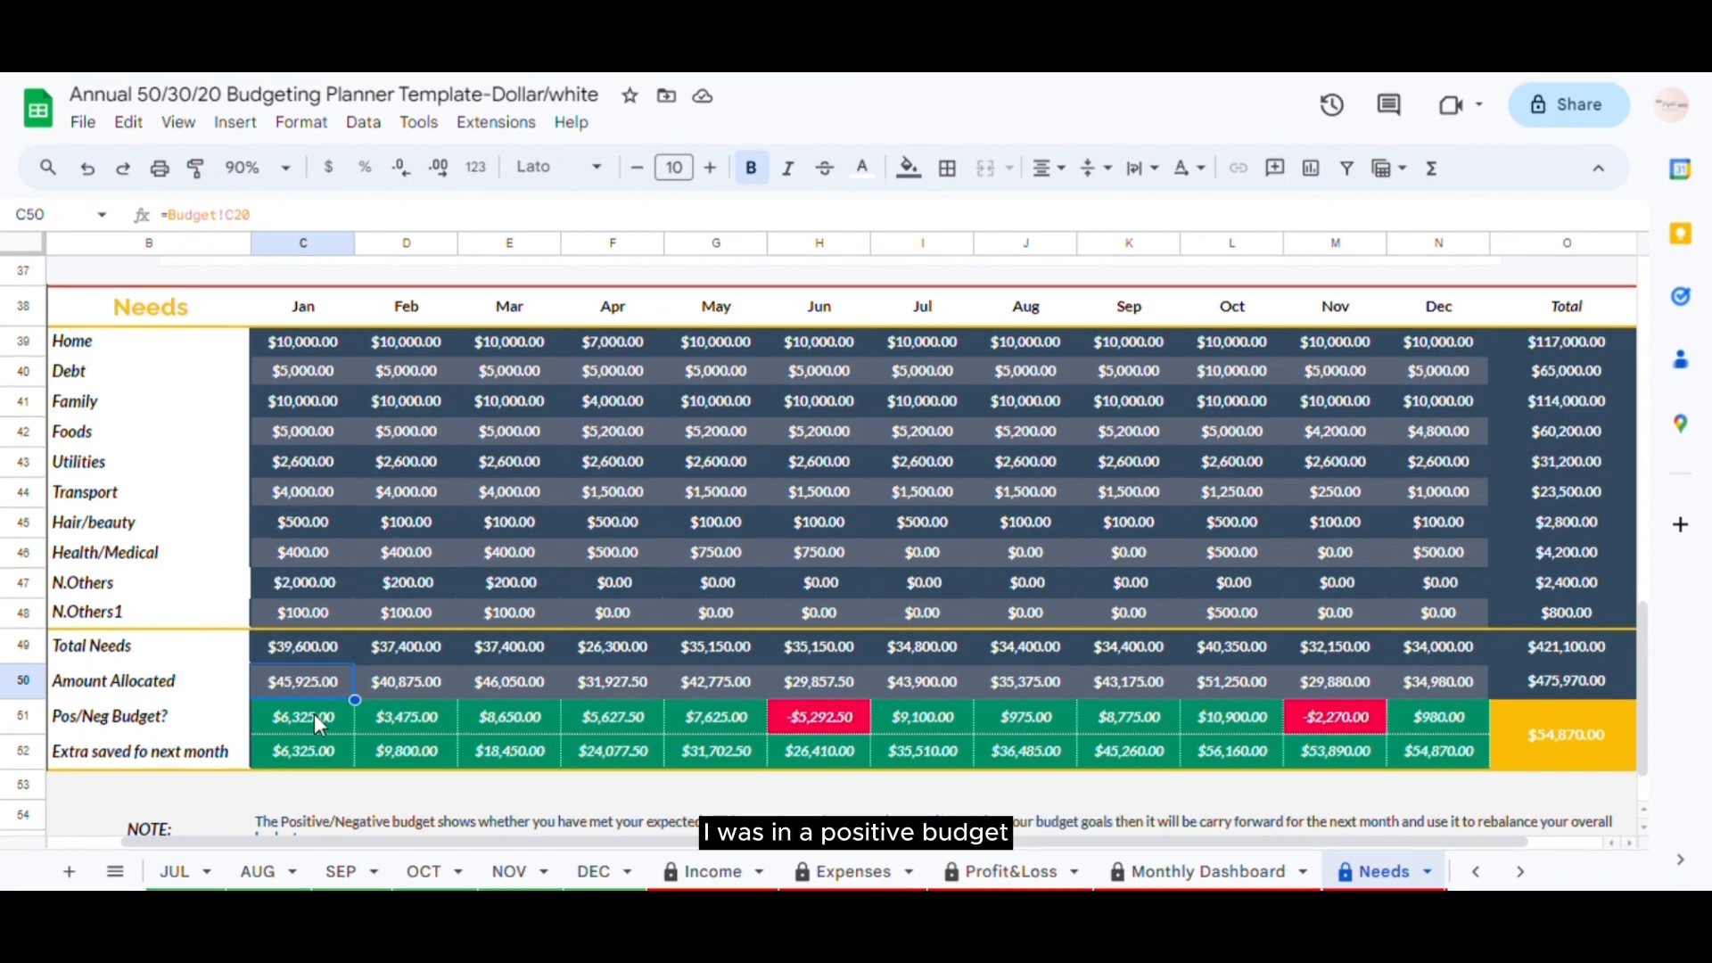
pyautogui.click(314, 717)
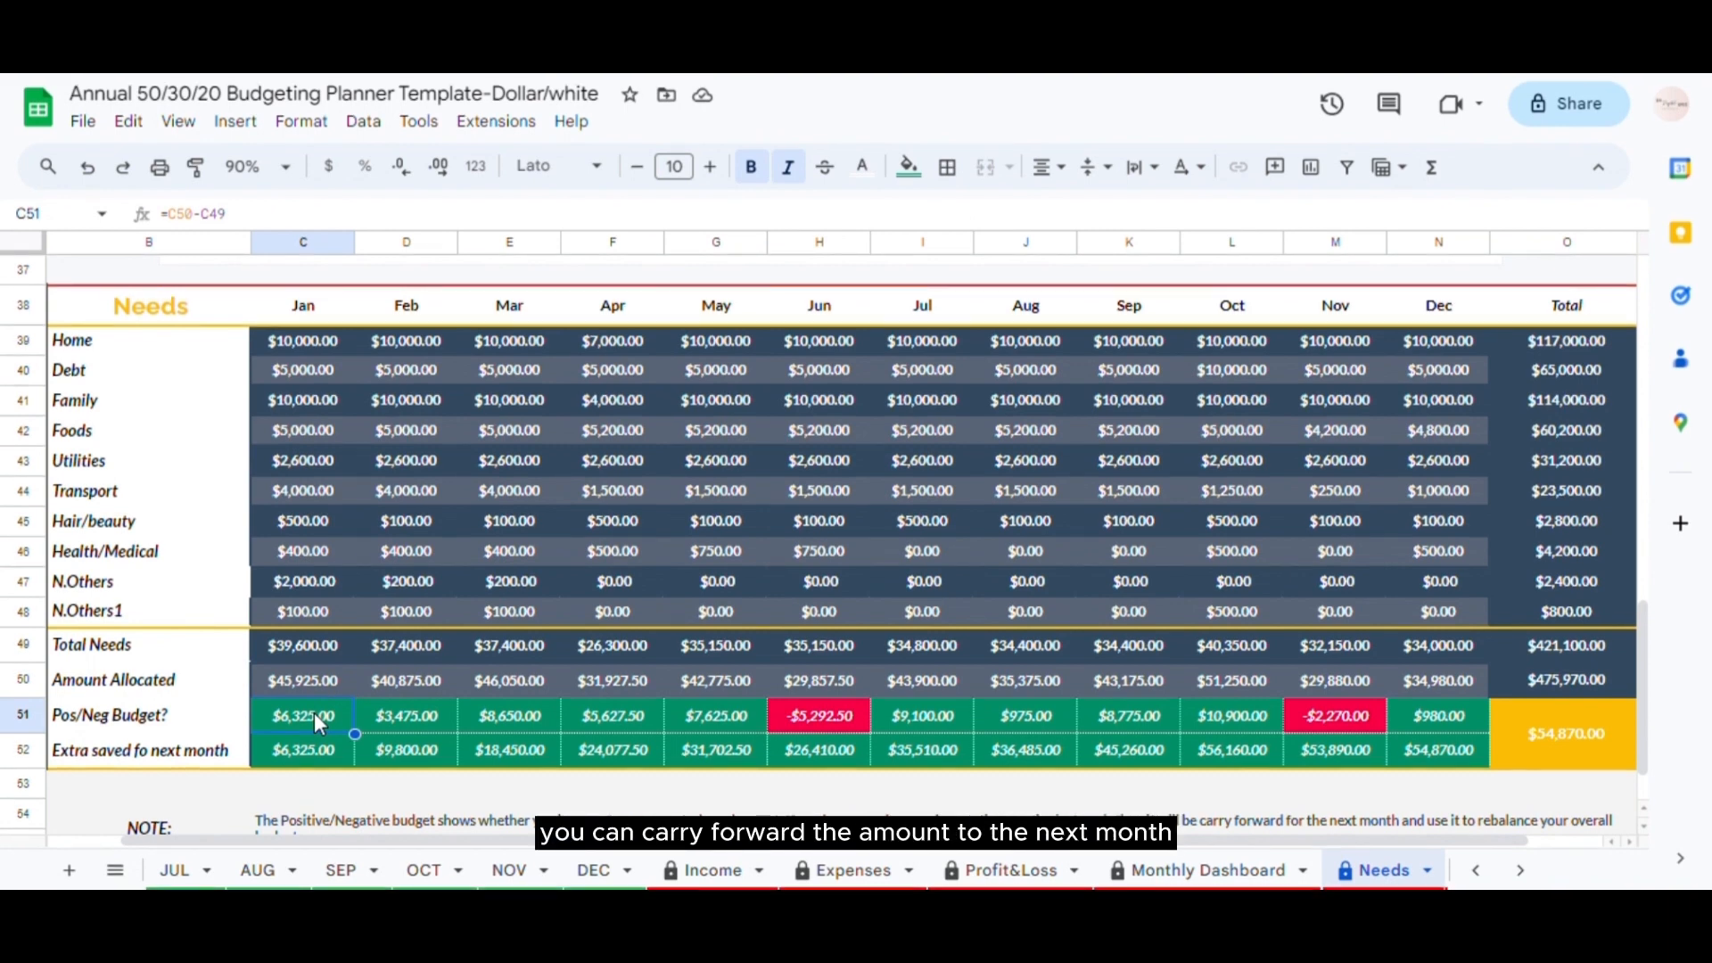
pyautogui.click(353, 739)
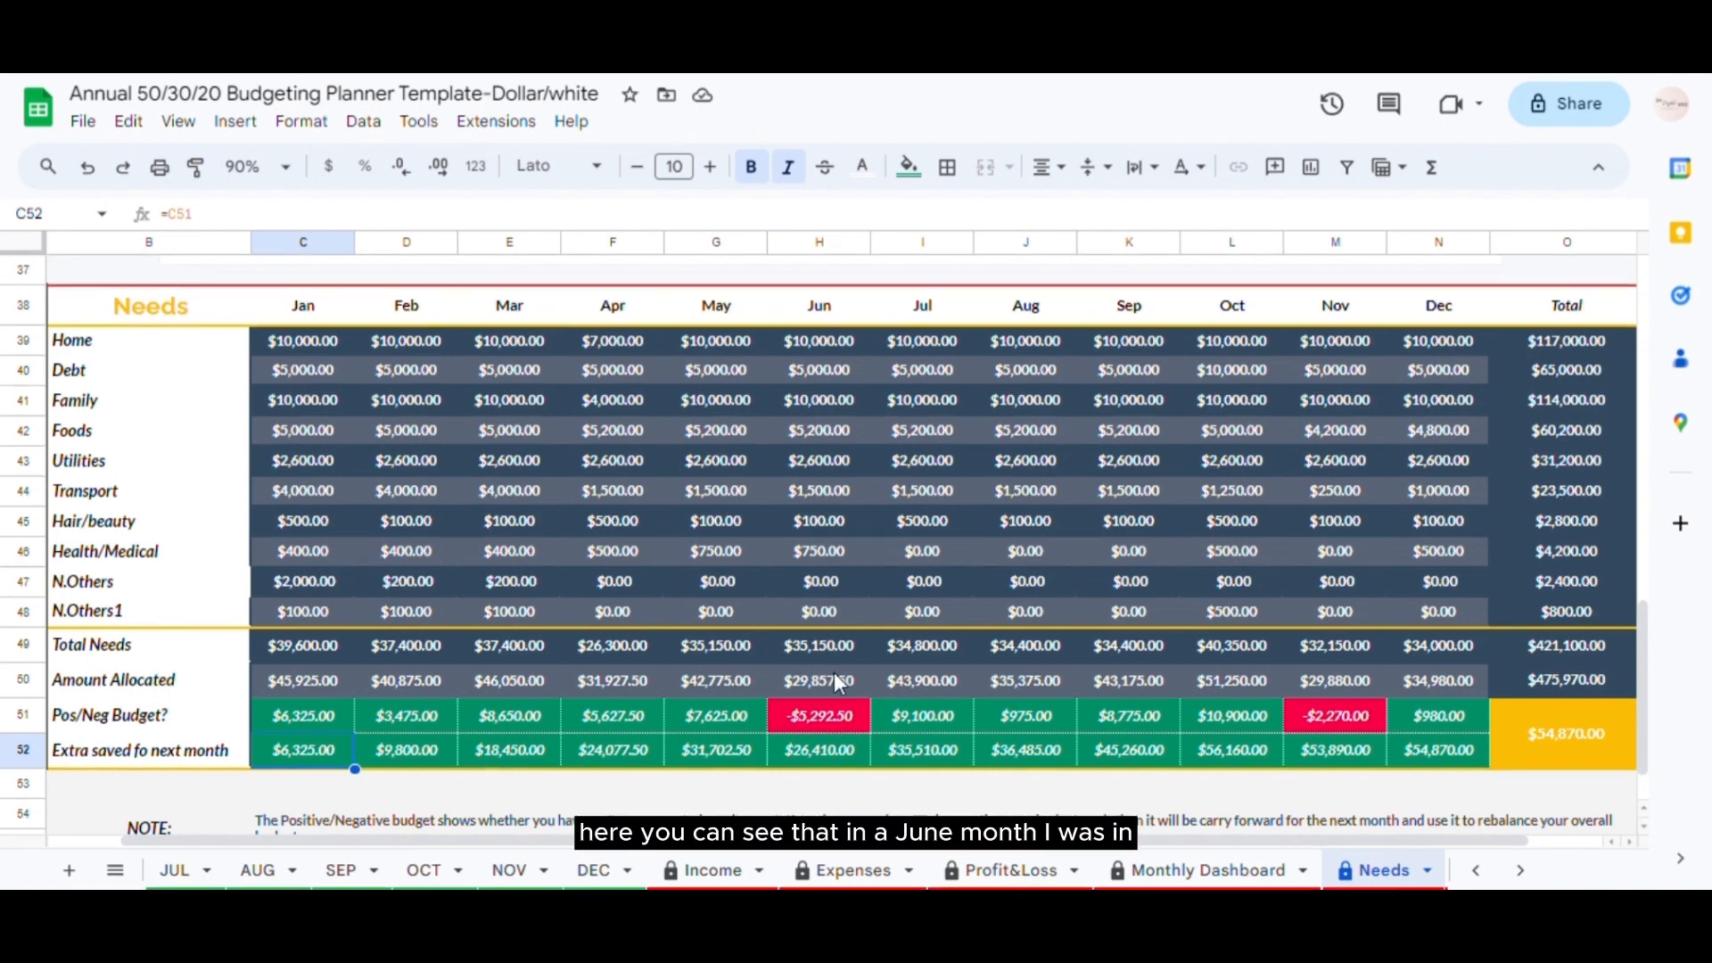
# - Trace how May's extra savings offset June's Pos/Neg Budget, and follow the carried-forward amount to December
pyautogui.click(795, 718)
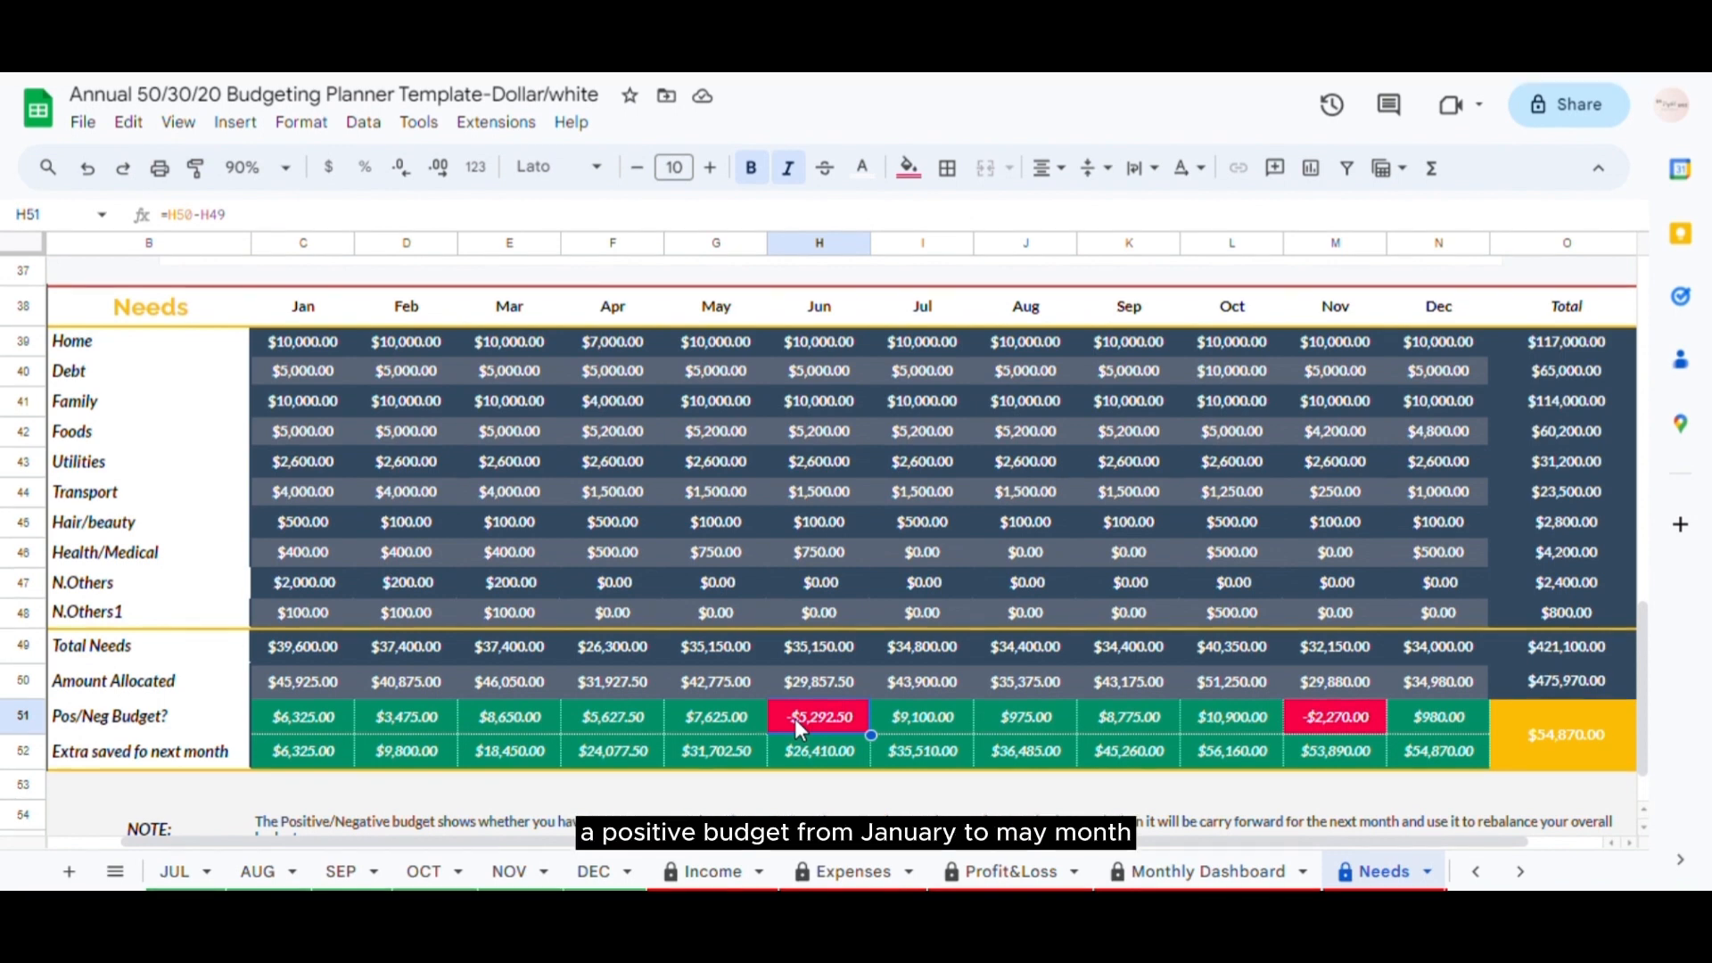
pyautogui.click(763, 743)
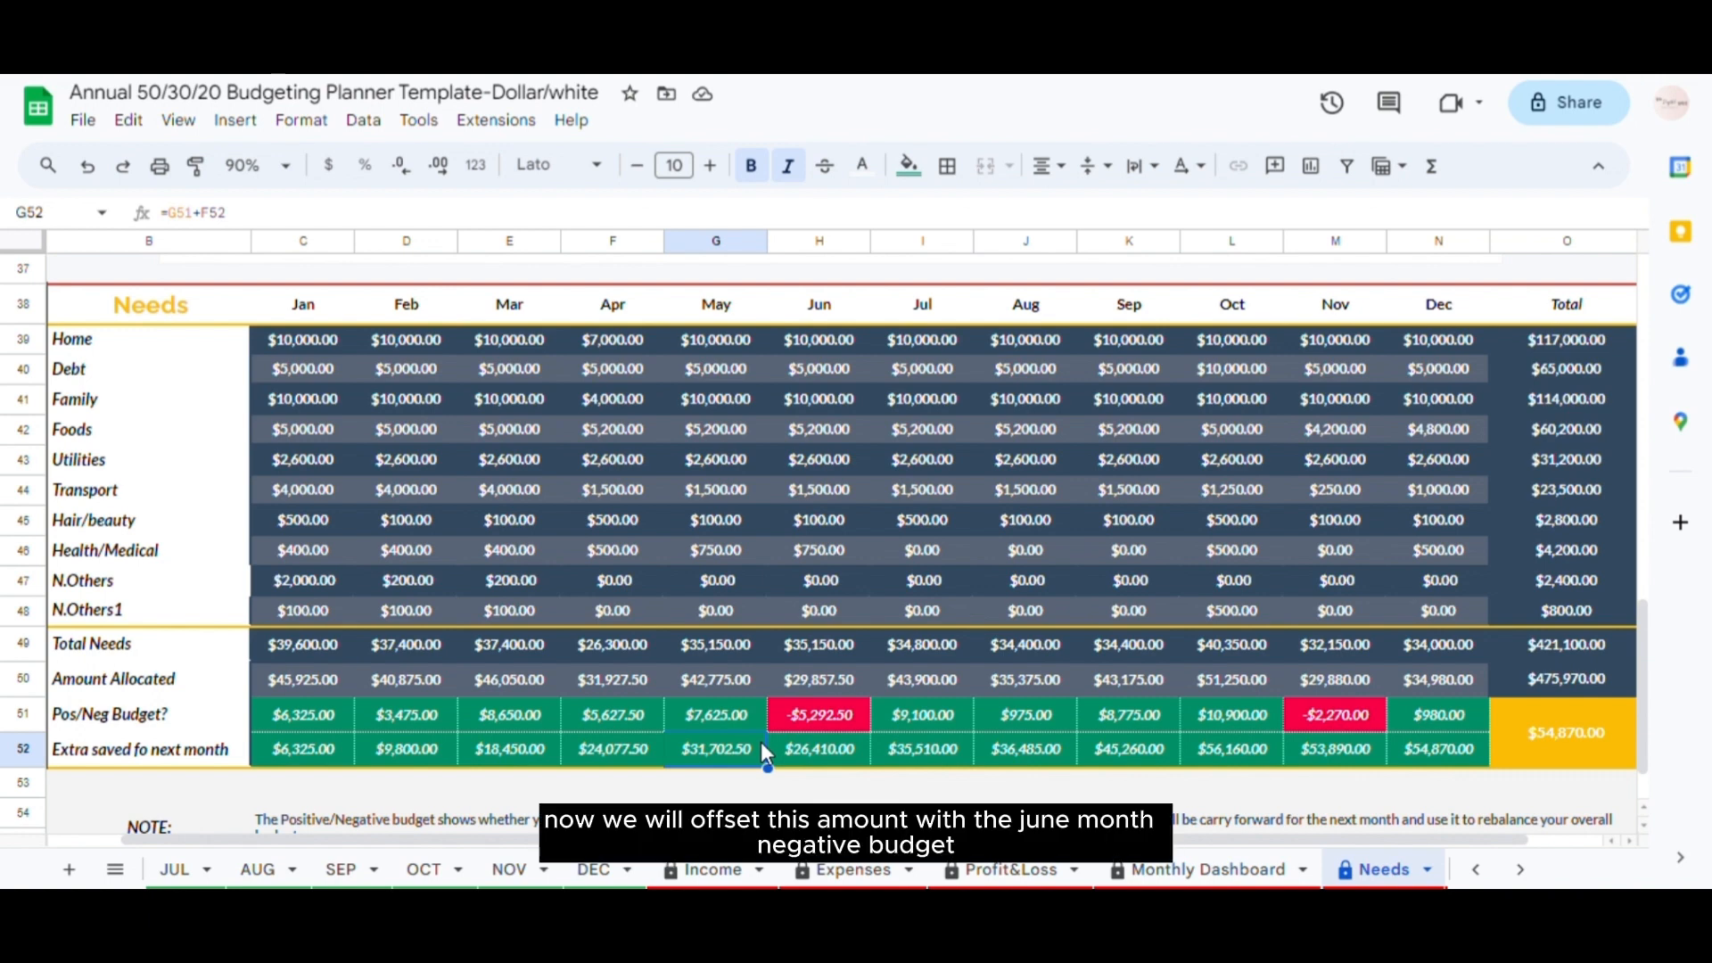
pyautogui.click(813, 753)
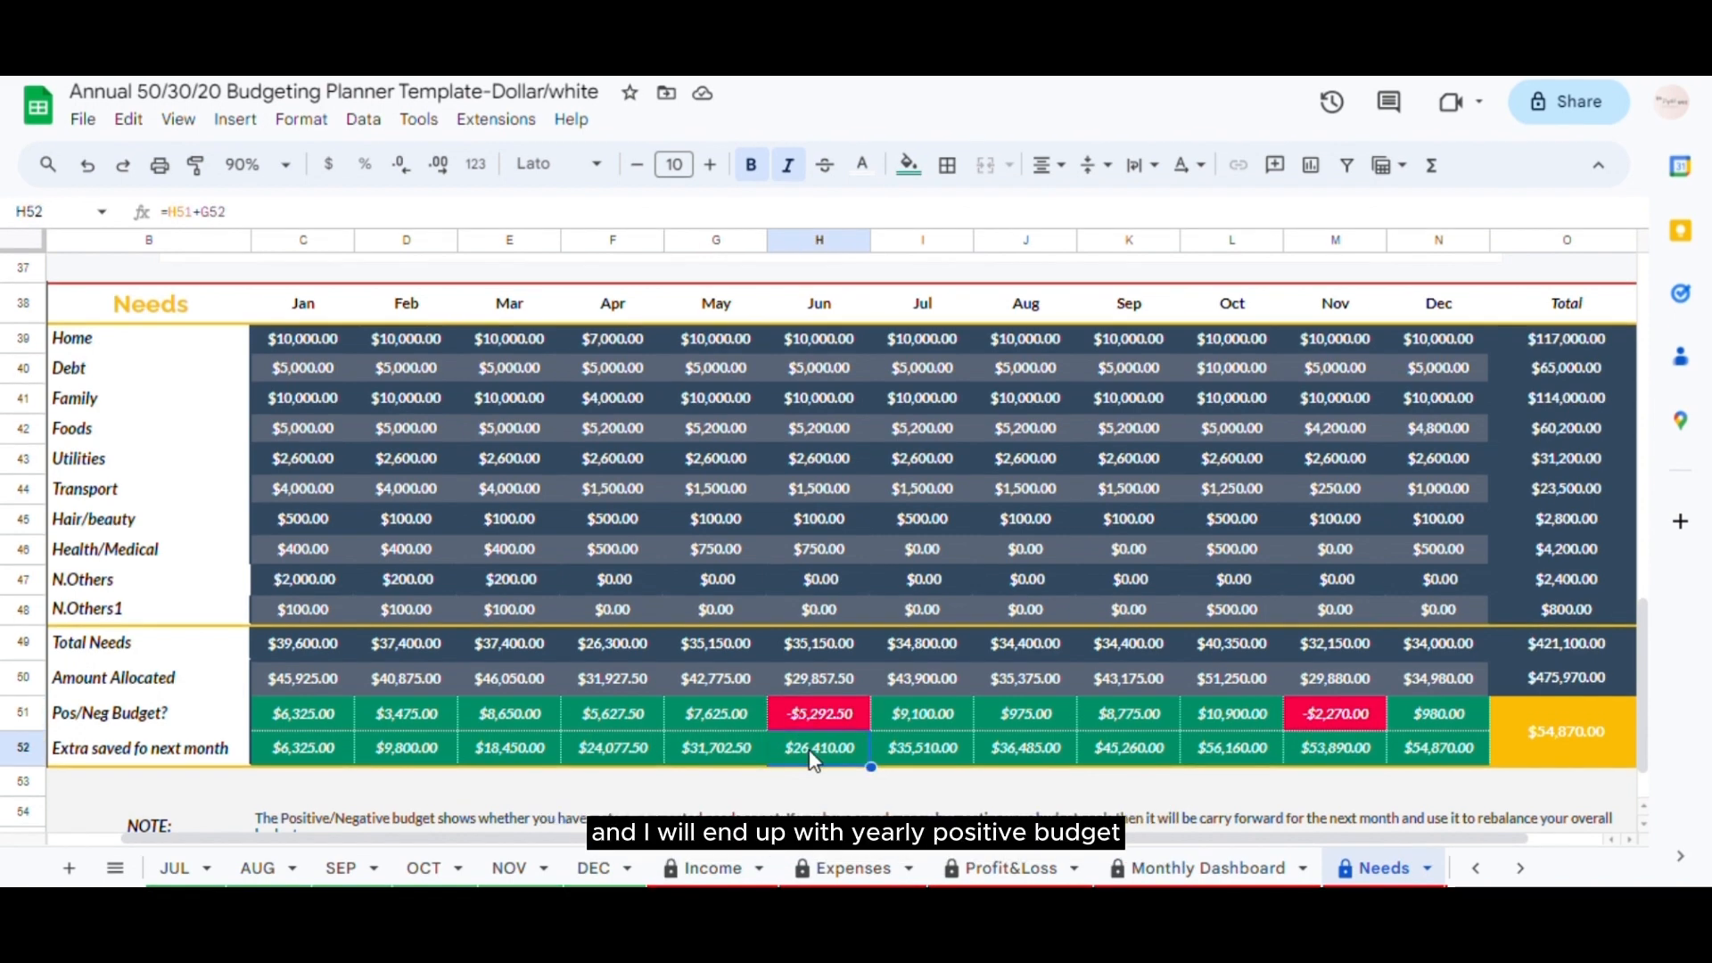
pyautogui.click(1463, 756)
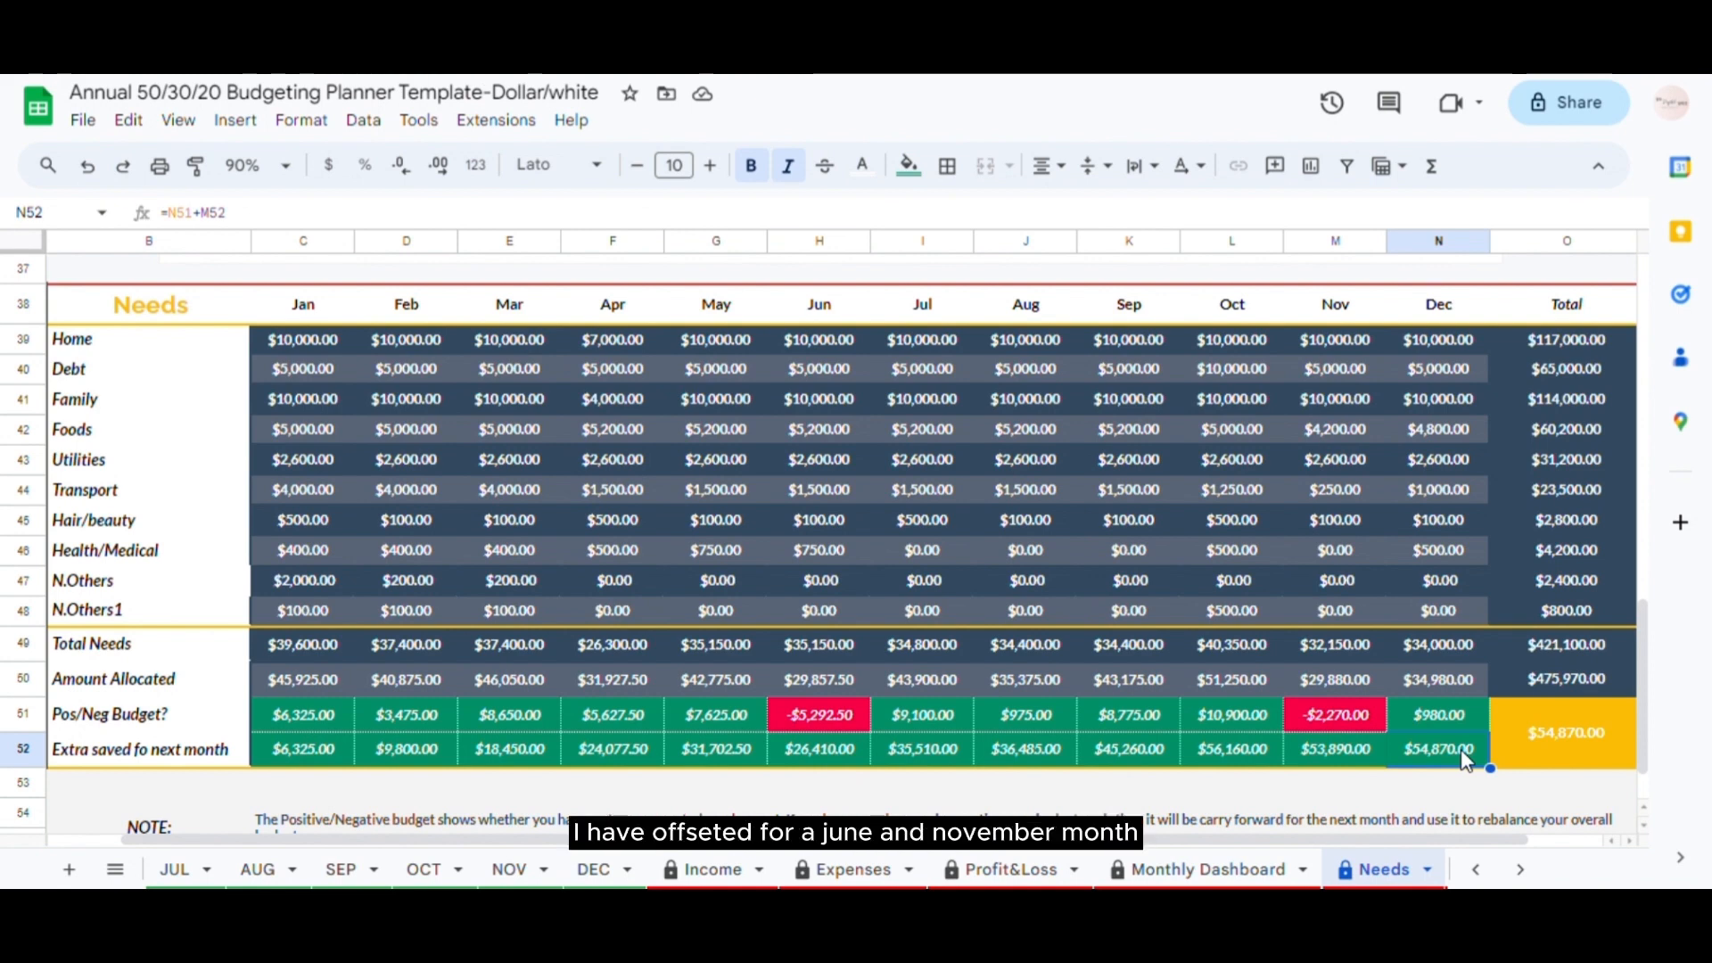
# - Compare the June and November Pos/Neg Budget cells for Needs with December's extra saved amount
pyautogui.click(827, 715)
pyautogui.click(1304, 710)
pyautogui.click(1439, 751)
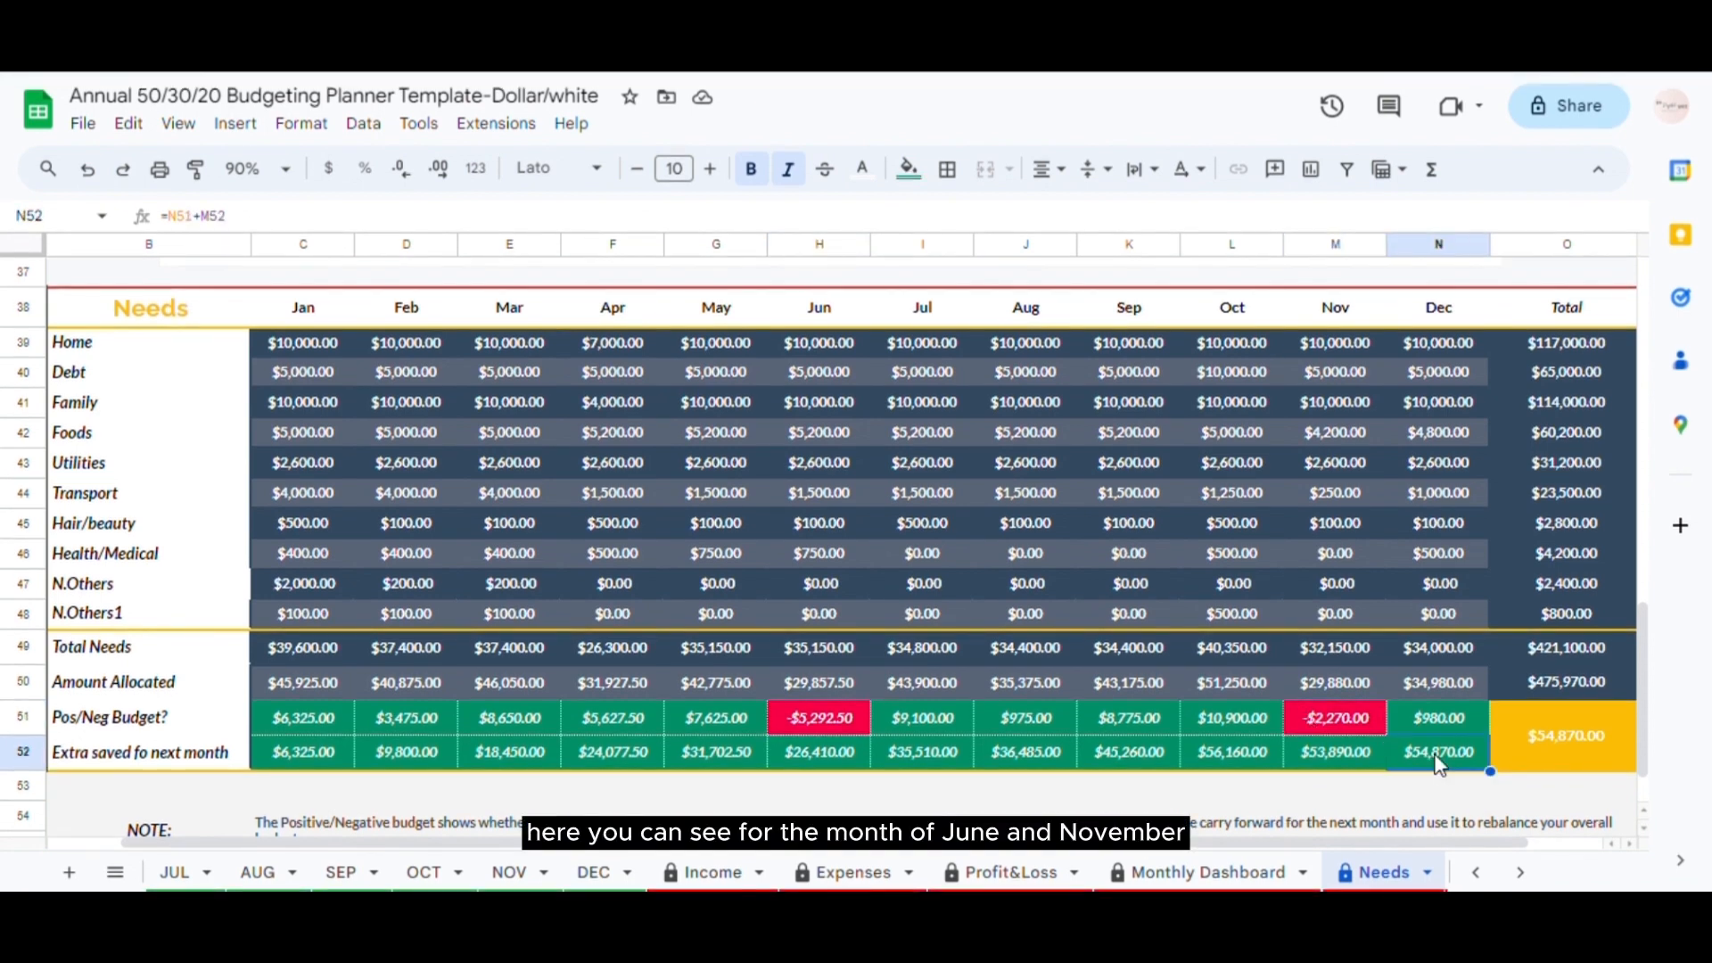
pyautogui.click(816, 717)
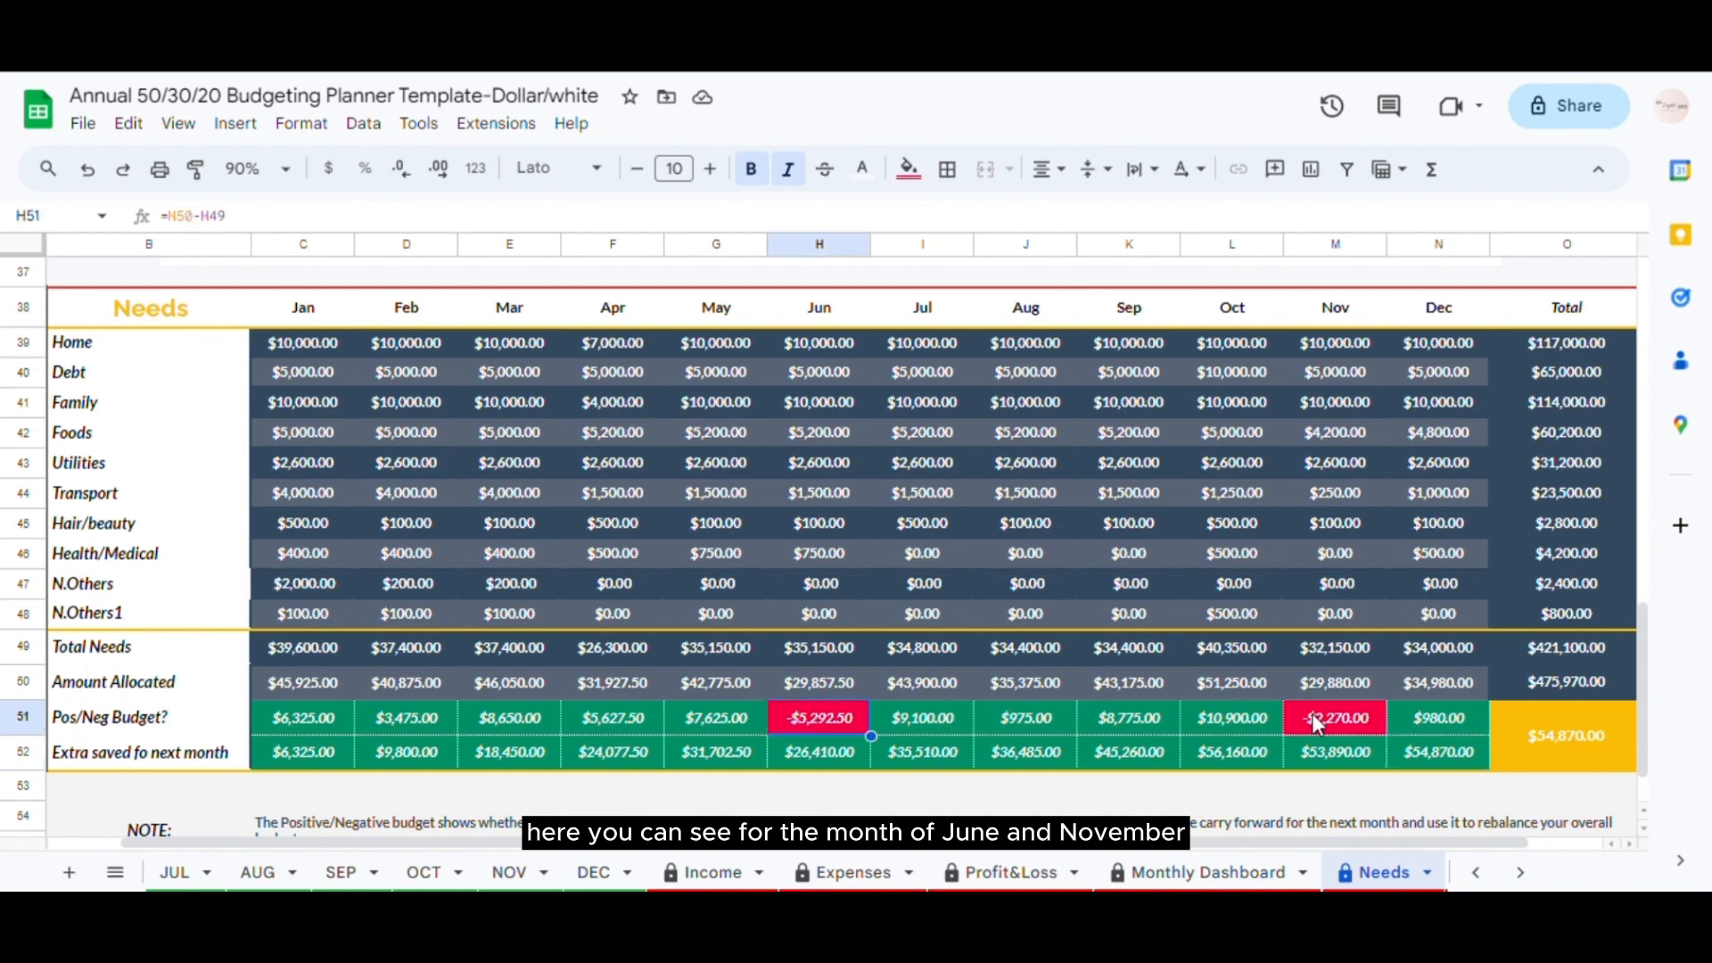
pyautogui.click(1312, 713)
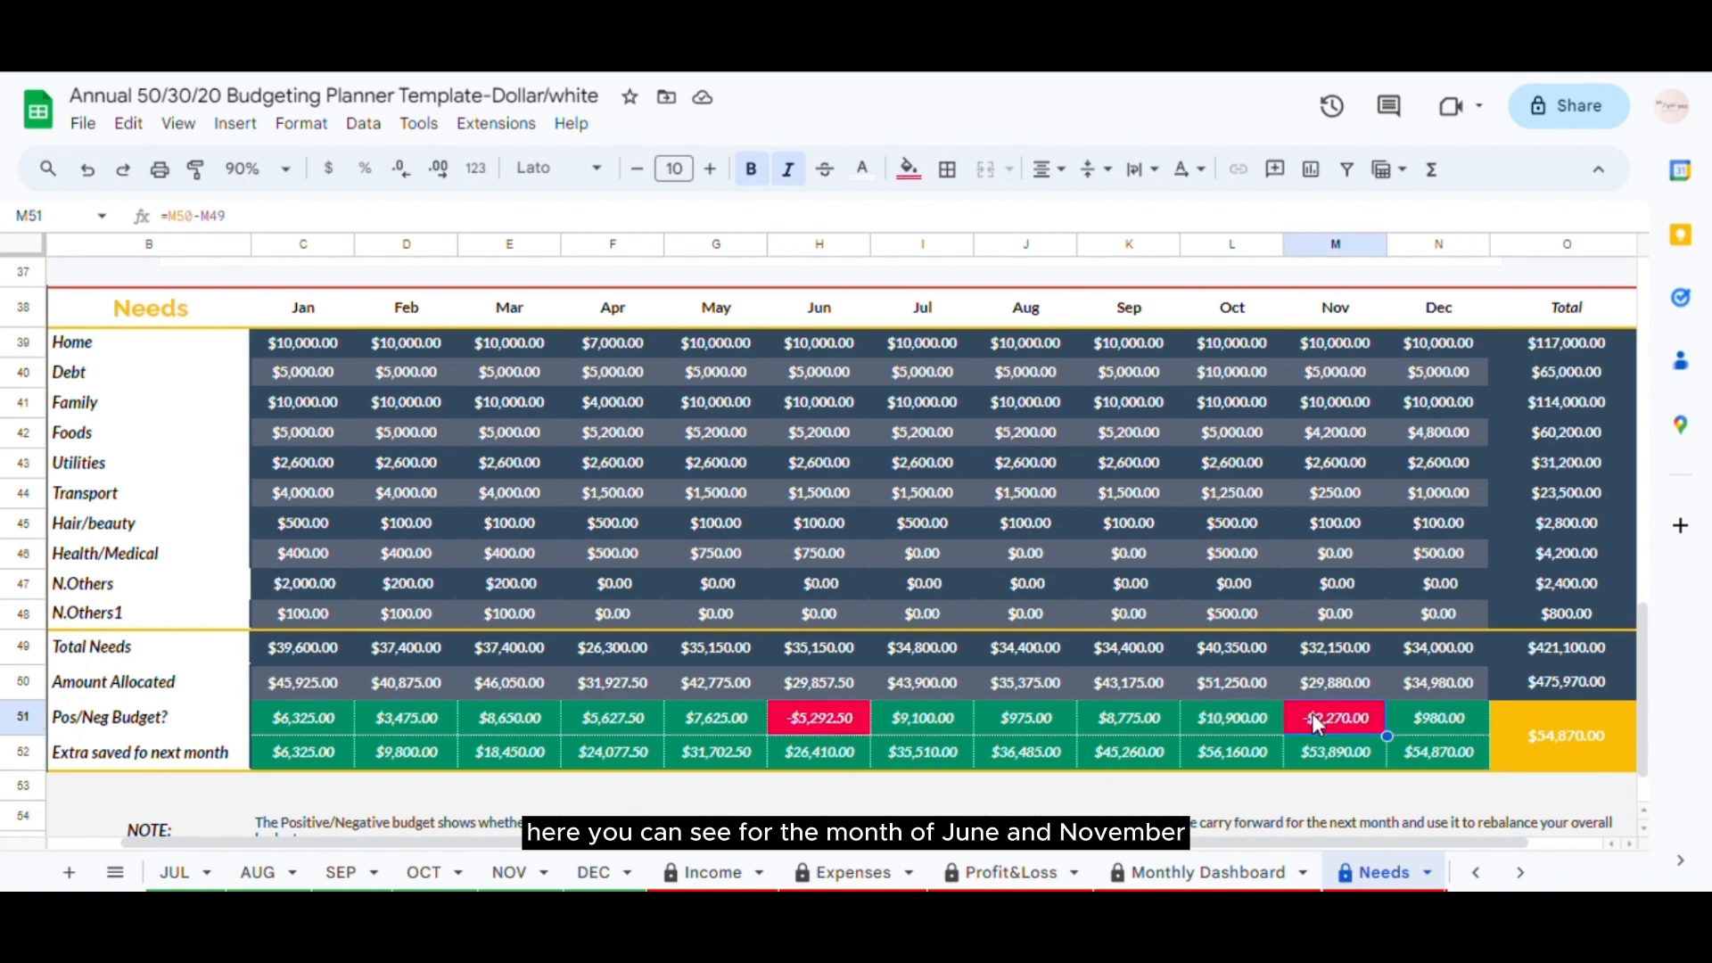
pyautogui.click(1440, 752)
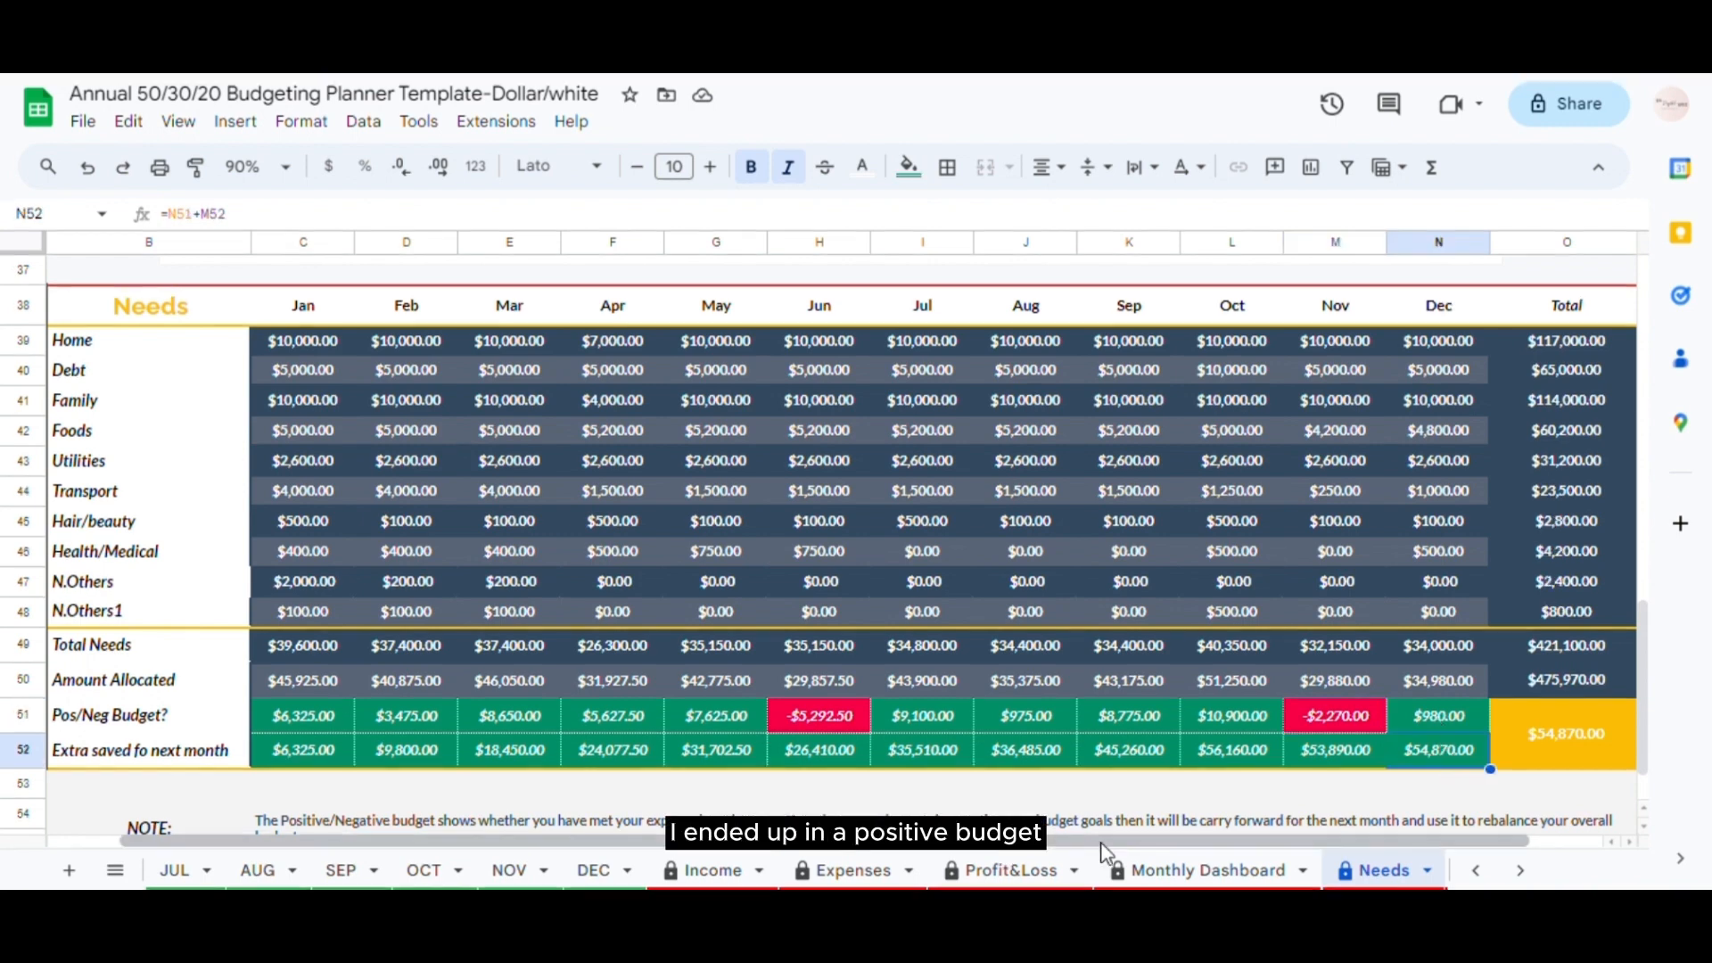
# - Review the Wants Category %, Wants Monthly %, Wants Category Breakdown and Wants Overview charts, plus the monthly table on the Wants sheet
pyautogui.moveTo(1114, 842)
pyautogui.mouseDown()
pyautogui.moveTo(1163, 852)
pyautogui.moveTo(1107, 838)
pyautogui.mouseUp()
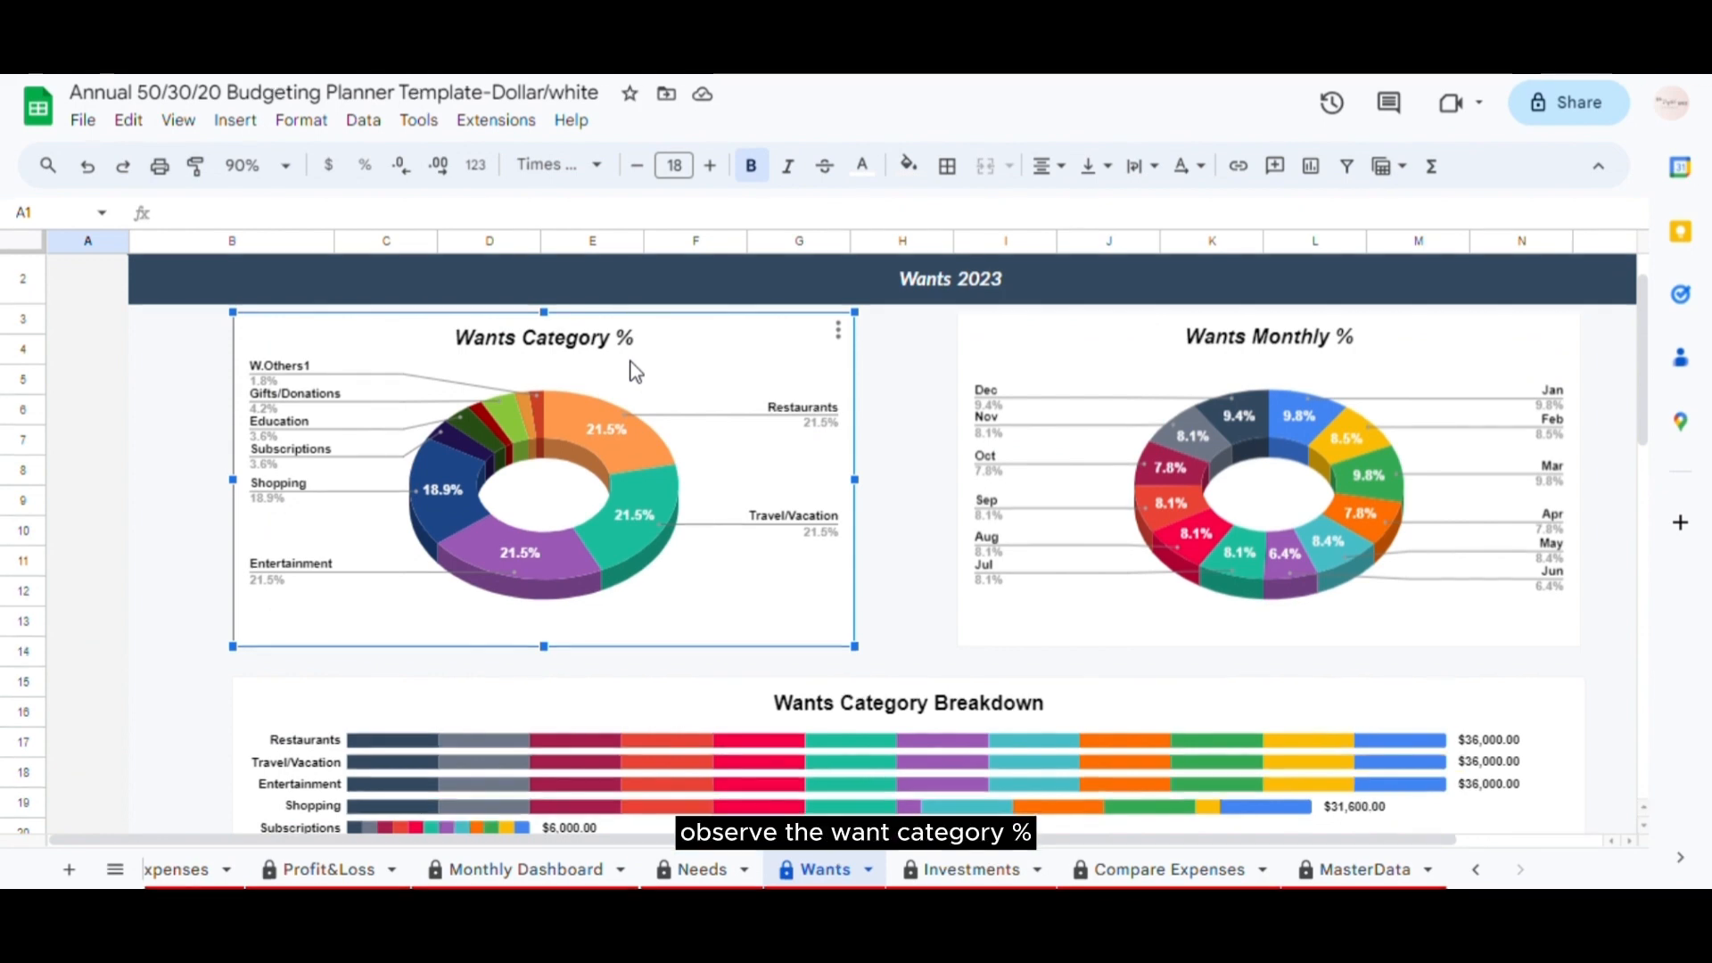
pyautogui.click(1041, 346)
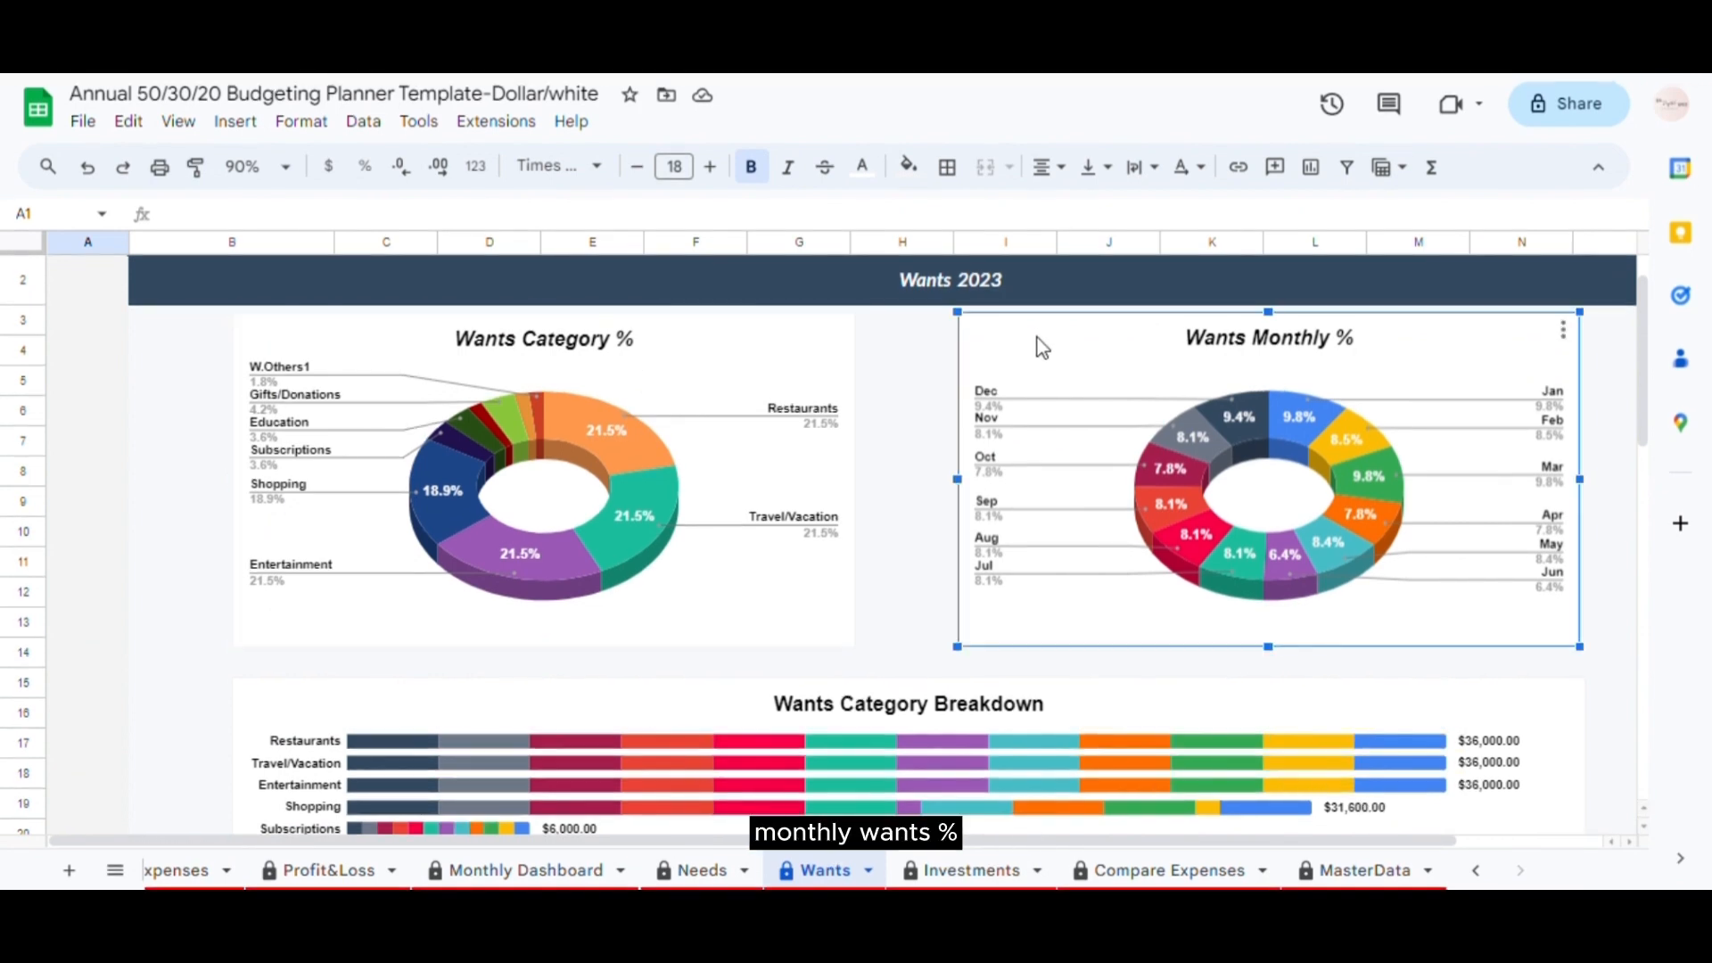
pyautogui.scroll(-3, 815, 617)
pyautogui.click(821, 616)
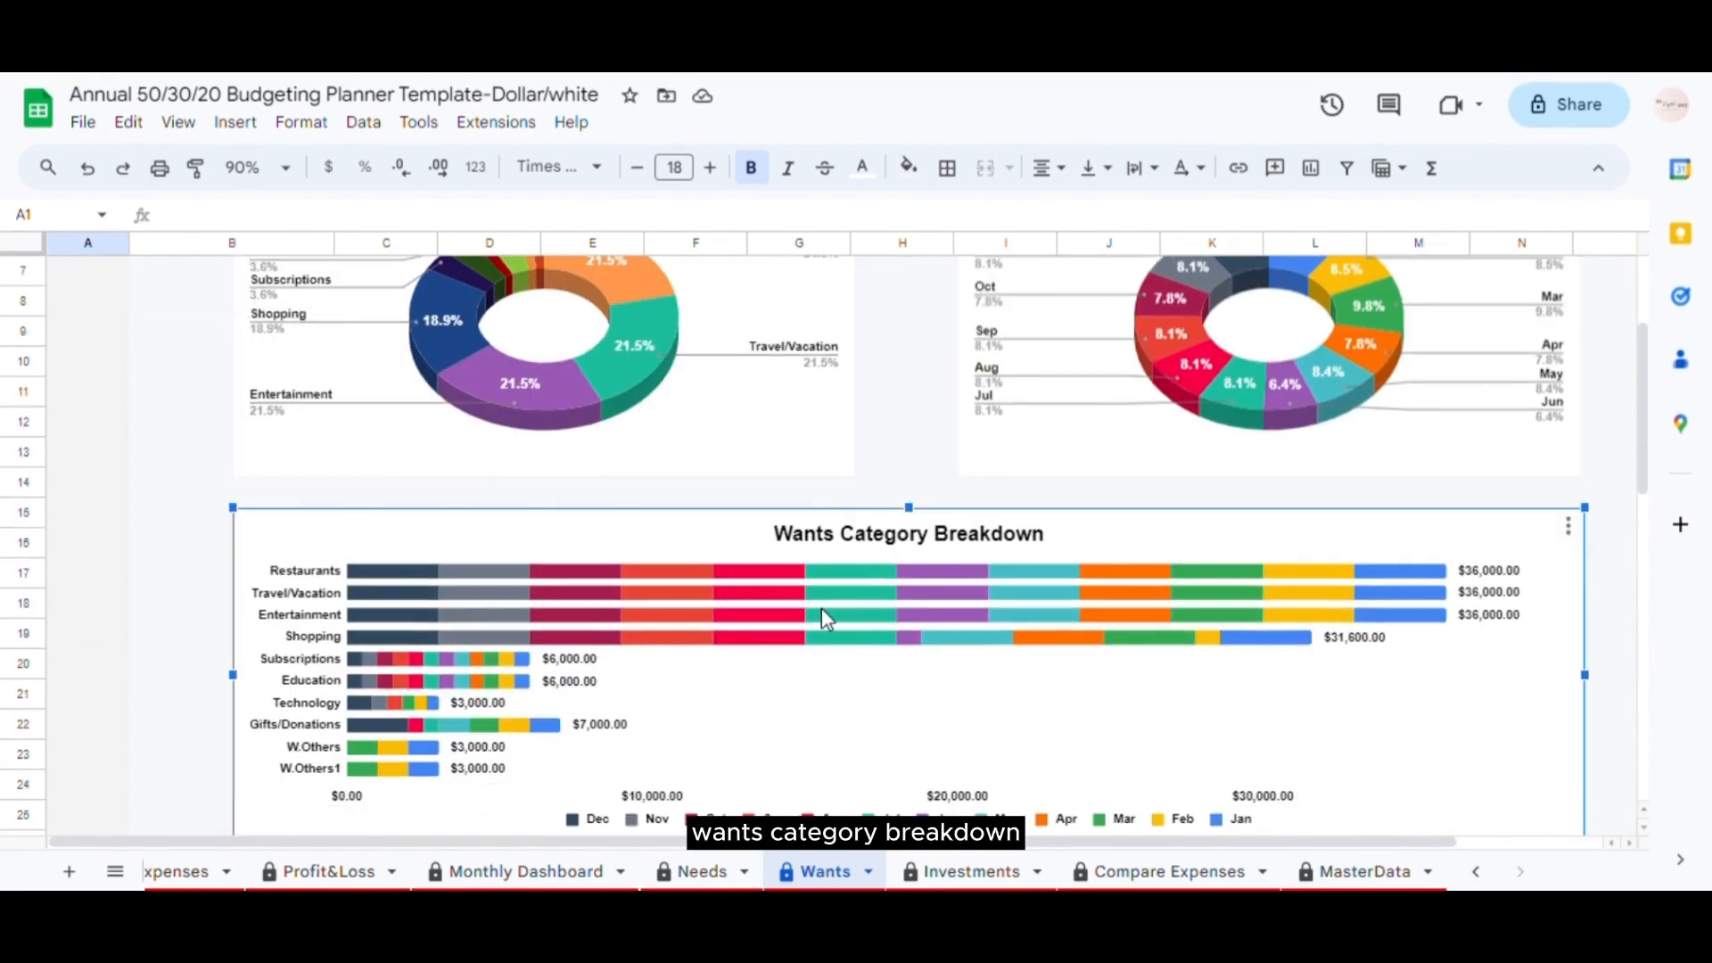
pyautogui.scroll(-10, 821, 615)
pyautogui.click(861, 456)
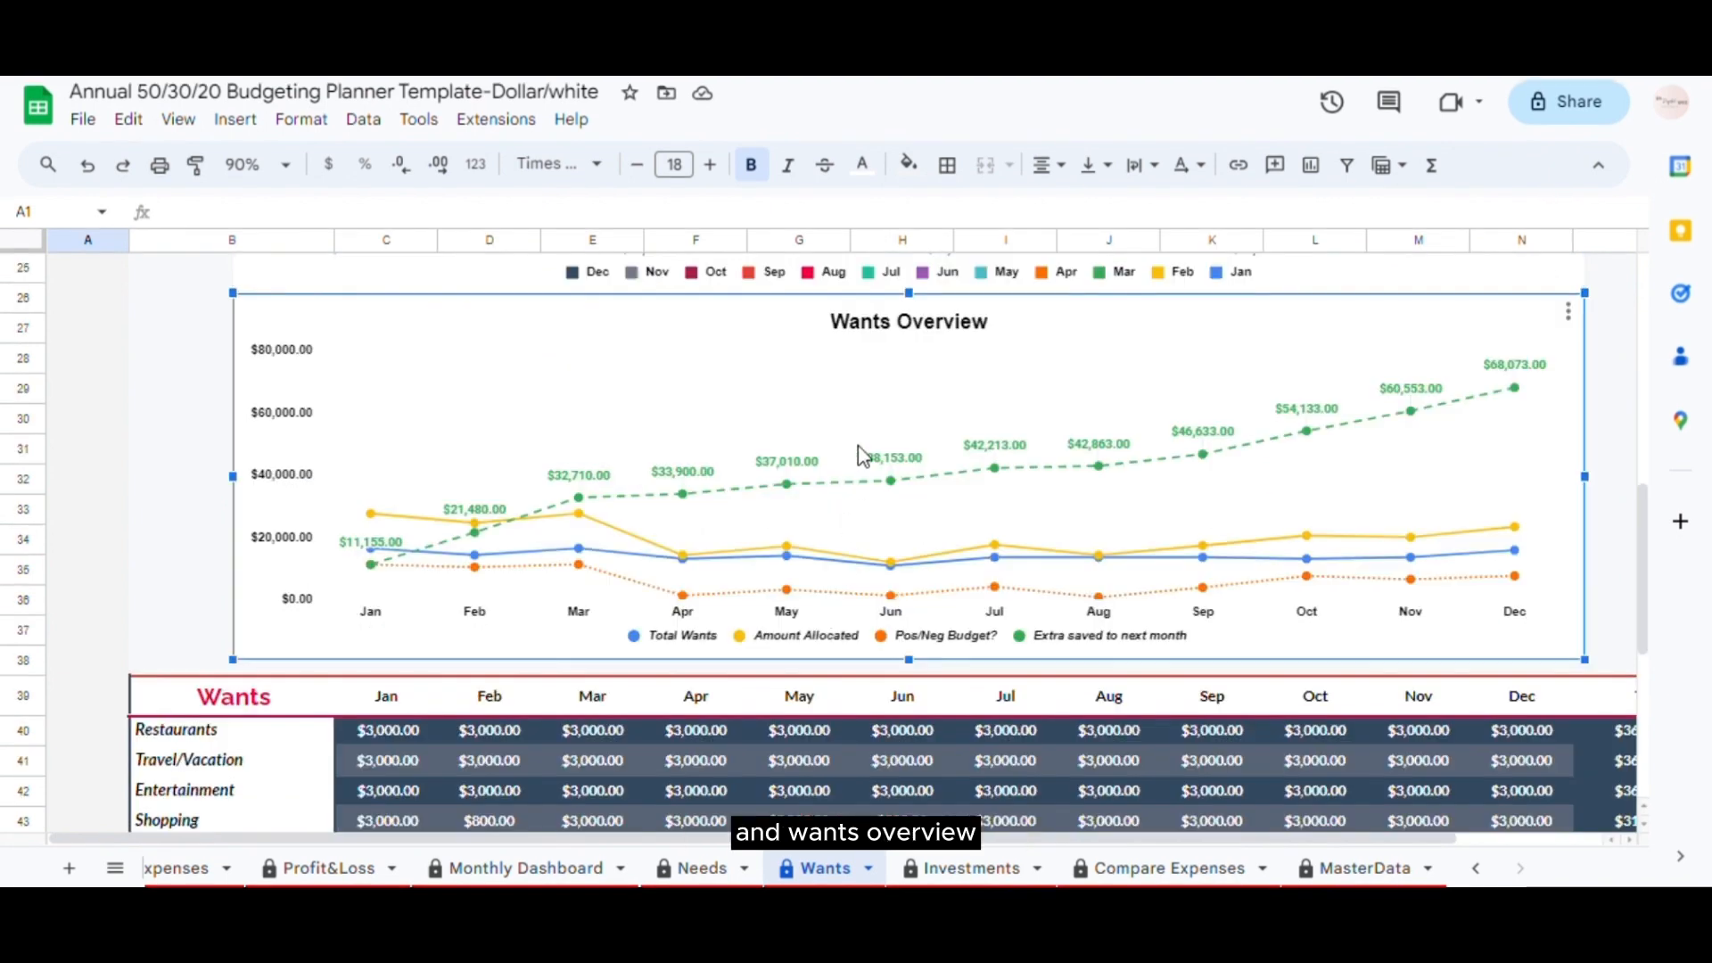
pyautogui.scroll(-7, 862, 456)
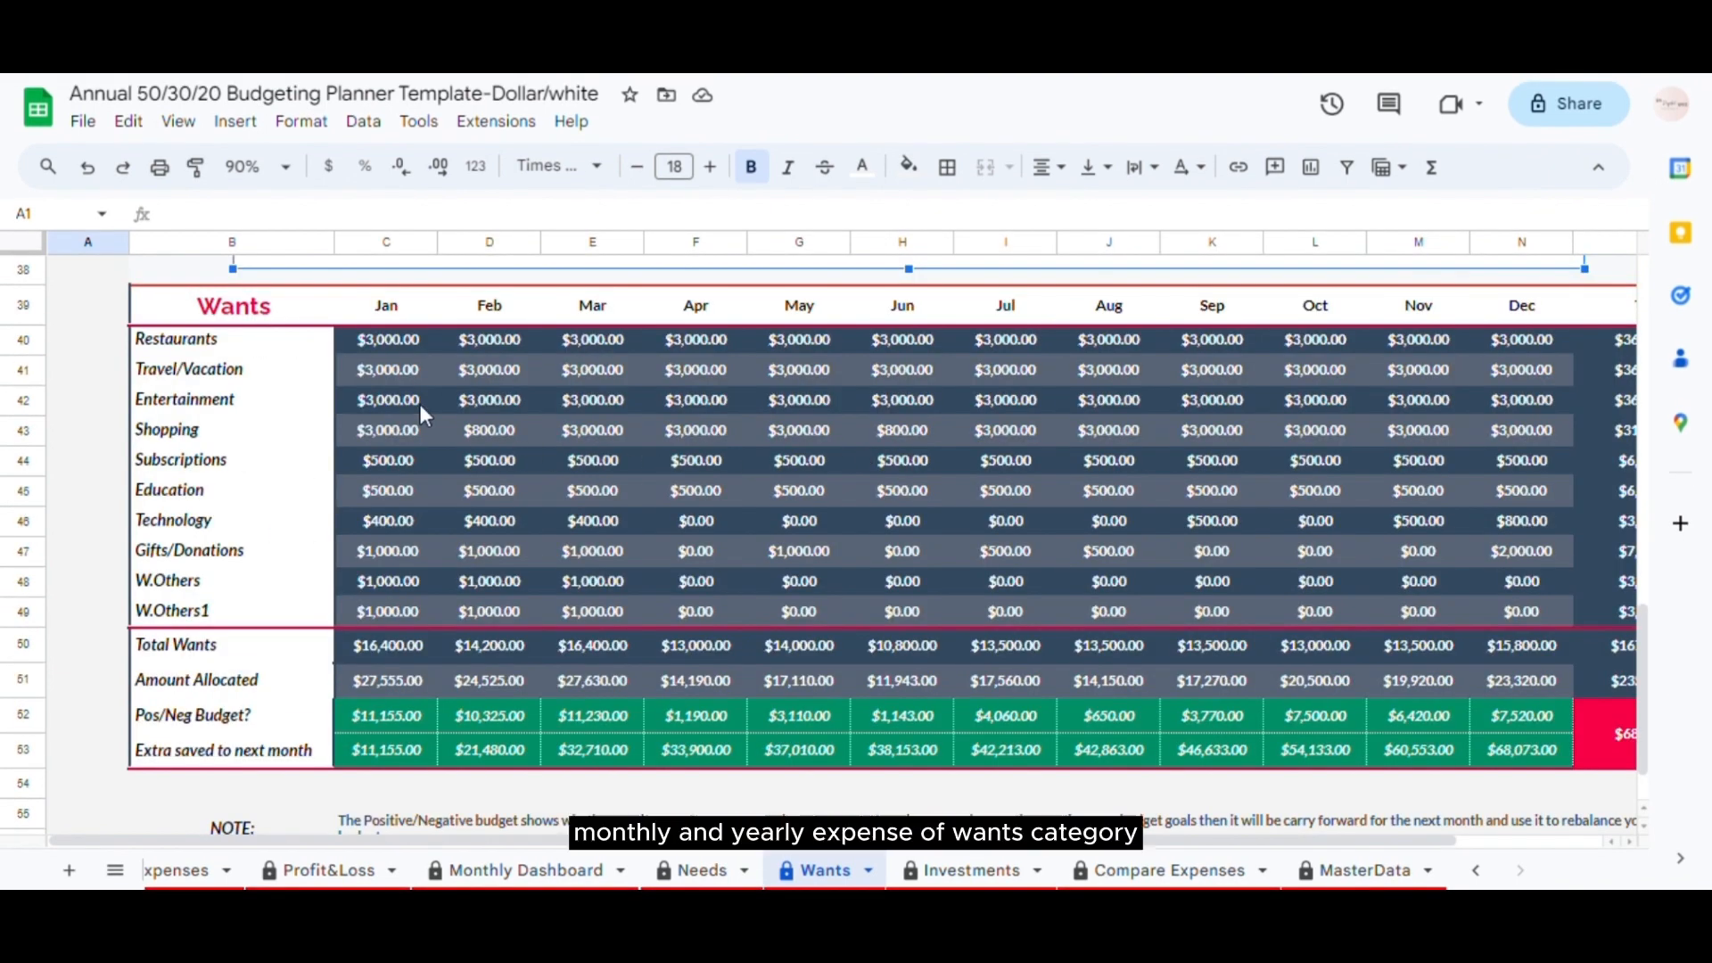
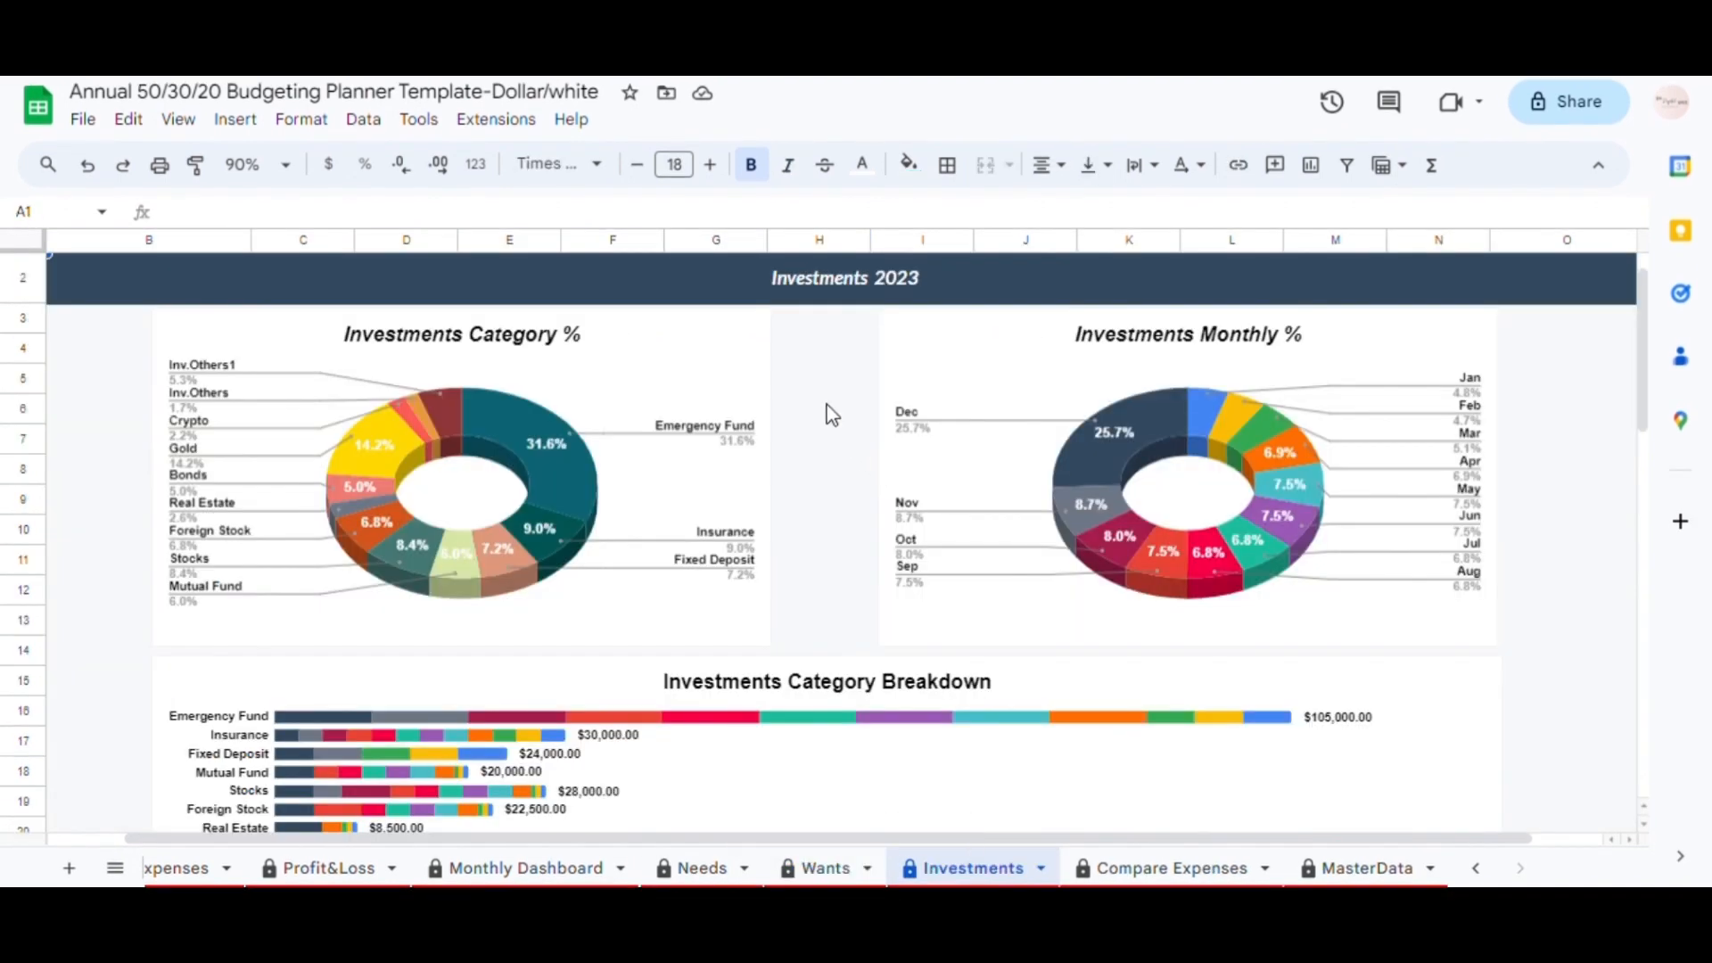
# - Review the Investments Category %, Investments Monthly %, Investments Category Breakdown and Investments Overview charts on the Investments sheet
pyautogui.click(692, 376)
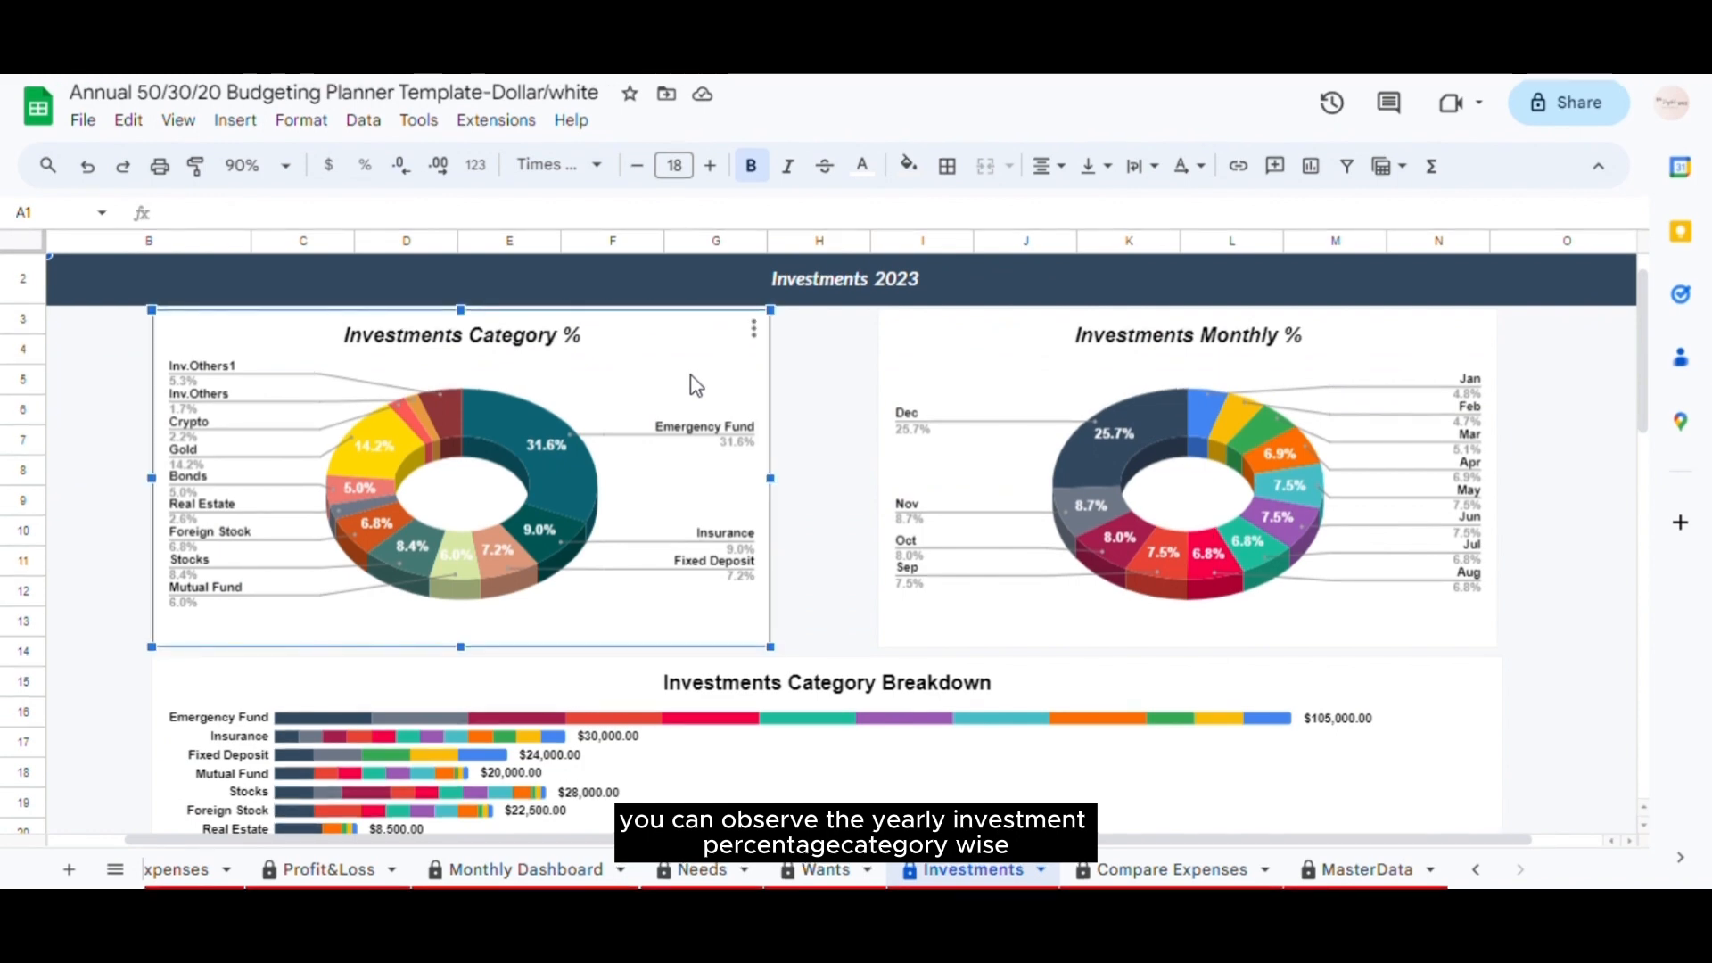
pyautogui.click(1054, 398)
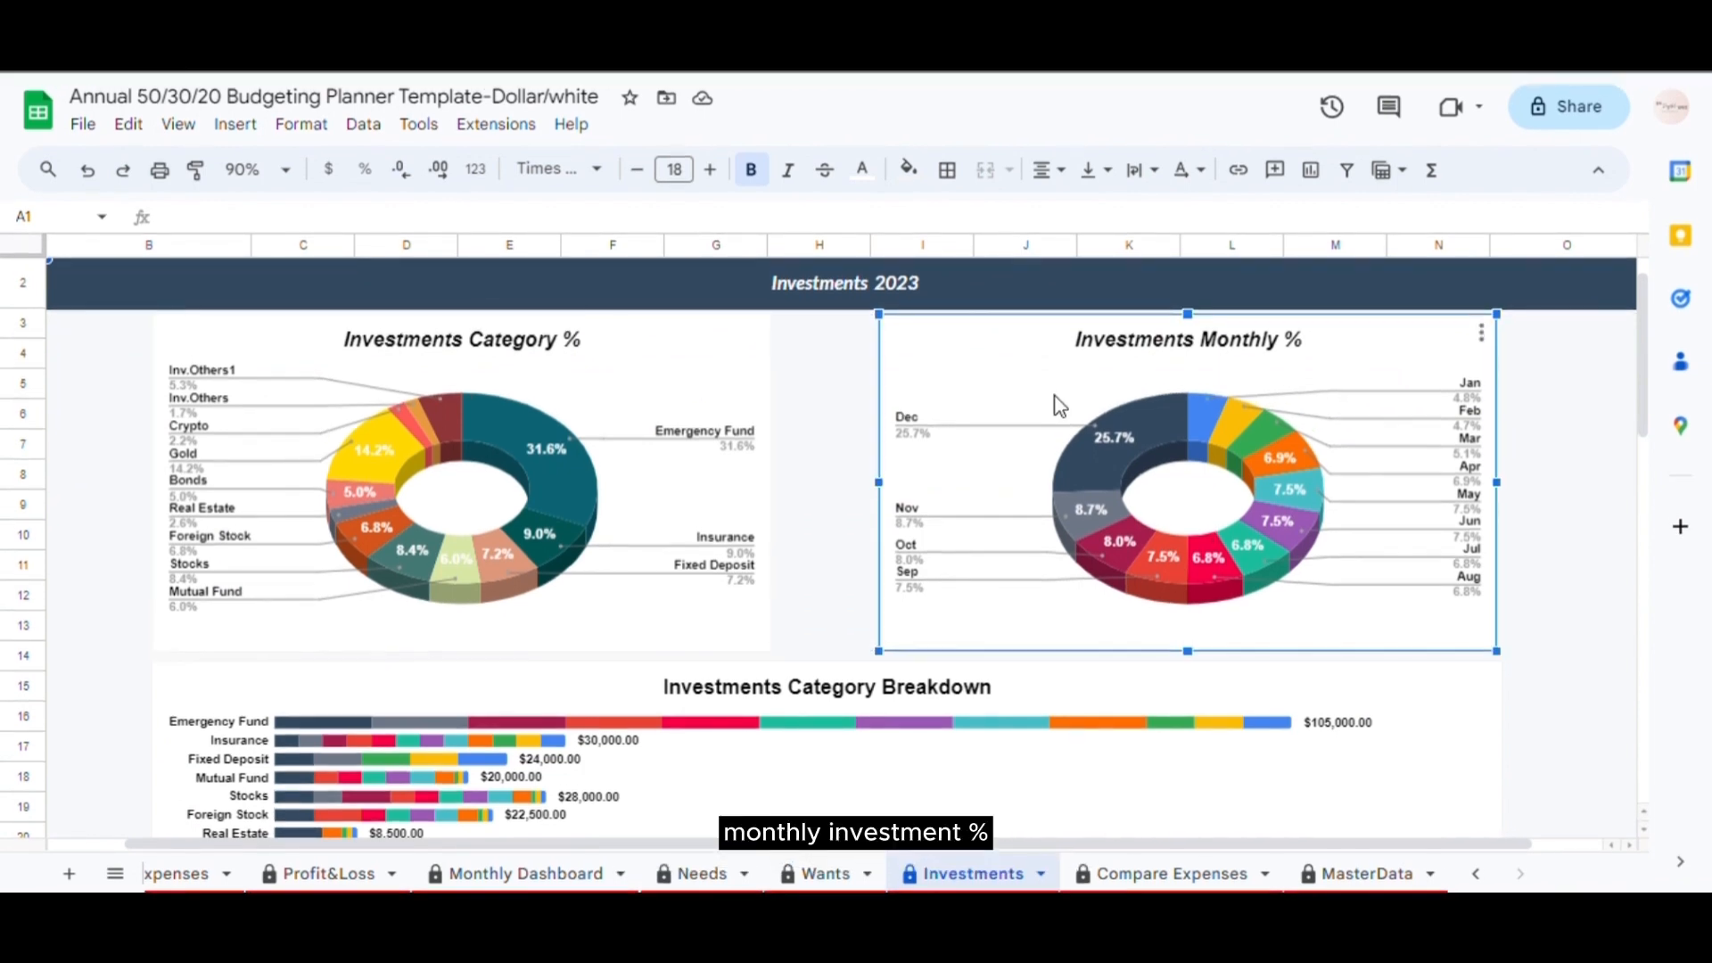
pyautogui.scroll(-3, 1055, 406)
pyautogui.click(683, 525)
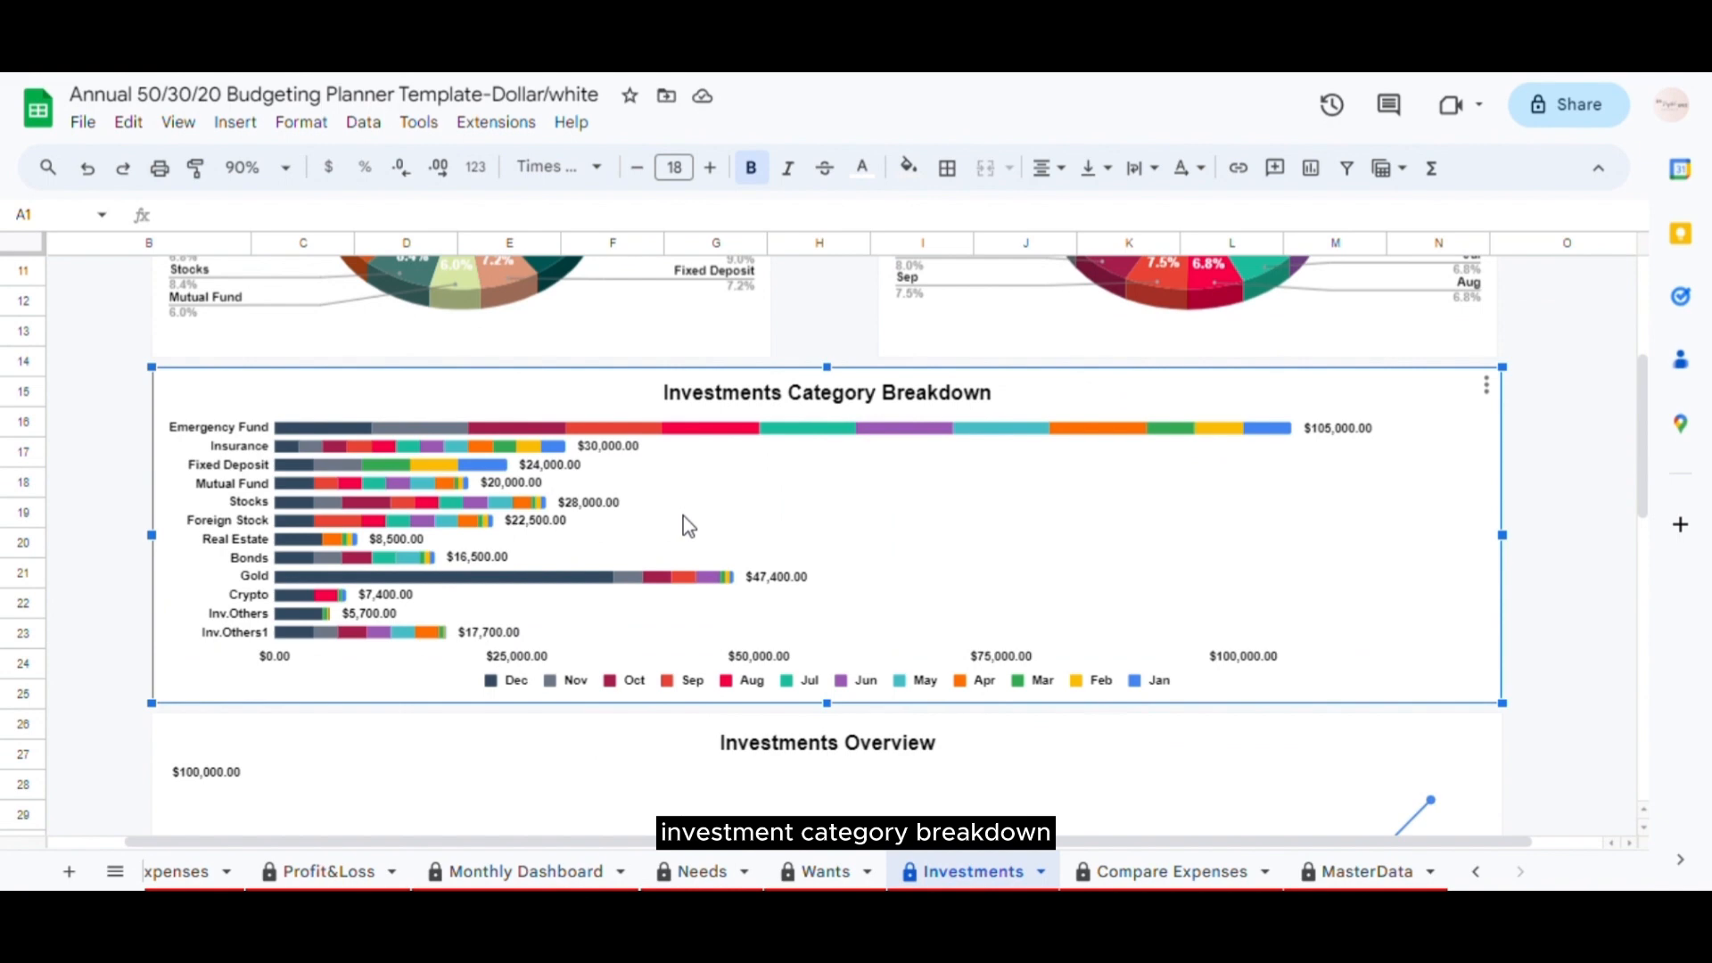
pyautogui.scroll(-3, 683, 525)
pyautogui.click(682, 525)
# - Compare the June, August and December Pos/Neg Budget cells in the Investments table with the yearly total
pyautogui.scroll(-6, 687, 525)
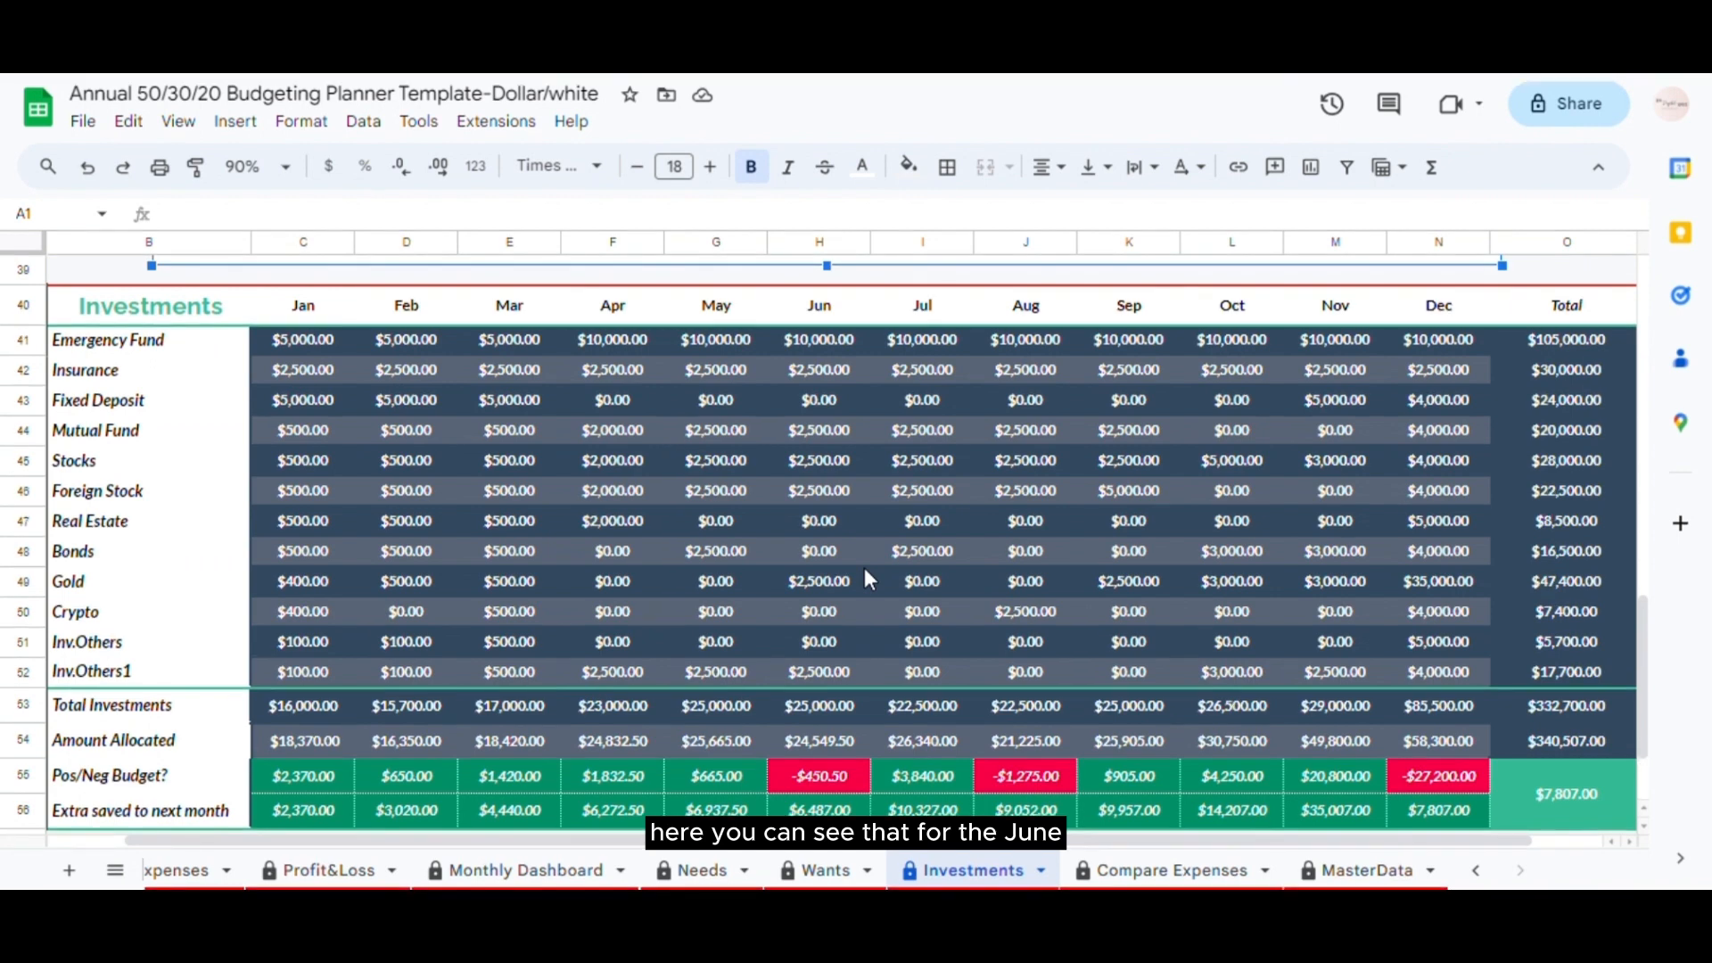
pyautogui.click(819, 777)
pyautogui.click(1026, 778)
pyautogui.click(1439, 778)
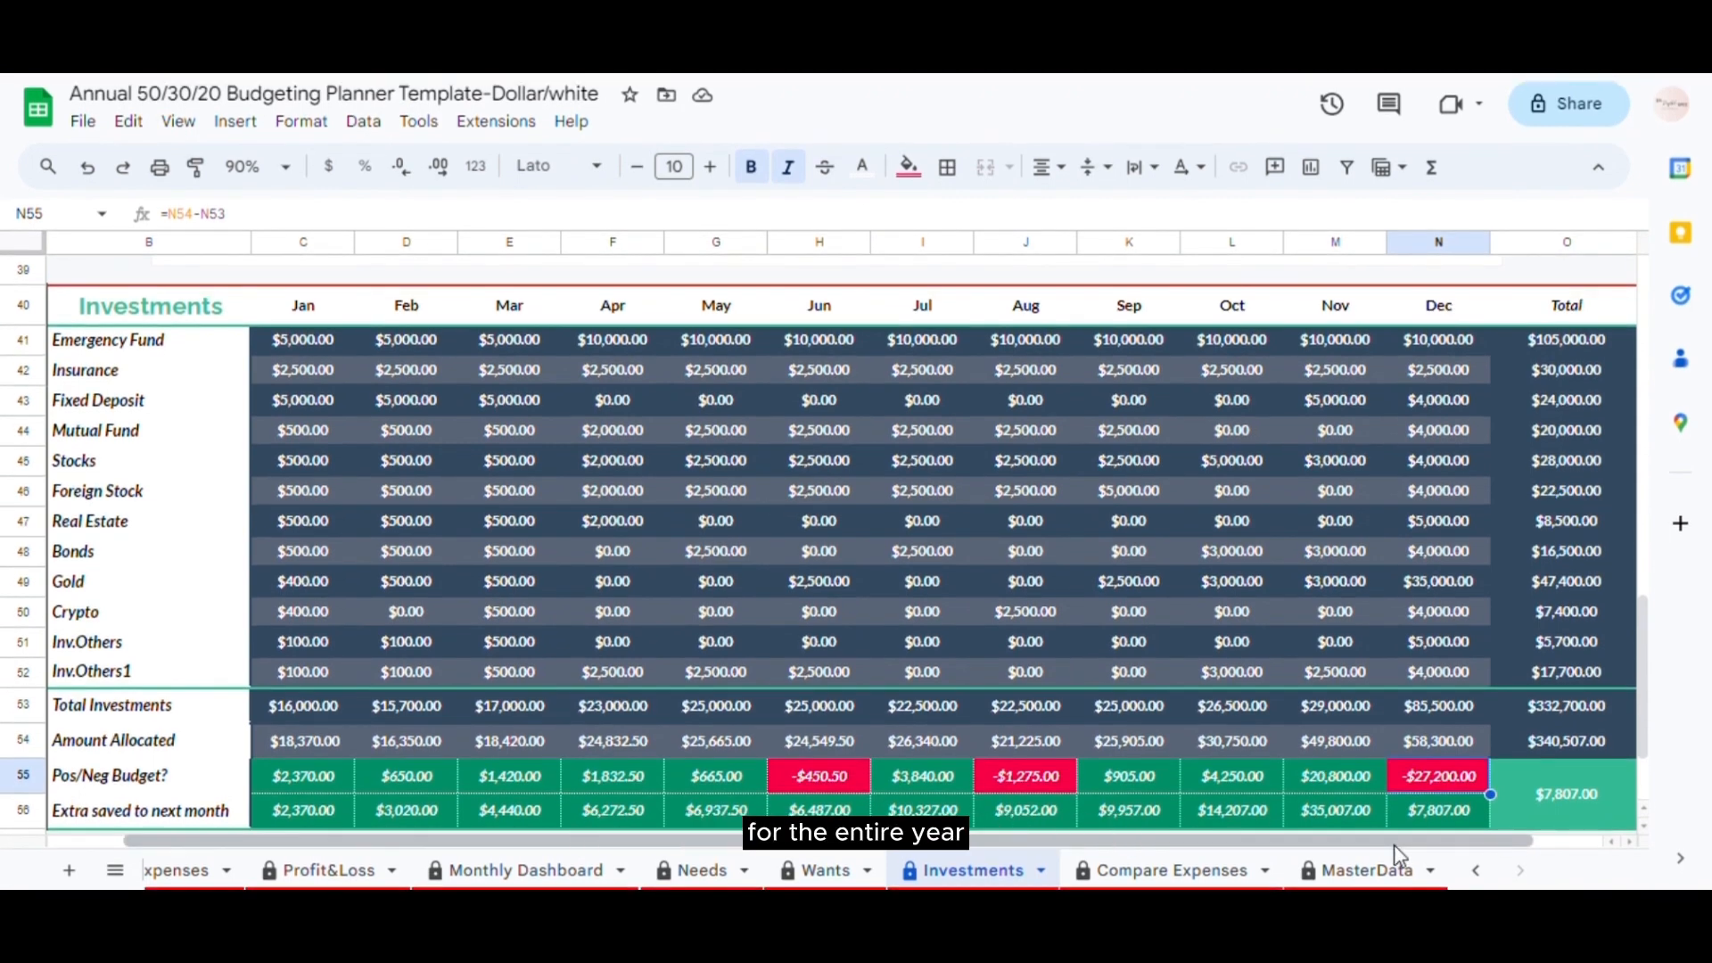
pyautogui.moveTo(1394, 843); pyautogui.dragTo(1433, 856)
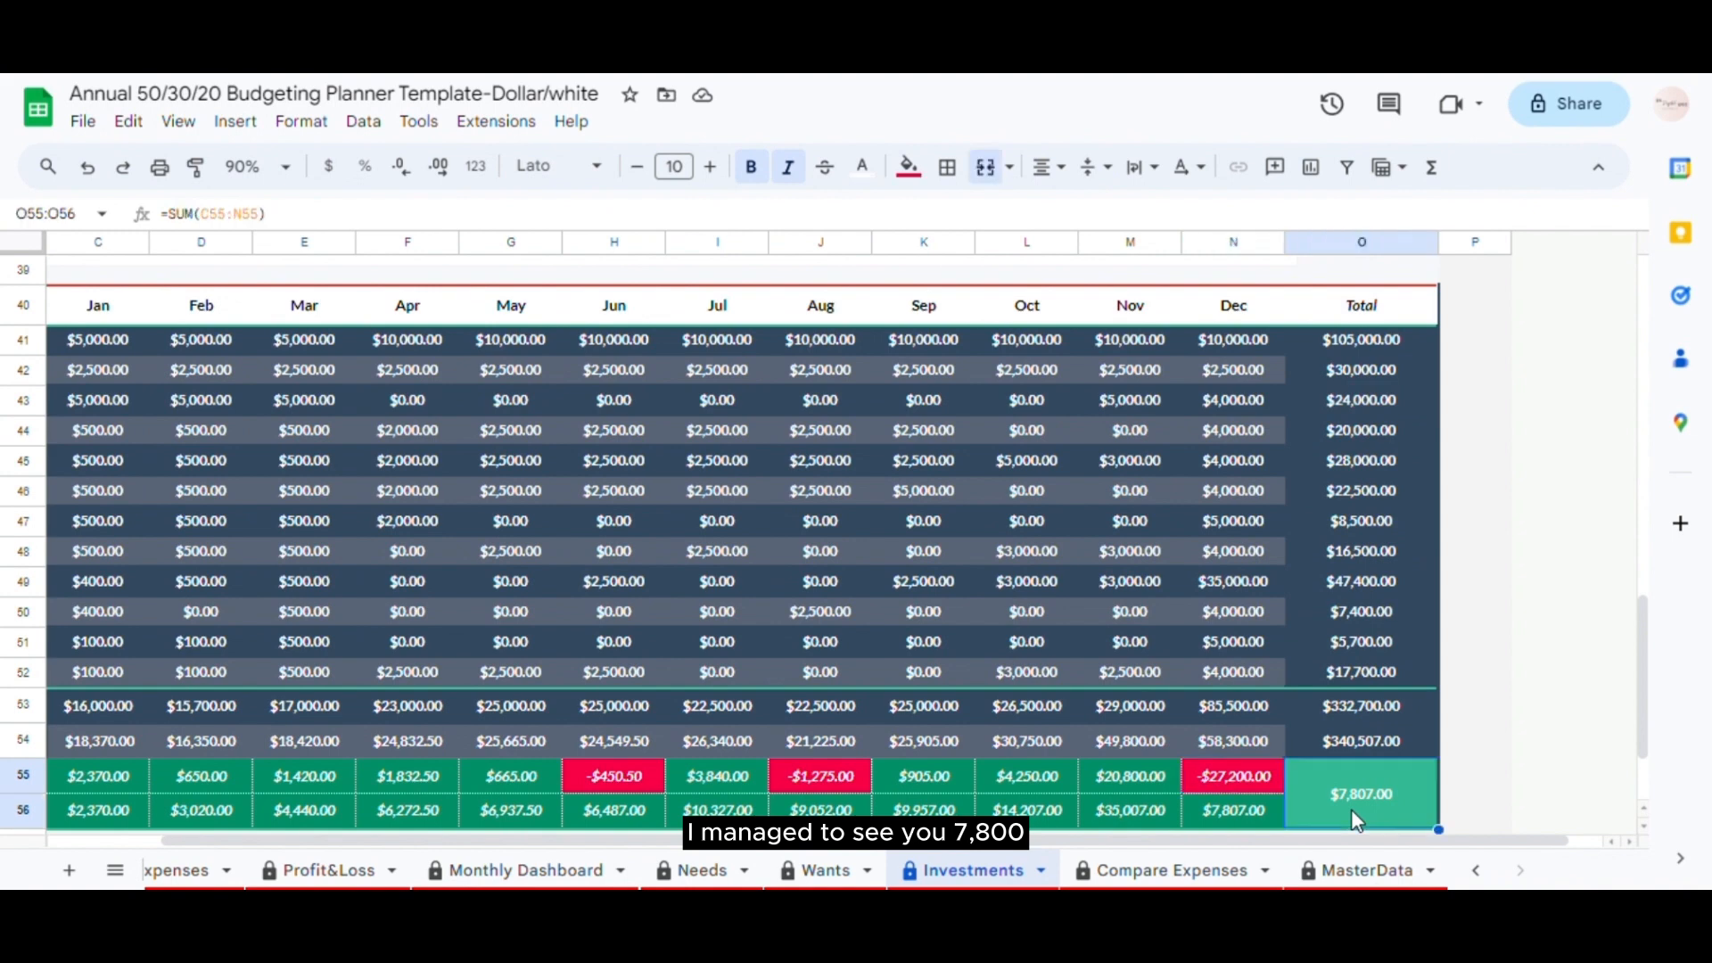
# - On the Compare Expenses sheet, set the two months being compared to Jan and Feb
pyautogui.click(1171, 871)
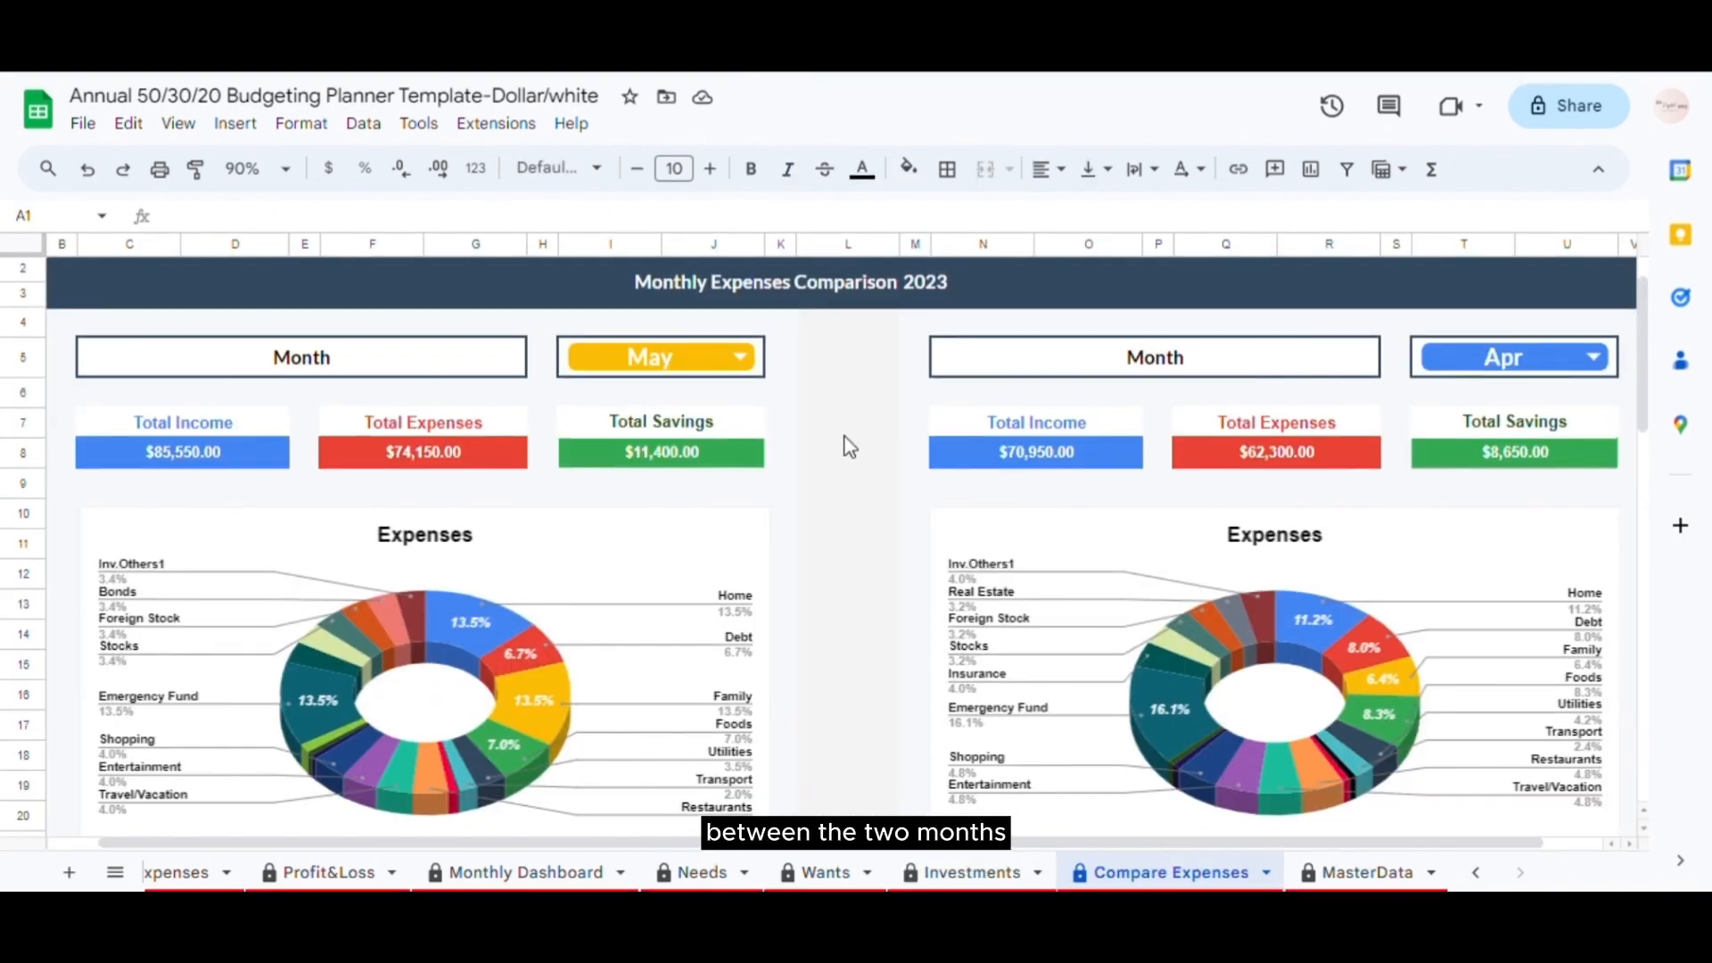
pyautogui.click(834, 397)
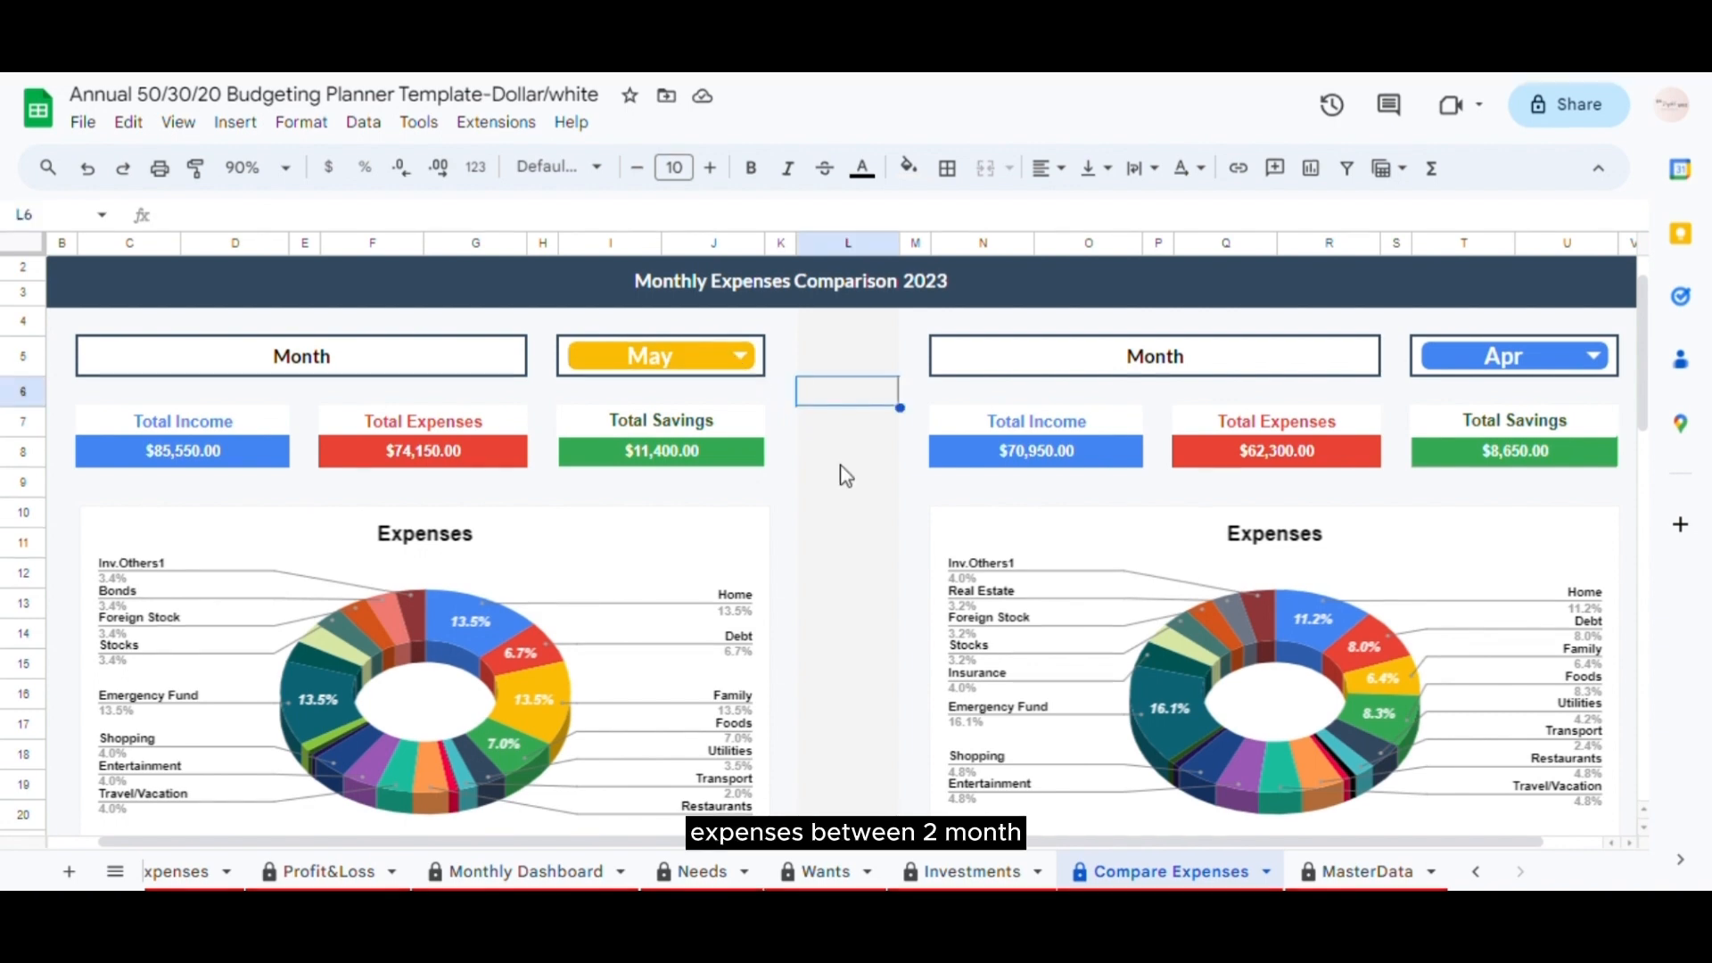
pyautogui.click(747, 359)
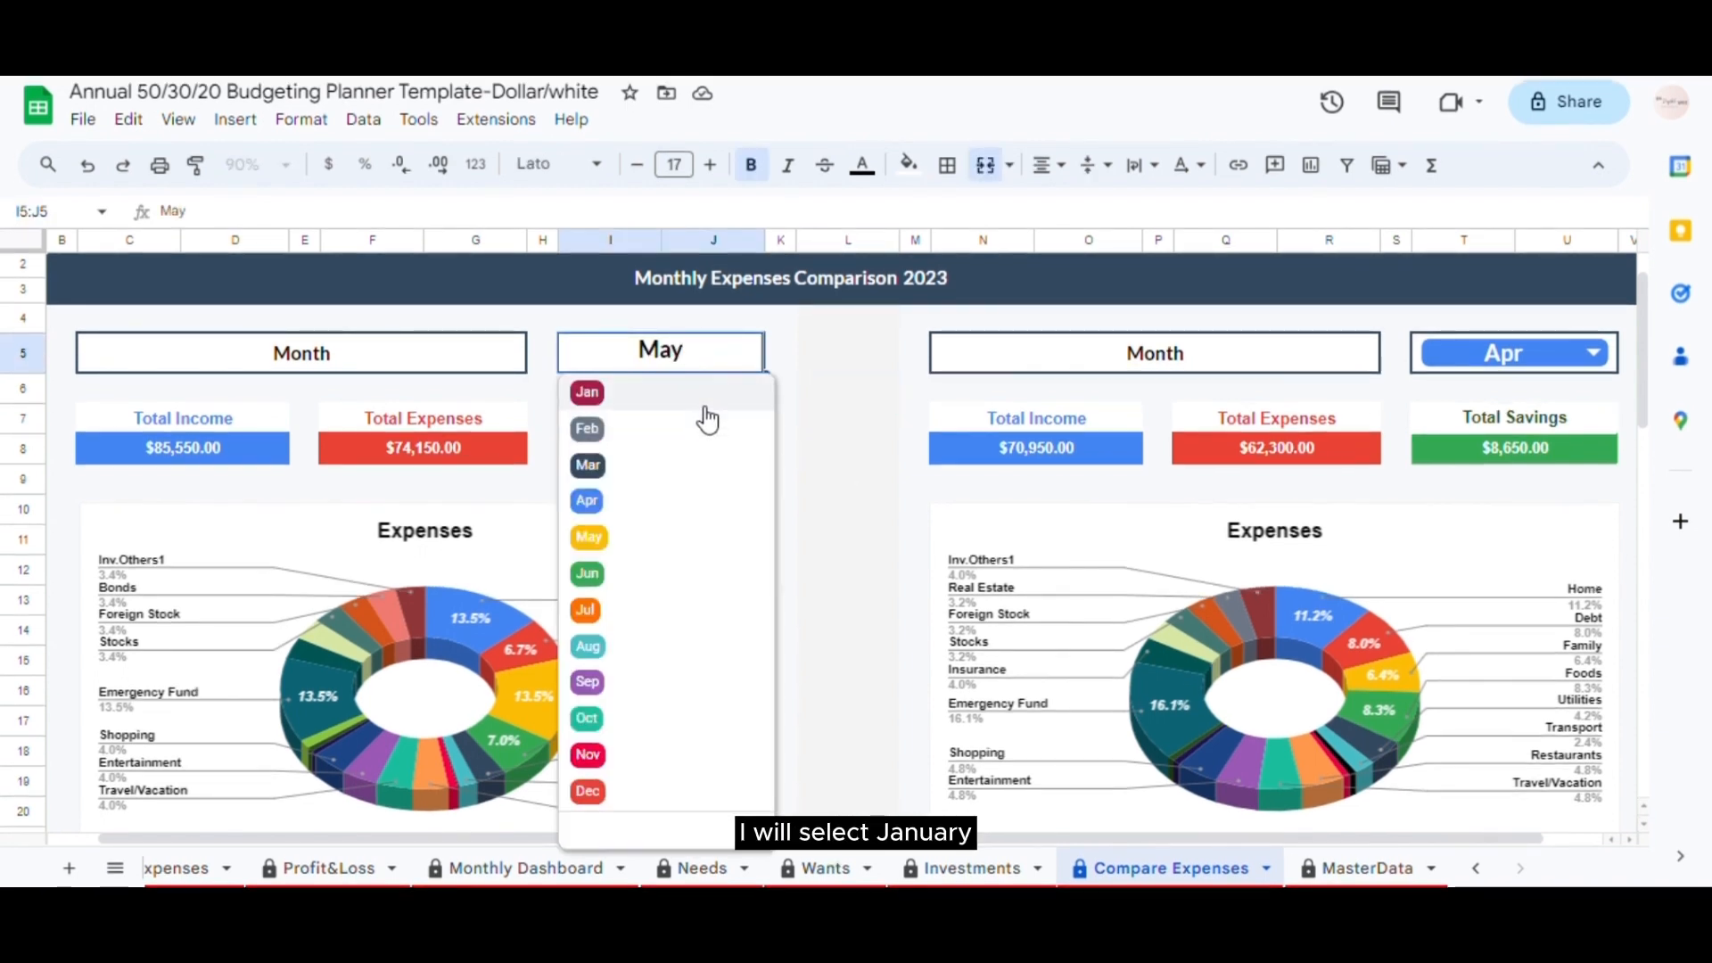
pyautogui.click(707, 418)
pyautogui.click(1593, 353)
pyautogui.click(1526, 450)
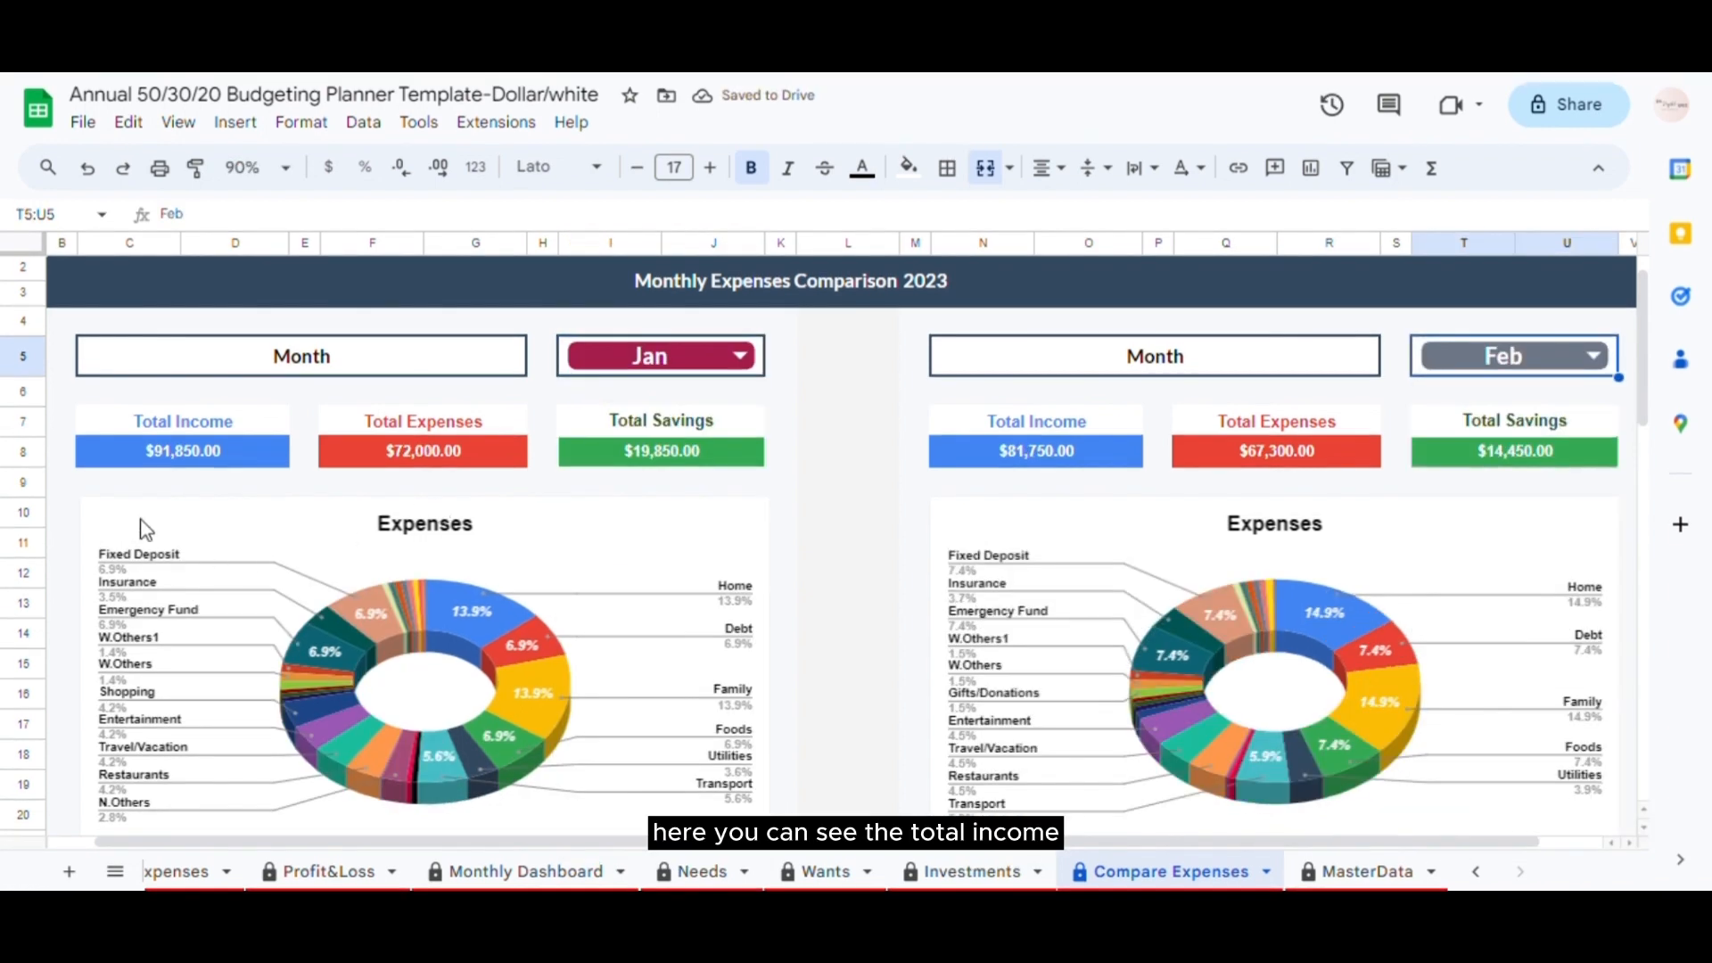
# - Check Total Income, Total Expenses and Total Savings for January and February on the Compare Expenses sheet
pyautogui.click(165, 451)
pyautogui.click(459, 457)
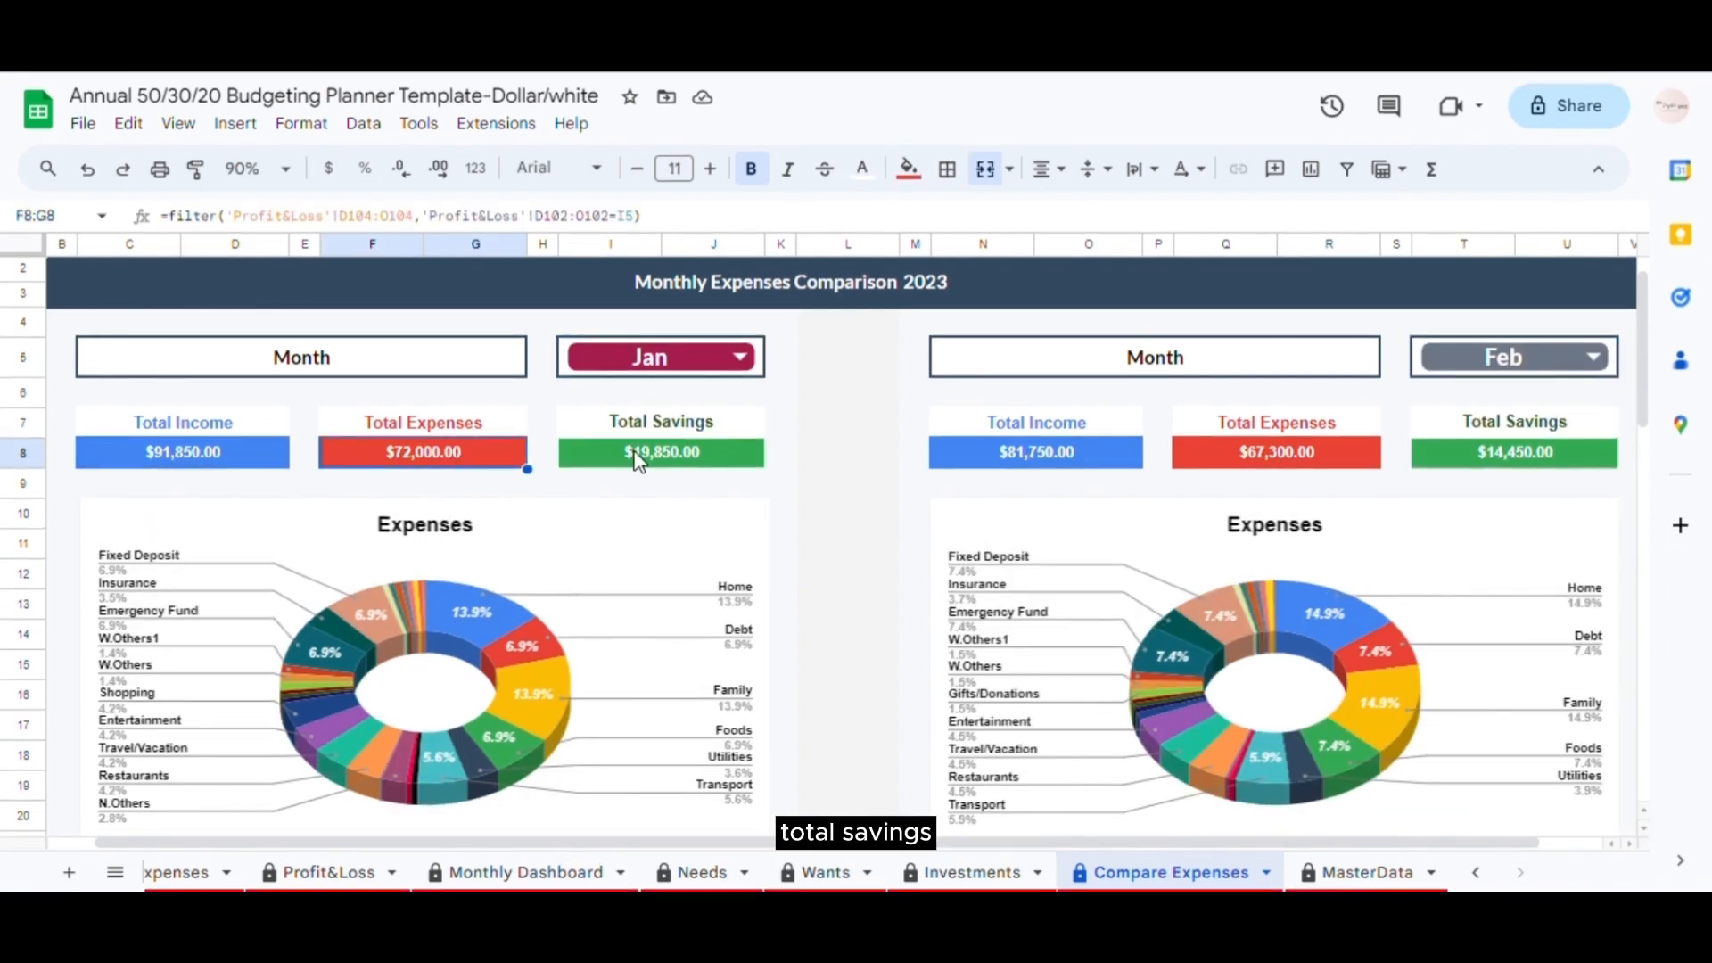
pyautogui.click(664, 453)
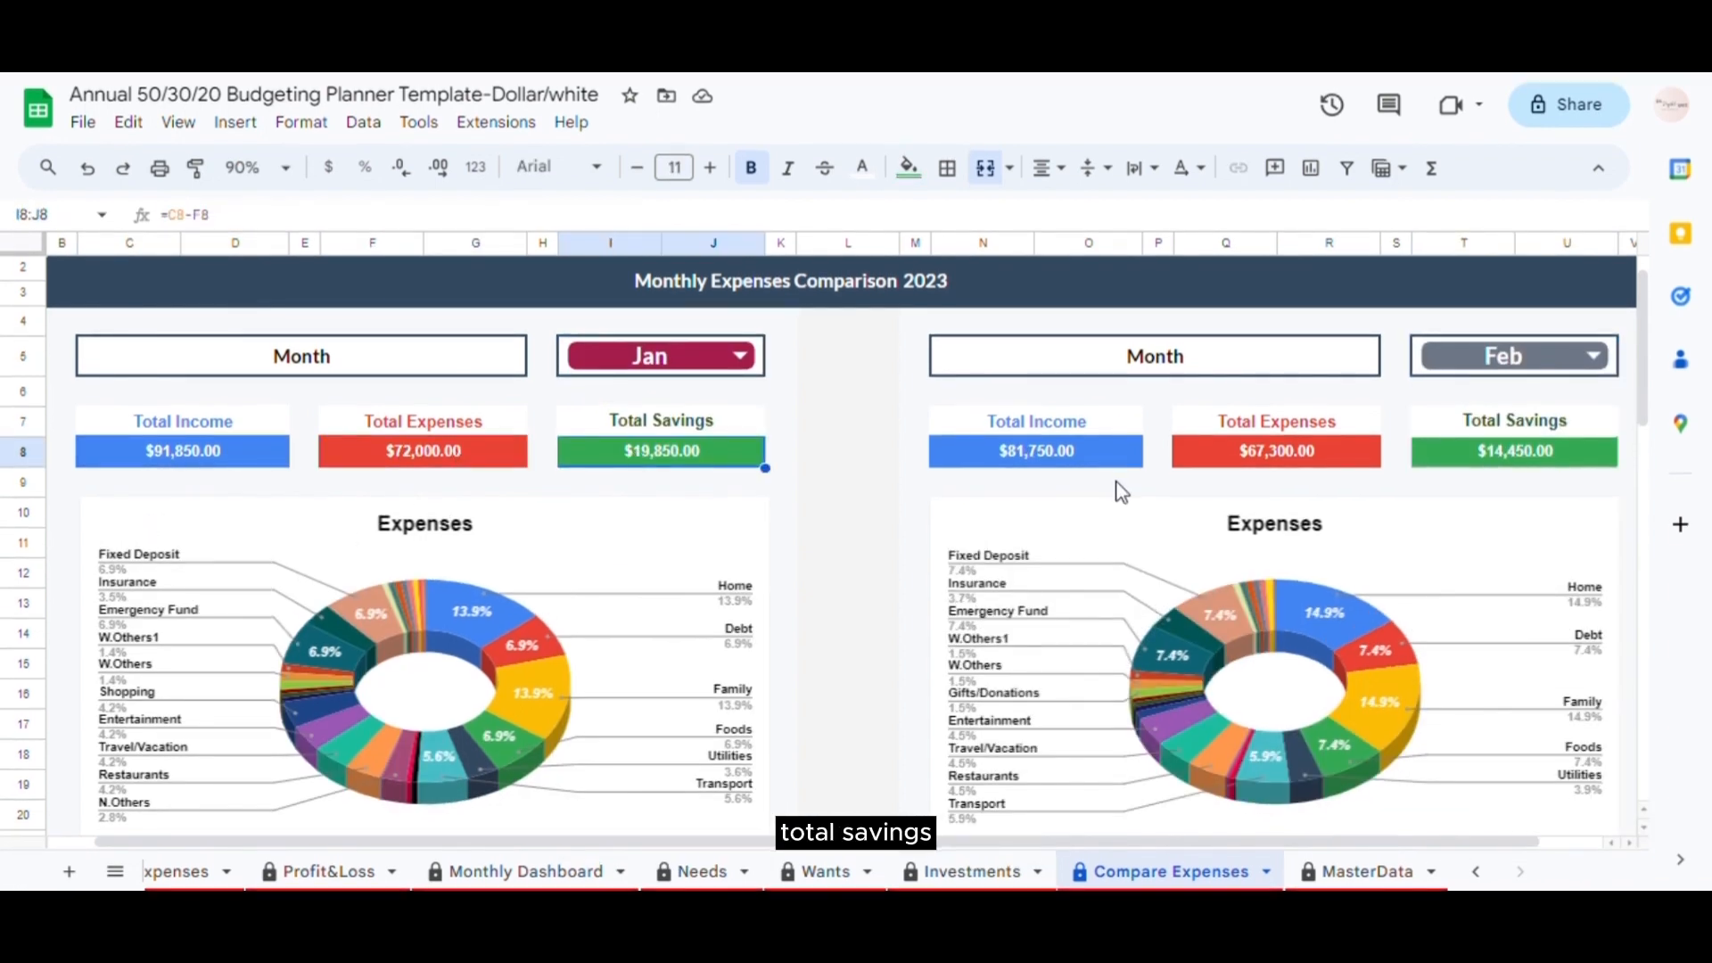
pyautogui.click(1040, 455)
pyautogui.click(1289, 452)
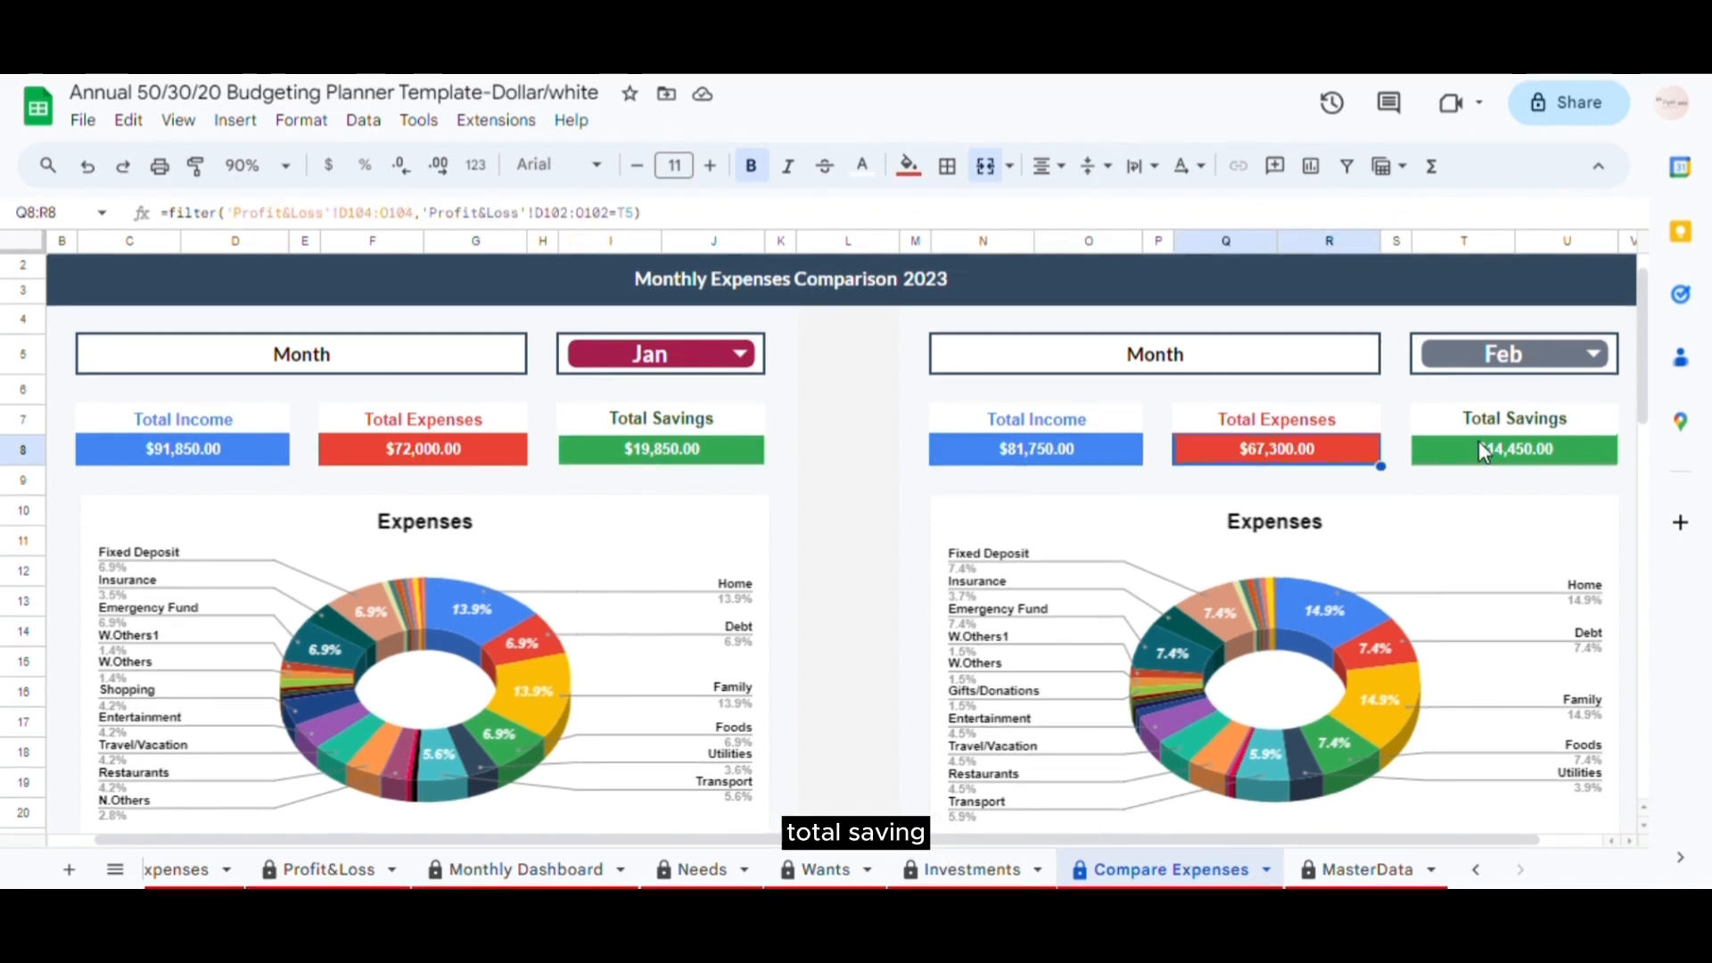
pyautogui.click(1478, 443)
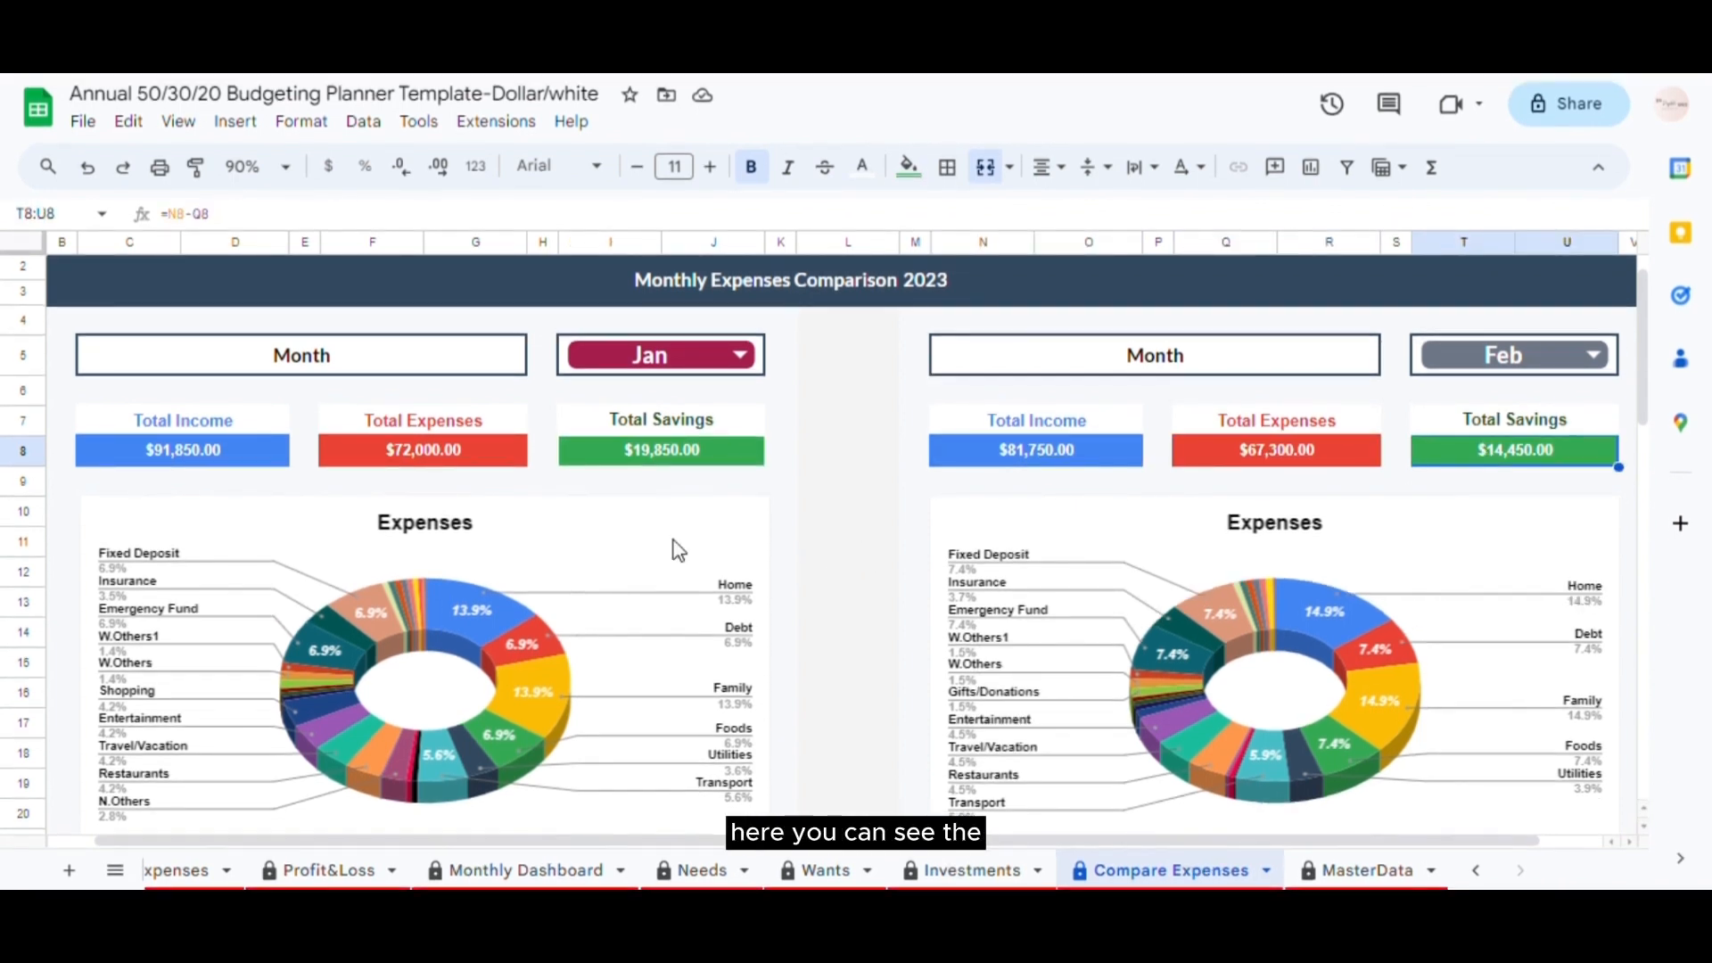
# - Compare the January and February expense charts, the Needs, Wants and Investments totals, and the category amounts with percentages
pyautogui.scroll(-3, 675, 550)
pyautogui.scroll(-3, 678, 550)
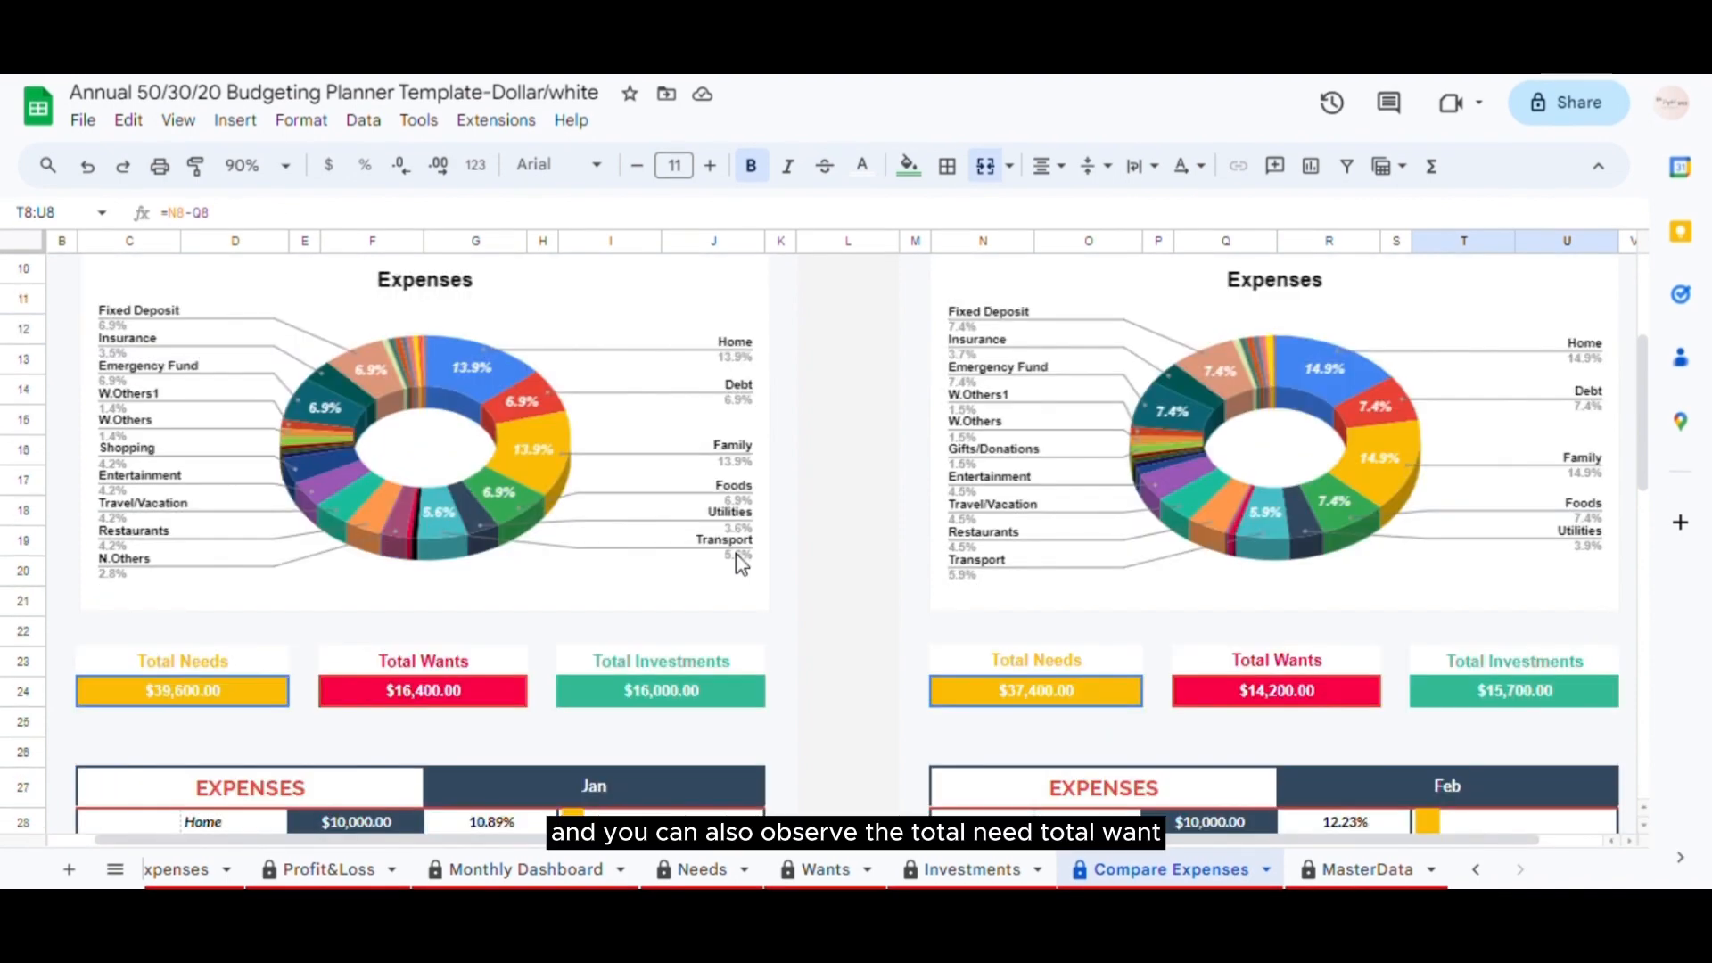
pyautogui.moveTo(134, 664); pyautogui.dragTo(677, 706)
pyautogui.moveTo(1111, 670); pyautogui.dragTo(1507, 699)
pyautogui.scroll(-5, 858, 683)
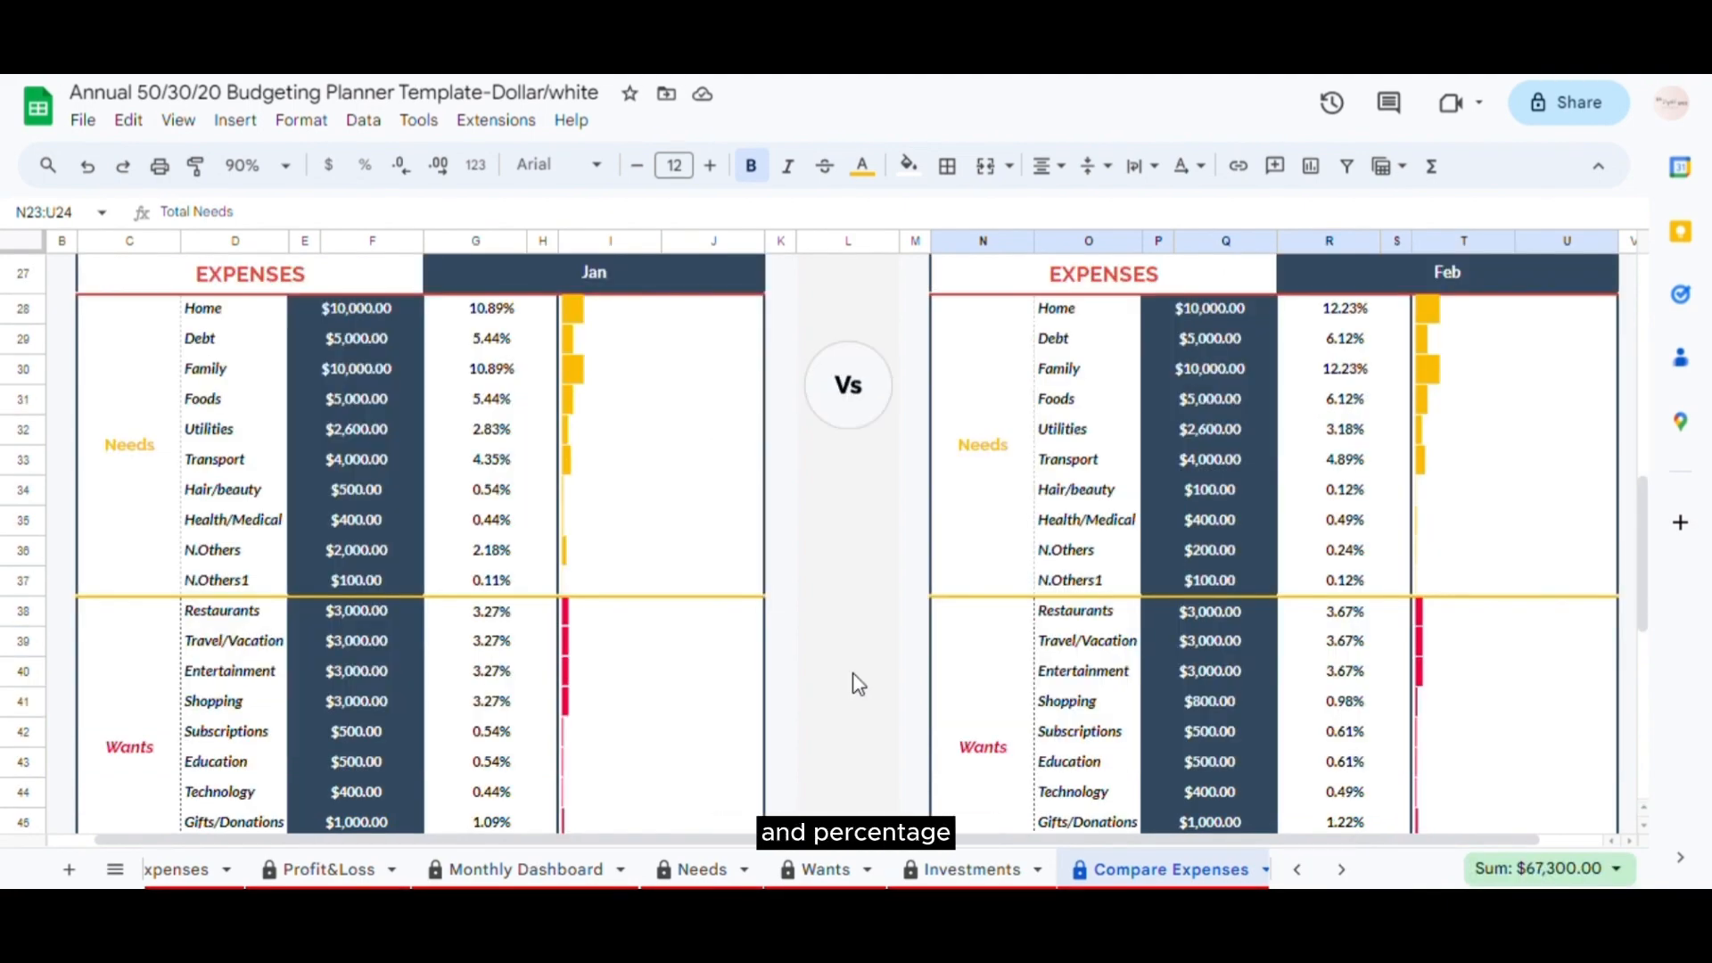
pyautogui.scroll(-2, 857, 684)
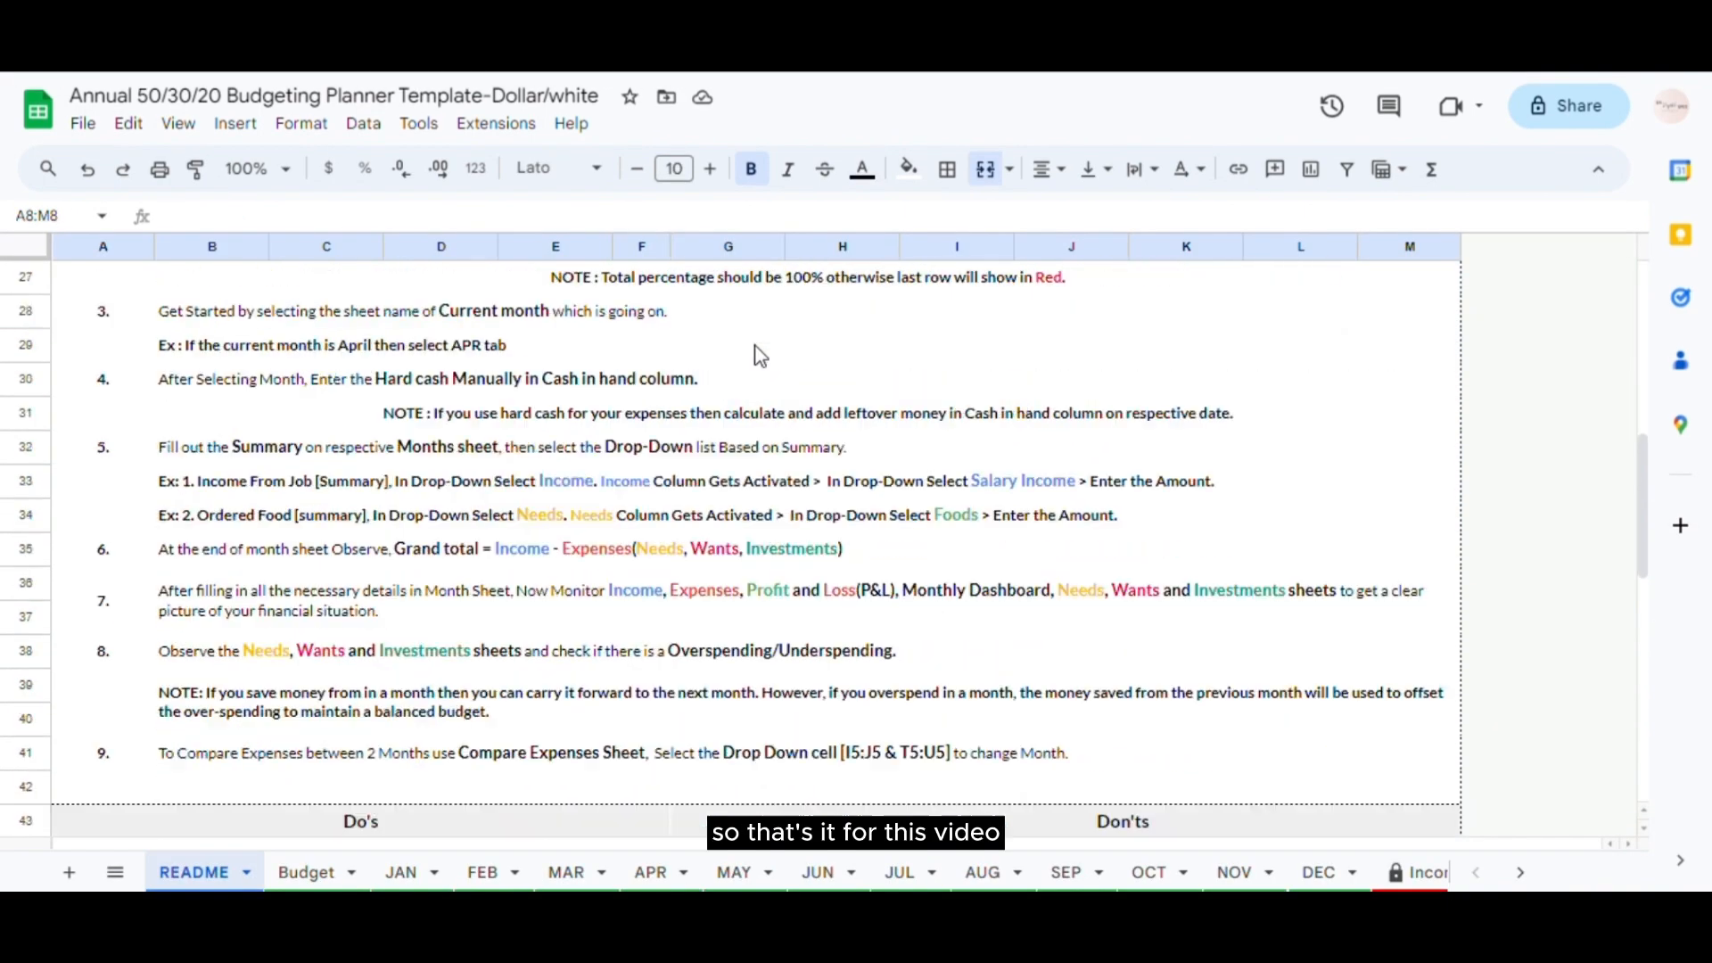
# - Look through the README and Budget sheets and the January to April month sheets
pyautogui.scroll(-5, 753, 352)
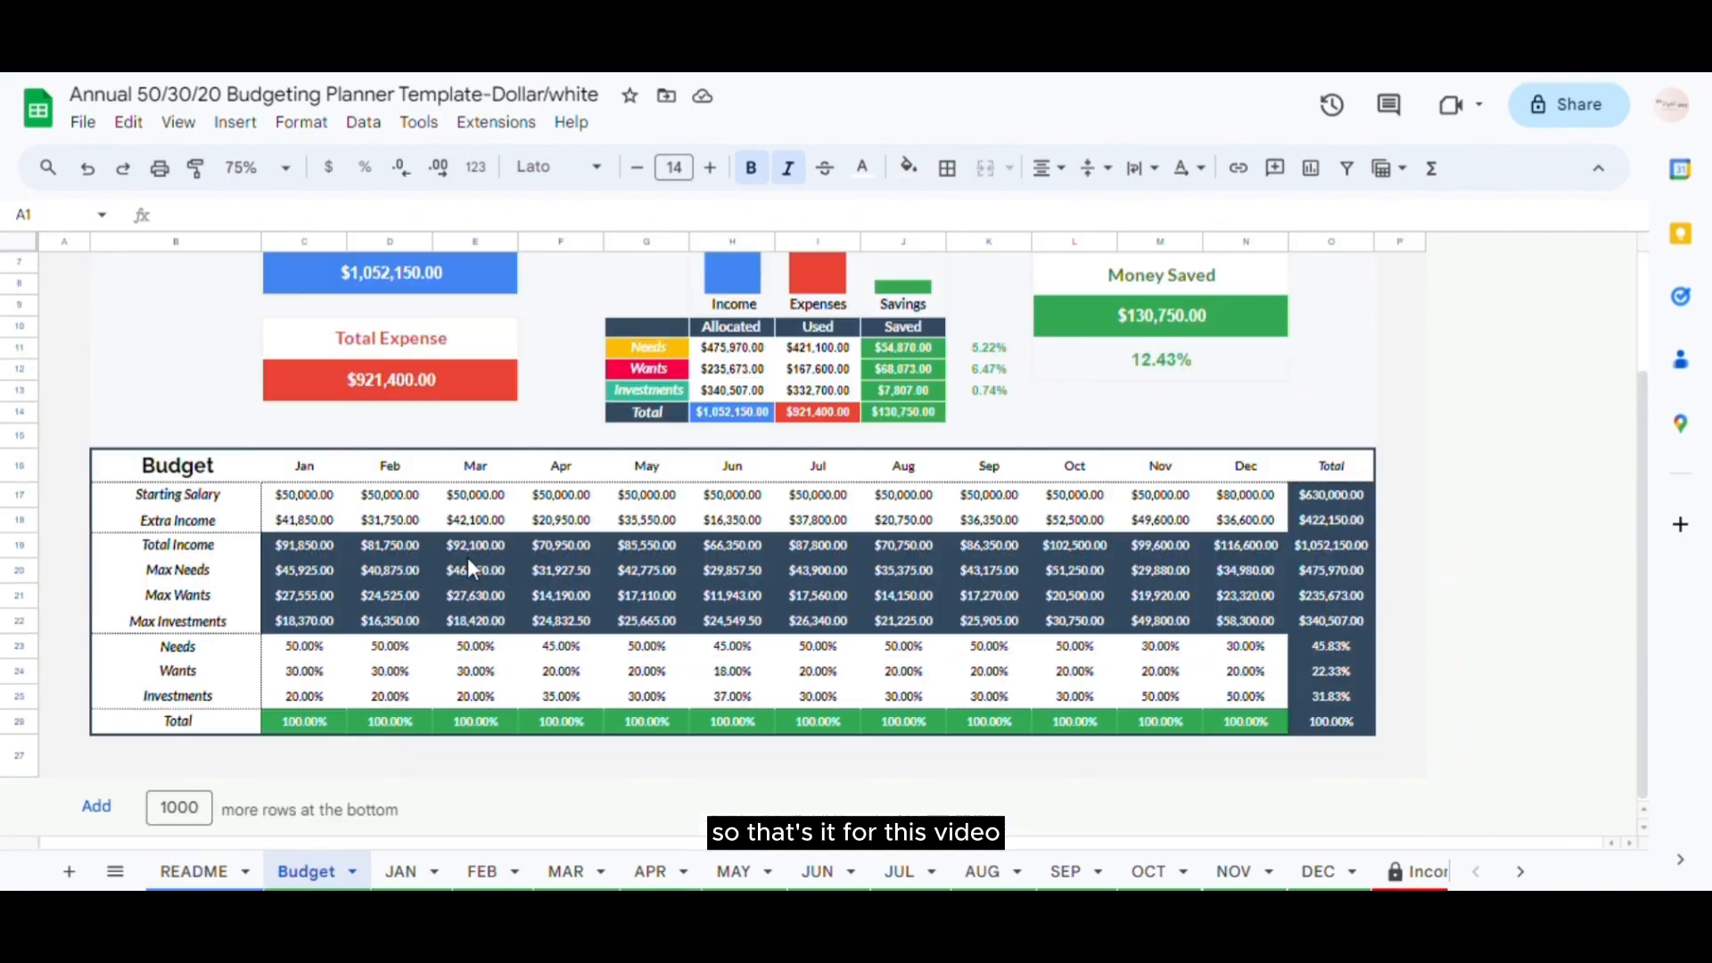
pyautogui.click(400, 872)
pyautogui.scroll(-8, 496, 585)
pyautogui.click(483, 872)
pyautogui.scroll(-4, 585, 497)
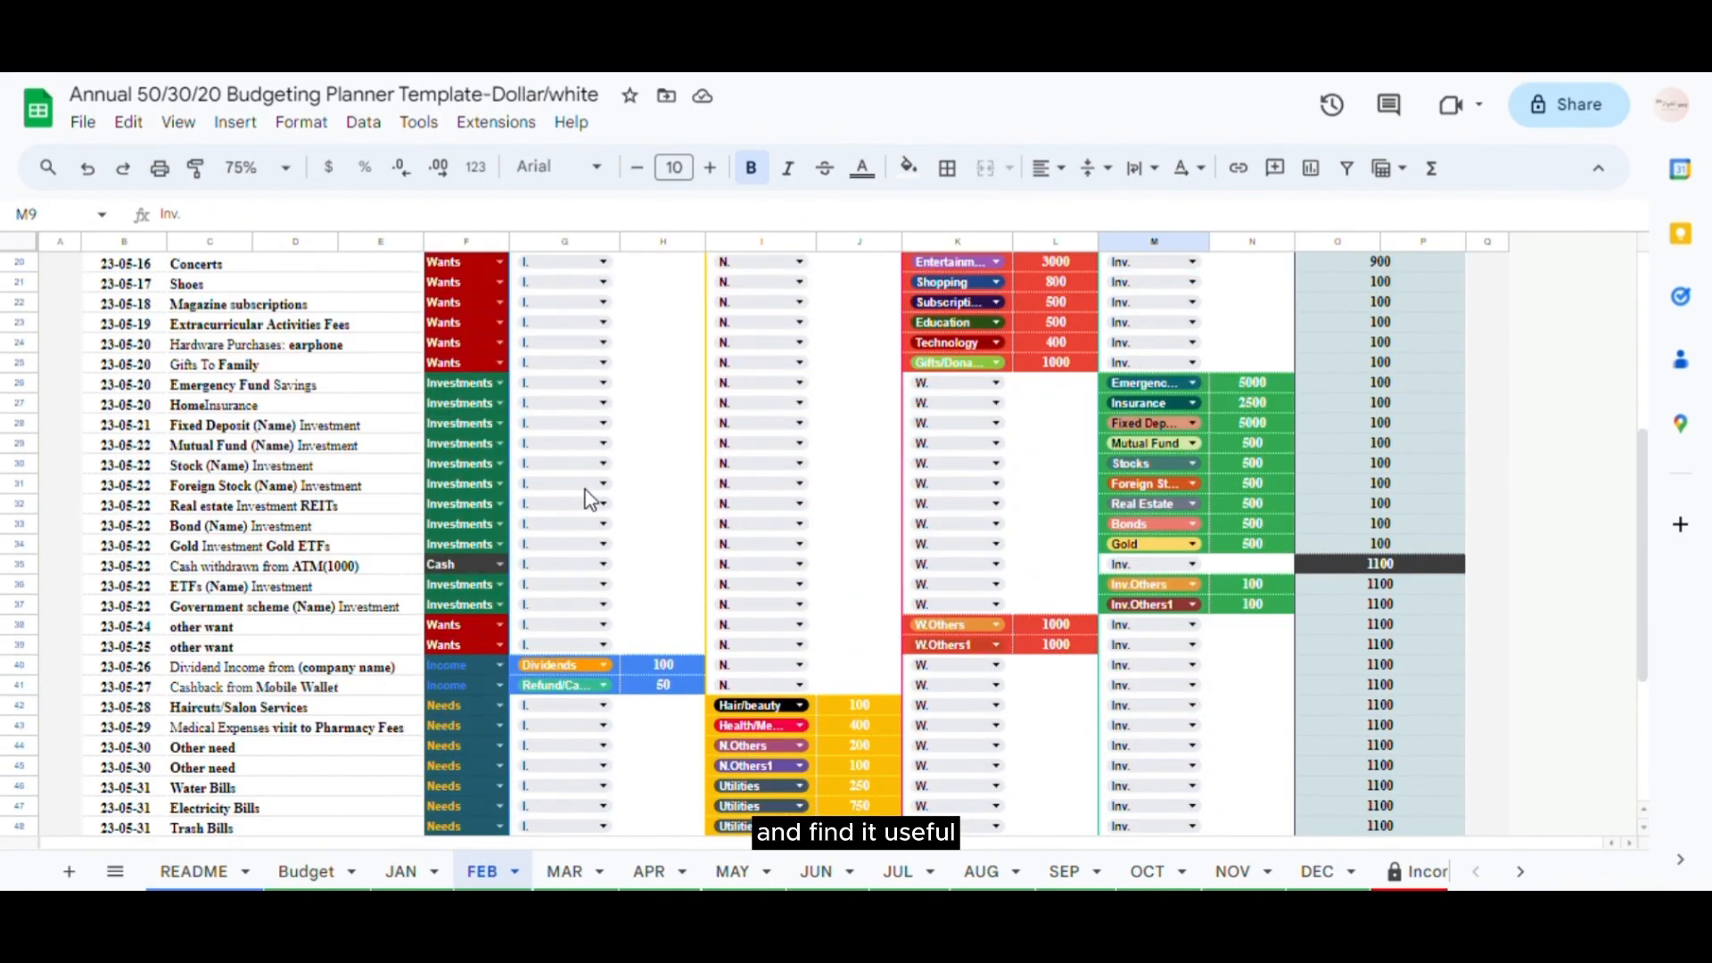
pyautogui.scroll(-3, 584, 490)
pyautogui.click(575, 872)
pyautogui.scroll(-7, 670, 394)
pyautogui.click(655, 872)
pyautogui.scroll(-3, 702, 569)
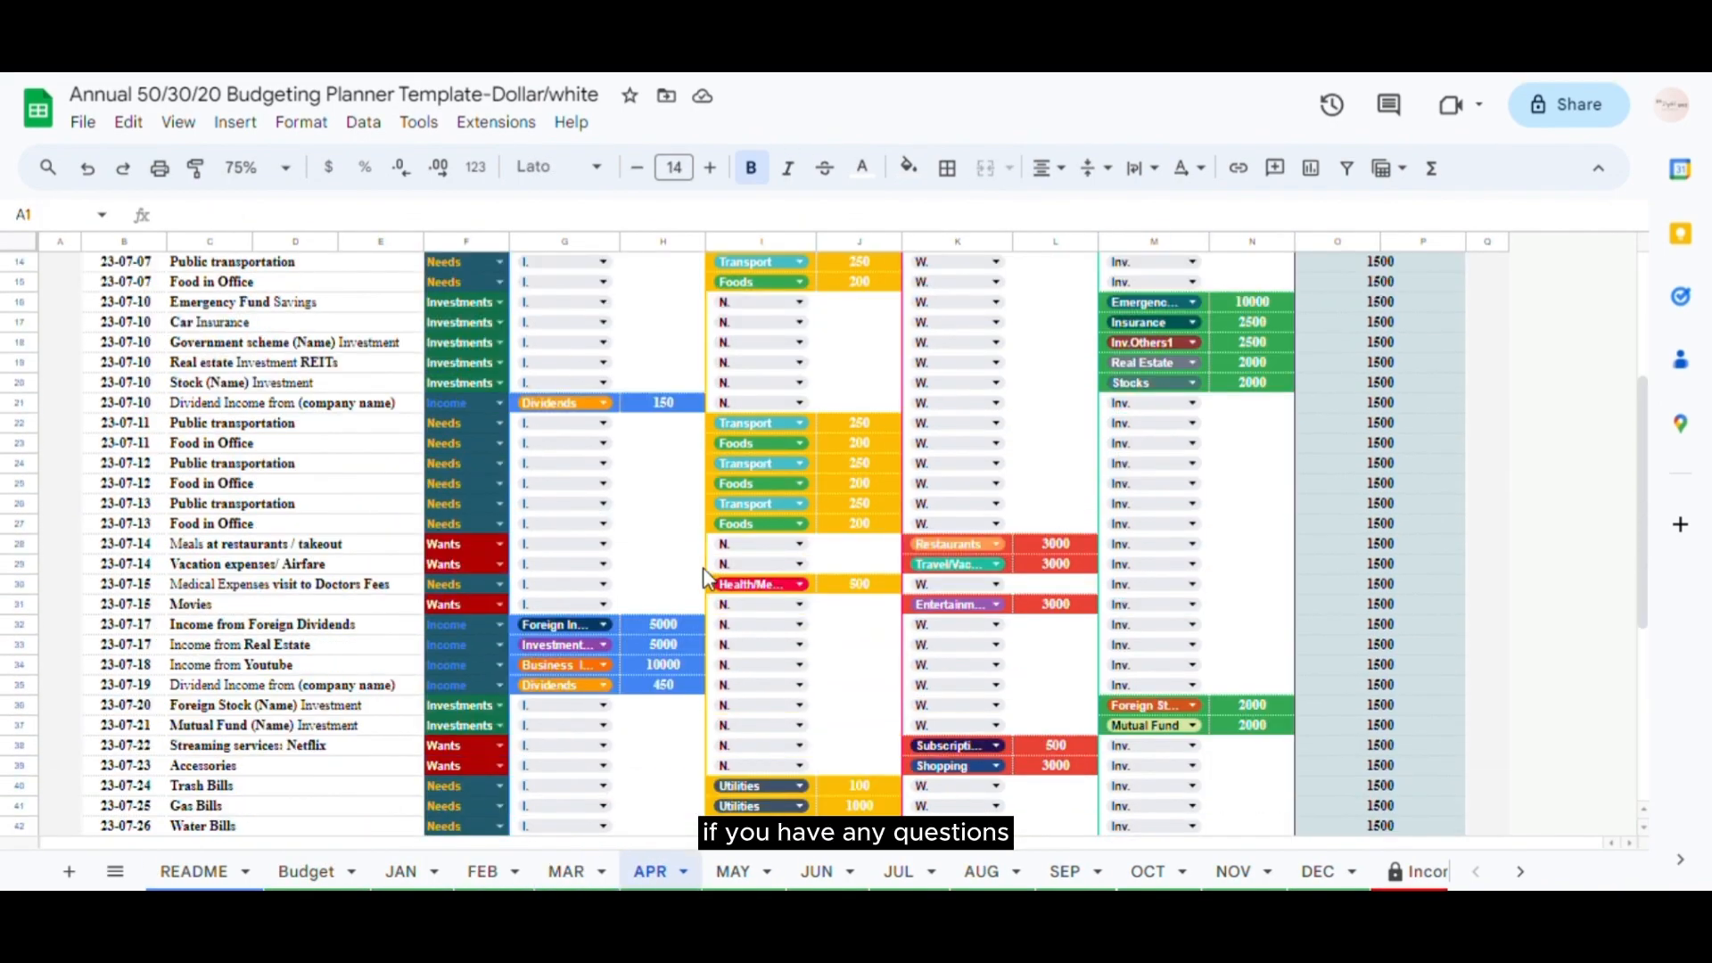
pyautogui.scroll(-5, 708, 579)
# - Look through the entries and totals on the May to September month sheets
pyautogui.click(744, 872)
pyautogui.click(820, 872)
pyautogui.scroll(-7, 829, 571)
pyautogui.click(902, 872)
pyautogui.scroll(-7, 806, 509)
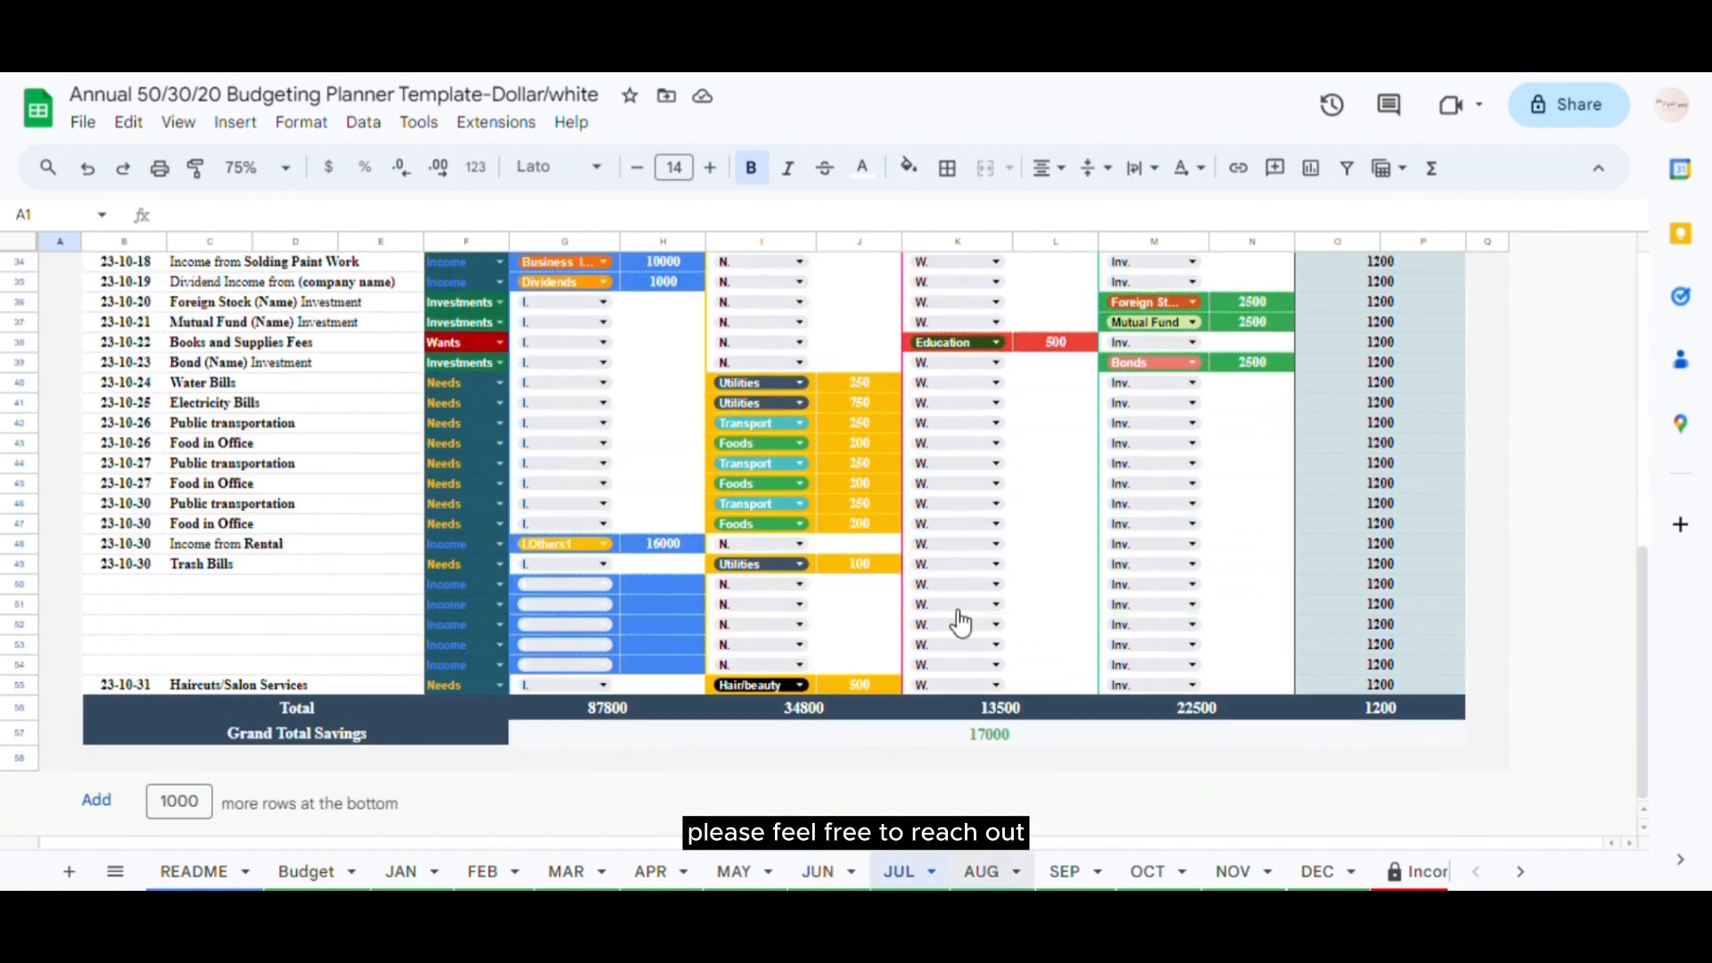
pyautogui.click(981, 872)
pyautogui.scroll(-4, 811, 467)
pyautogui.scroll(-5, 811, 467)
pyautogui.click(1066, 872)
pyautogui.scroll(-4, 764, 428)
# - Look through the entries on the October, November and December month sheets
pyautogui.click(1148, 872)
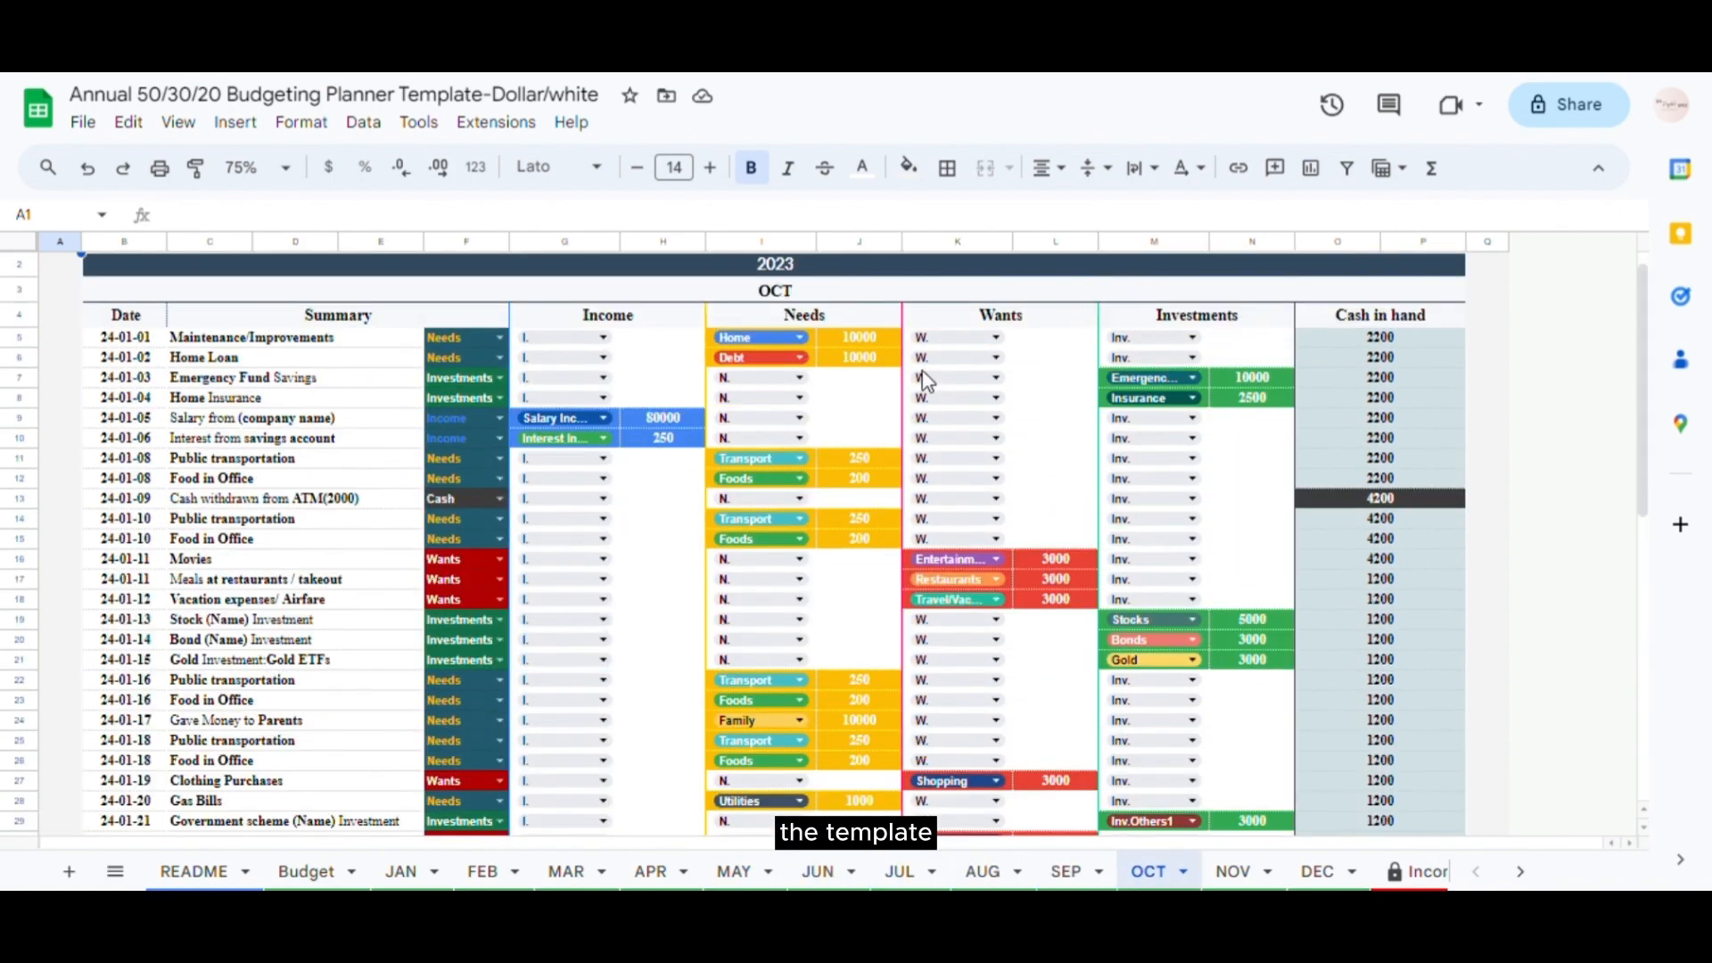
pyautogui.scroll(-5, 928, 381)
pyautogui.hotkey('ctrl', 'shift', 'pagedown')
pyautogui.scroll(-5, 859, 409)
pyautogui.hotkey('ctrl', 'shift', 'pagedown')
pyautogui.scroll(-3, 903, 349)
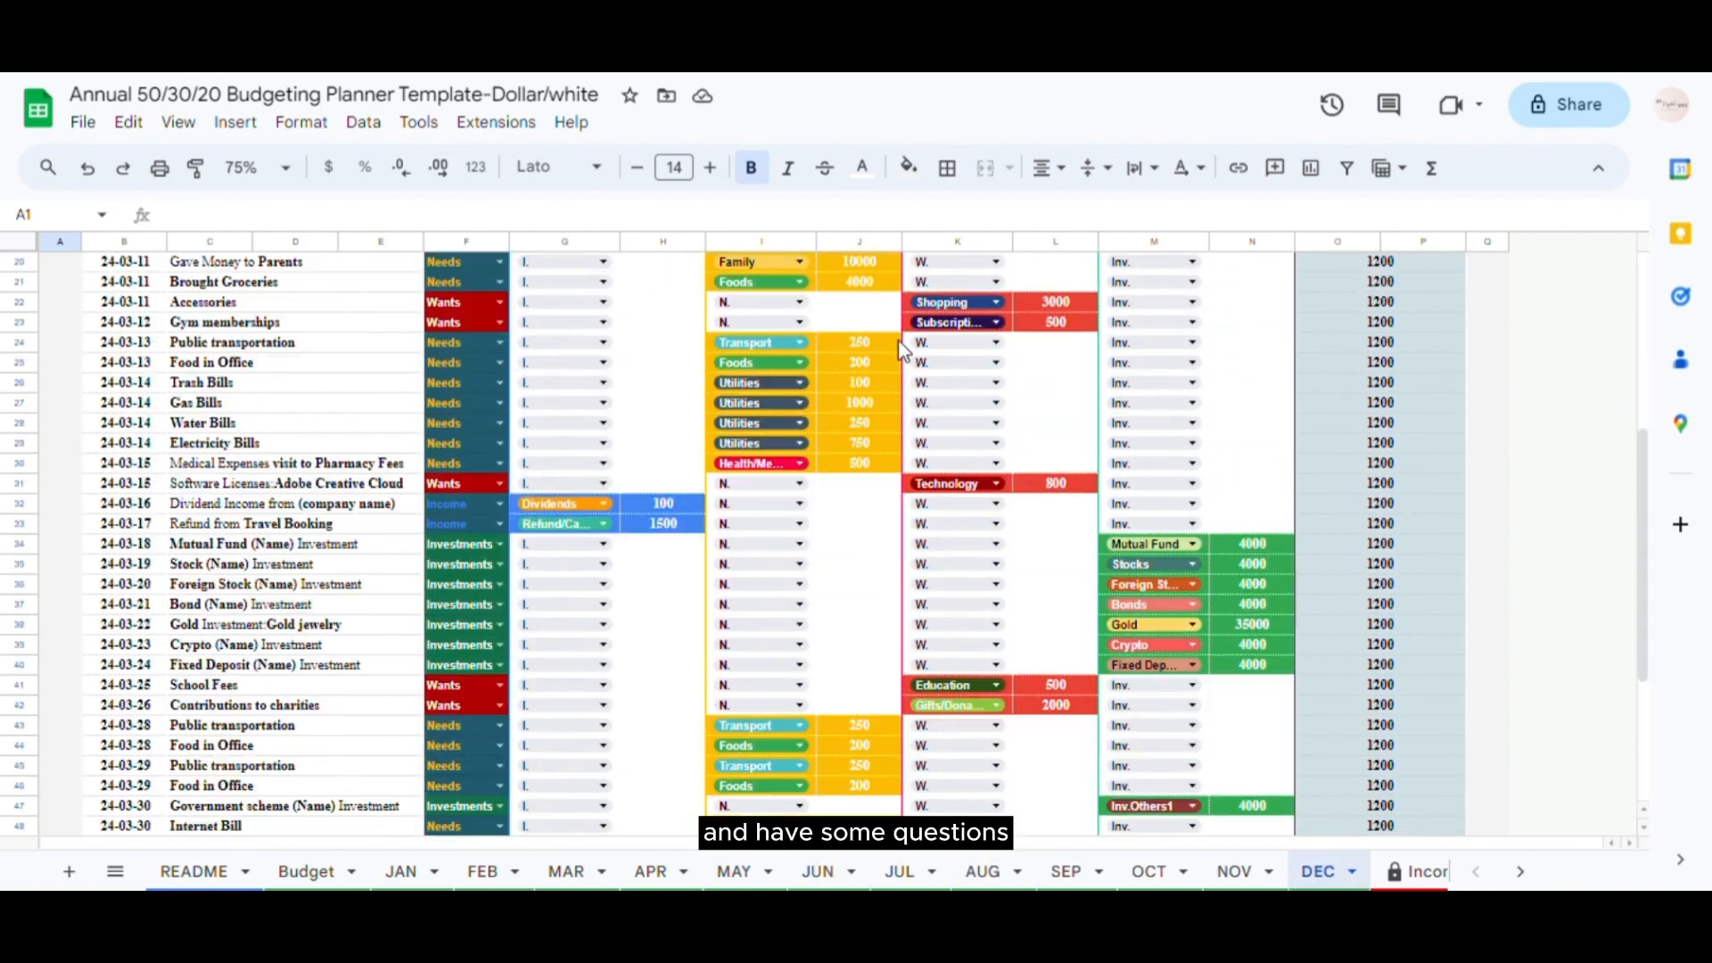
# - Look through the Income, Expenses and Profit&Loss summary sheets
pyautogui.hotkey('ctrl', 'shift', 'pagedown')
pyautogui.scroll(-5, 832, 336)
pyautogui.hotkey('ctrl', 'shift', 'pagedown')
pyautogui.scroll(-7, 767, 446)
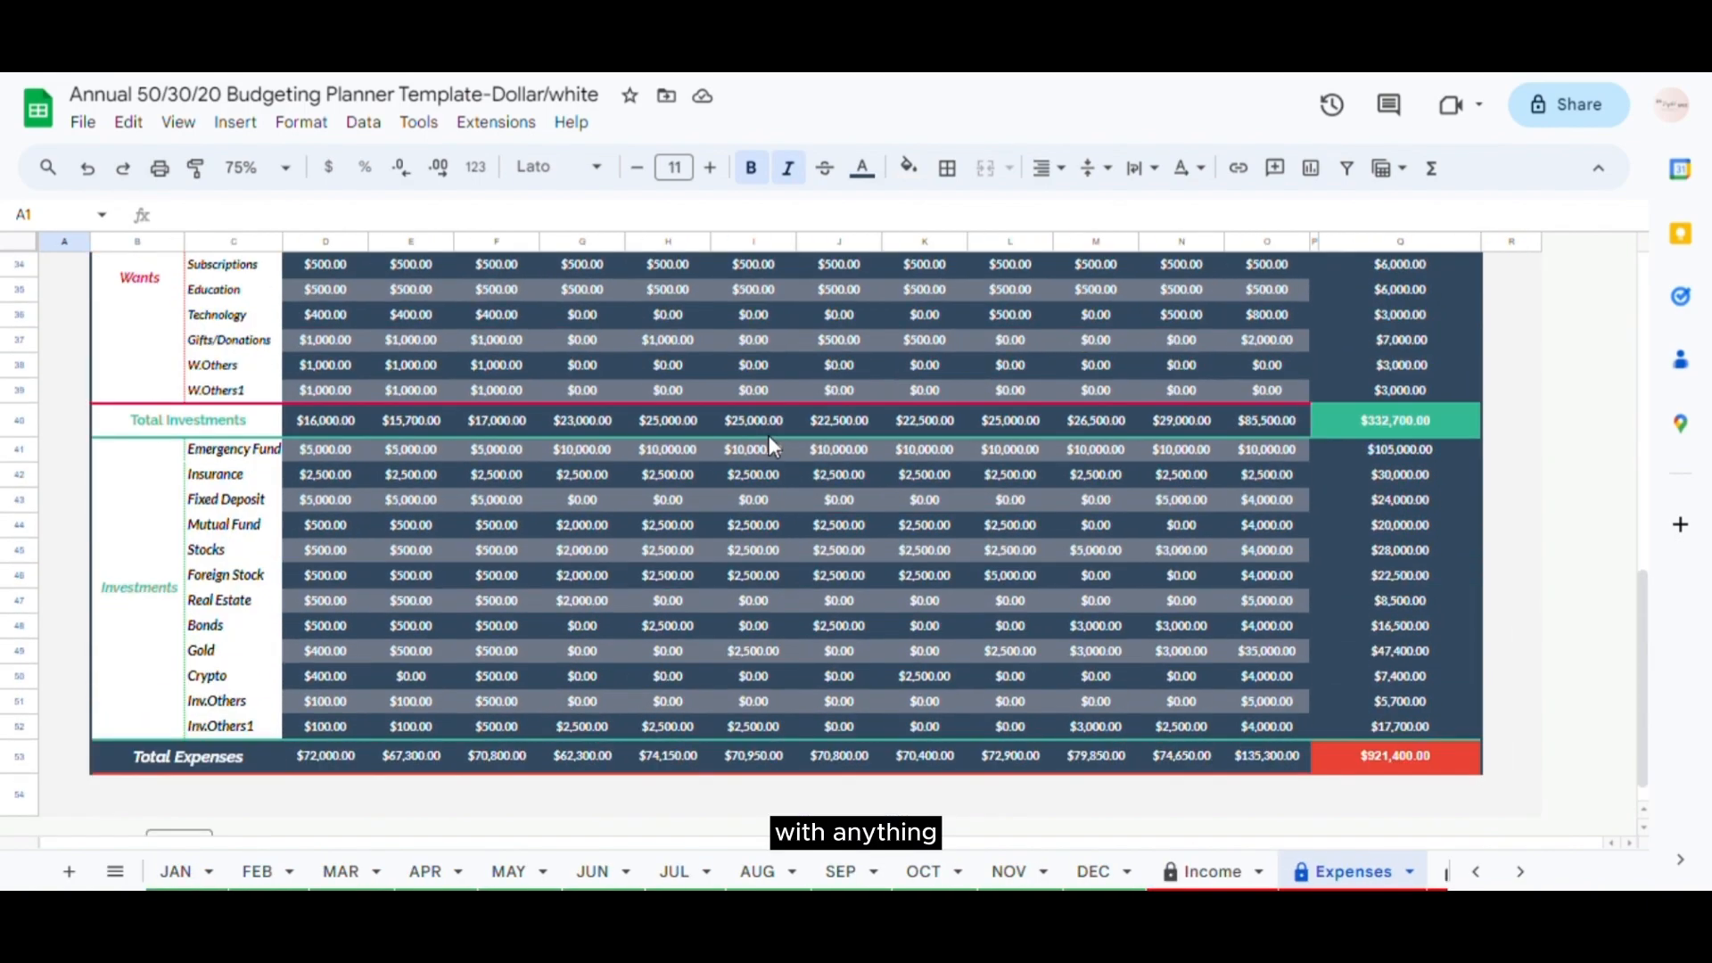
pyautogui.scroll(-3, 768, 435)
pyautogui.hotkey('ctrl', 'shift', 'pagedown')
pyautogui.scroll(-10, 534, 638)
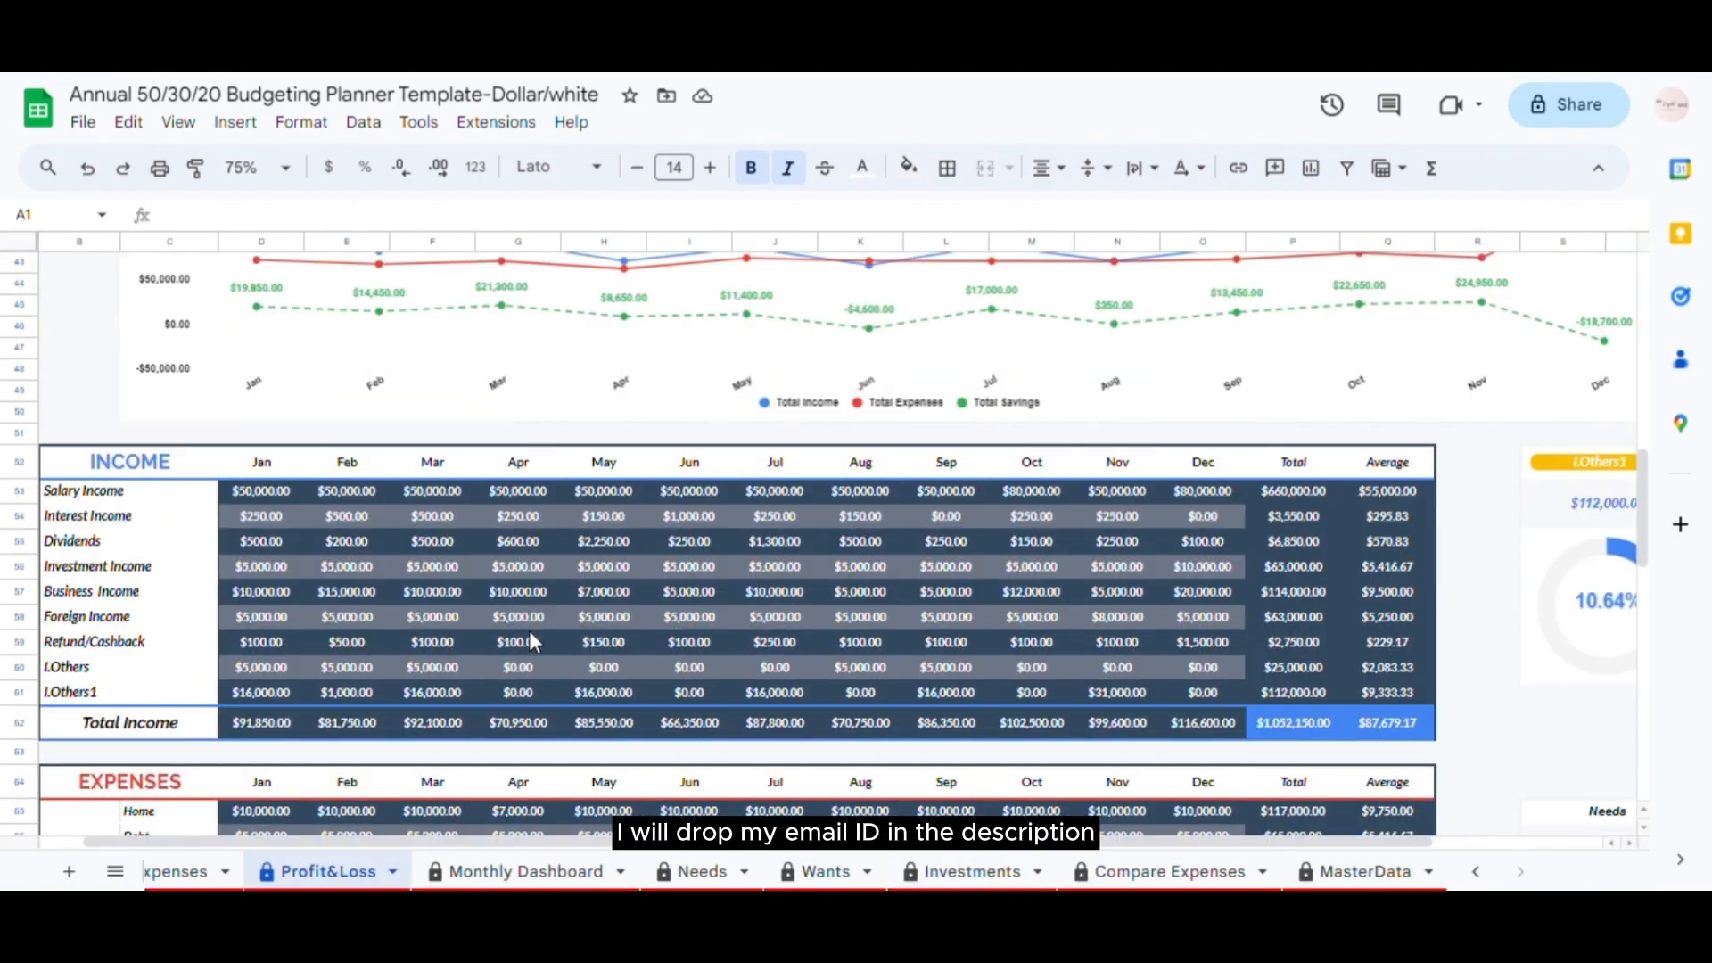
pyautogui.scroll(-10, 527, 639)
# - Look through the Monthly Dashboard, Needs and Wants sheets once more
pyautogui.hotkey('ctrl', 'shift', 'pagedown')
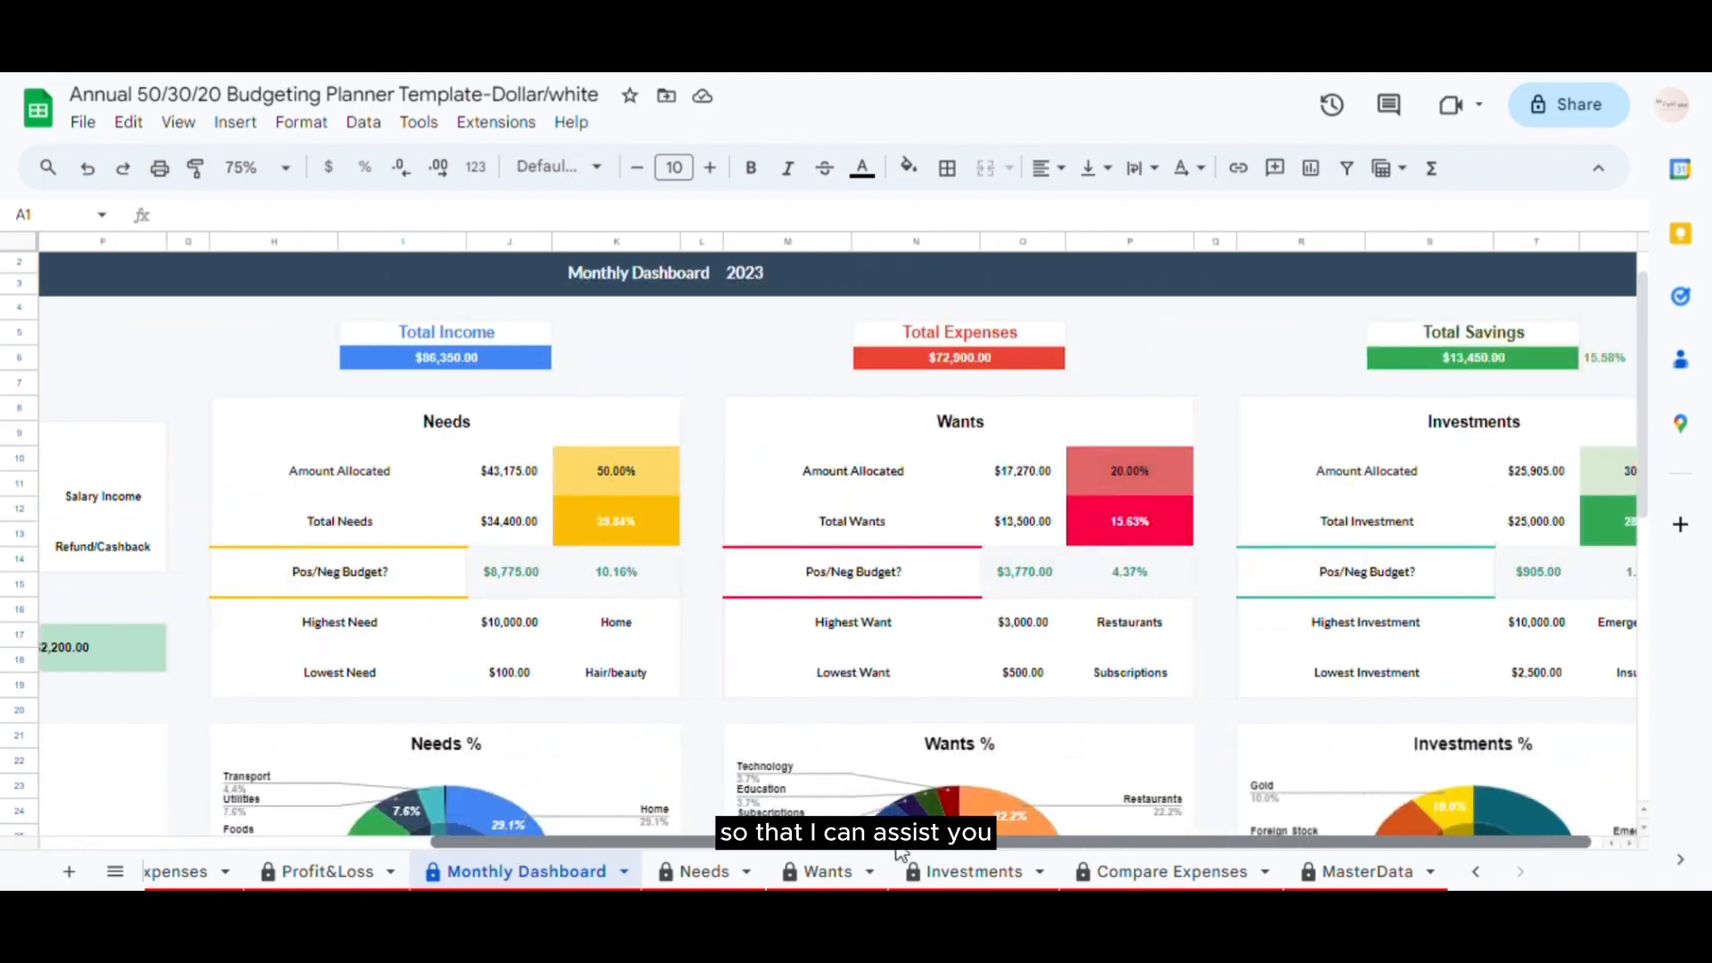
pyautogui.scroll(-10, 574, 820)
pyautogui.hscroll(-3, 574, 821)
pyautogui.hotkey('ctrl', 'shift', 'pagedown')
pyautogui.scroll(-10, 692, 570)
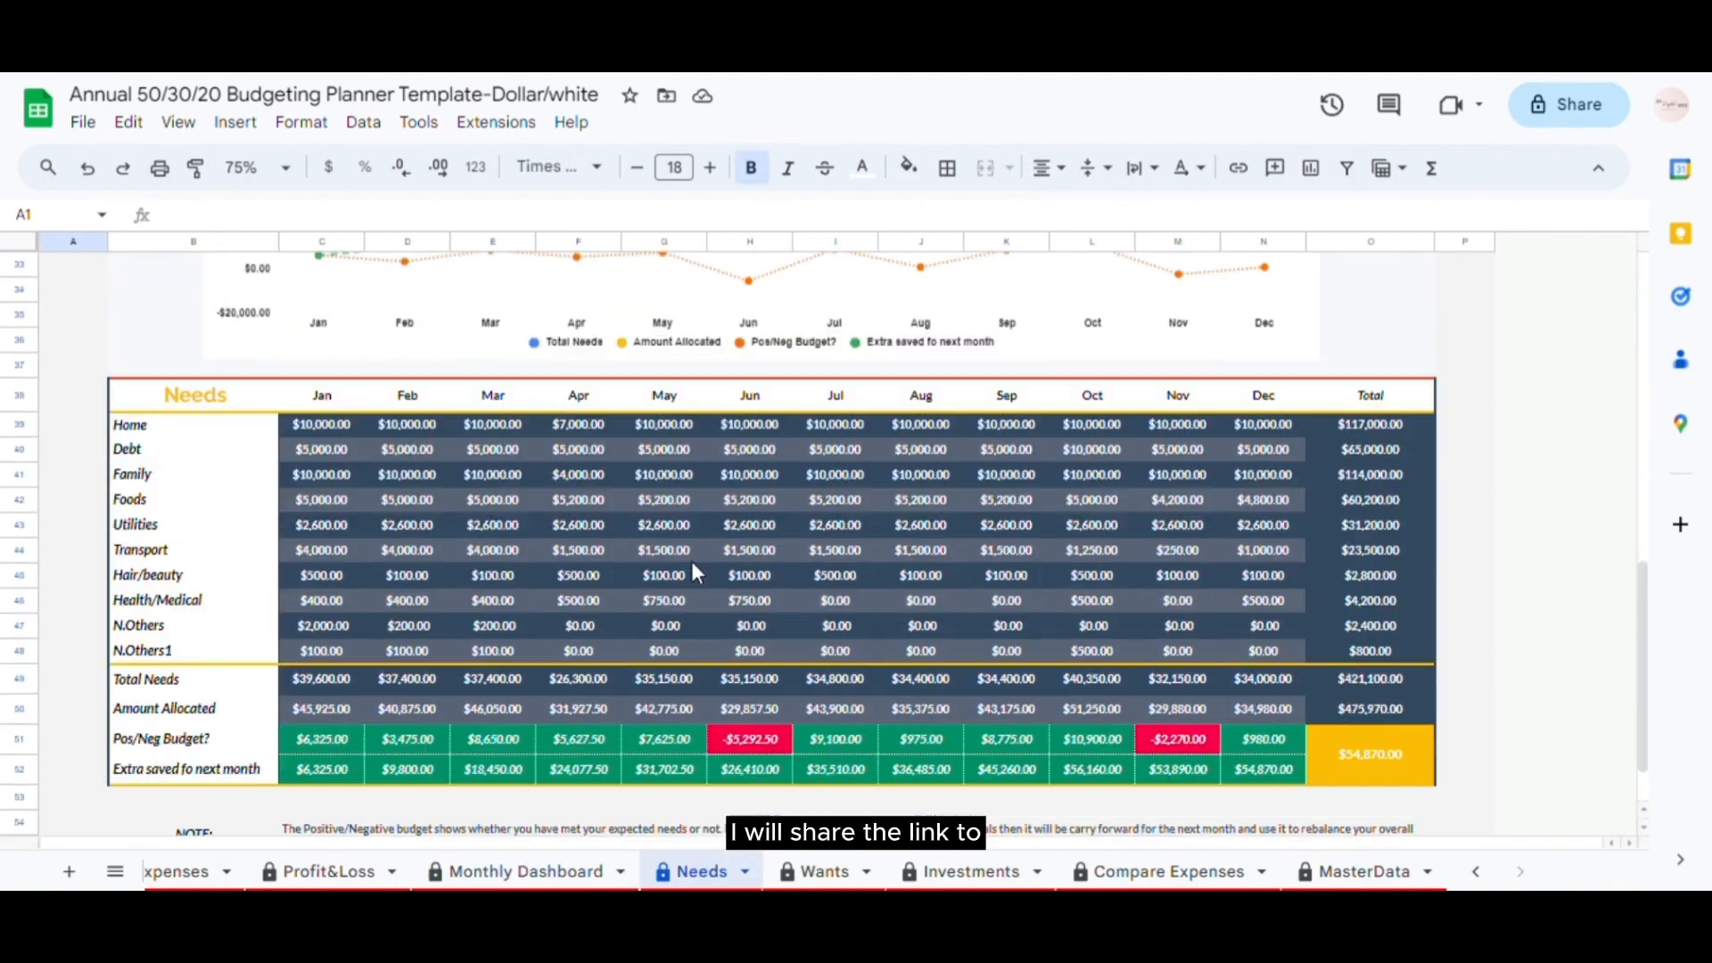
pyautogui.hotkey('ctrl', 'shift', 'pagedown')
pyautogui.scroll(-10, 783, 508)
# - Look through the Investments and Compare Expenses sheets and open the MasterData sheet
pyautogui.hotkey('ctrl', 'shift', 'pagedown')
pyautogui.scroll(-8, 891, 495)
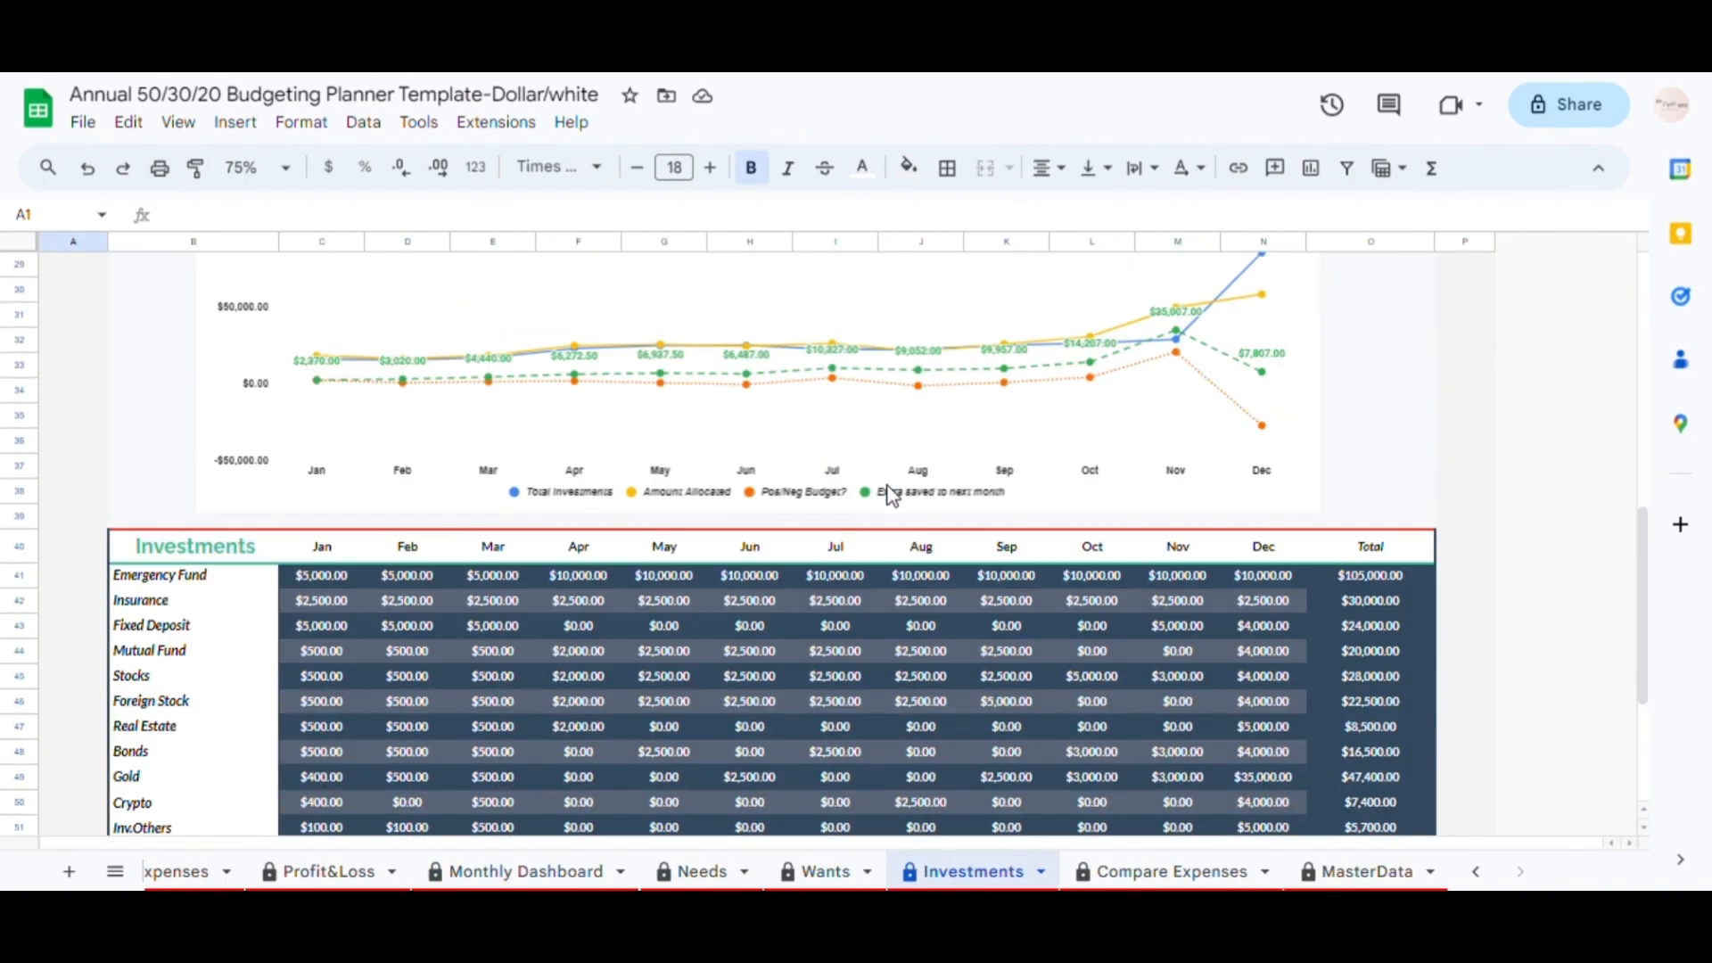
pyautogui.scroll(-8, 891, 495)
pyautogui.hotkey('ctrl', 'shift', 'pagedown')
pyautogui.scroll(-10, 779, 542)
pyautogui.hotkey('ctrl', 'shift', 'pagedown')
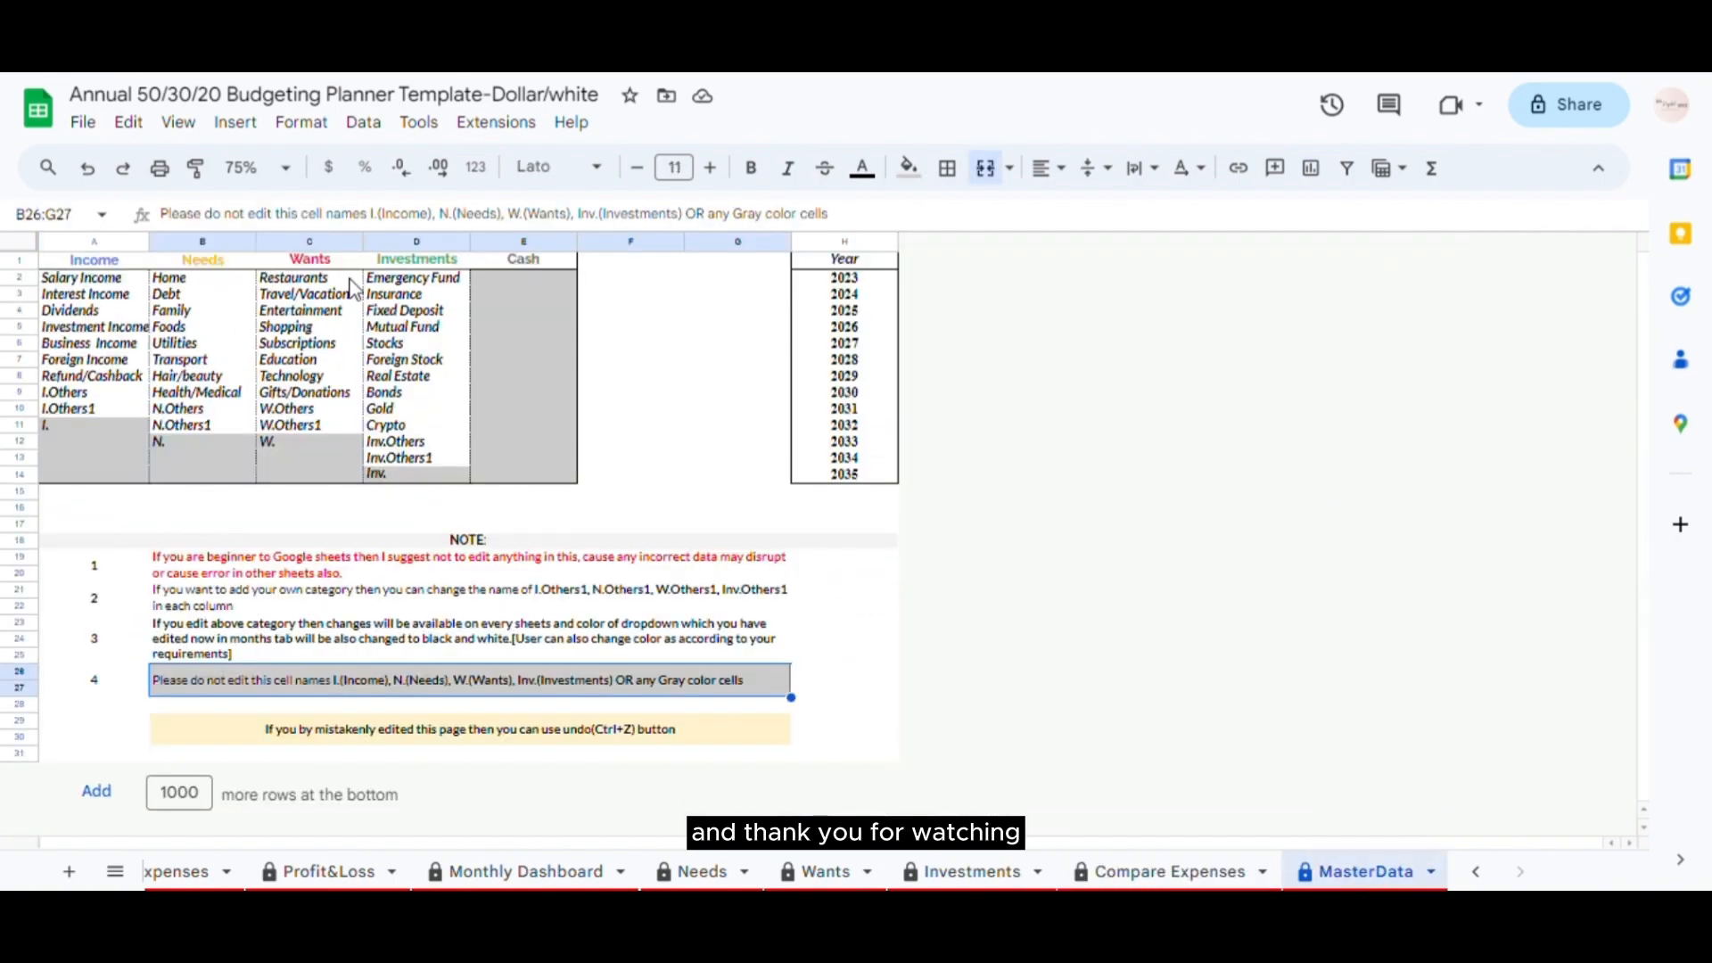